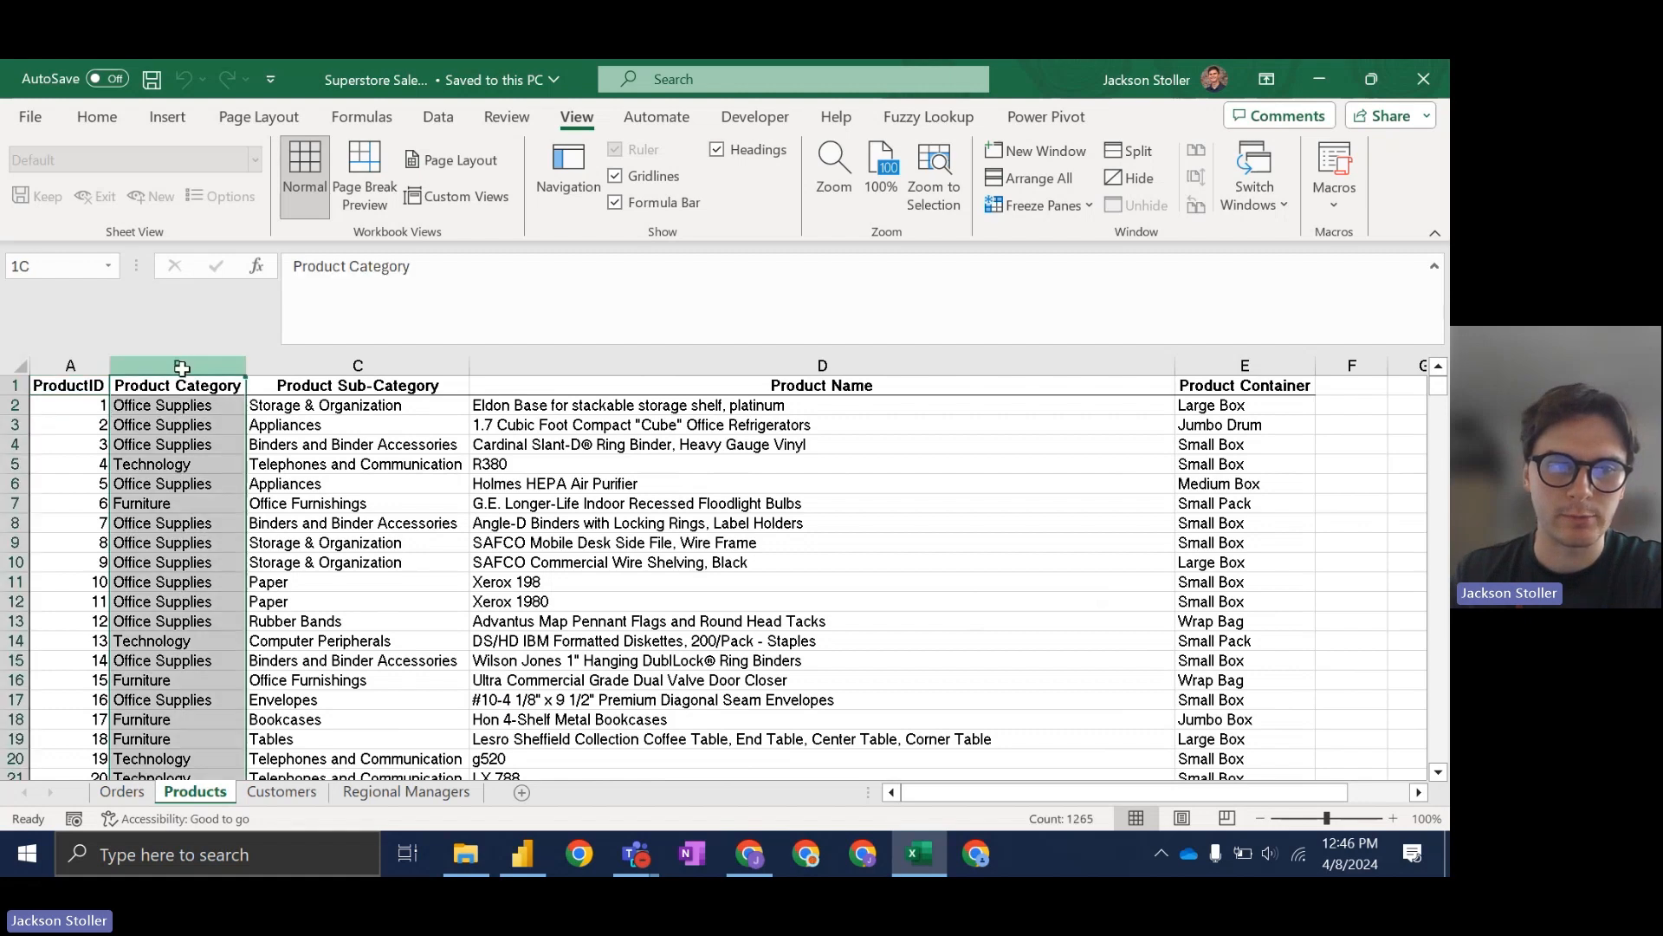
# Step: Review Products' category columns, Customers' Customer Segment and Regional Managers, then return to Orders
pyautogui.moveTo(182, 367); pyautogui.dragTo(357, 371)
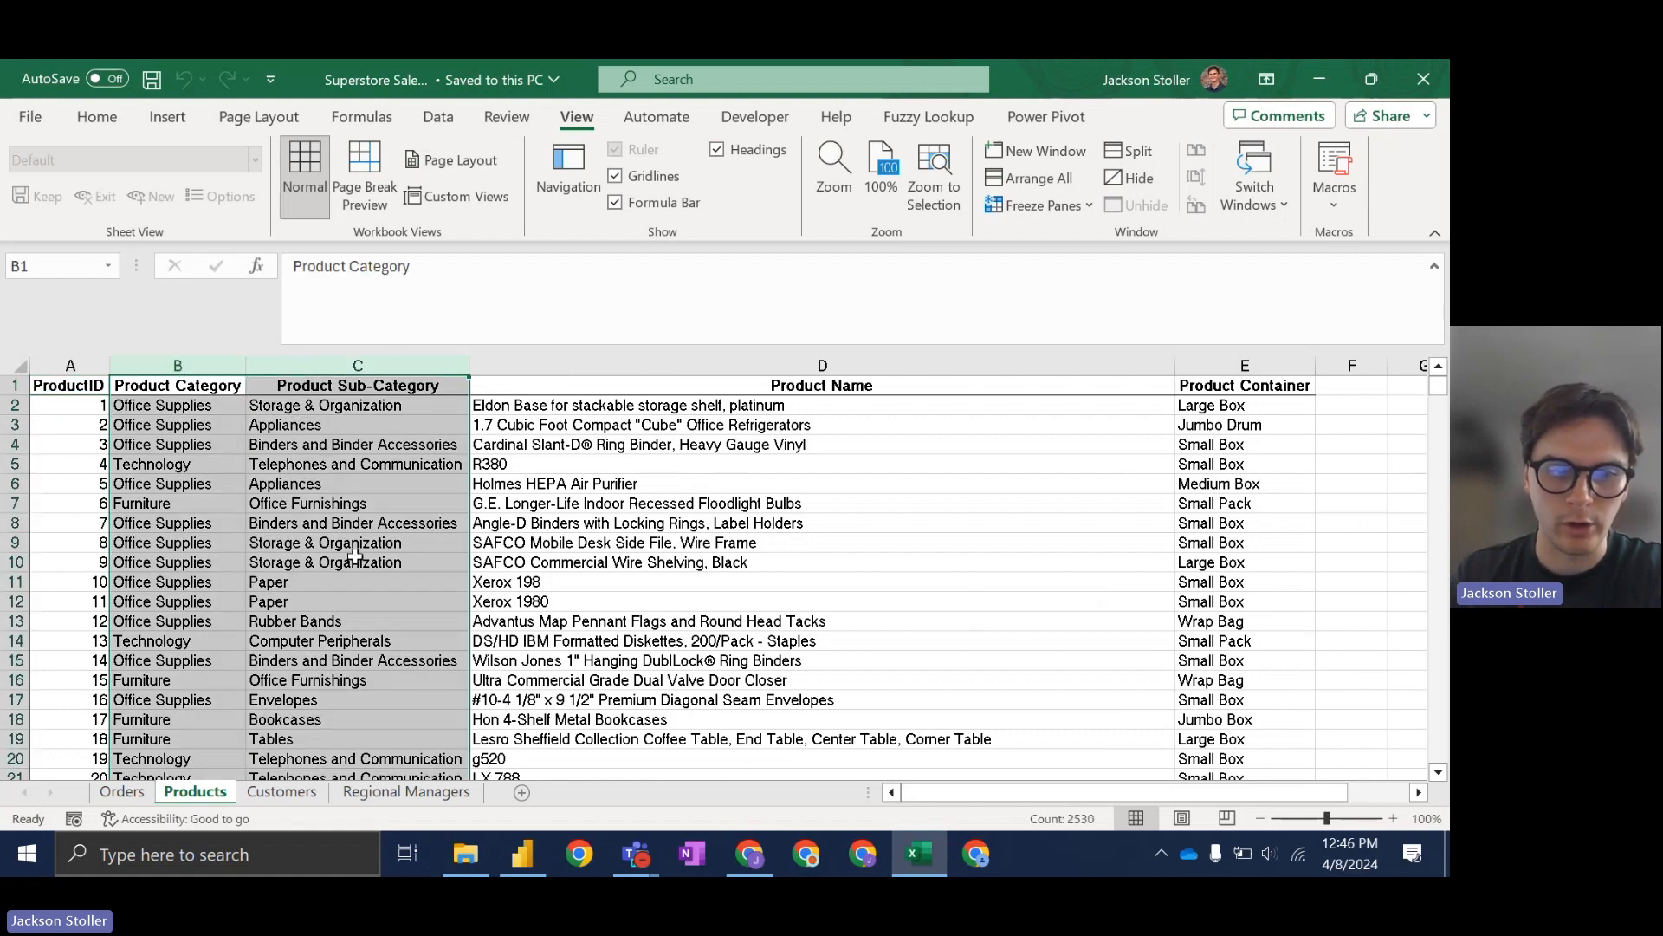
pyautogui.click(310, 792)
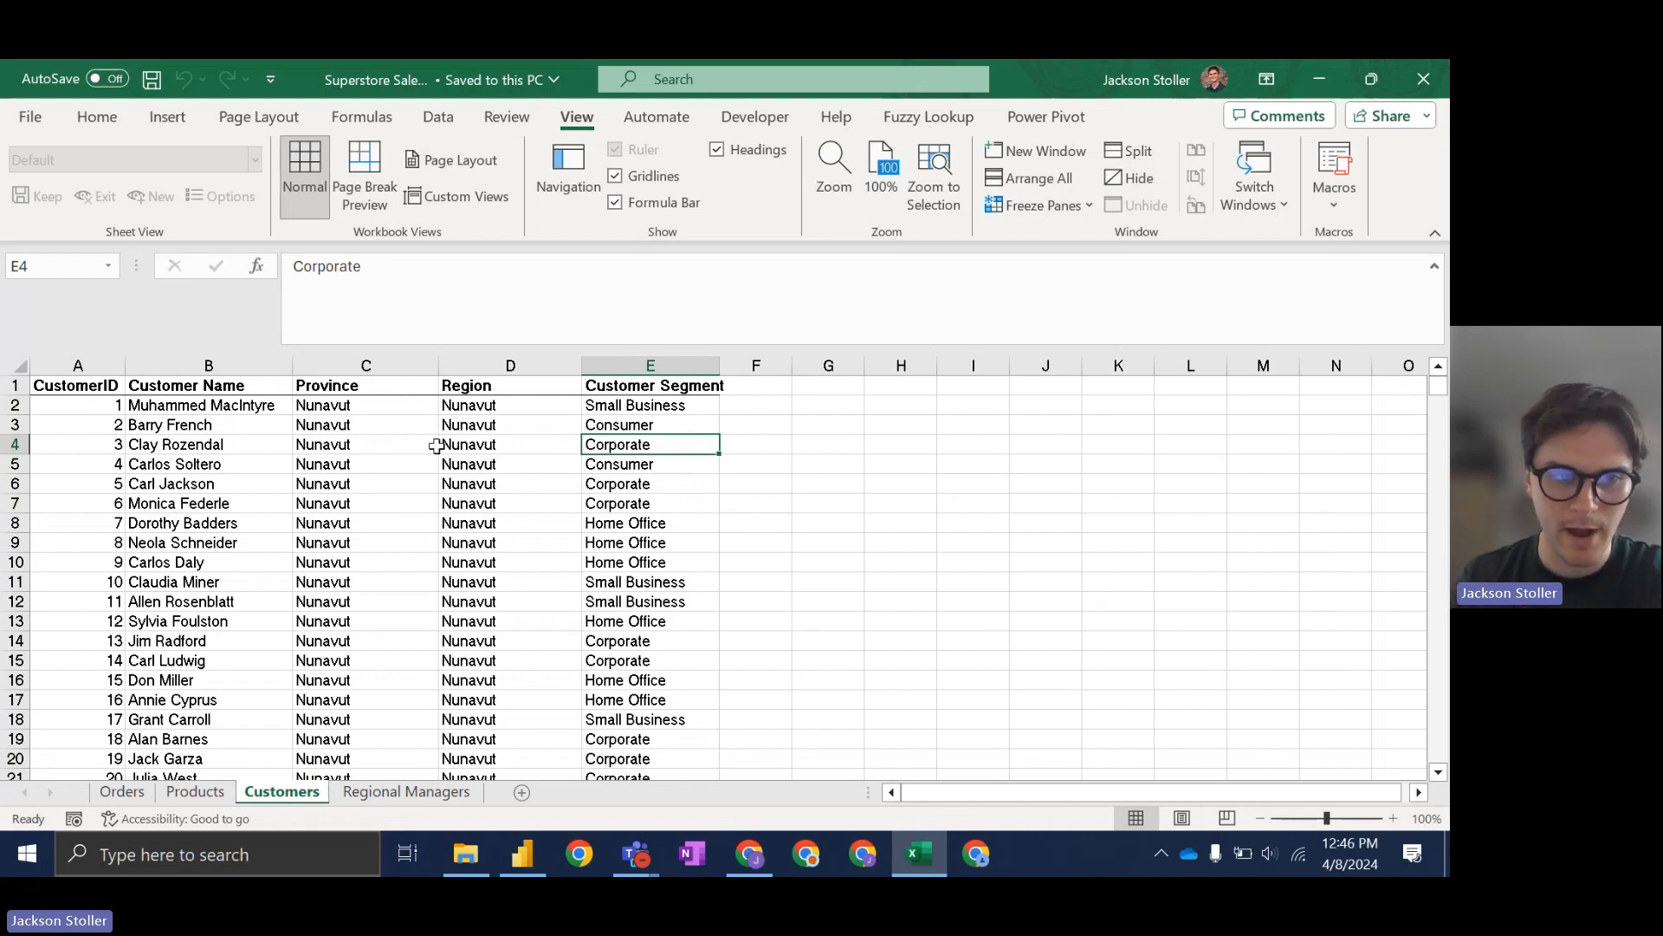
pyautogui.click(626, 365)
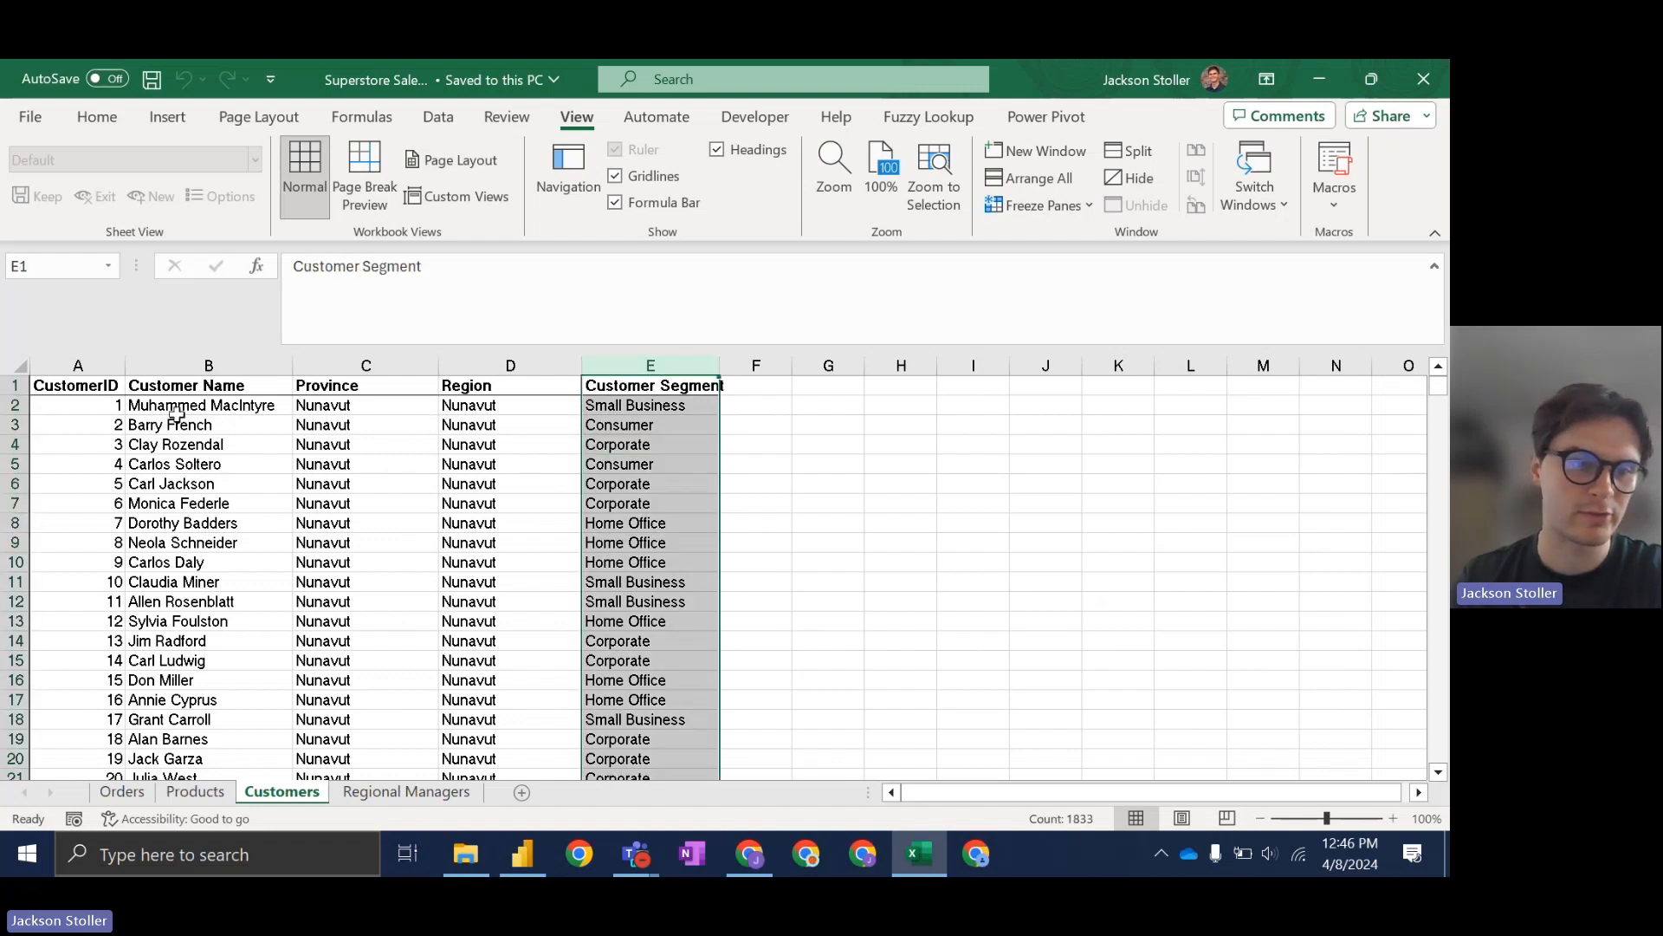
pyautogui.click(416, 794)
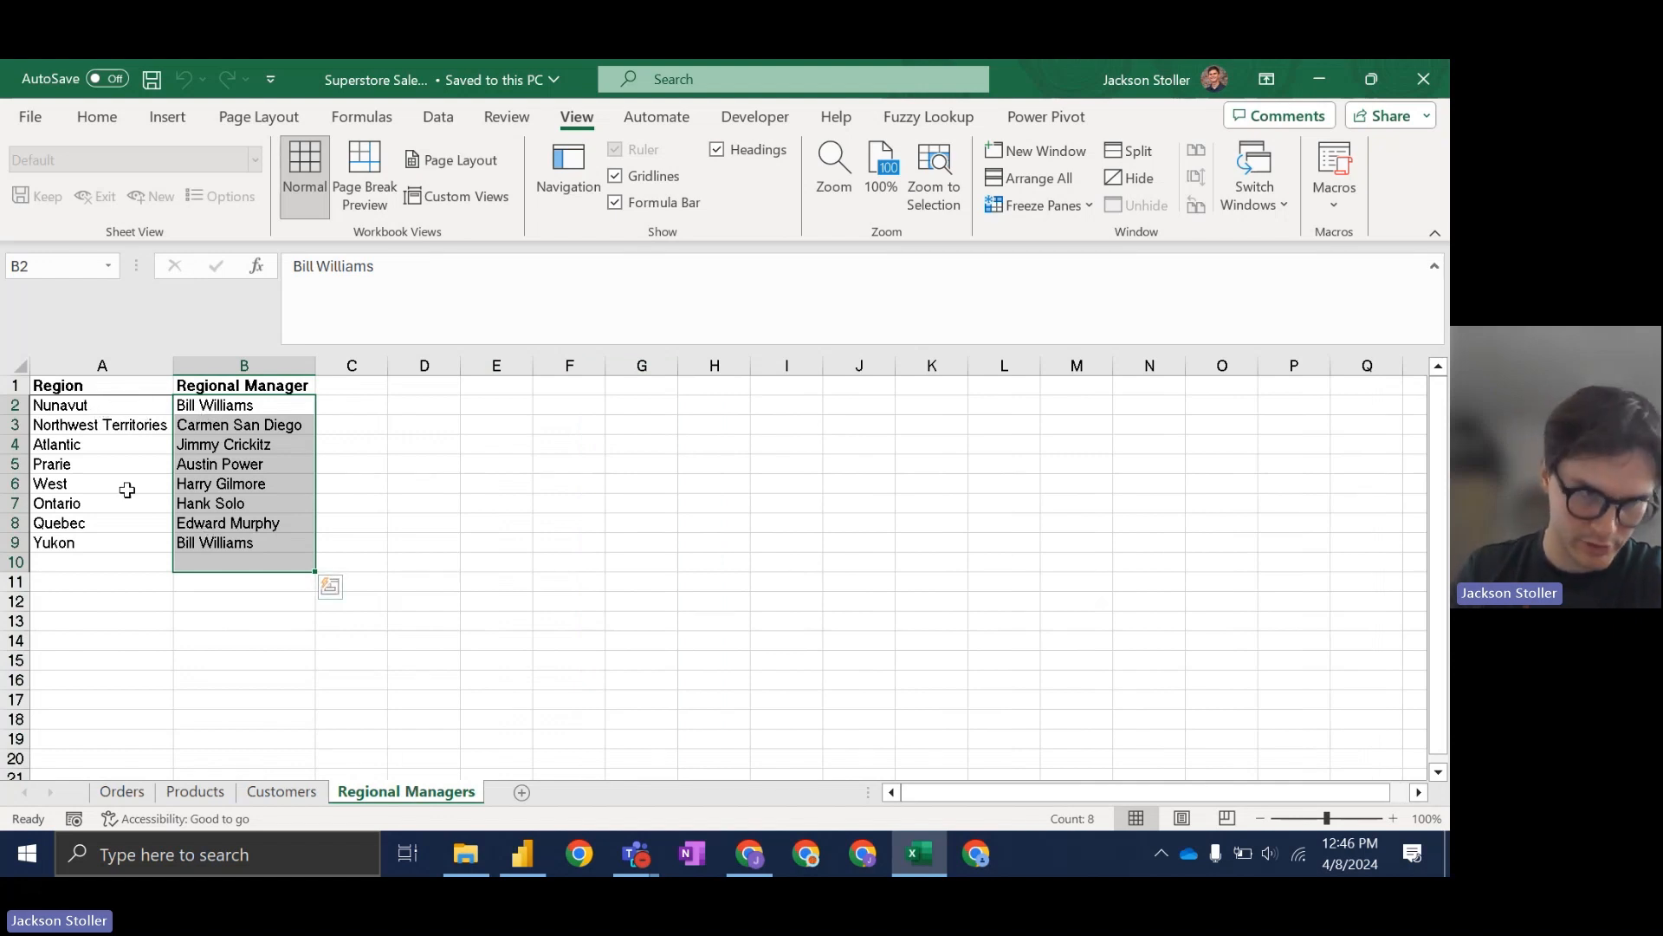
pyautogui.click(122, 791)
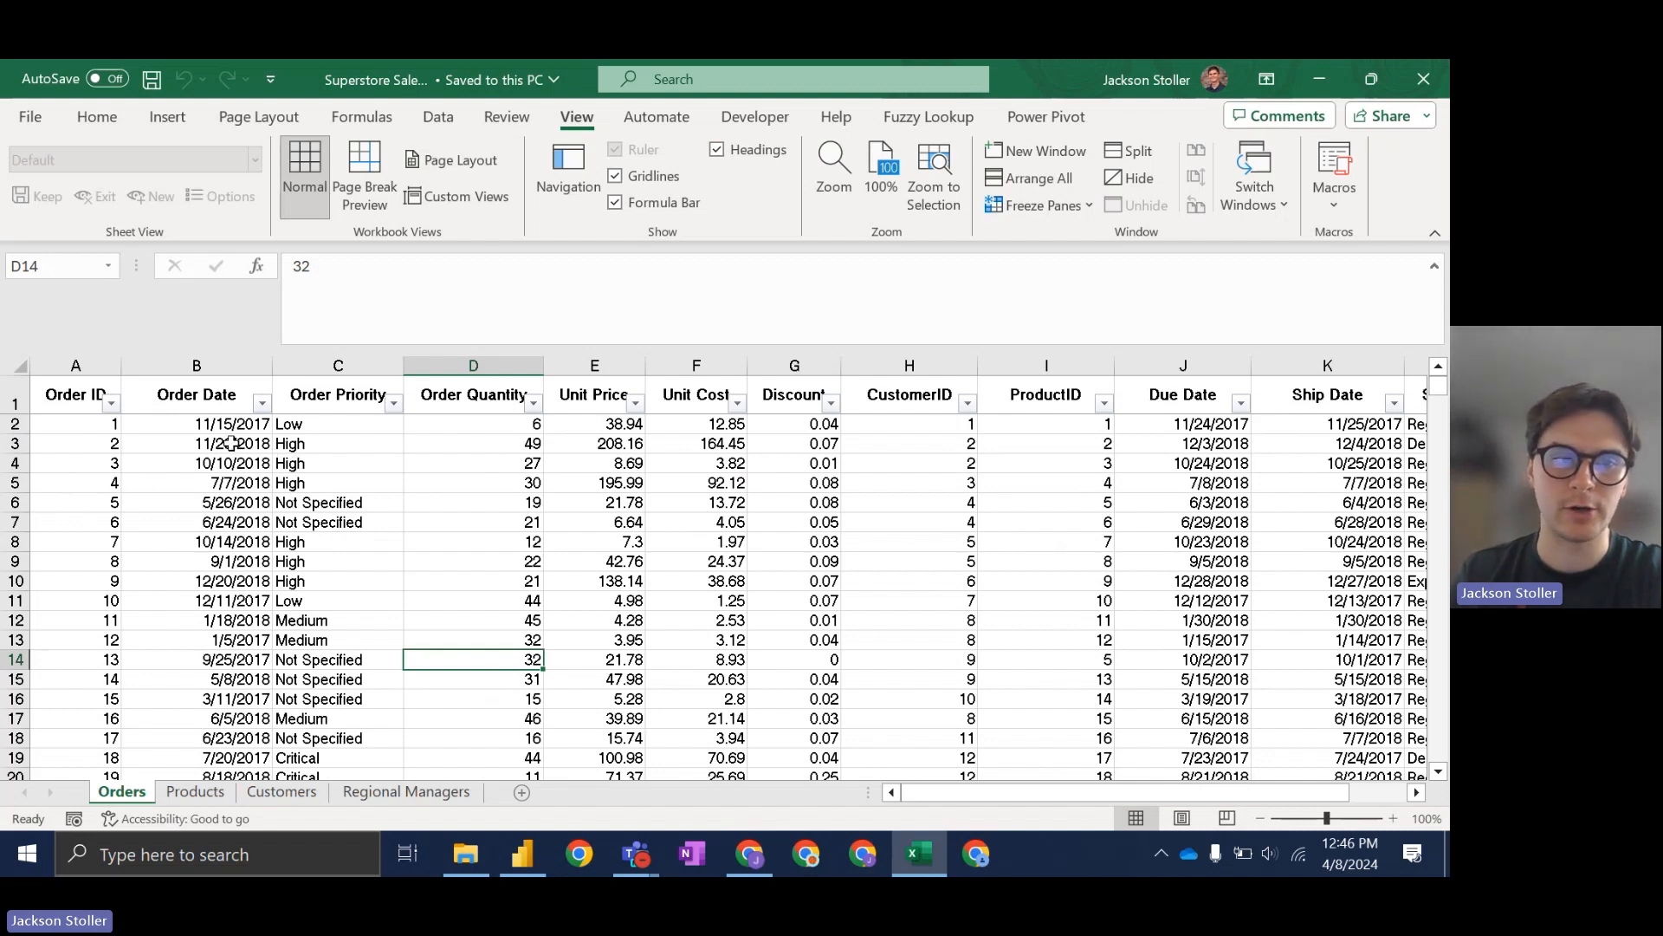
# Step: Inspect the first Order Quantity, Unit Price, Unit Cost, Discount, CustomerID and ProductID values
pyautogui.click(478, 431)
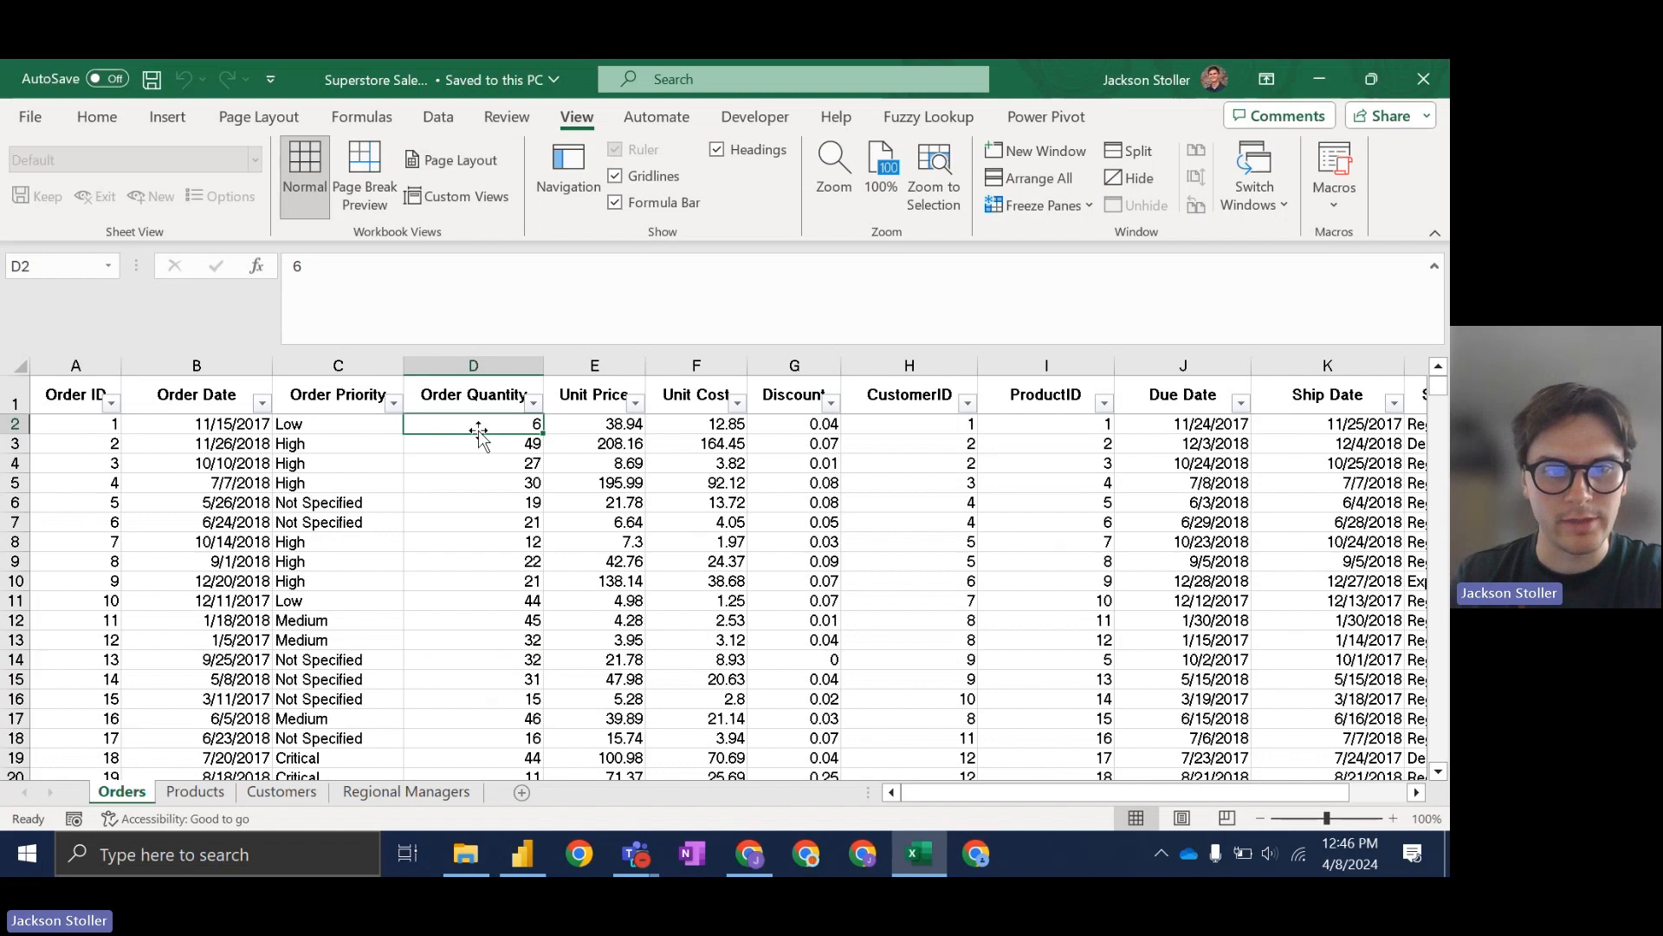
pyautogui.click(620, 428)
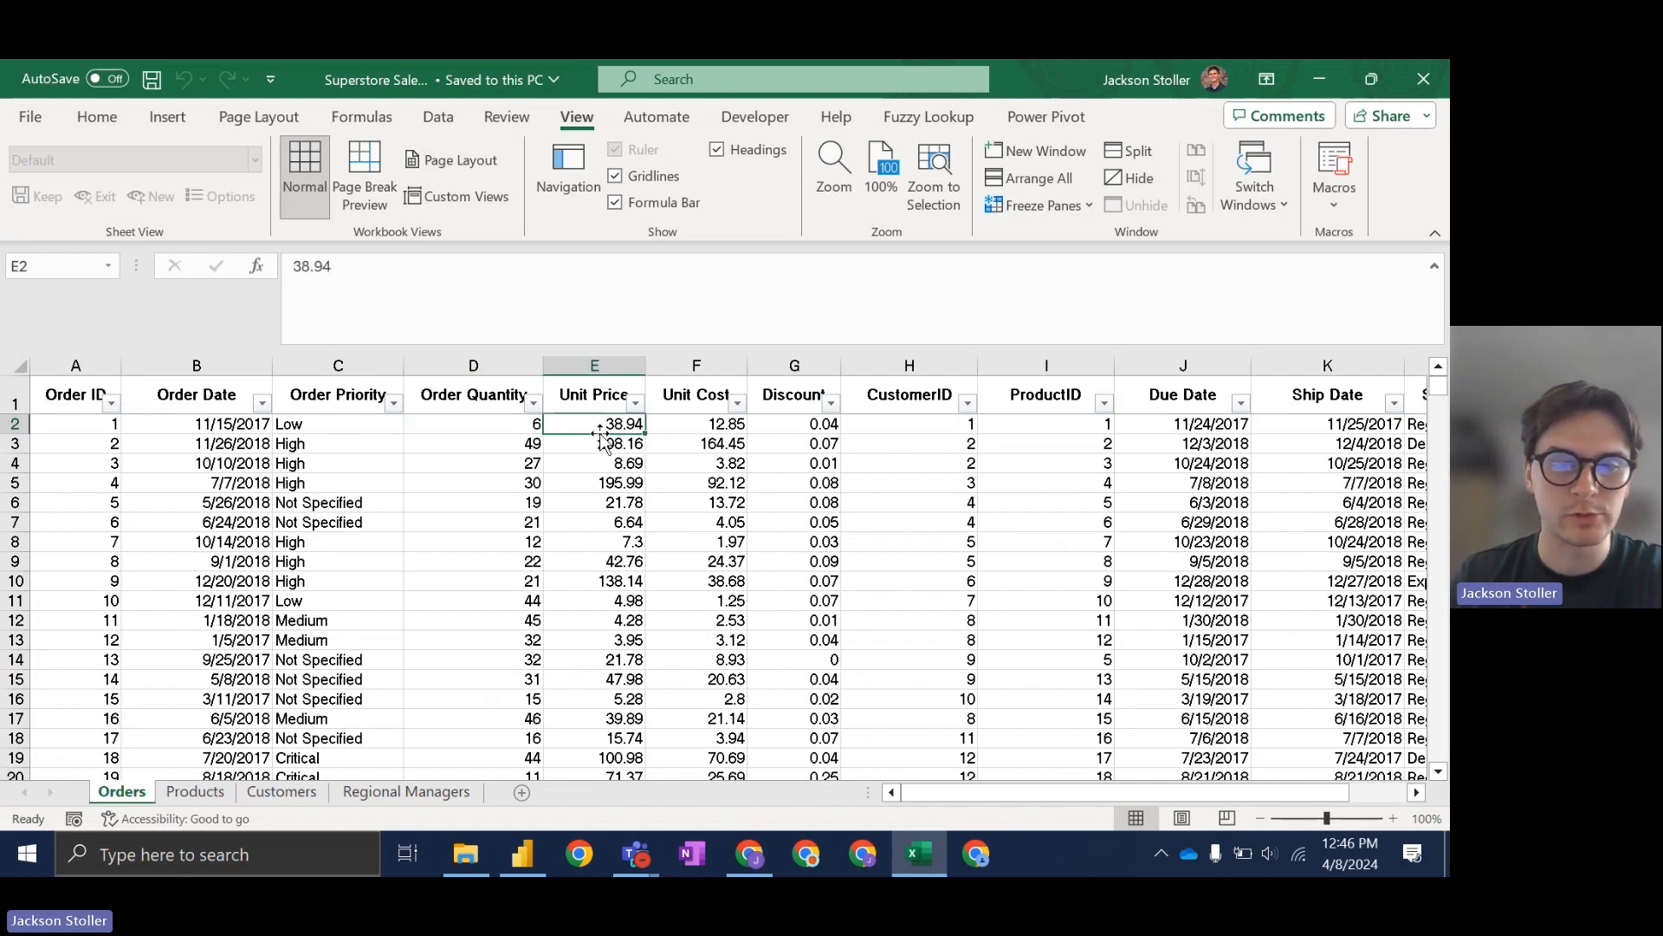
pyautogui.click(670, 427)
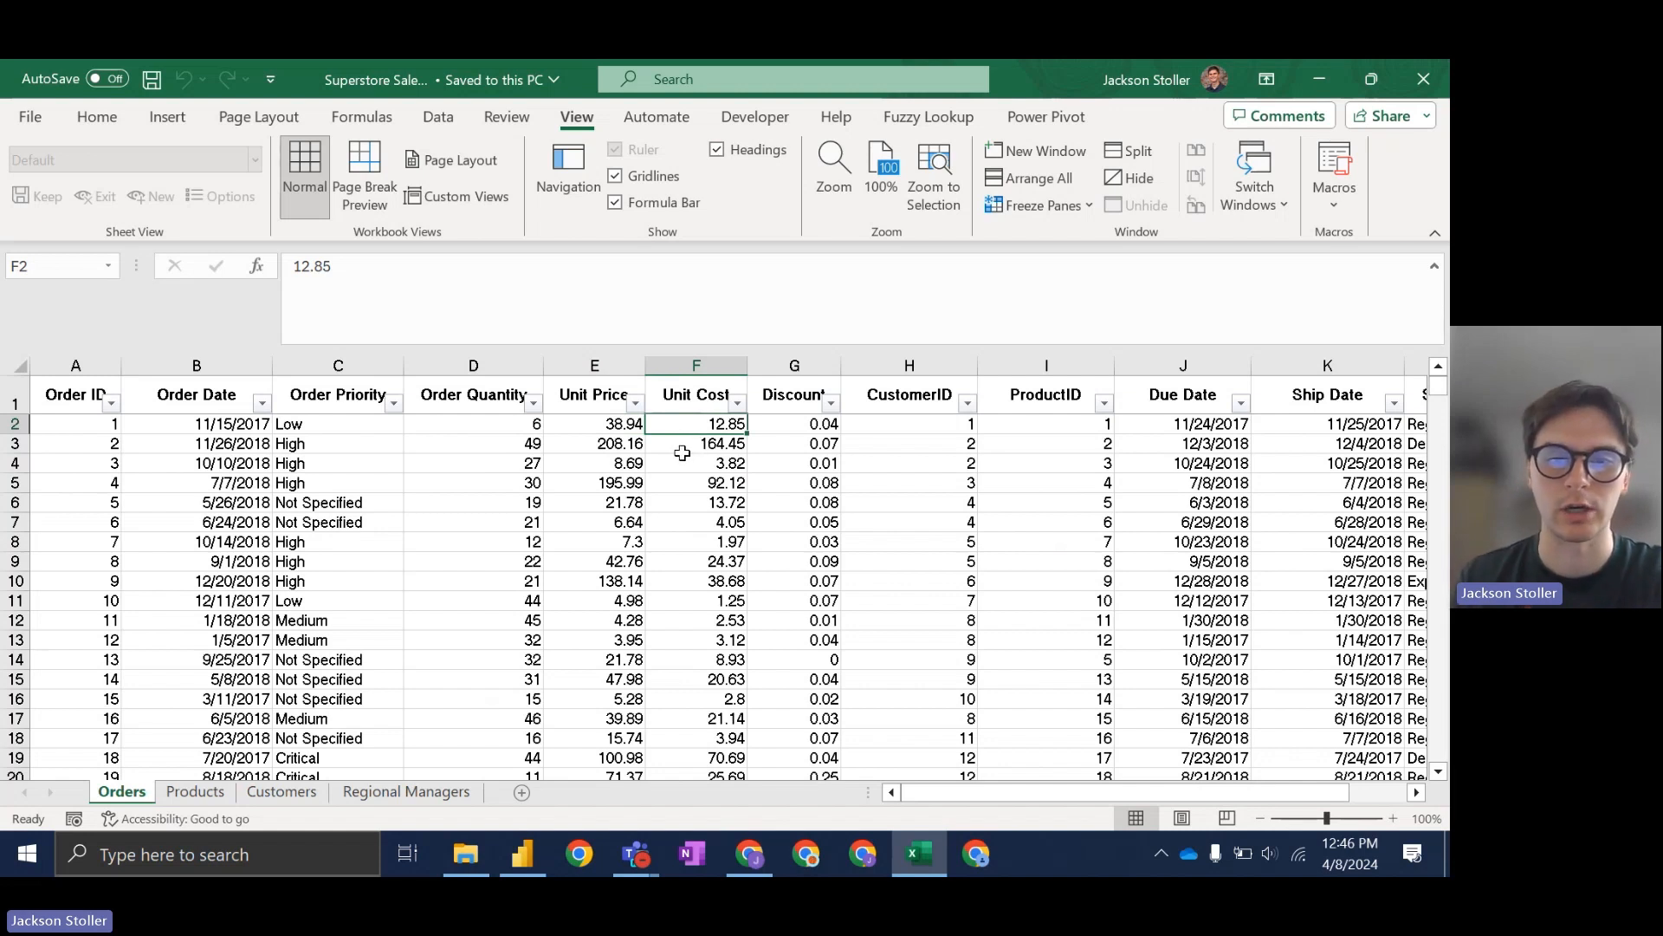
pyautogui.click(825, 423)
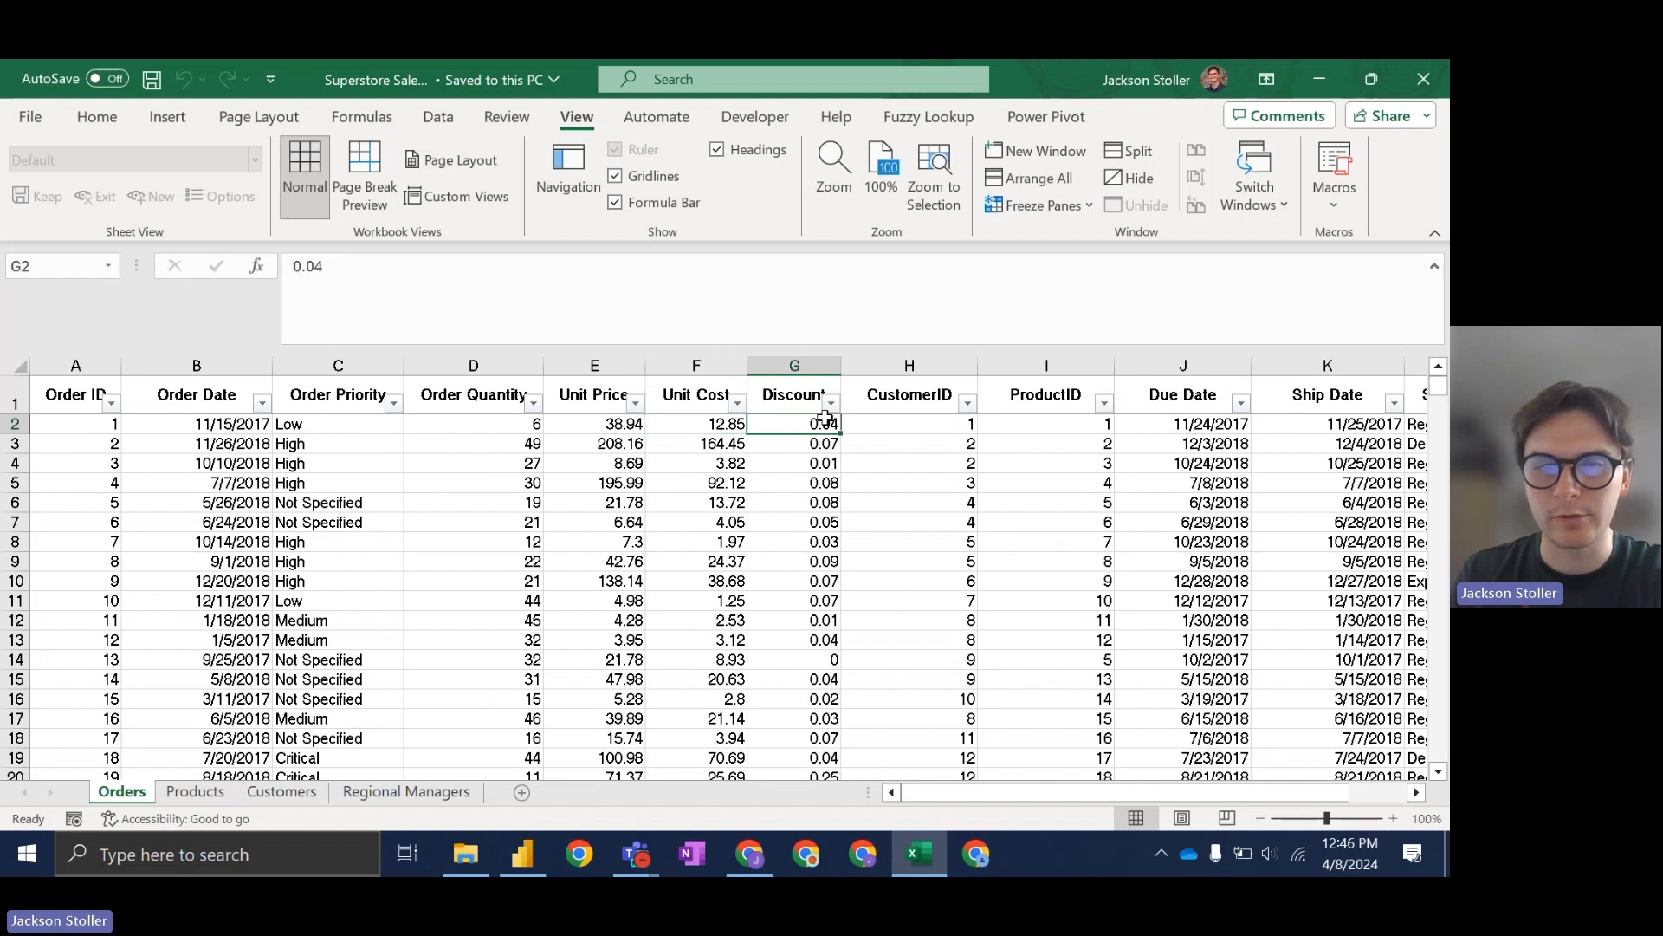
pyautogui.click(906, 423)
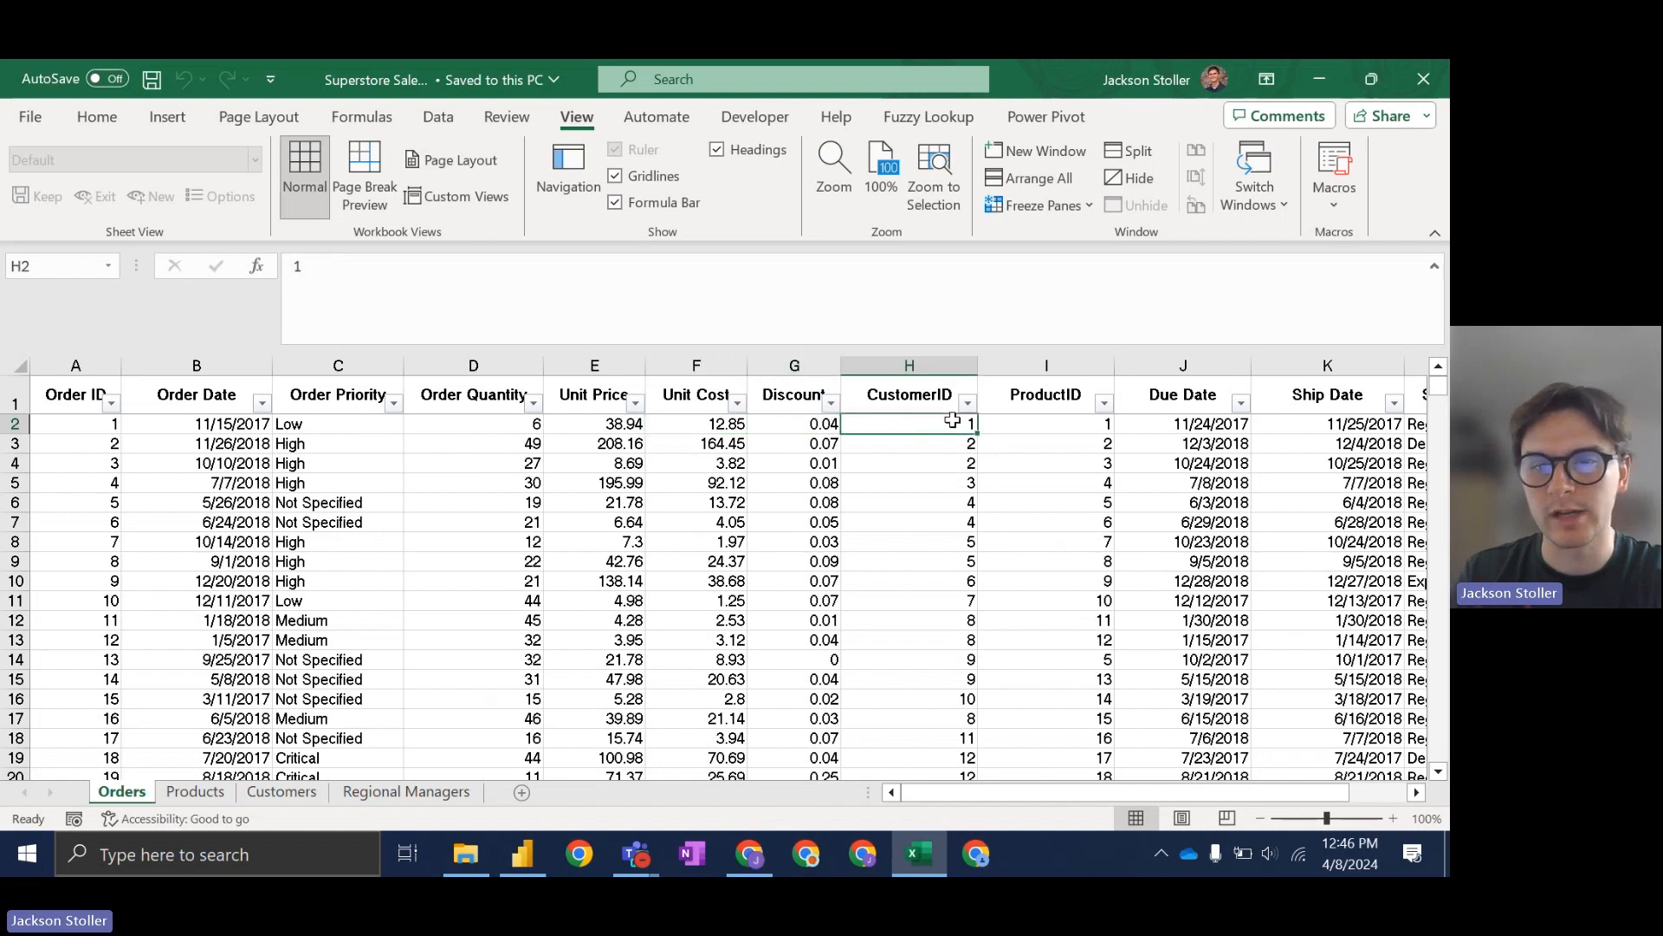
pyautogui.click(1022, 427)
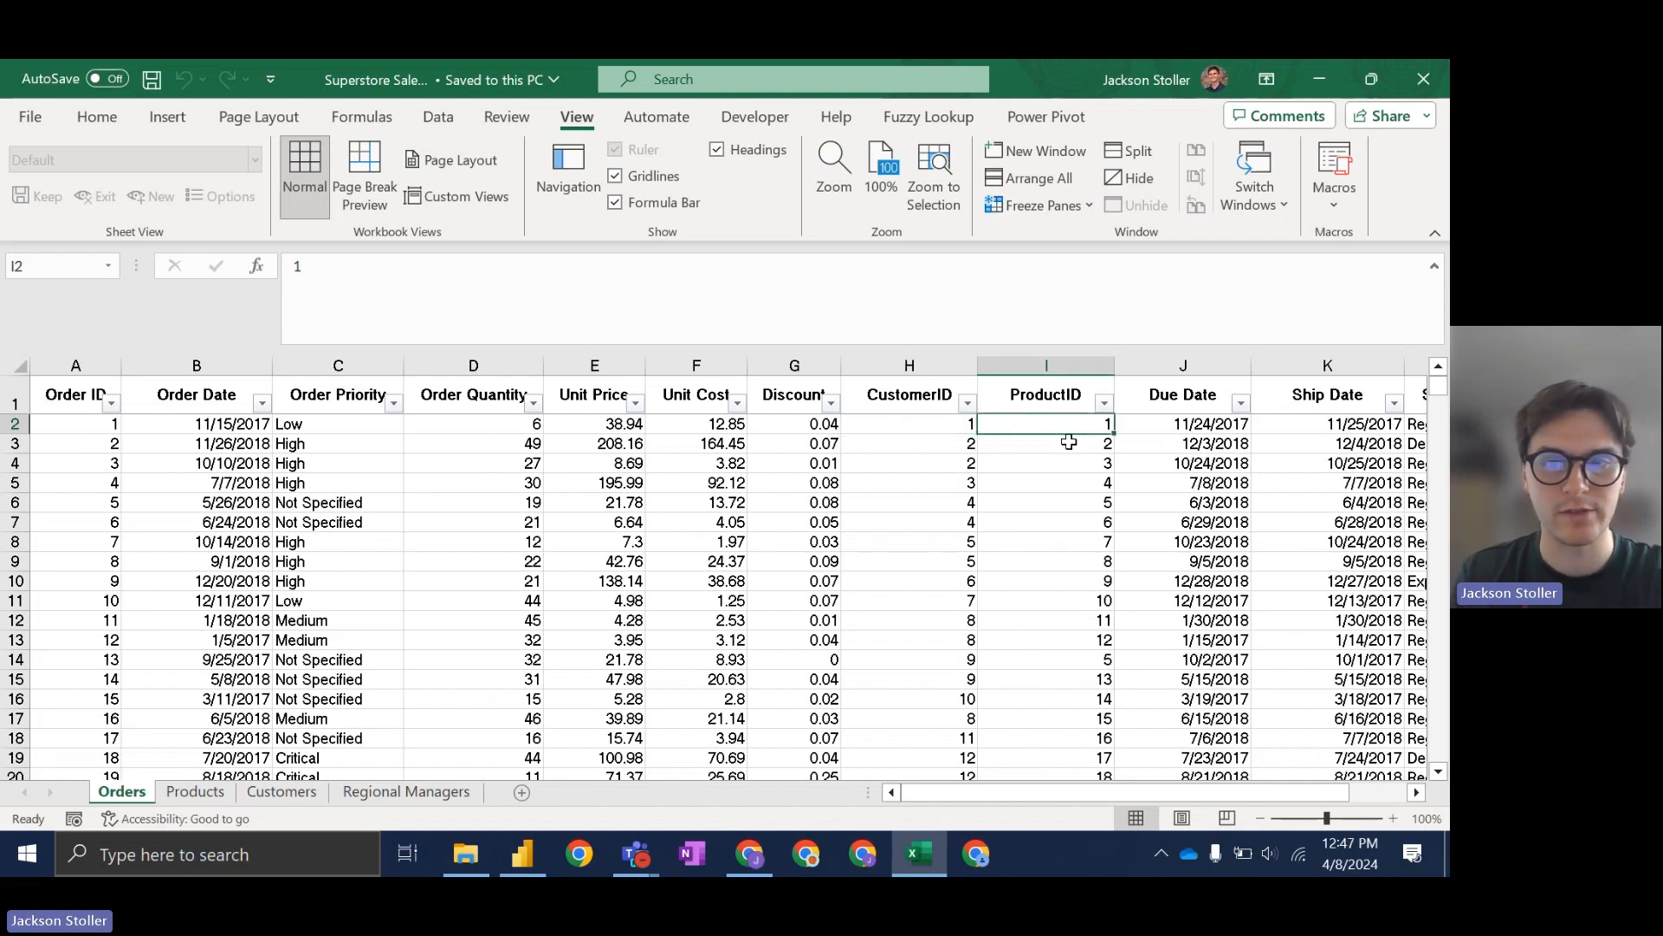
# Step: Check the Due Date, Ship Date and Ship Mode values, then minimize the workbook
pyautogui.hscroll(3, 1079, 438)
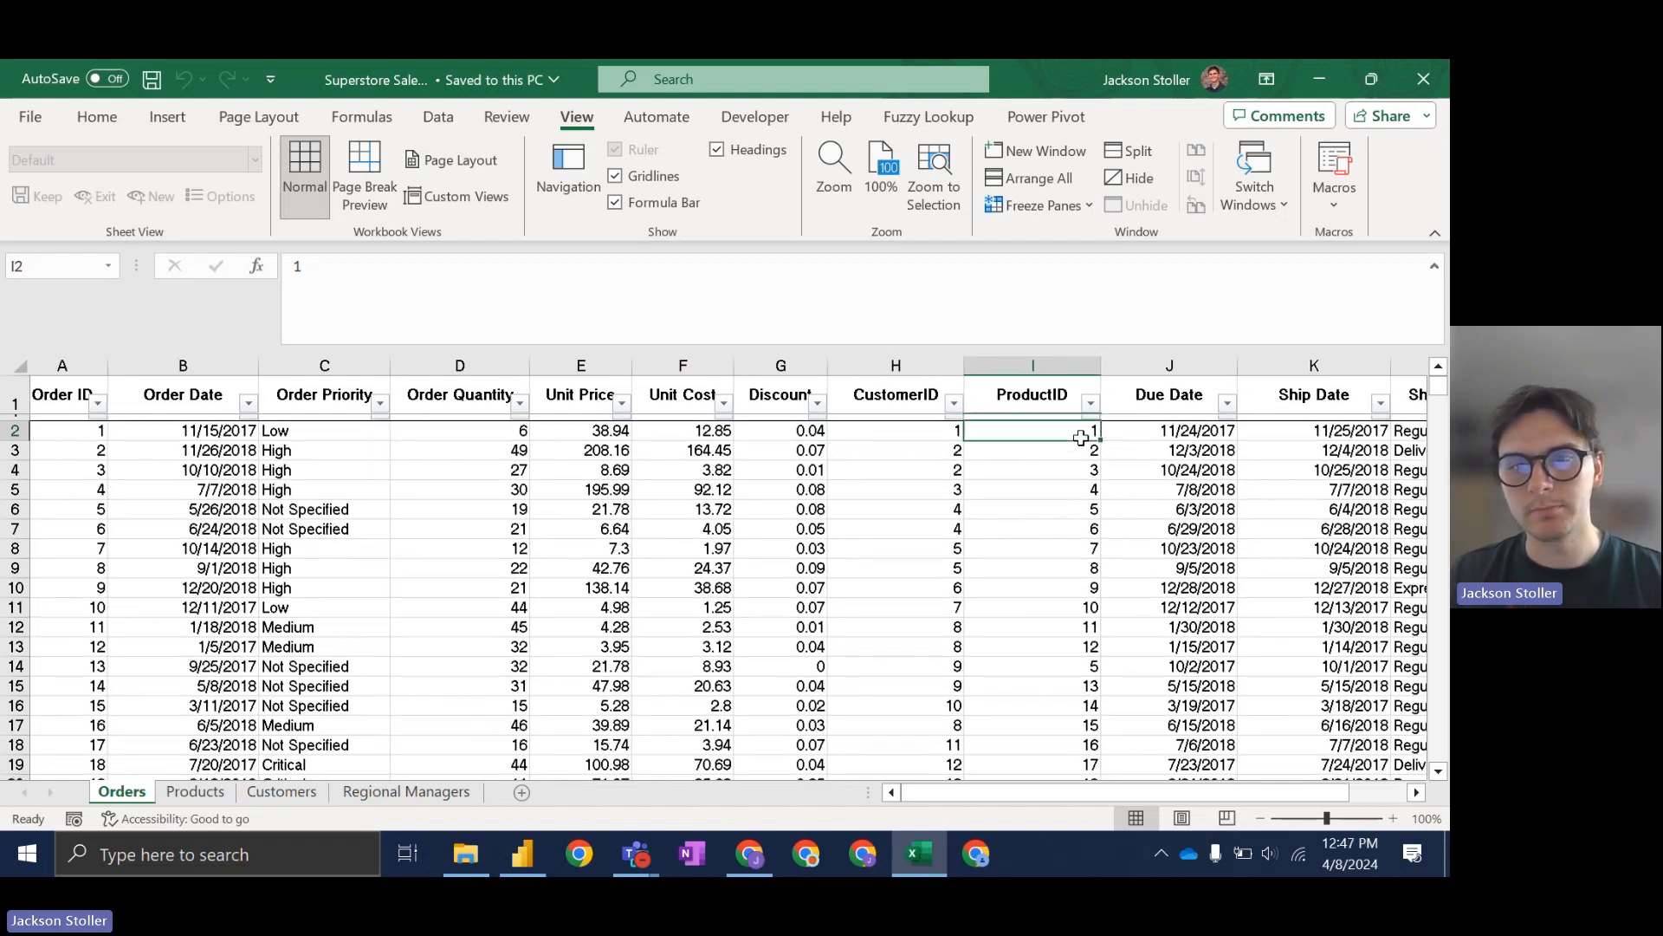
pyautogui.click(1079, 426)
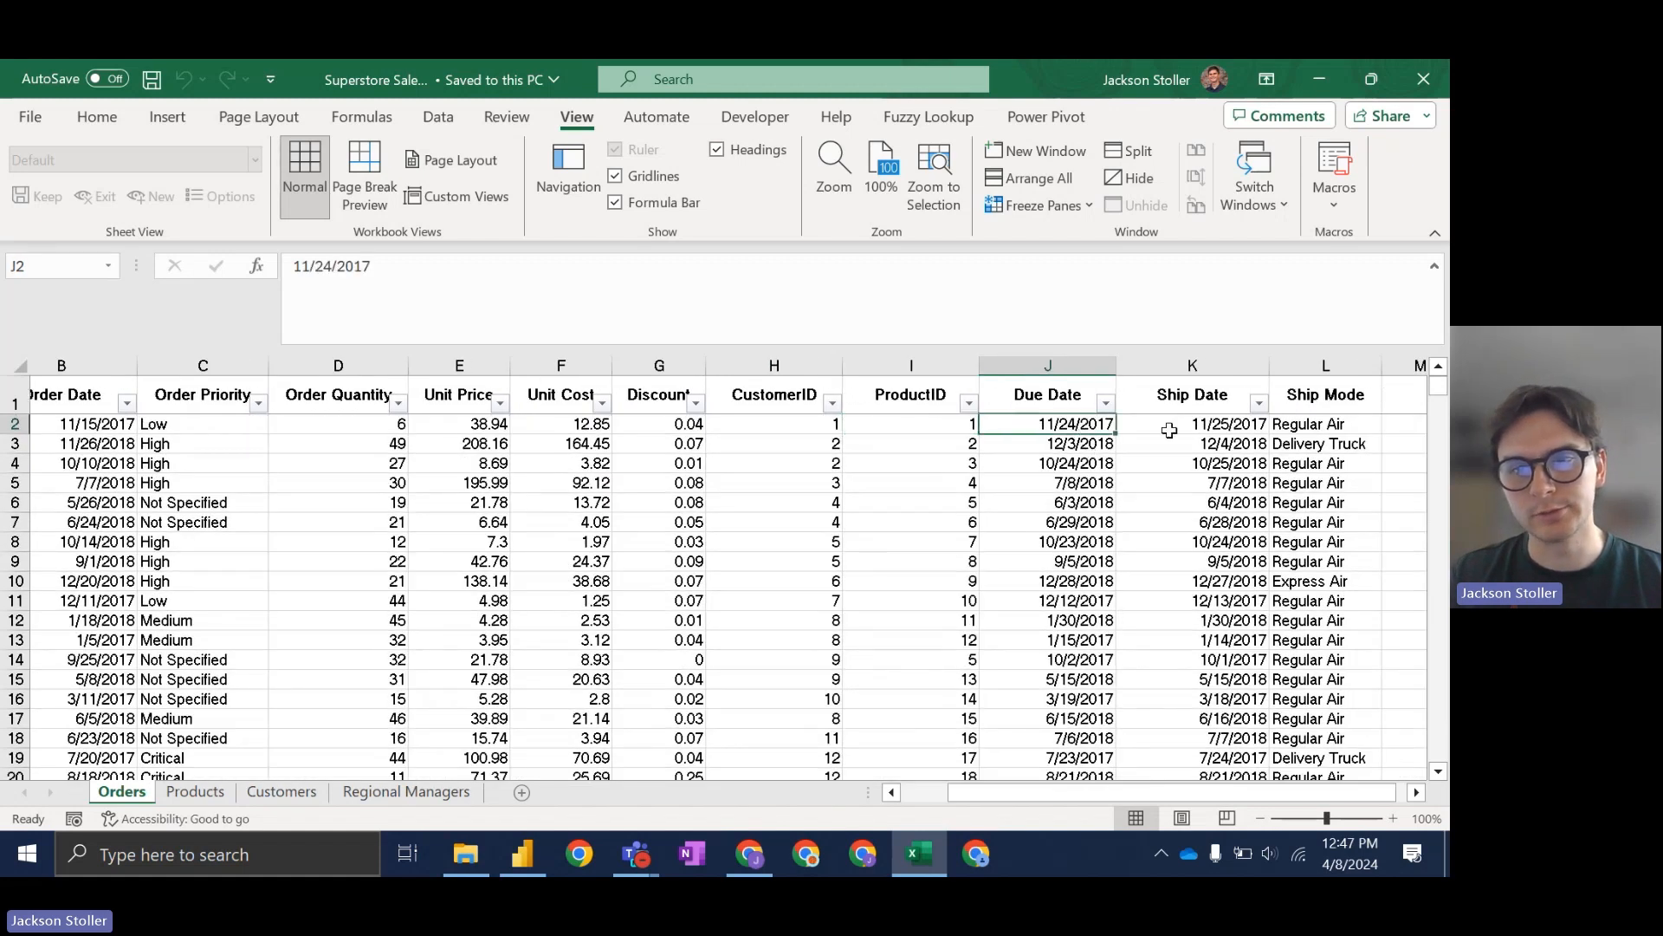
pyautogui.hscroll(1, 1185, 439)
pyautogui.click(1200, 439)
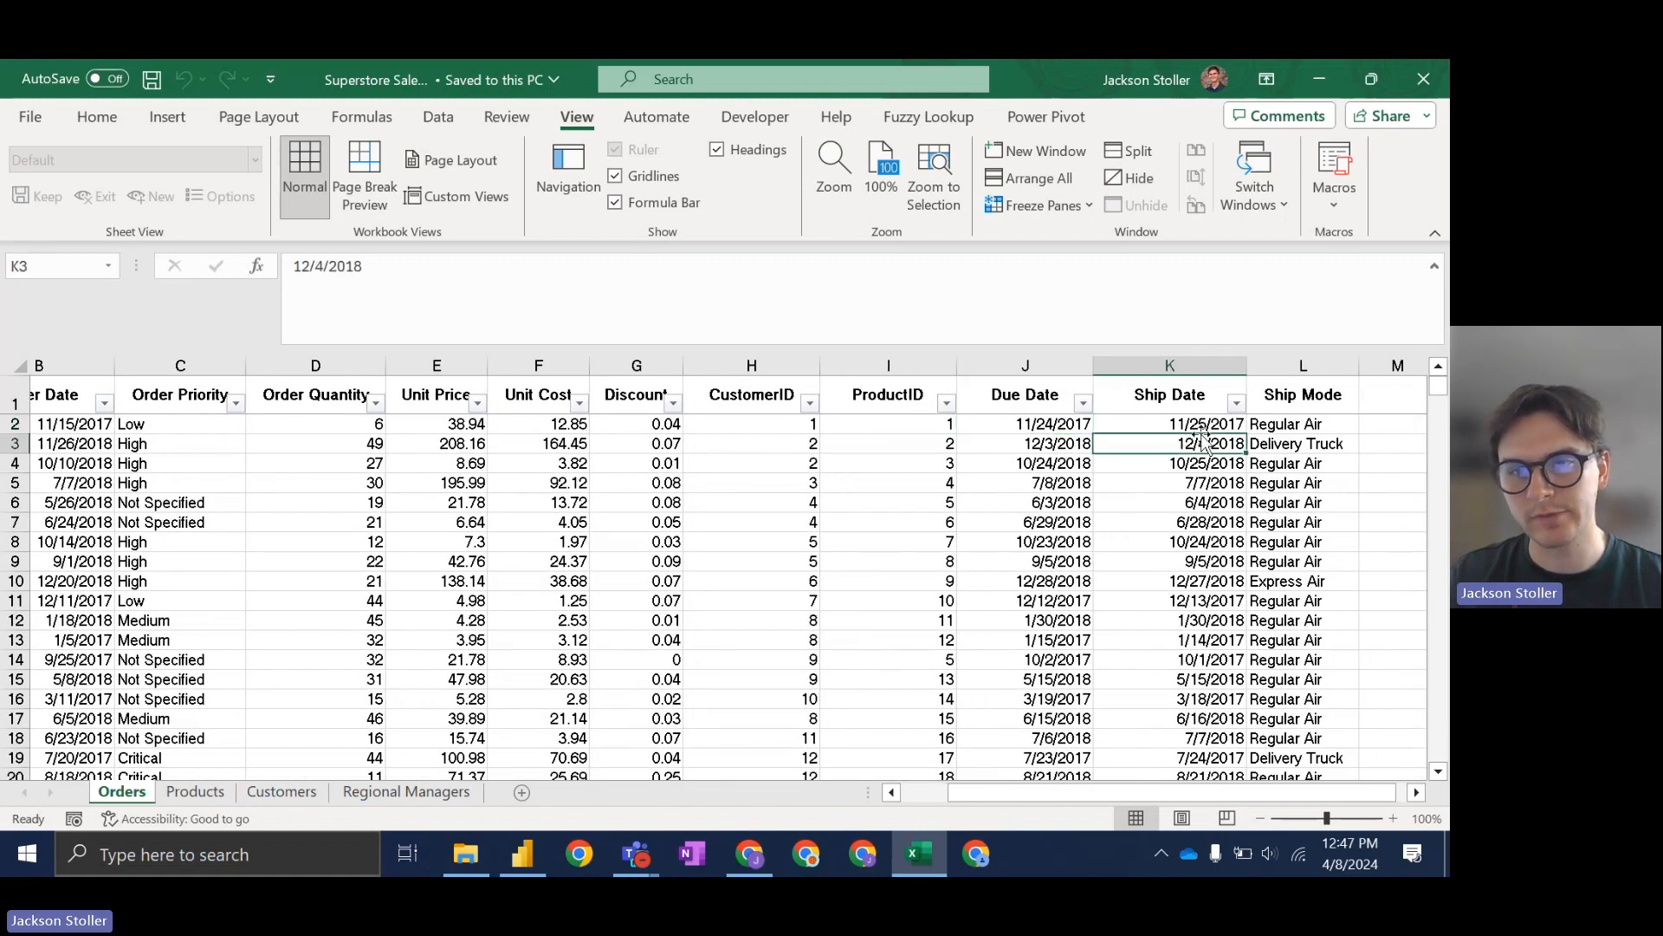
pyautogui.click(1282, 428)
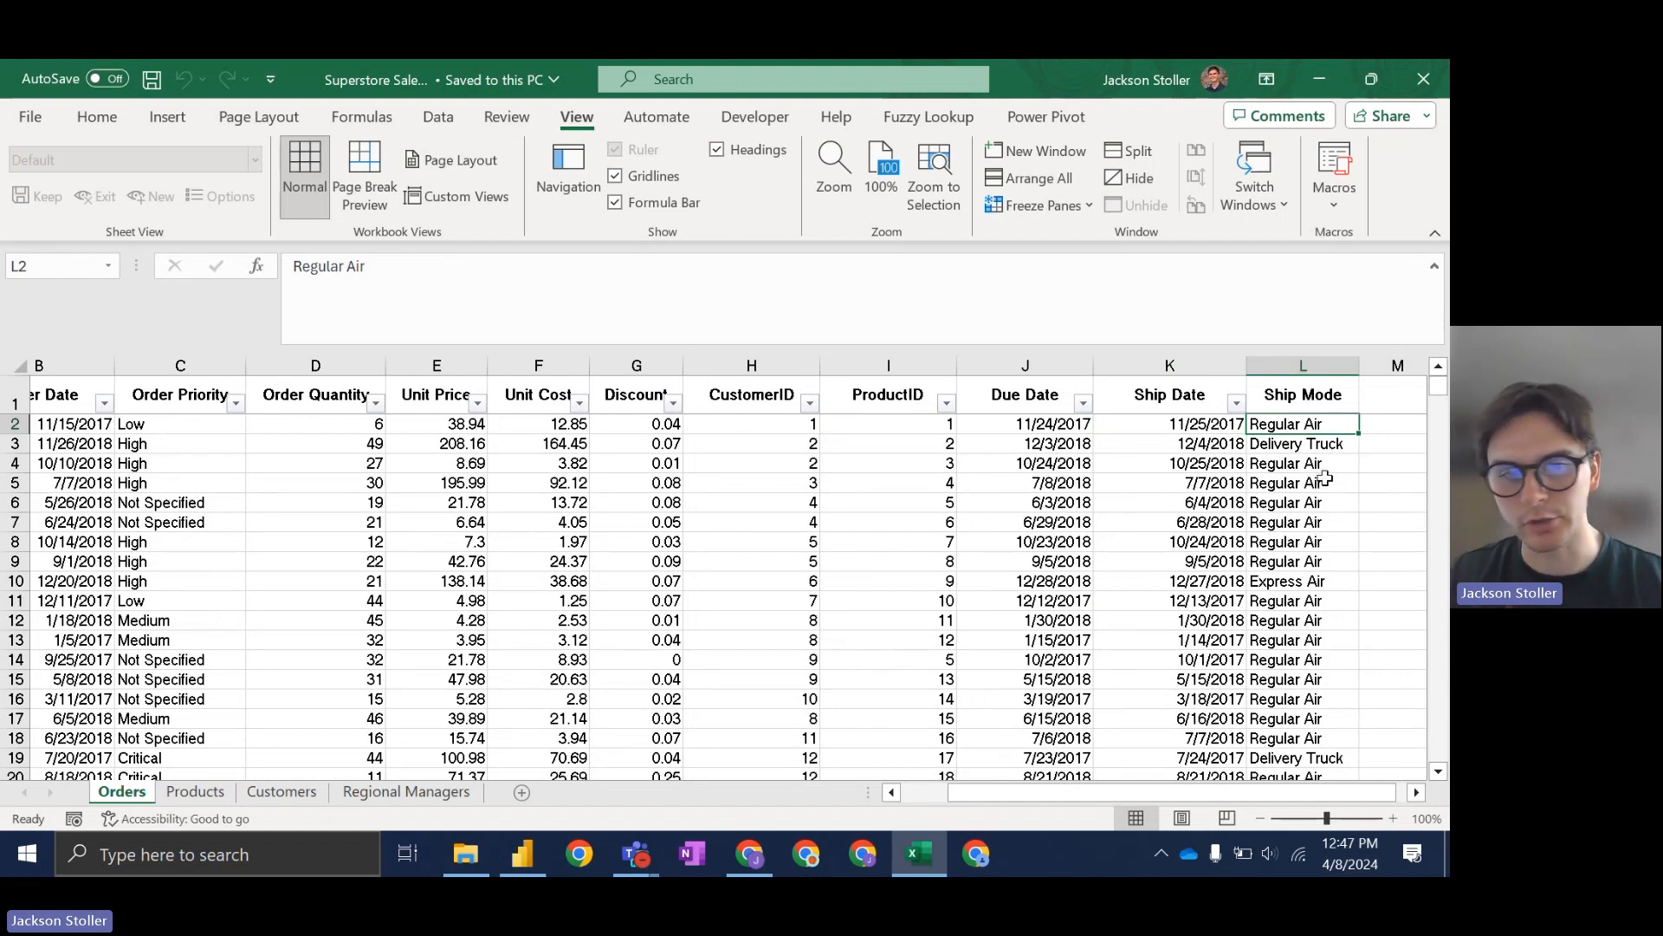
pyautogui.click(914, 853)
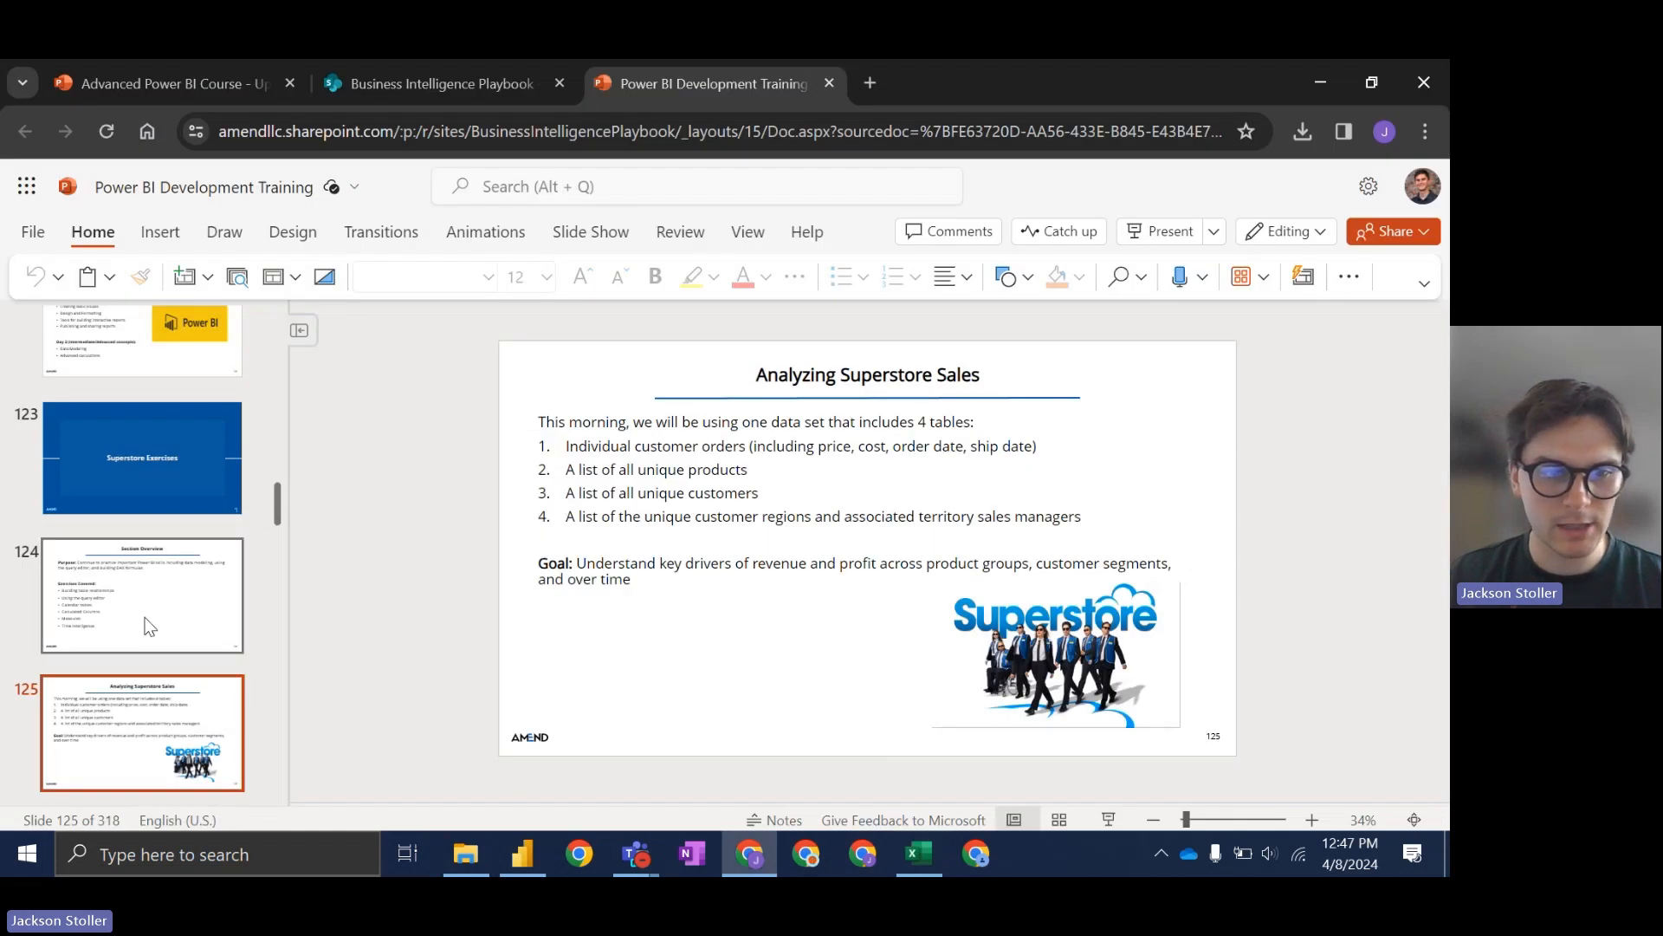
# Step: Go to slide 126, Data Loading and Query Editor, in the slide deck
pyautogui.scroll(-3, 144, 617)
pyautogui.scroll(-1, 144, 617)
pyautogui.click(173, 447)
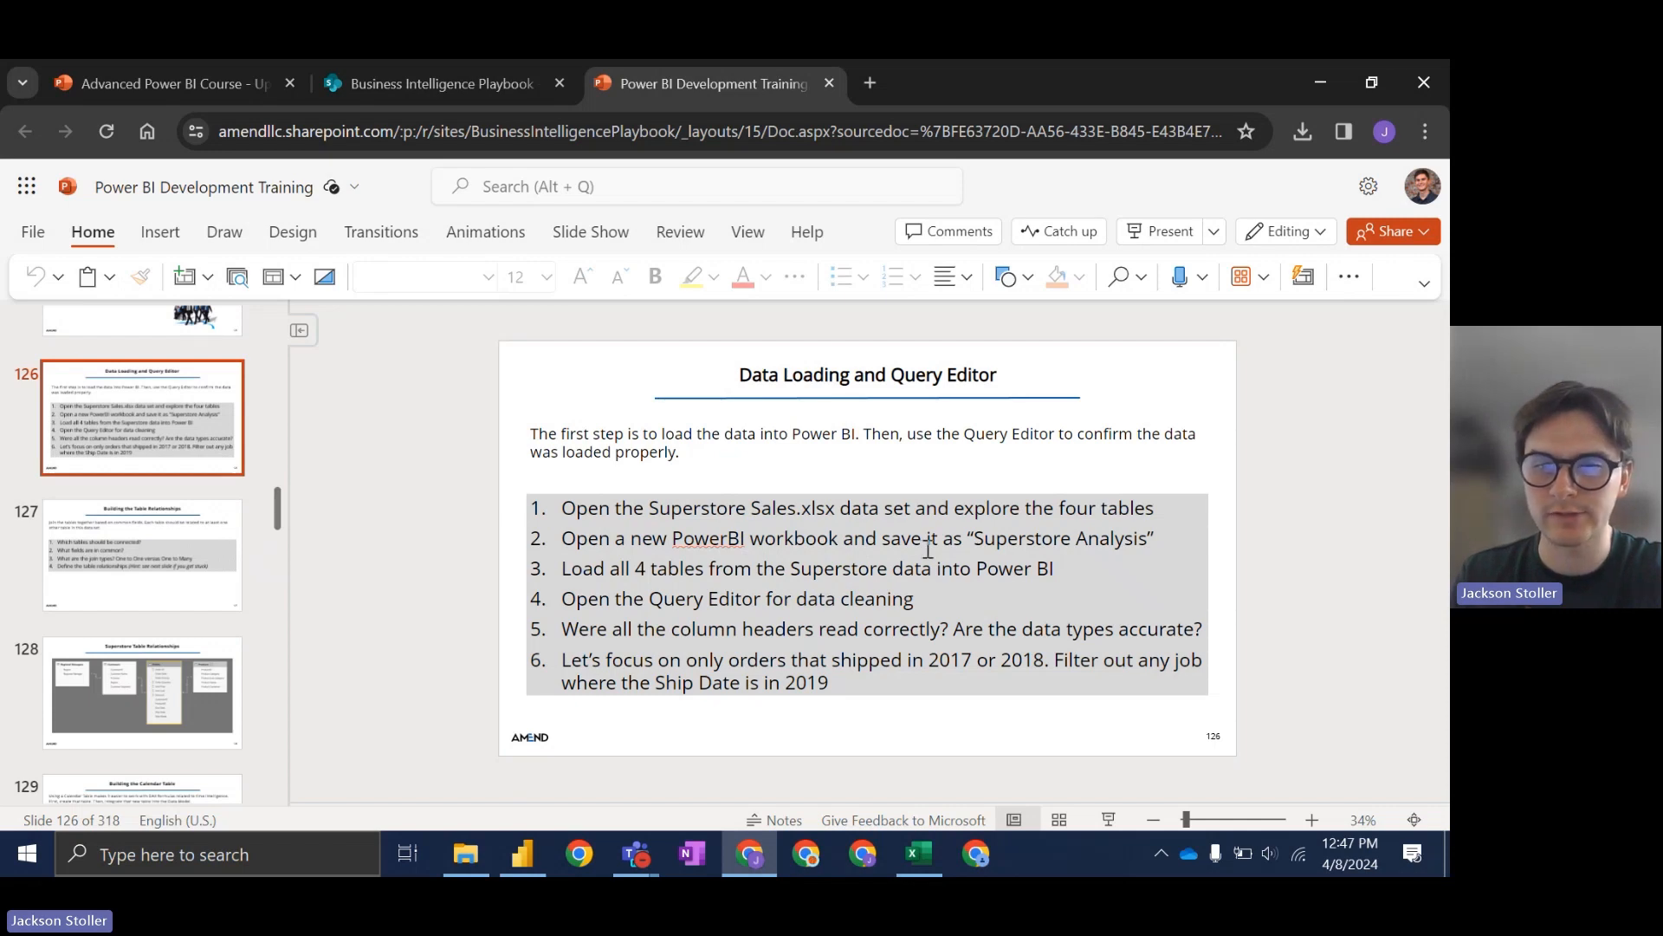
# Step: Bring the untitled Power BI Desktop report to the front
pyautogui.click(520, 856)
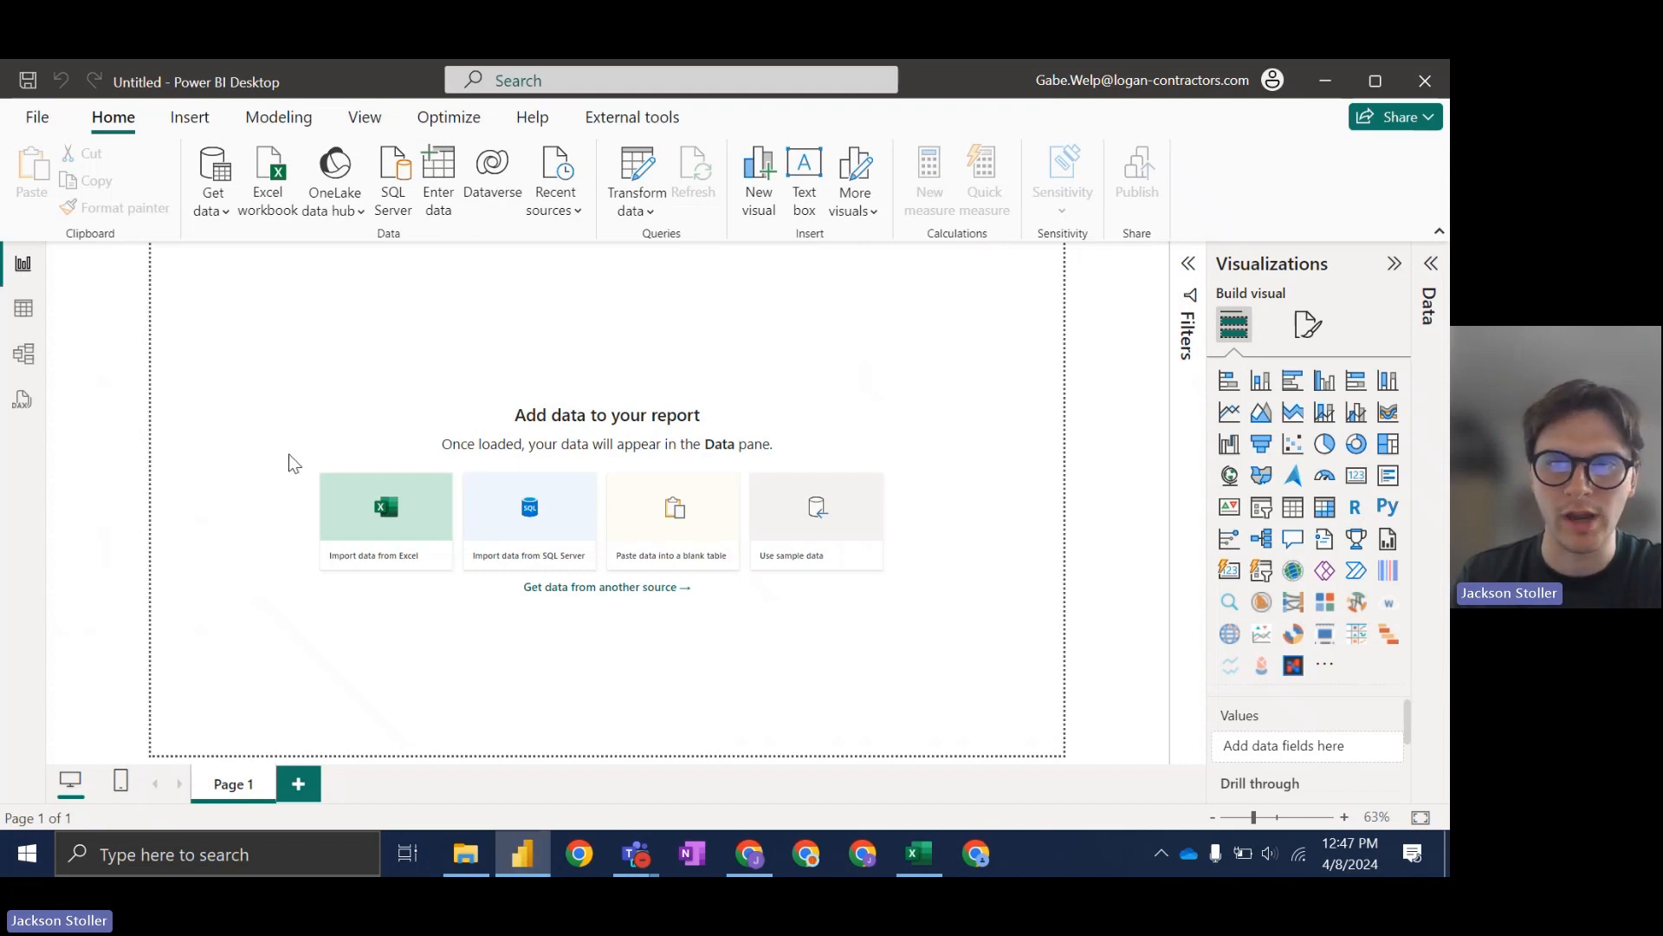
pyautogui.click(524, 851)
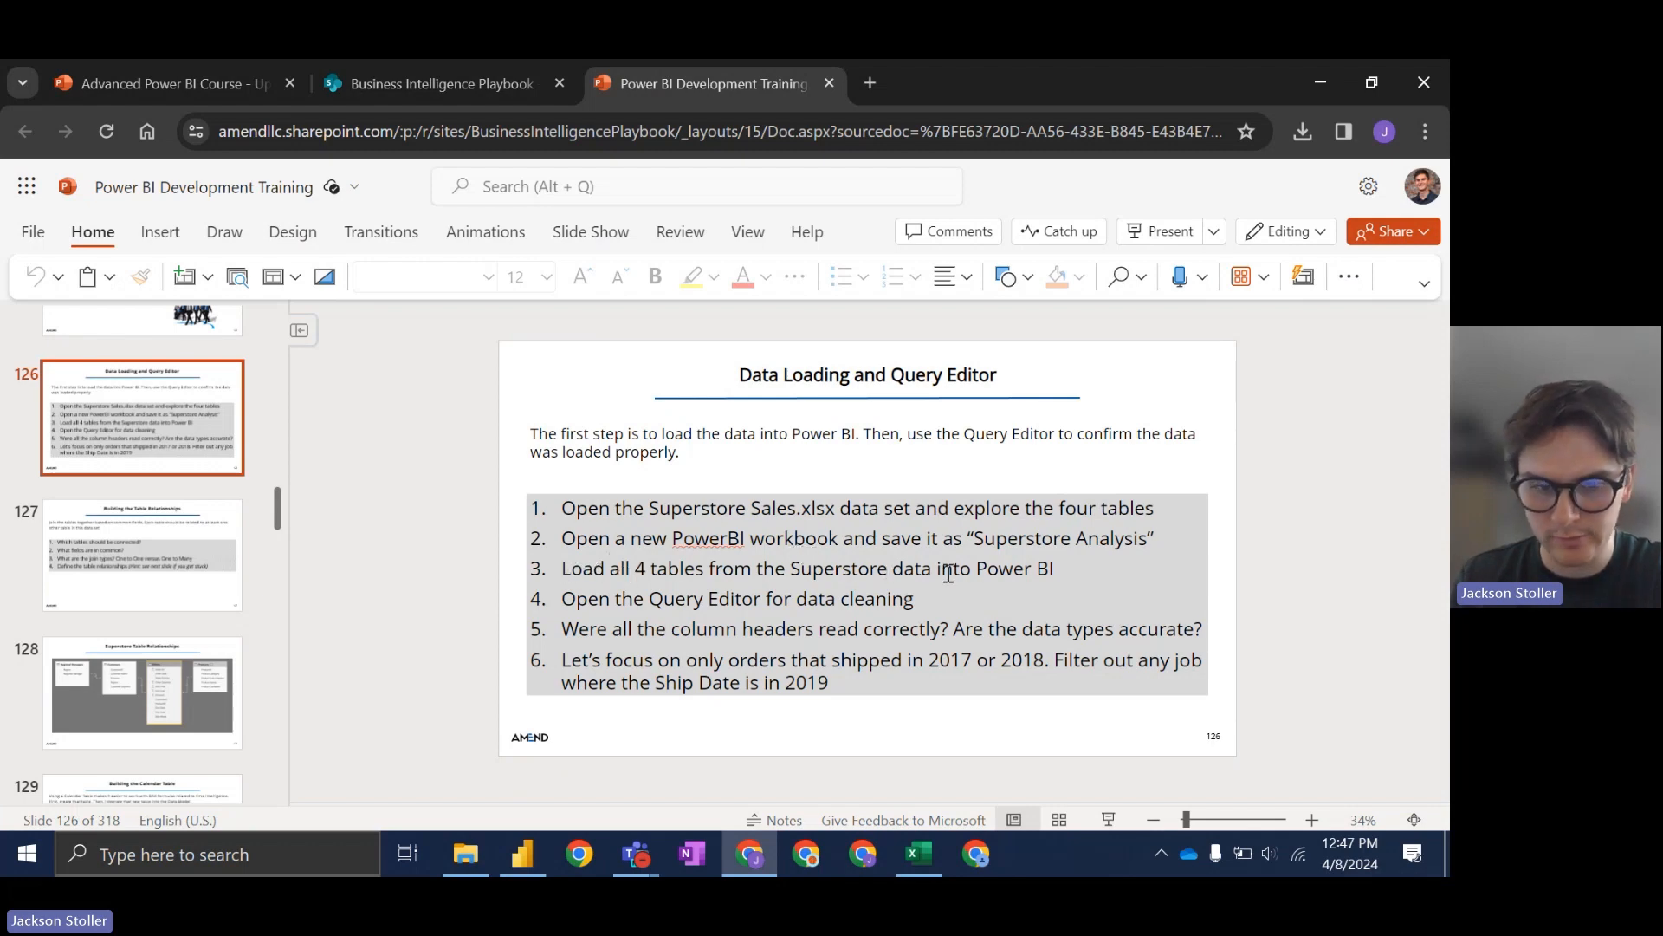
pyautogui.click(538, 851)
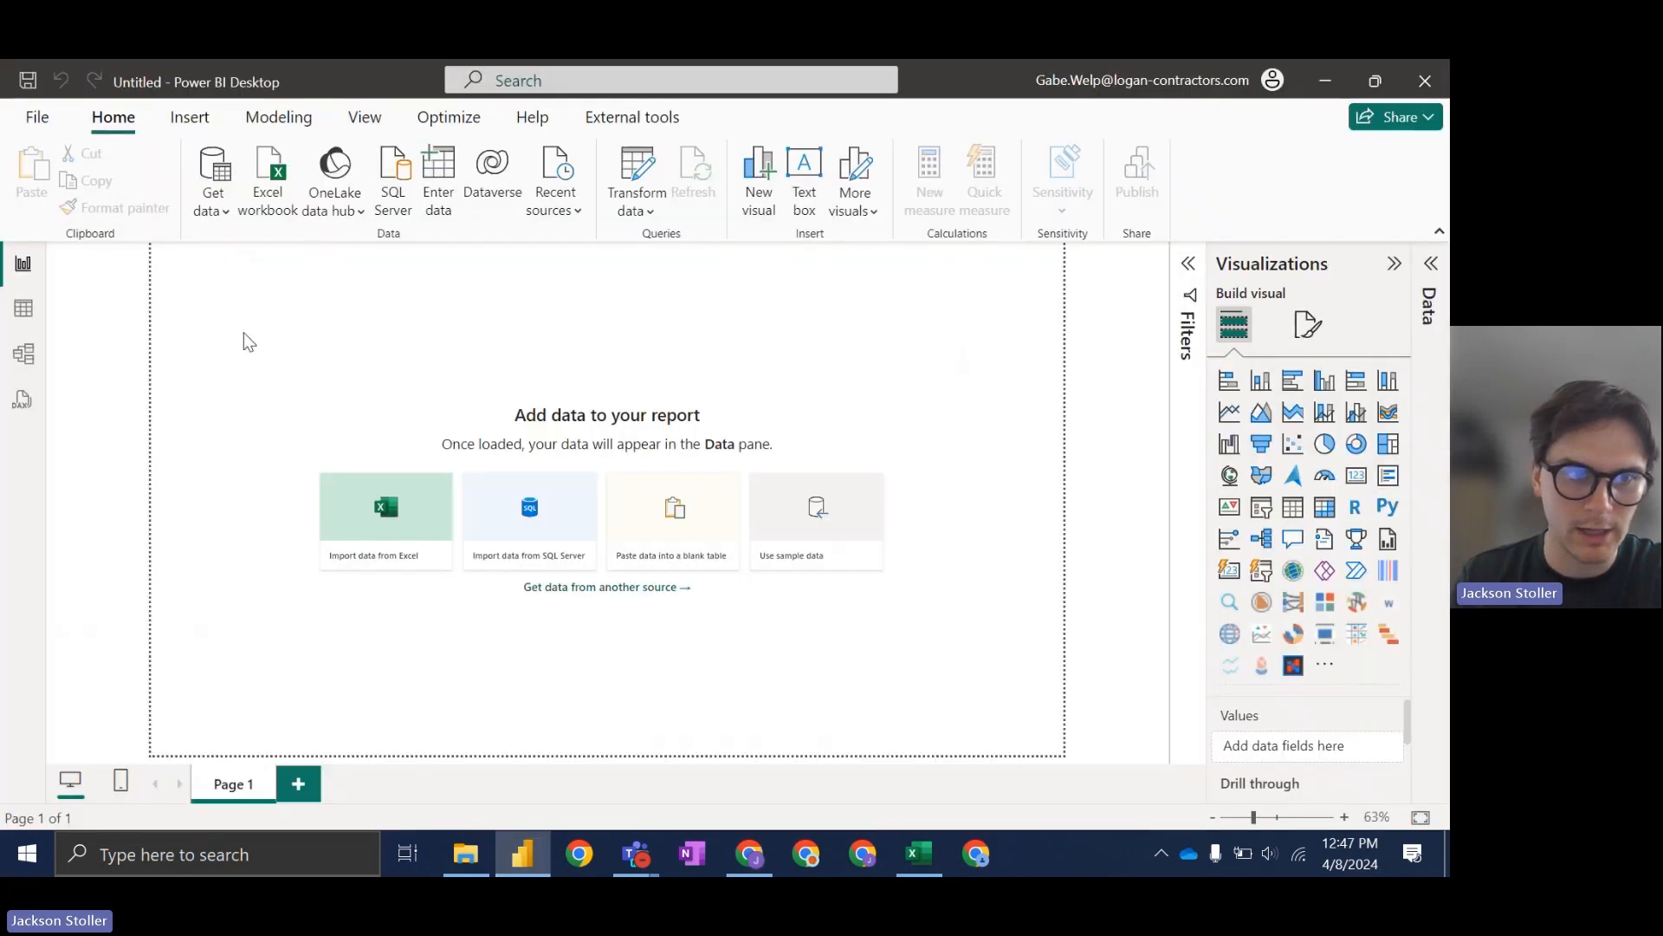
# Step: Connect to Superstore Sales (1).xlsx in Downloads as an Excel workbook source
pyautogui.click(216, 212)
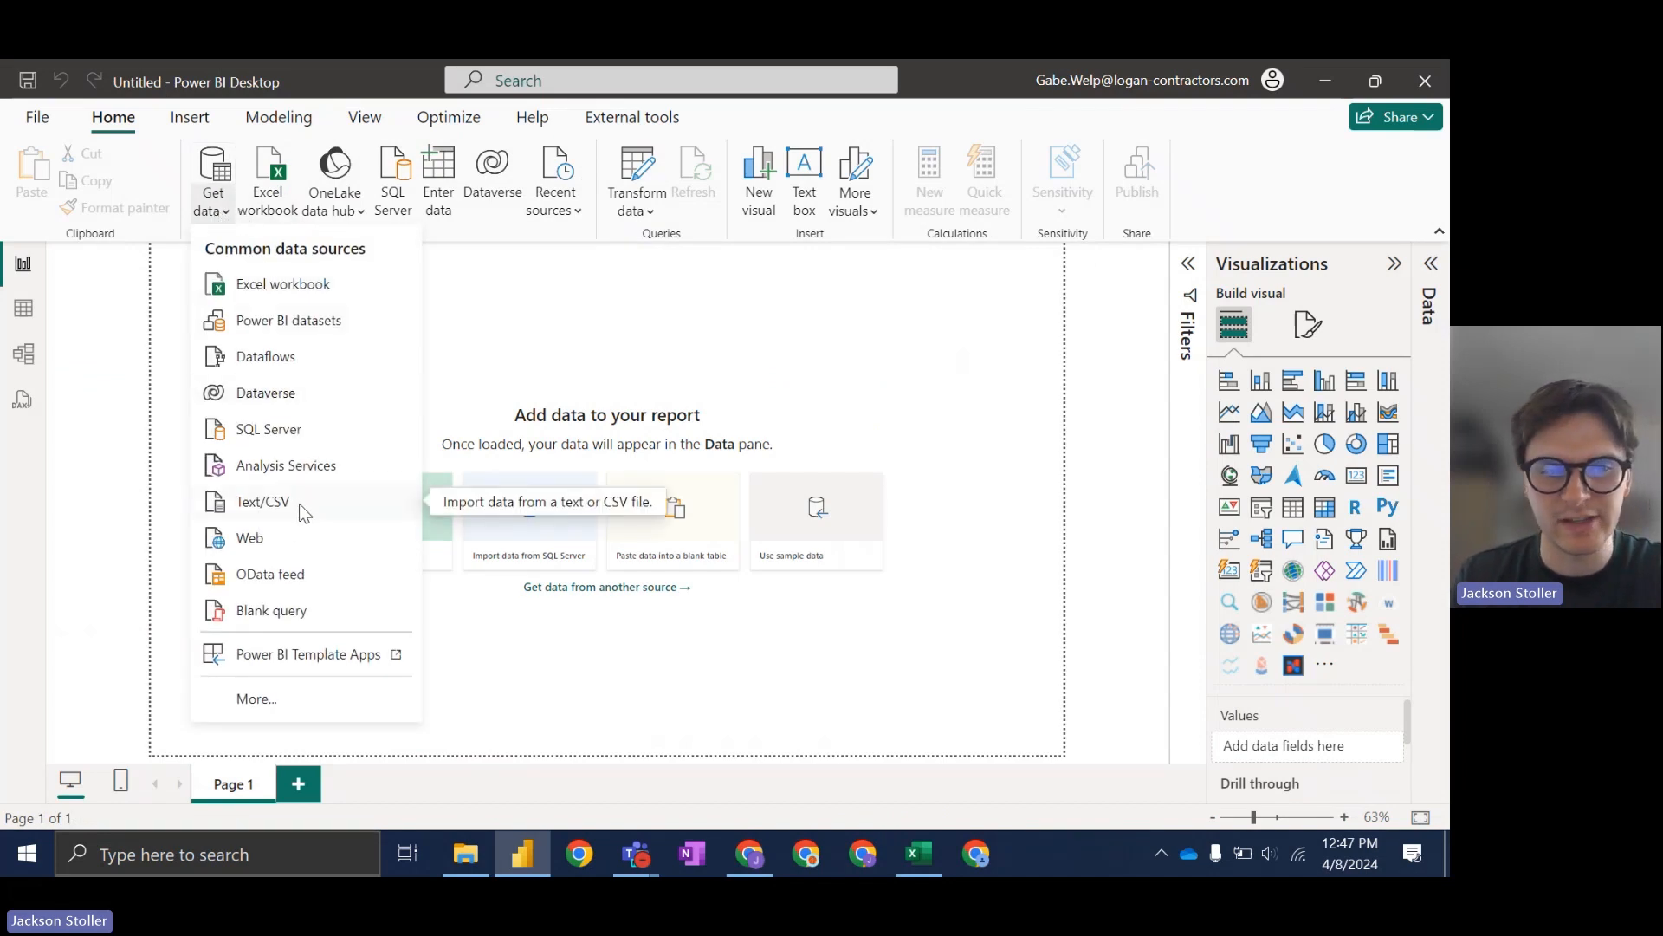
pyautogui.click(336, 288)
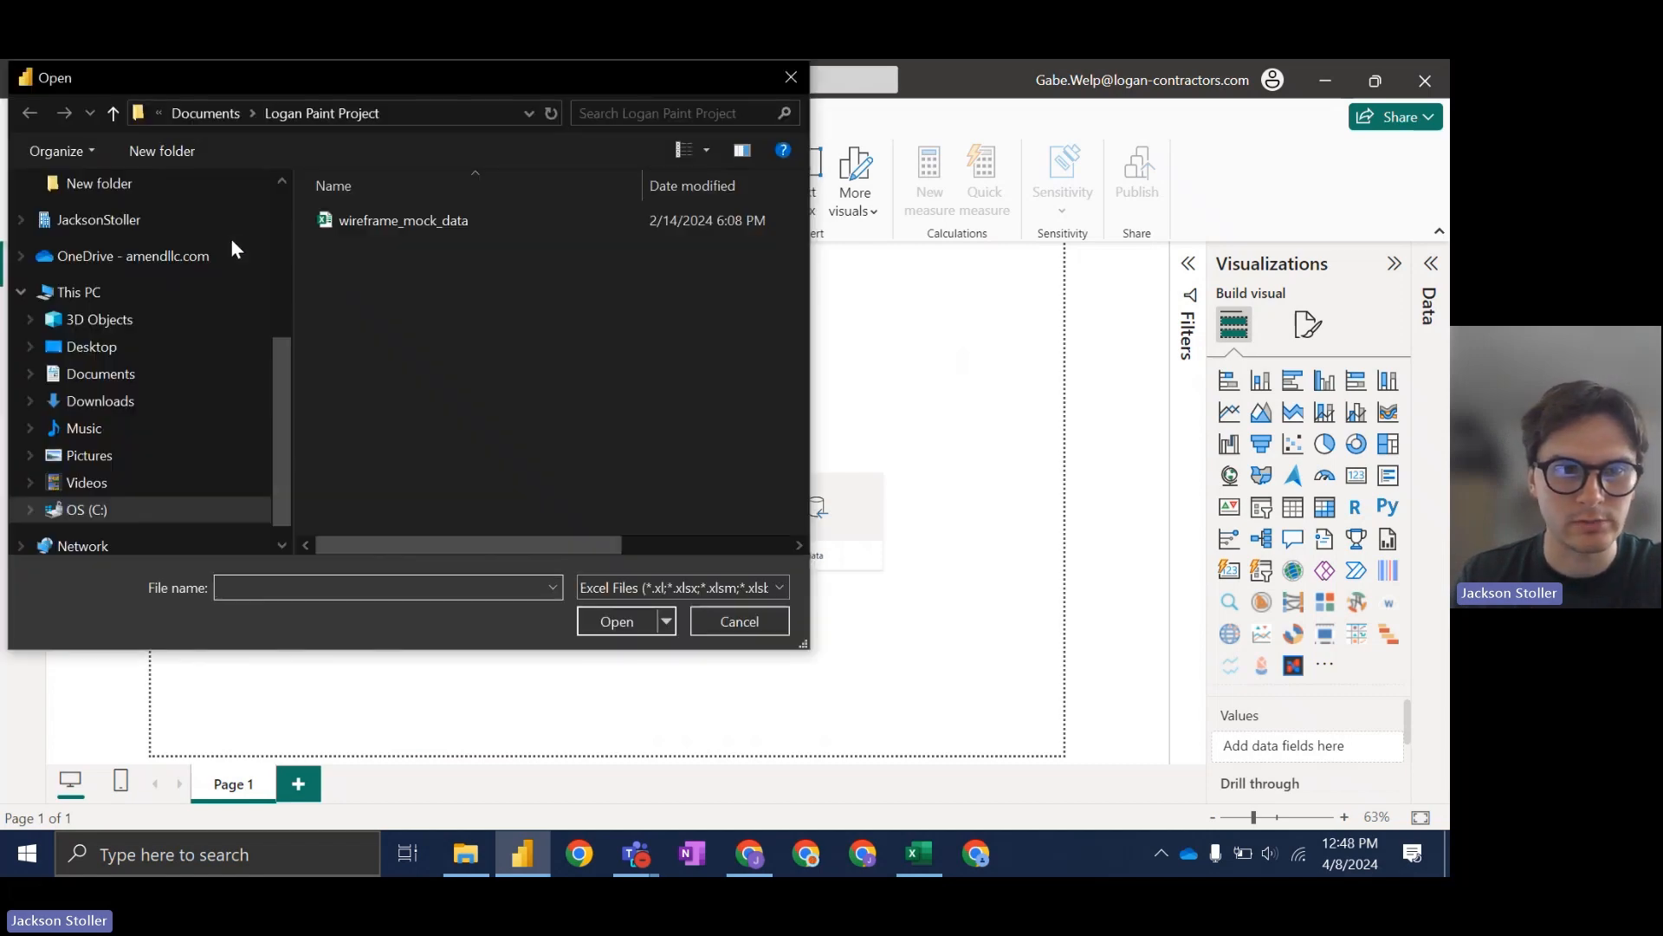
pyautogui.scroll(4, 230, 246)
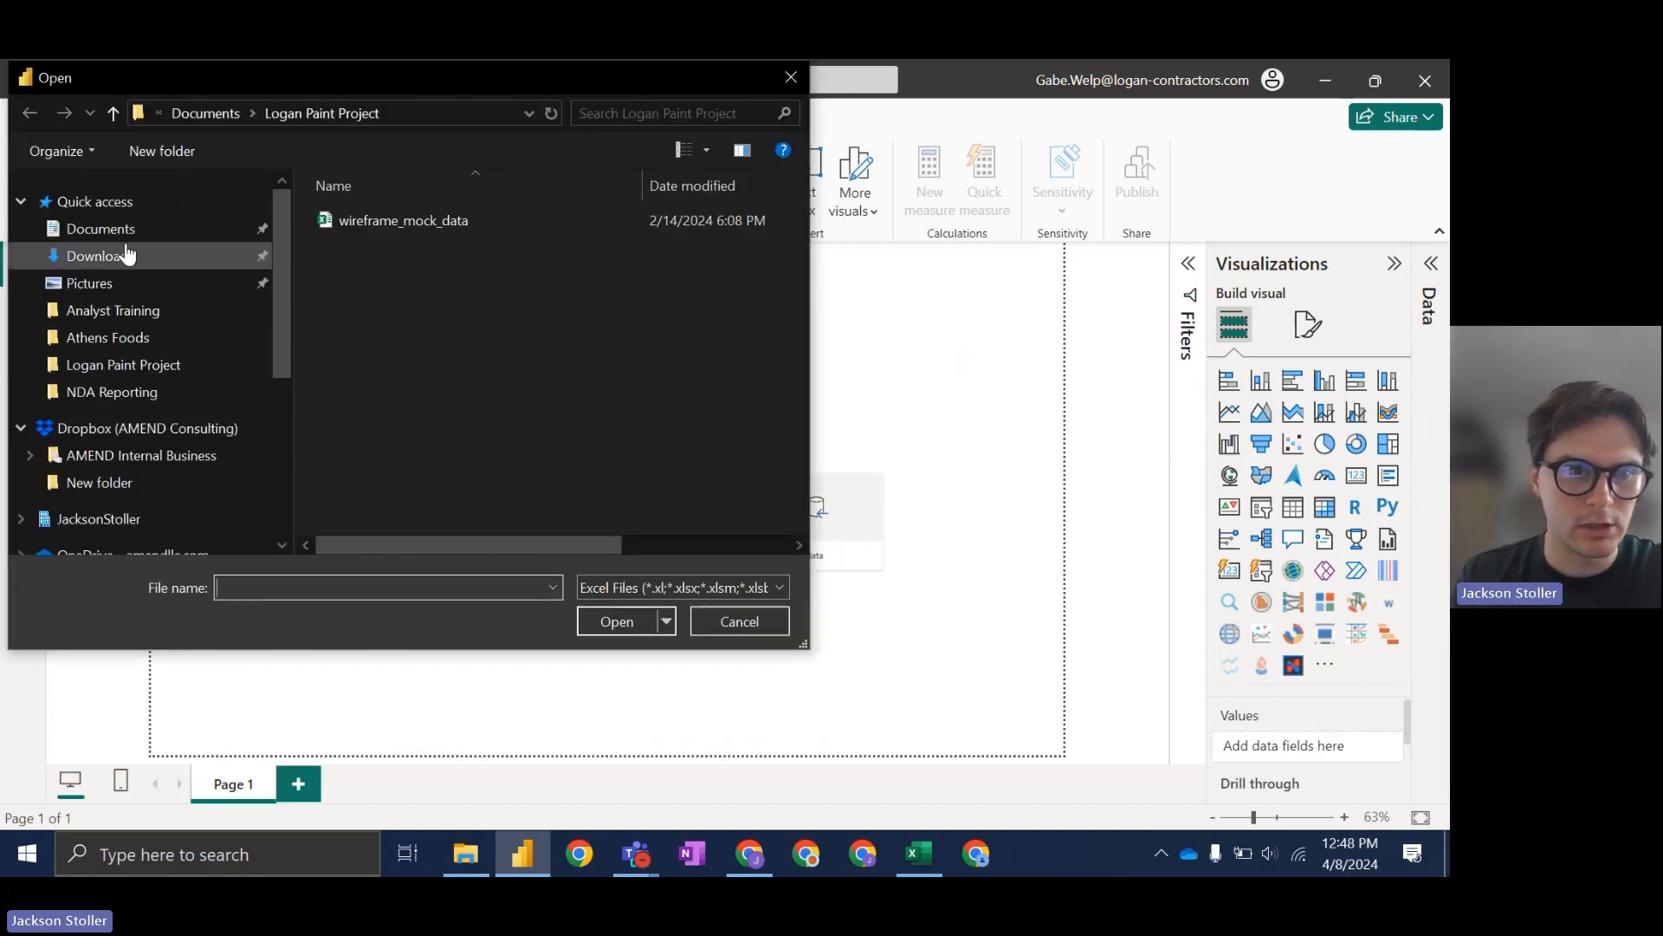
pyautogui.click(128, 255)
pyautogui.click(472, 253)
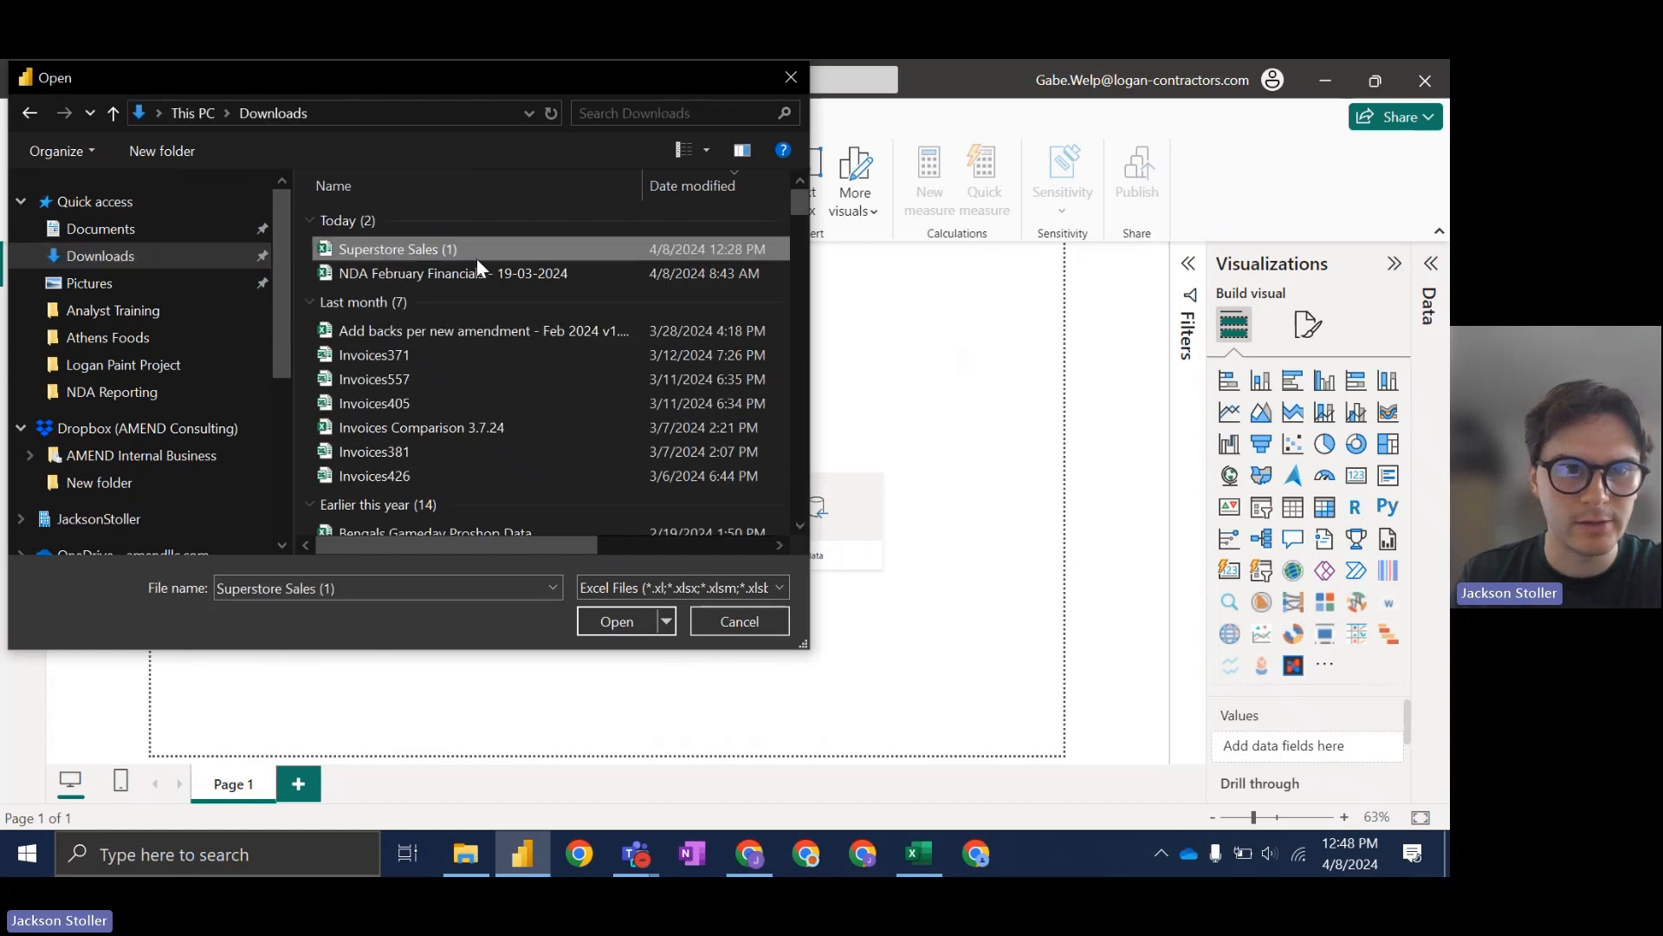
pyautogui.click(616, 612)
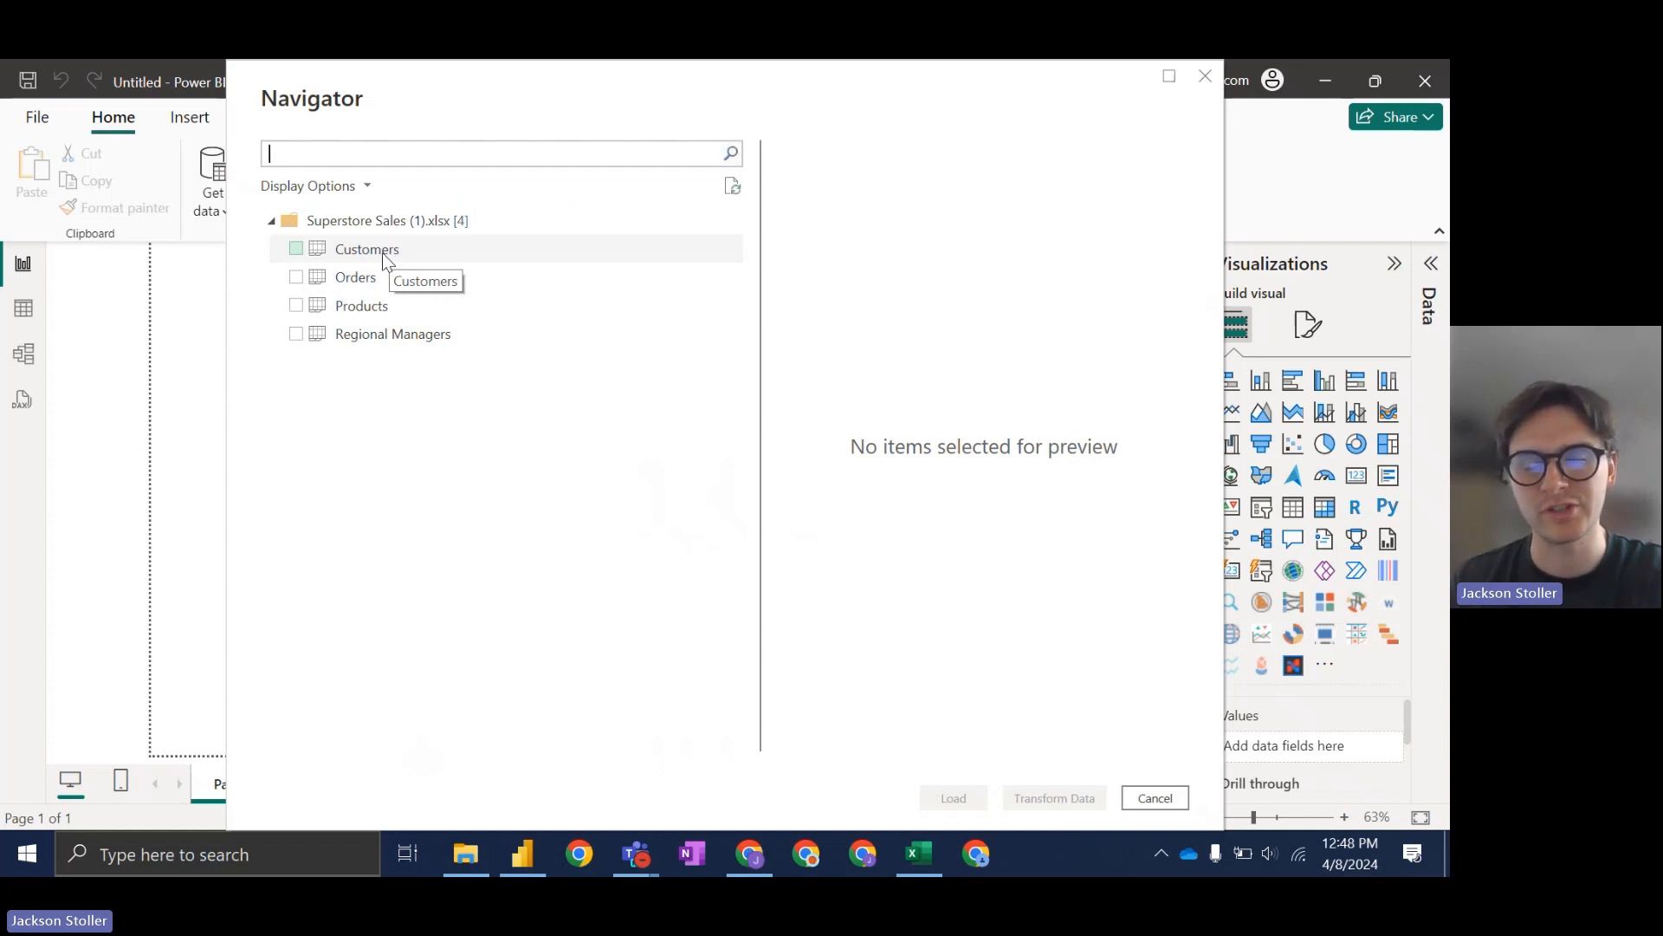
# Step: Preview the Customers and Orders tables in the Navigator
pyautogui.click(355, 258)
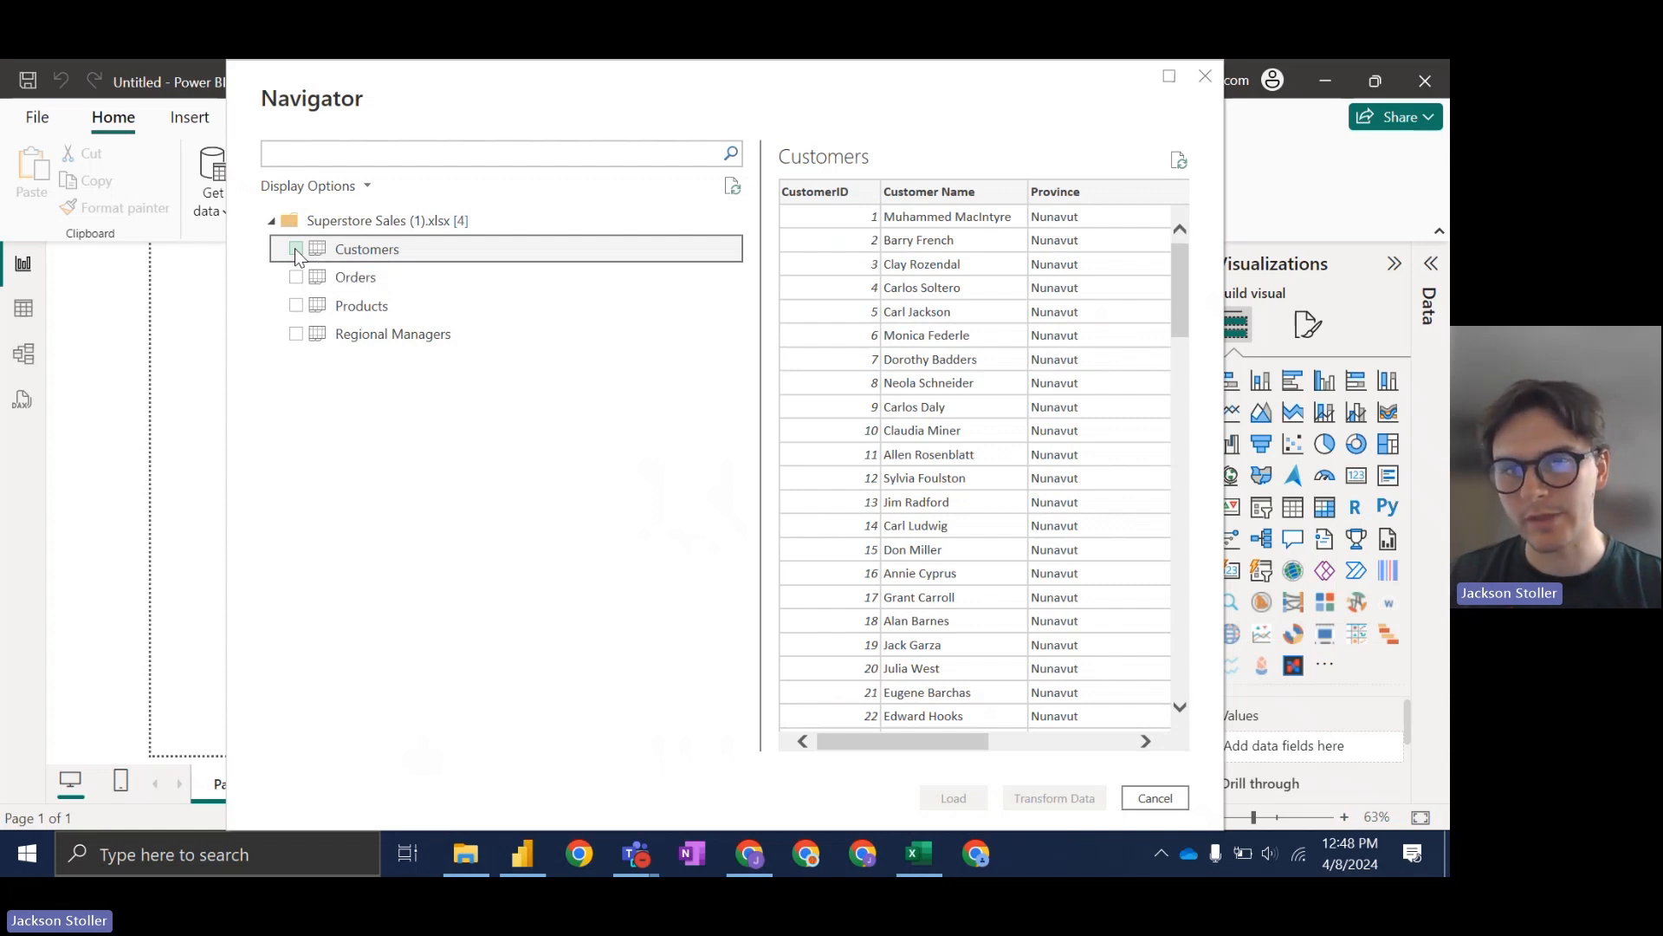
pyautogui.click(394, 277)
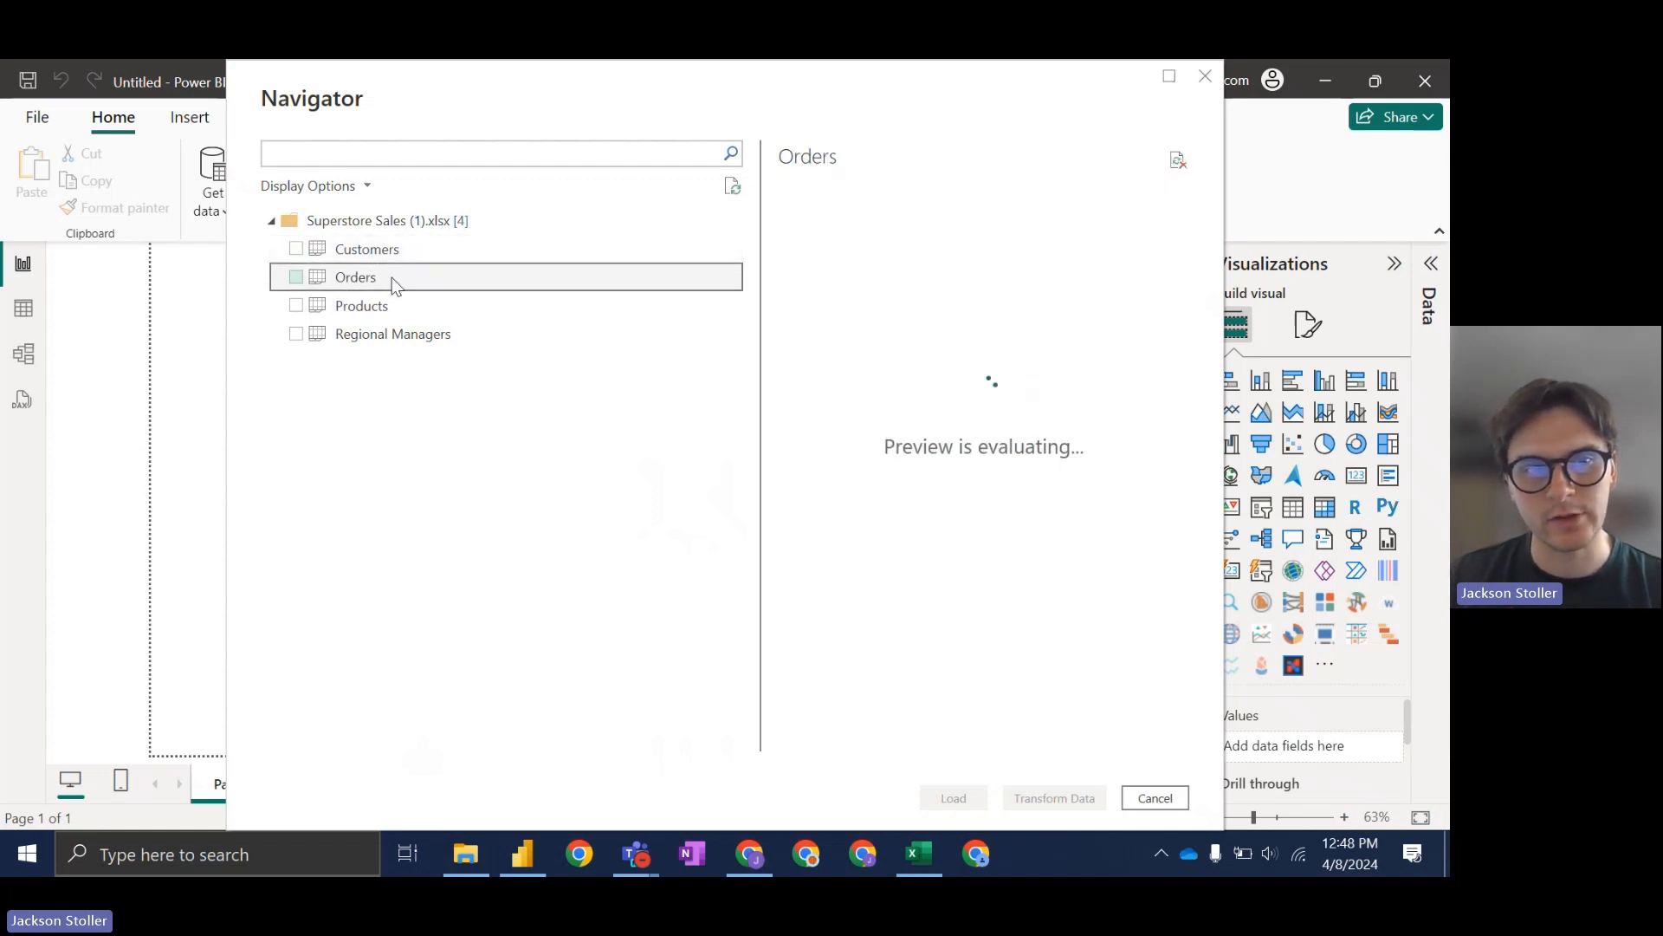
pyautogui.moveTo(881, 744); pyautogui.dragTo(882, 787)
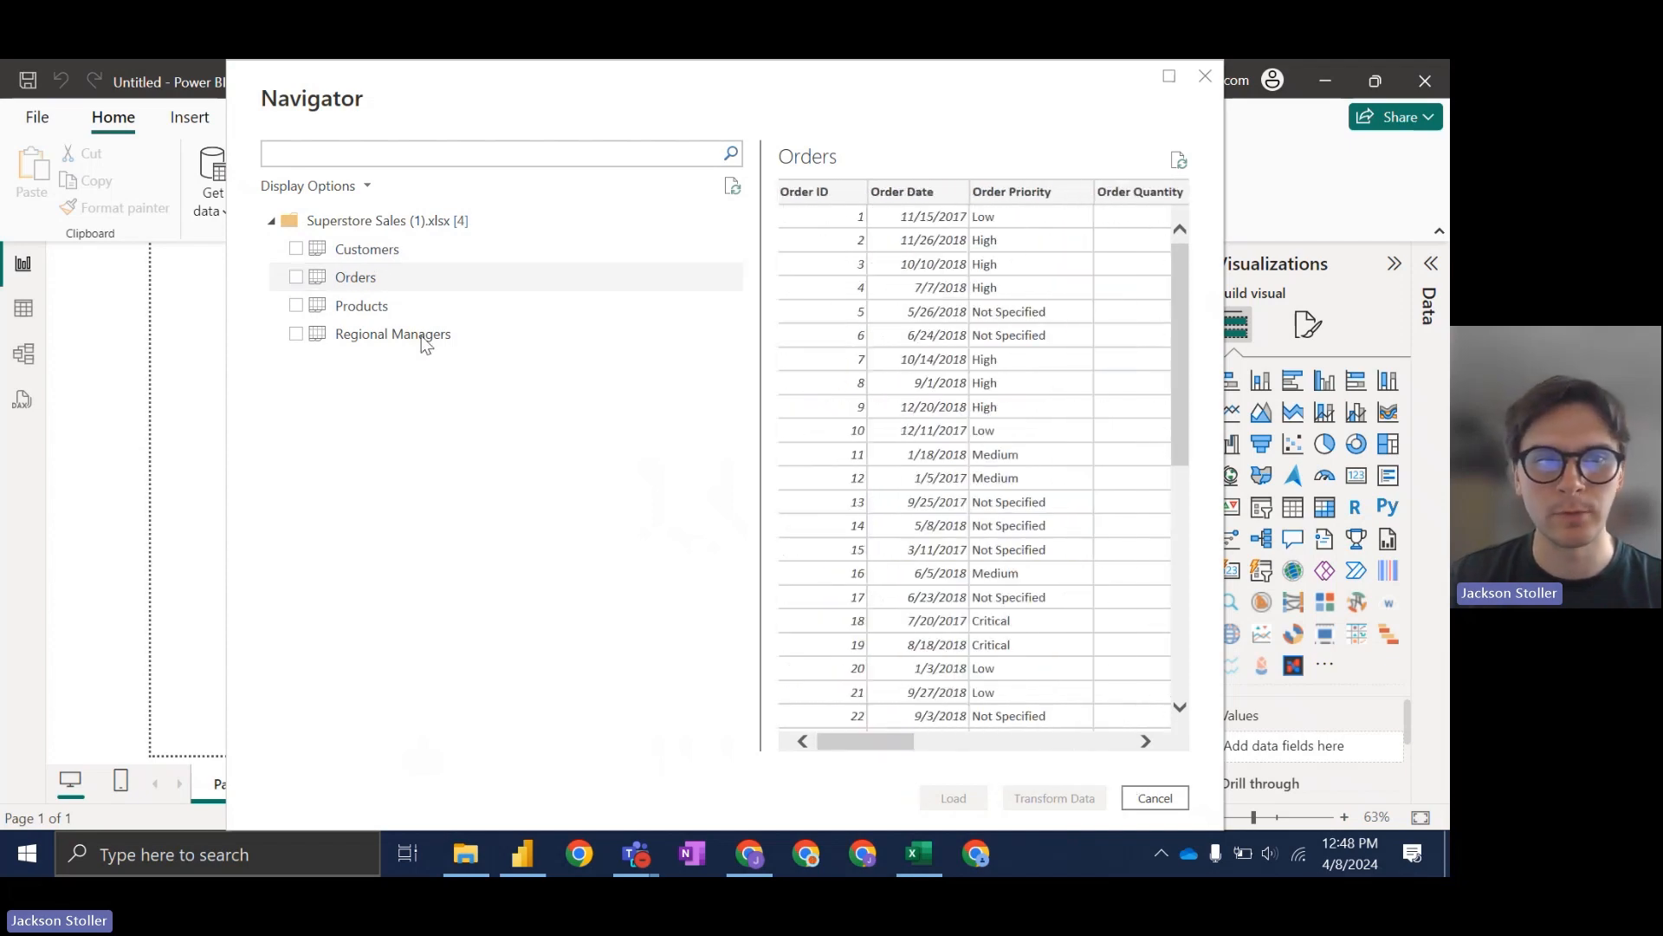
# Step: Select Customers, Orders, Products and Regional Managers and send them to Transform Data
pyautogui.click(296, 249)
pyautogui.click(296, 276)
pyautogui.click(295, 305)
pyautogui.click(295, 334)
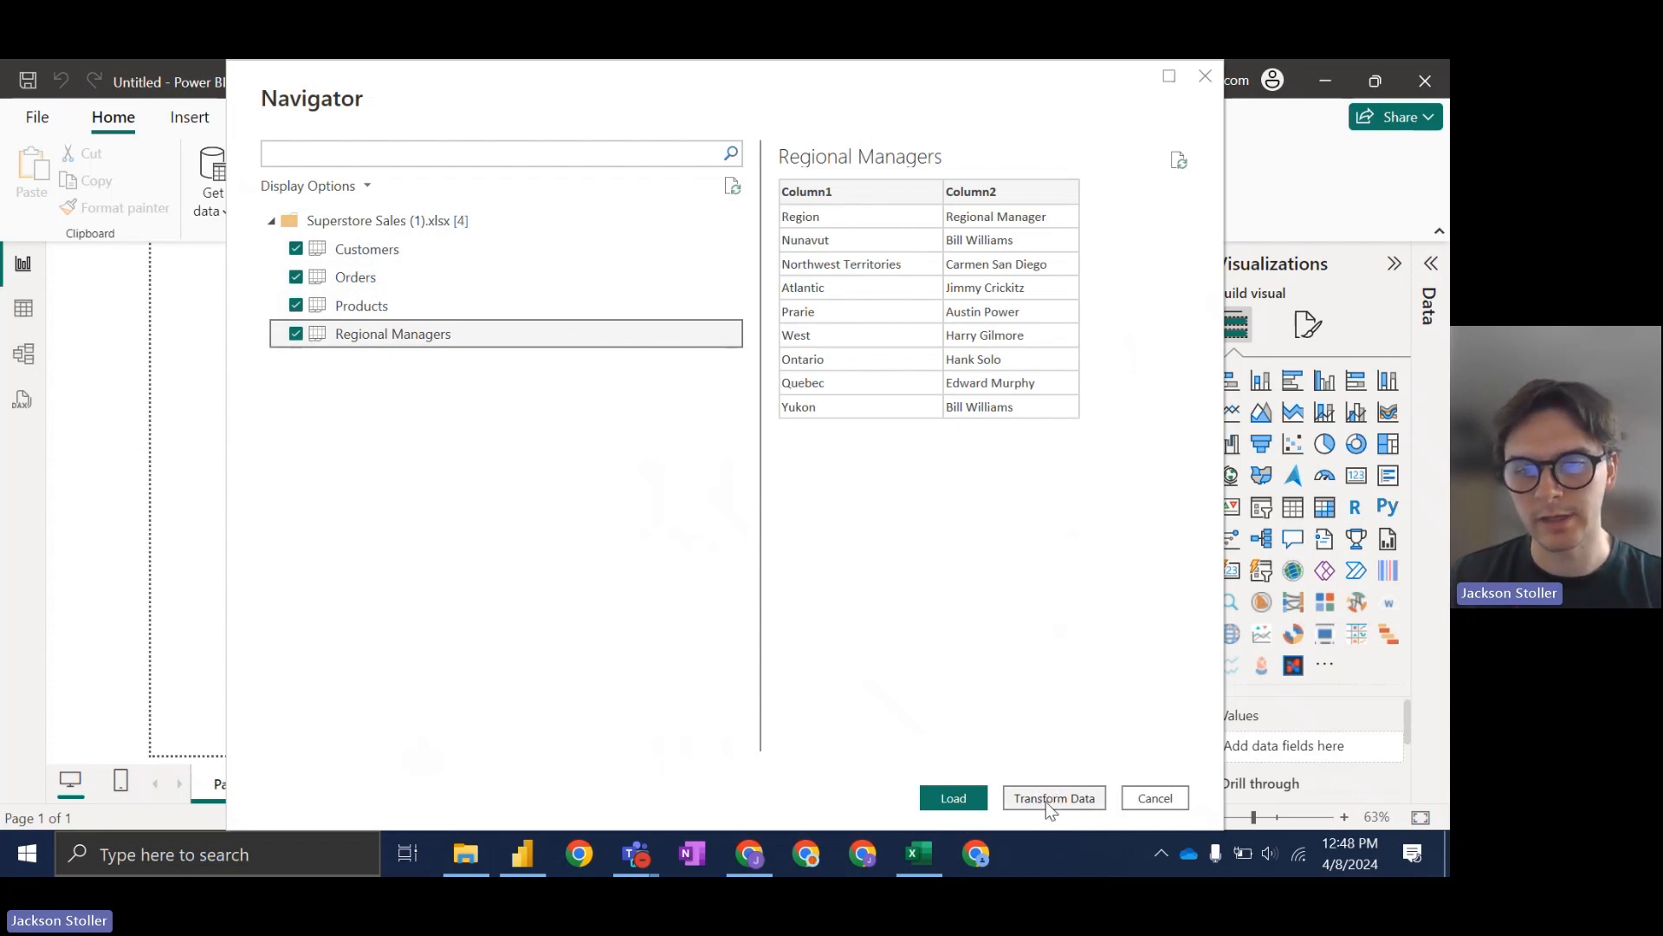
pyautogui.click(1046, 802)
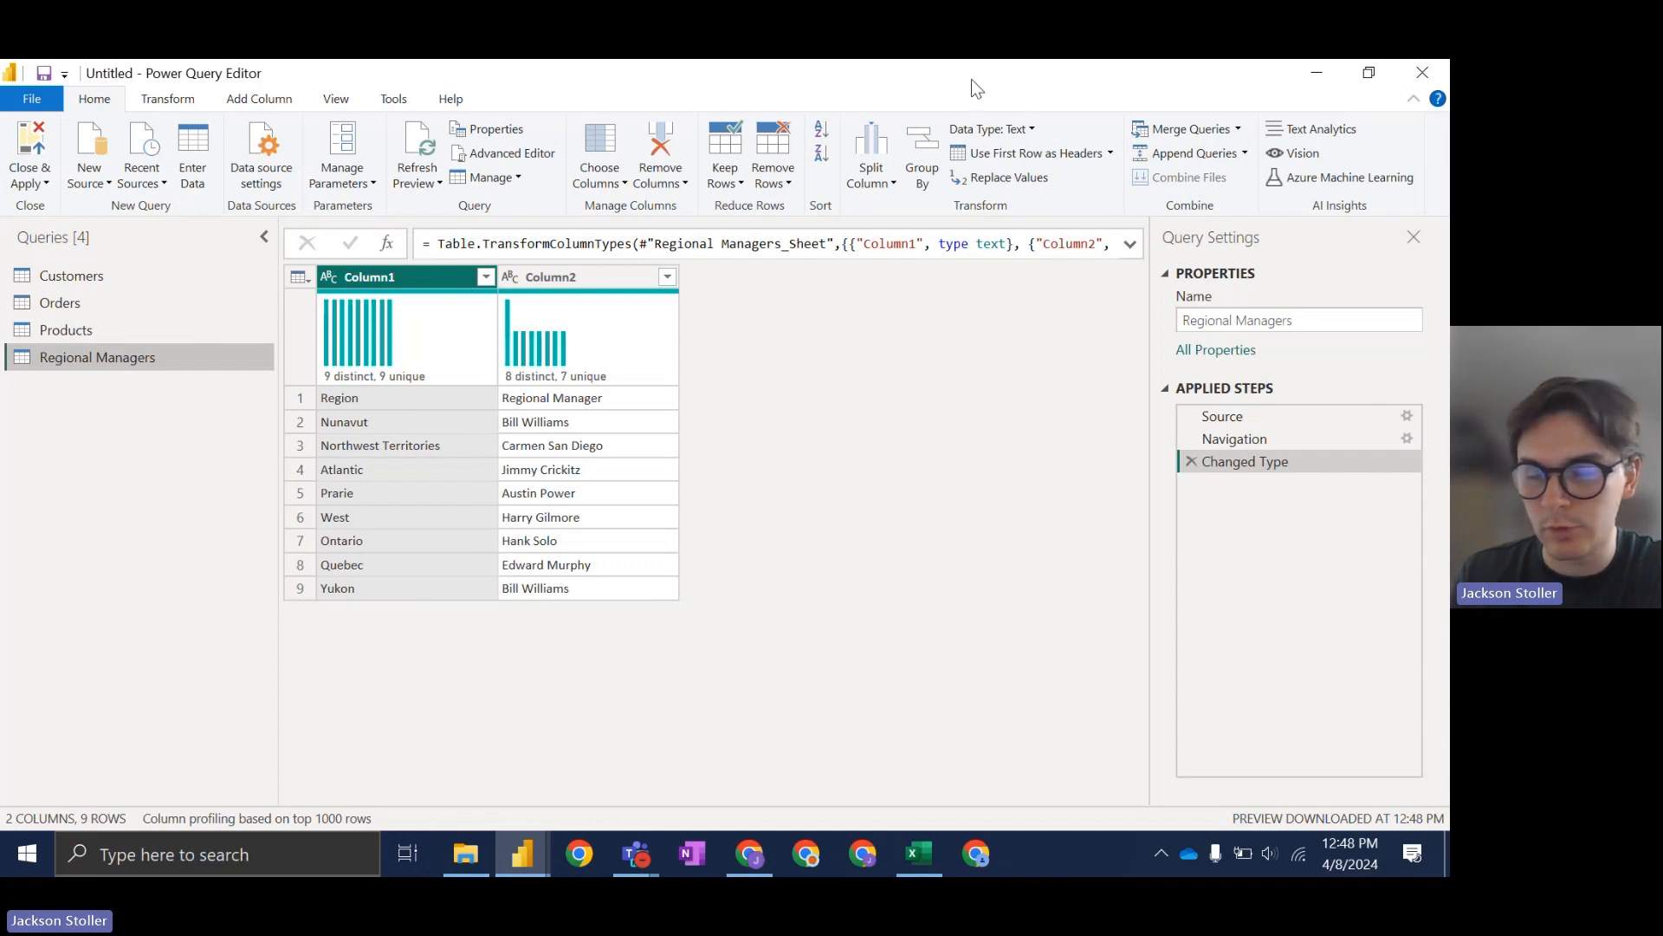
# Step: Restore down Power Query Editor and switch between it and the report window
pyautogui.moveTo(960, 72); pyautogui.dragTo(900, 154)
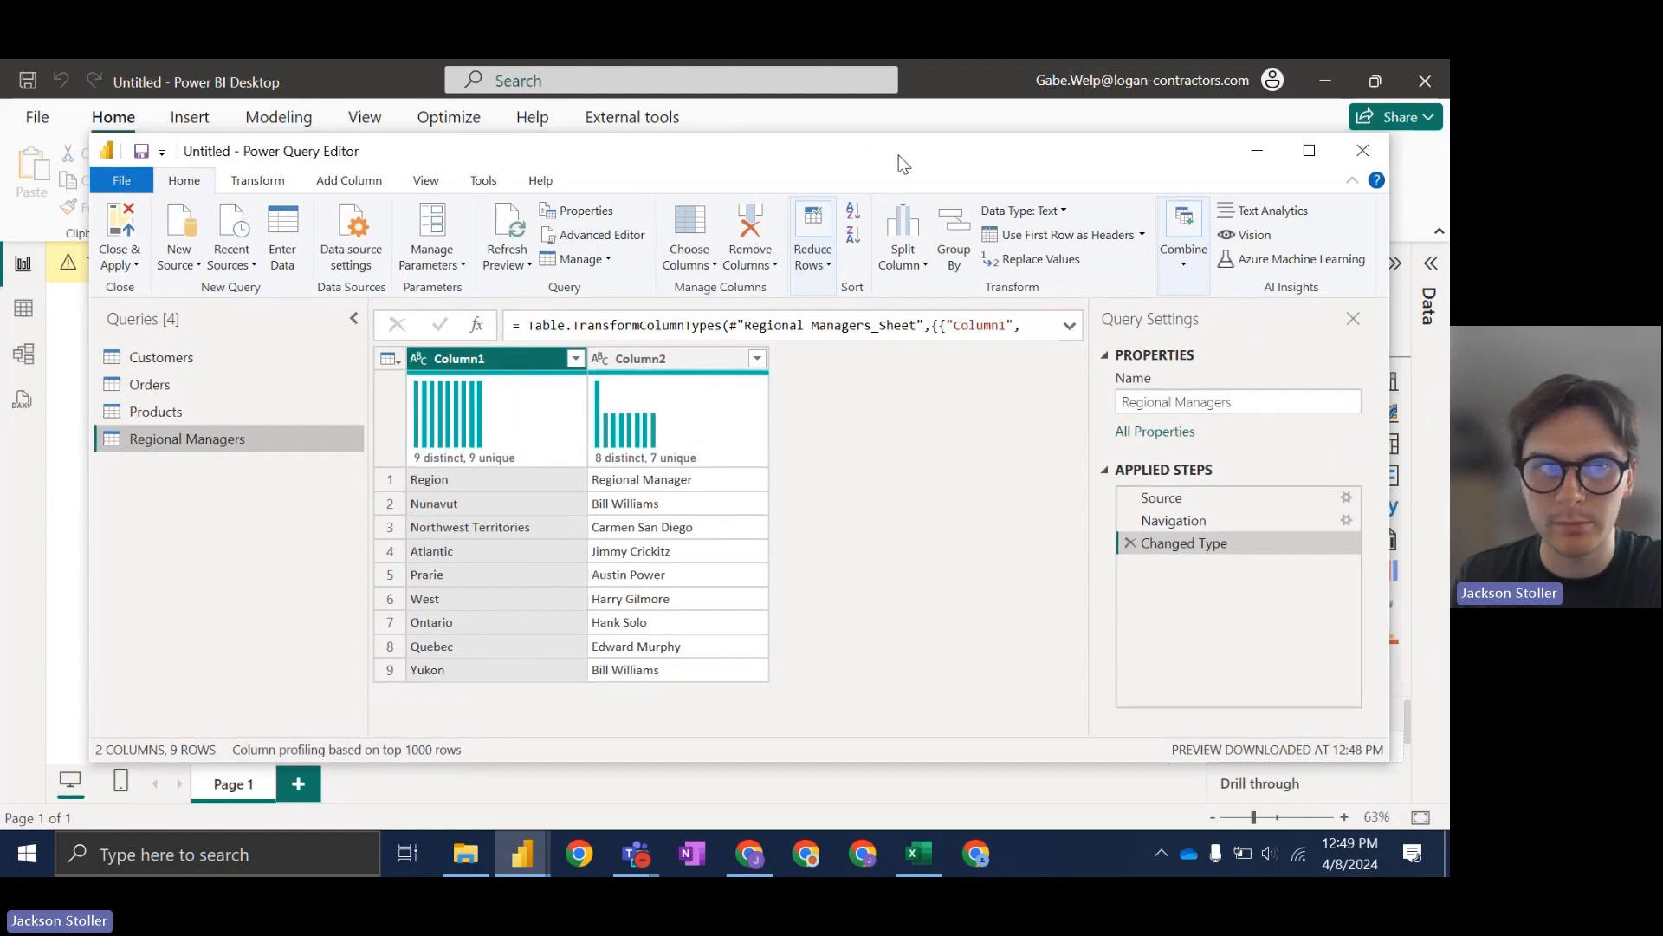
pyautogui.click(388, 99)
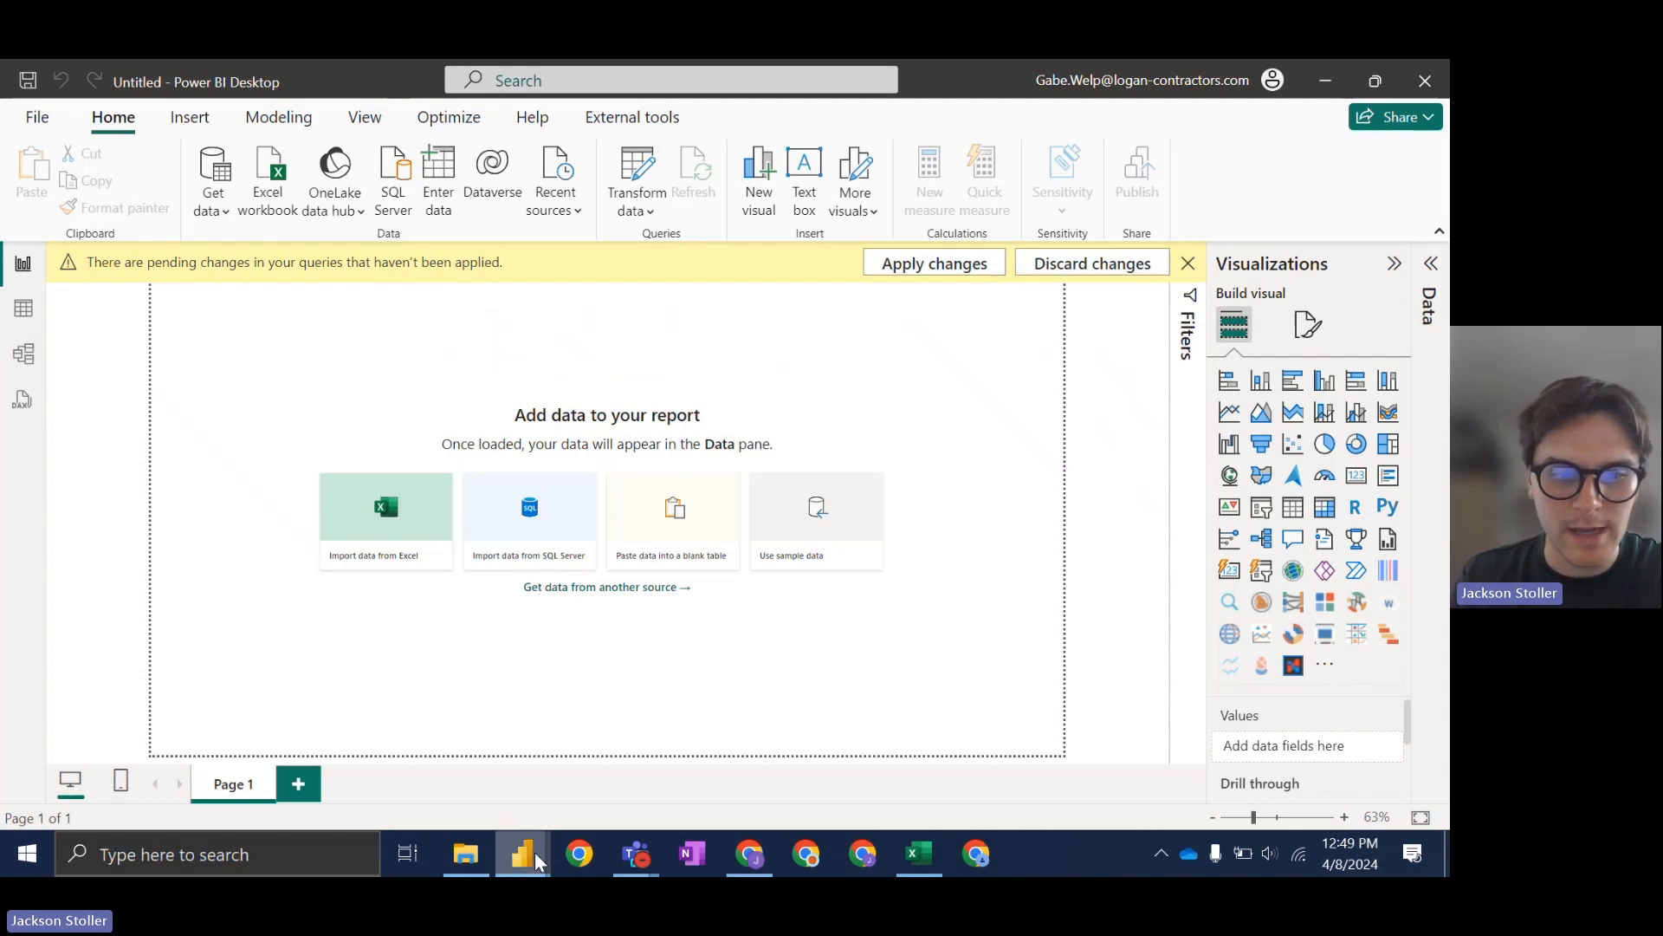
pyautogui.moveTo(526, 853)
pyautogui.click(589, 755)
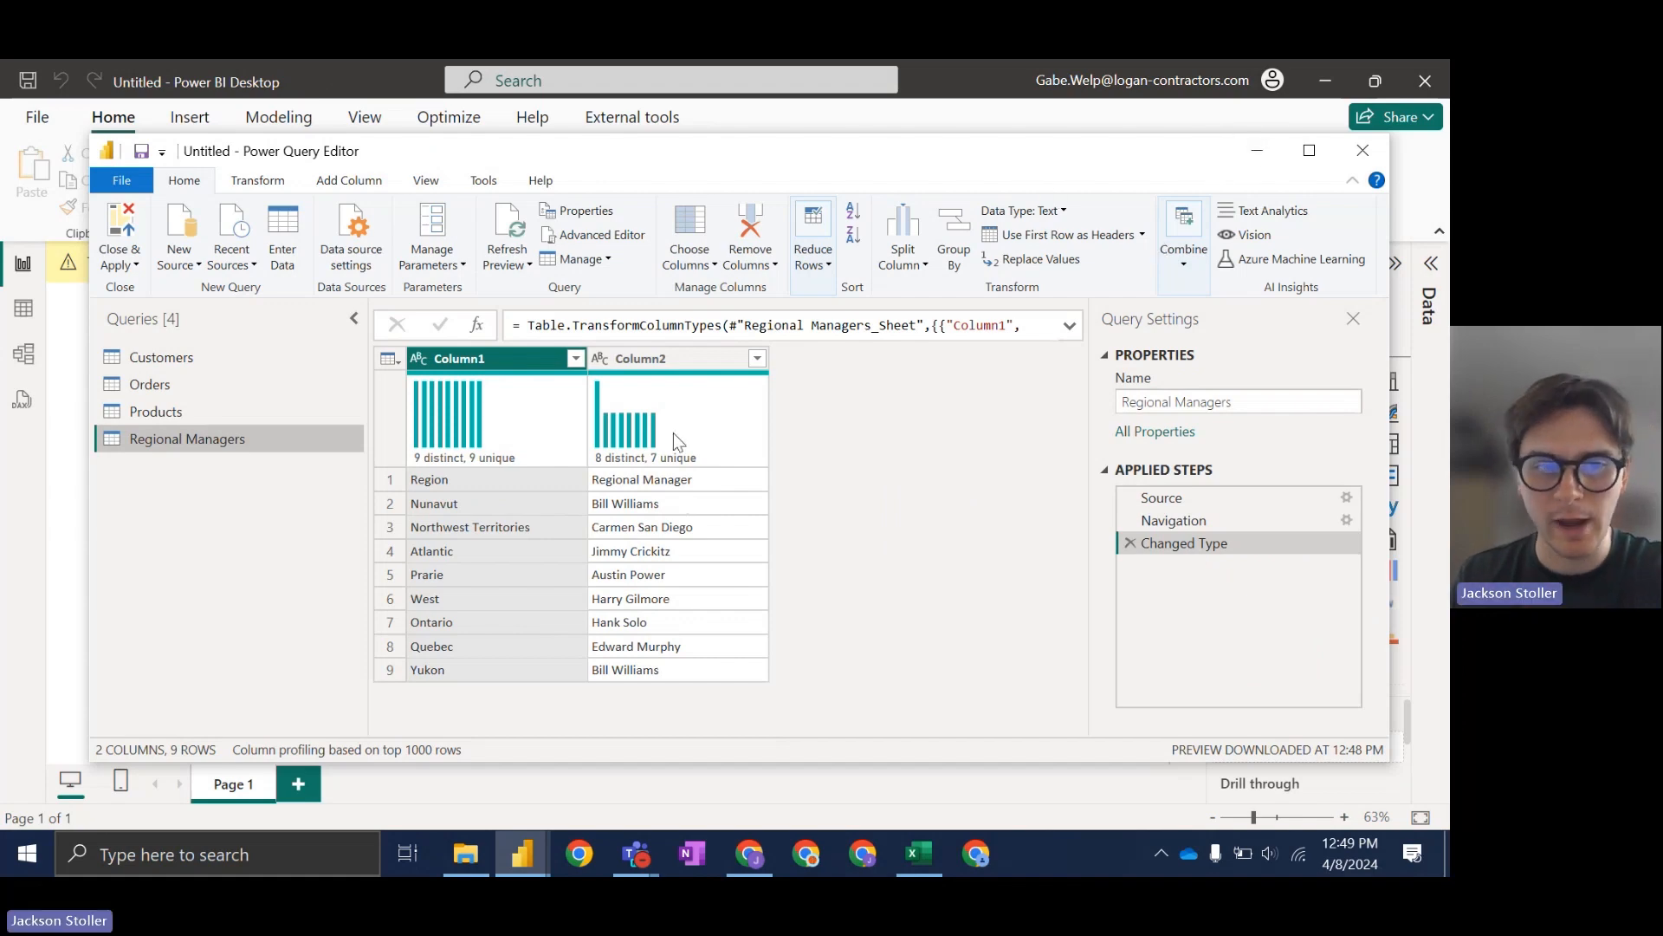
pyautogui.click(1256, 151)
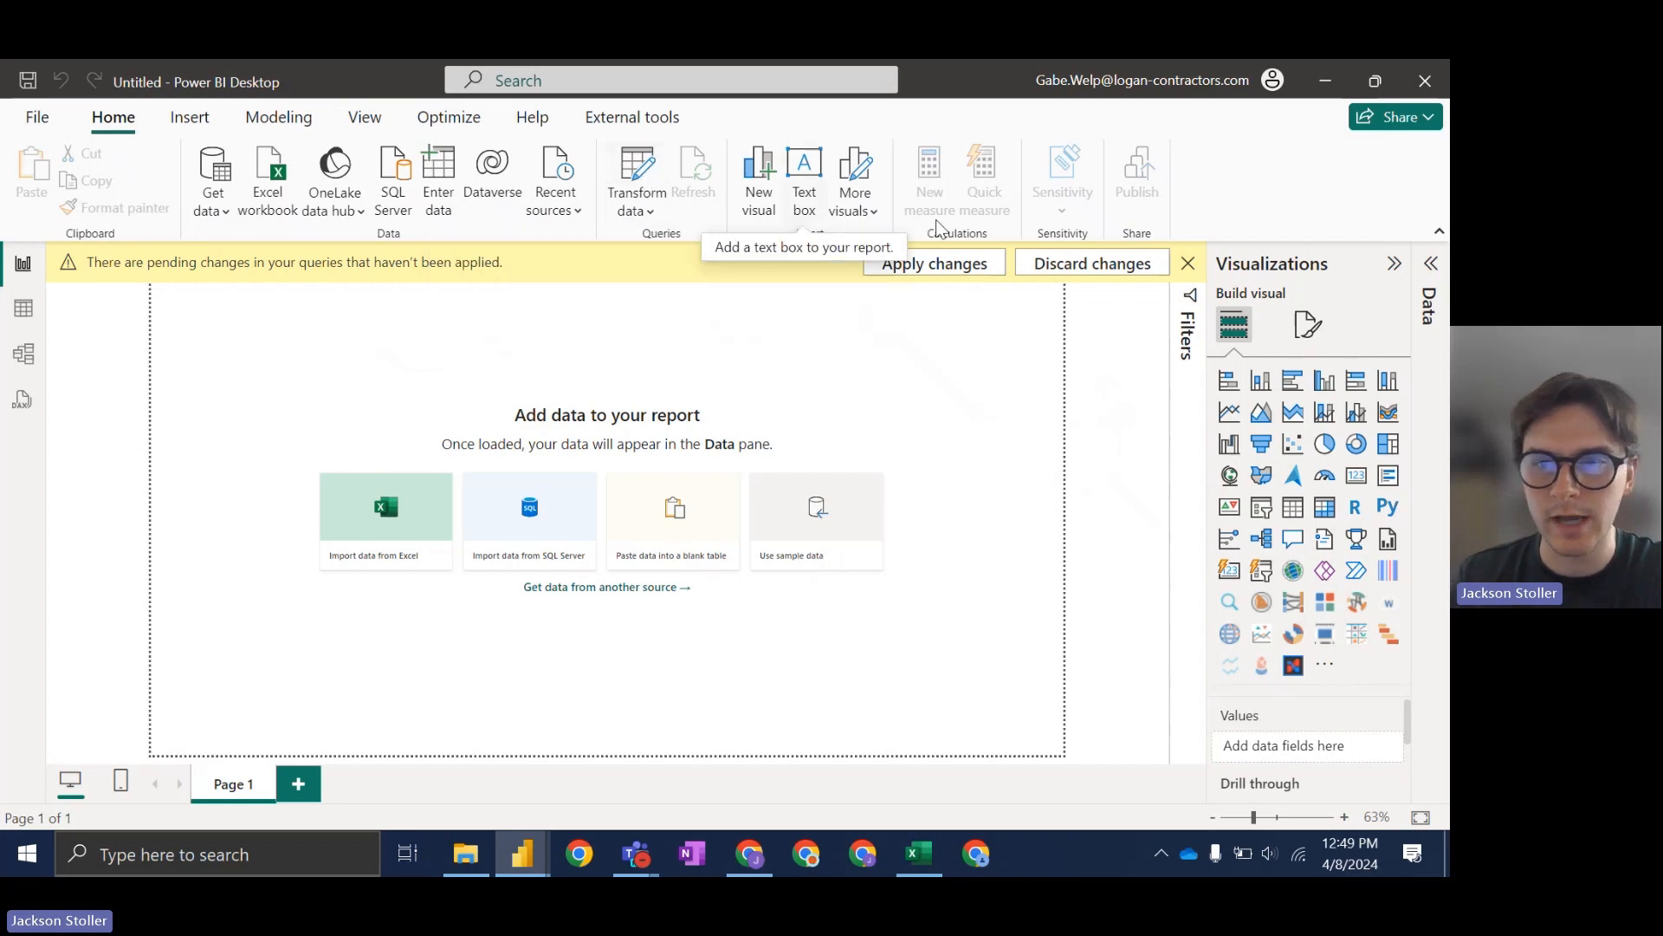
# Step: Close the query editor, then expand and collapse the still-empty Data pane
pyautogui.click(658, 763)
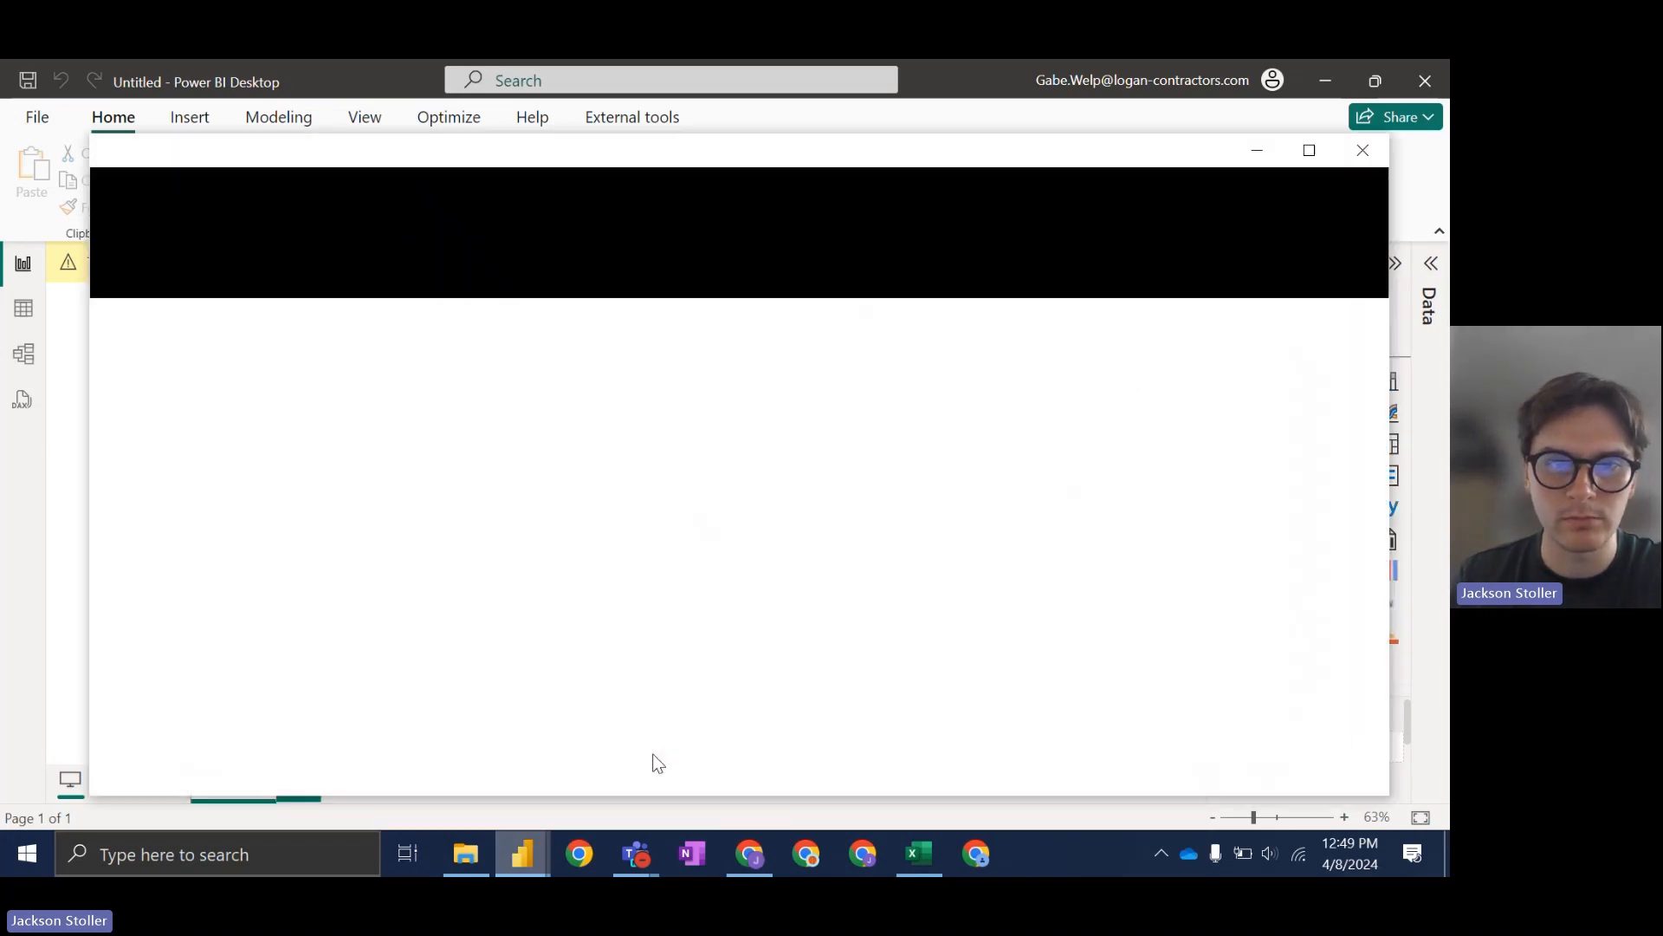
pyautogui.click(1012, 119)
pyautogui.click(1431, 263)
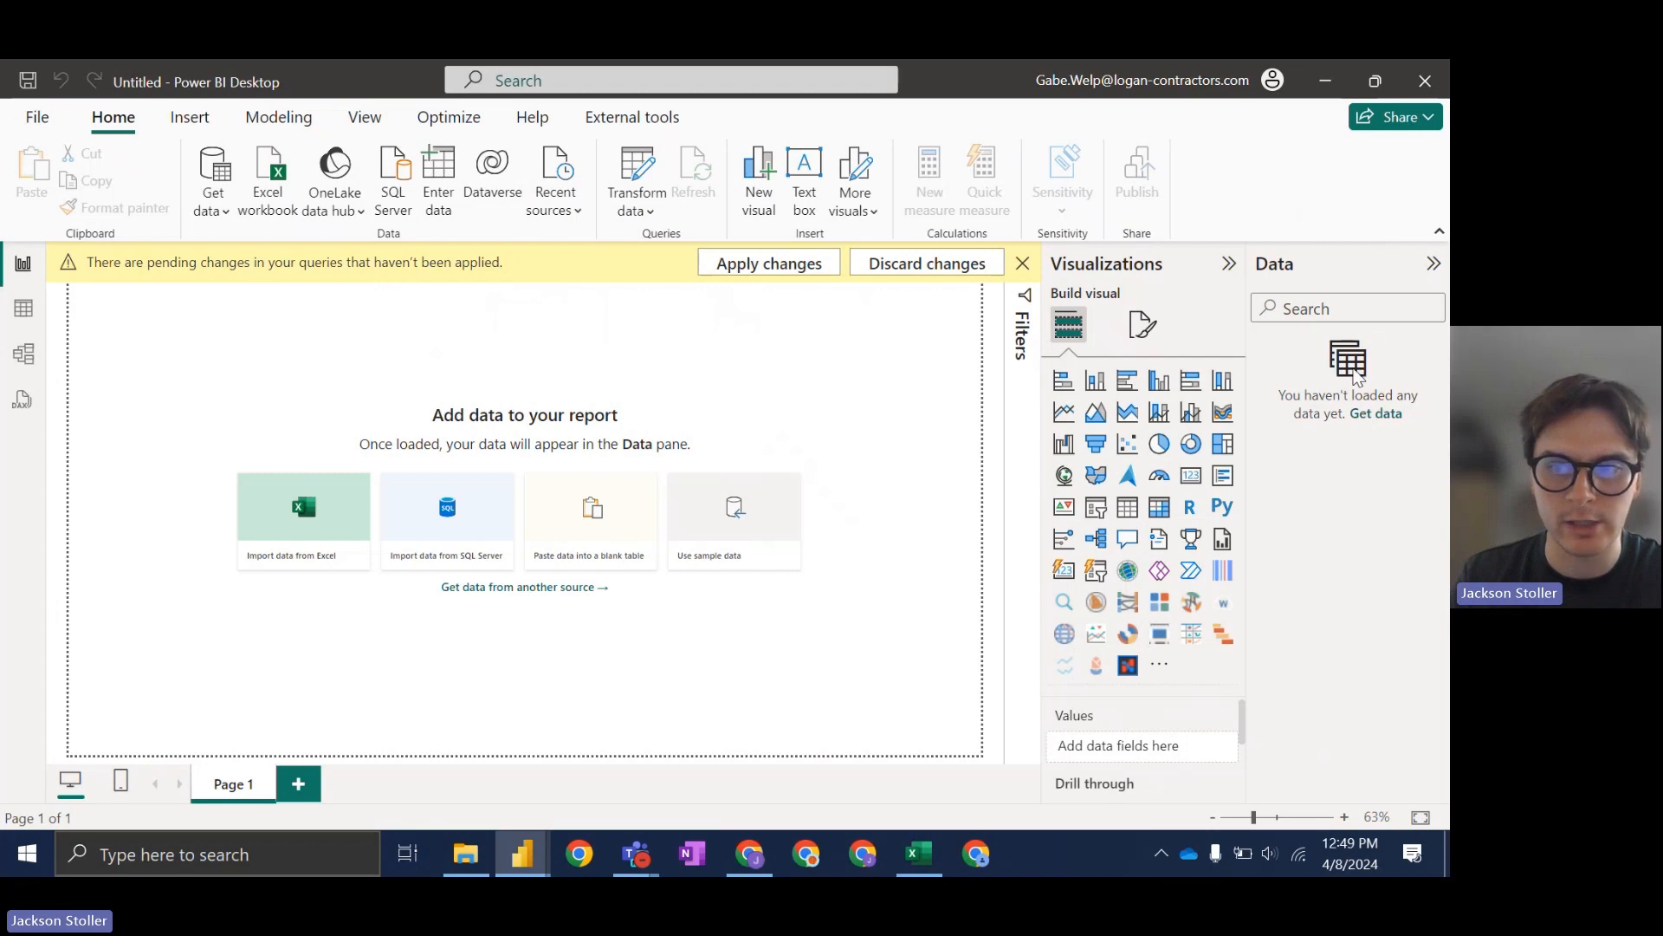
pyautogui.click(1434, 264)
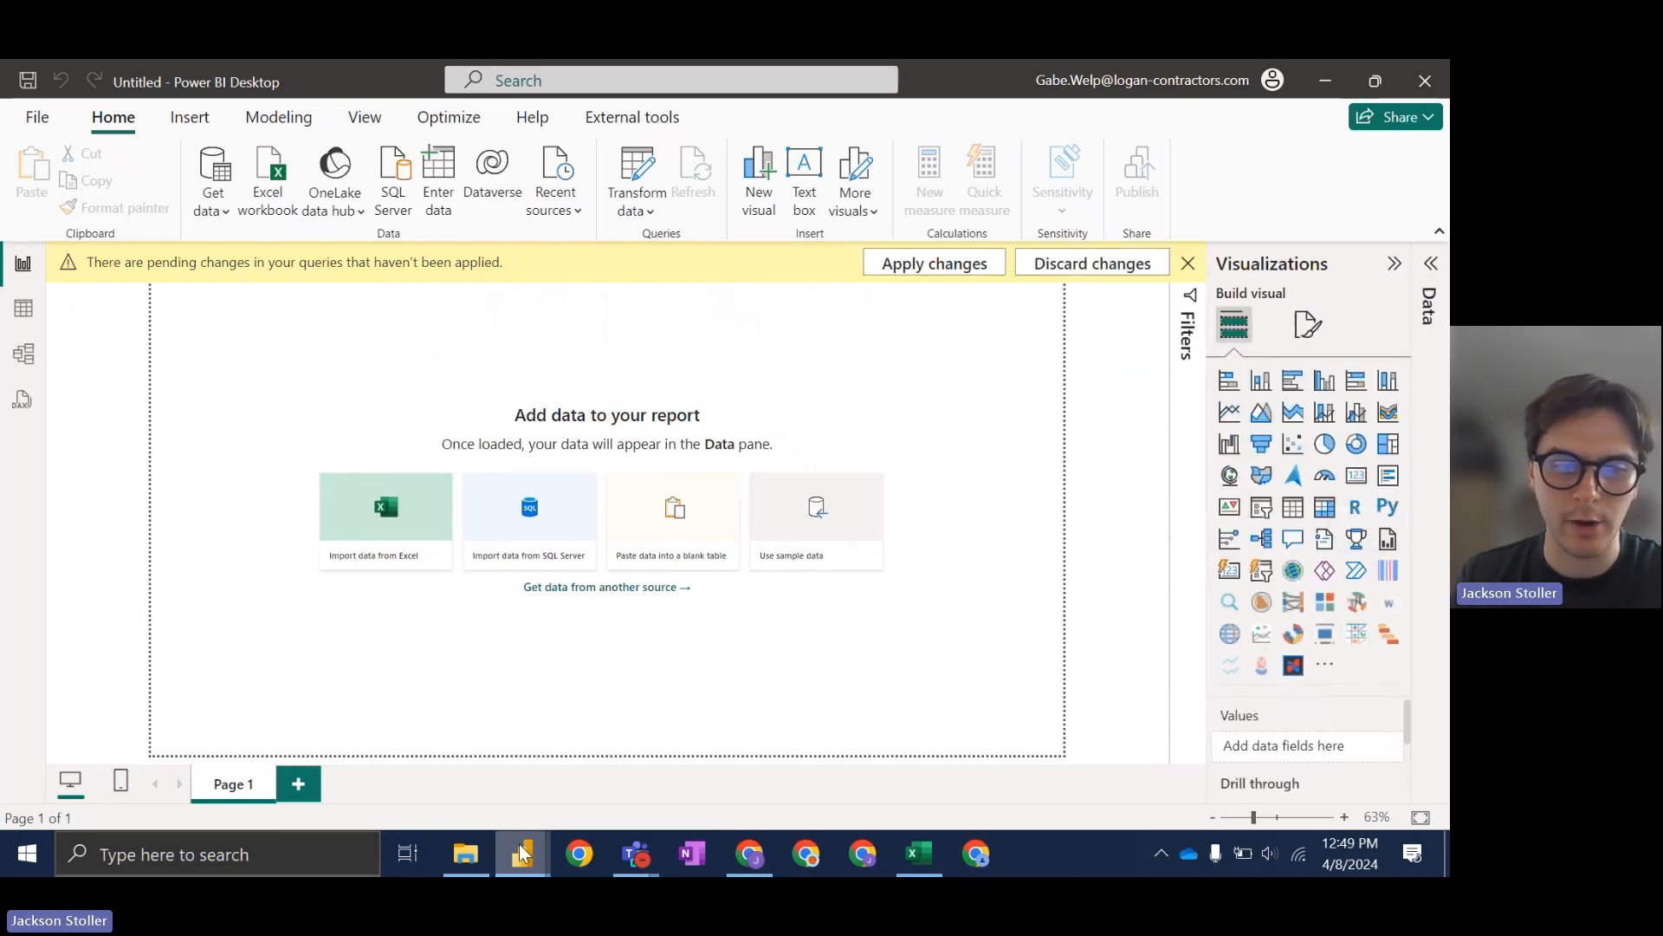
# Step: Bring Power Query Editor back and maximize it
pyautogui.moveTo(521, 853)
pyautogui.click(579, 787)
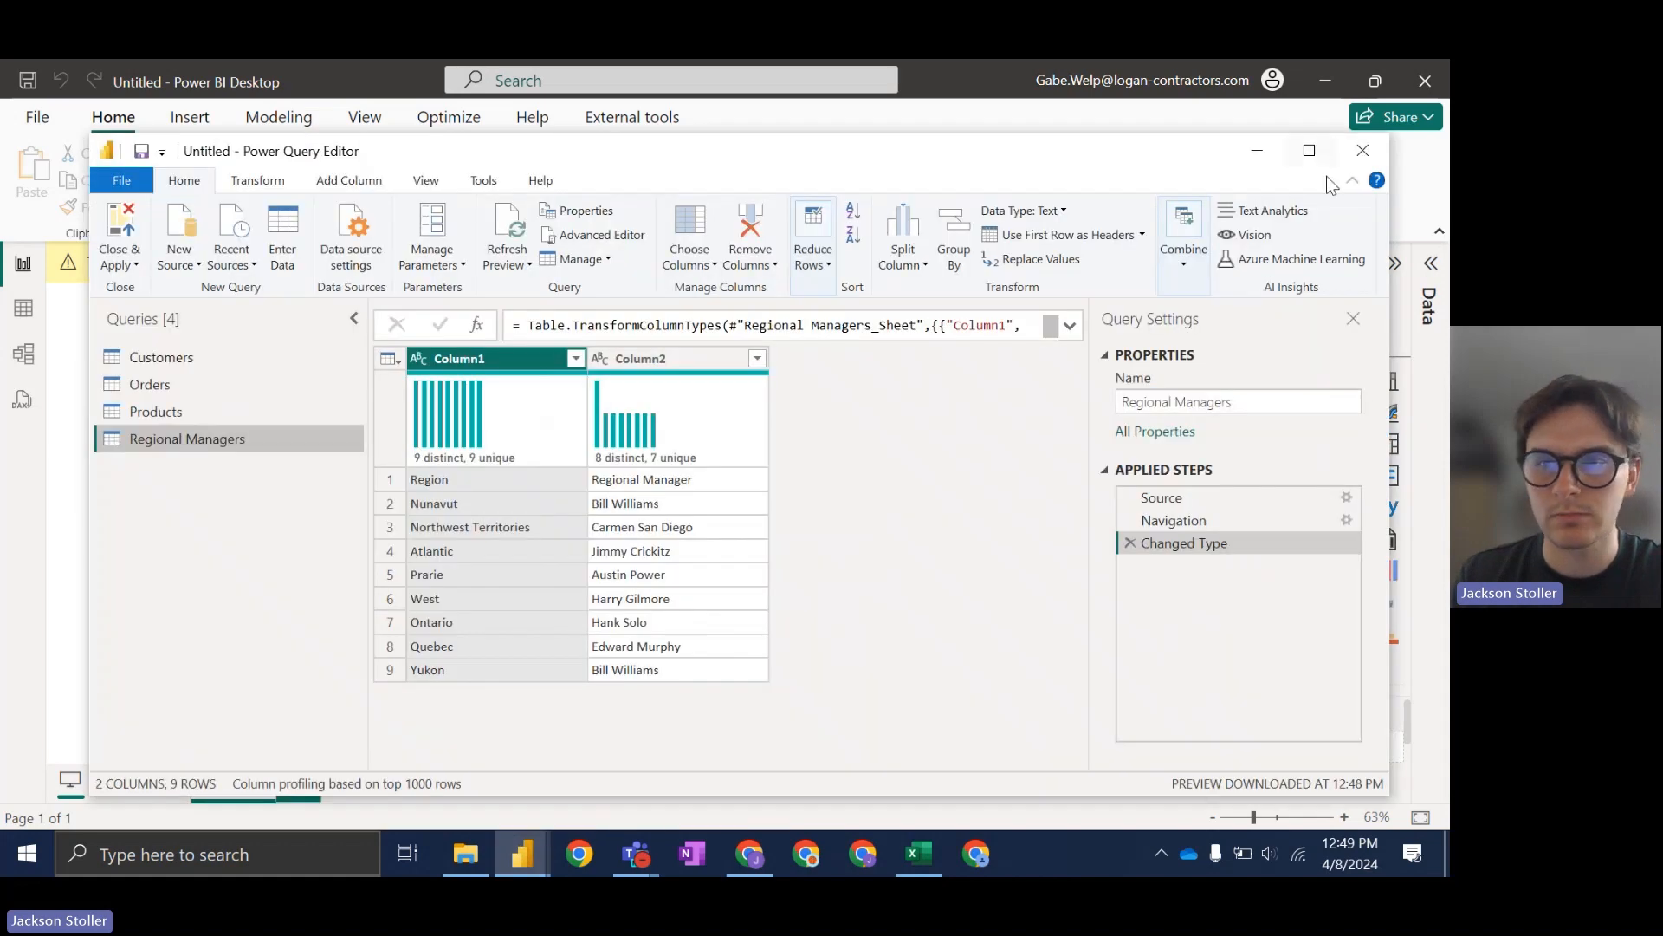
pyautogui.click(1313, 155)
# Step: Scroll through the Customers query's five columns, then select the Orders query
pyautogui.click(113, 277)
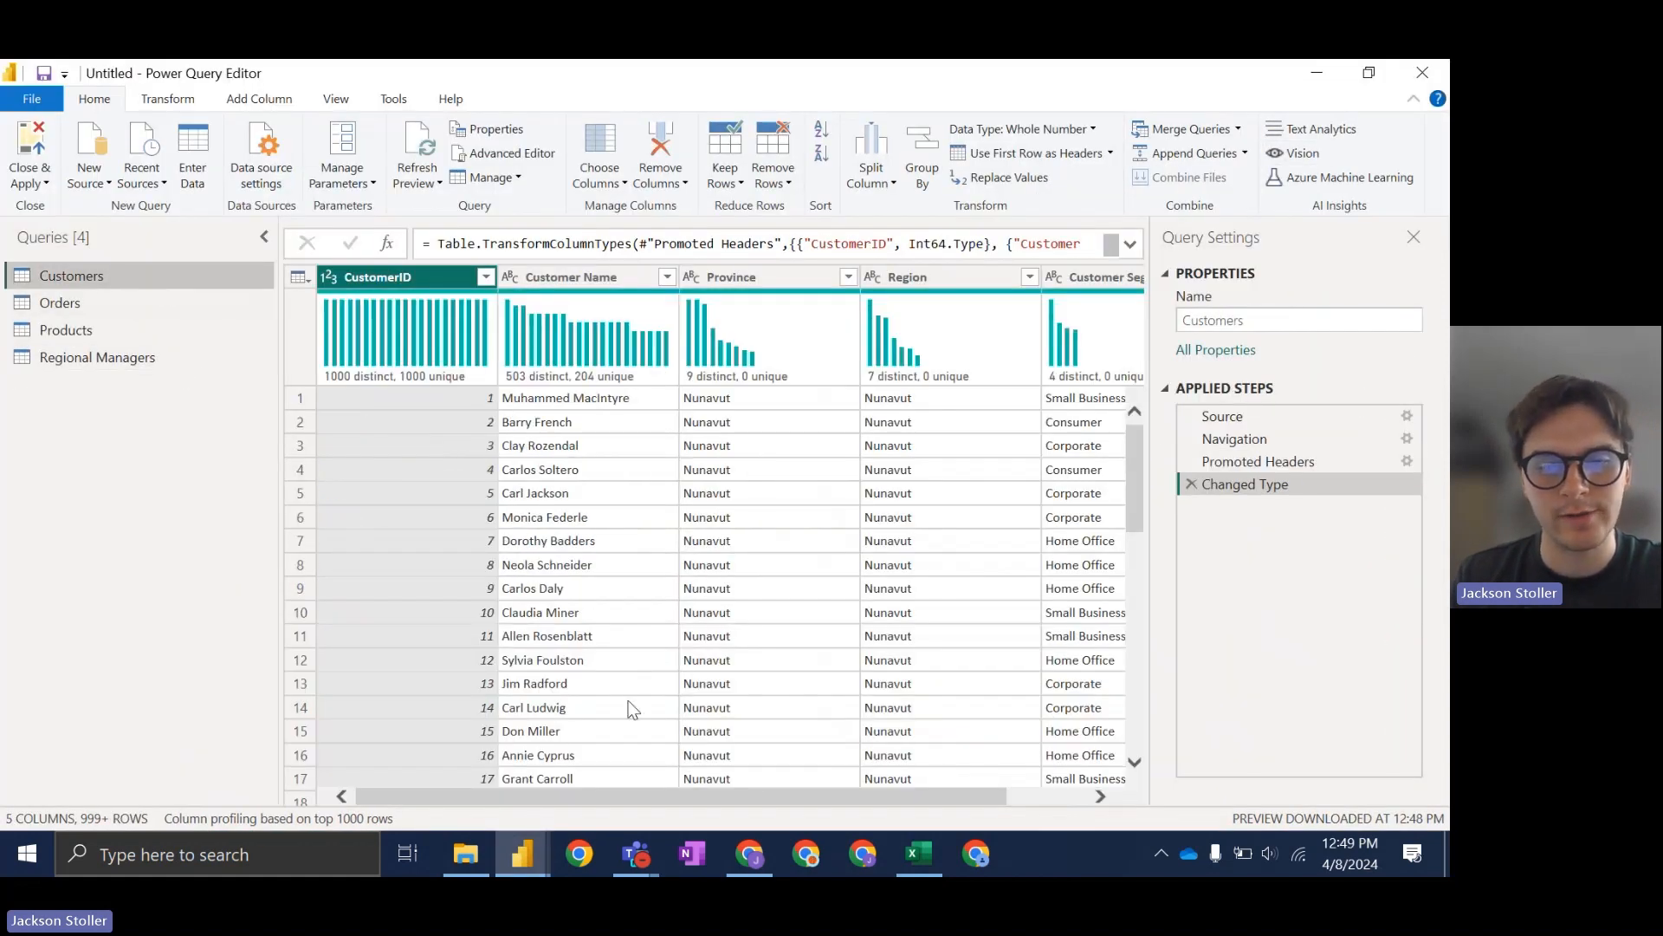
pyautogui.moveTo(666, 789); pyautogui.dragTo(588, 828)
pyautogui.scroll(-6, 407, 457)
pyautogui.scroll(-6, 621, 622)
pyautogui.scroll(12, 650, 641)
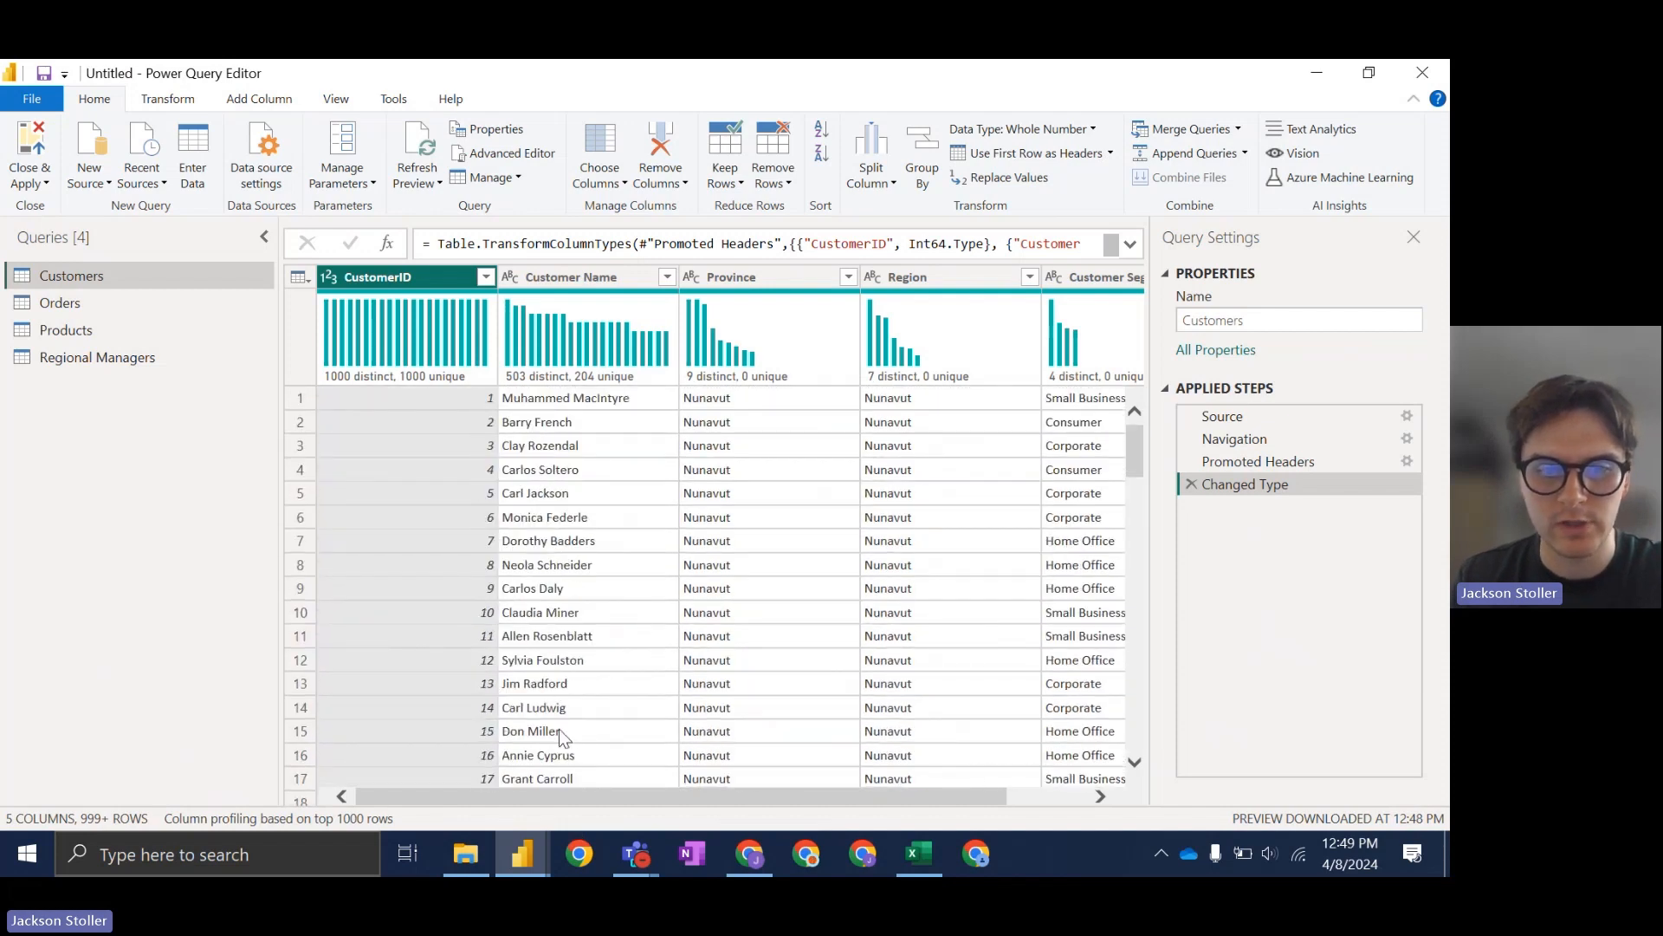
pyautogui.moveTo(567, 790); pyautogui.dragTo(721, 798)
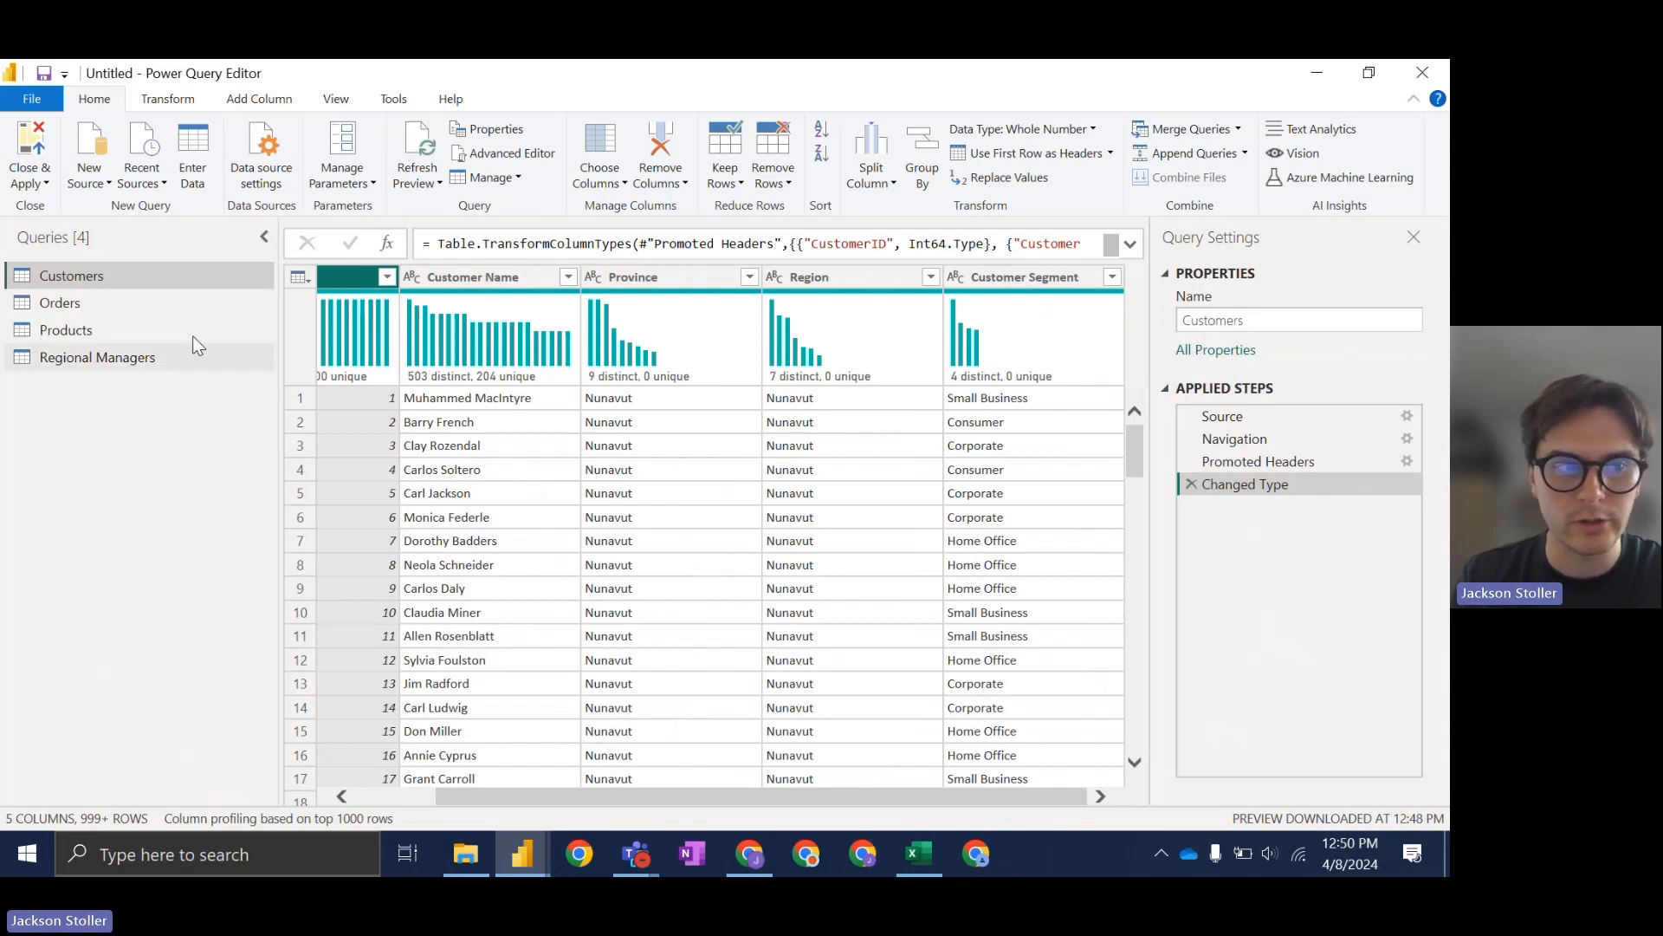
pyautogui.click(184, 302)
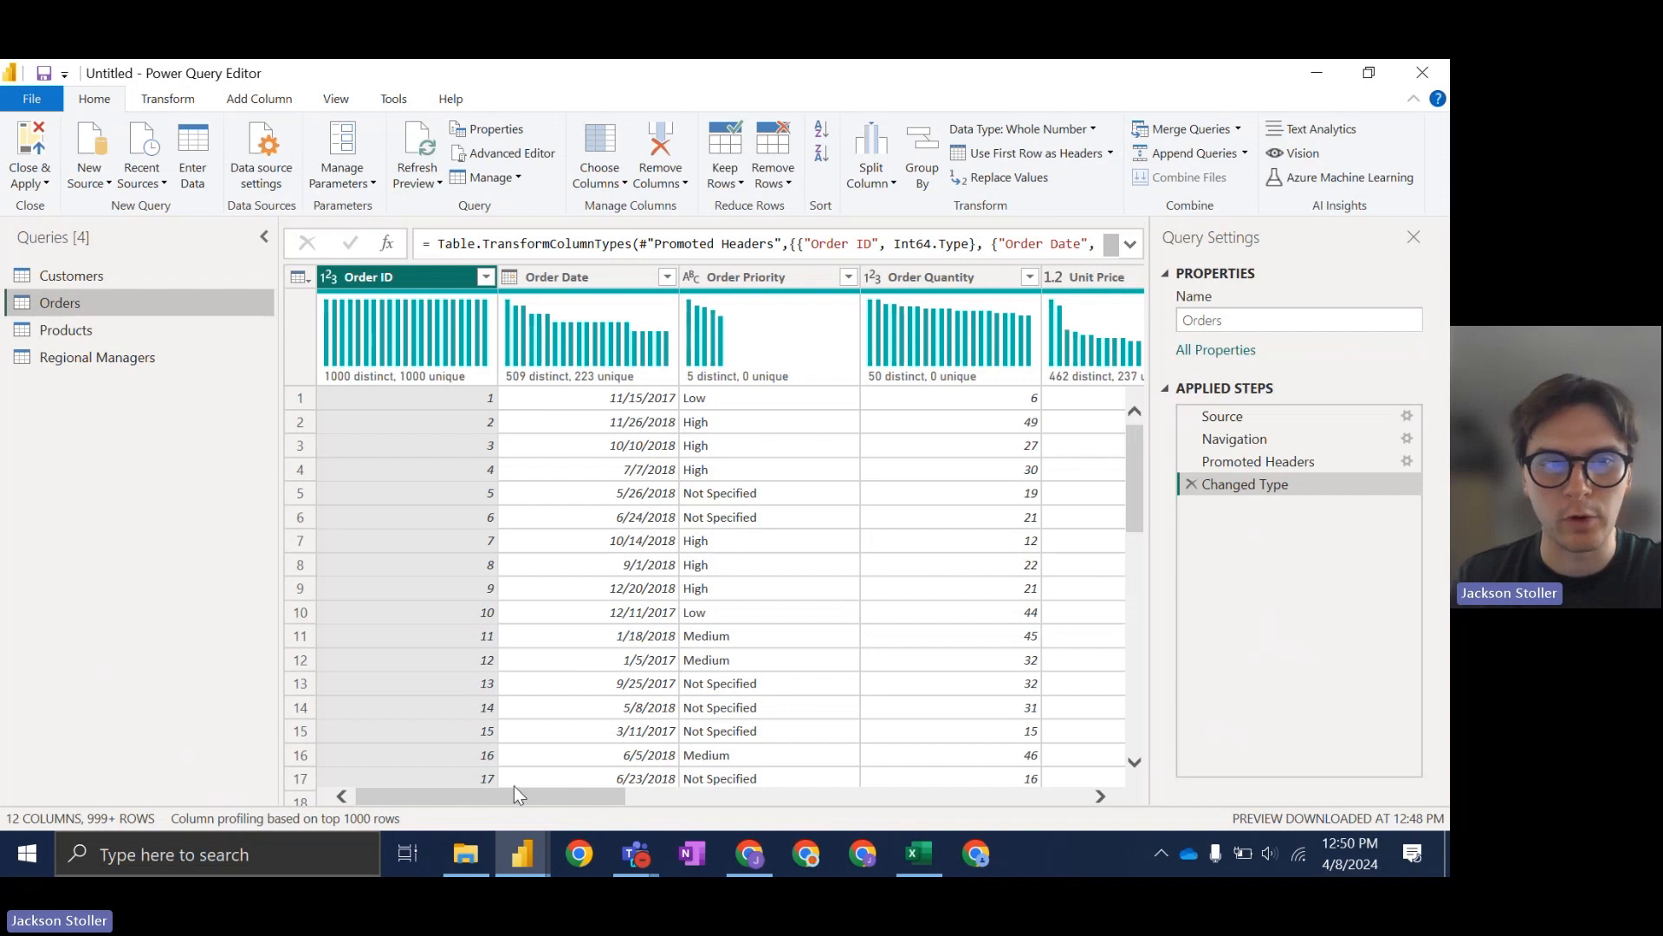
pyautogui.moveTo(427, 378)
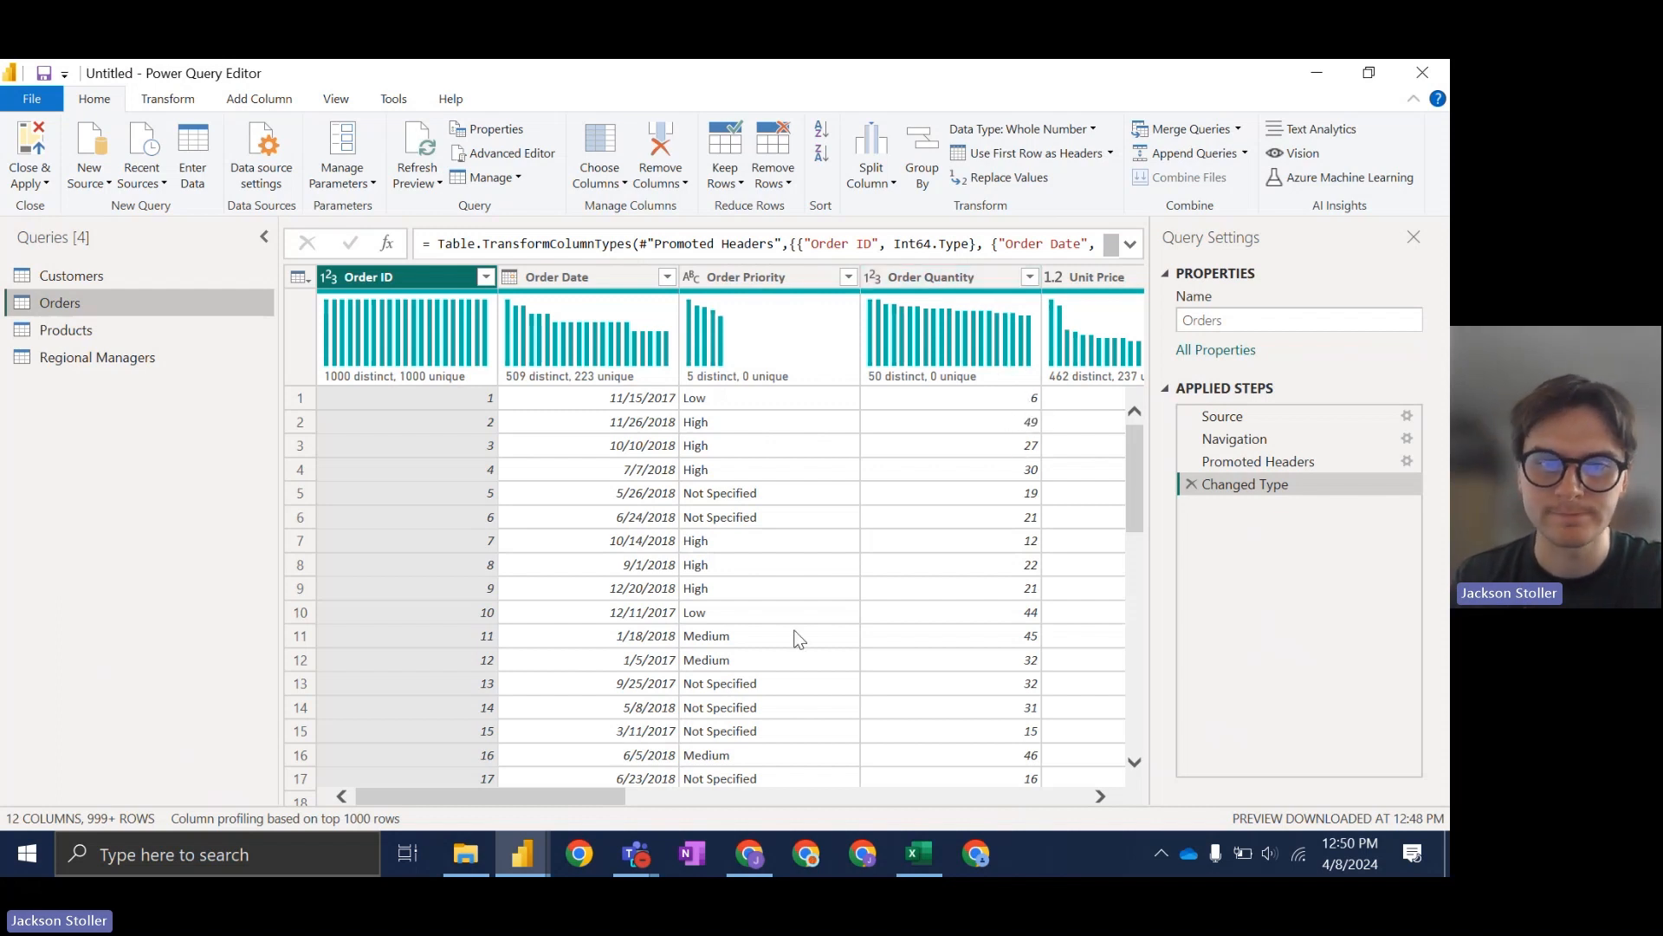
pyautogui.moveTo(626, 790); pyautogui.dragTo(685, 790)
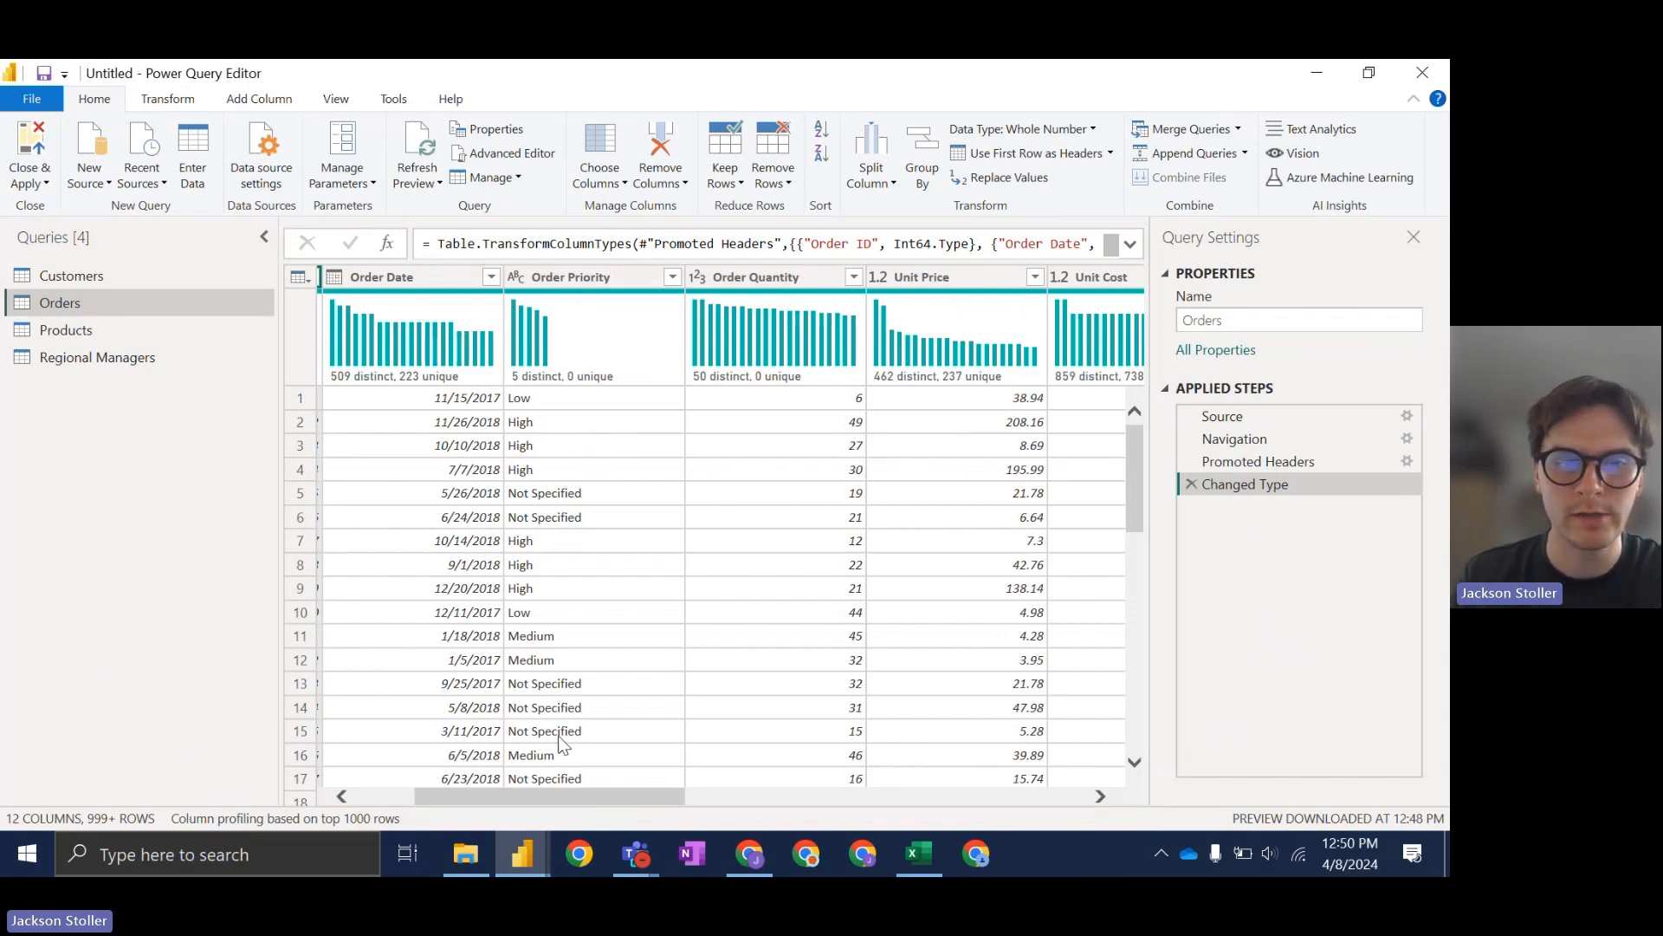
pyautogui.moveTo(542, 797); pyautogui.dragTo(517, 798)
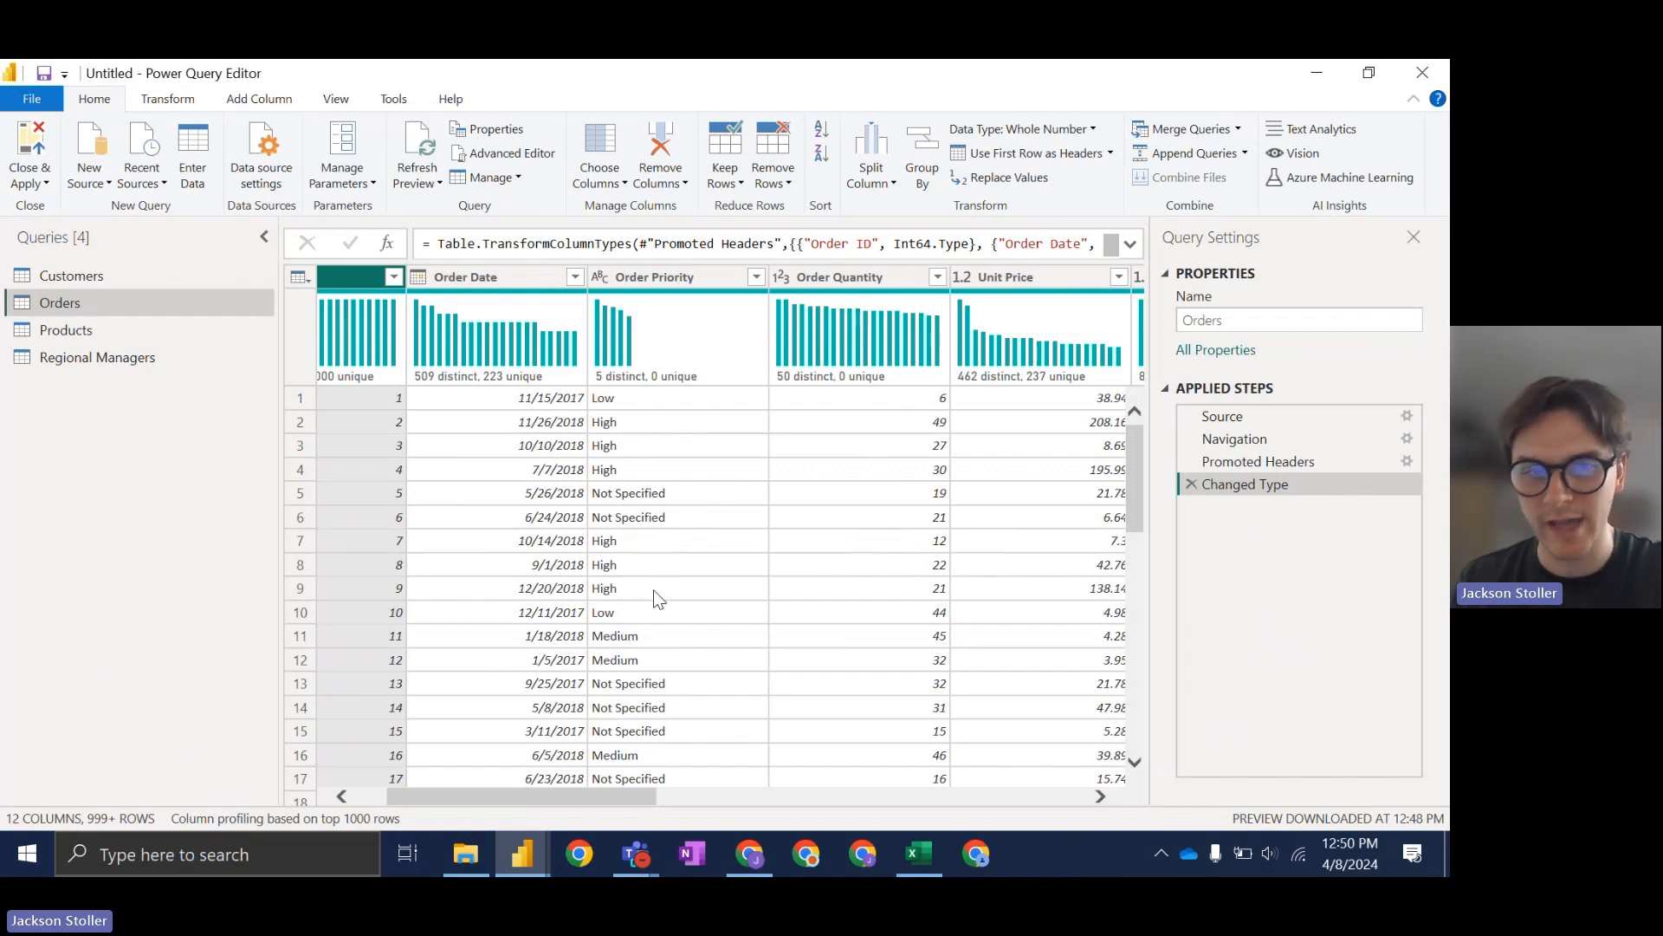
pyautogui.moveTo(620, 795); pyautogui.dragTo(580, 799)
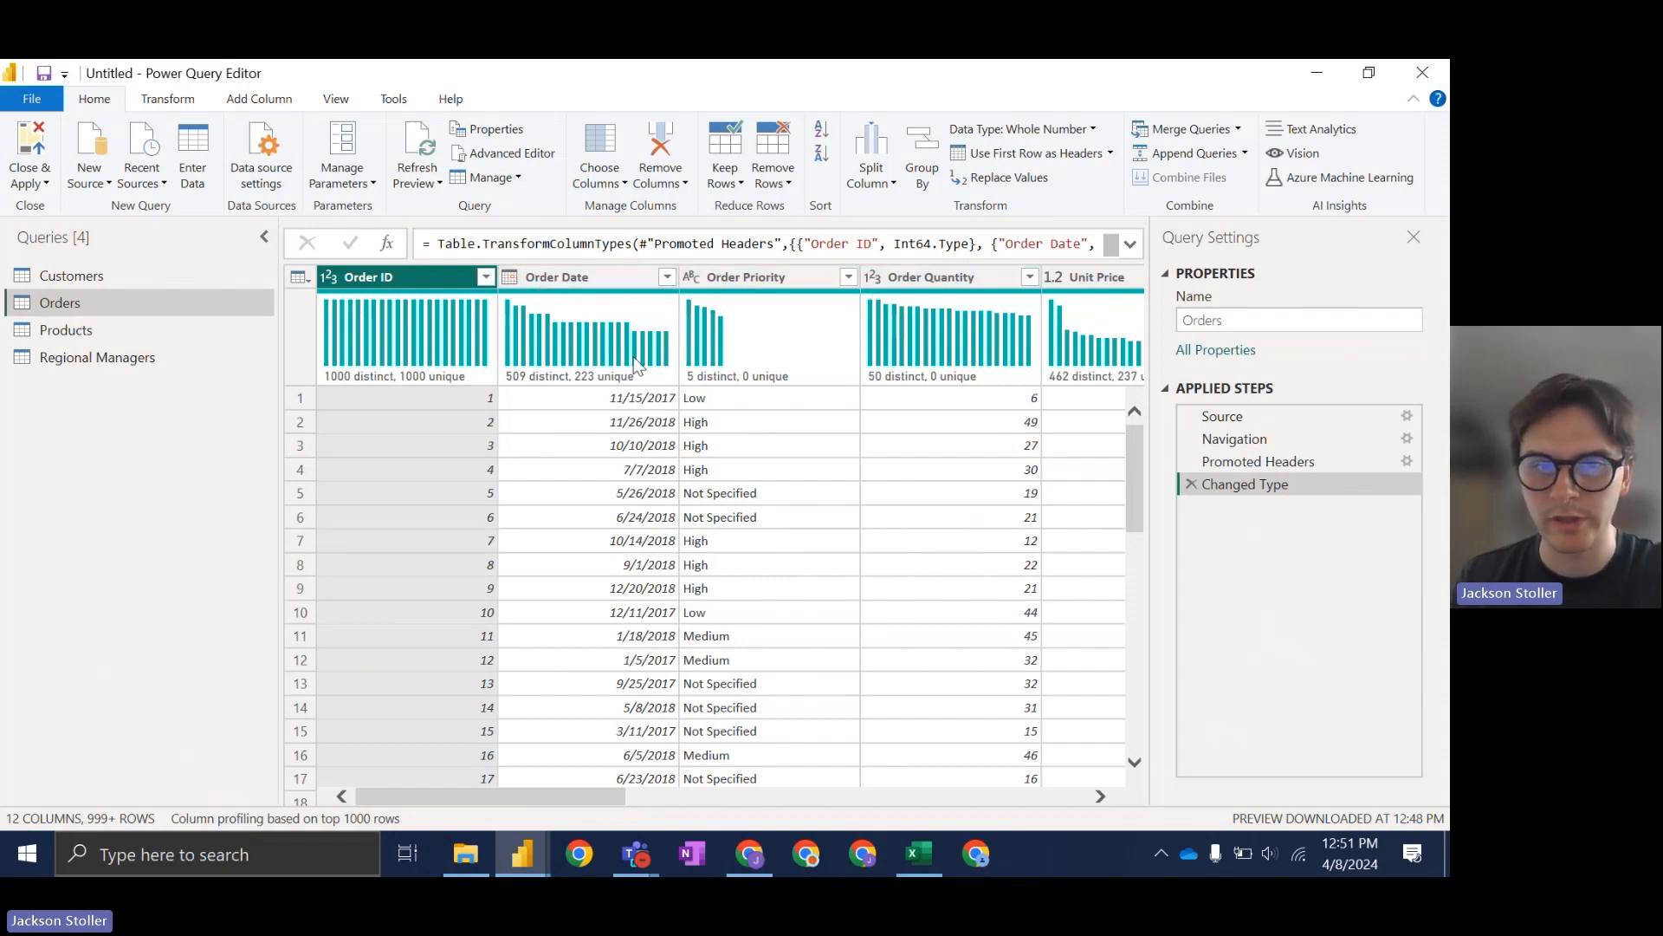
# Step: Confirm Order Date is already typed as Date and leave it unchanged
pyautogui.rightClick(564, 278)
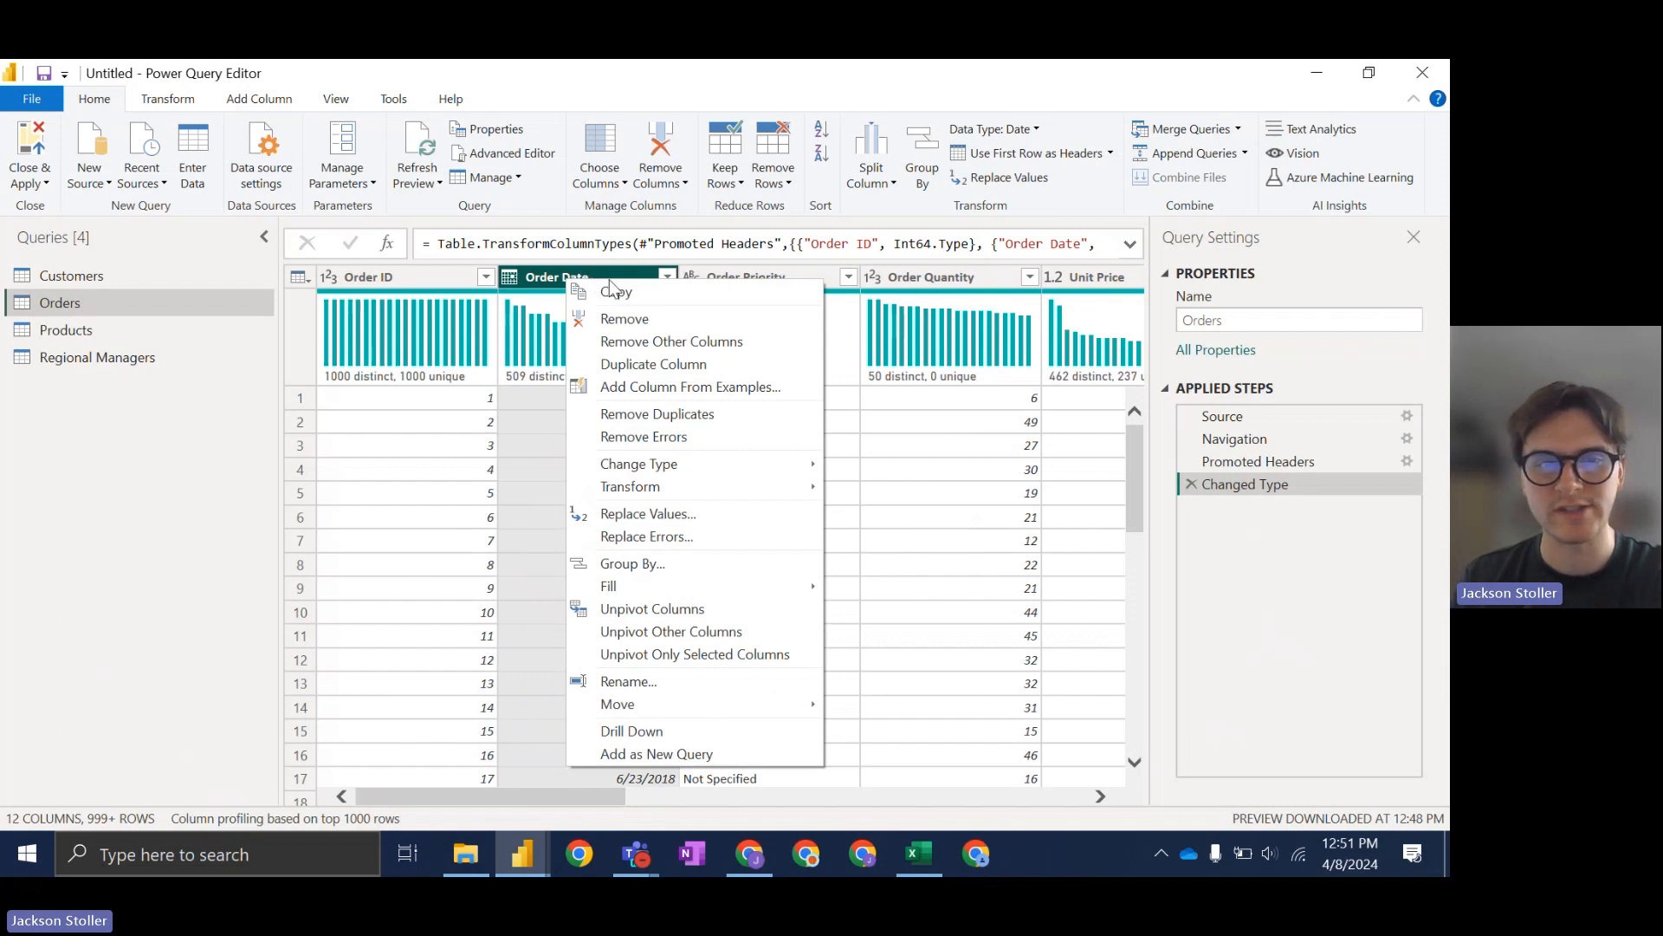
pyautogui.moveTo(709, 468)
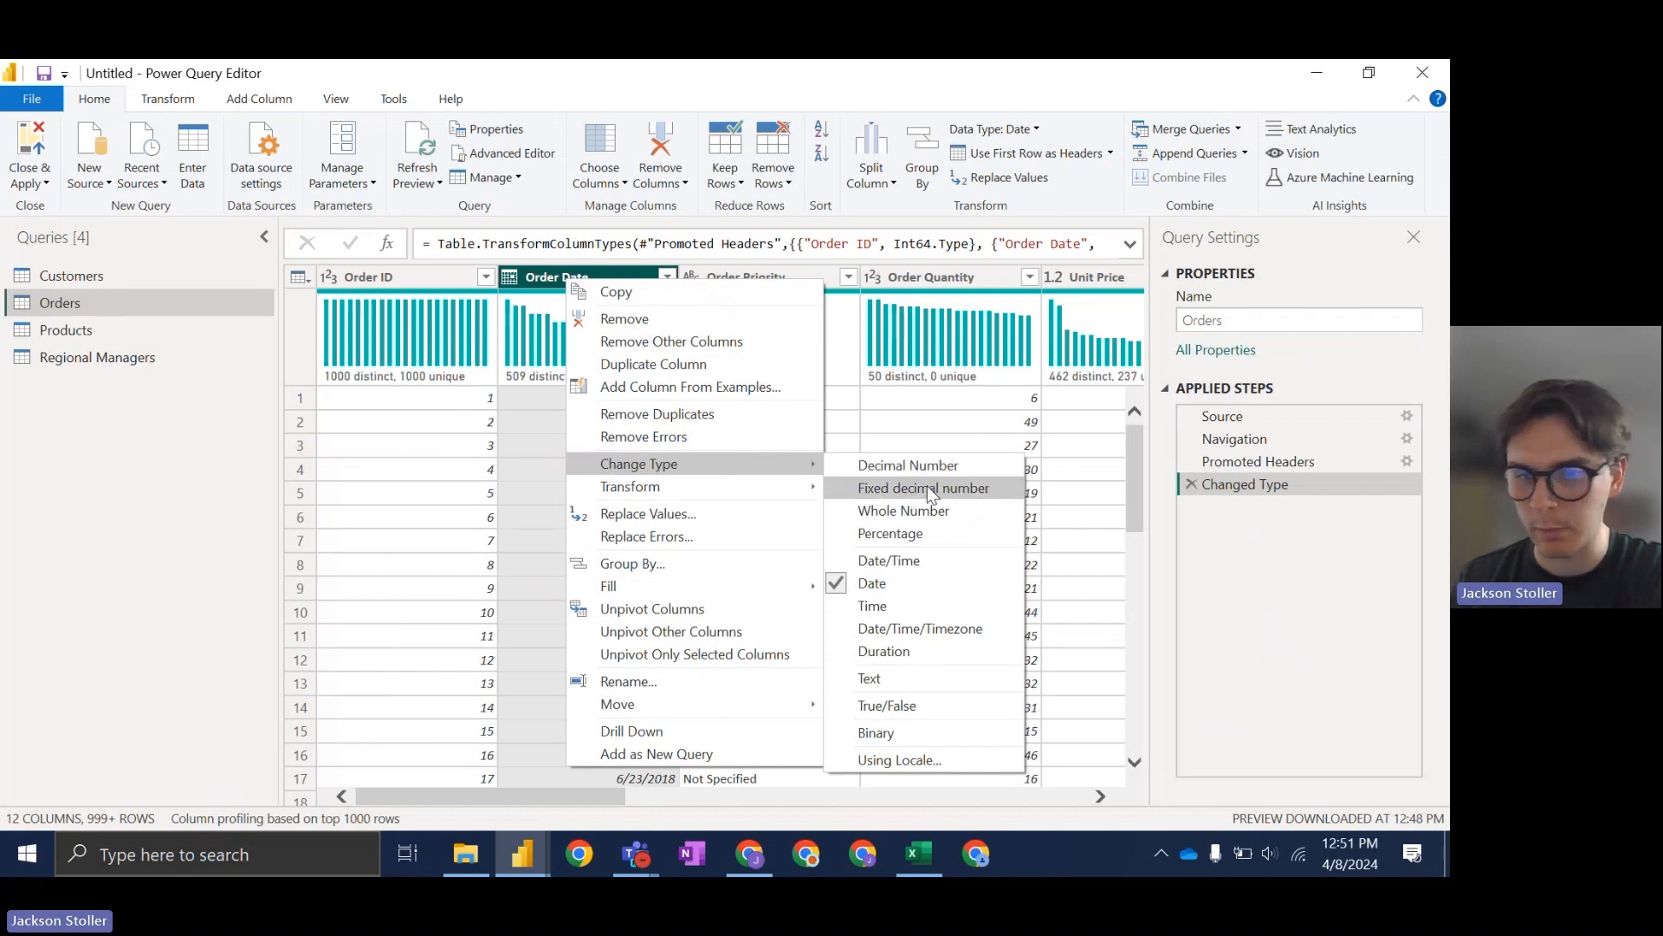
pyautogui.click(903, 583)
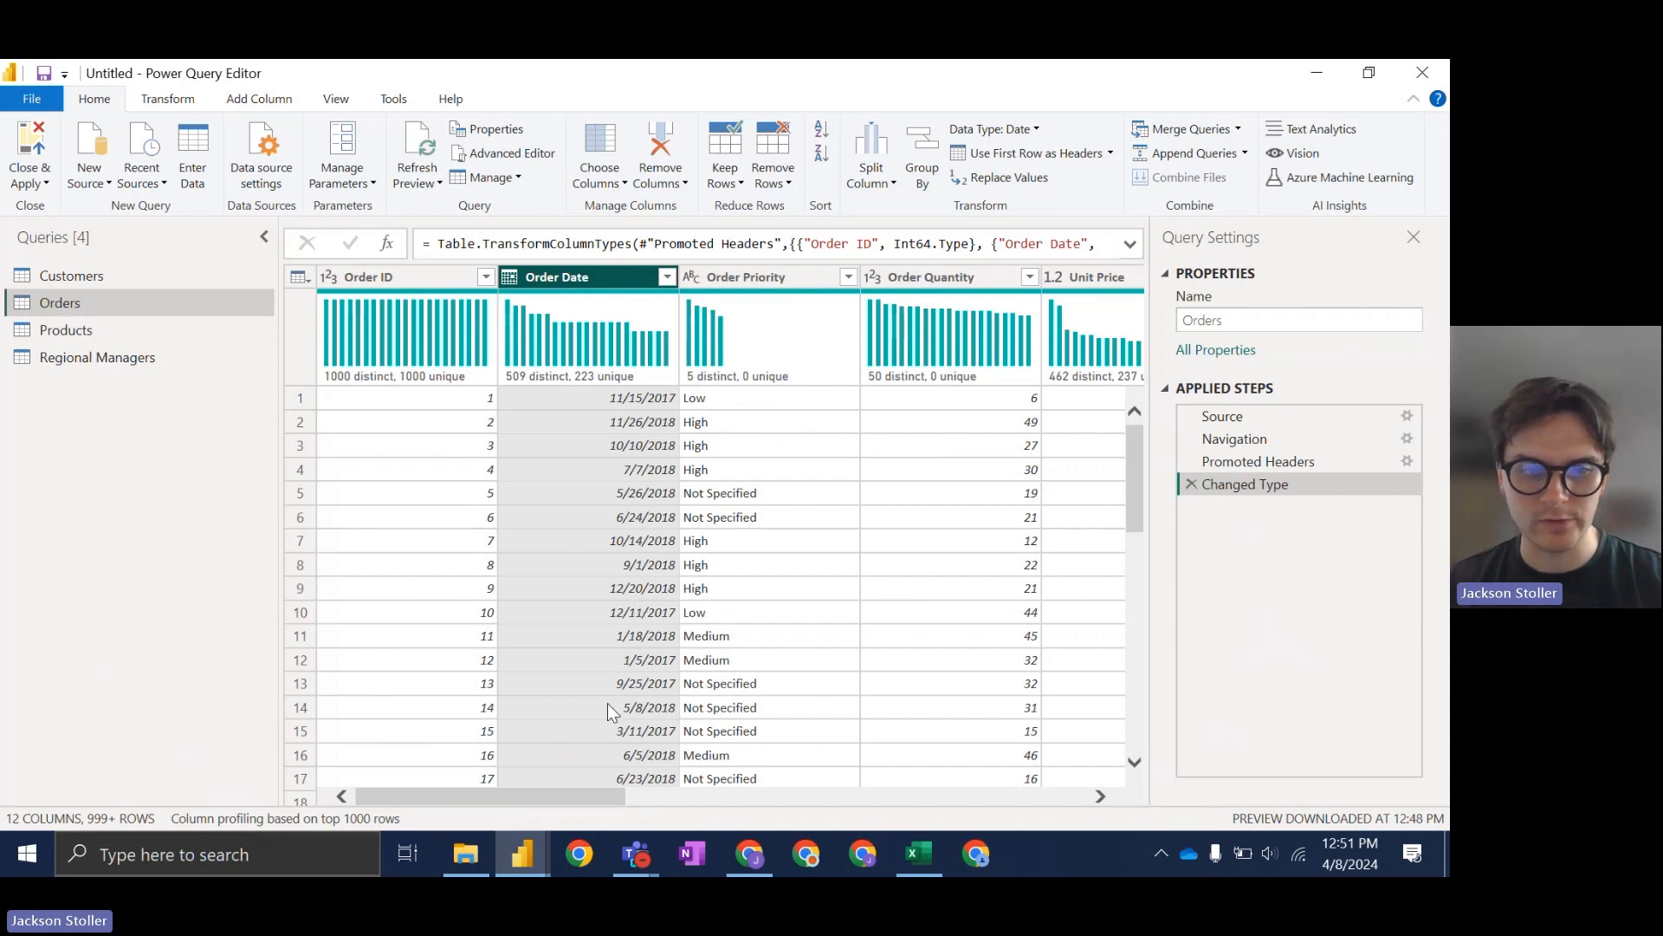
# Step: Scroll across the Orders columns through Ship Mode
pyautogui.moveTo(615, 791); pyautogui.dragTo(969, 772)
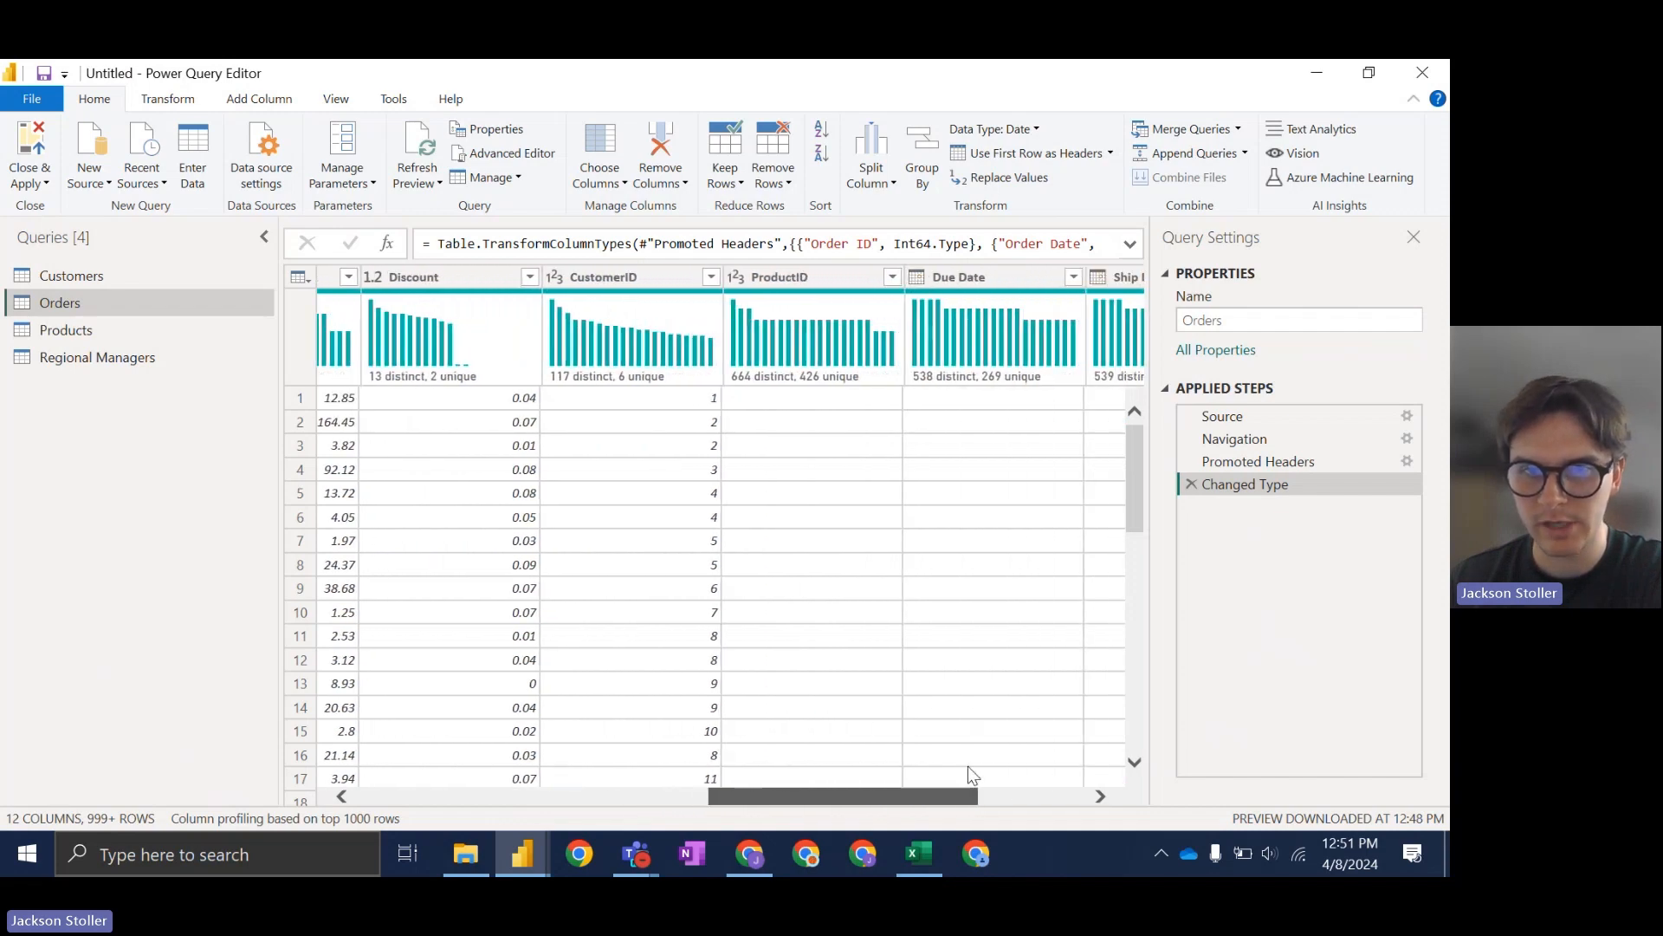
pyautogui.moveTo(856, 801); pyautogui.dragTo(971, 796)
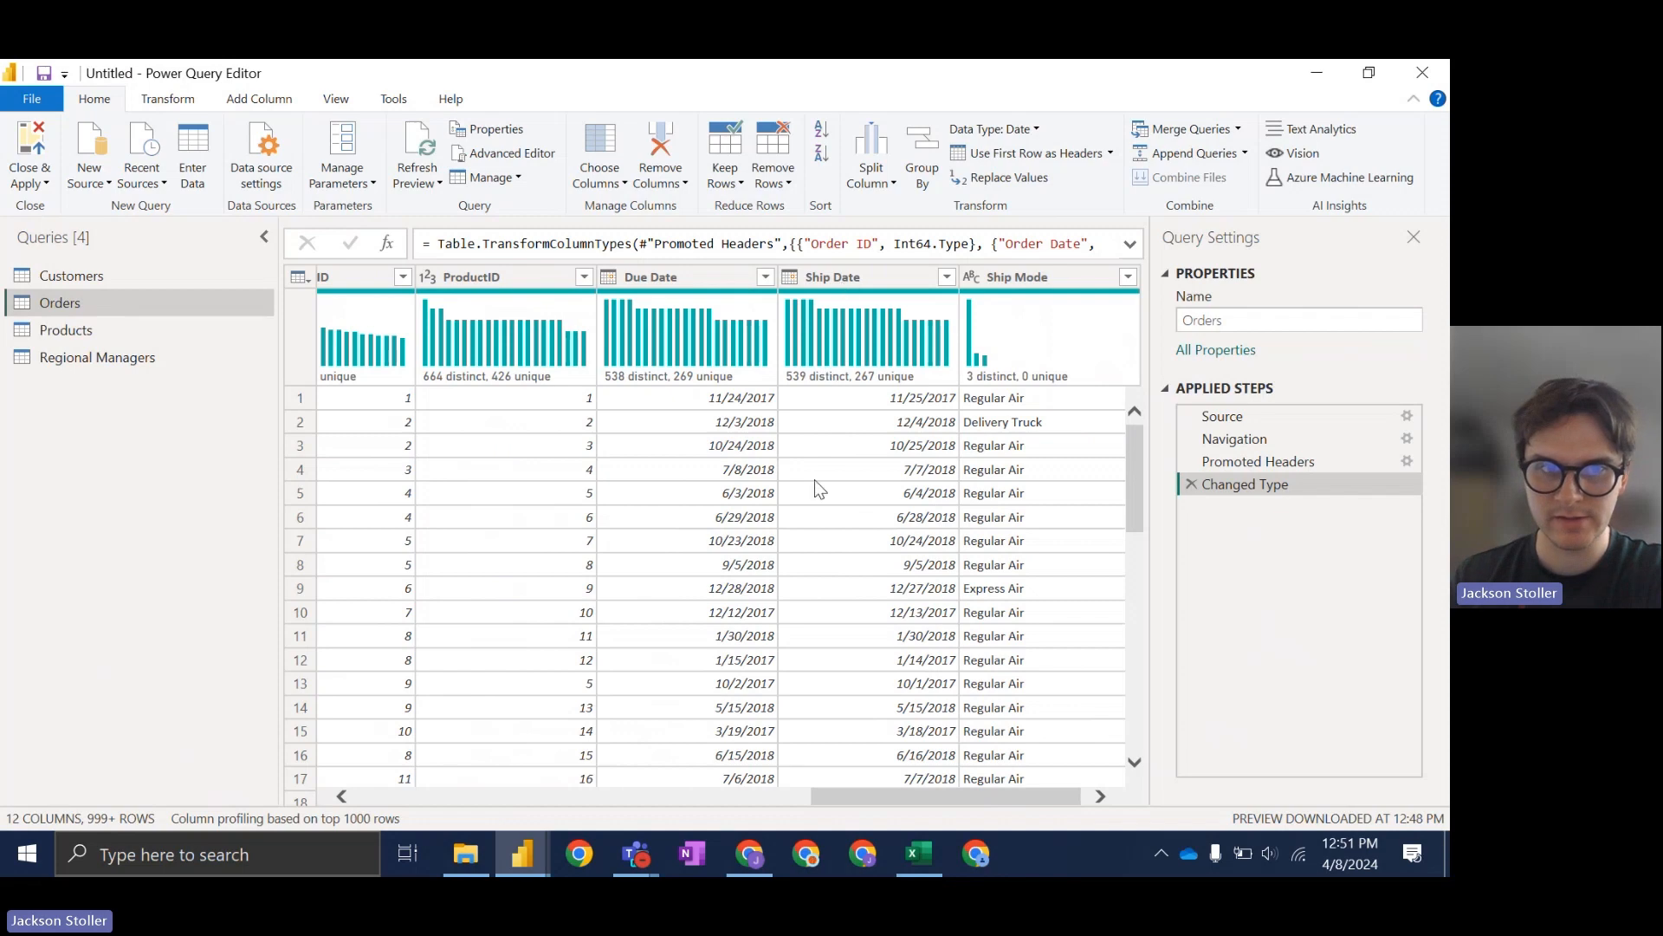
pyautogui.moveTo(920, 790); pyautogui.dragTo(970, 795)
# Step: Review the Products query, then the Regional Managers query
pyautogui.click(92, 330)
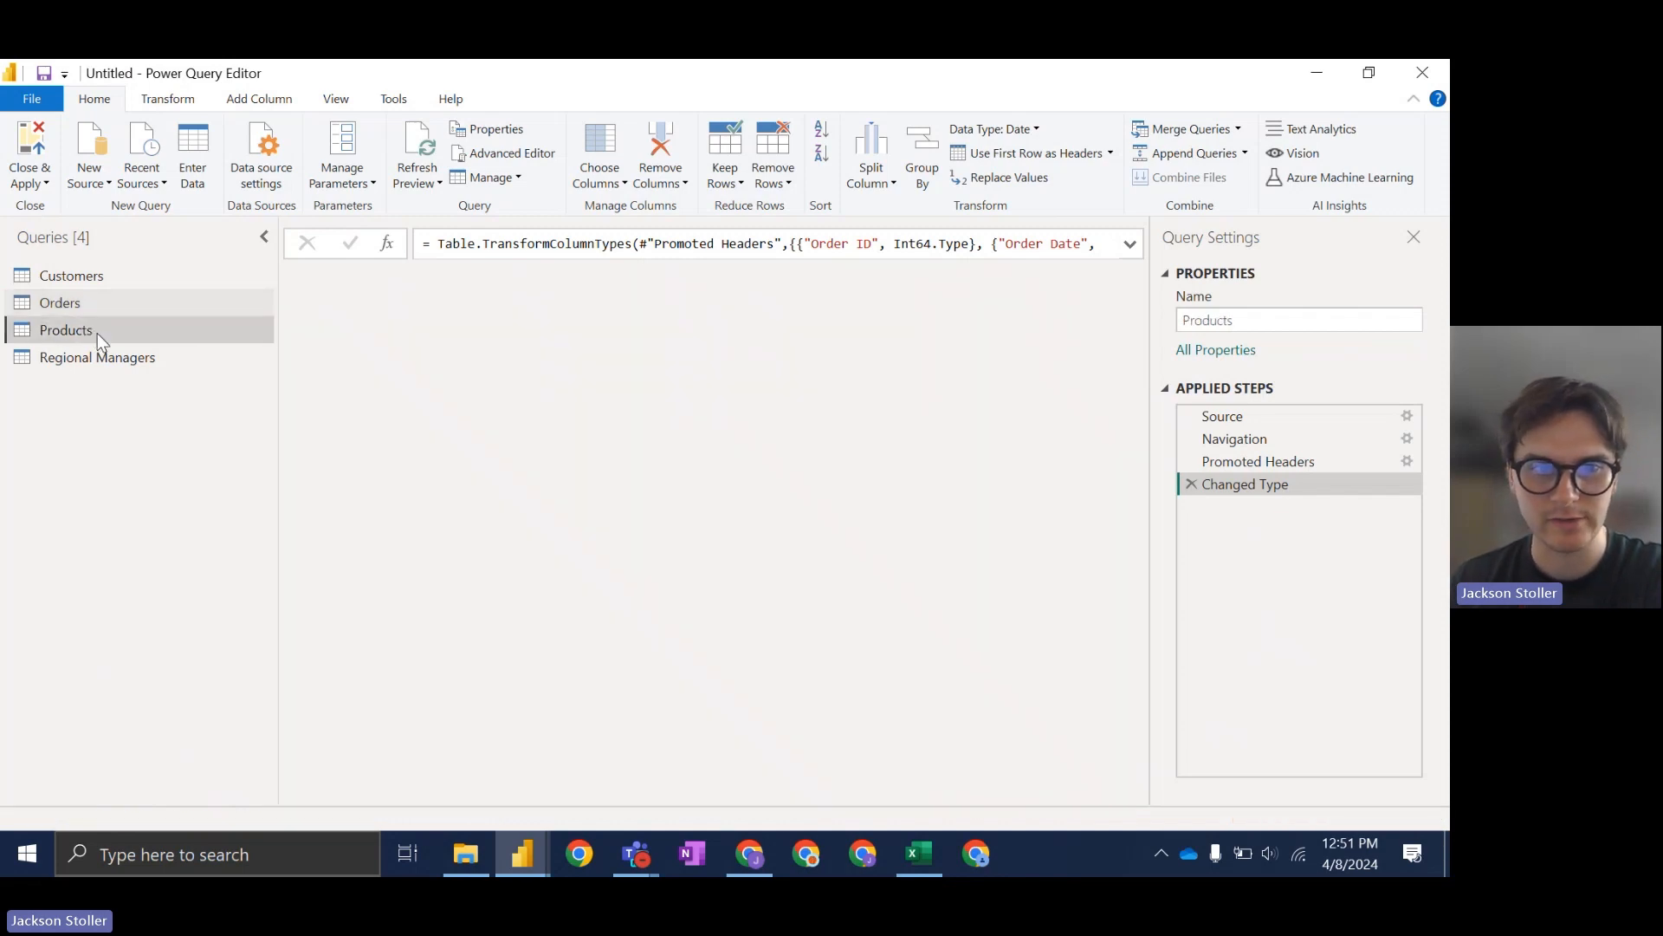
pyautogui.moveTo(777, 790); pyautogui.dragTo(1057, 830)
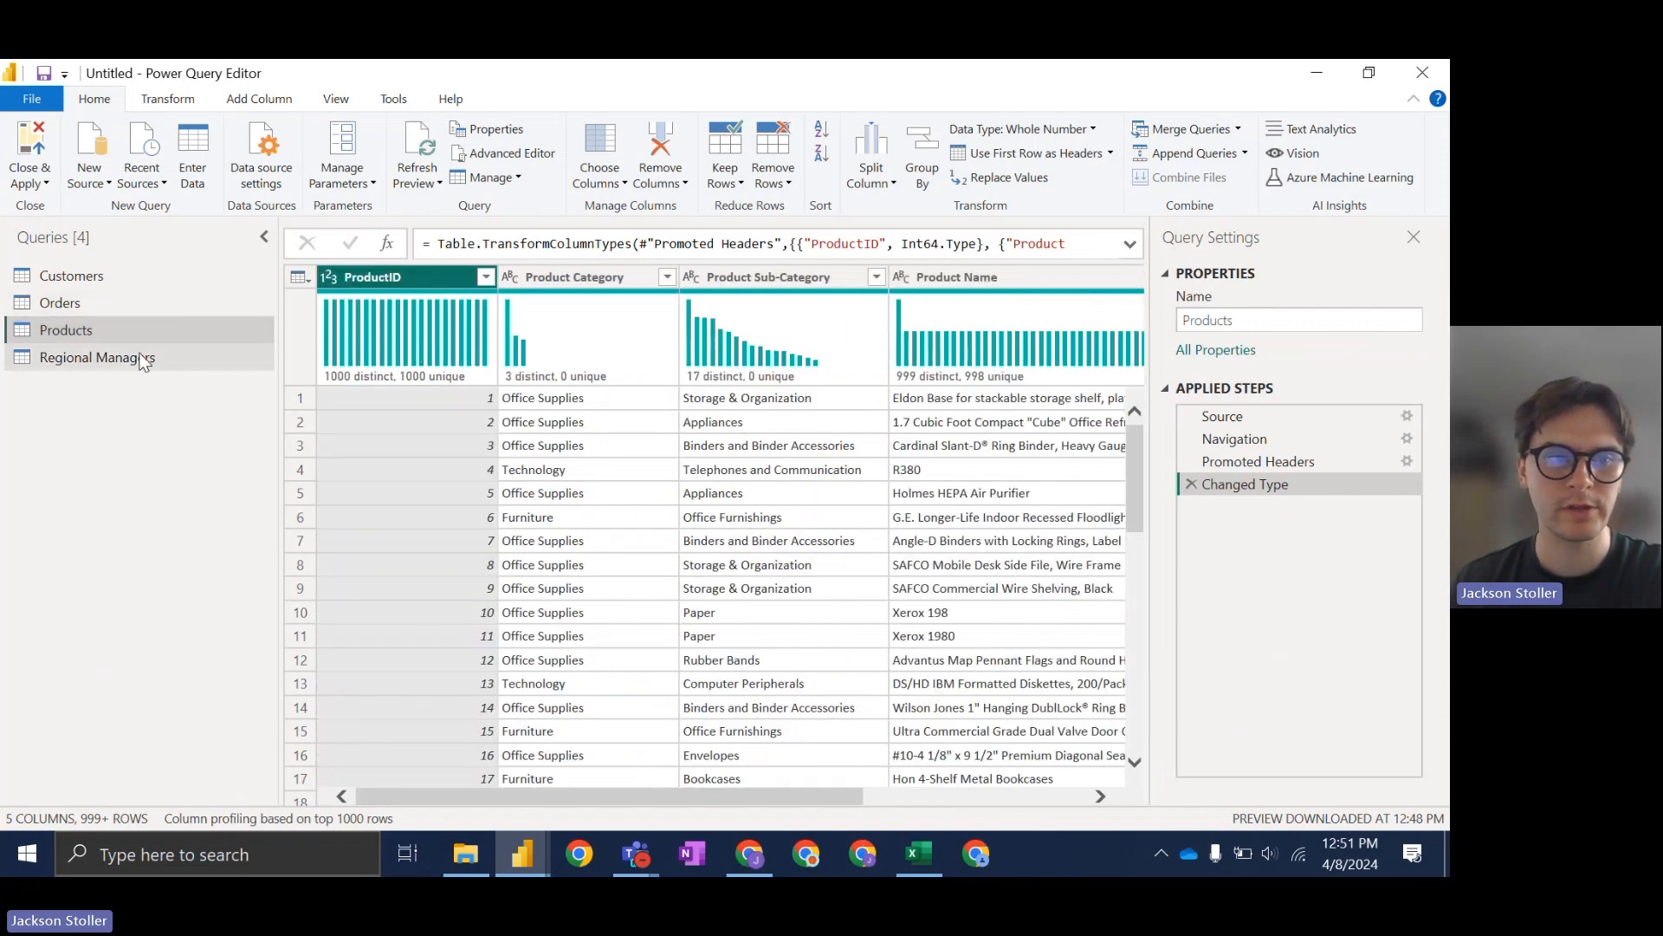
pyautogui.click(97, 357)
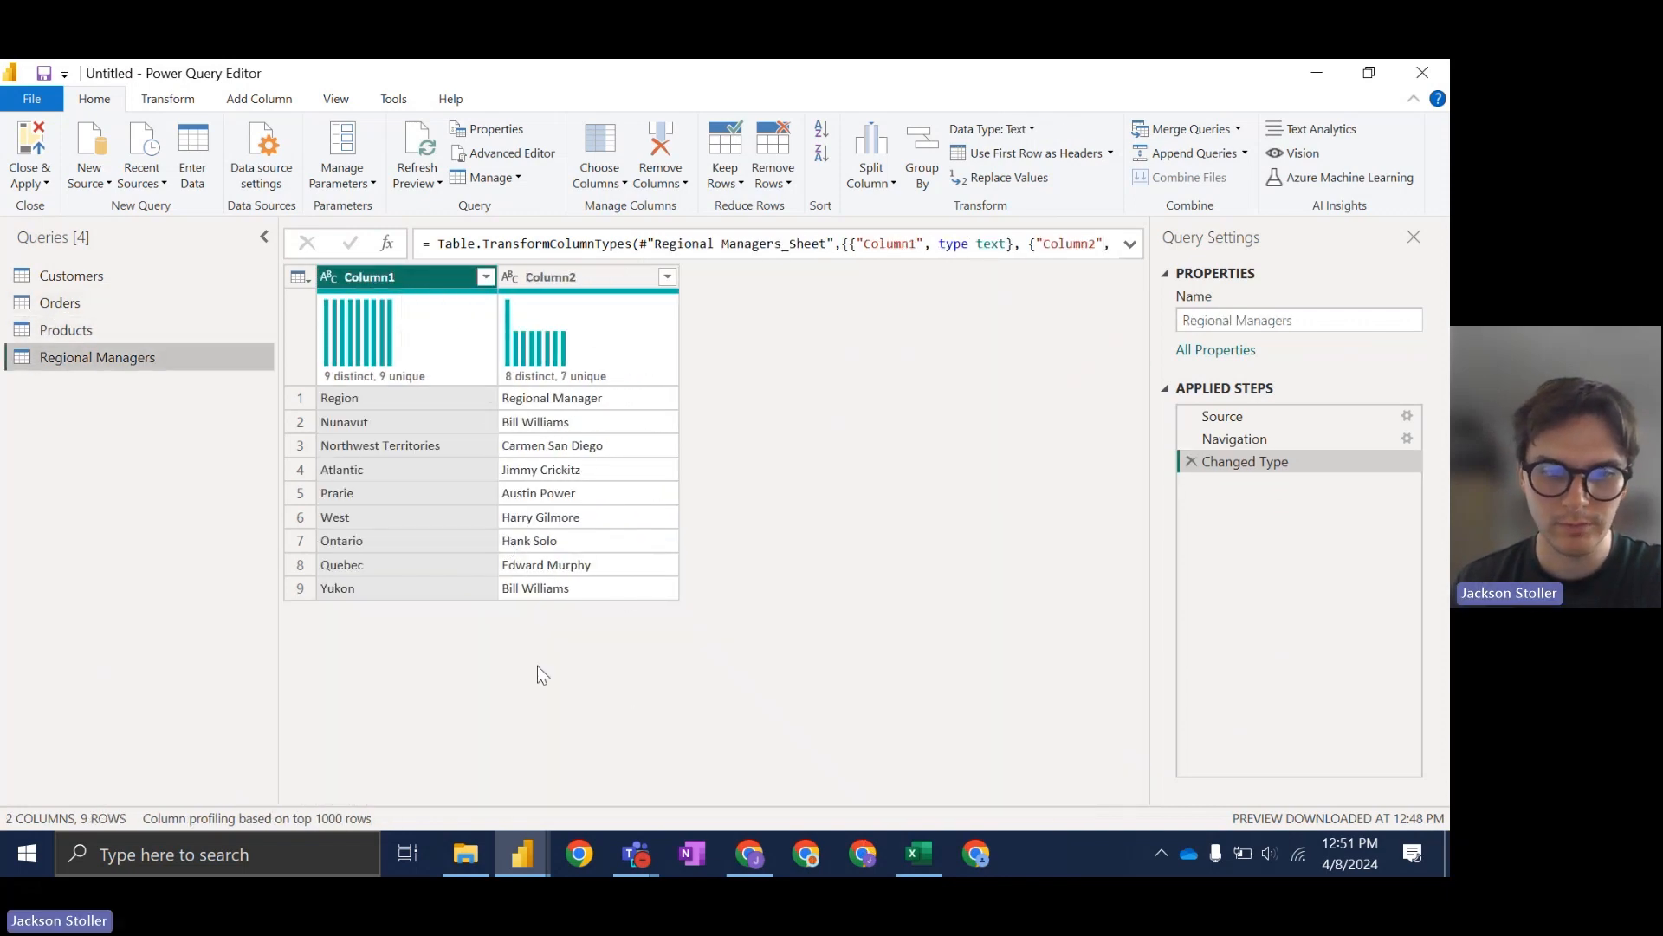
# Step: Check the task list slide, then return to the Orders query
pyautogui.click(759, 865)
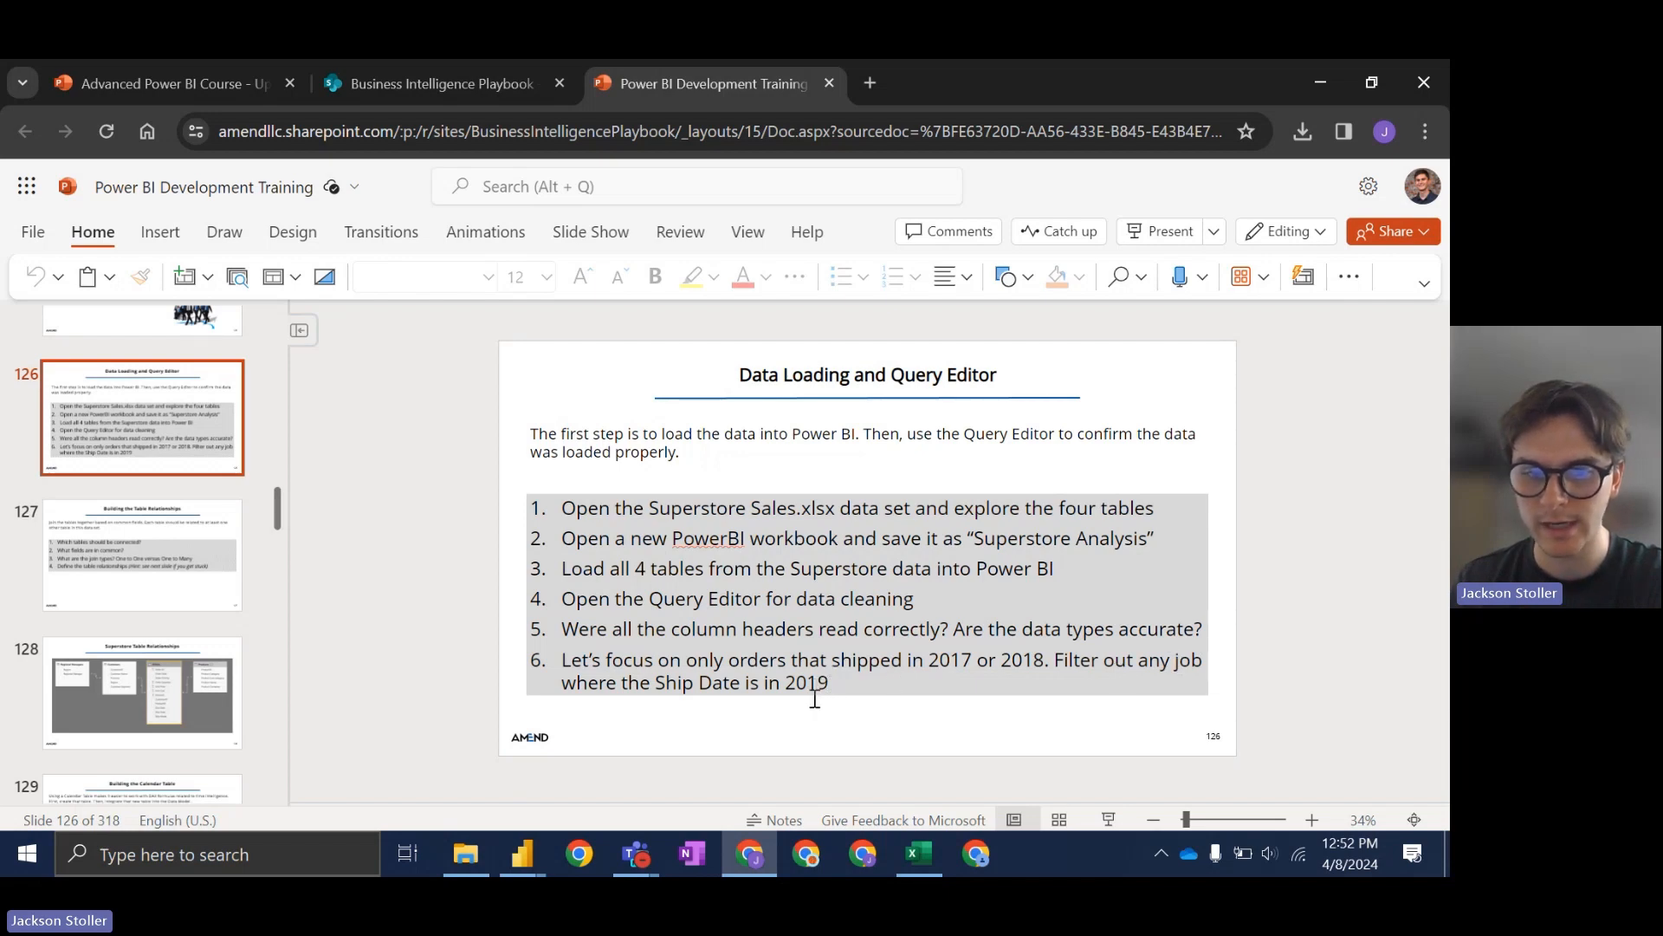
pyautogui.click(756, 855)
pyautogui.click(116, 304)
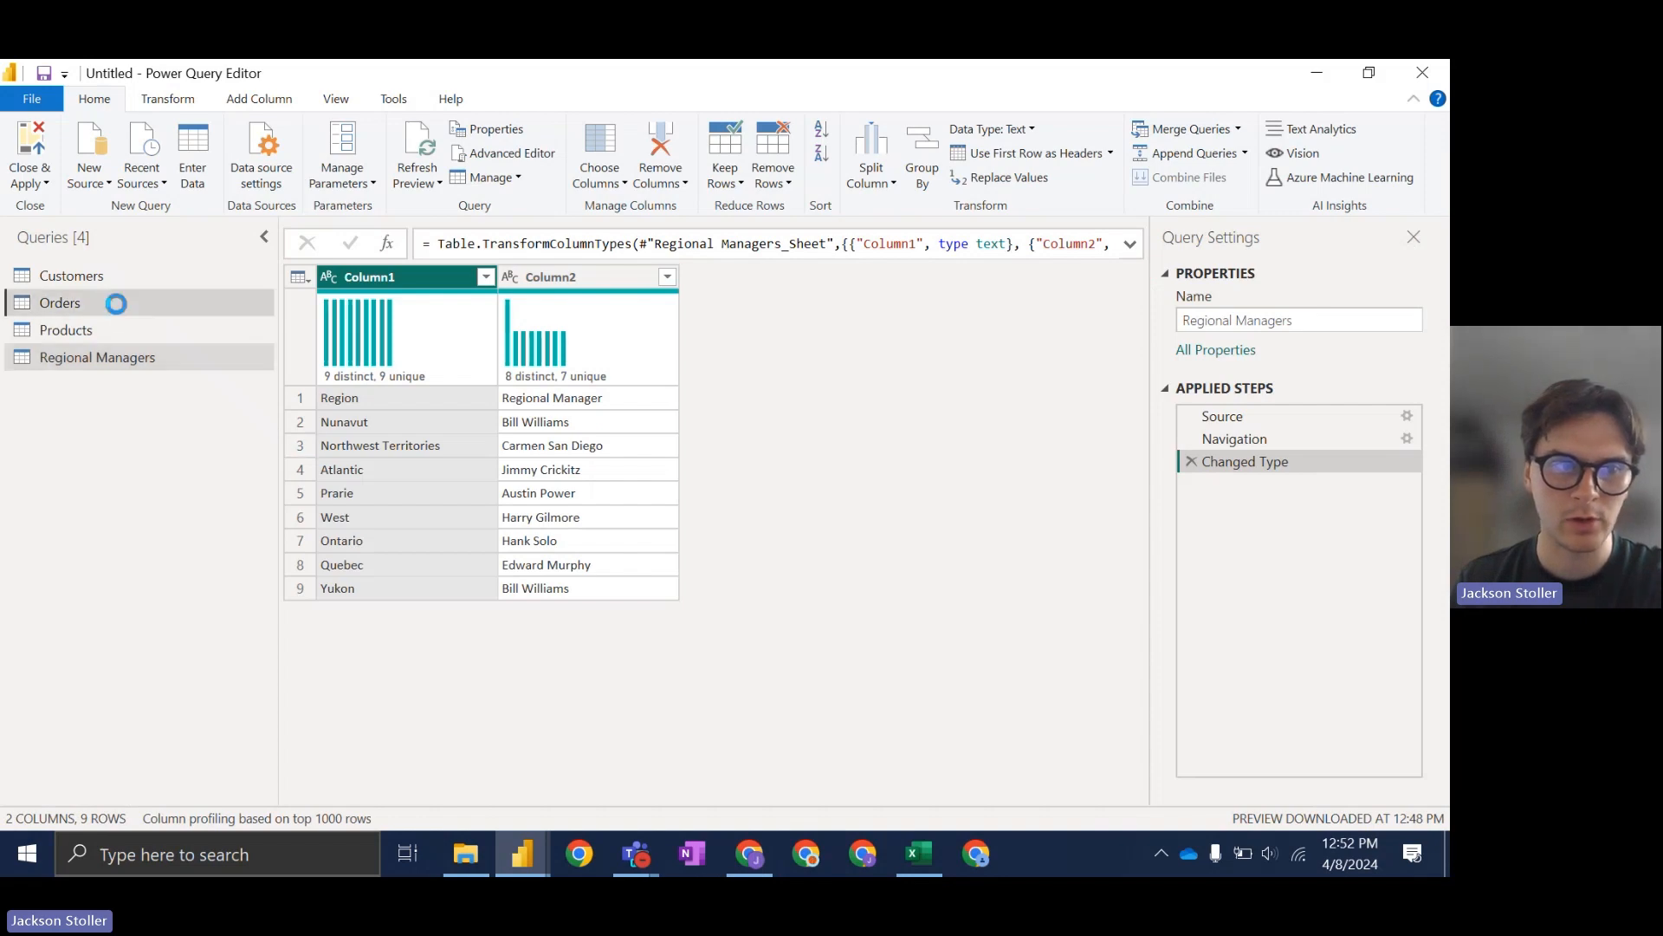
# Step: Open the Date Filters > Before... dialog for the Ship Date column
pyautogui.click(909, 279)
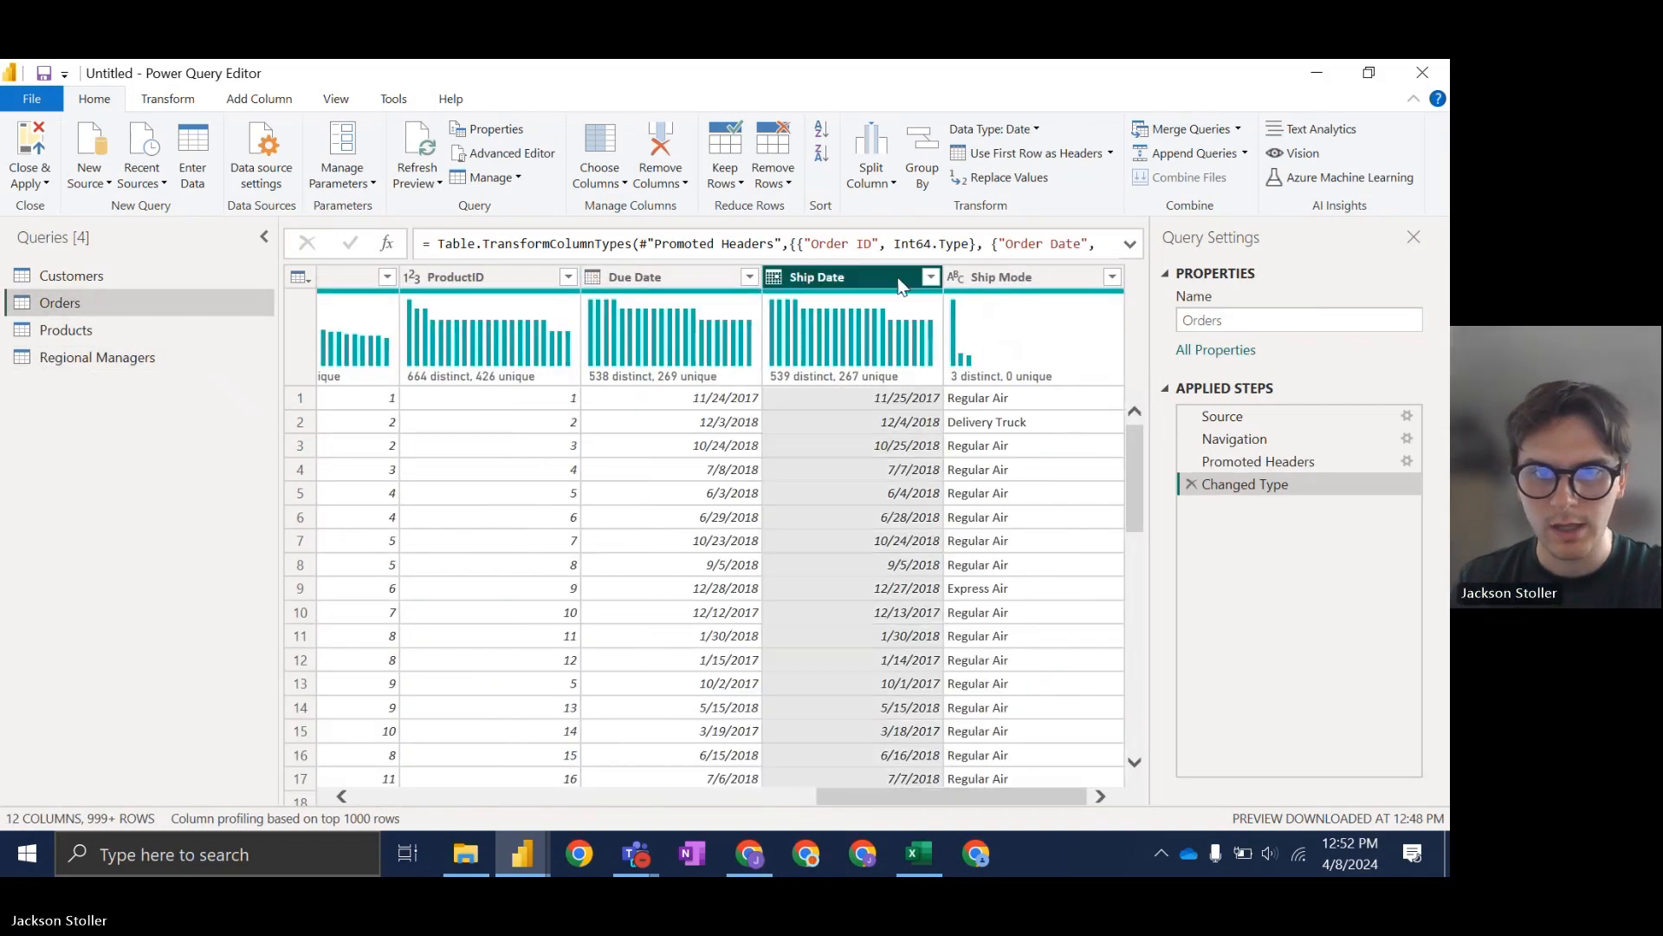
pyautogui.click(931, 277)
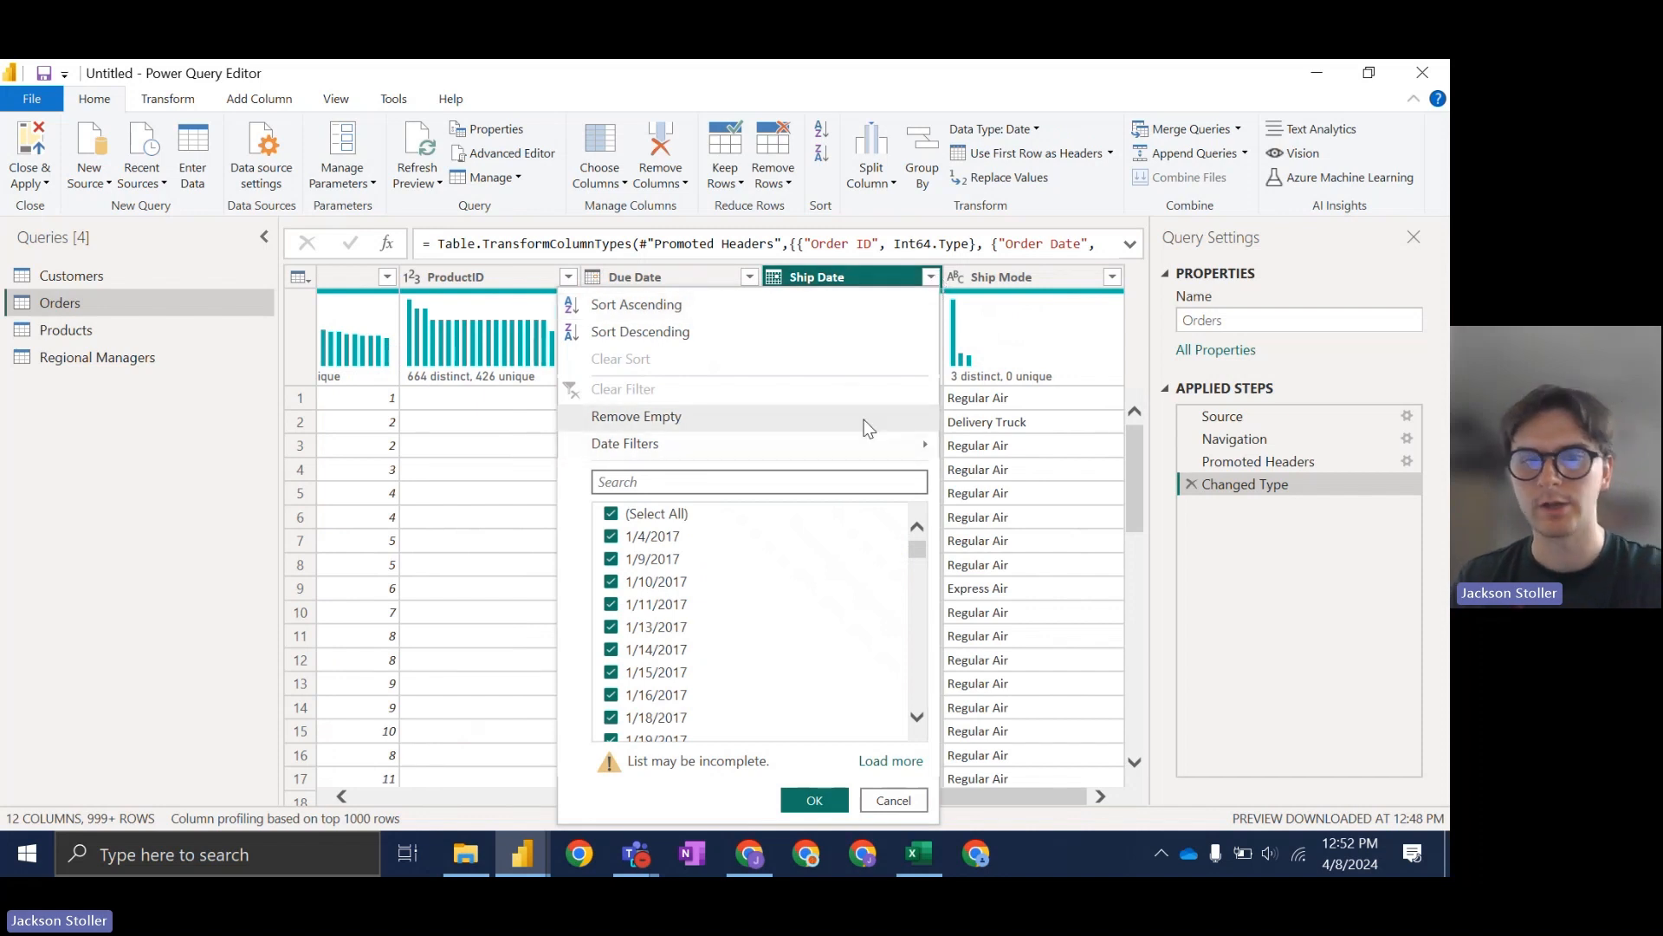
pyautogui.moveTo(912, 451)
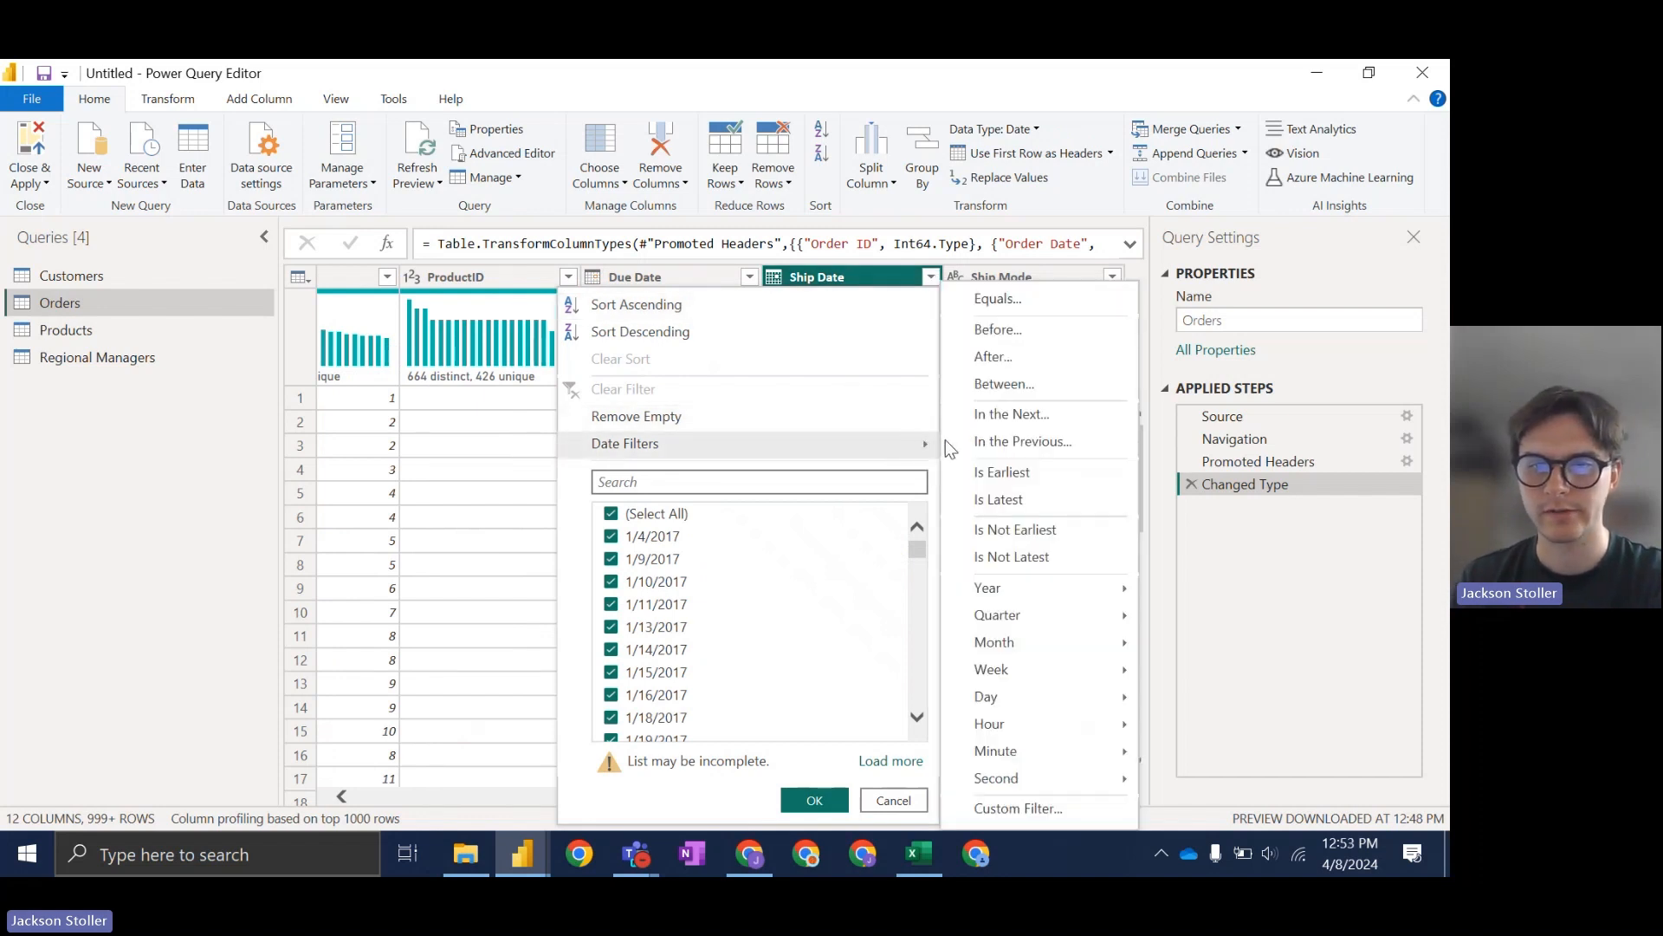
pyautogui.moveTo(1122, 589)
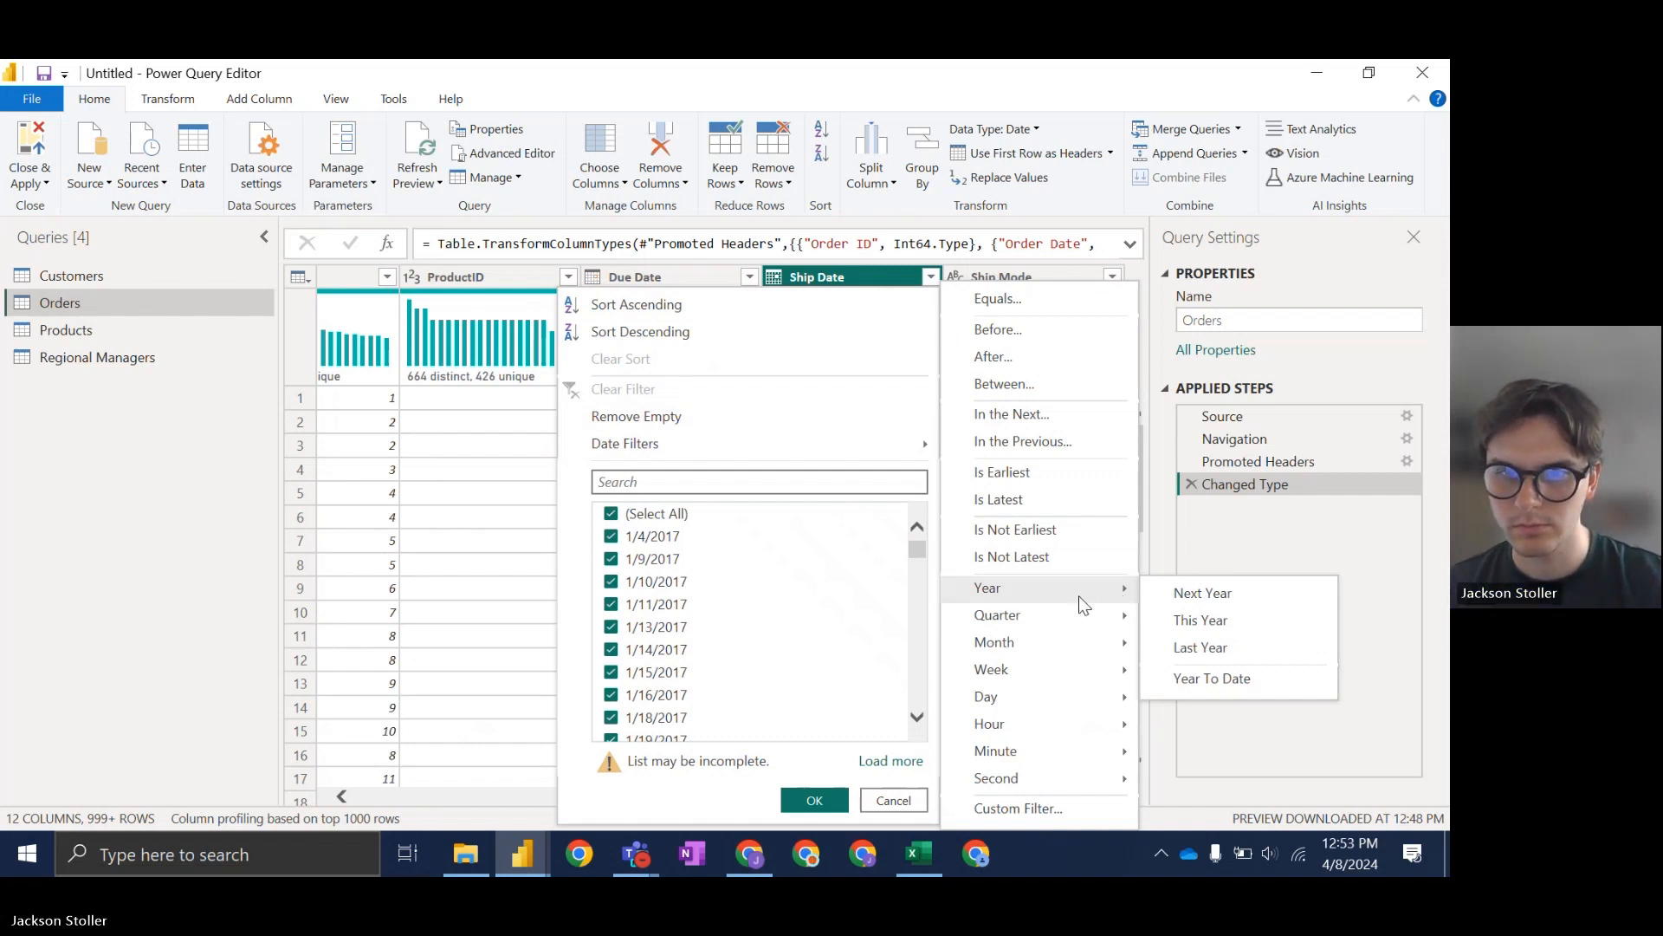
pyautogui.click(1010, 330)
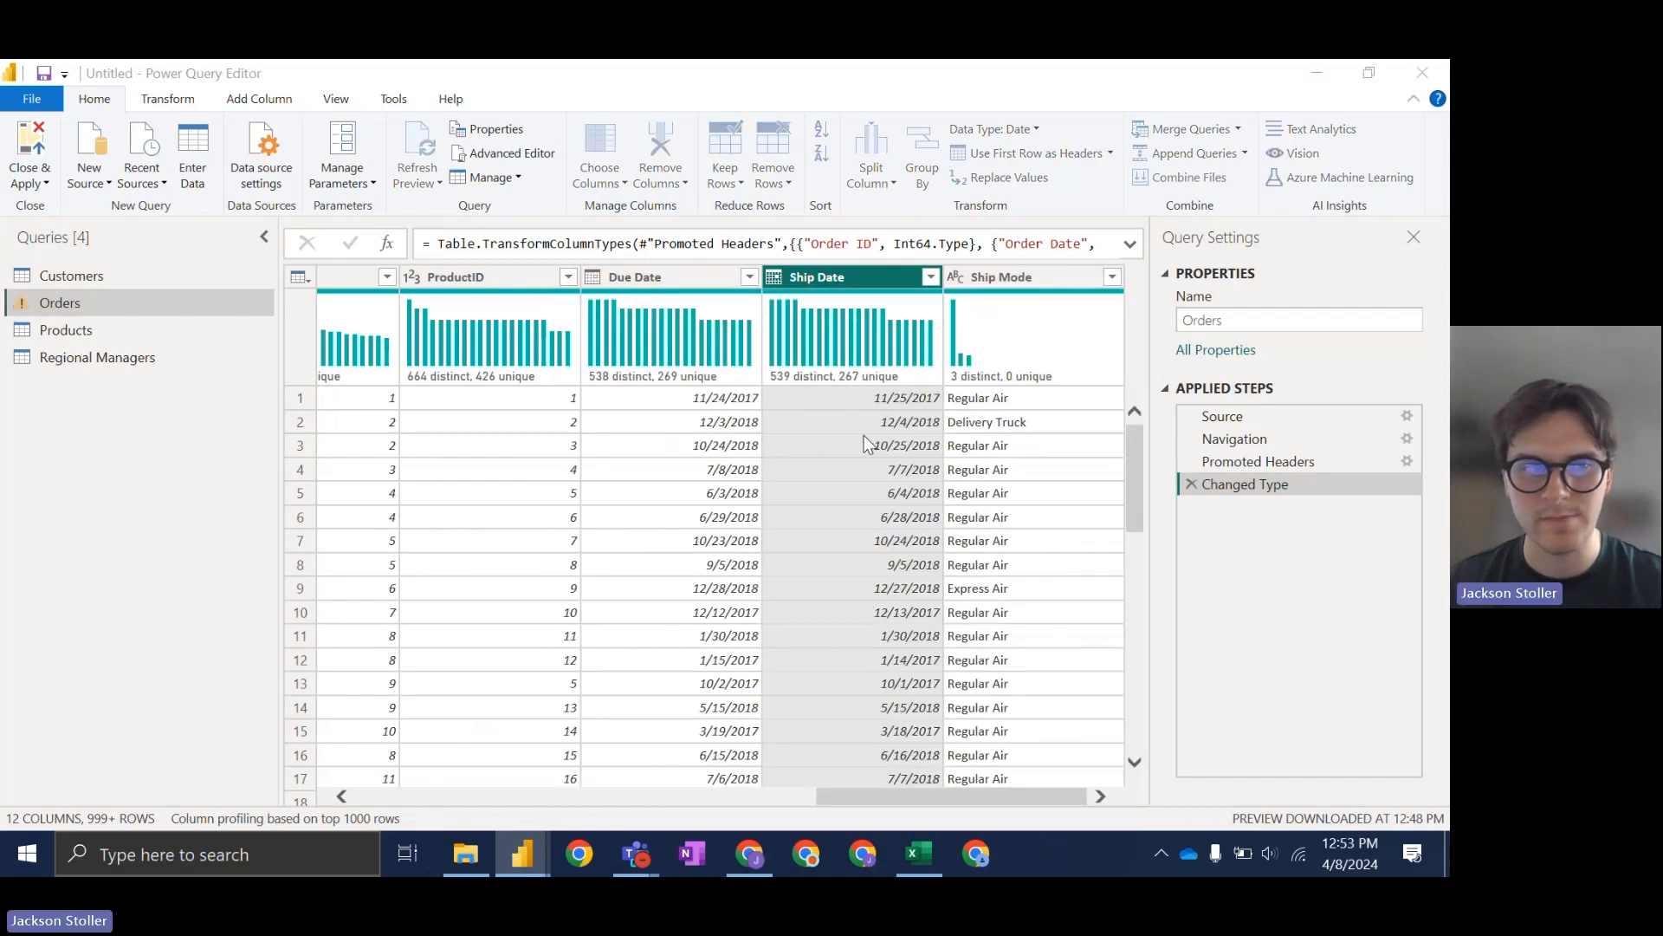
pyautogui.moveTo(639, 303)
pyautogui.mouseDown()
pyautogui.moveTo(764, 263)
pyautogui.moveTo(655, 302)
pyautogui.mouseUp()
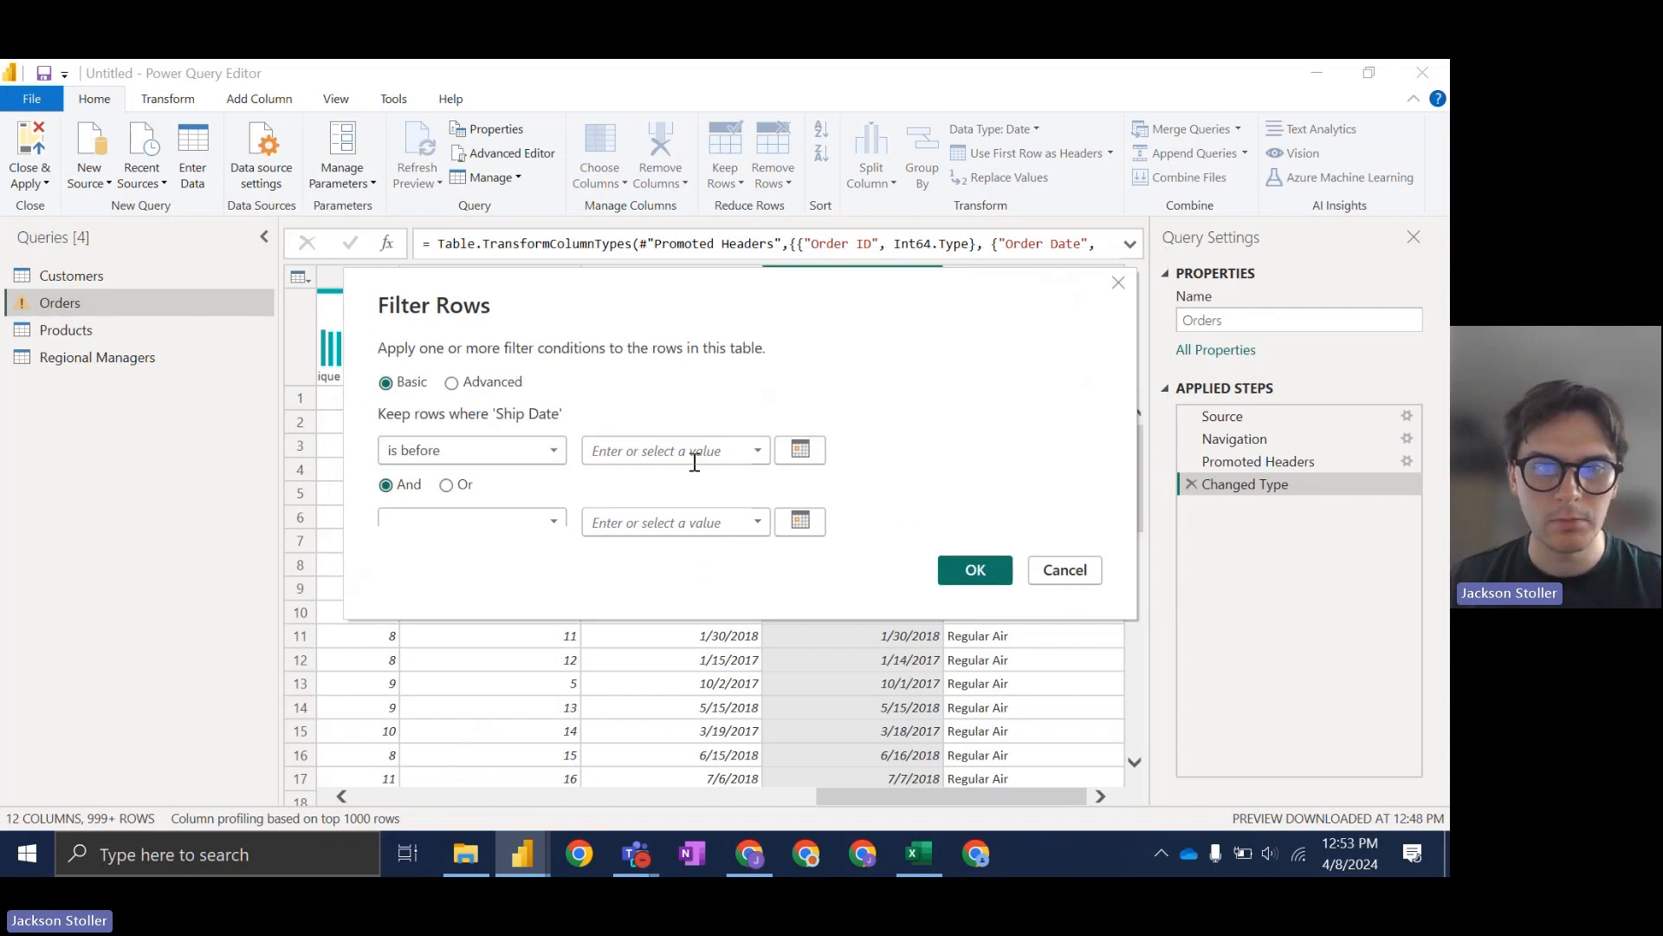
# Step: Pick 1/1/2019 from the calendar as the cutoff and apply the filter
pyautogui.click(553, 451)
pyautogui.click(756, 450)
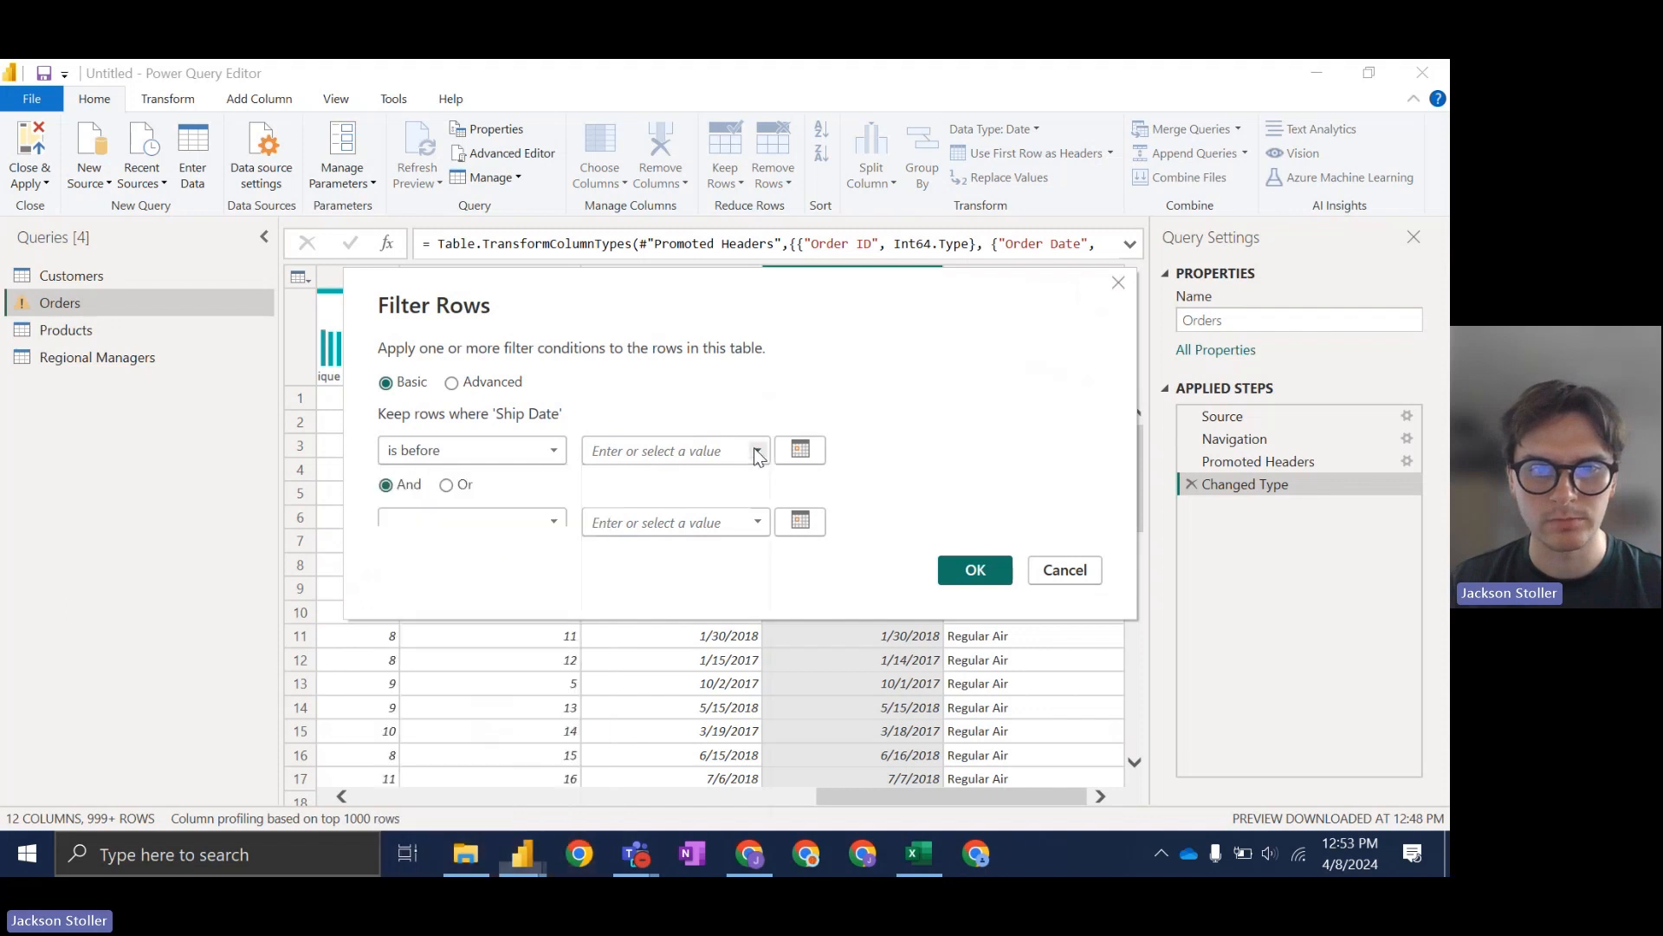
pyautogui.click(758, 451)
pyautogui.click(799, 453)
pyautogui.click(799, 452)
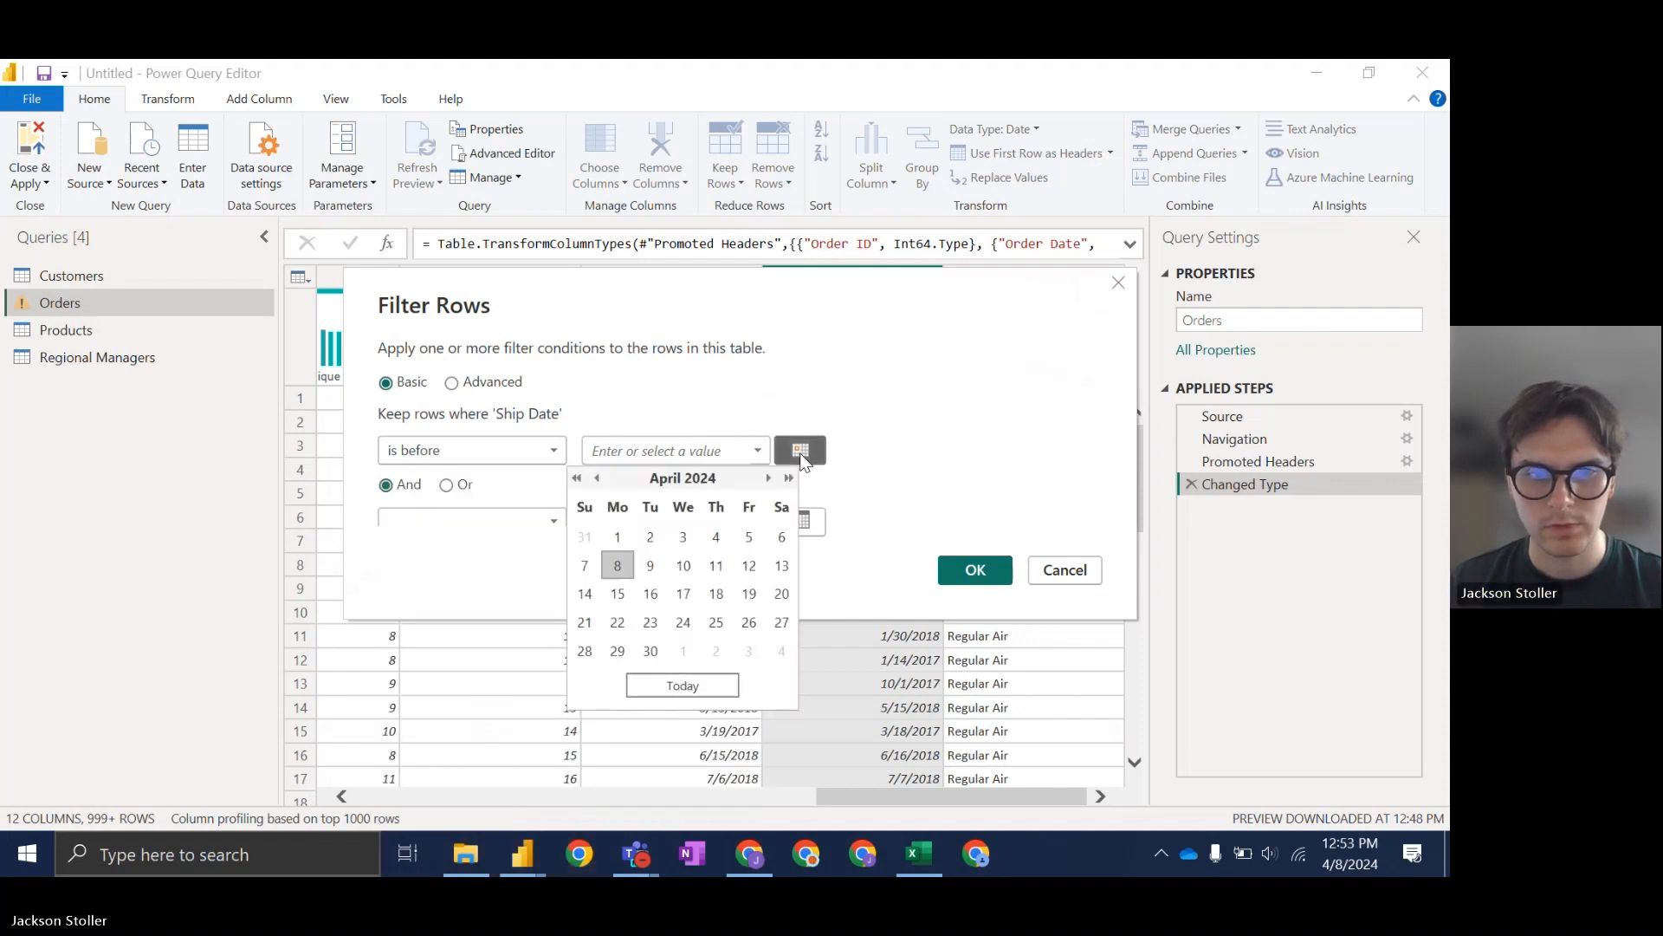
pyautogui.click(577, 479)
pyautogui.click(577, 478)
pyautogui.click(577, 478)
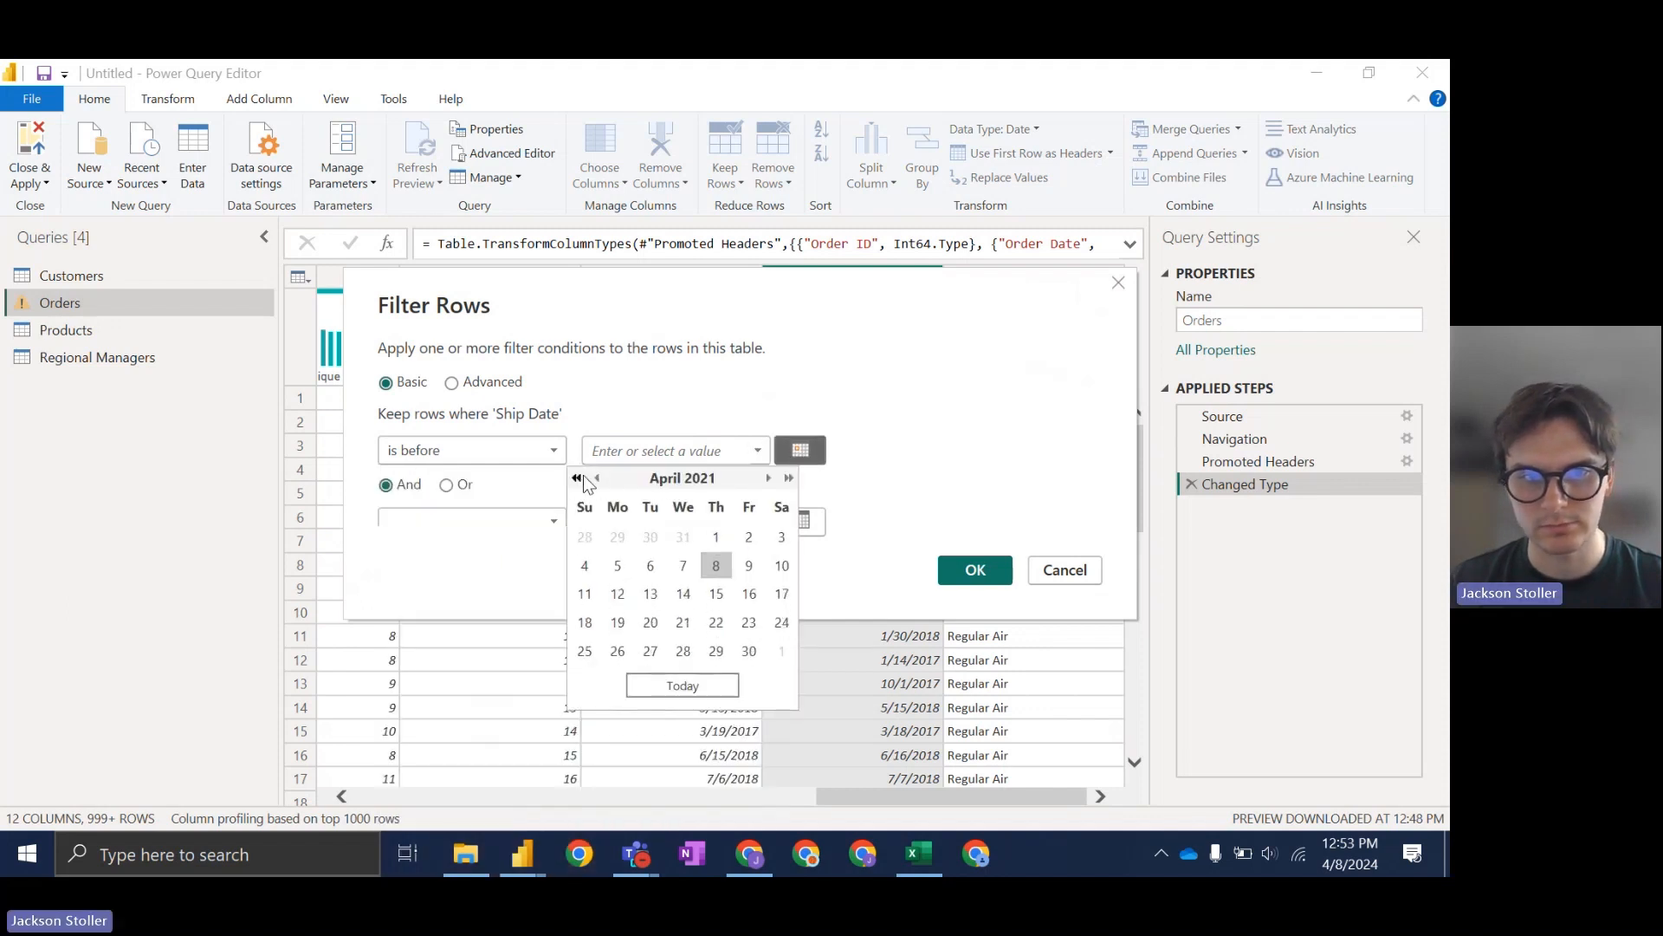
pyautogui.click(577, 478)
pyautogui.click(577, 478)
pyautogui.click(577, 479)
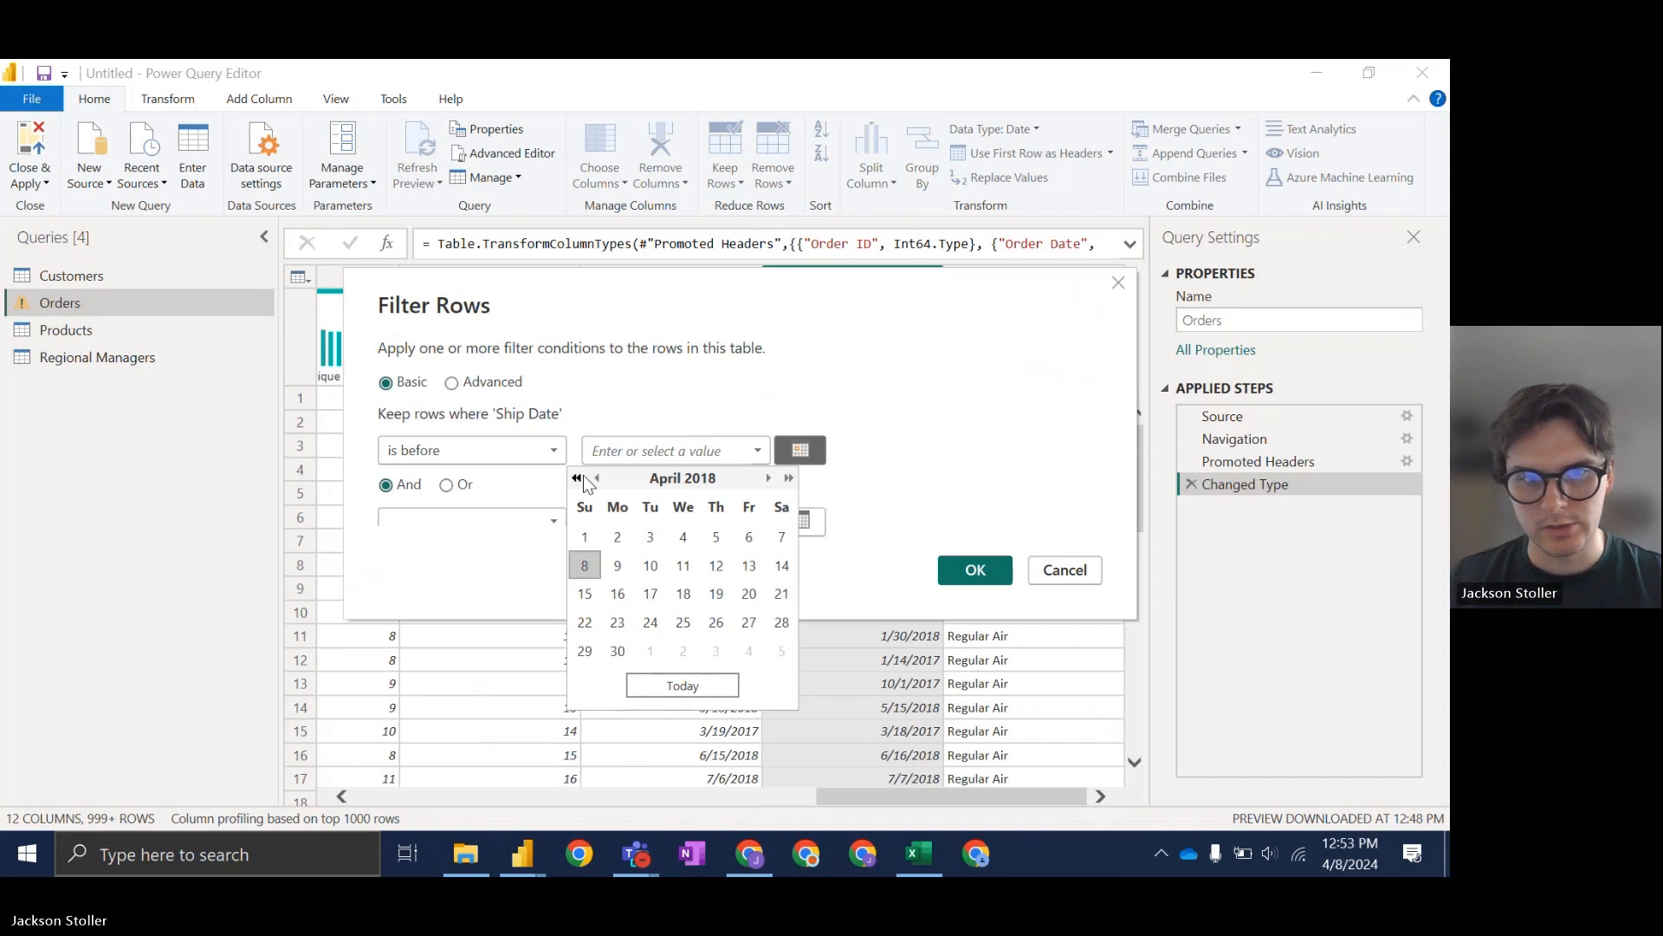
pyautogui.click(784, 478)
pyautogui.click(597, 477)
pyautogui.click(597, 477)
pyautogui.click(596, 478)
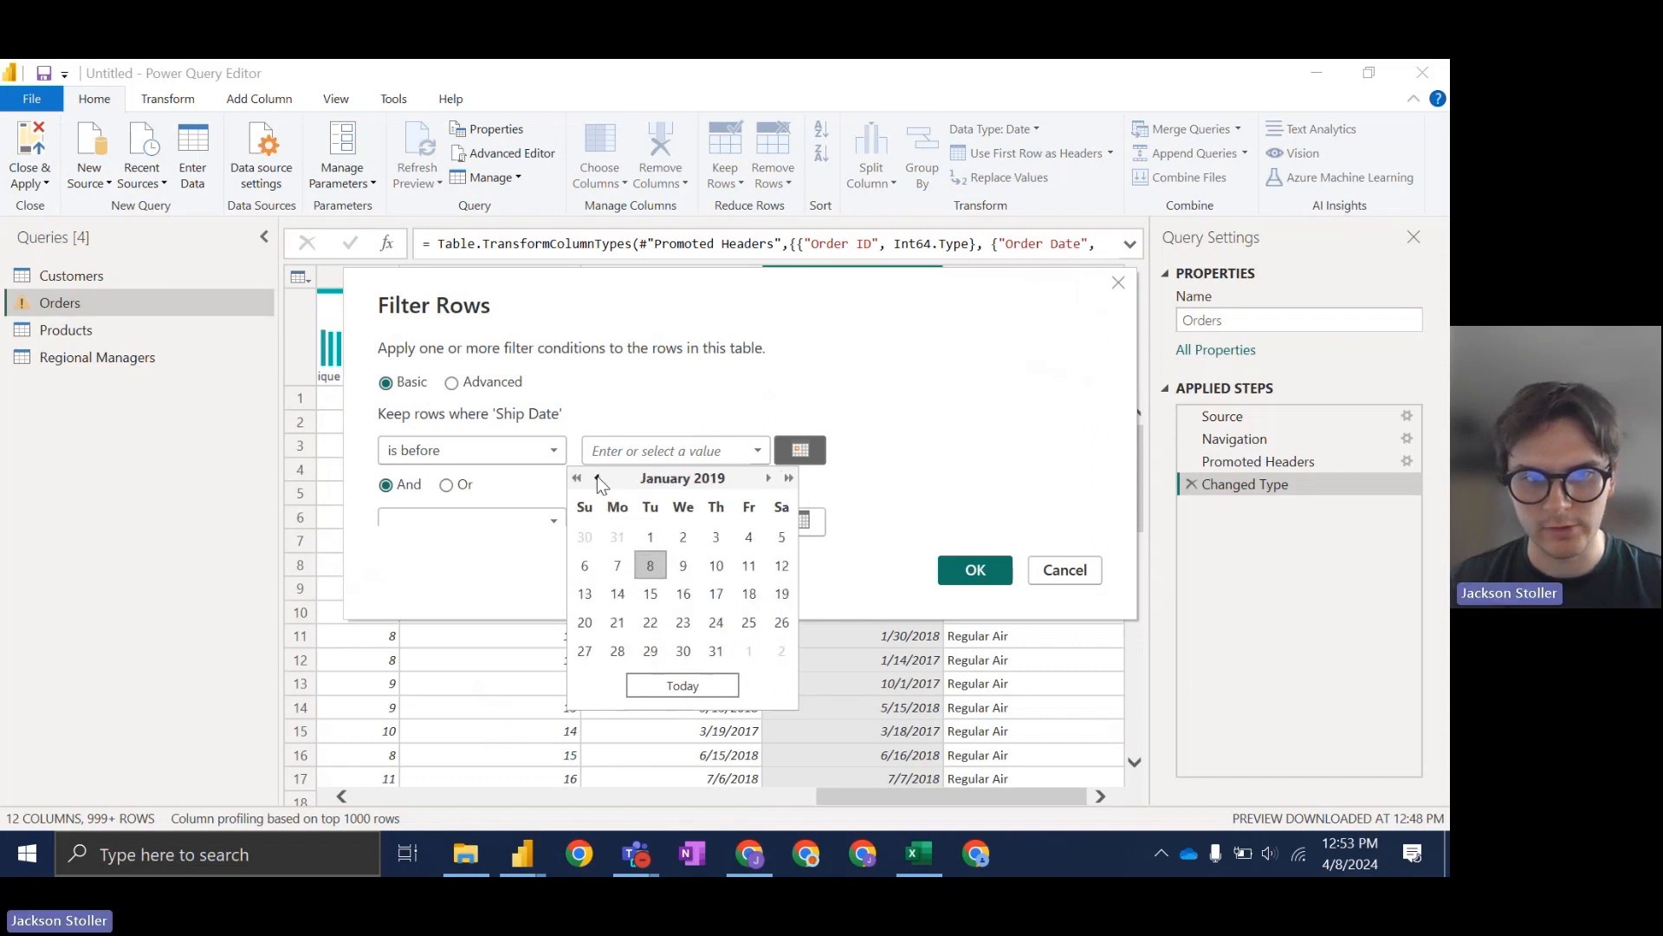
pyautogui.click(651, 537)
pyautogui.click(975, 569)
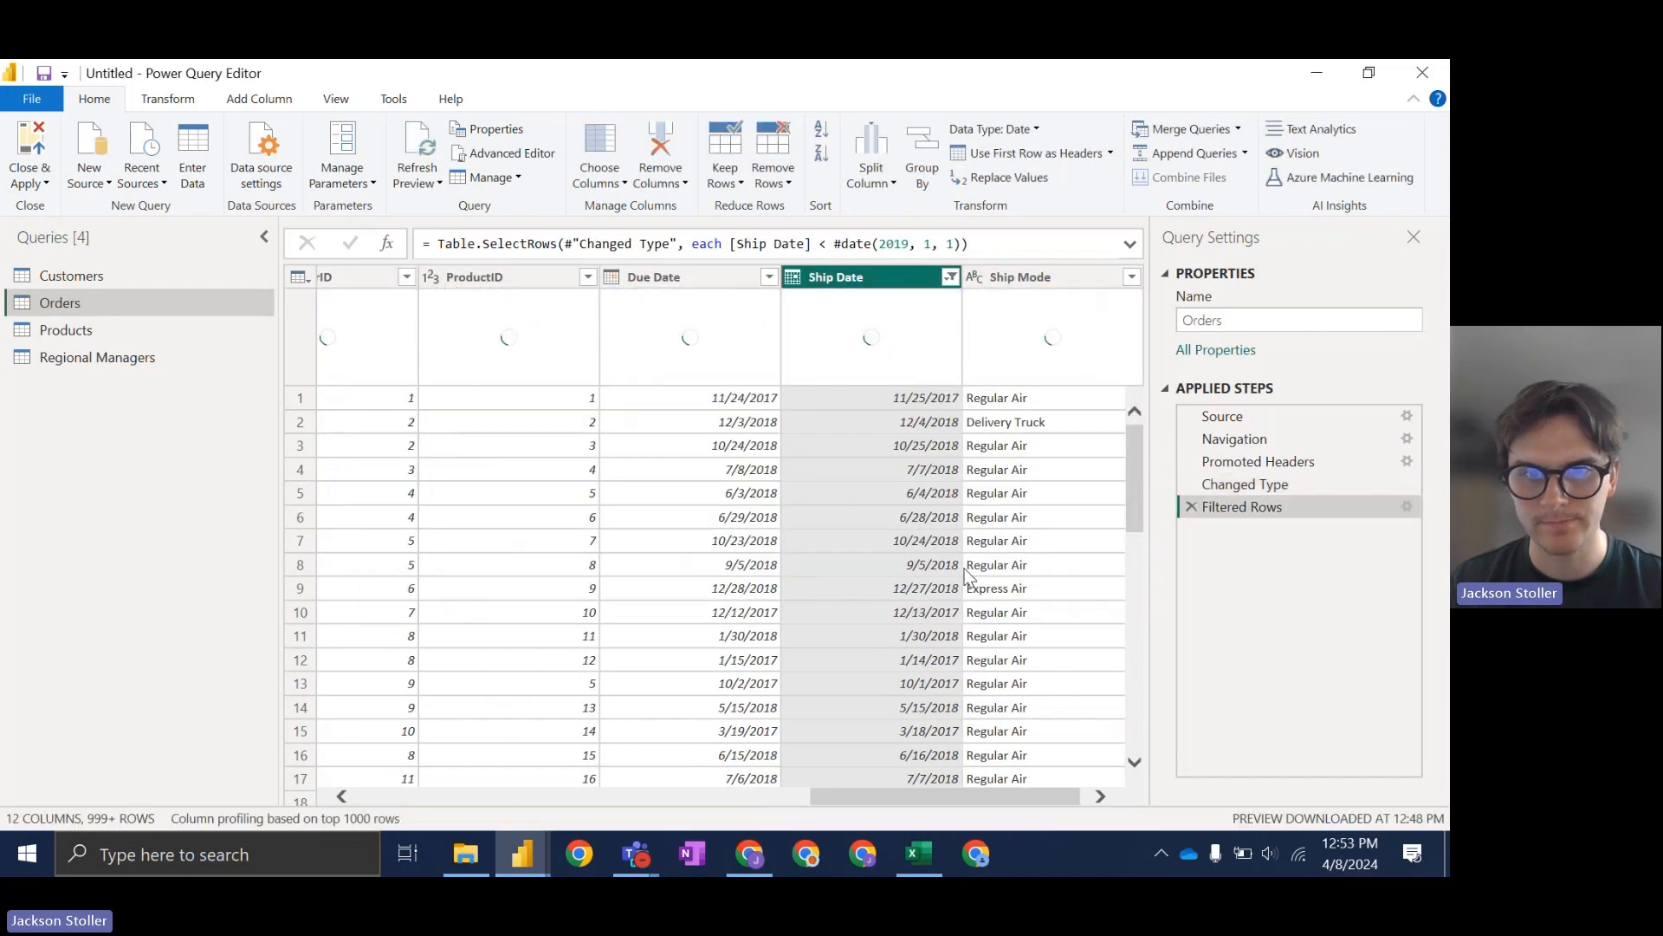
pyautogui.moveTo(1132, 466)
pyautogui.mouseDown()
pyautogui.moveTo(1137, 754)
pyautogui.moveTo(1134, 471)
pyautogui.mouseUp()
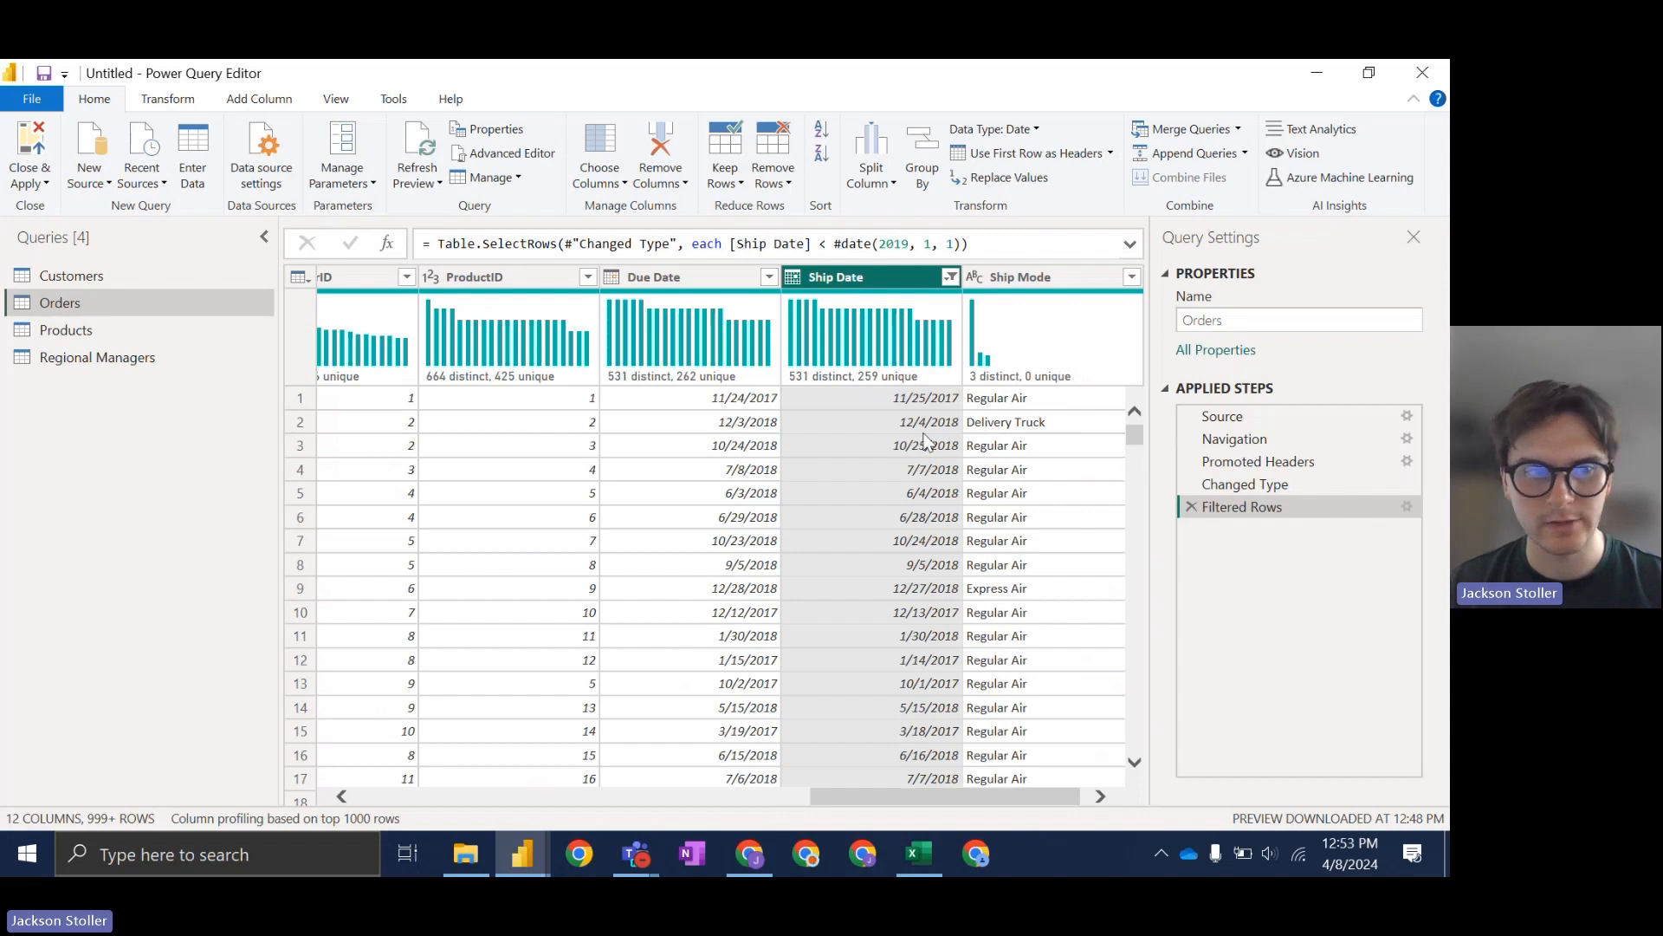
pyautogui.click(749, 854)
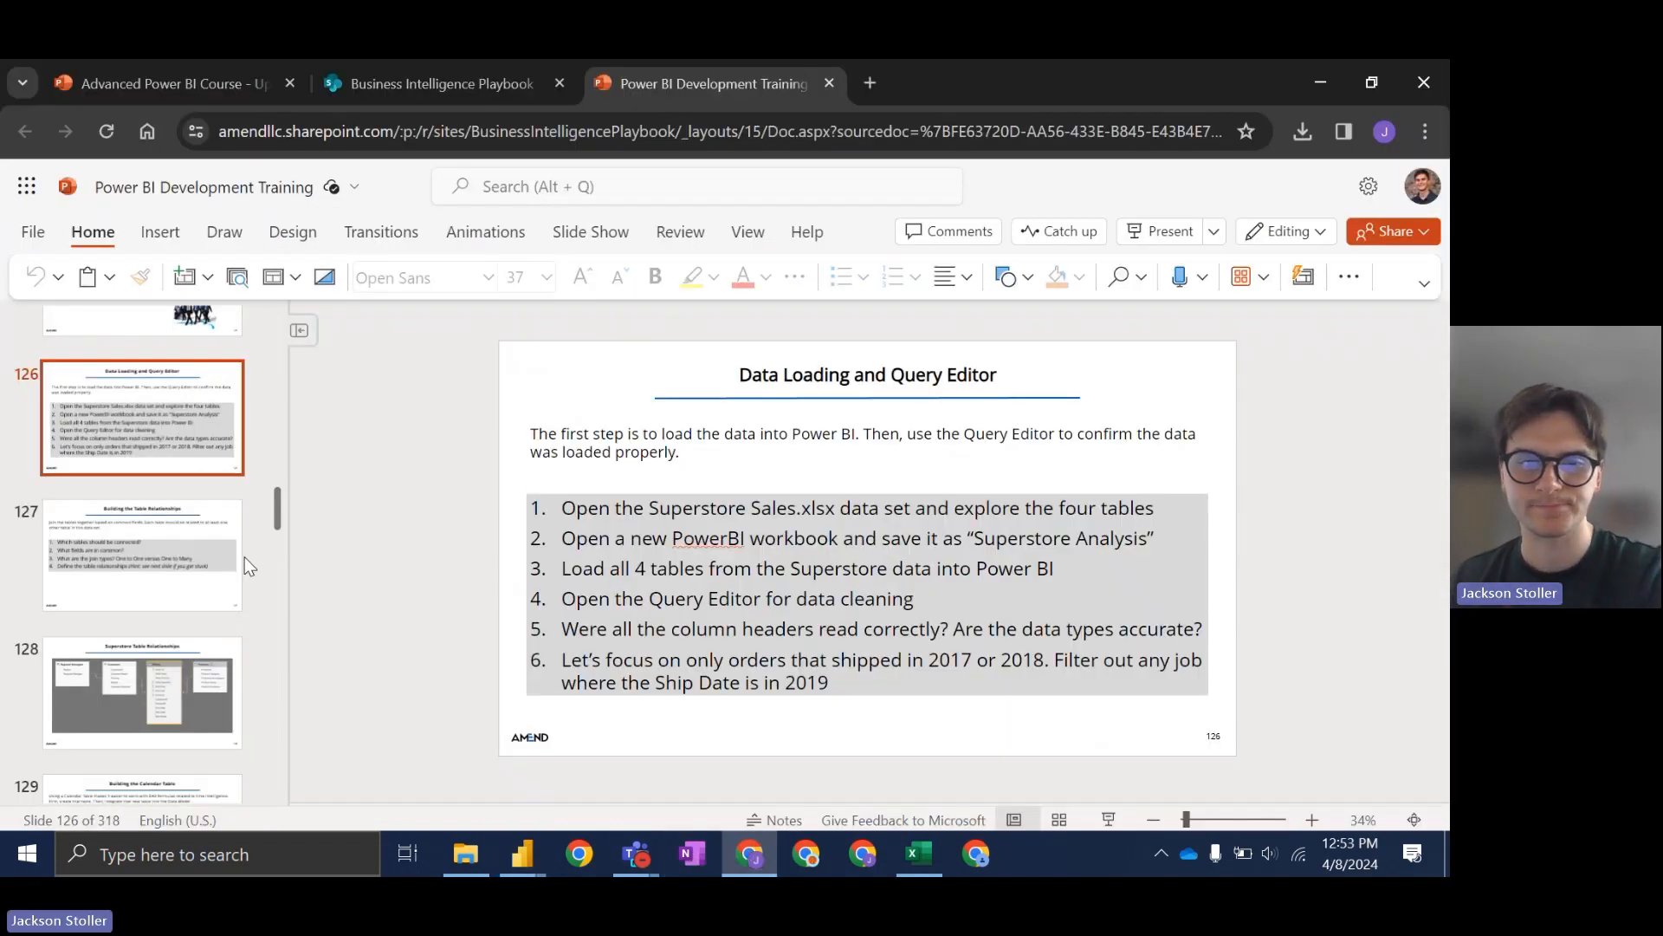
pyautogui.click(130, 570)
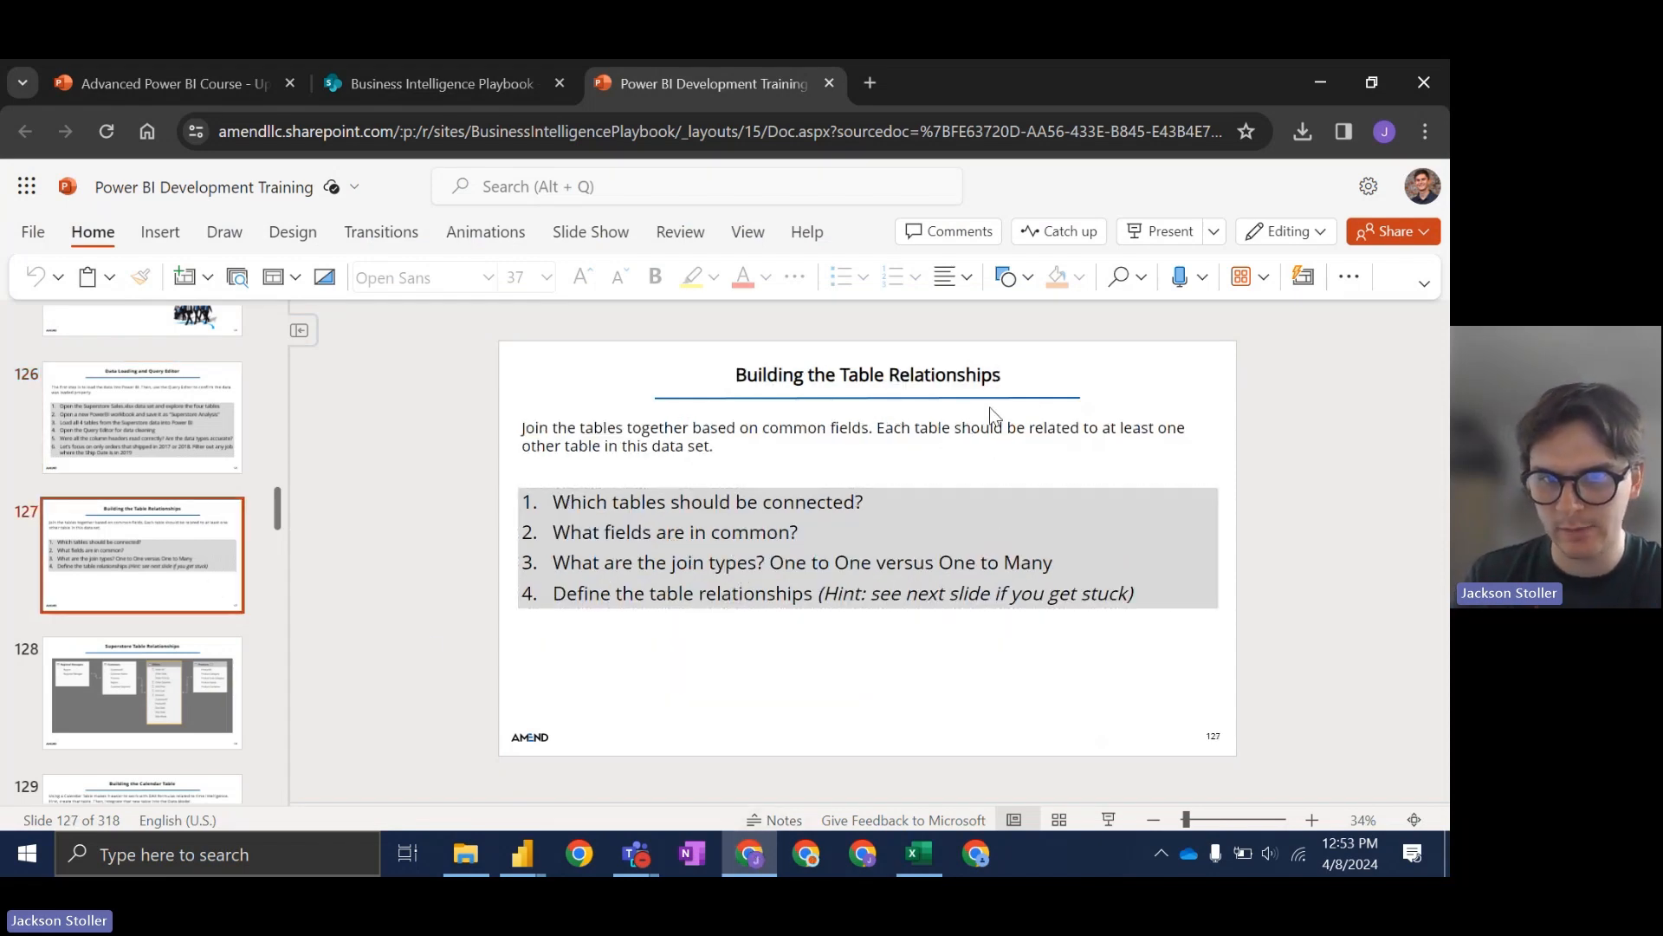
pyautogui.click(749, 860)
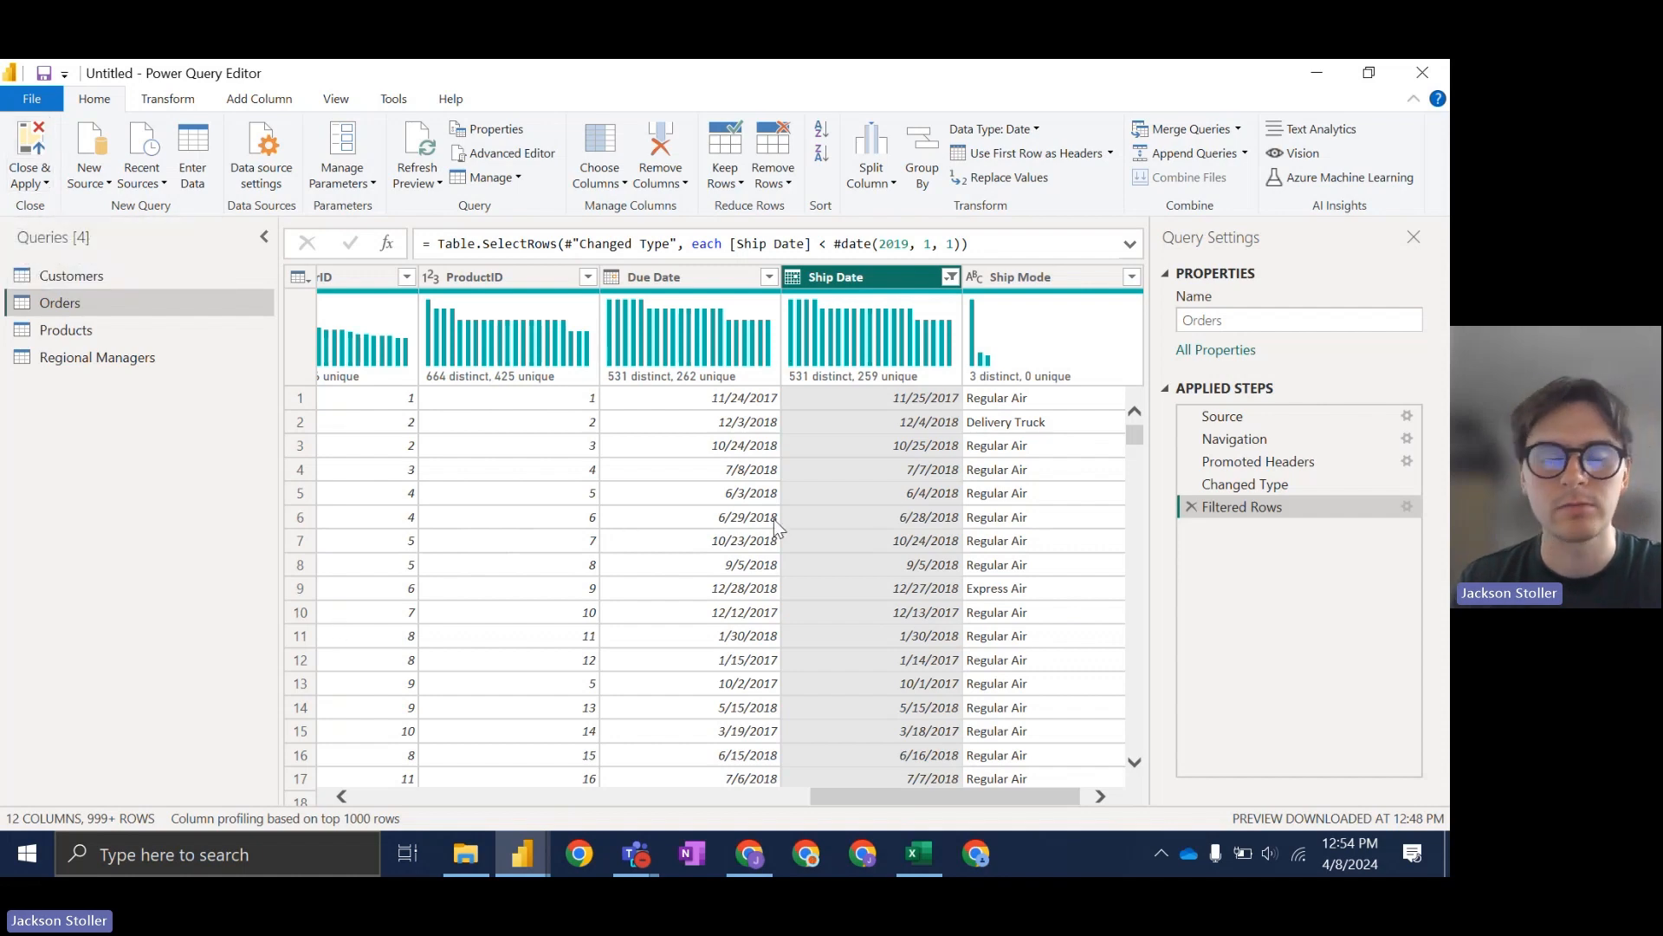
# Step: Close & Apply the query edits, loading Orders (8,336 rows) and Customers (1,832 rows, 1 error)
pyautogui.click(37, 147)
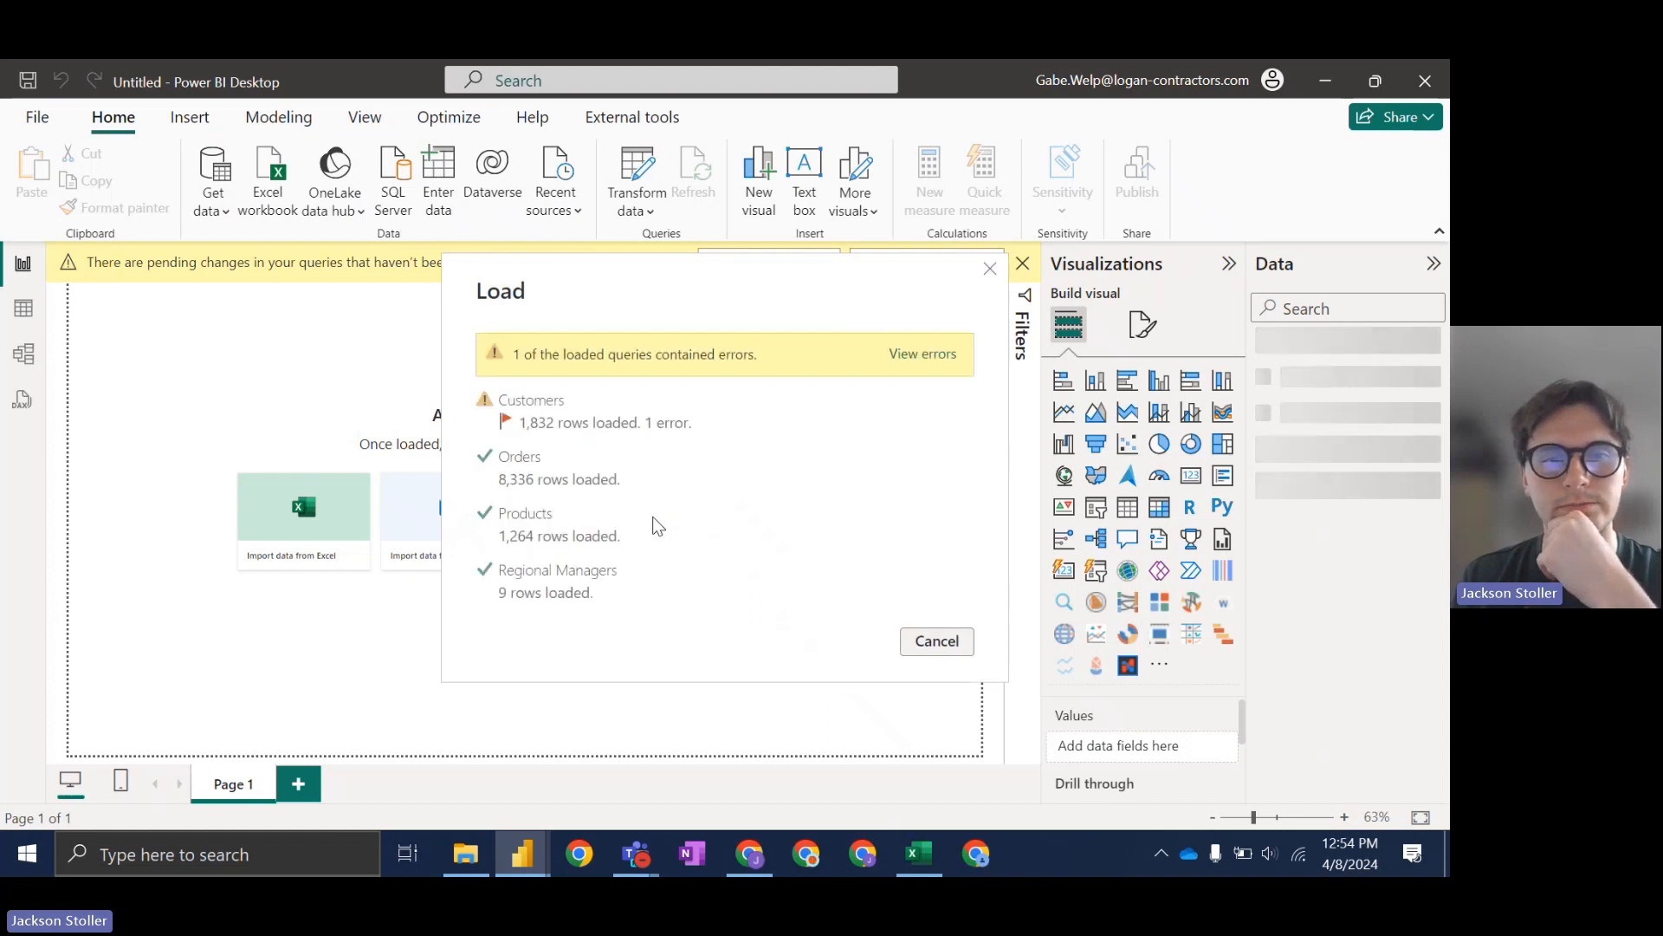
pyautogui.click(936, 639)
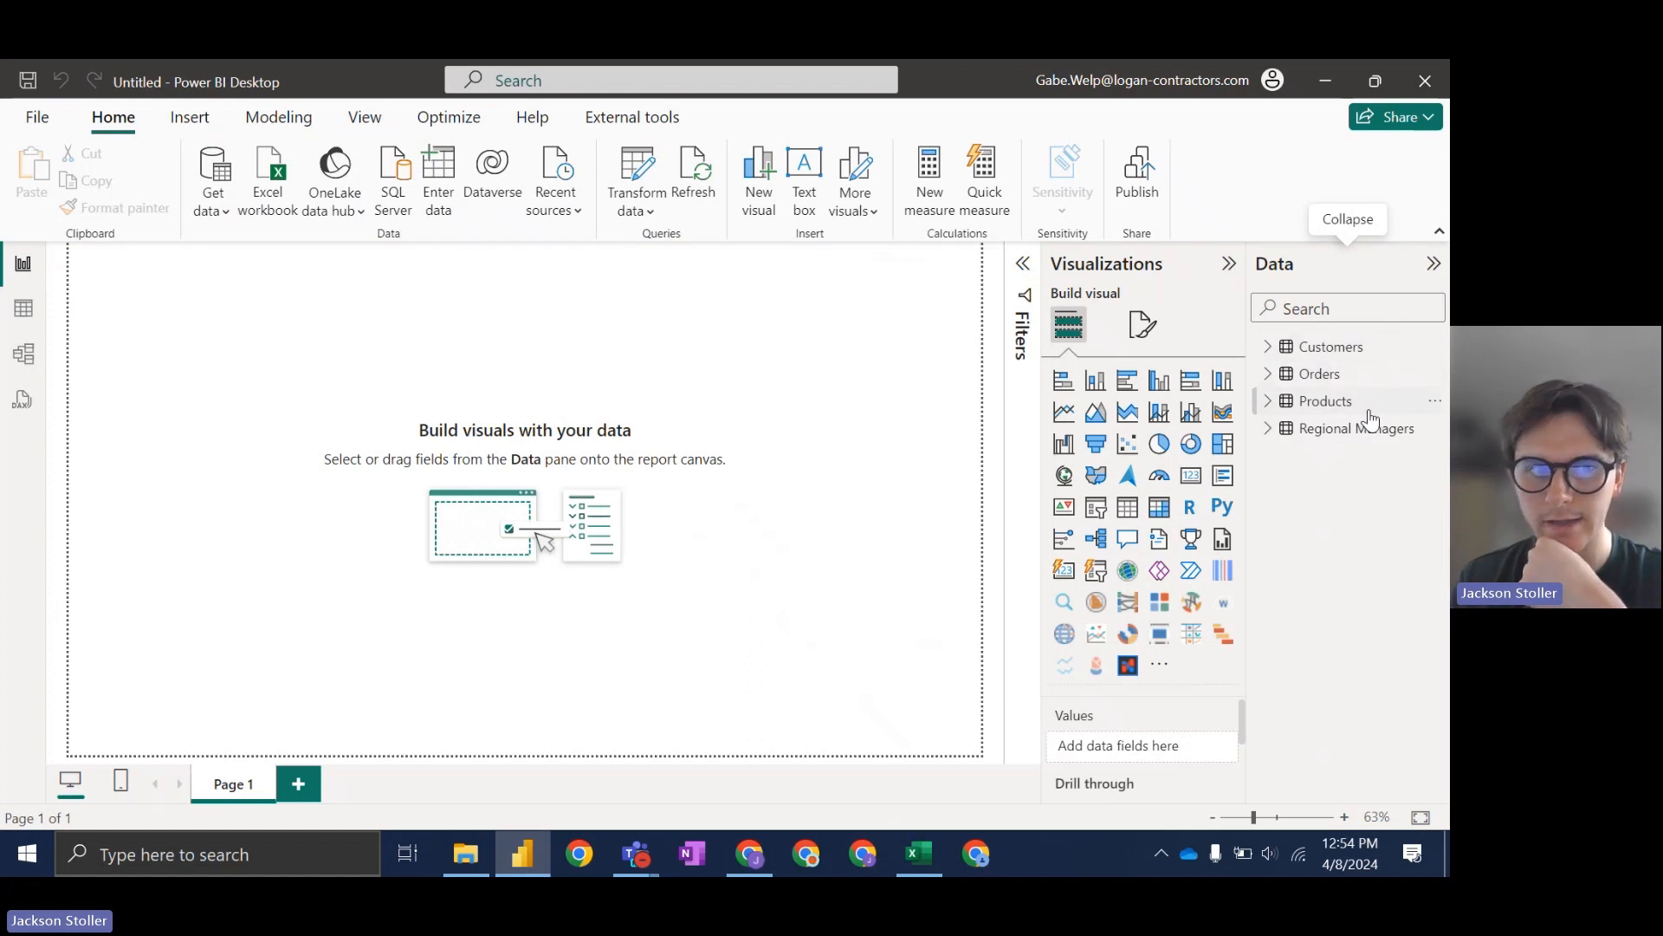
# Step: In Table view, browse Orders, Products, Customers and Regional Managers, ending on Regional Managers' Column1
pyautogui.click(21, 314)
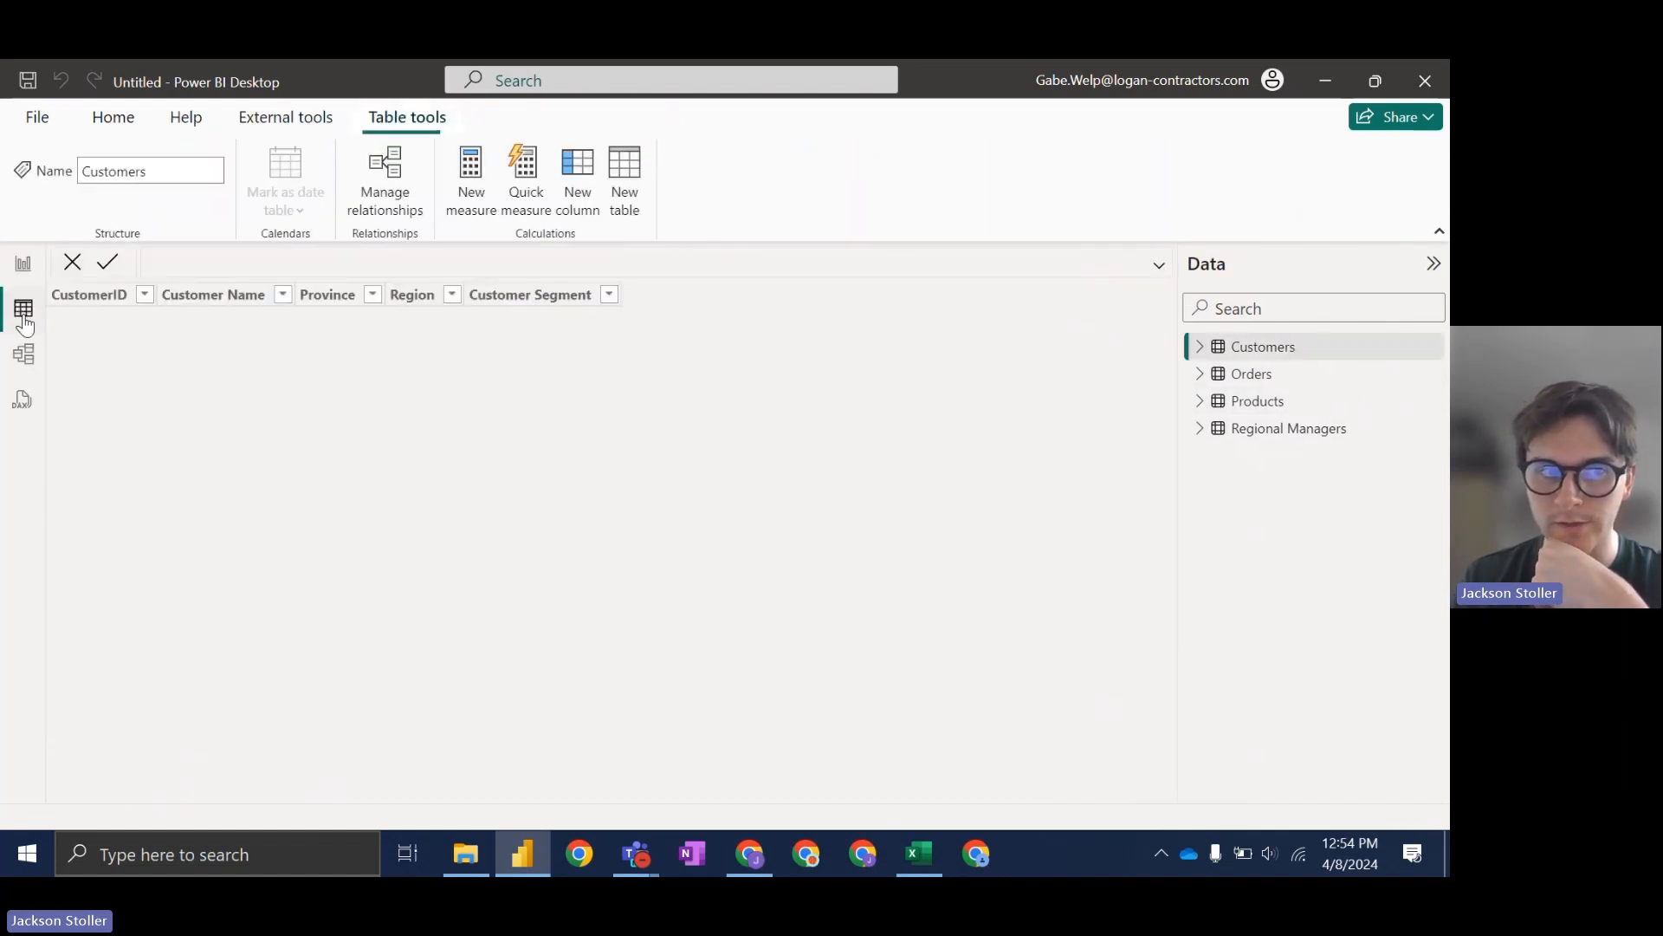
pyautogui.click(1255, 373)
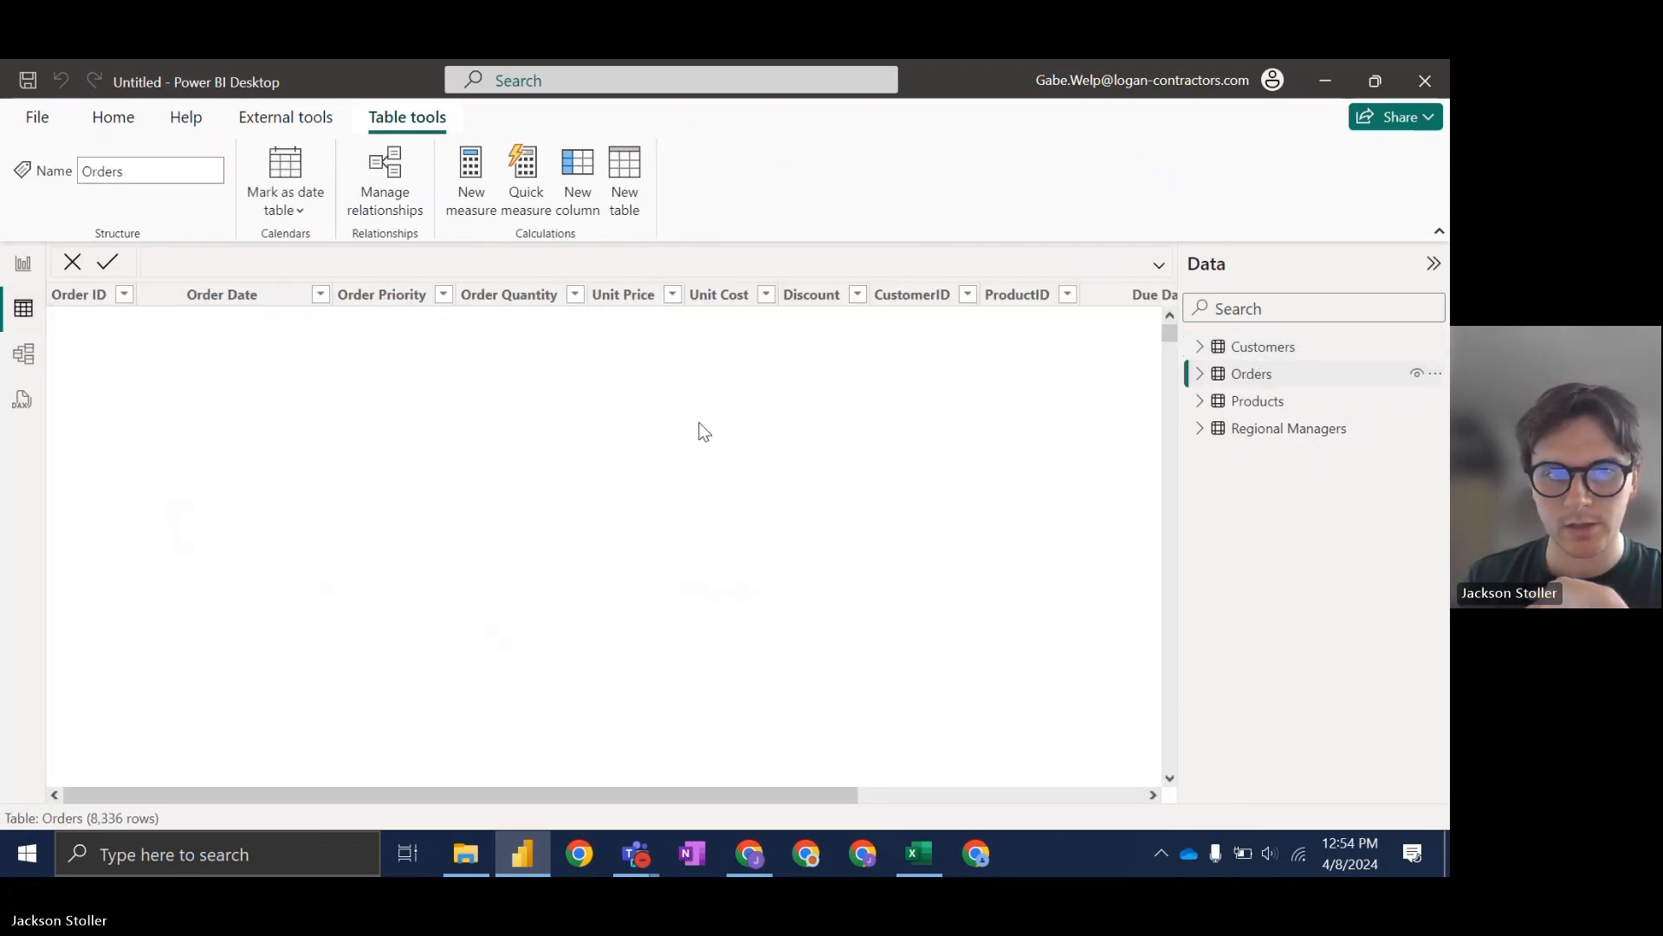
pyautogui.click(1278, 403)
pyautogui.click(1209, 431)
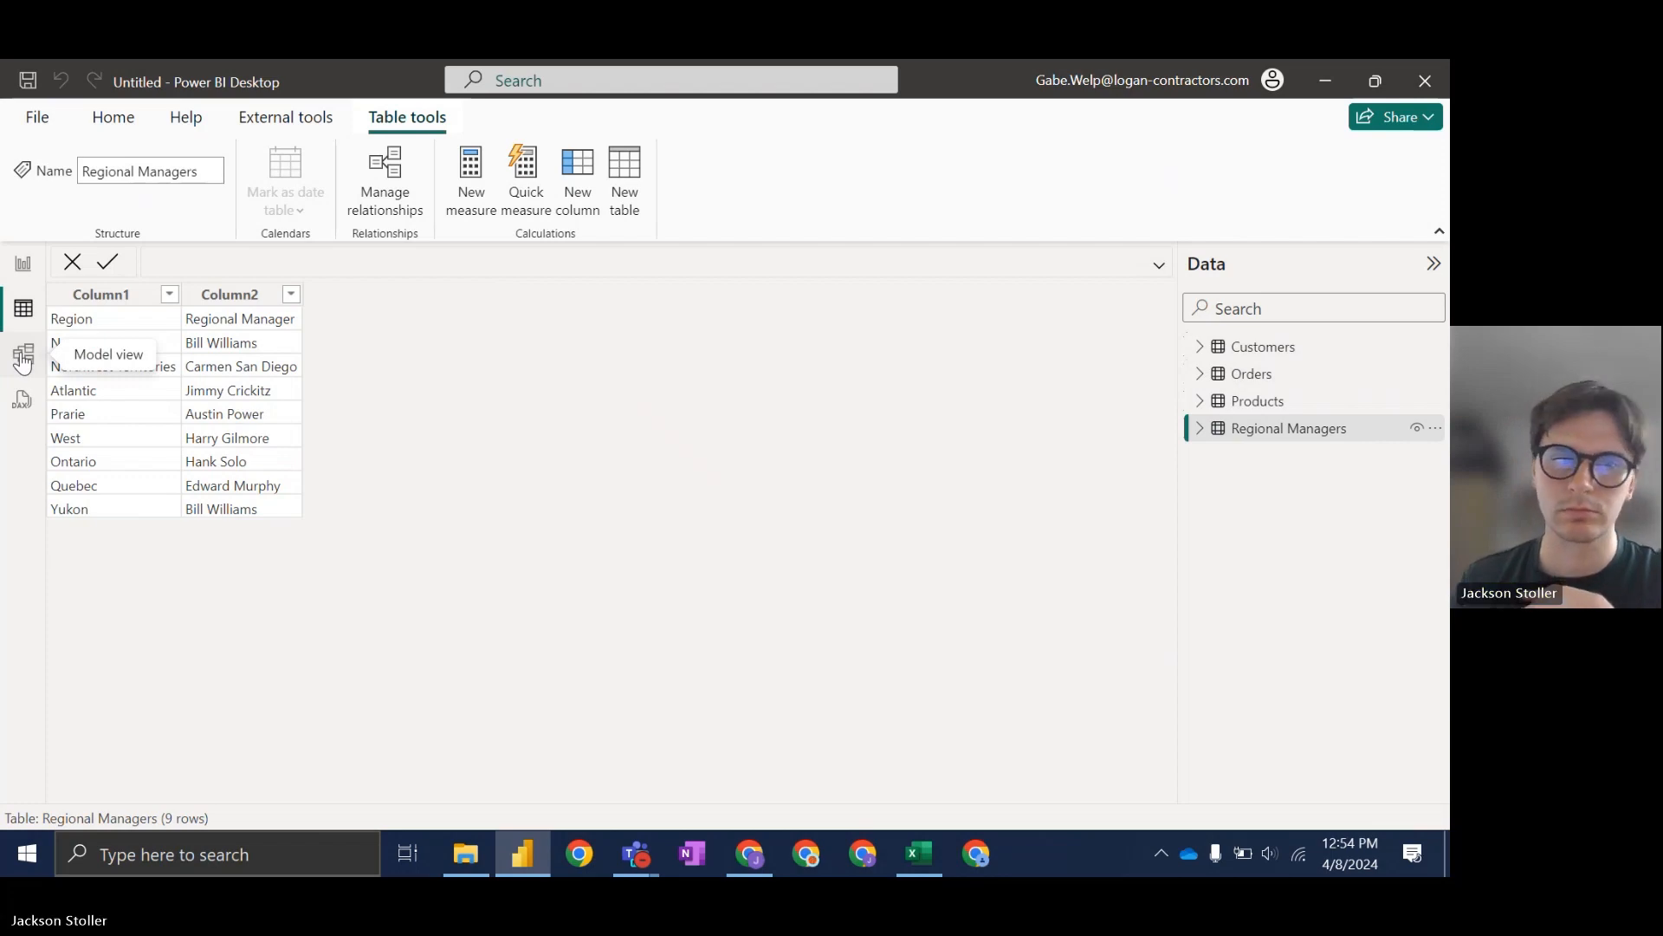
pyautogui.click(1265, 401)
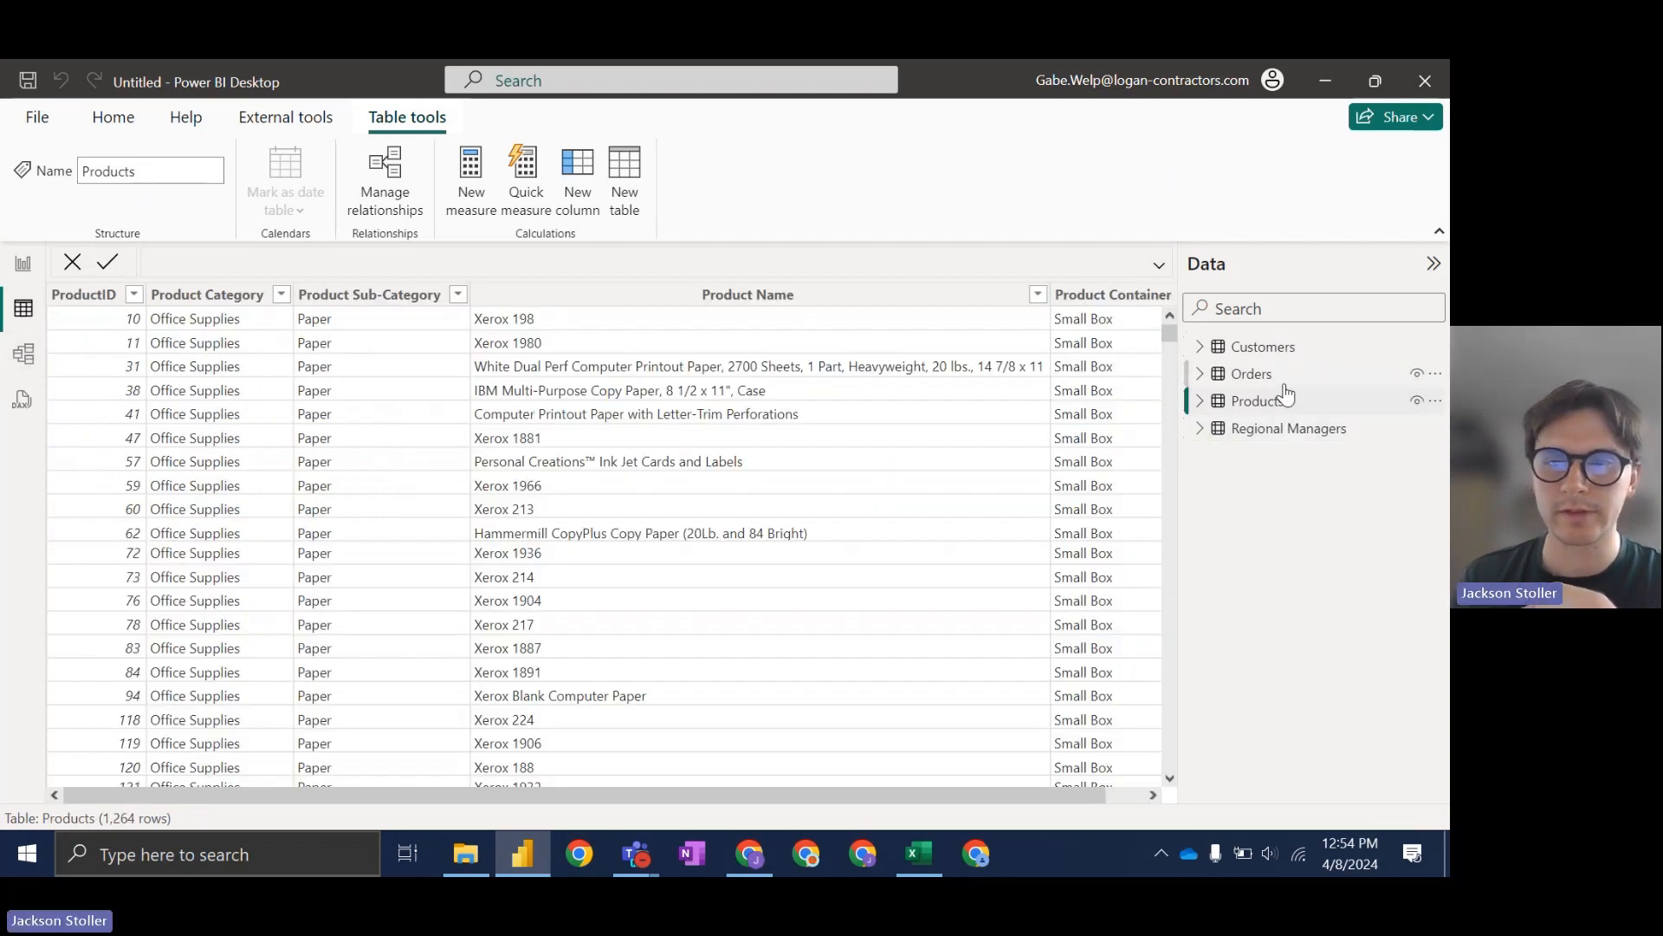
pyautogui.click(1256, 373)
pyautogui.click(1260, 347)
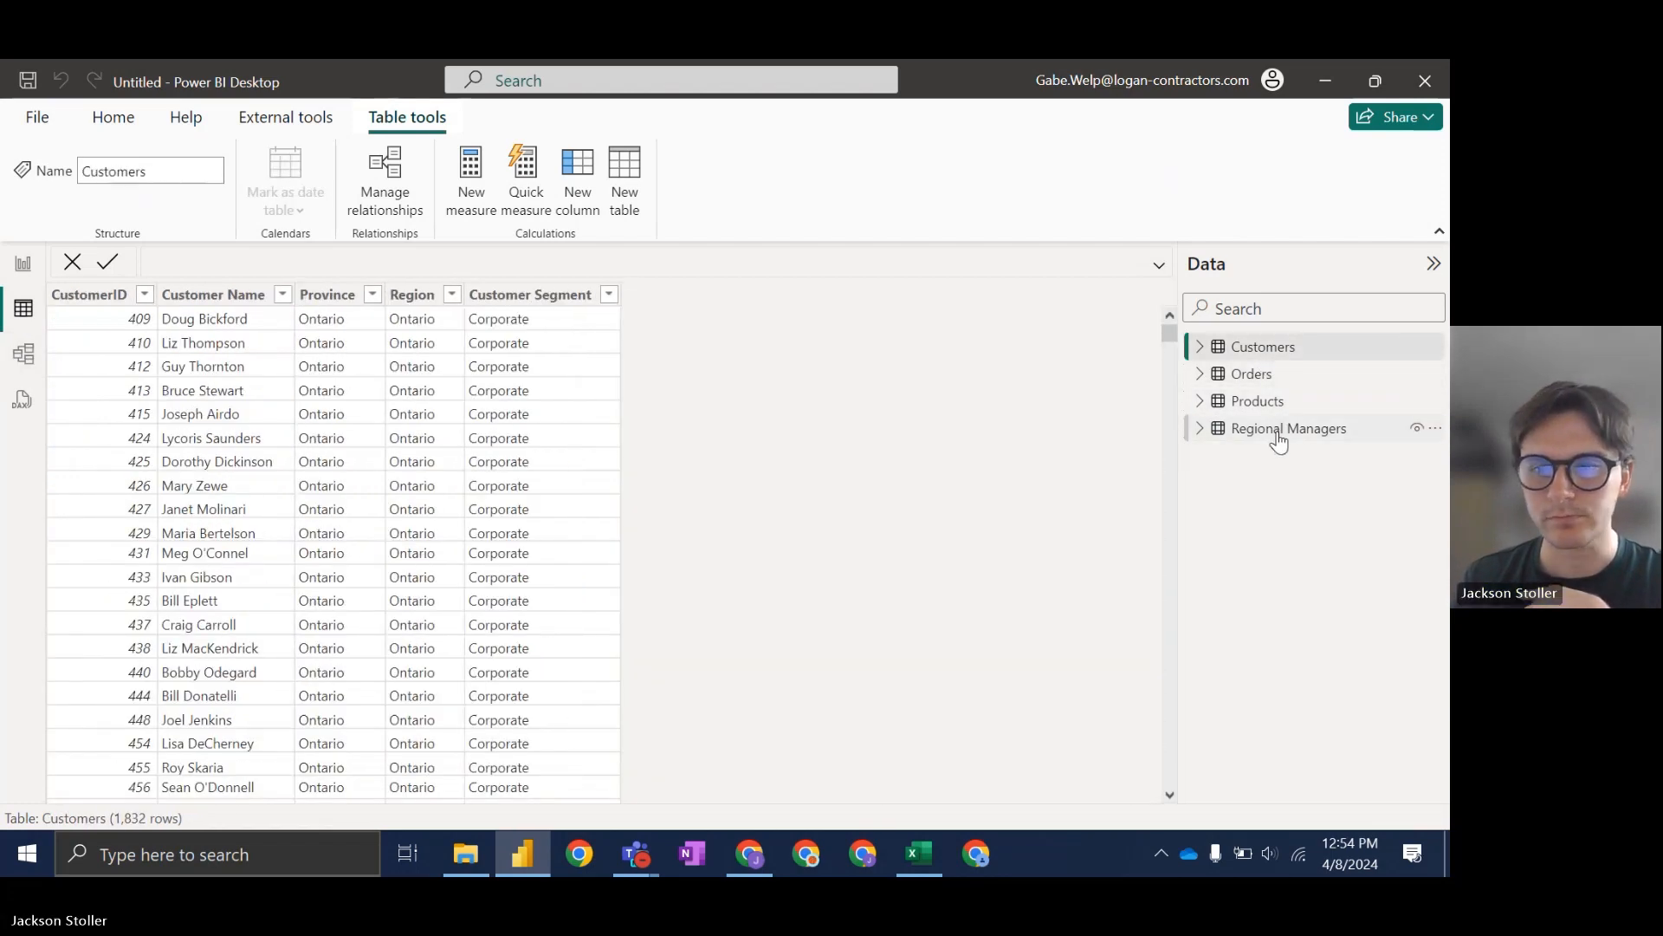
pyautogui.click(1282, 428)
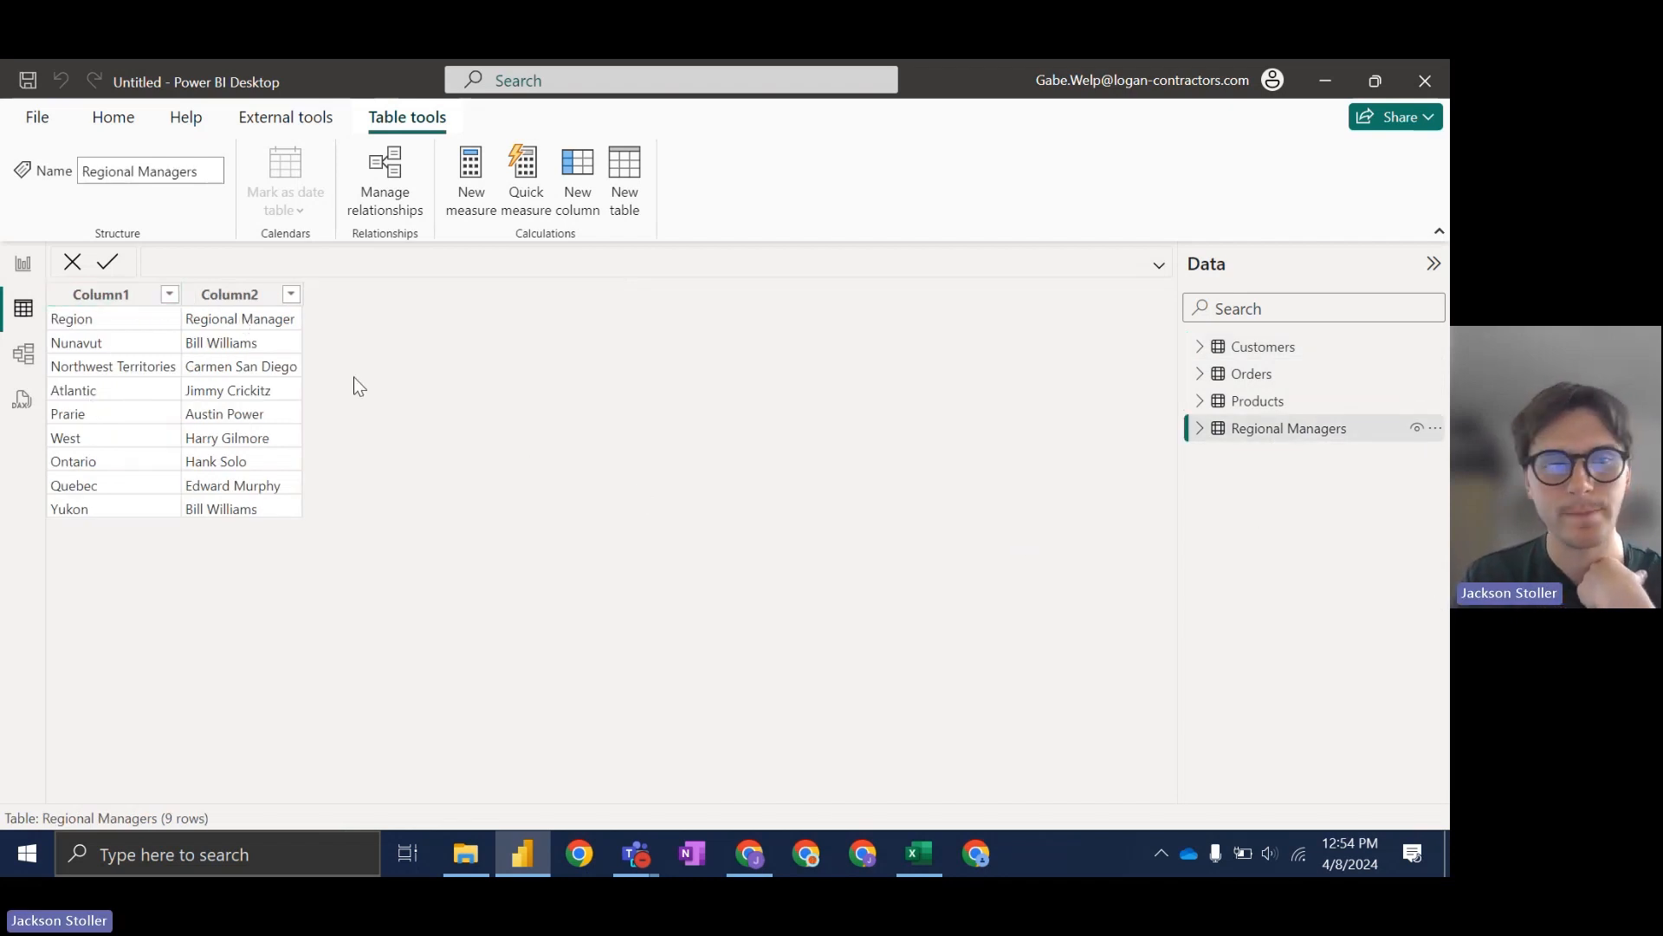
pyautogui.click(101, 297)
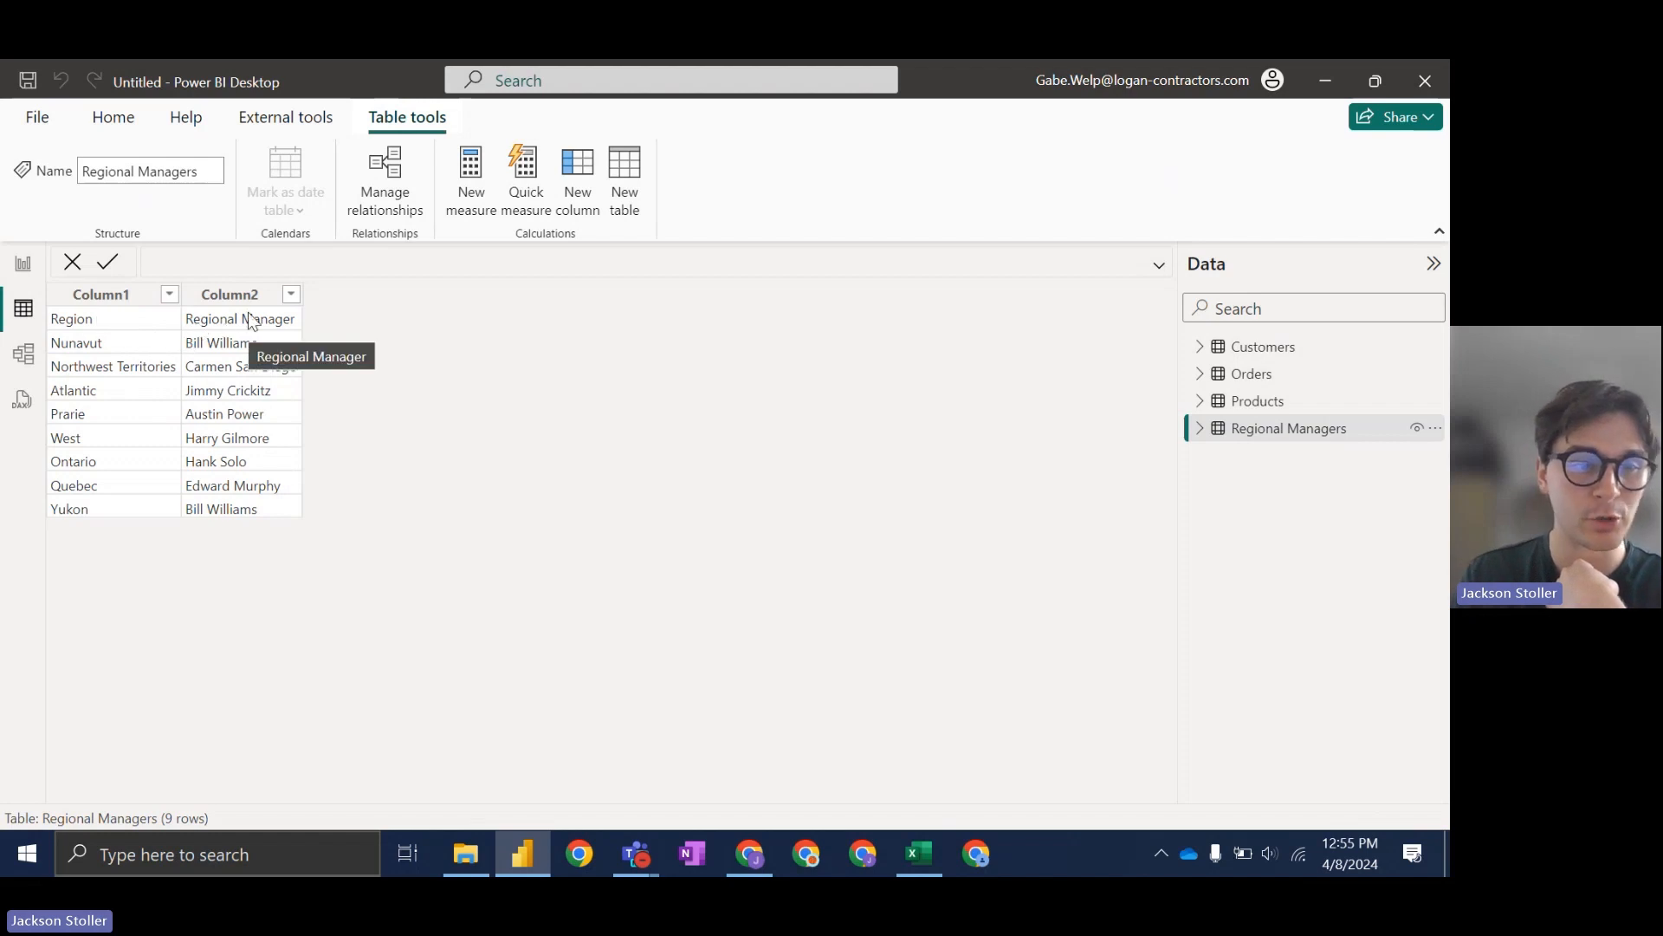
# Step: Edit the Regional Managers query to use its first row as headers (Region, Regional Manager), then apply
pyautogui.rightClick(1312, 435)
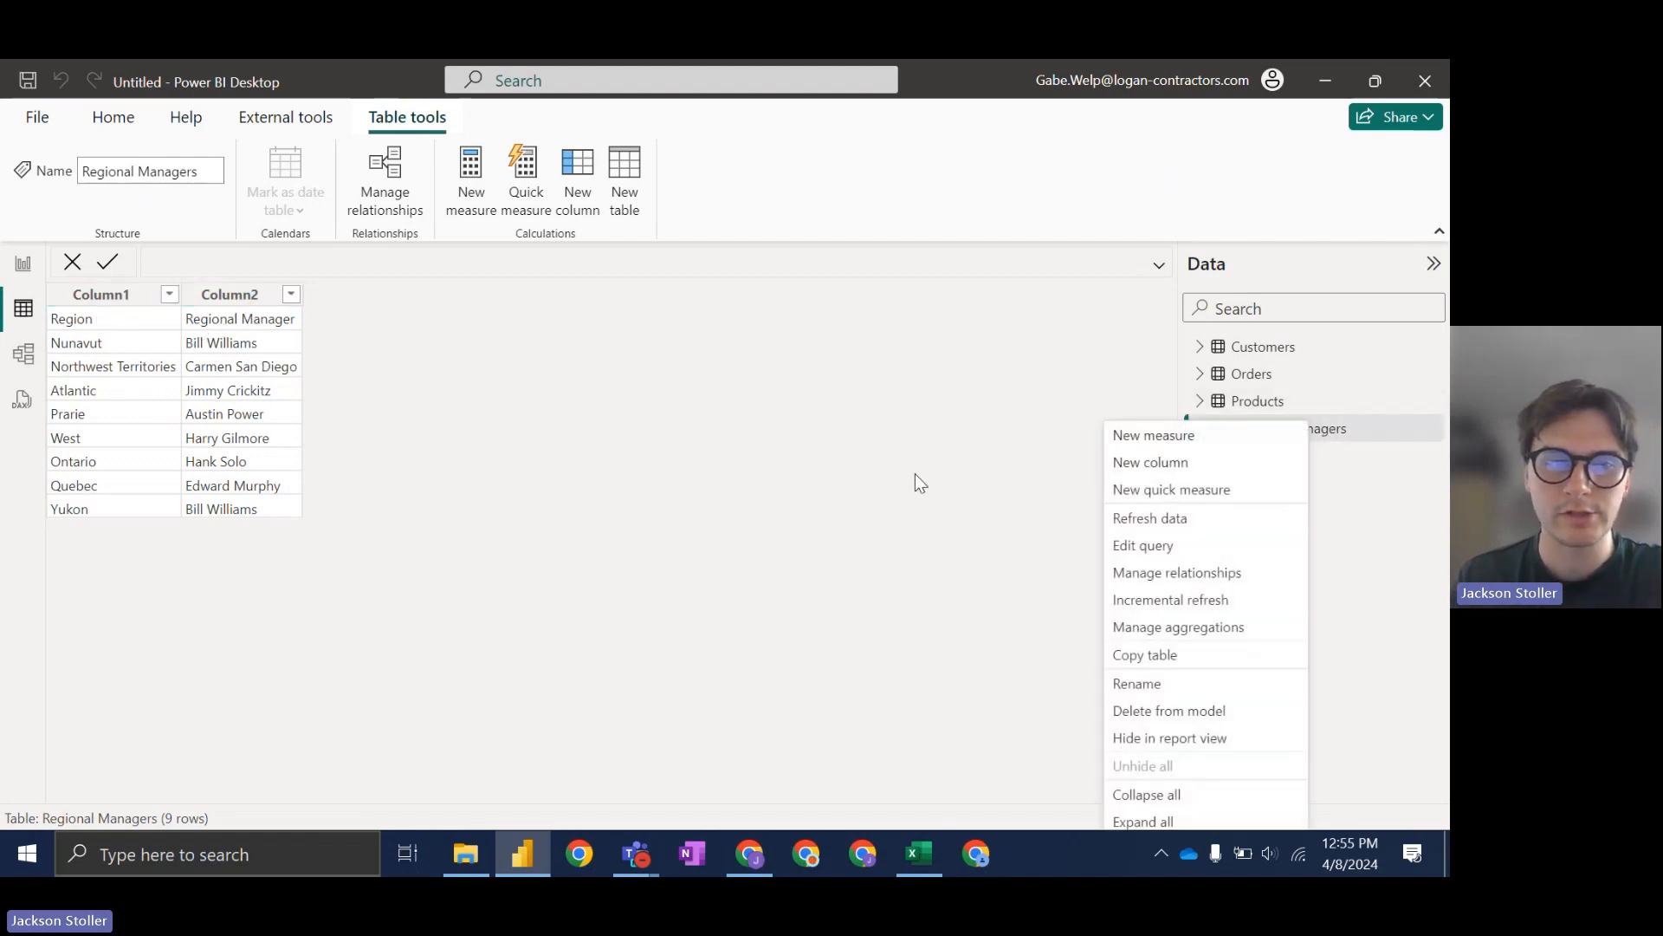
pyautogui.click(1314, 426)
pyautogui.rightClick(1301, 425)
pyautogui.click(1176, 549)
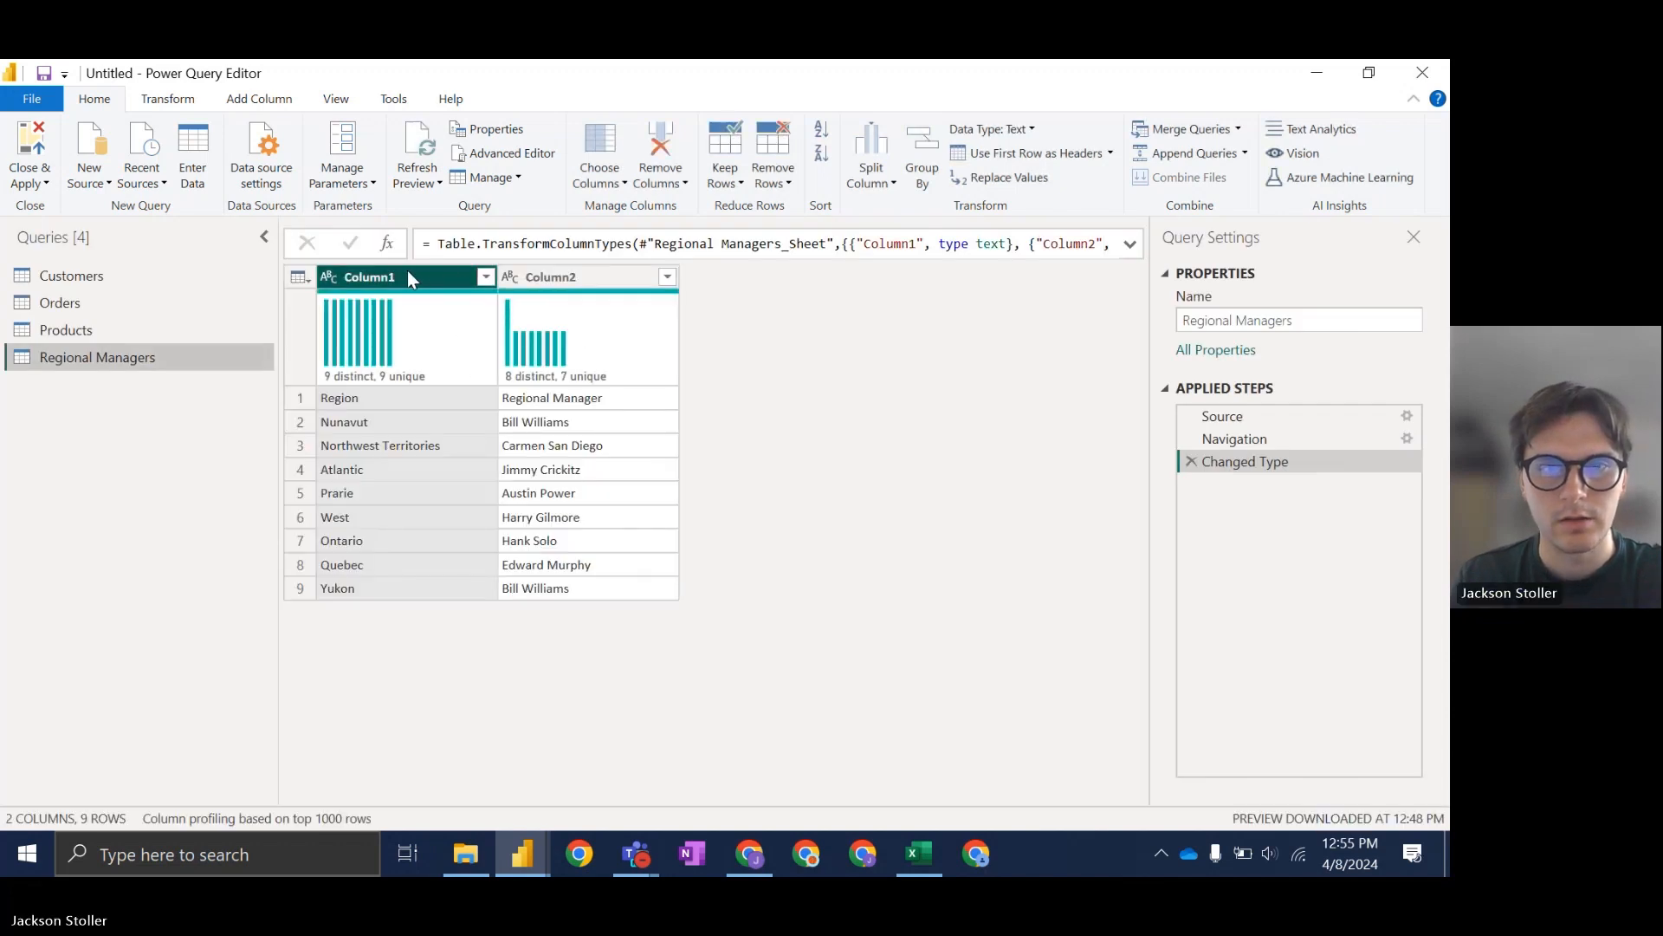
pyautogui.click(1077, 153)
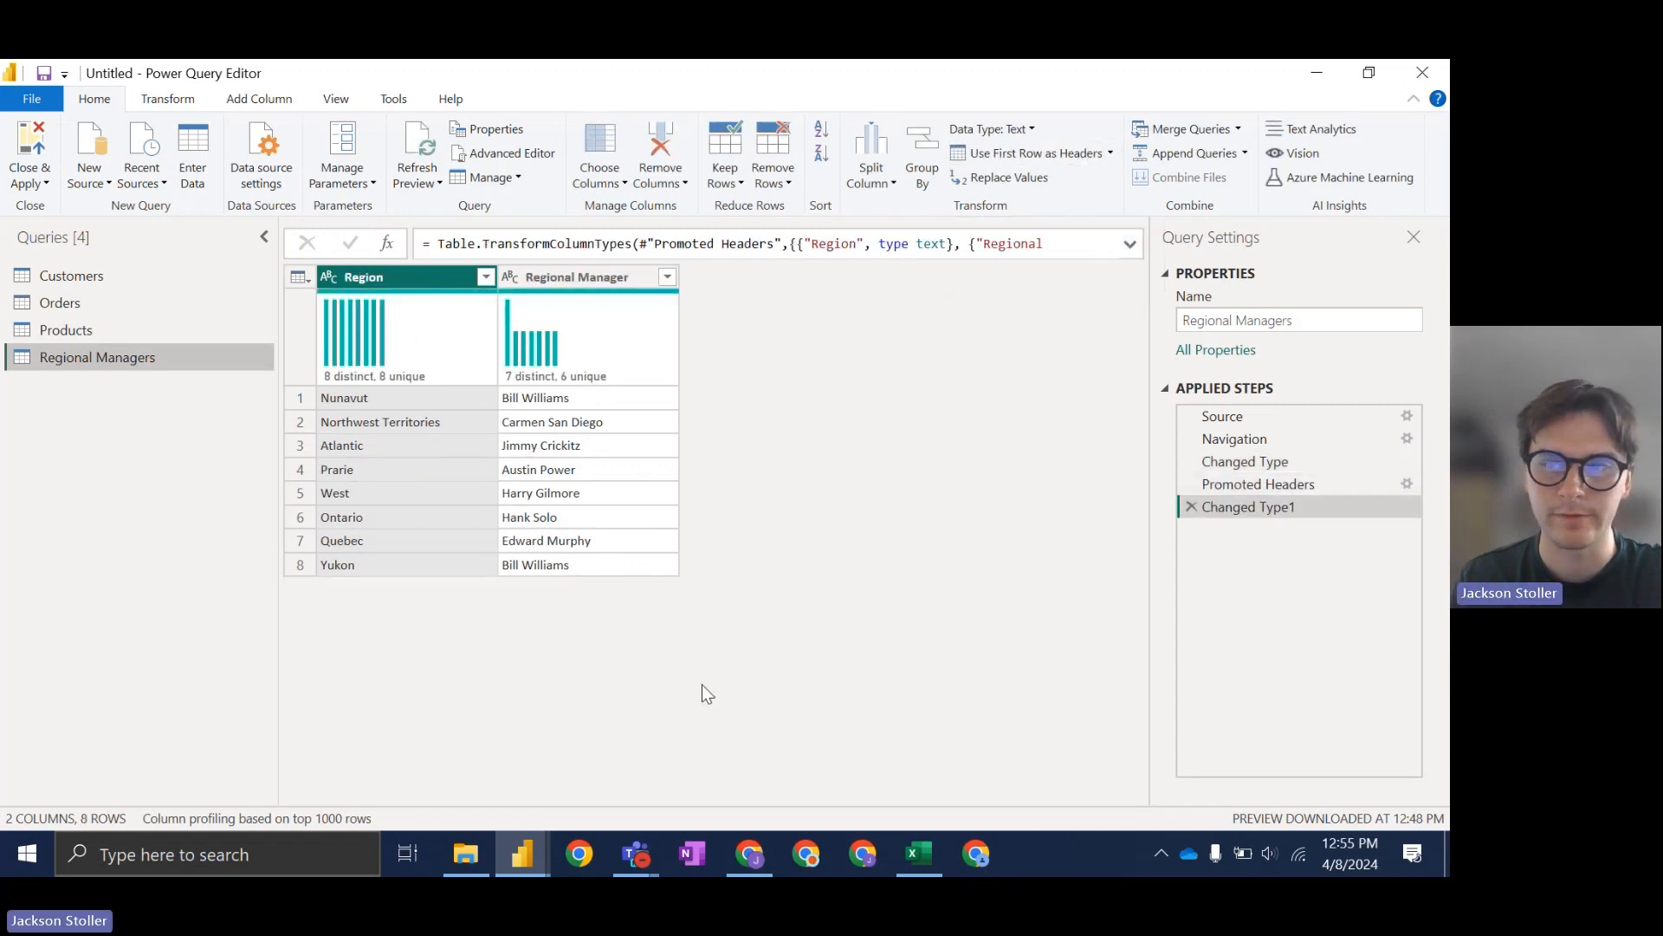
pyautogui.click(30, 143)
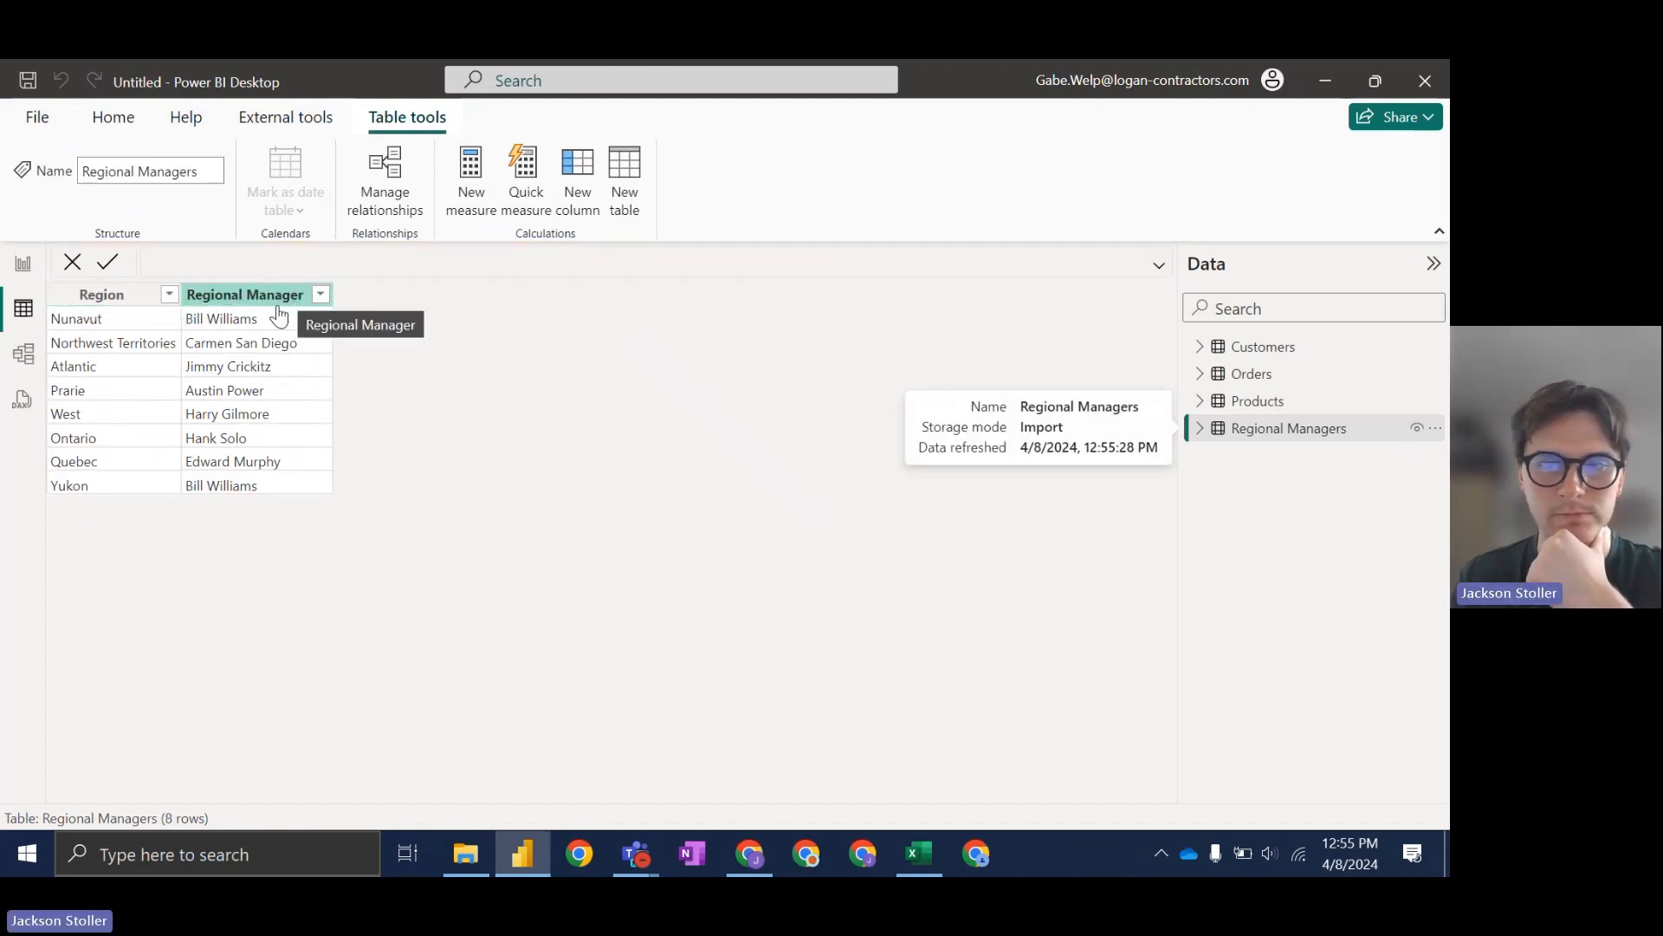
# Step: Rearrange the model diagram with Regional Managers at the top right and all four cards visible
pyautogui.click(23, 355)
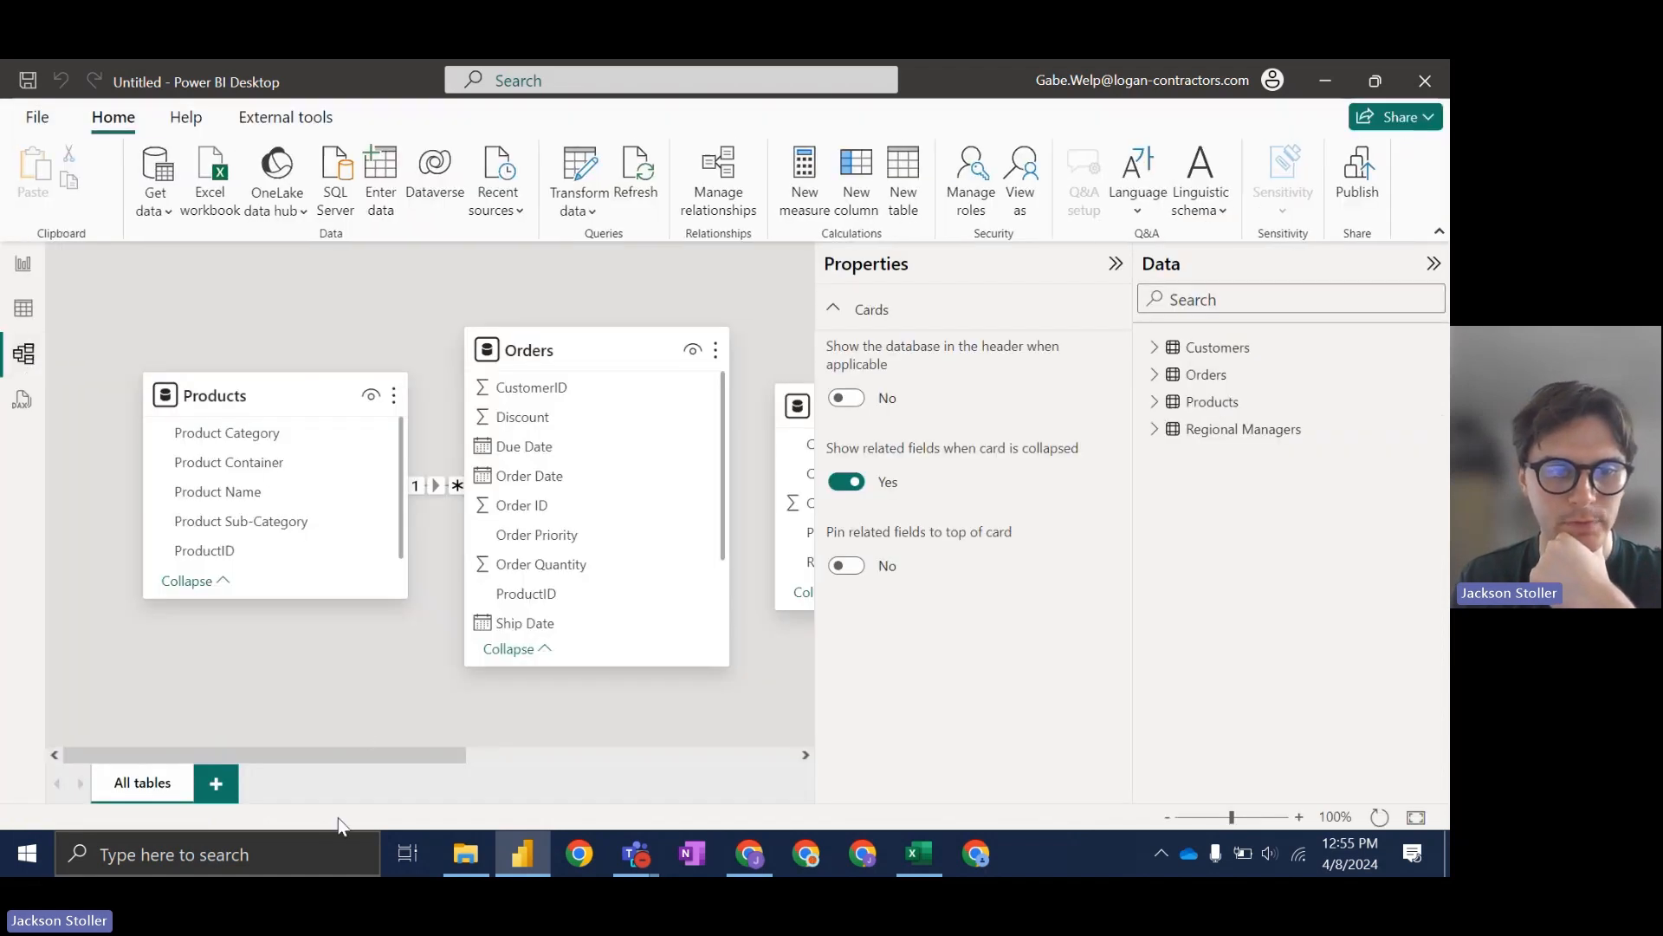
pyautogui.moveTo(379, 761); pyautogui.dragTo(575, 744)
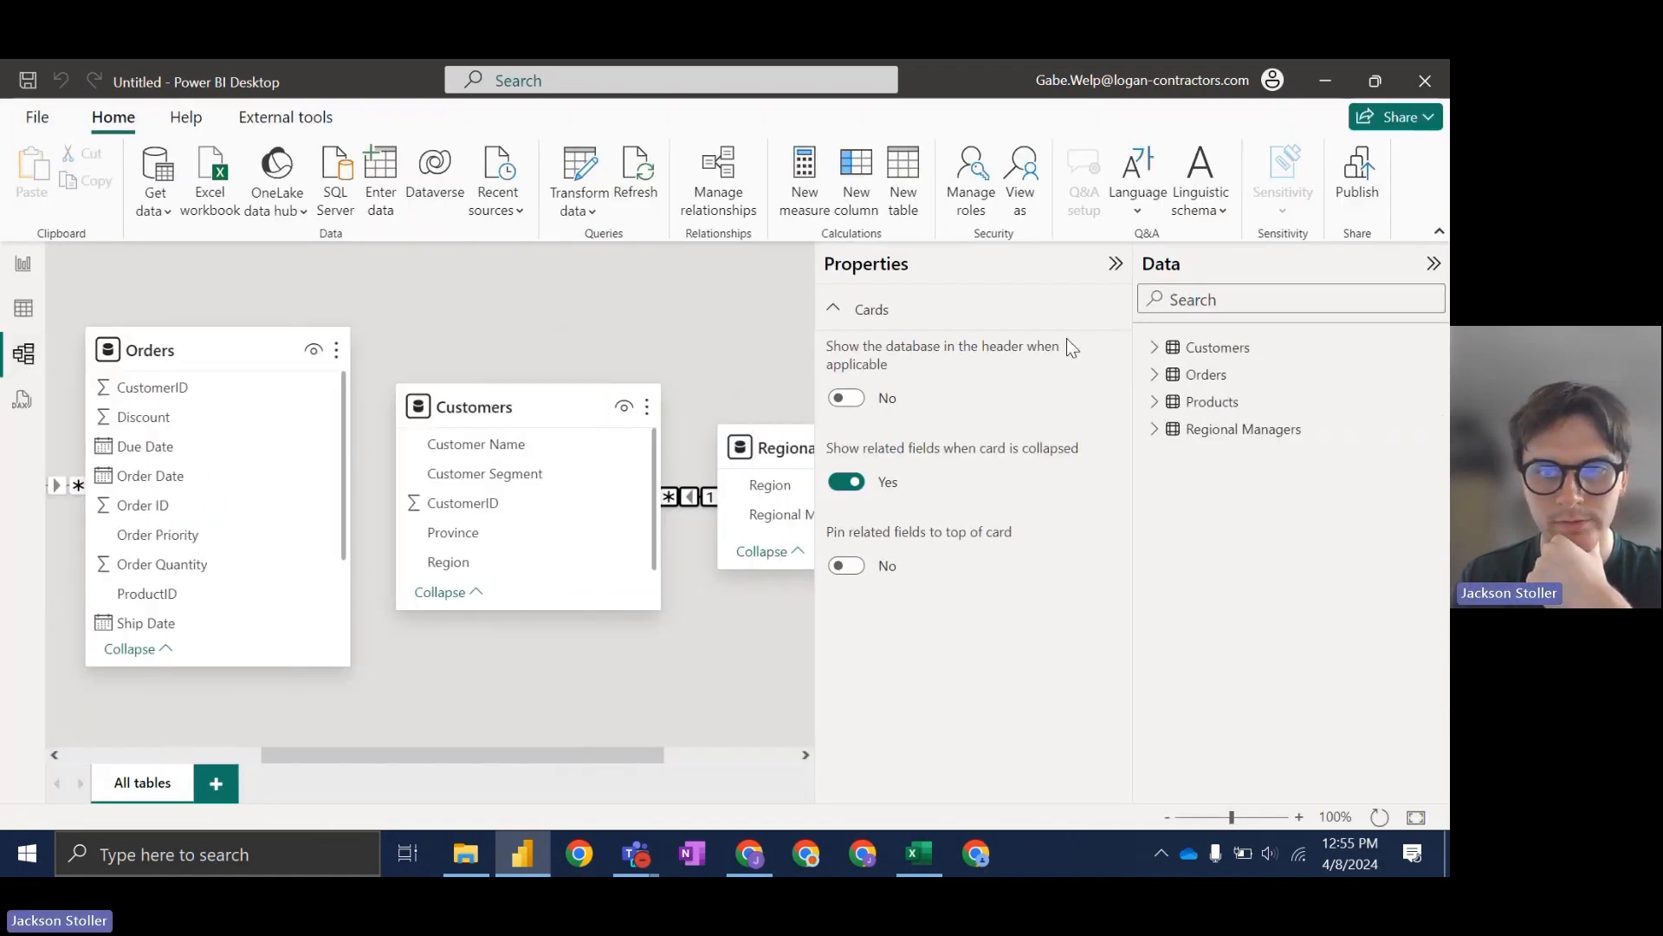
pyautogui.click(1114, 263)
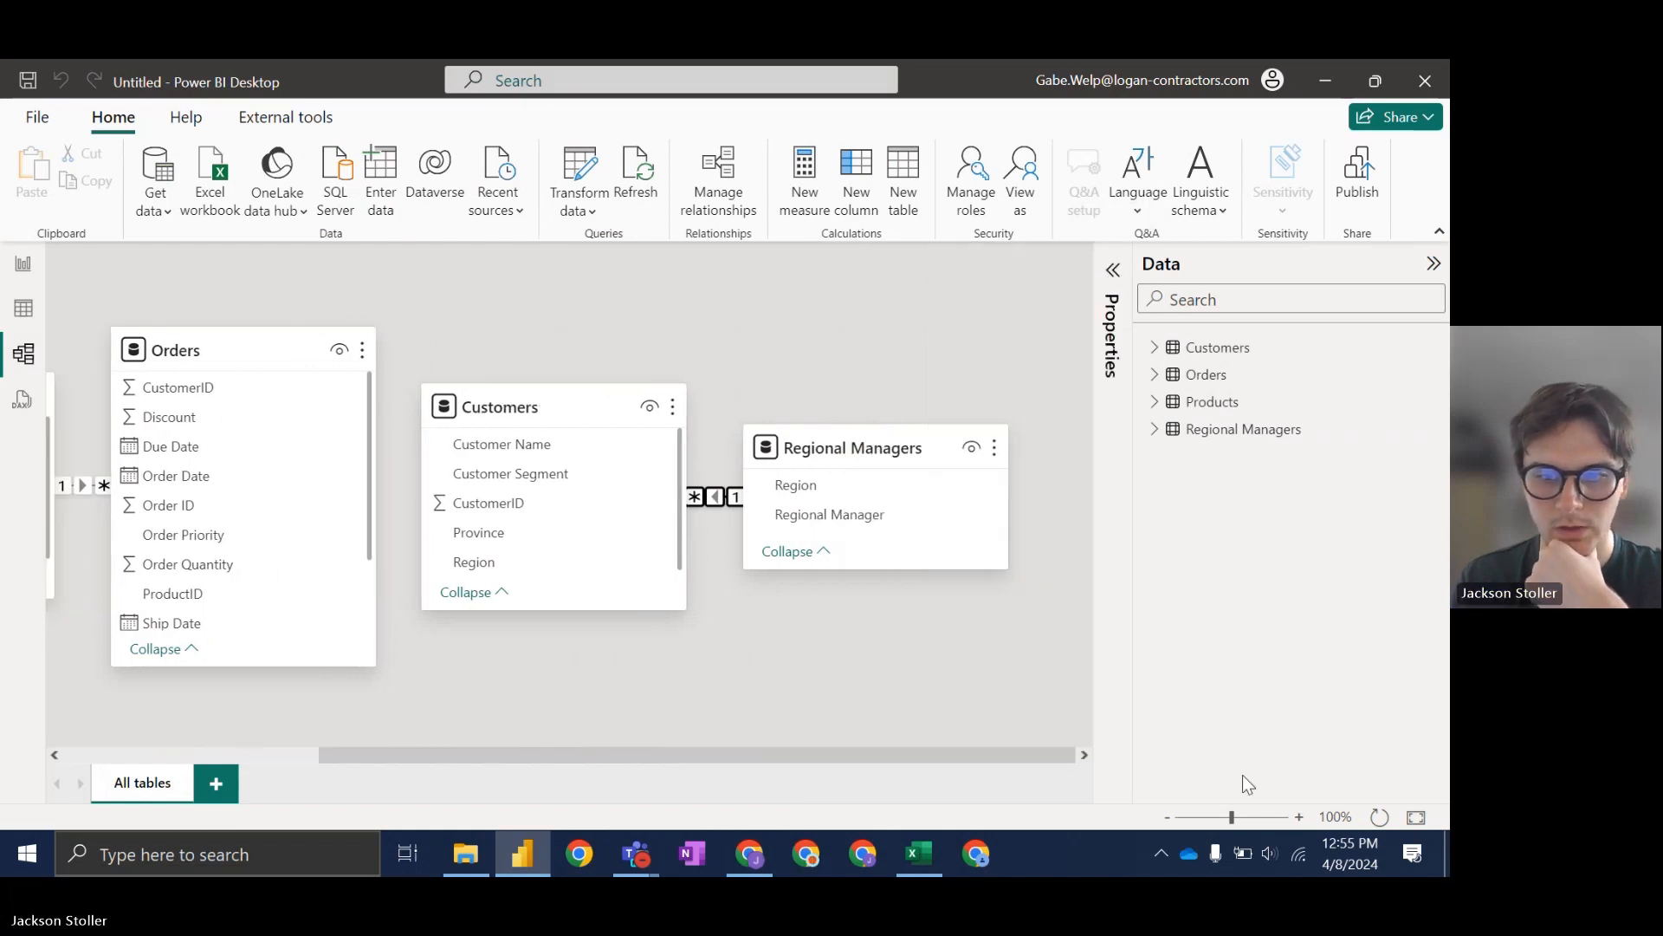
pyautogui.click(1168, 818)
pyautogui.click(1169, 818)
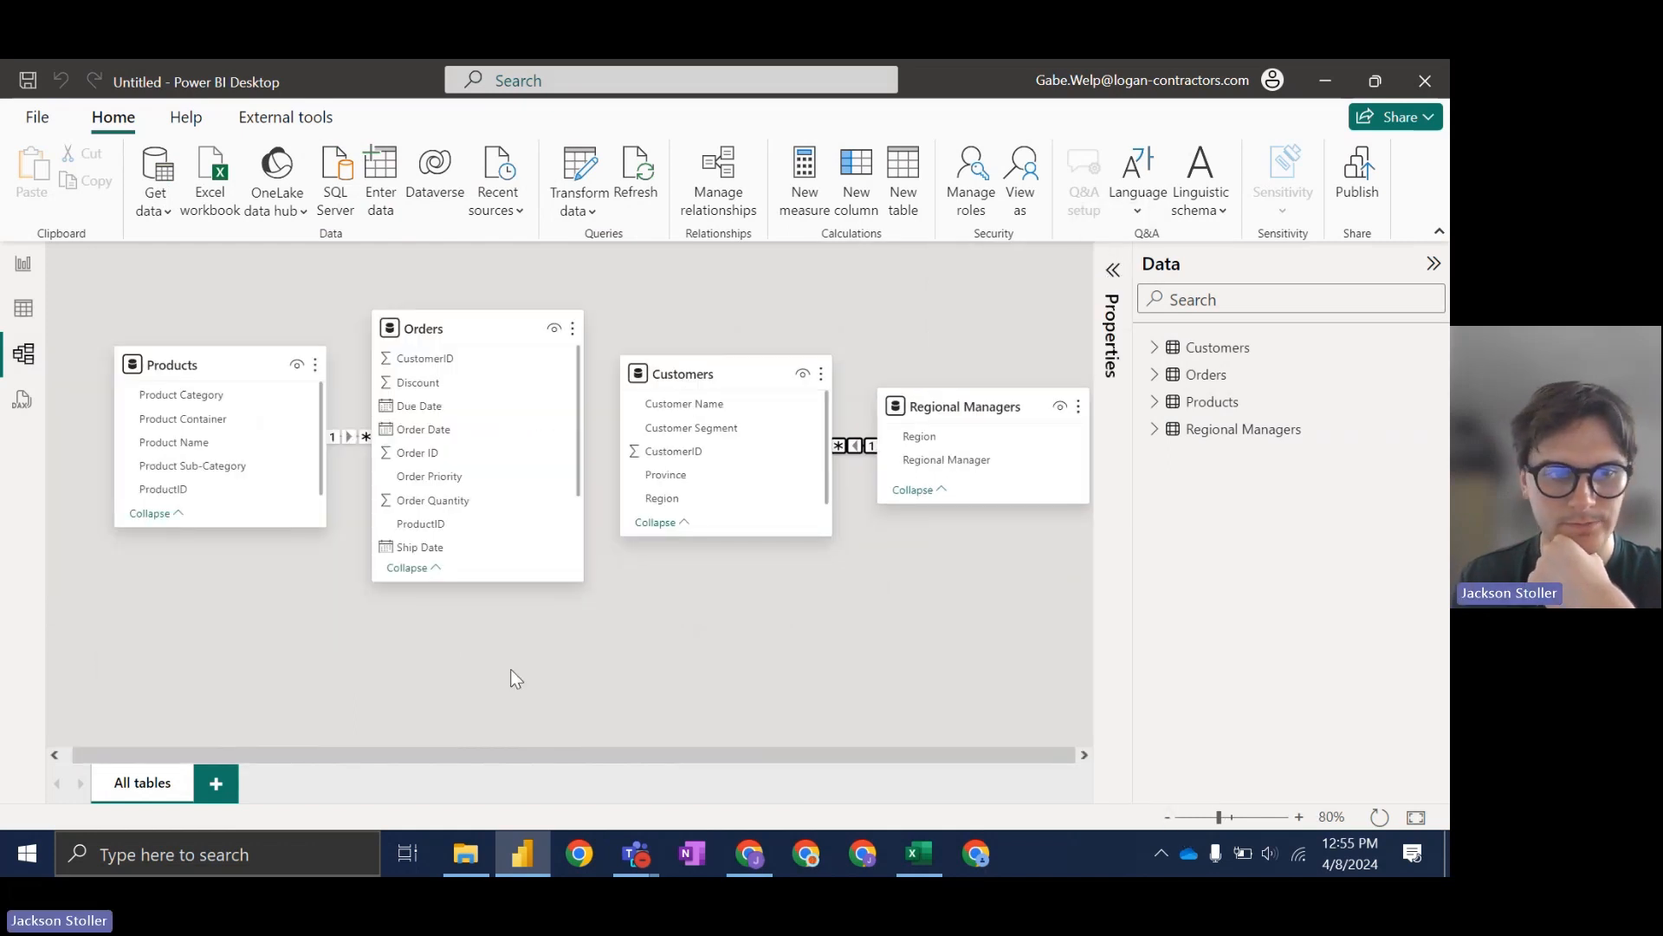
pyautogui.moveTo(200, 371); pyautogui.dragTo(191, 365)
pyautogui.moveTo(483, 311); pyautogui.dragTo(497, 331)
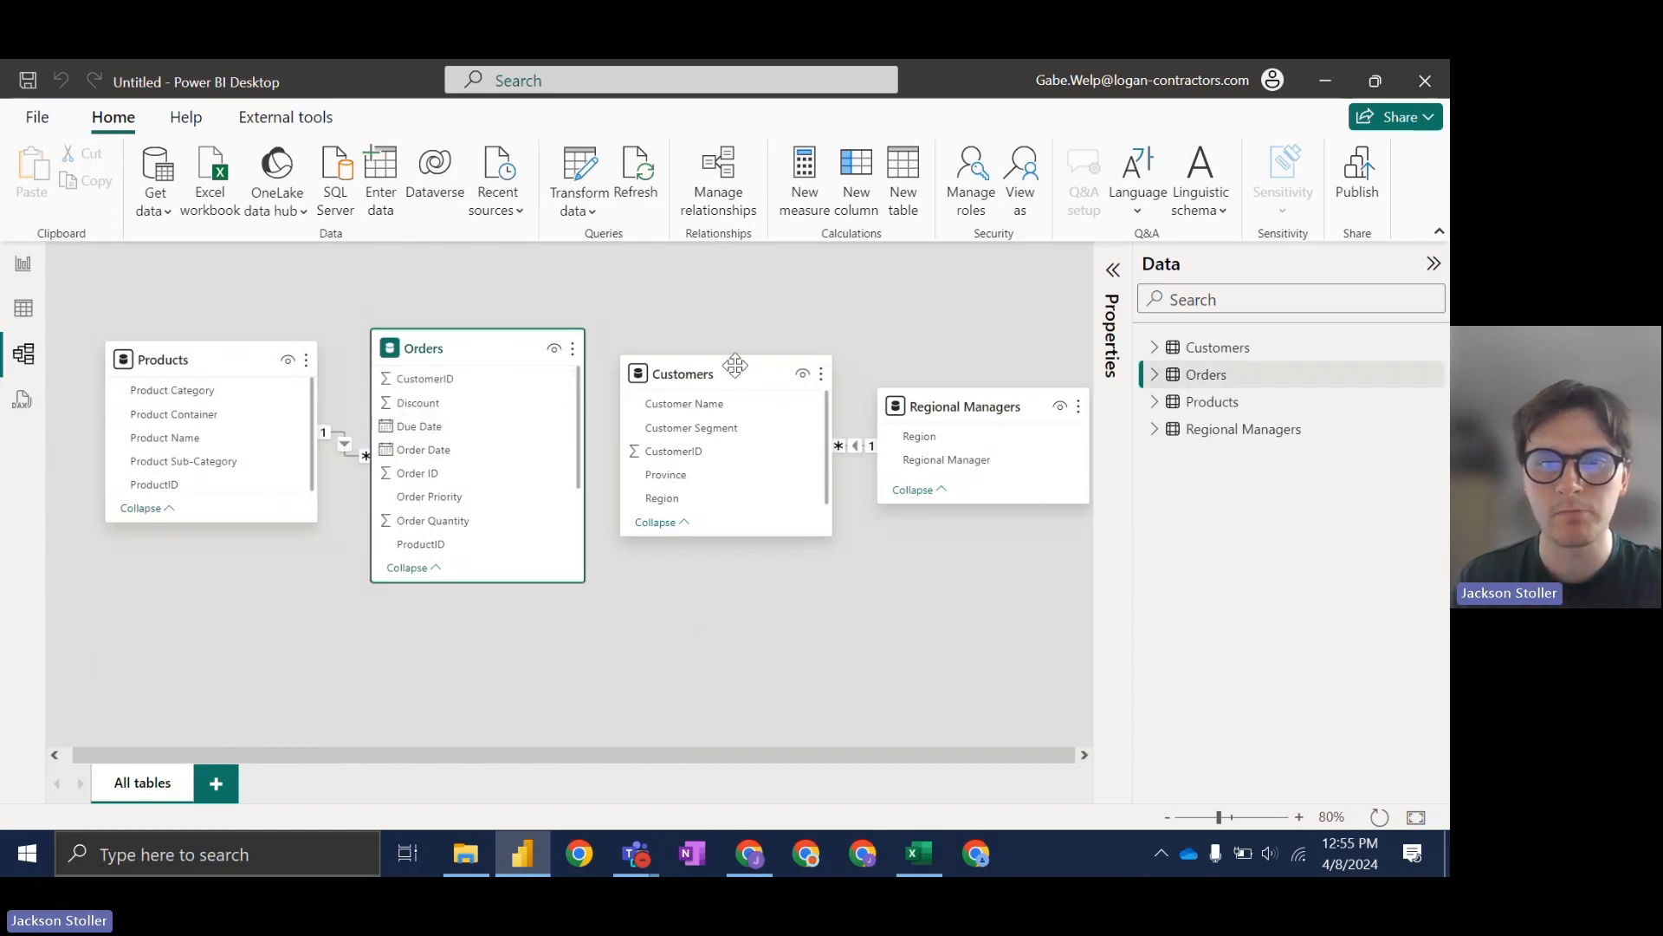
pyautogui.moveTo(972, 401); pyautogui.dragTo(991, 334)
pyautogui.moveTo(719, 385); pyautogui.dragTo(714, 407)
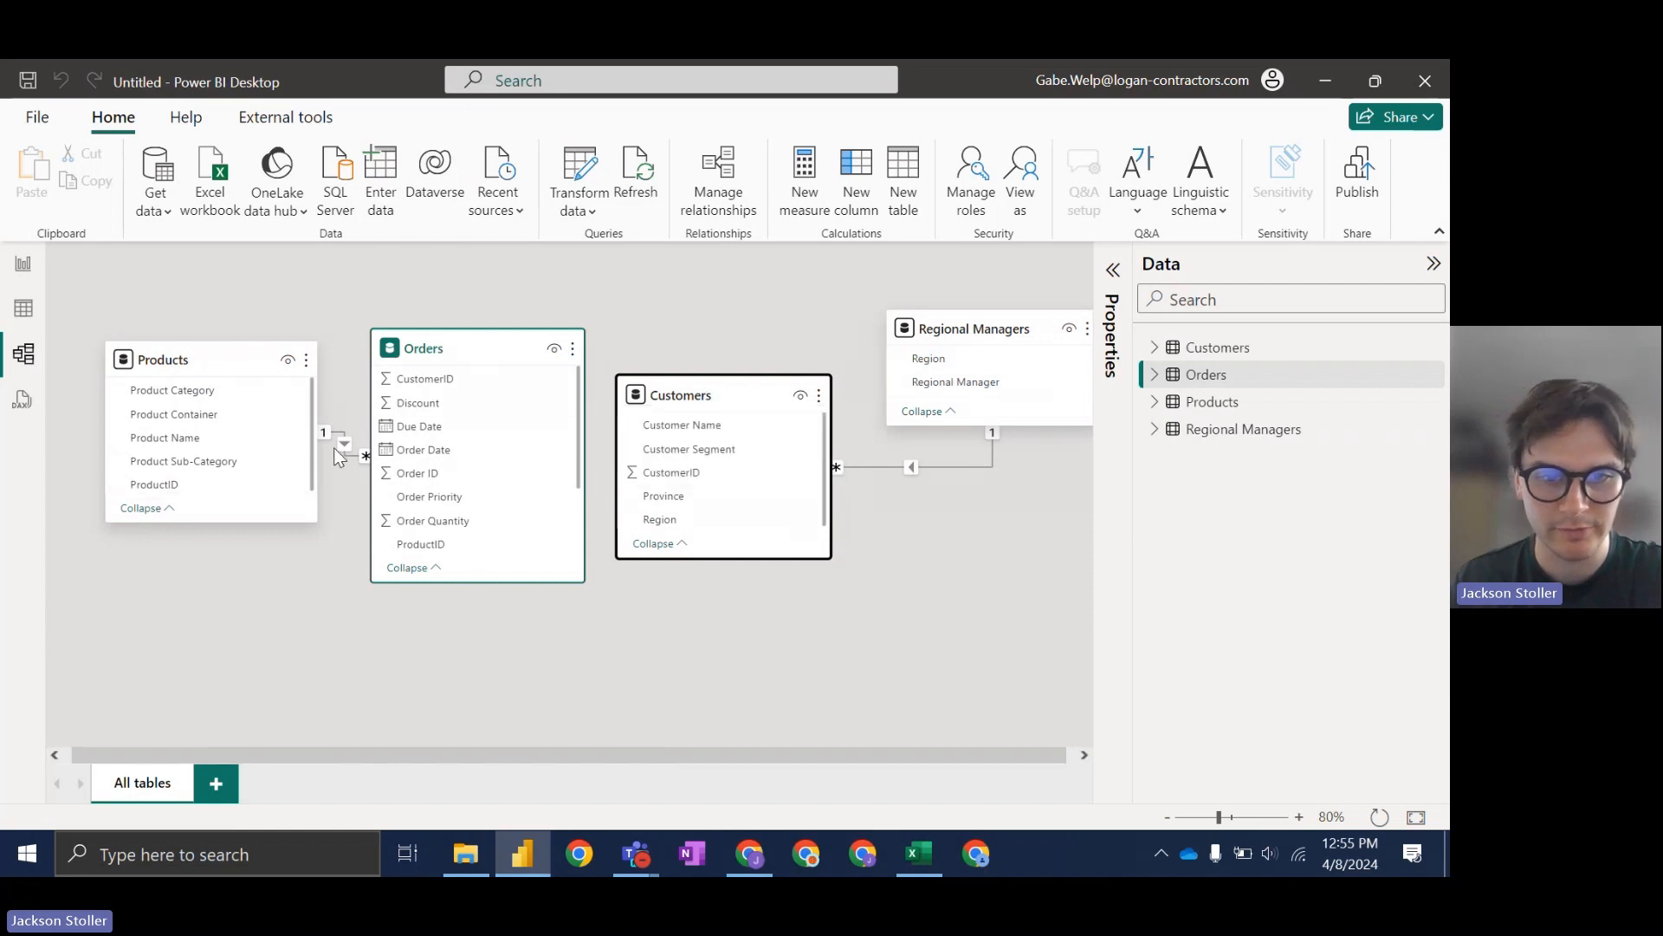
# Step: Delete the Customers–Regional Managers and Products–Orders relationships
pyautogui.click(944, 466)
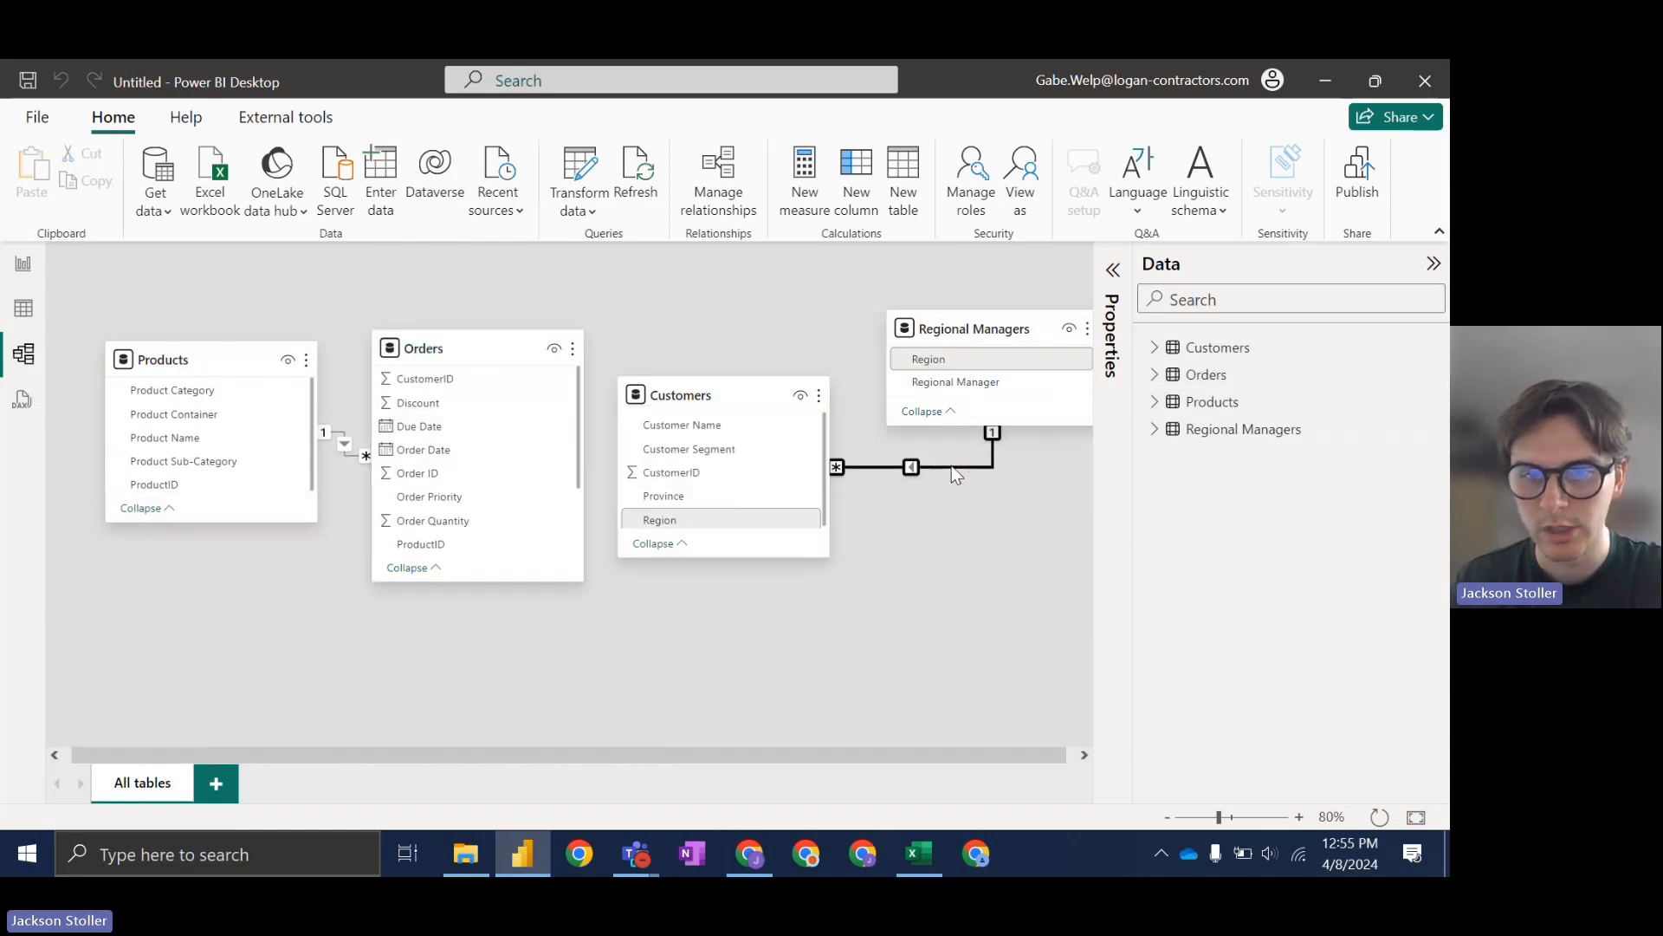
pyautogui.rightClick(952, 466)
pyautogui.click(980, 481)
pyautogui.click(867, 523)
pyautogui.click(347, 444)
pyautogui.rightClick(347, 444)
pyautogui.click(371, 442)
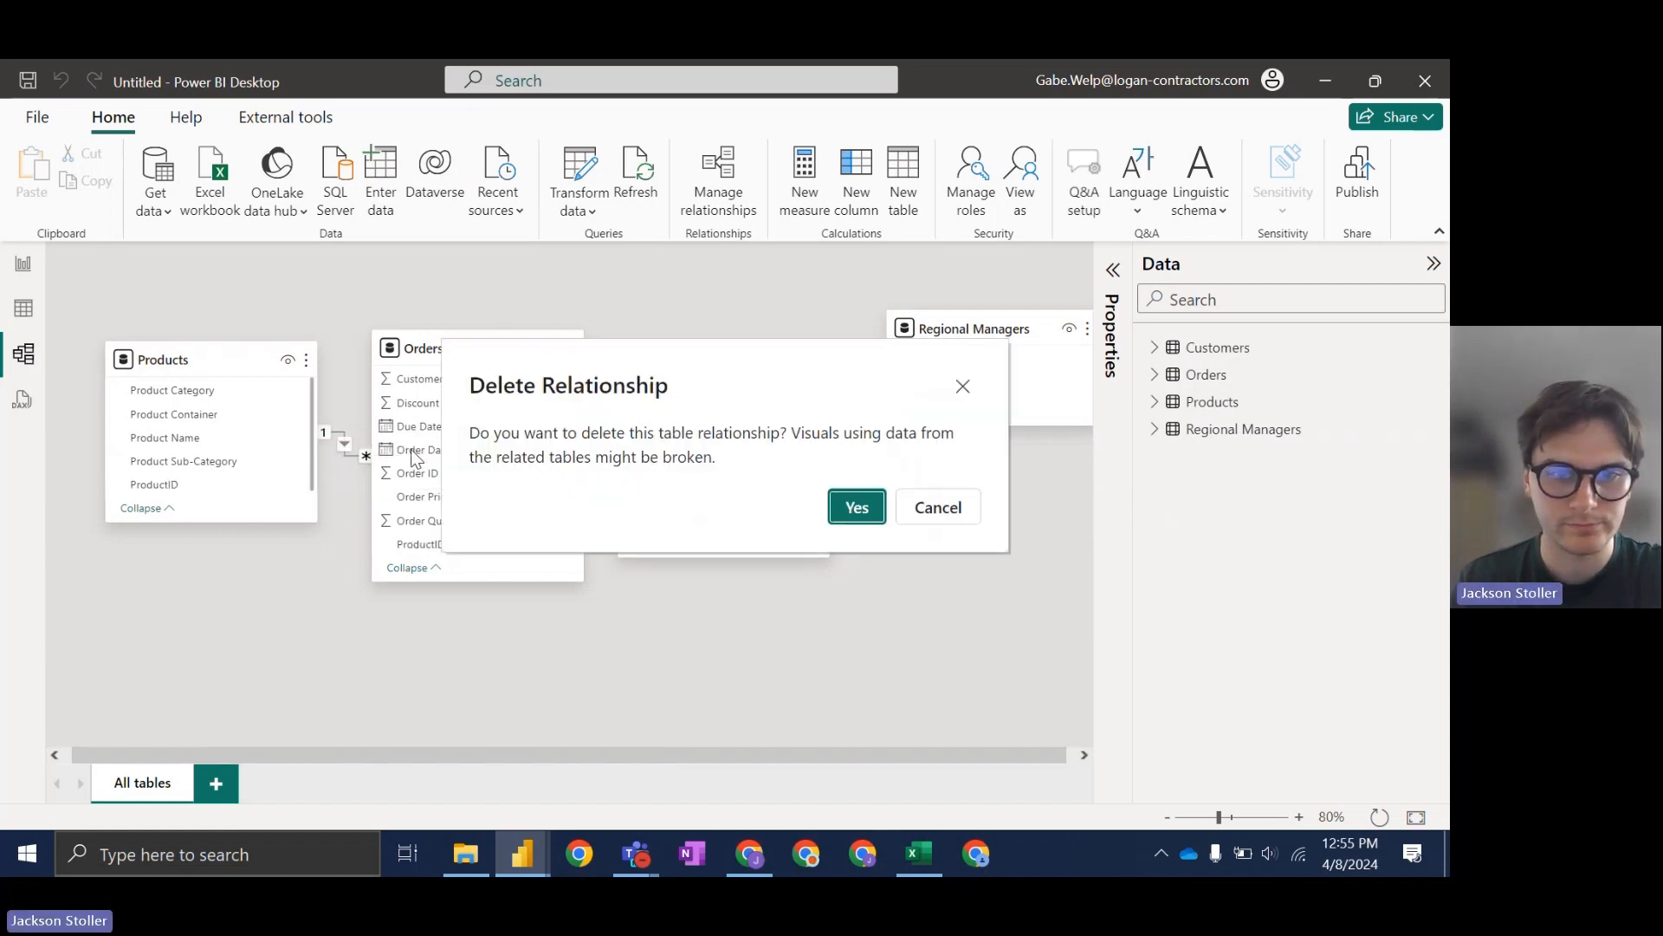
pyautogui.click(847, 512)
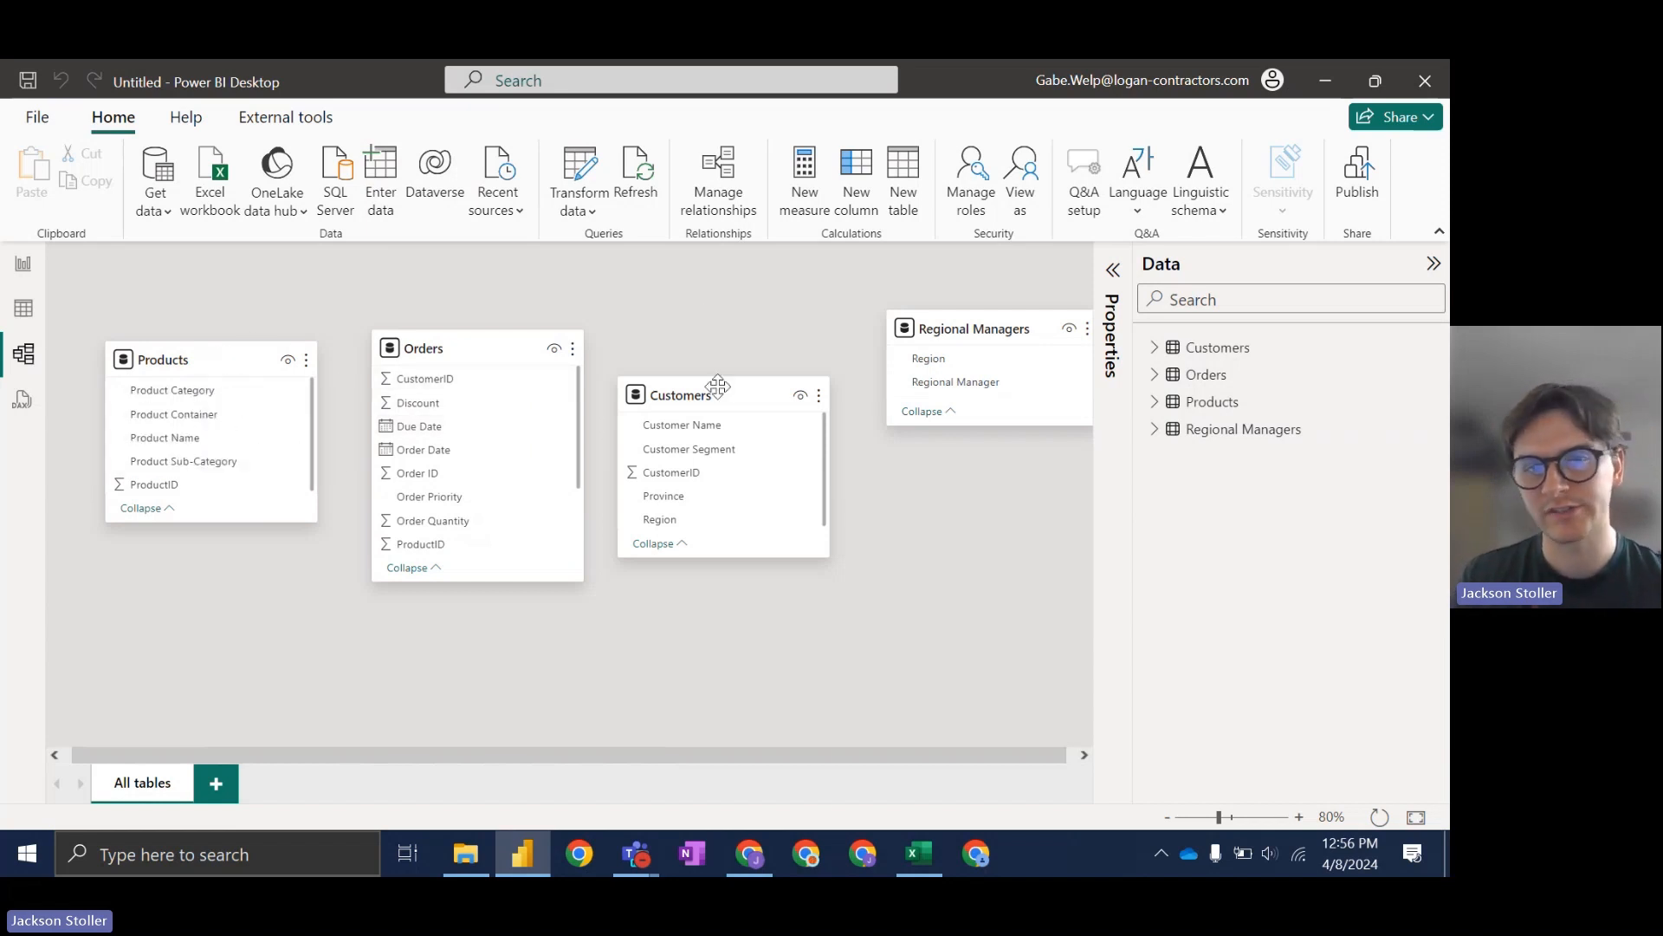
# Step: Shift the Regional Managers card slightly left and open Manage relationships
pyautogui.moveTo(975, 331); pyautogui.dragTo(956, 337)
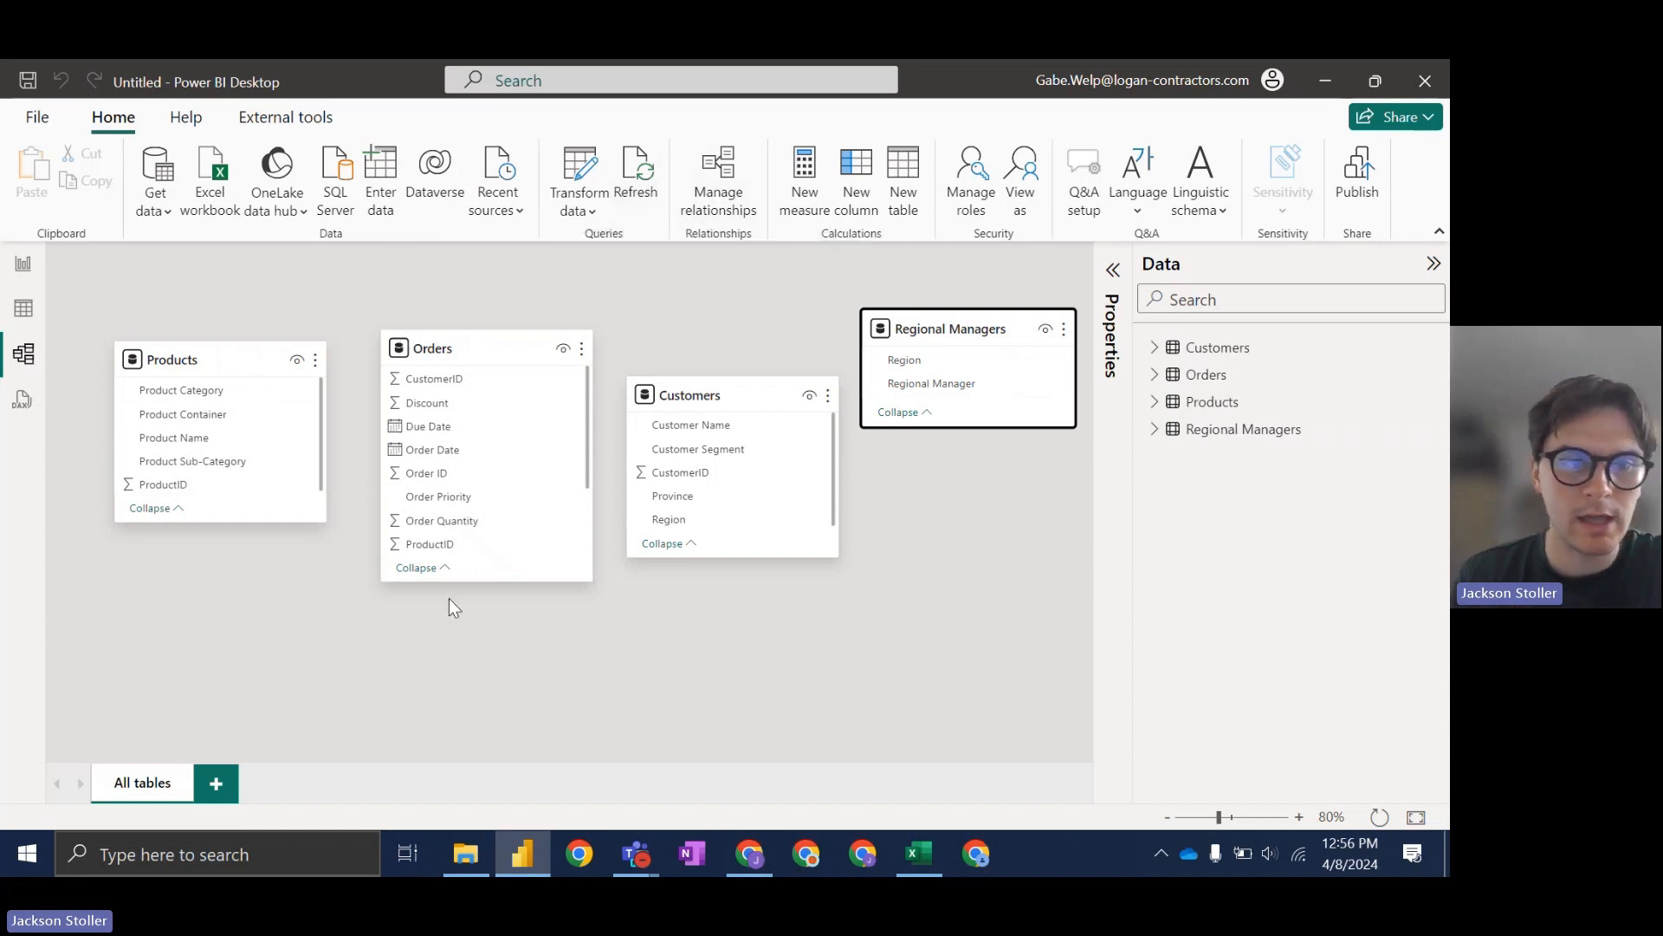
pyautogui.click(732, 199)
# Step: Start a new relationship between Orders and Products, matching Products on ProductID
pyautogui.click(368, 643)
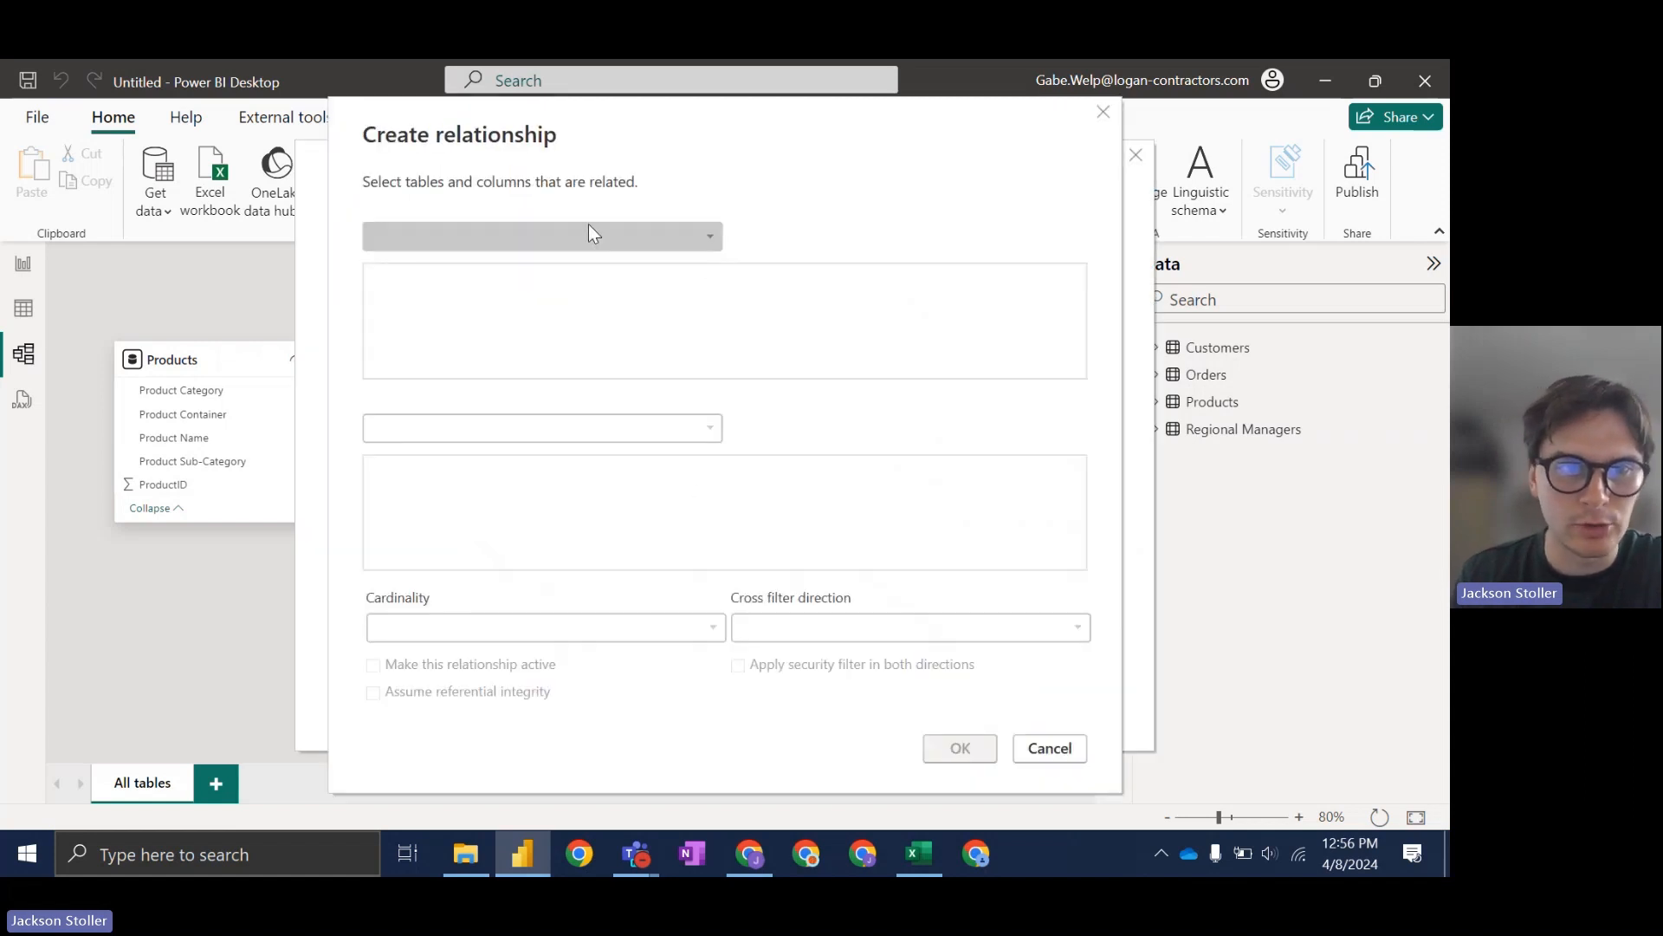
pyautogui.click(709, 236)
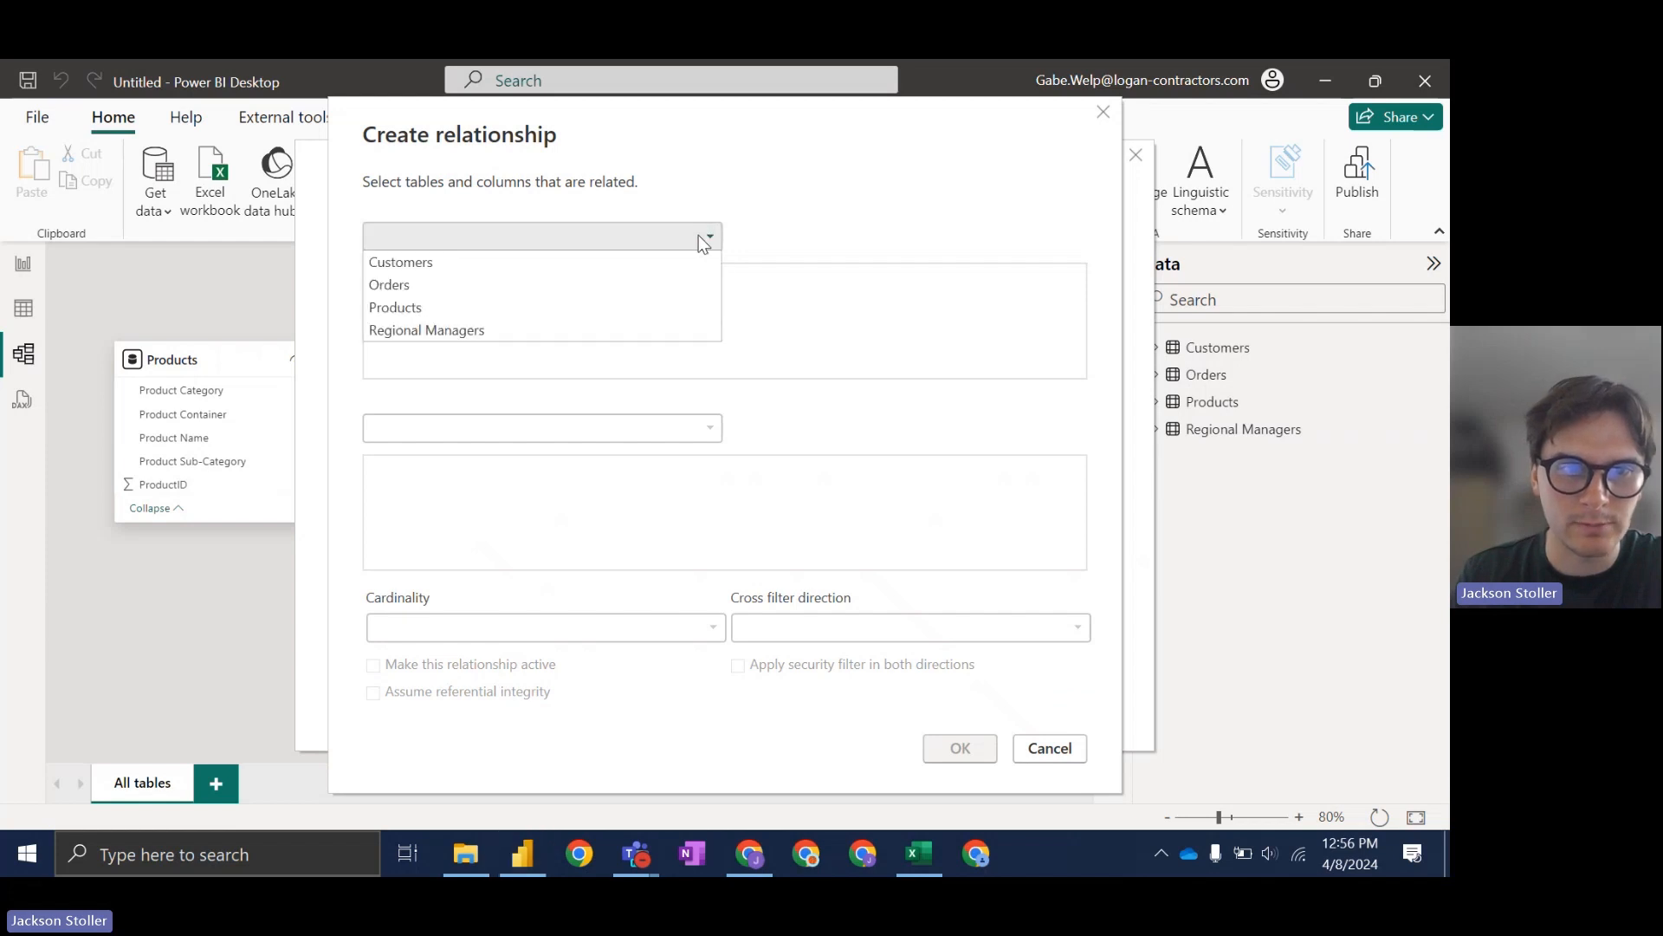
pyautogui.click(421, 289)
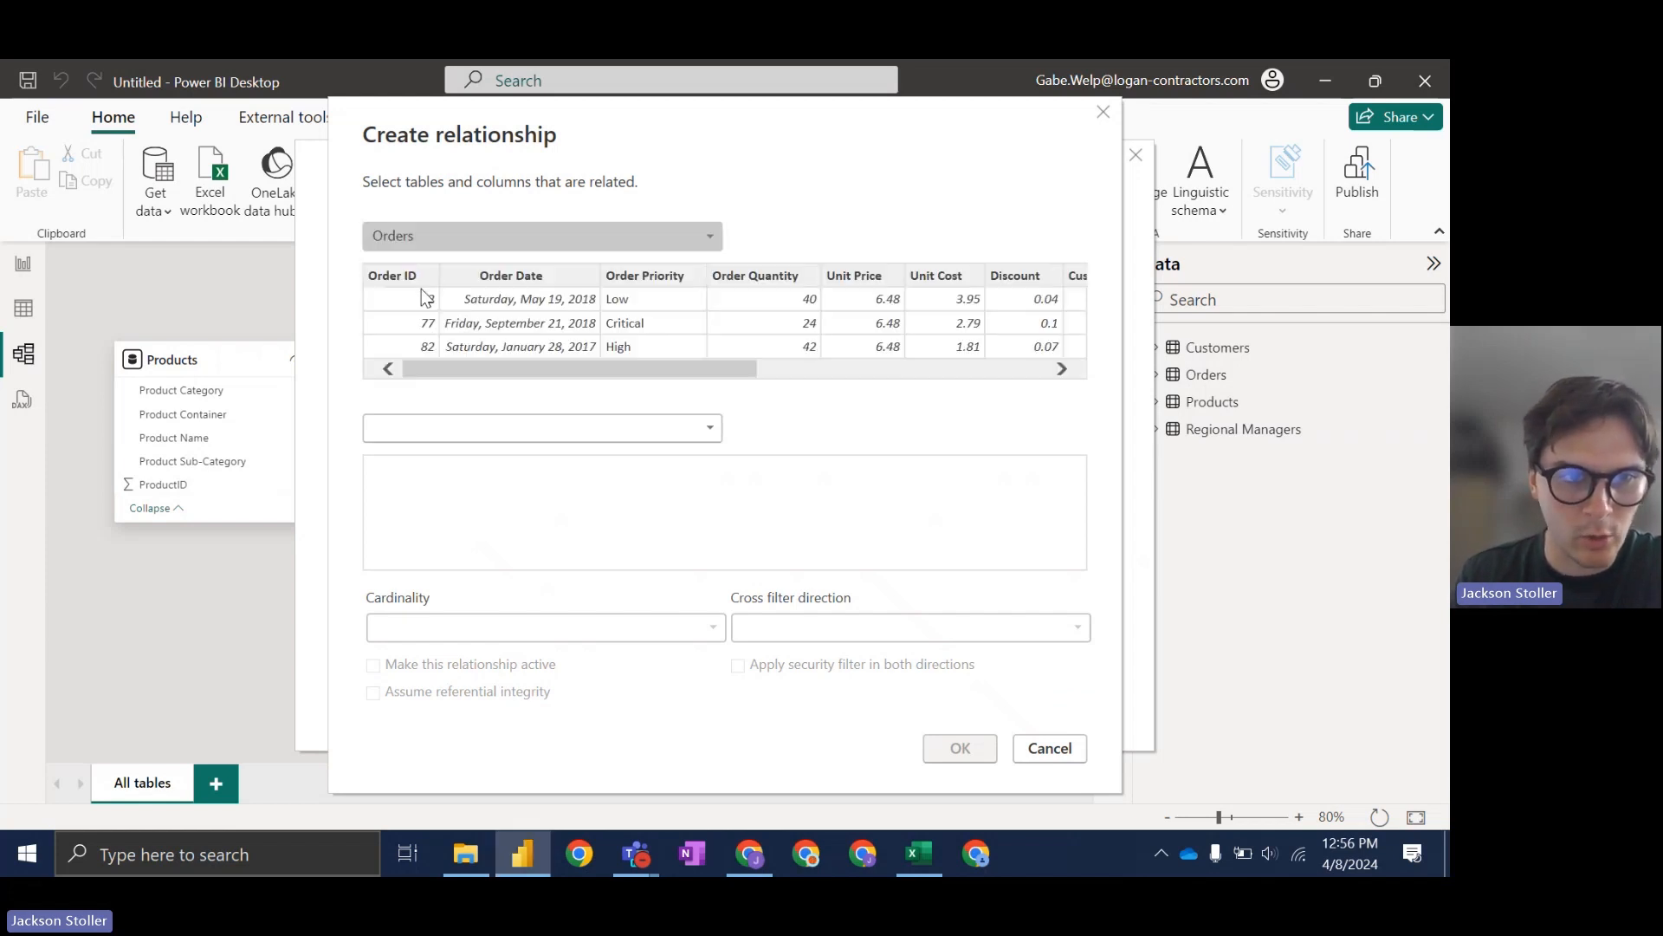
pyautogui.click(544, 439)
pyautogui.click(435, 473)
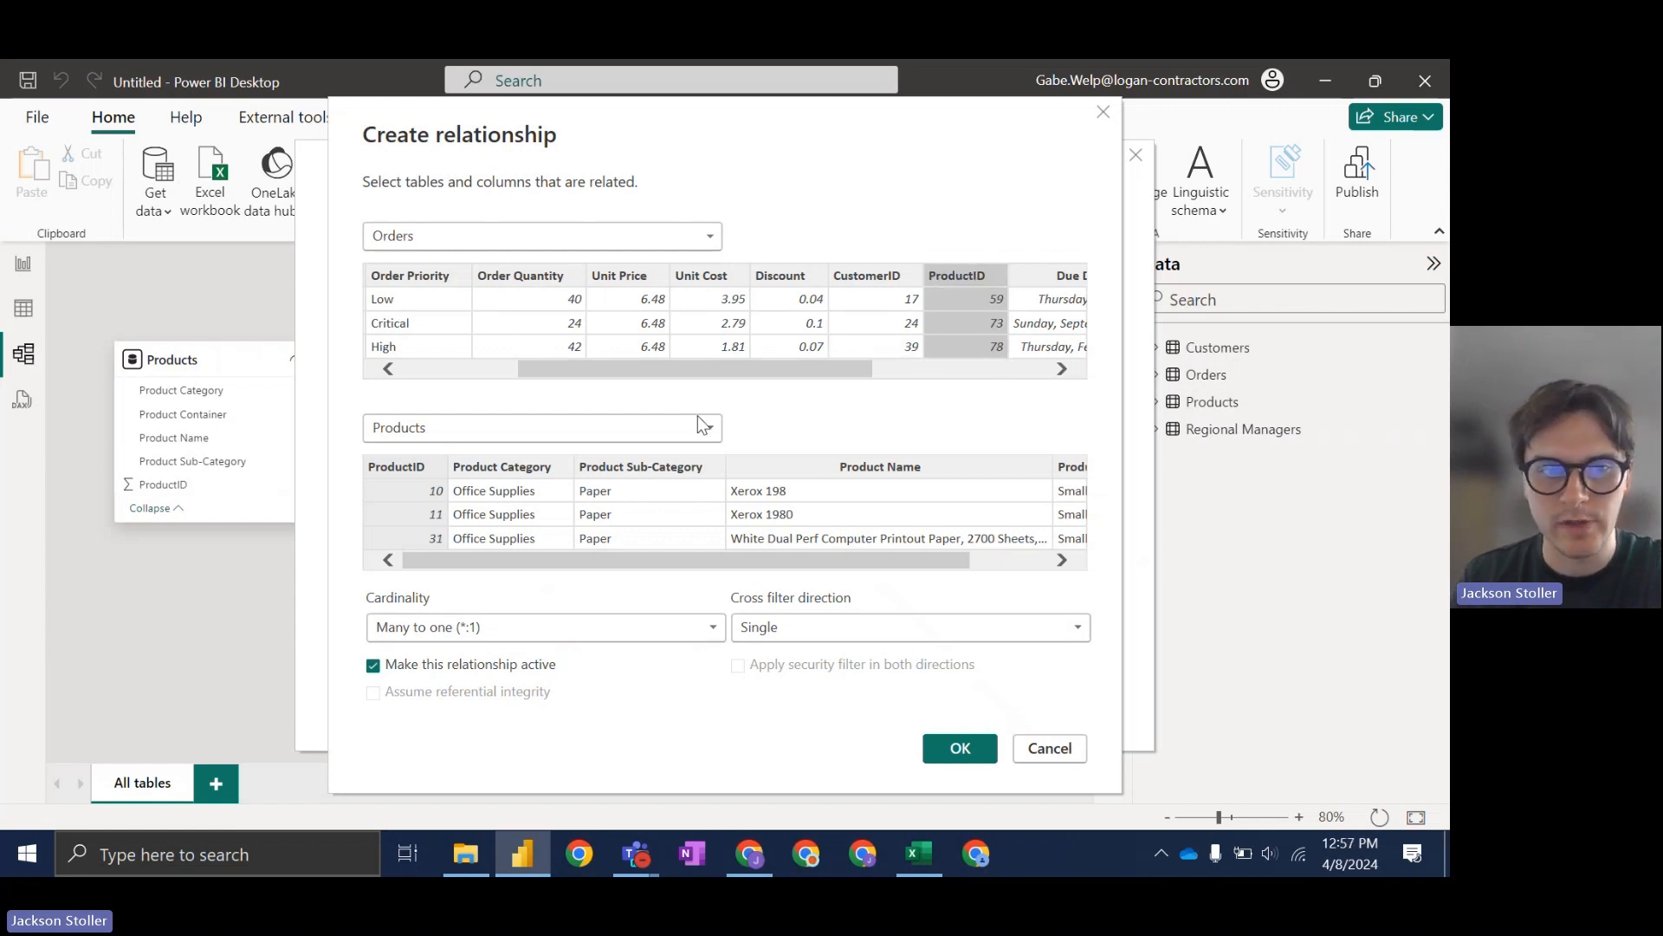
pyautogui.click(437, 468)
# Step: Match Orders on ProductID and confirm the many-to-one, single cross-filter relationship
pyautogui.moveTo(452, 564); pyautogui.dragTo(440, 598)
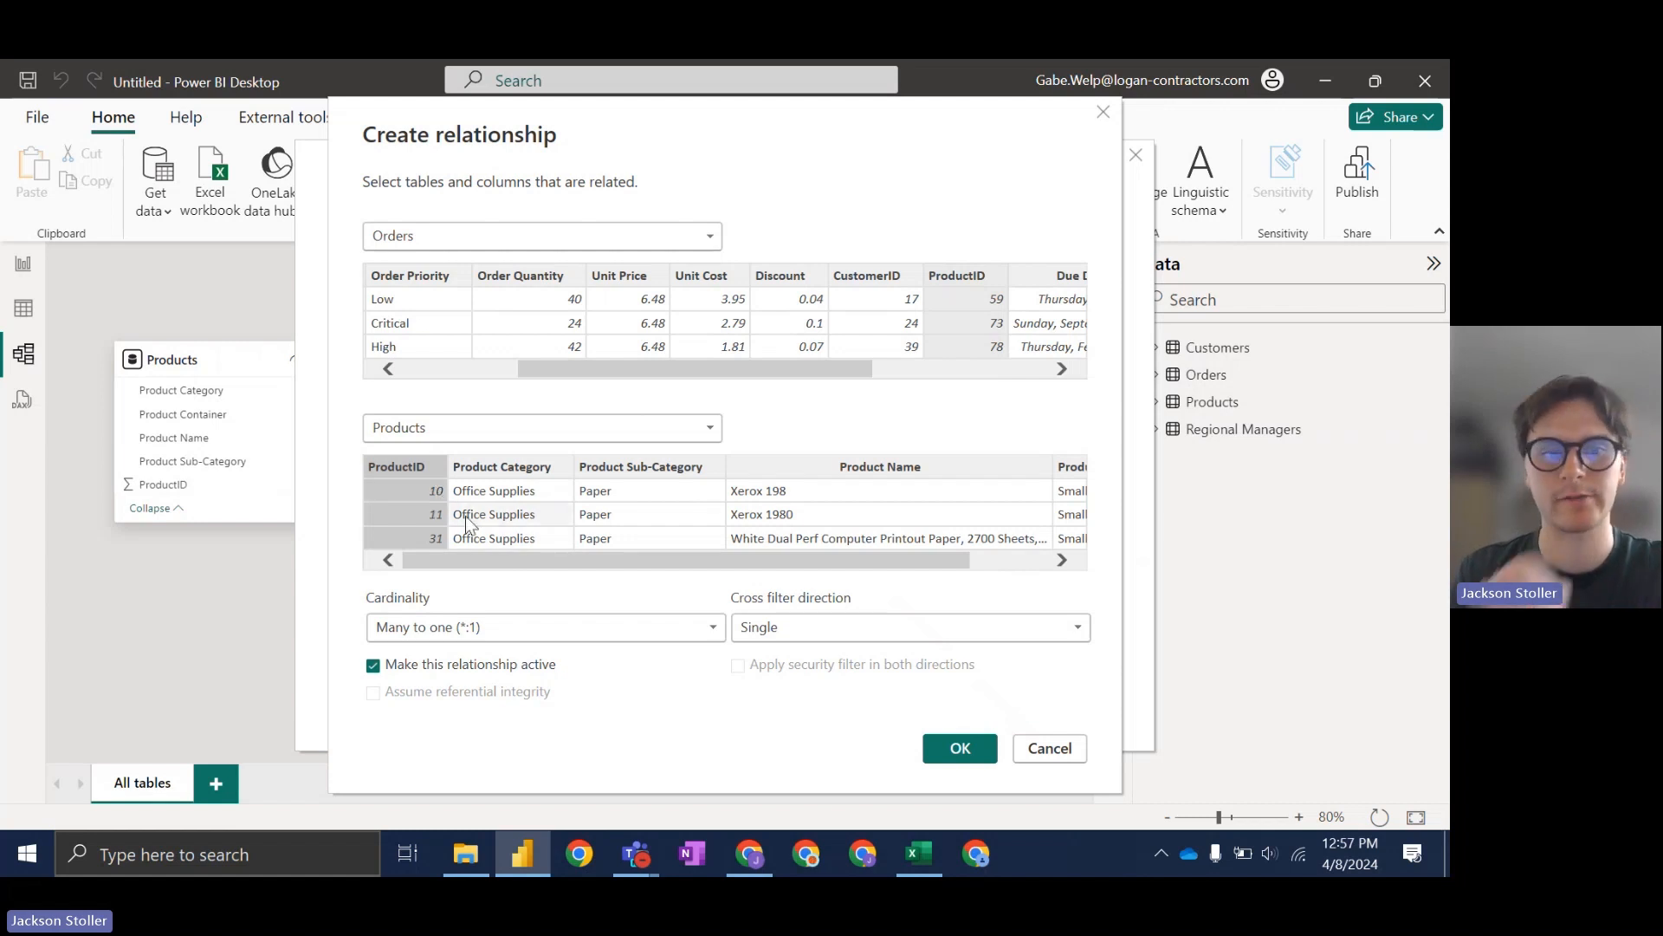
pyautogui.moveTo(564, 560); pyautogui.dragTo(601, 567)
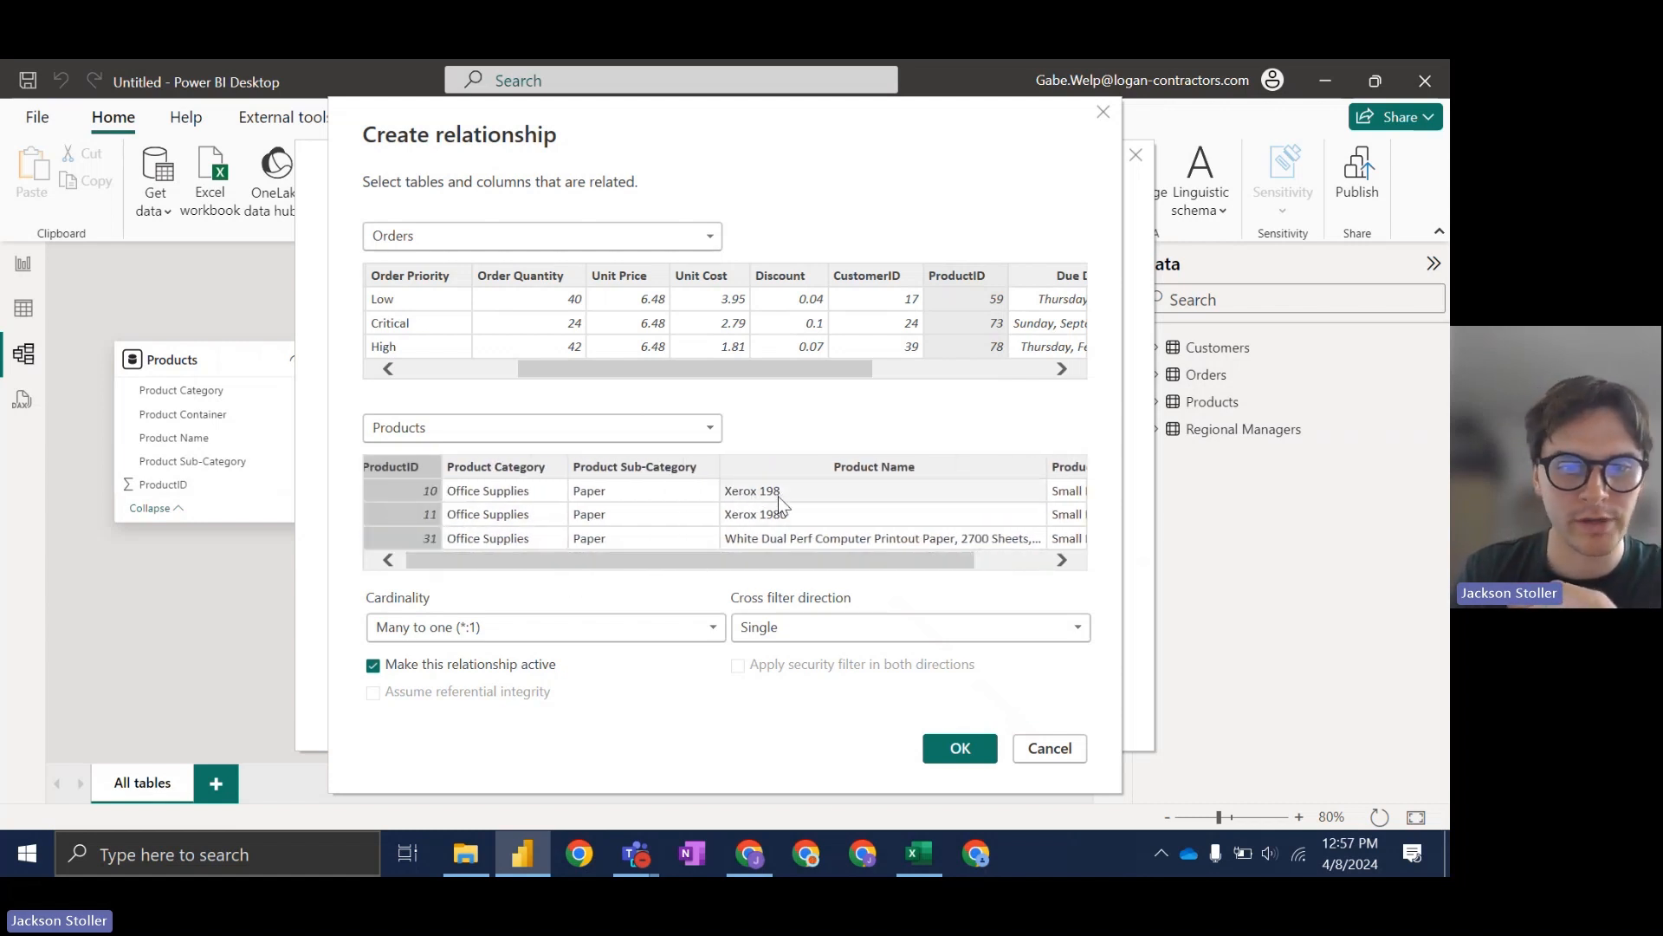
pyautogui.moveTo(784, 561); pyautogui.dragTo(716, 584)
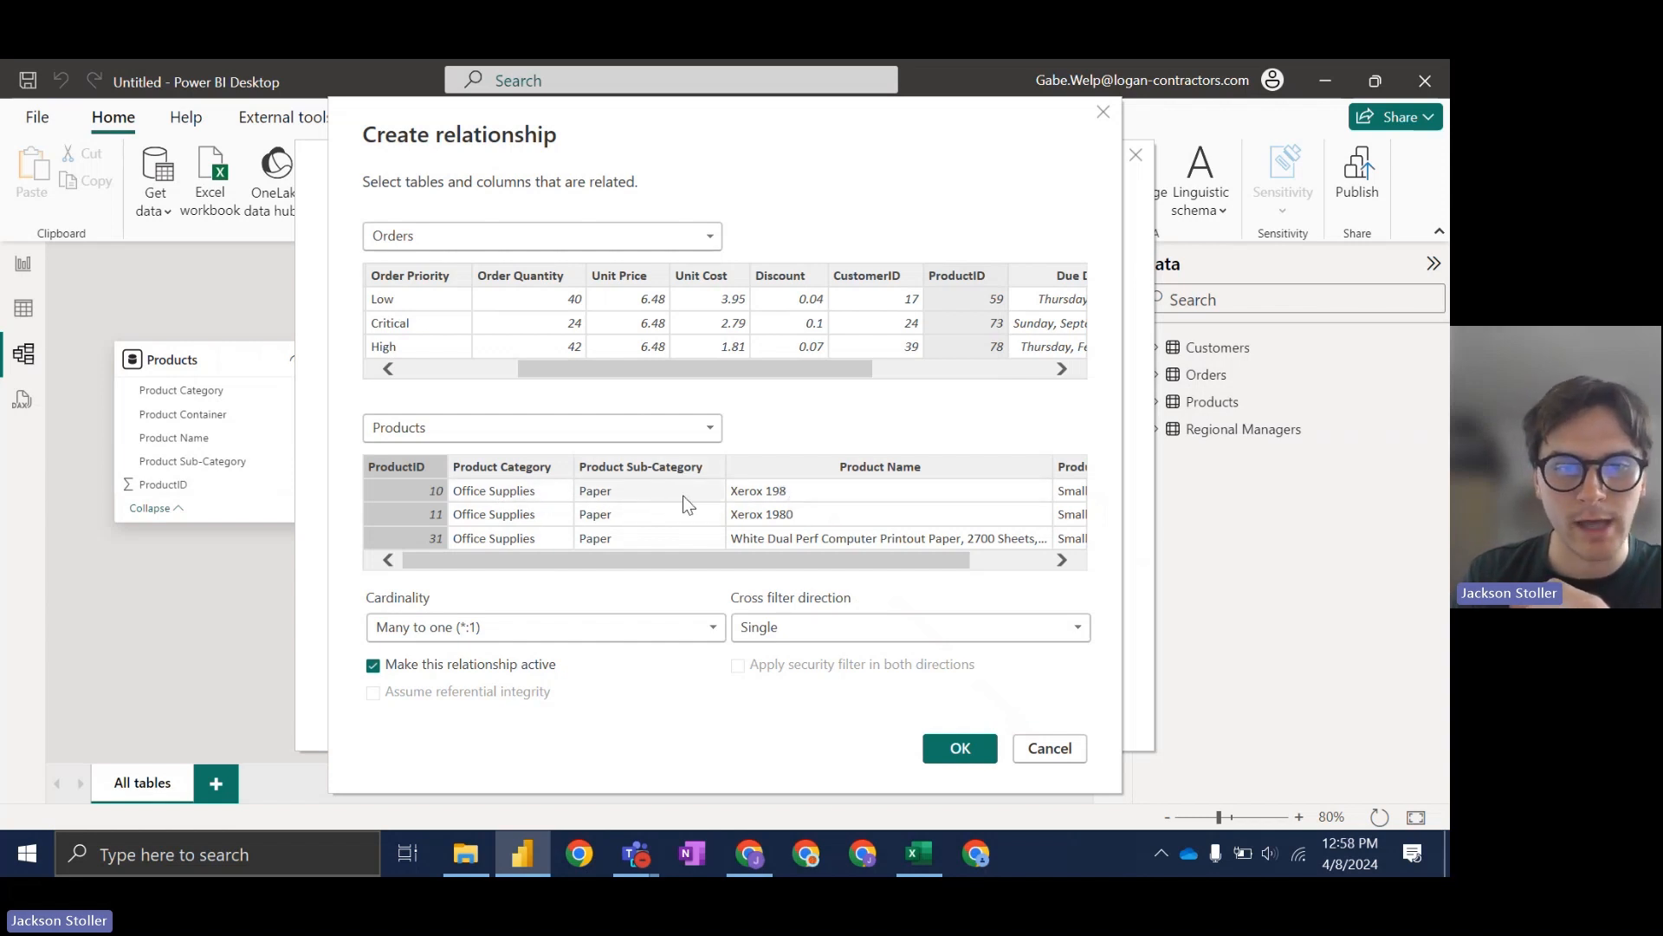
pyautogui.hscroll(3, 734, 551)
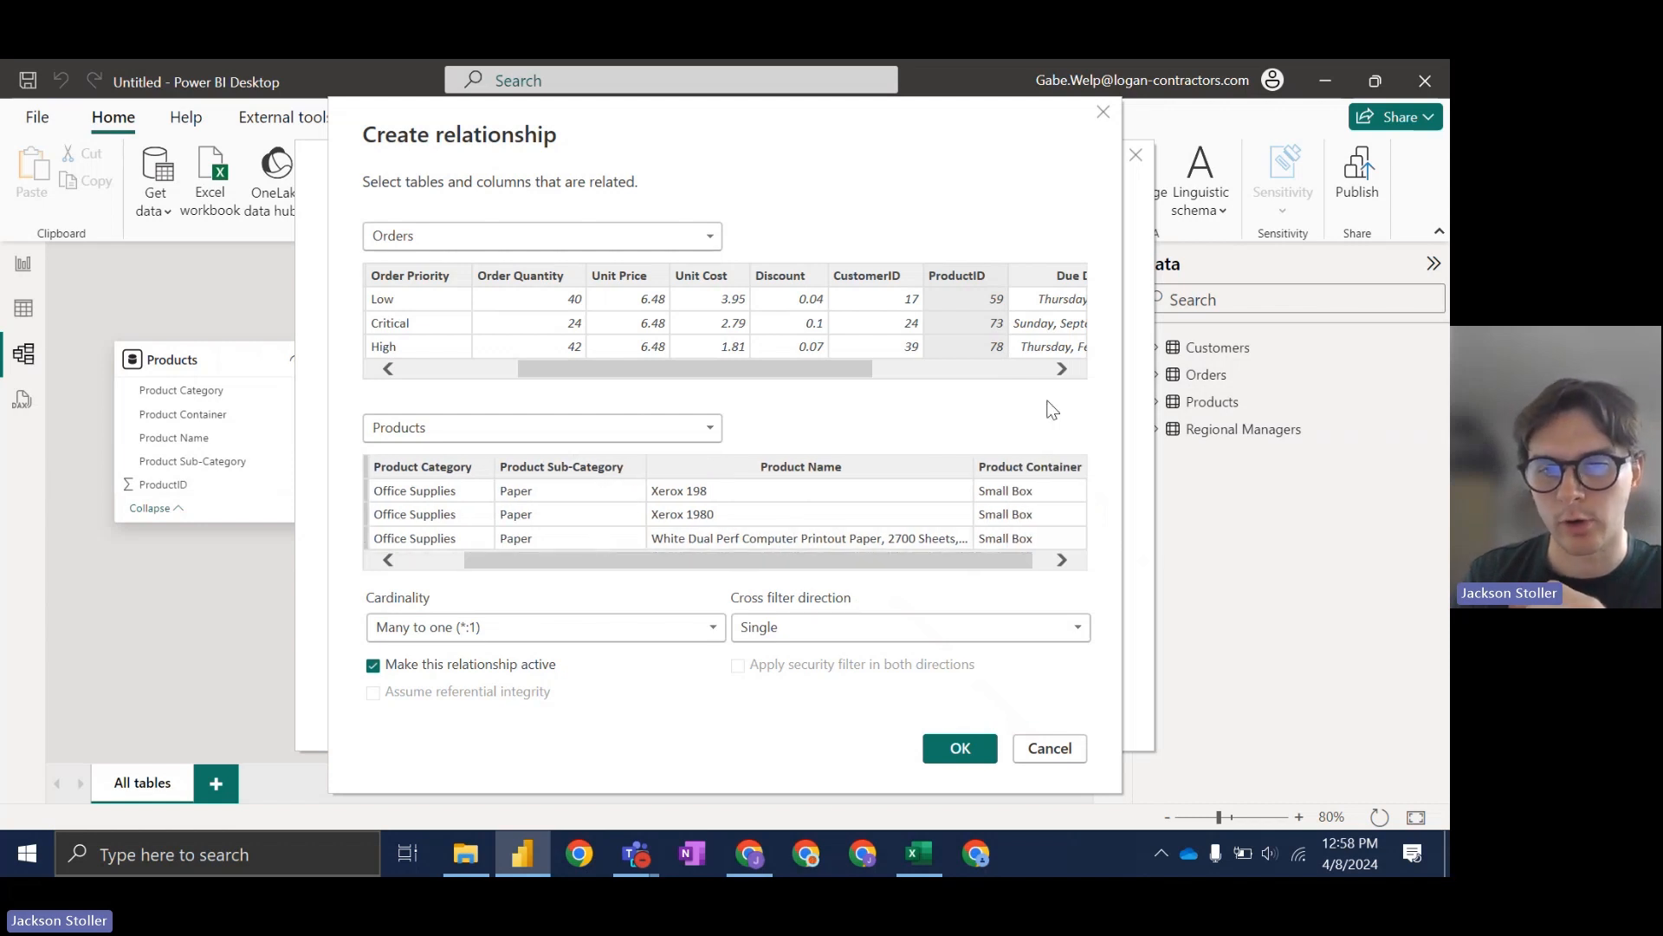
pyautogui.hscroll(1, 993, 554)
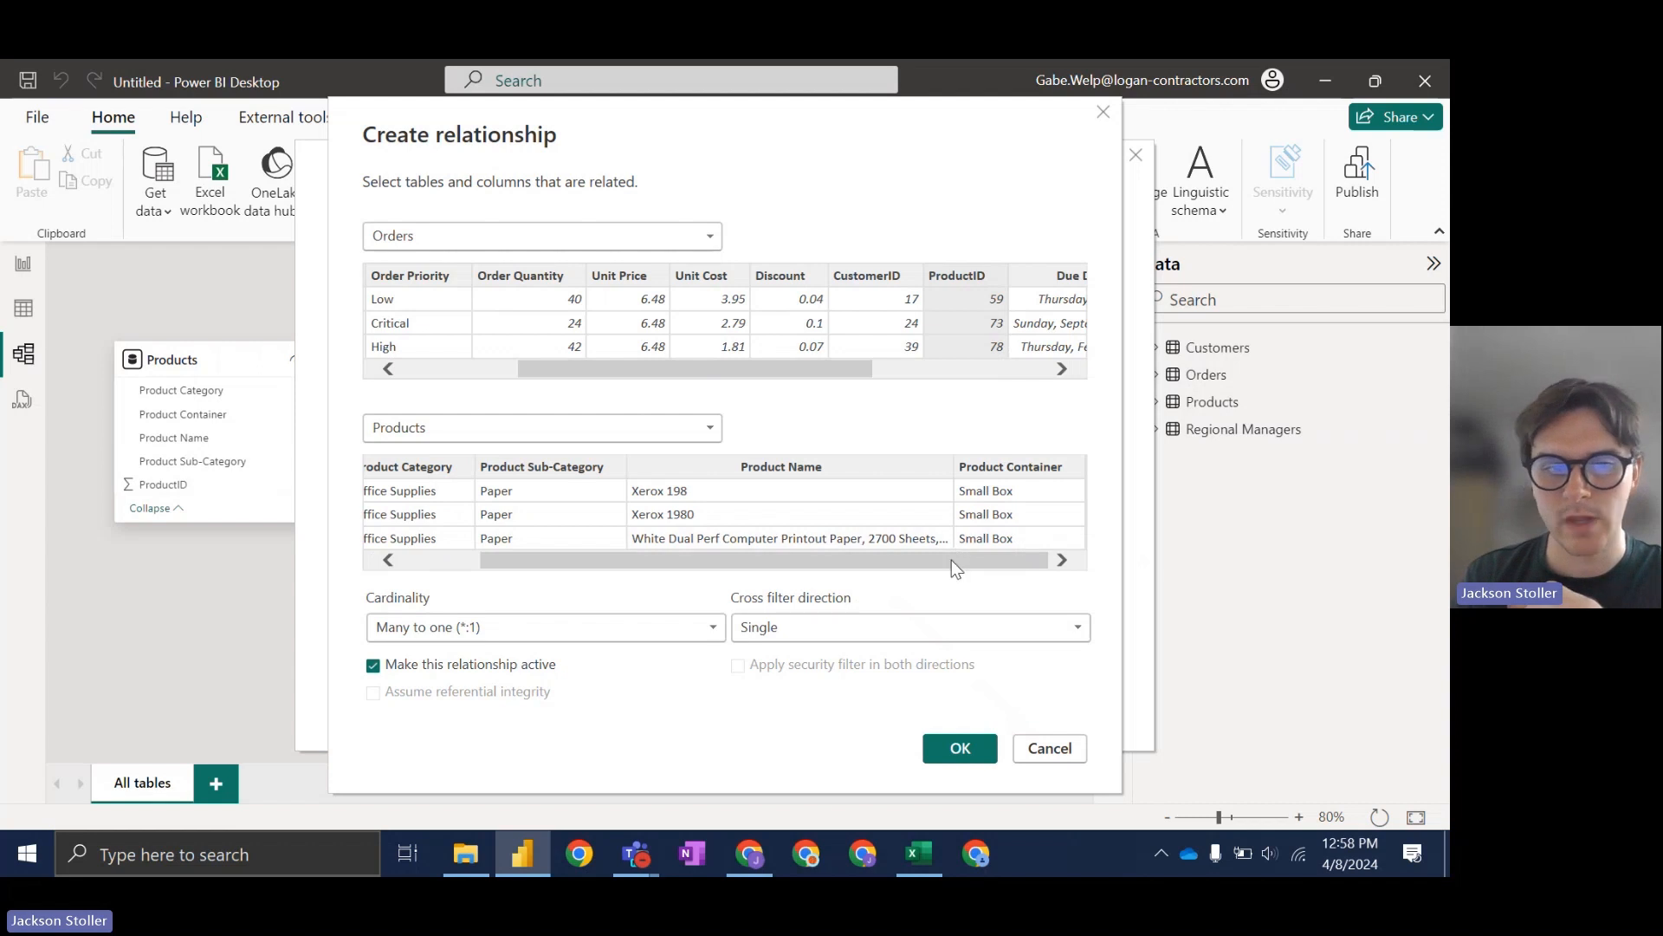
pyautogui.moveTo(951, 559); pyautogui.dragTo(821, 592)
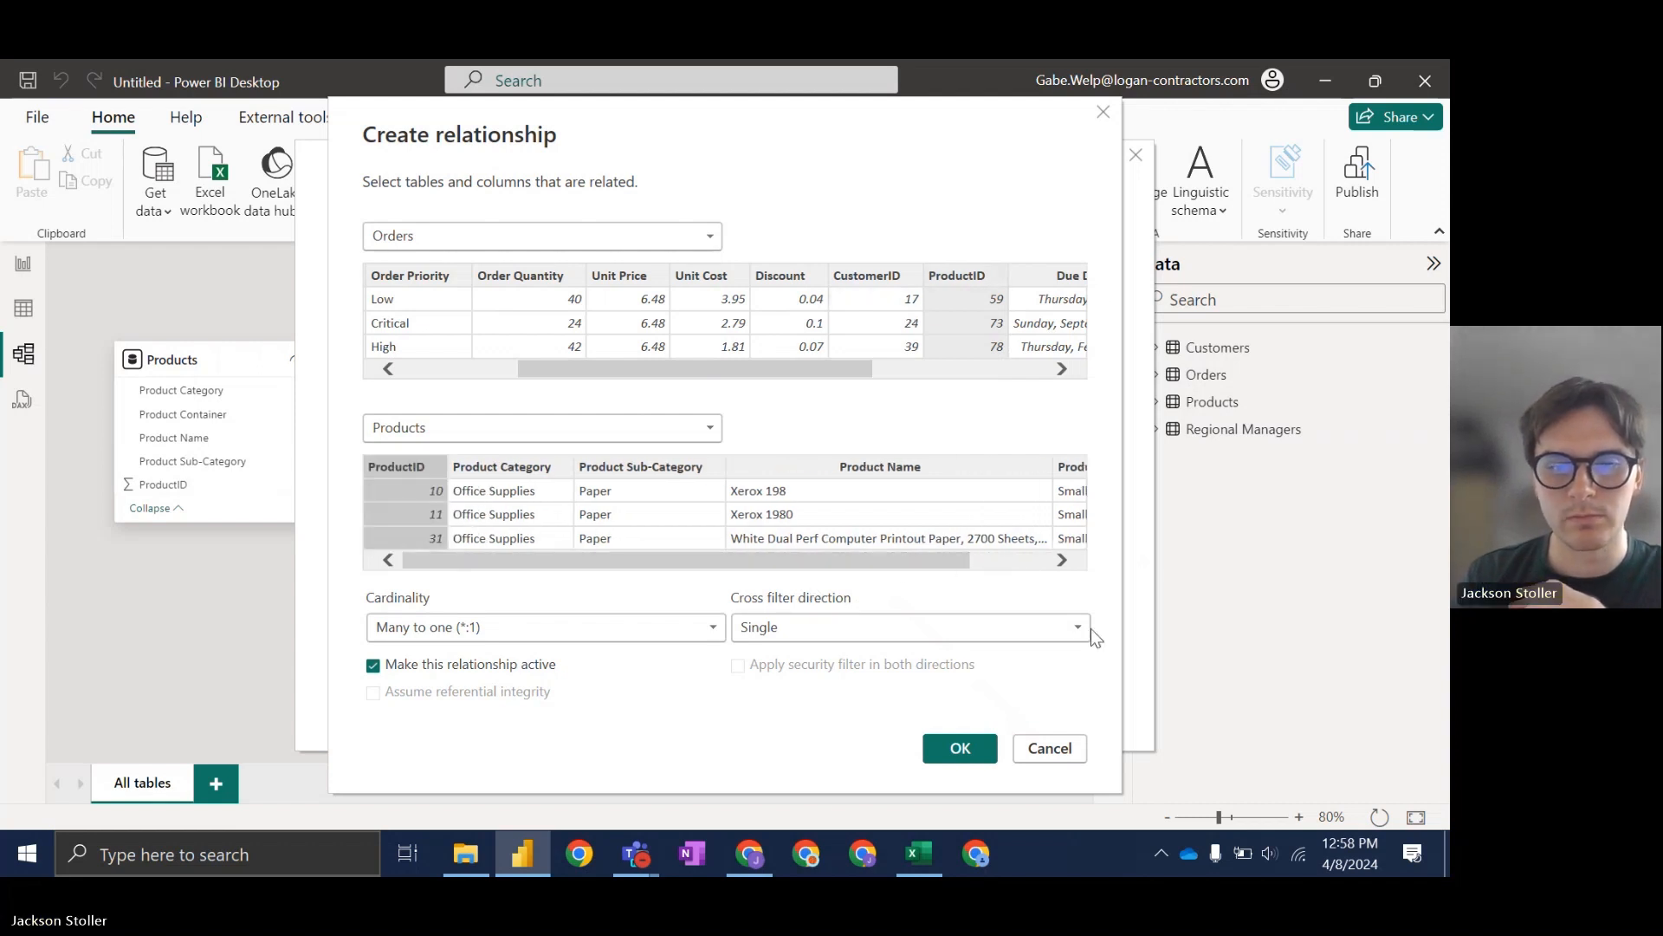
pyautogui.click(961, 747)
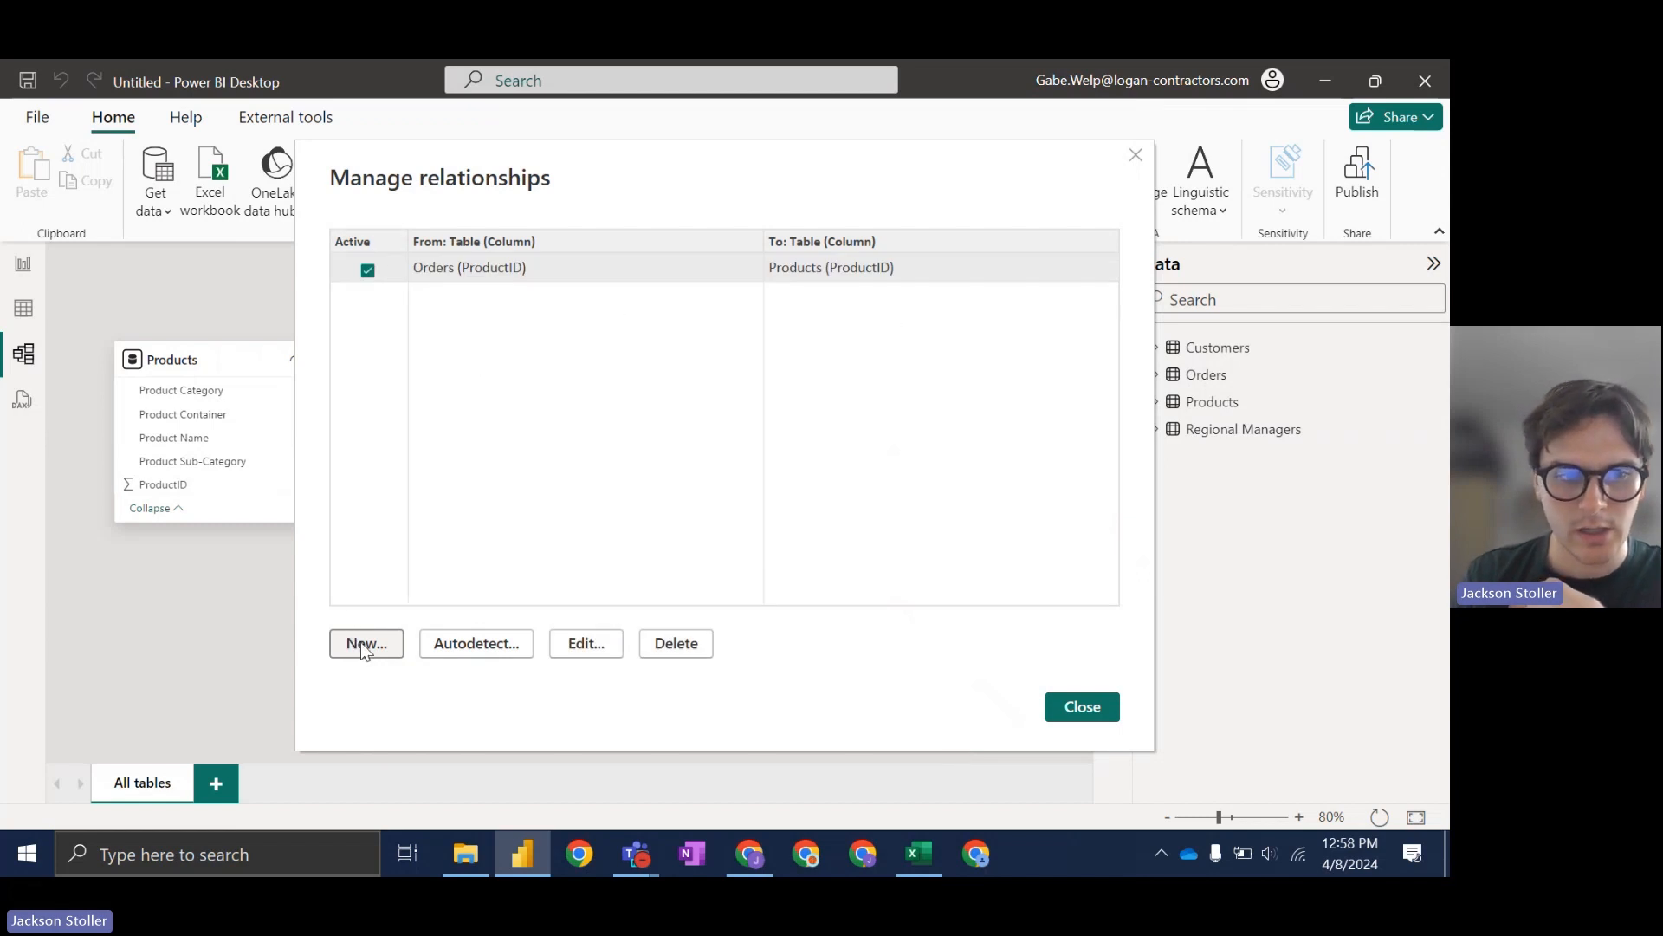
pyautogui.click(388, 642)
pyautogui.click(592, 235)
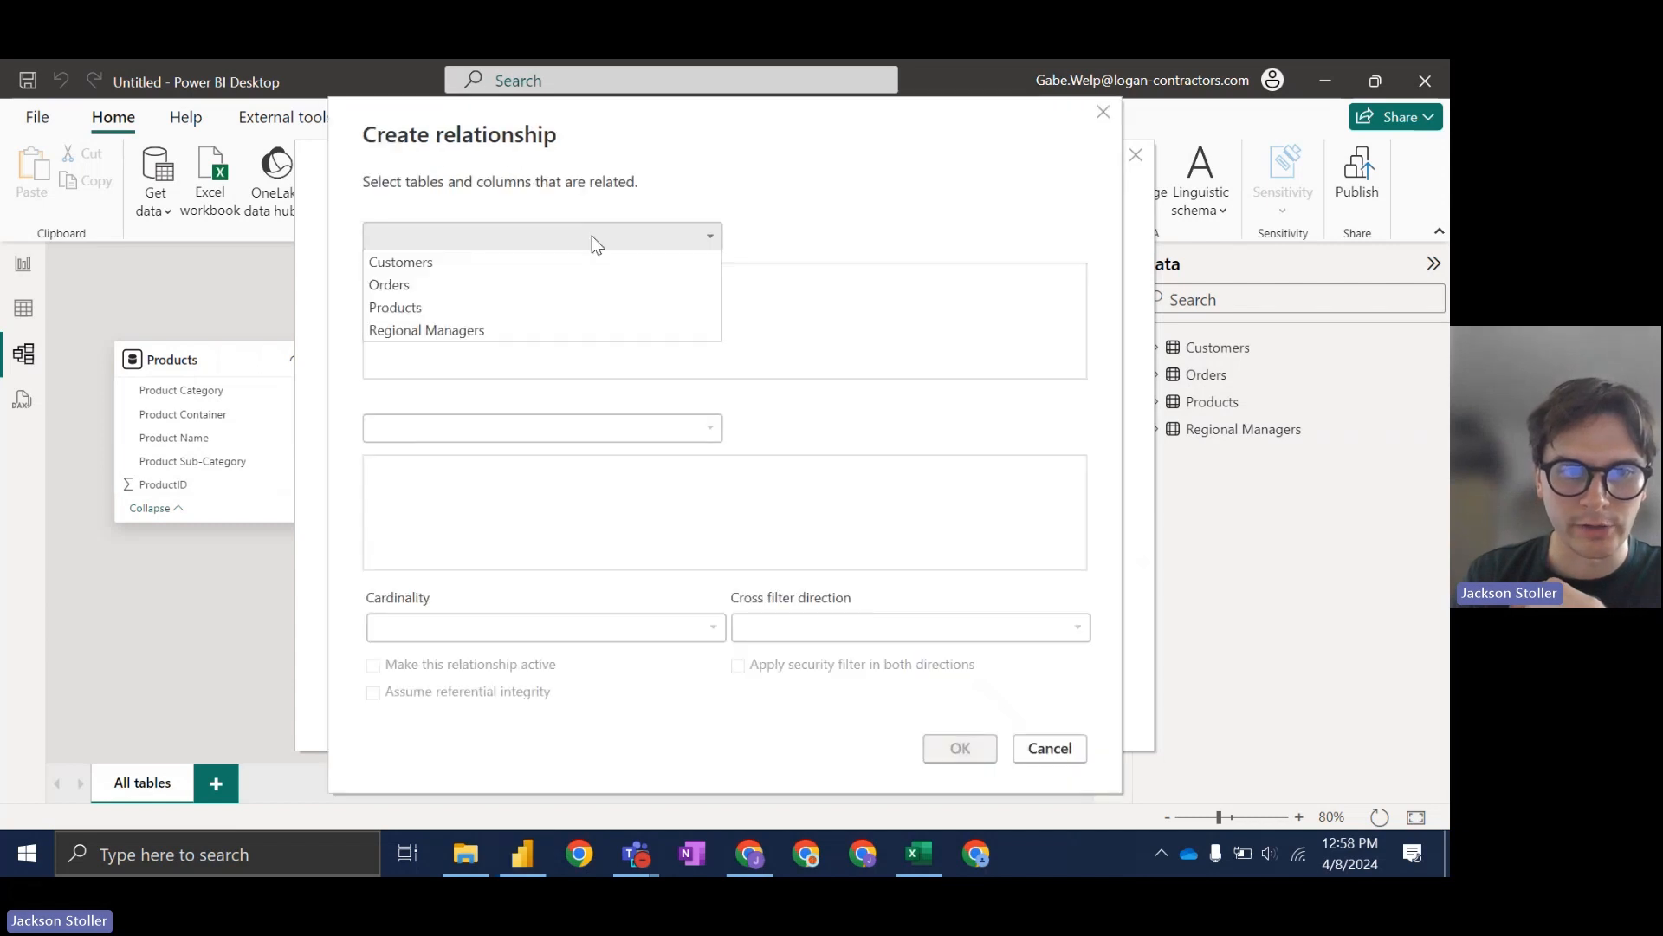
pyautogui.click(468, 284)
pyautogui.click(455, 427)
pyautogui.click(444, 459)
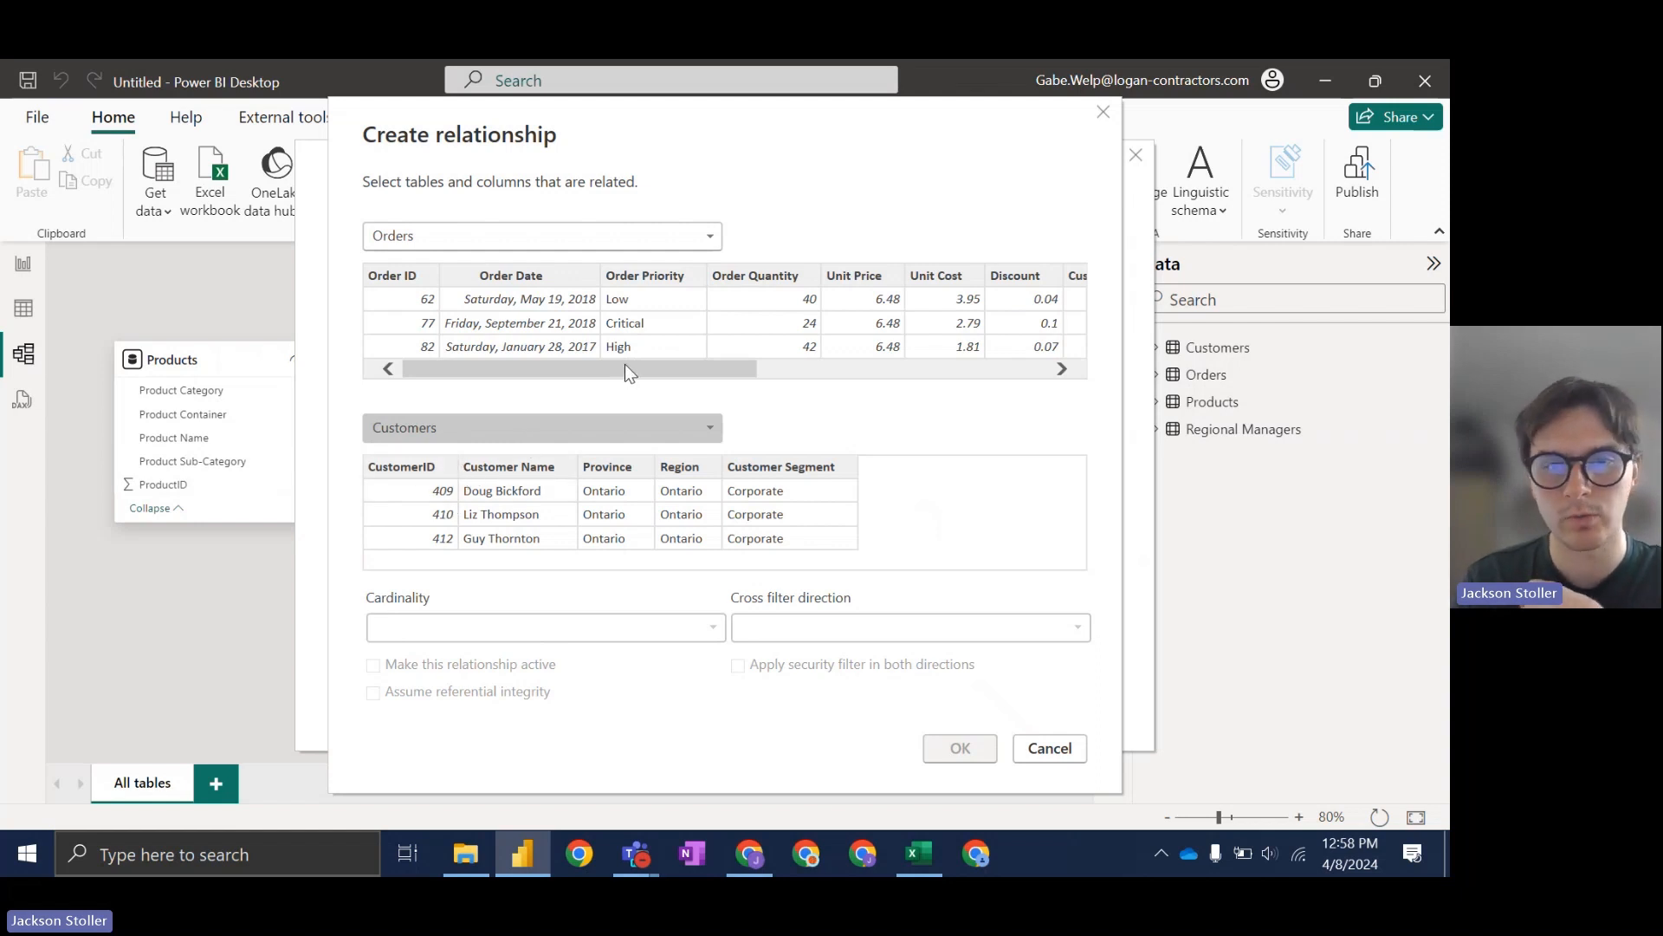
pyautogui.hscroll(5, 783, 305)
pyautogui.hscroll(1, 793, 300)
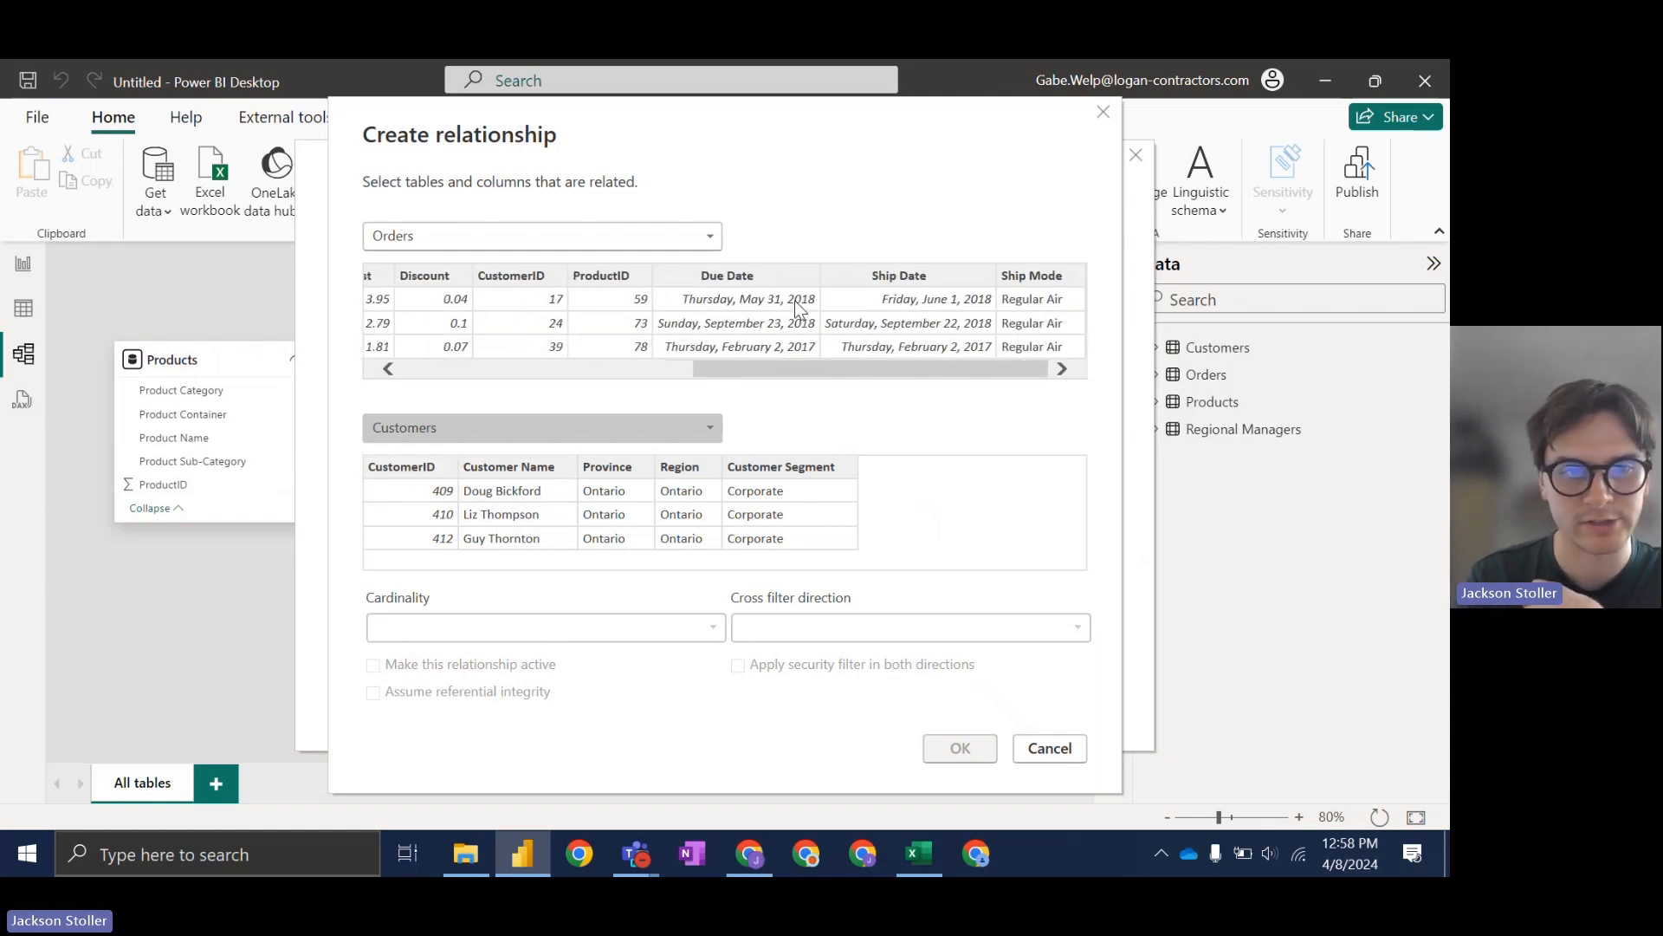
pyautogui.click(521, 275)
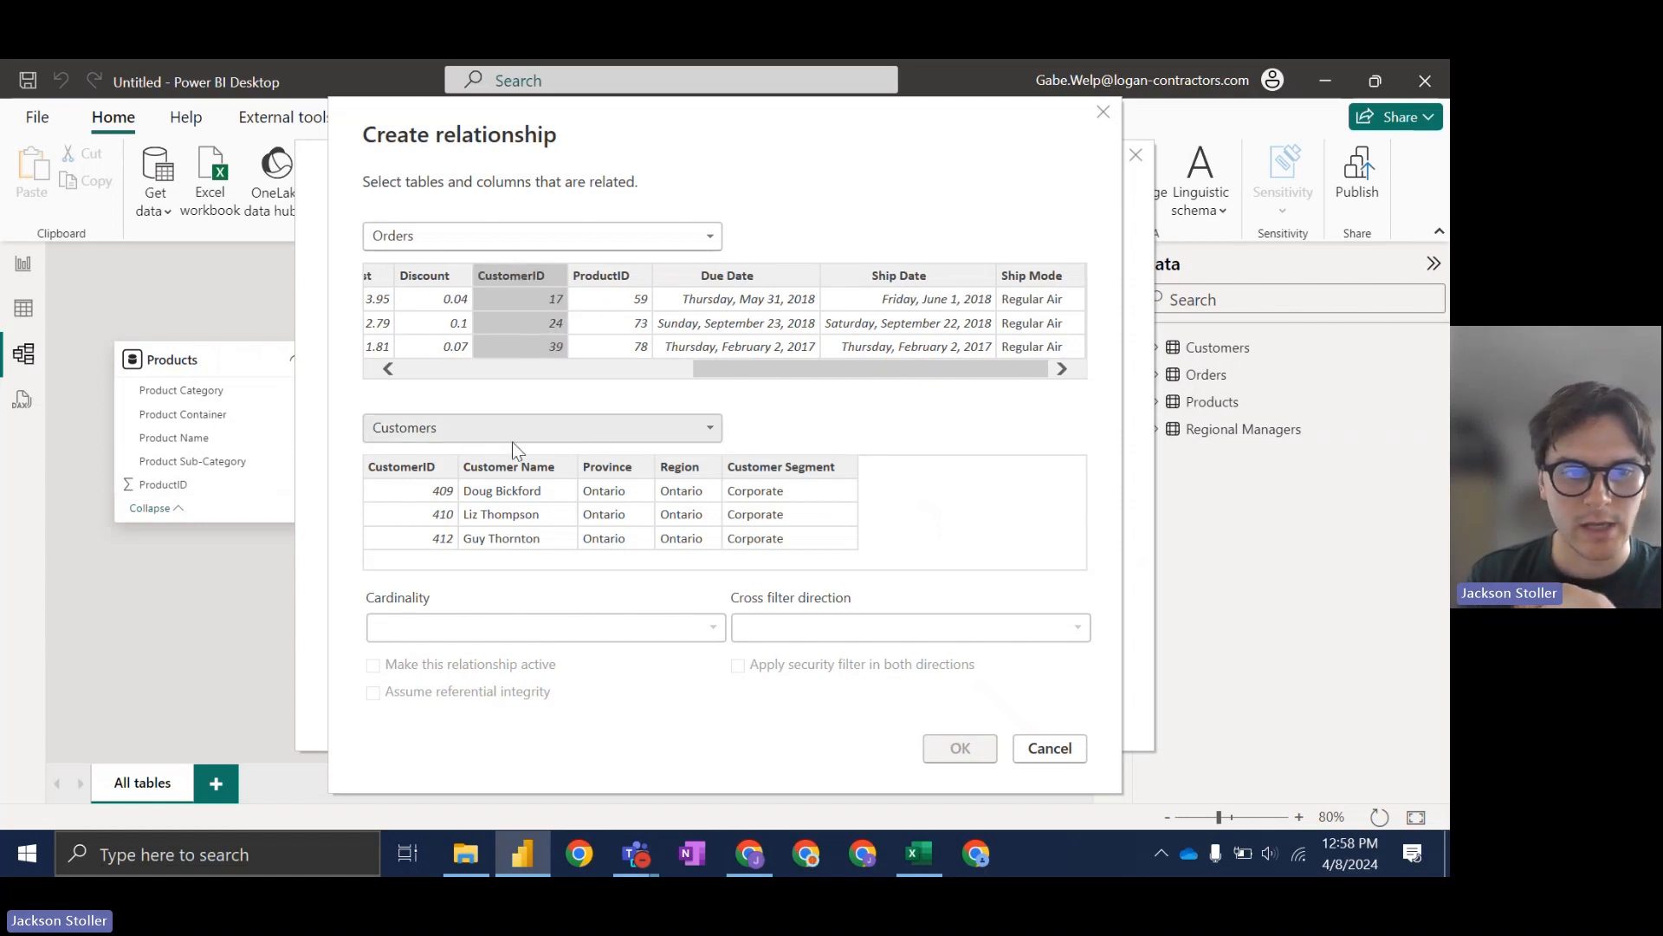
pyautogui.click(428, 469)
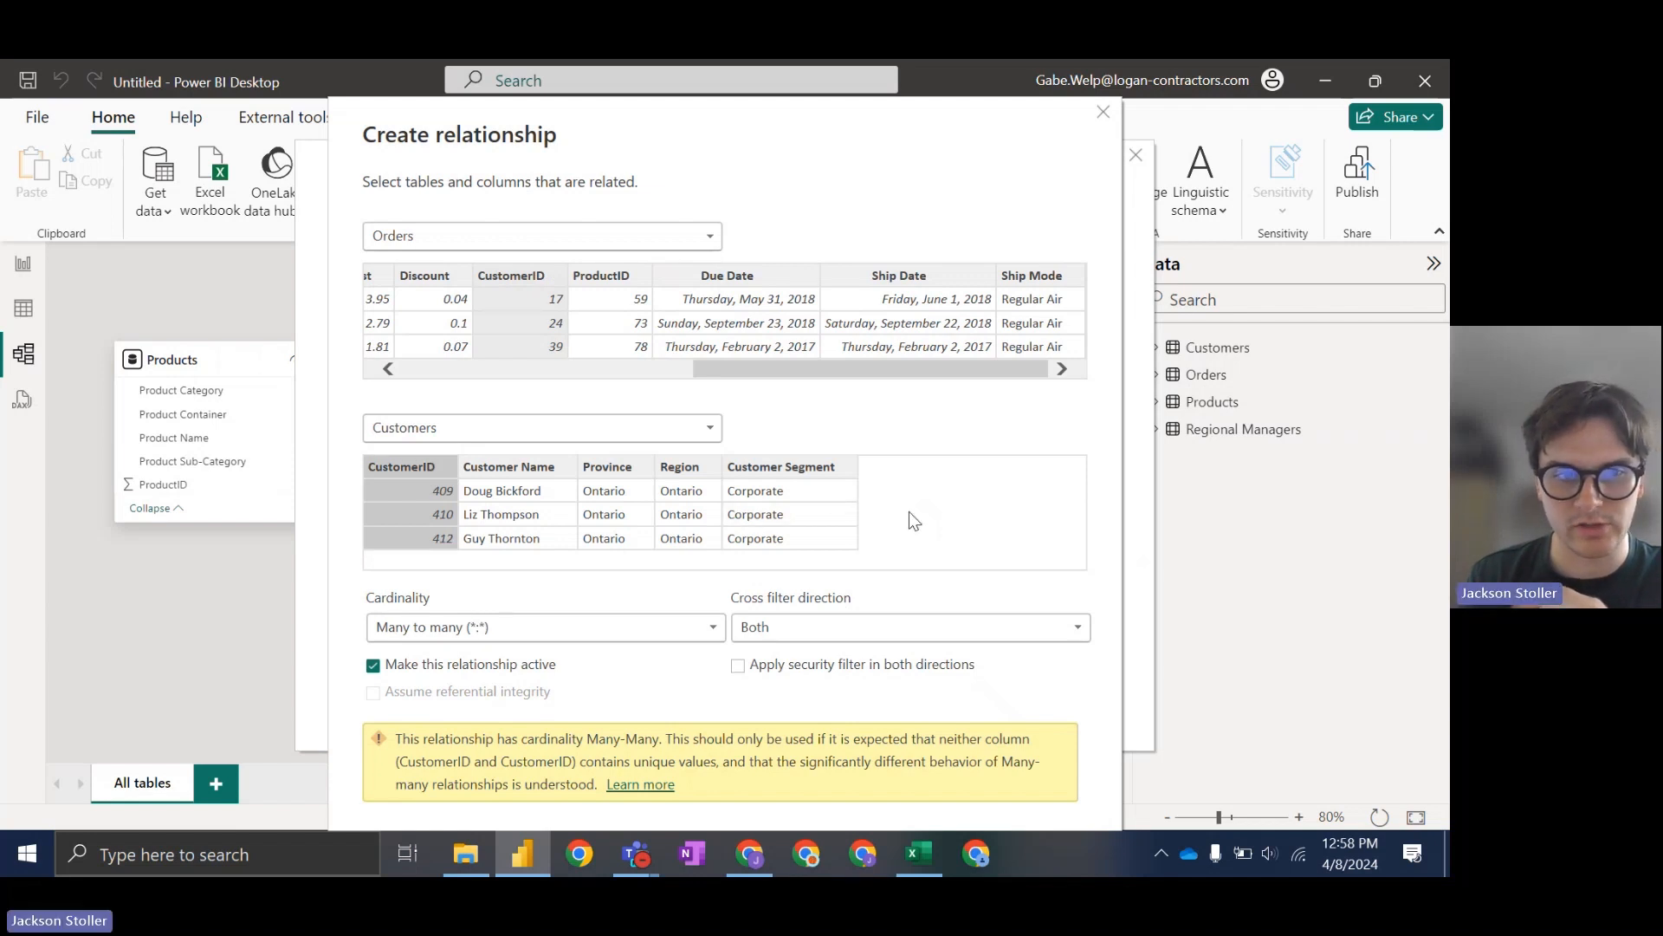
pyautogui.moveTo(786, 117); pyautogui.dragTo(805, 97)
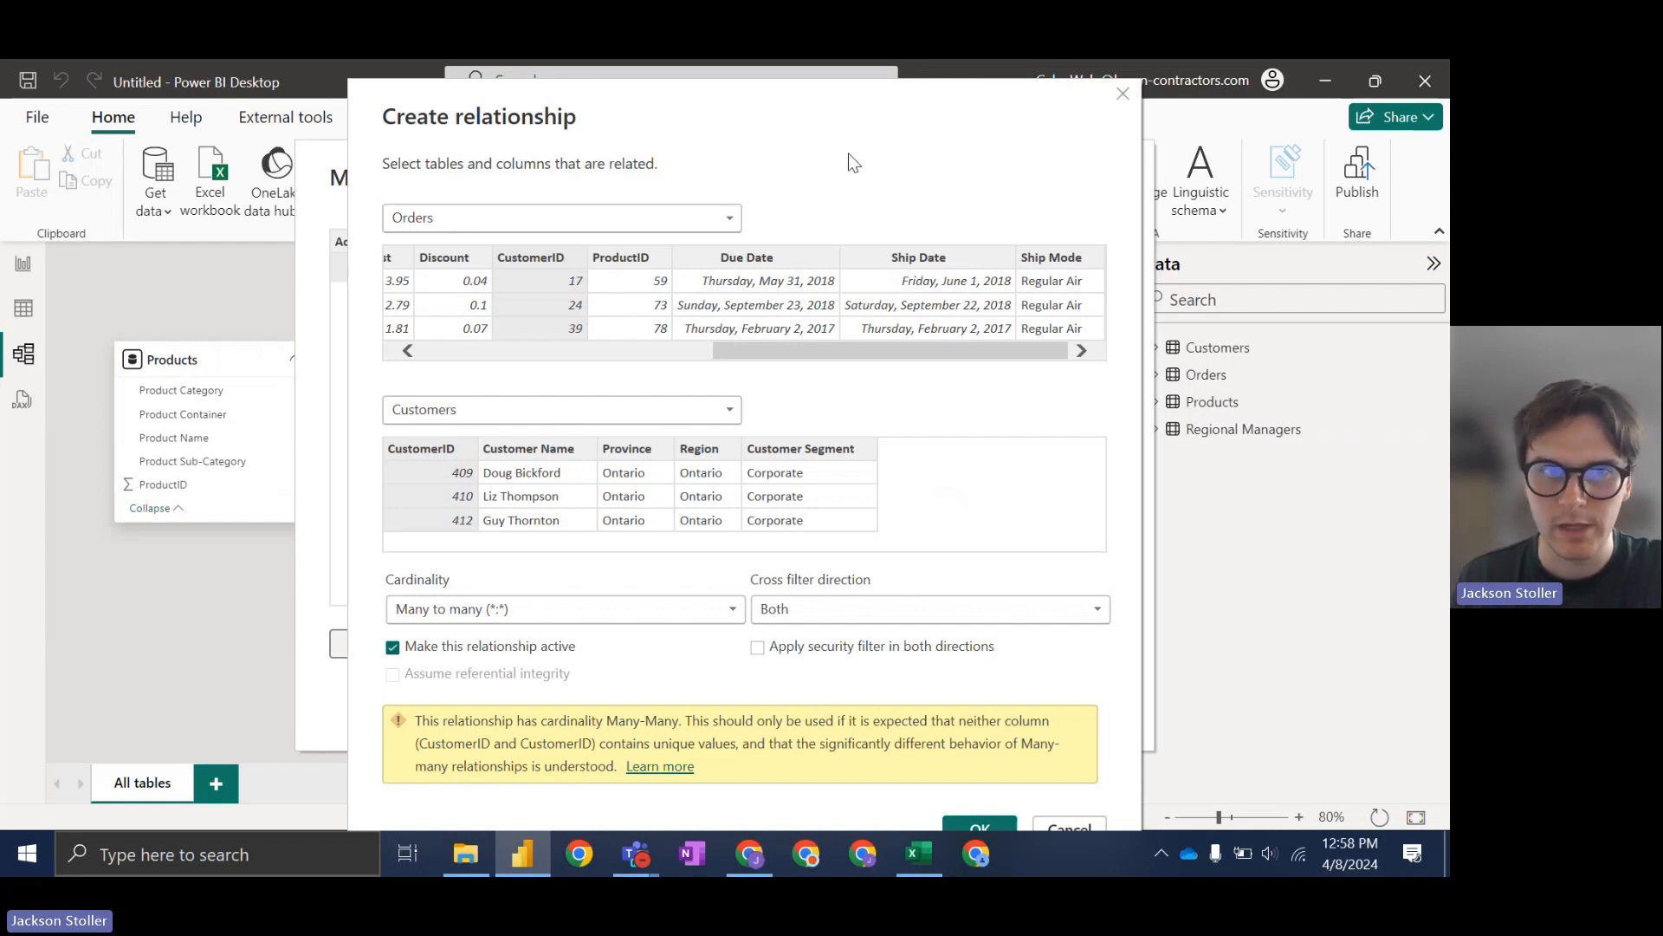
pyautogui.moveTo(848, 141); pyautogui.dragTo(834, 130)
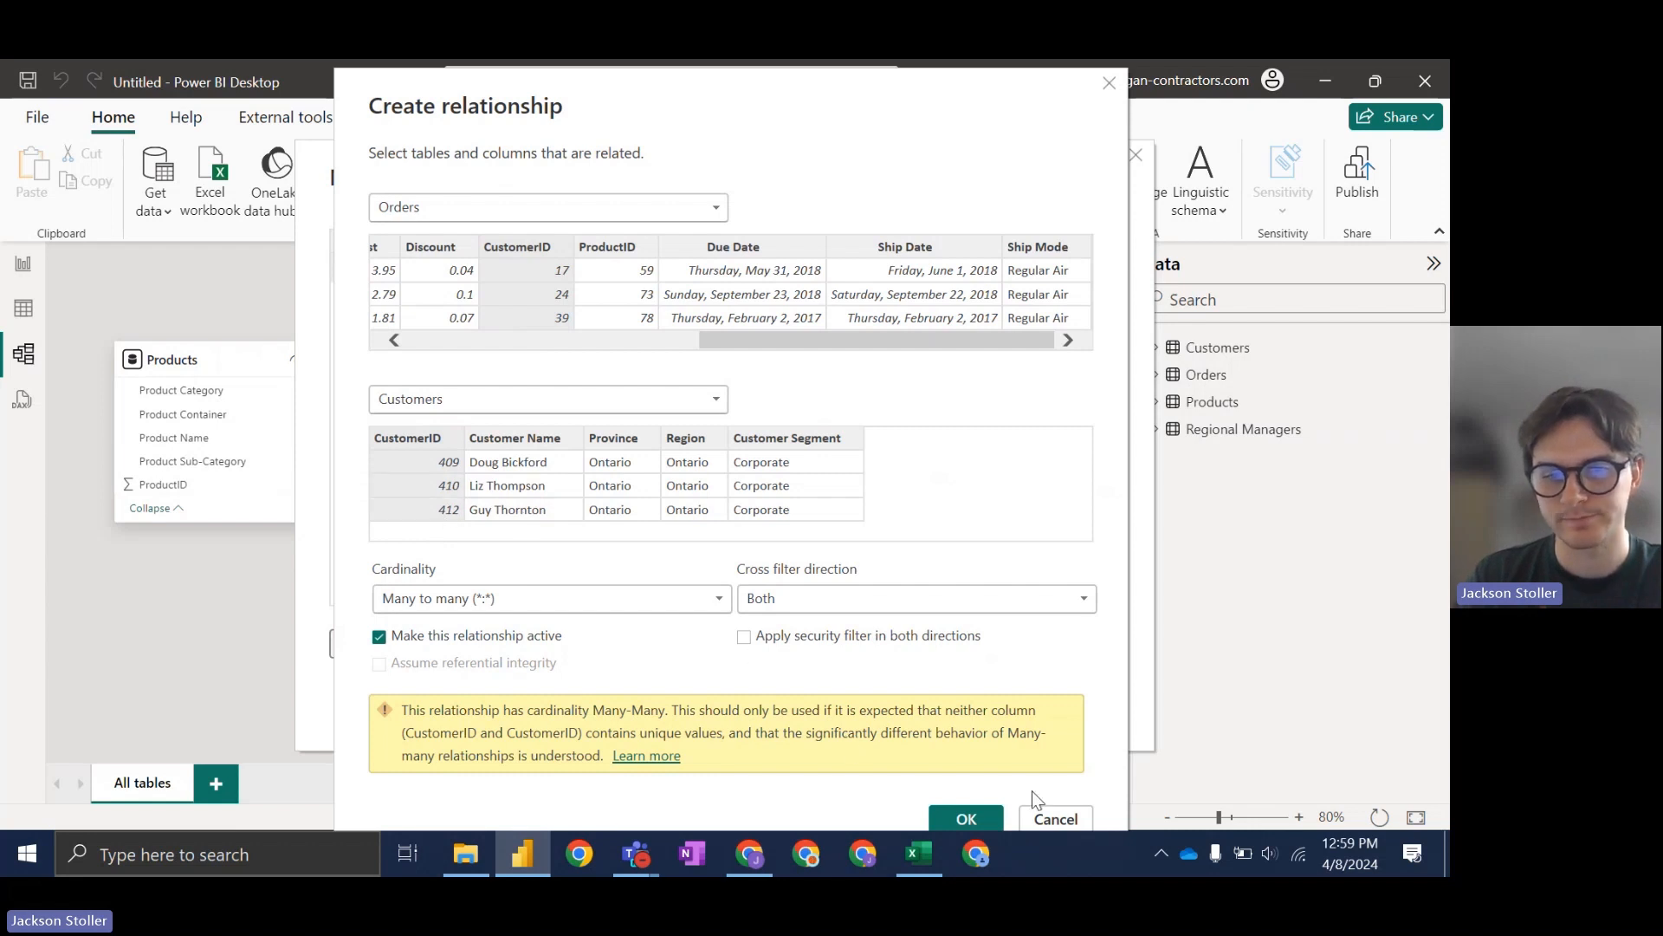
pyautogui.click(1054, 819)
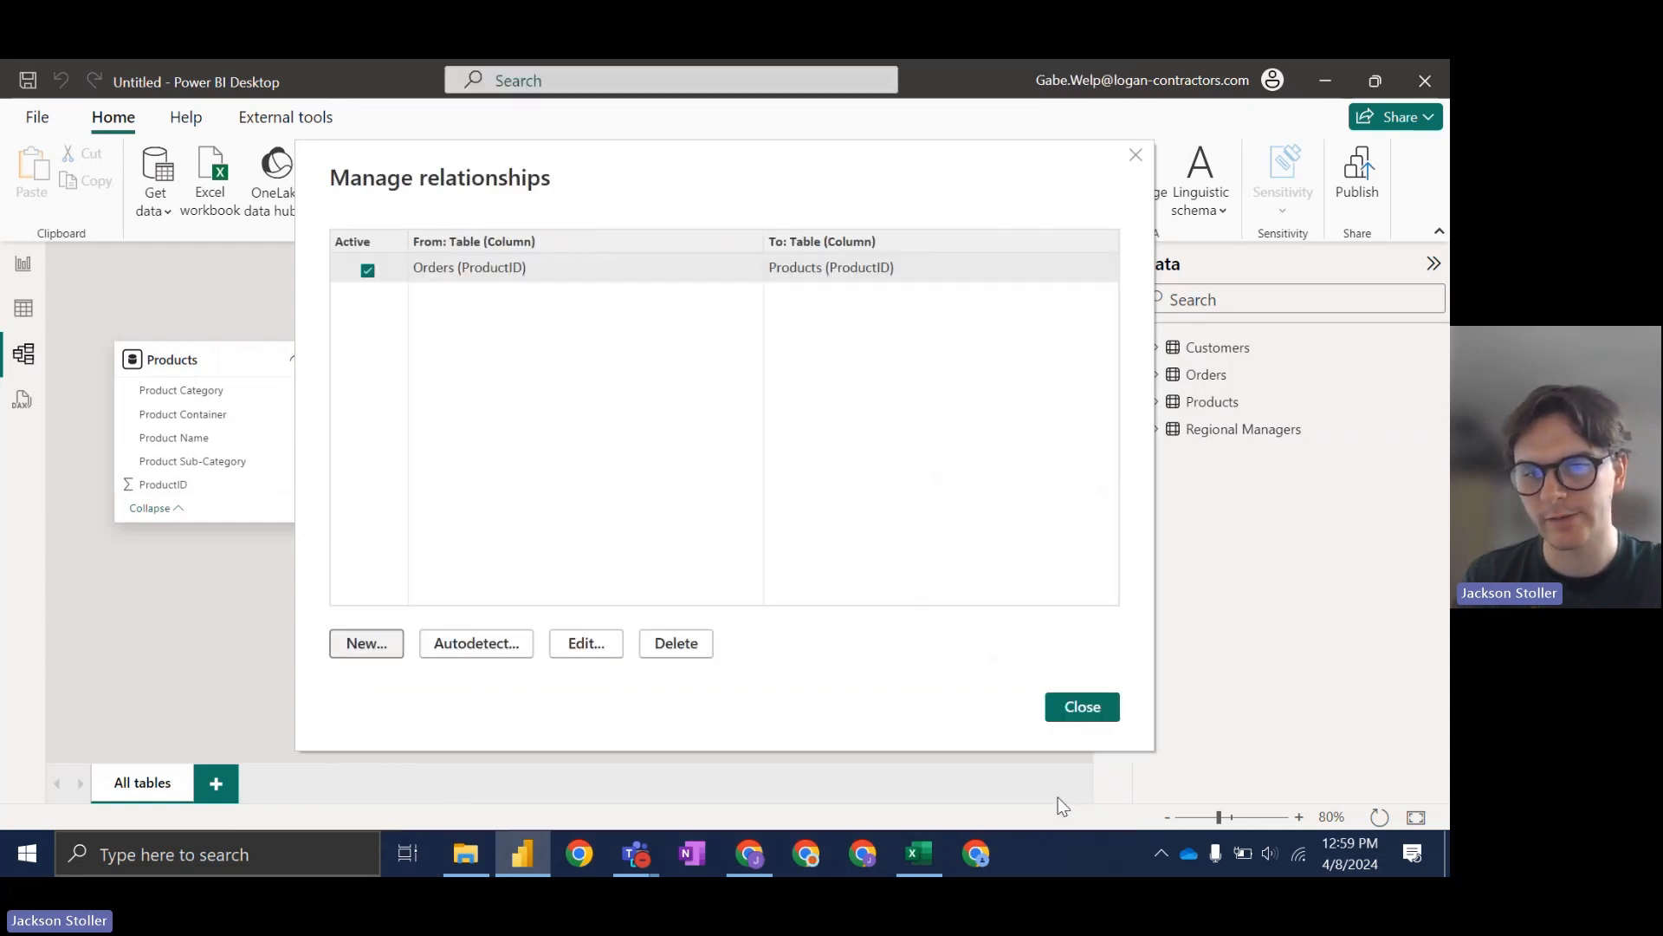
# Step: Close Manage relationships and open the queries in Power Query Editor via Transform data
pyautogui.click(1093, 721)
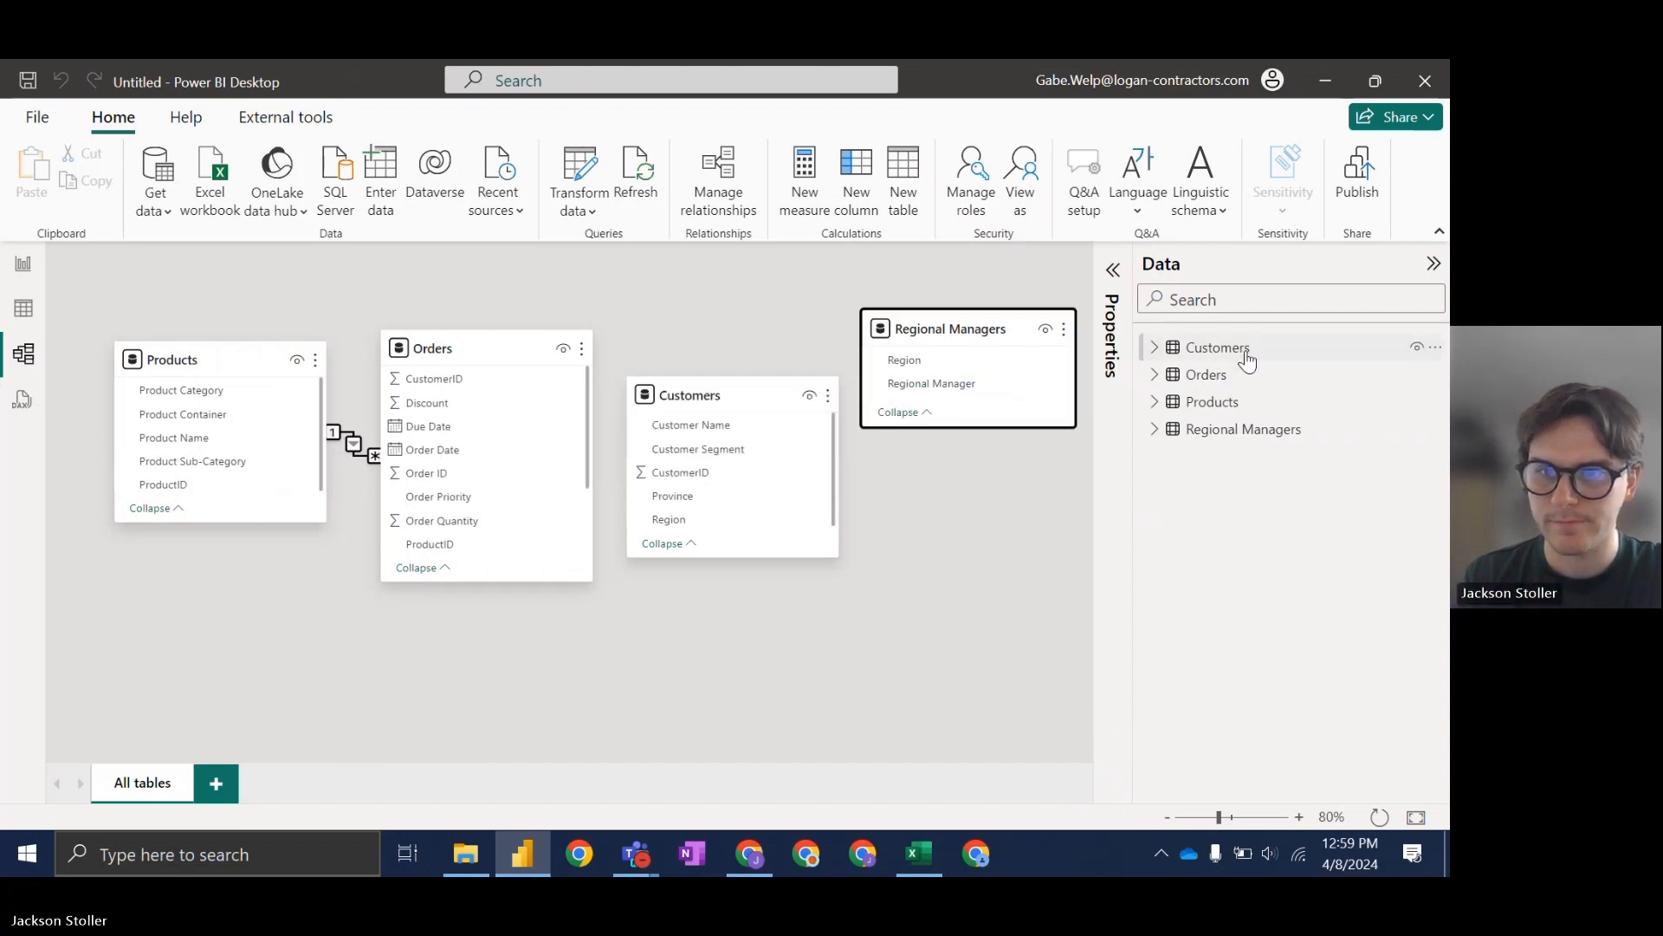
pyautogui.rightClick(1231, 407)
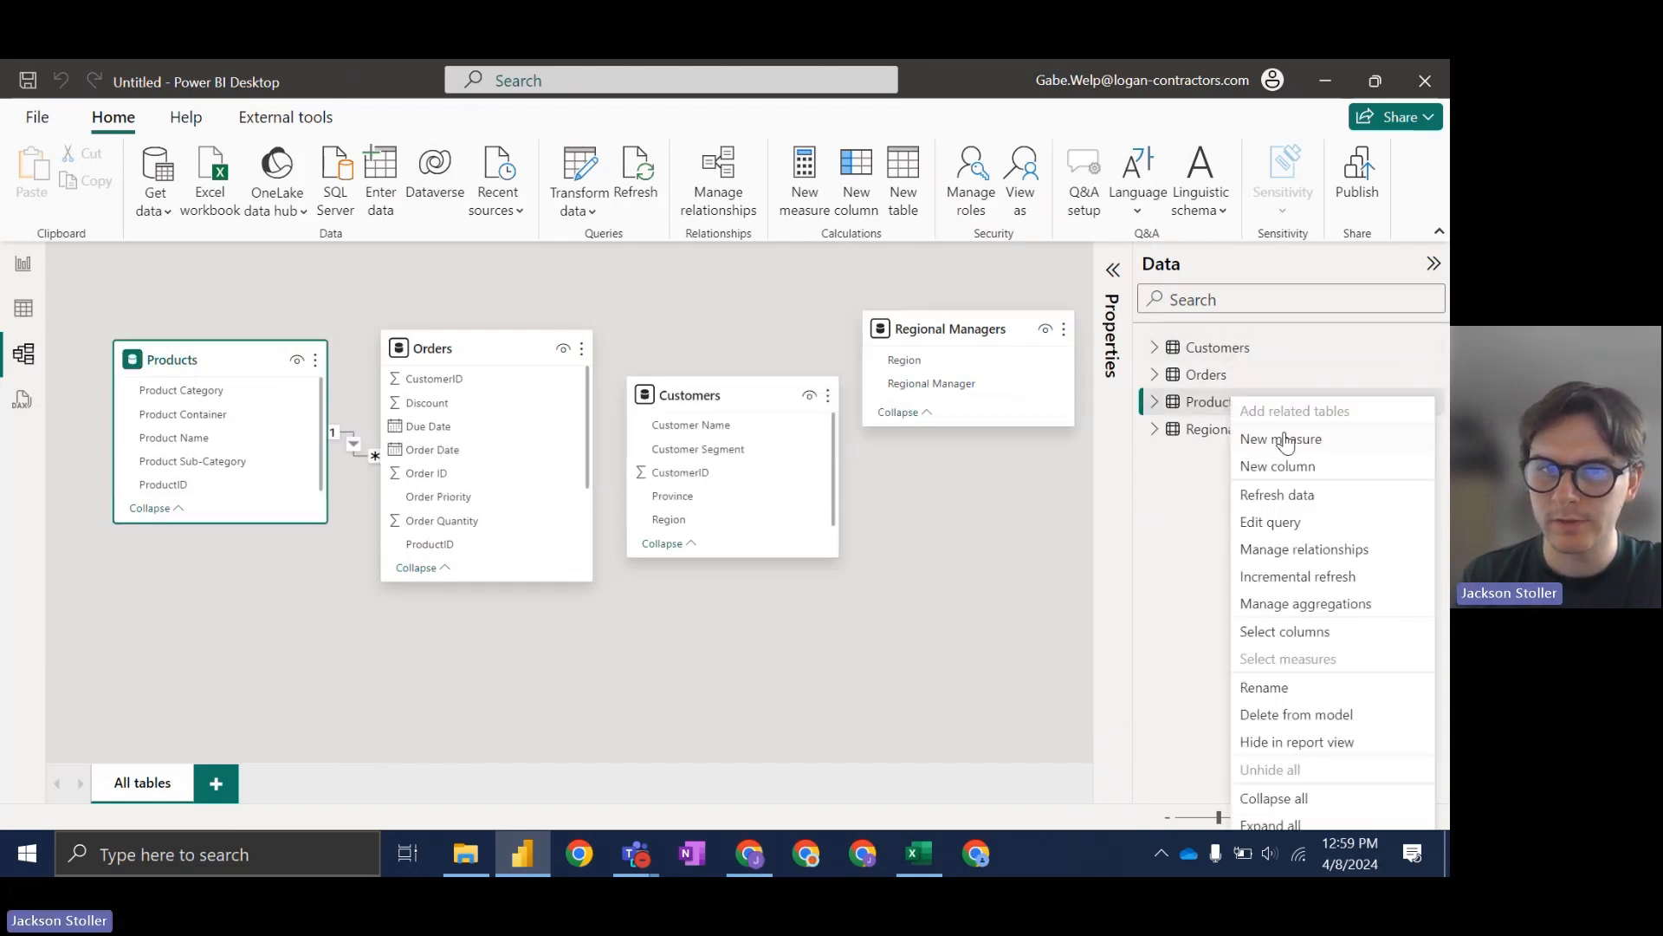
pyautogui.click(240, 273)
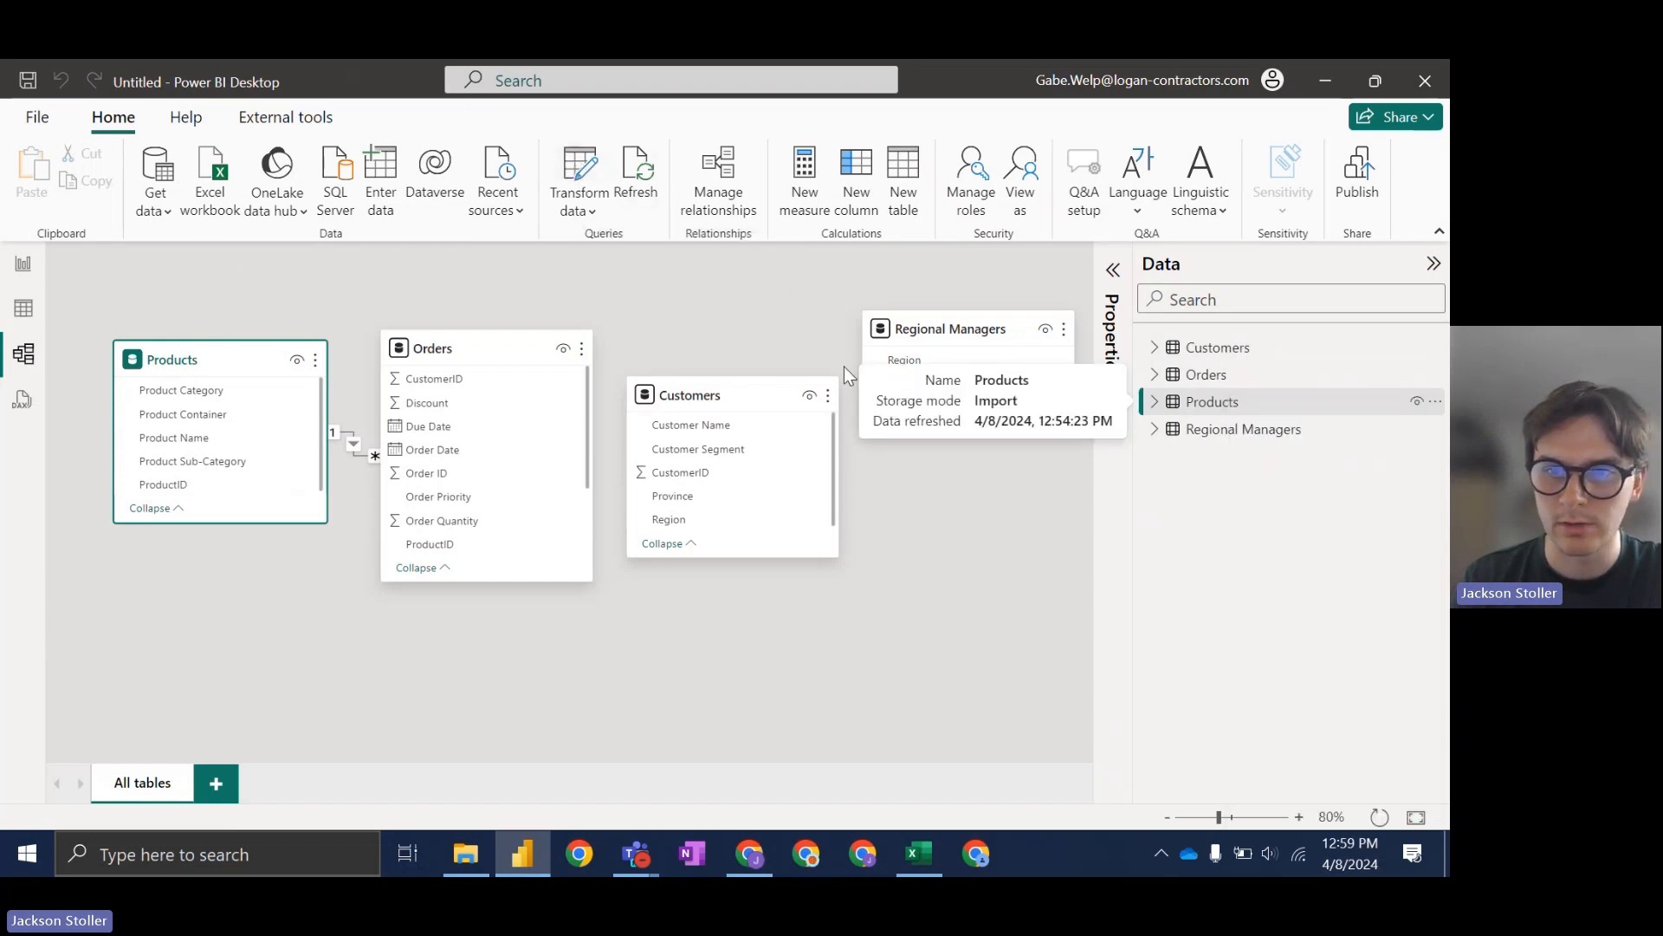
pyautogui.rightClick(1236, 408)
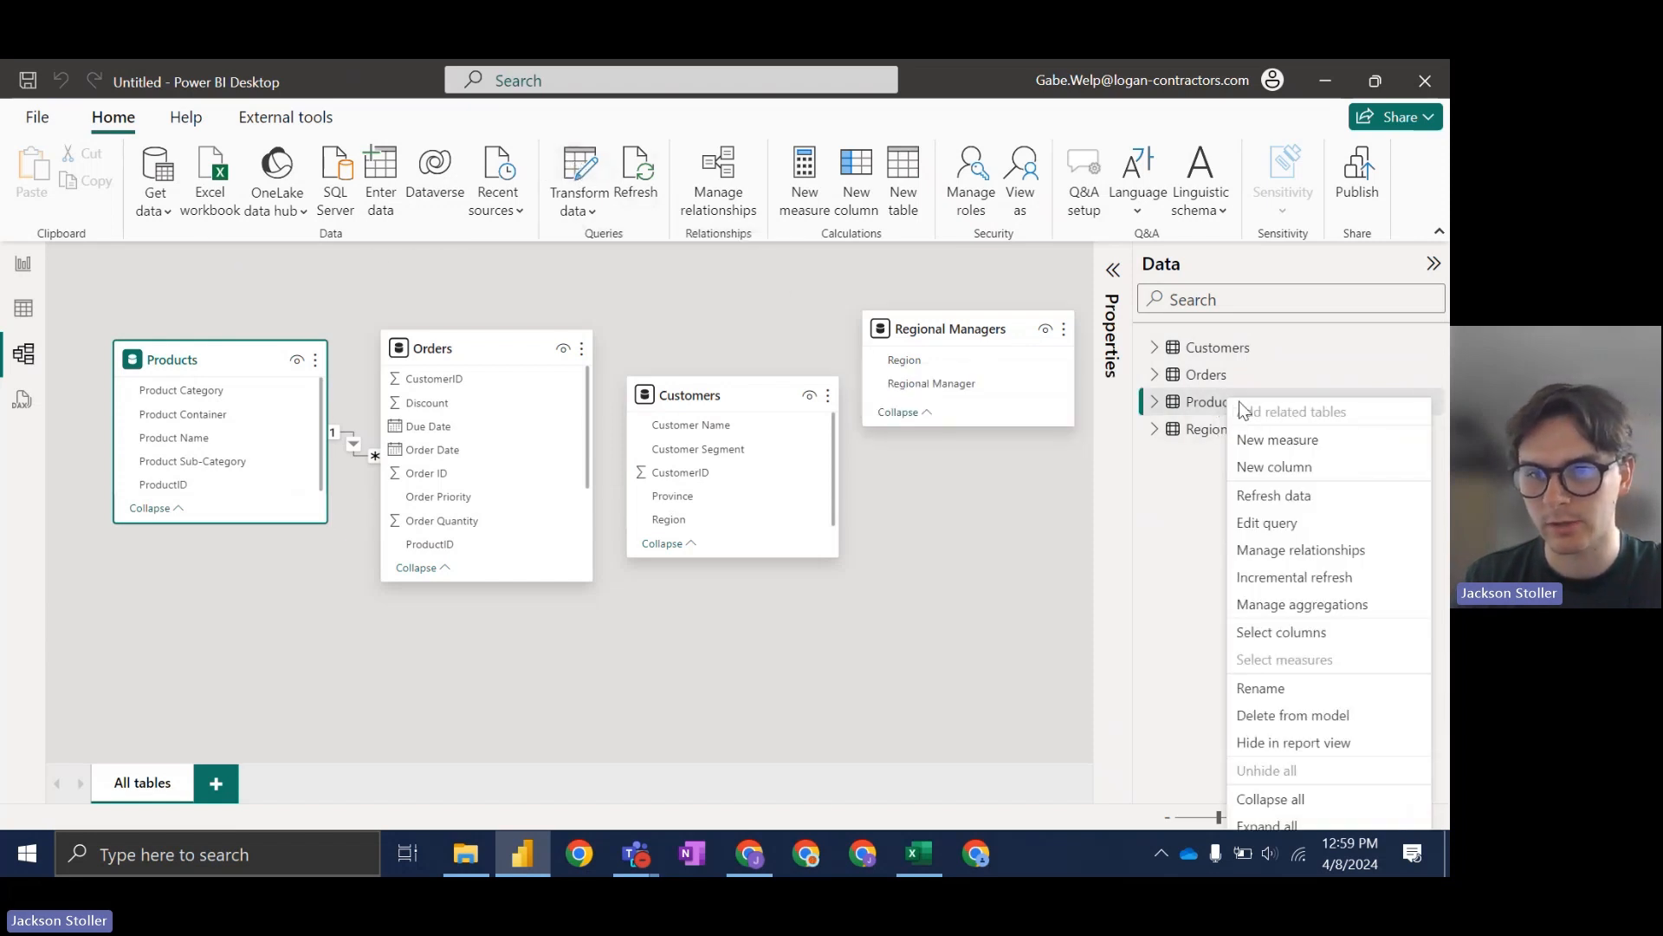
pyautogui.click(613, 294)
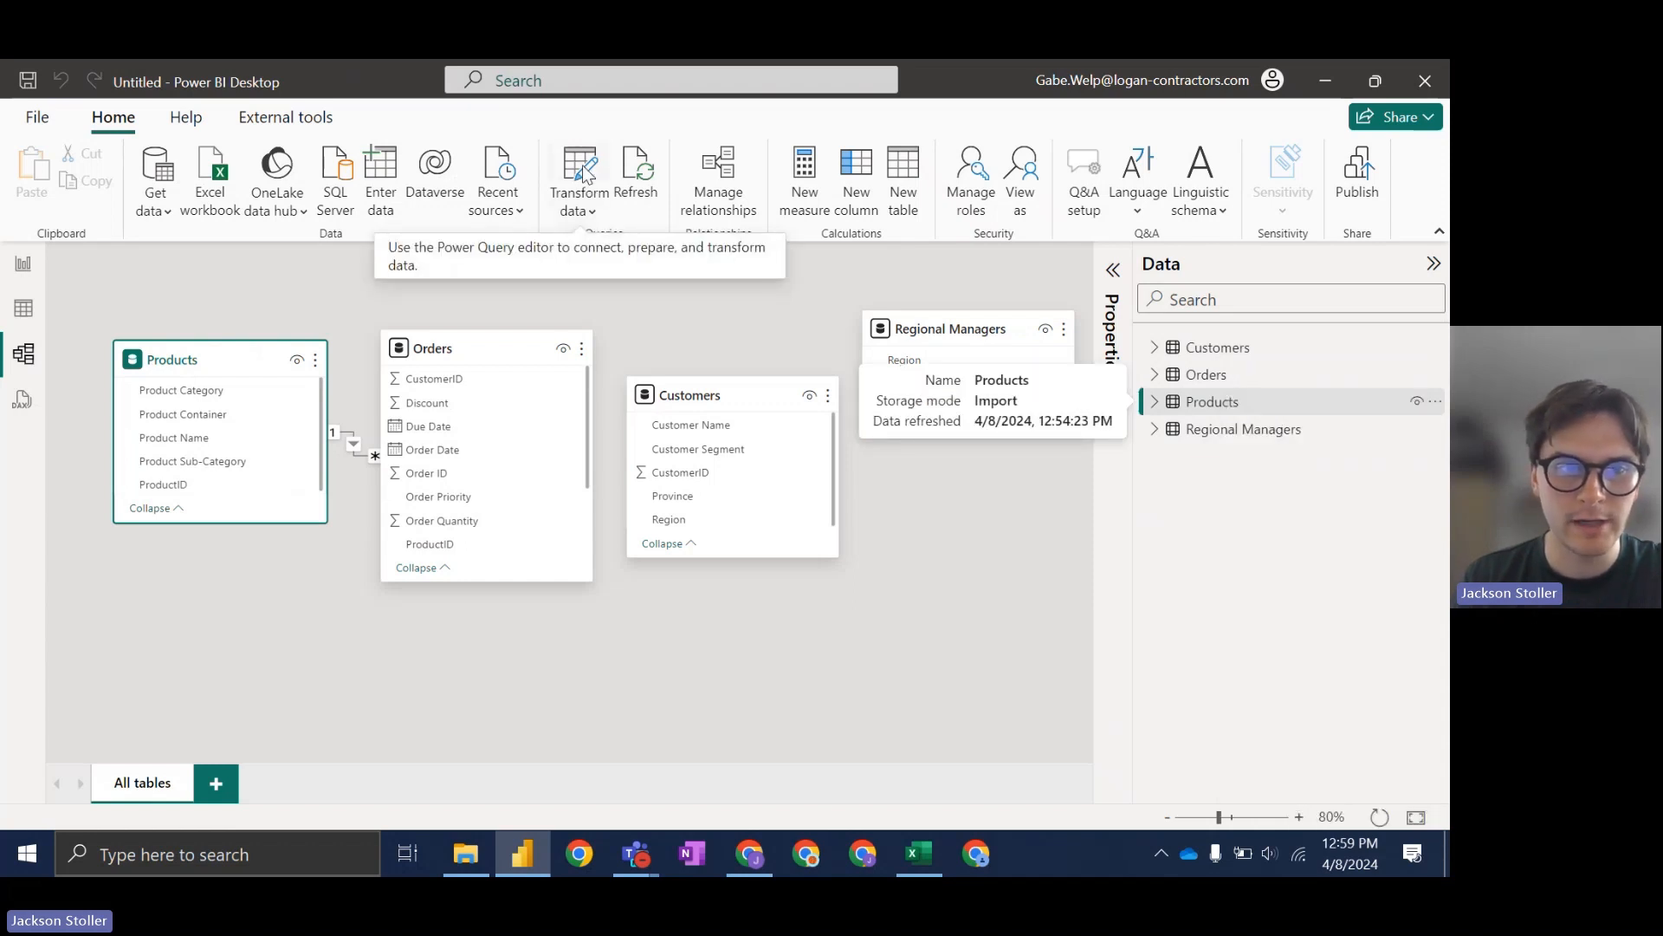
pyautogui.click(582, 169)
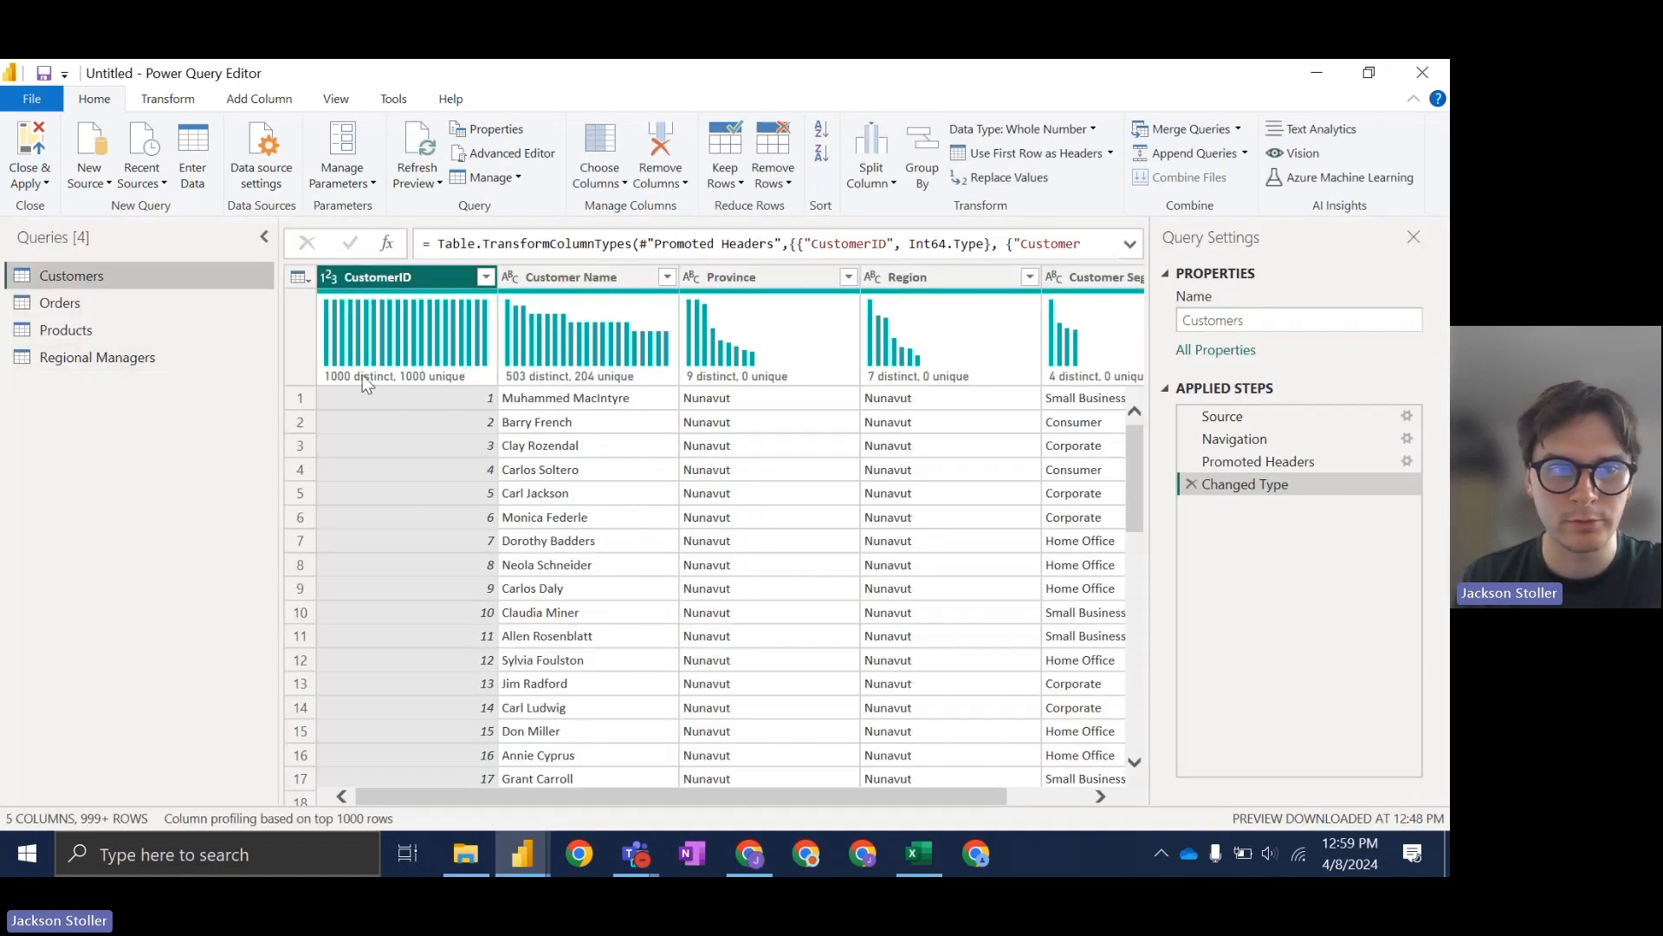
# Step: Remove duplicate rows from the Customers query based on the CustomerID column
pyautogui.moveTo(377, 383)
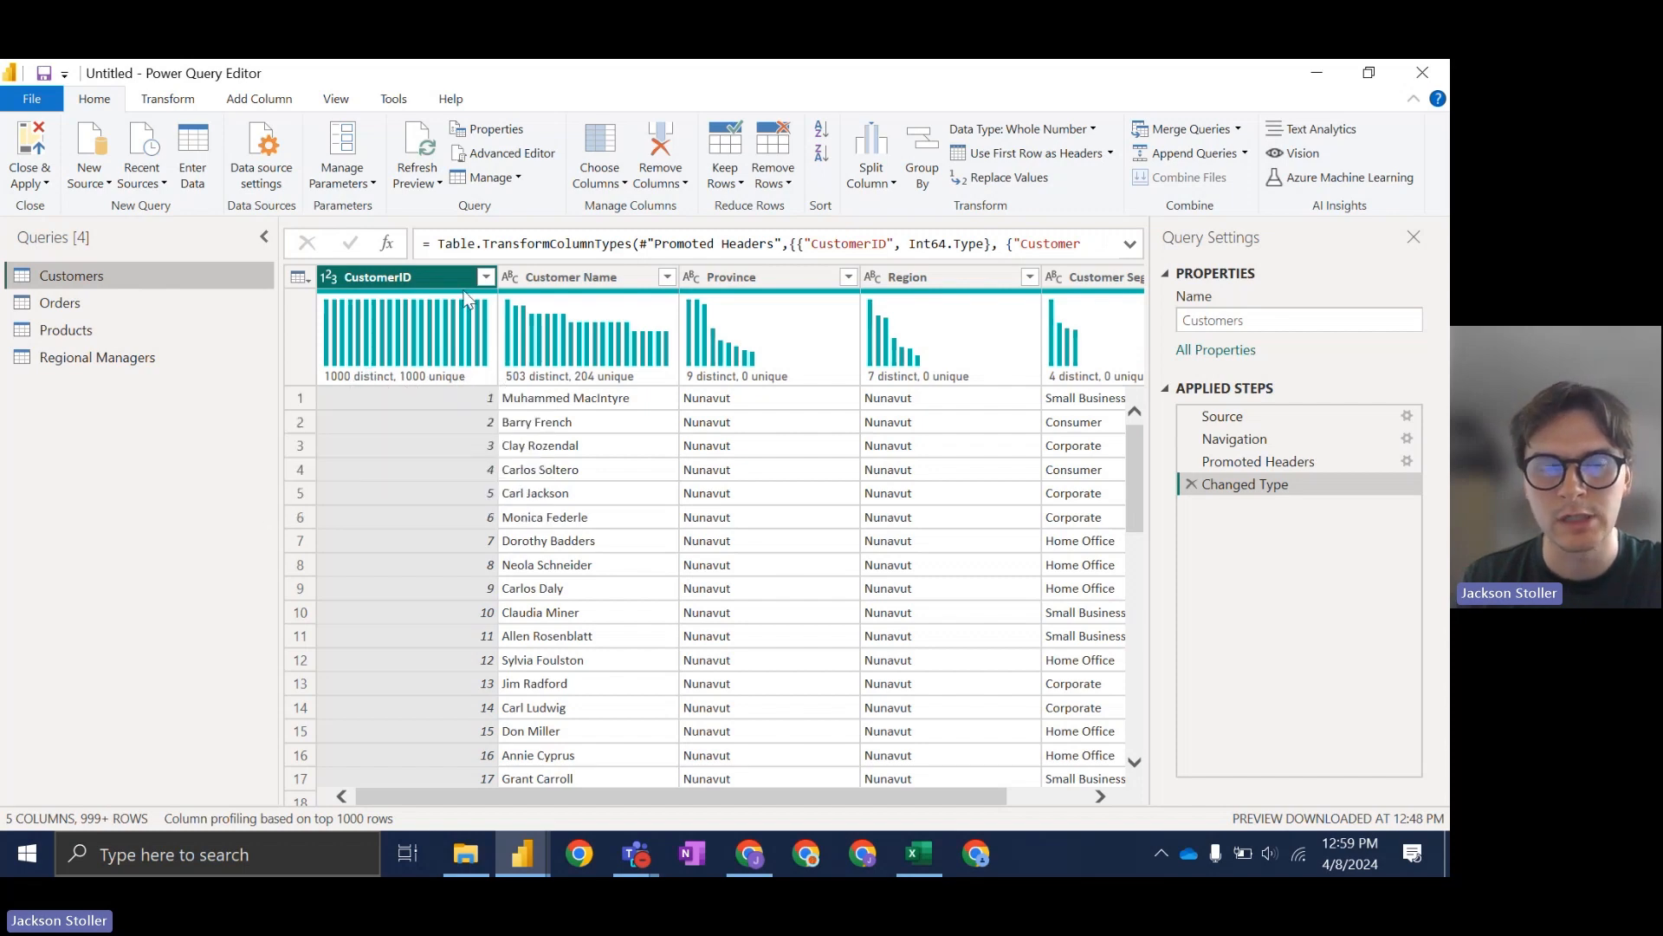
pyautogui.scroll(-5, 470, 450)
pyautogui.scroll(-20, 511, 563)
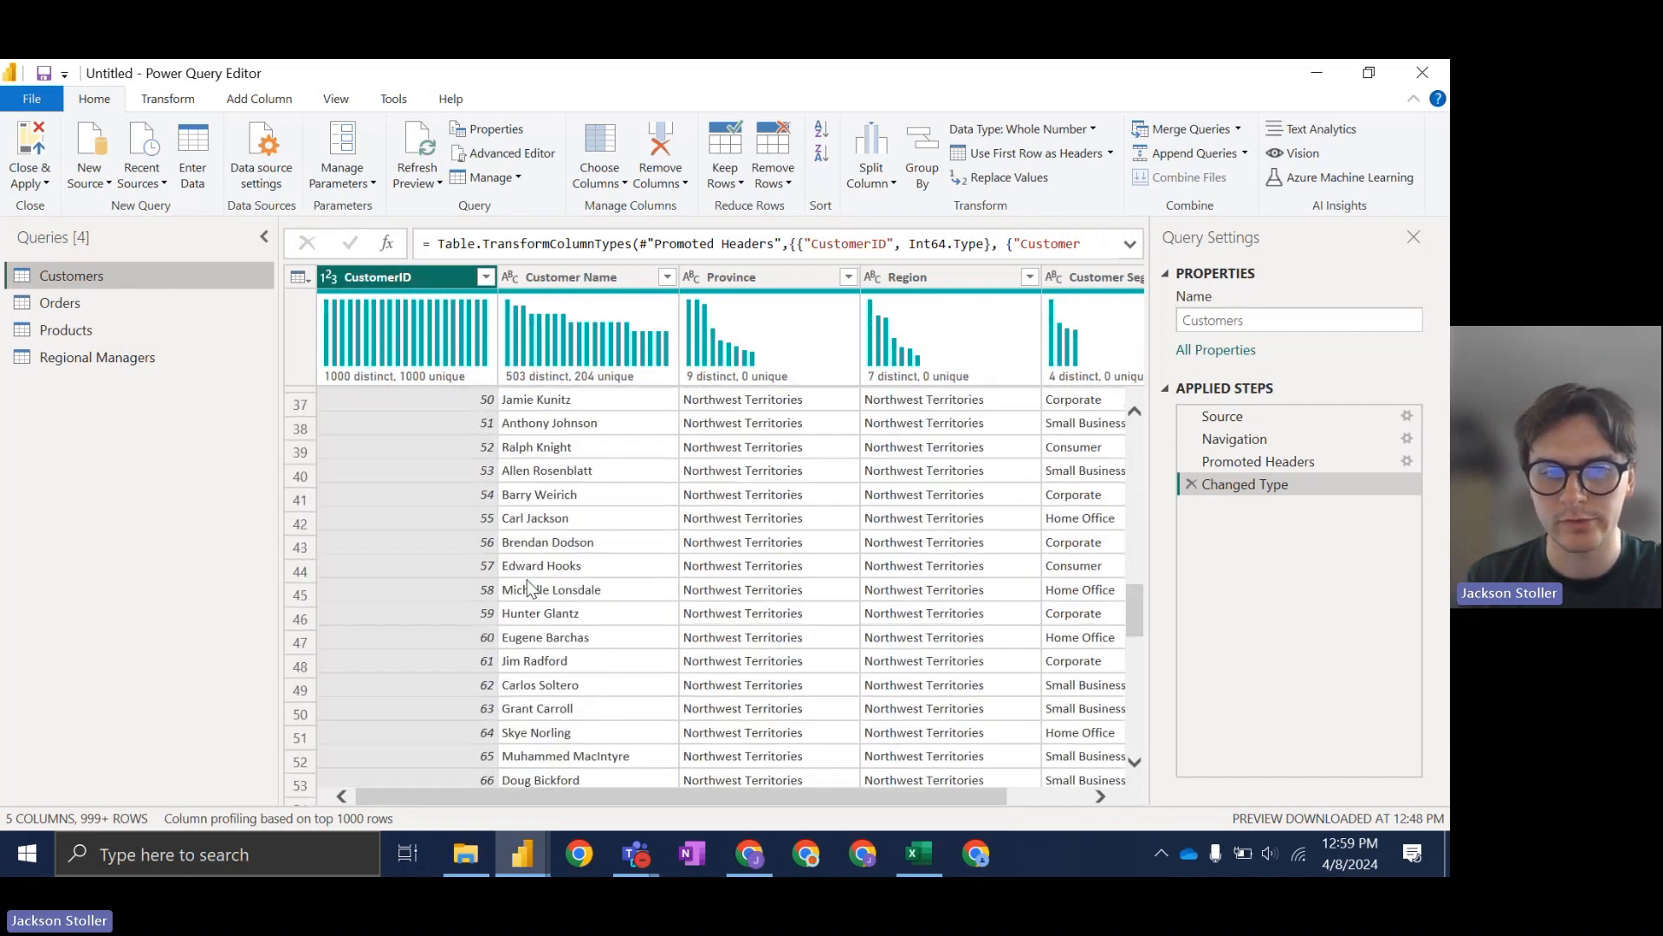
pyautogui.scroll(-10, 524, 637)
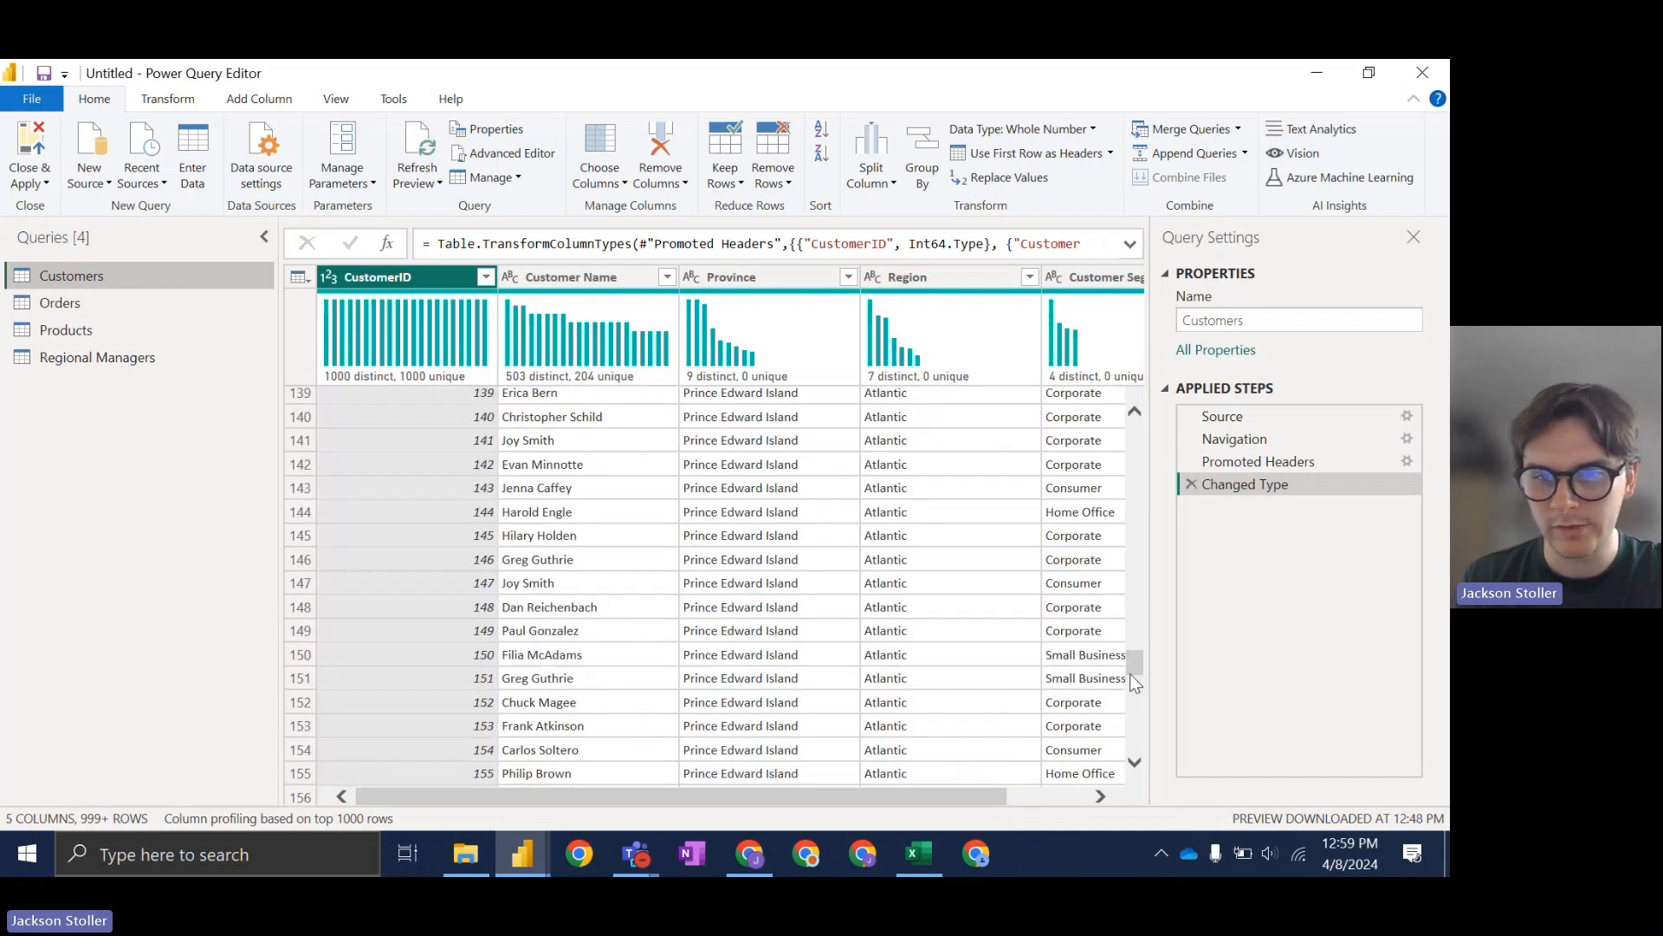
pyautogui.moveTo(1131, 668); pyautogui.dragTo(795, 340)
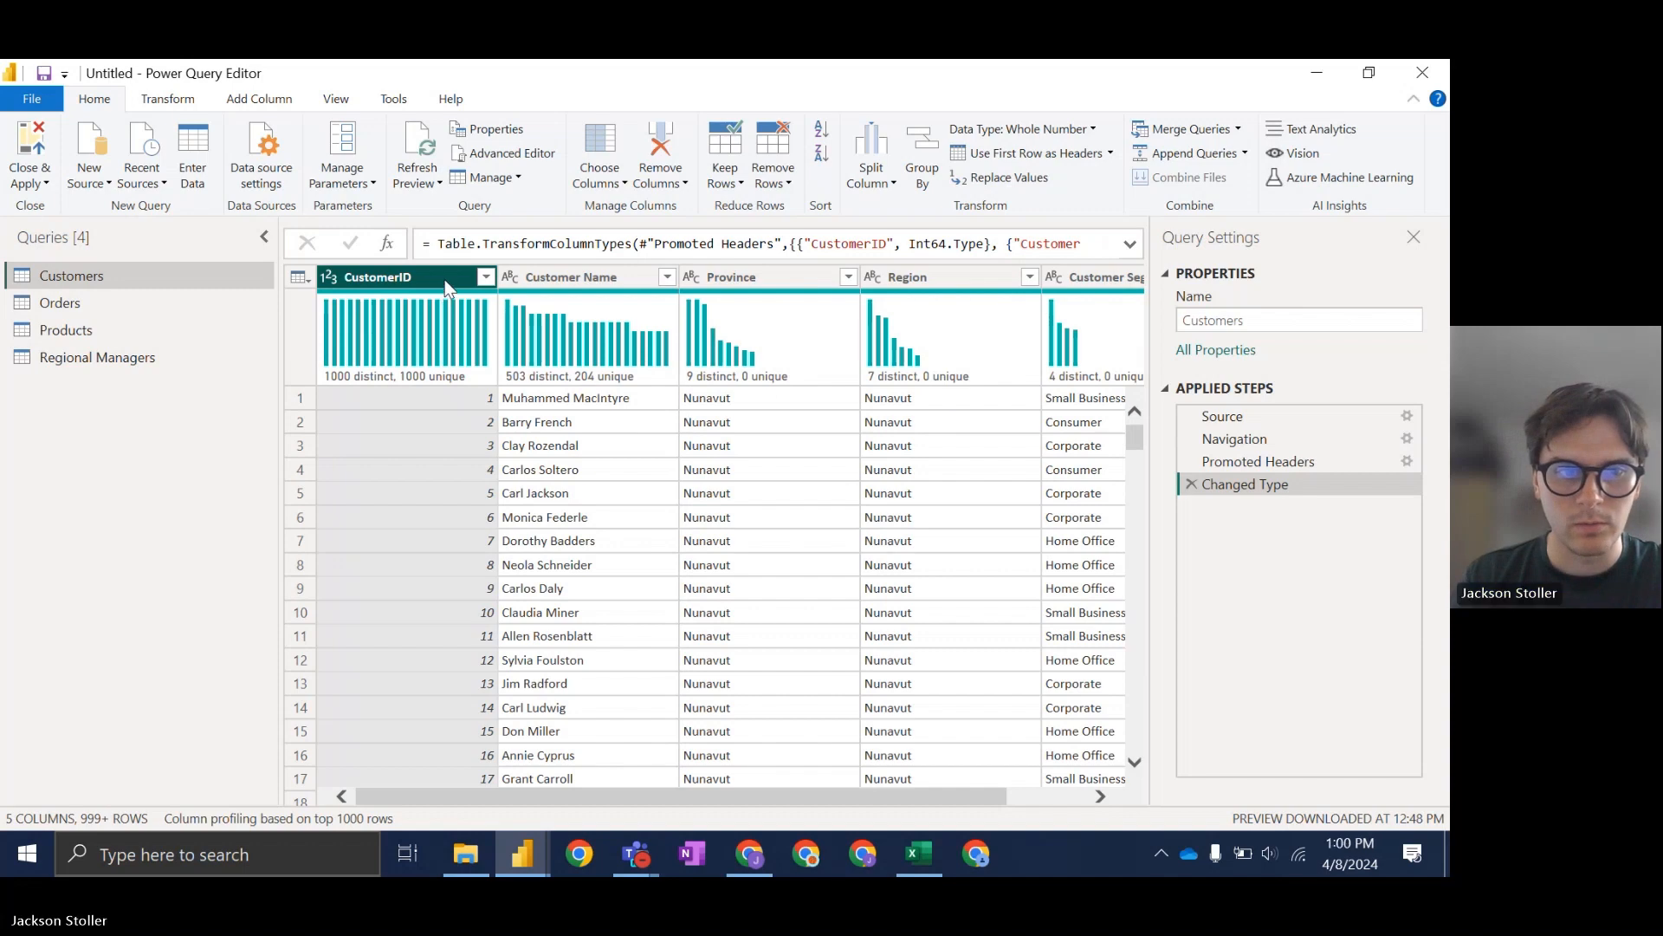
pyautogui.rightClick(443, 282)
pyautogui.click(565, 414)
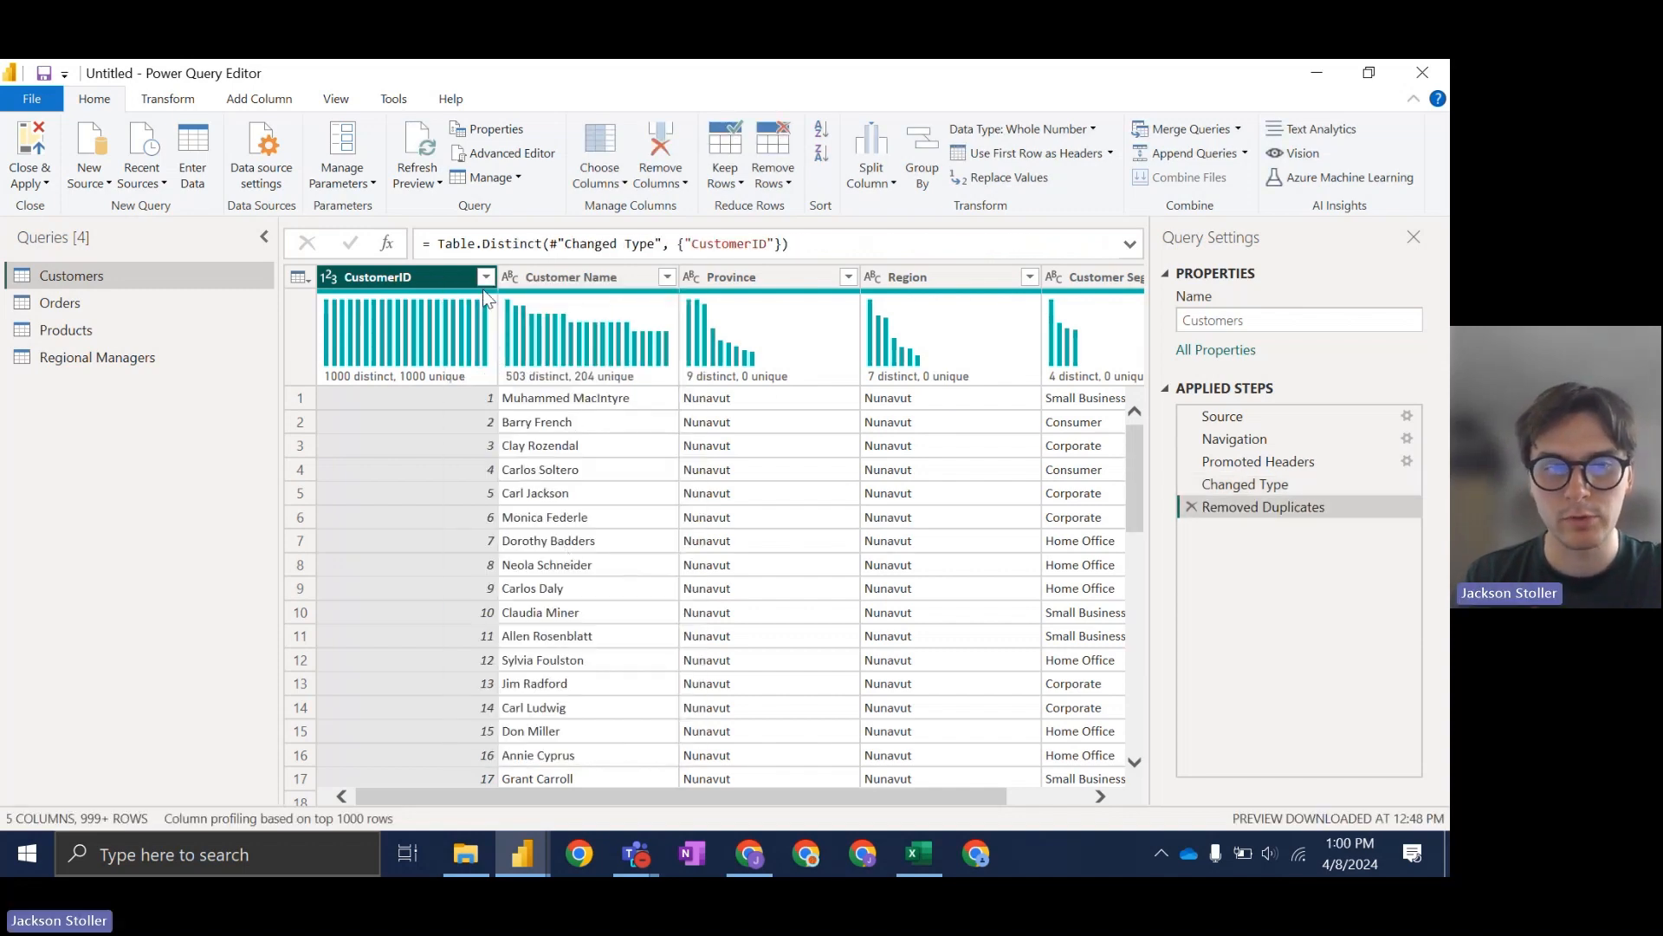
# Step: Close & Apply the change, confirm applying it, and select the reloaded Customers table
pyautogui.moveTo(1139, 454); pyautogui.dragTo(1126, 419)
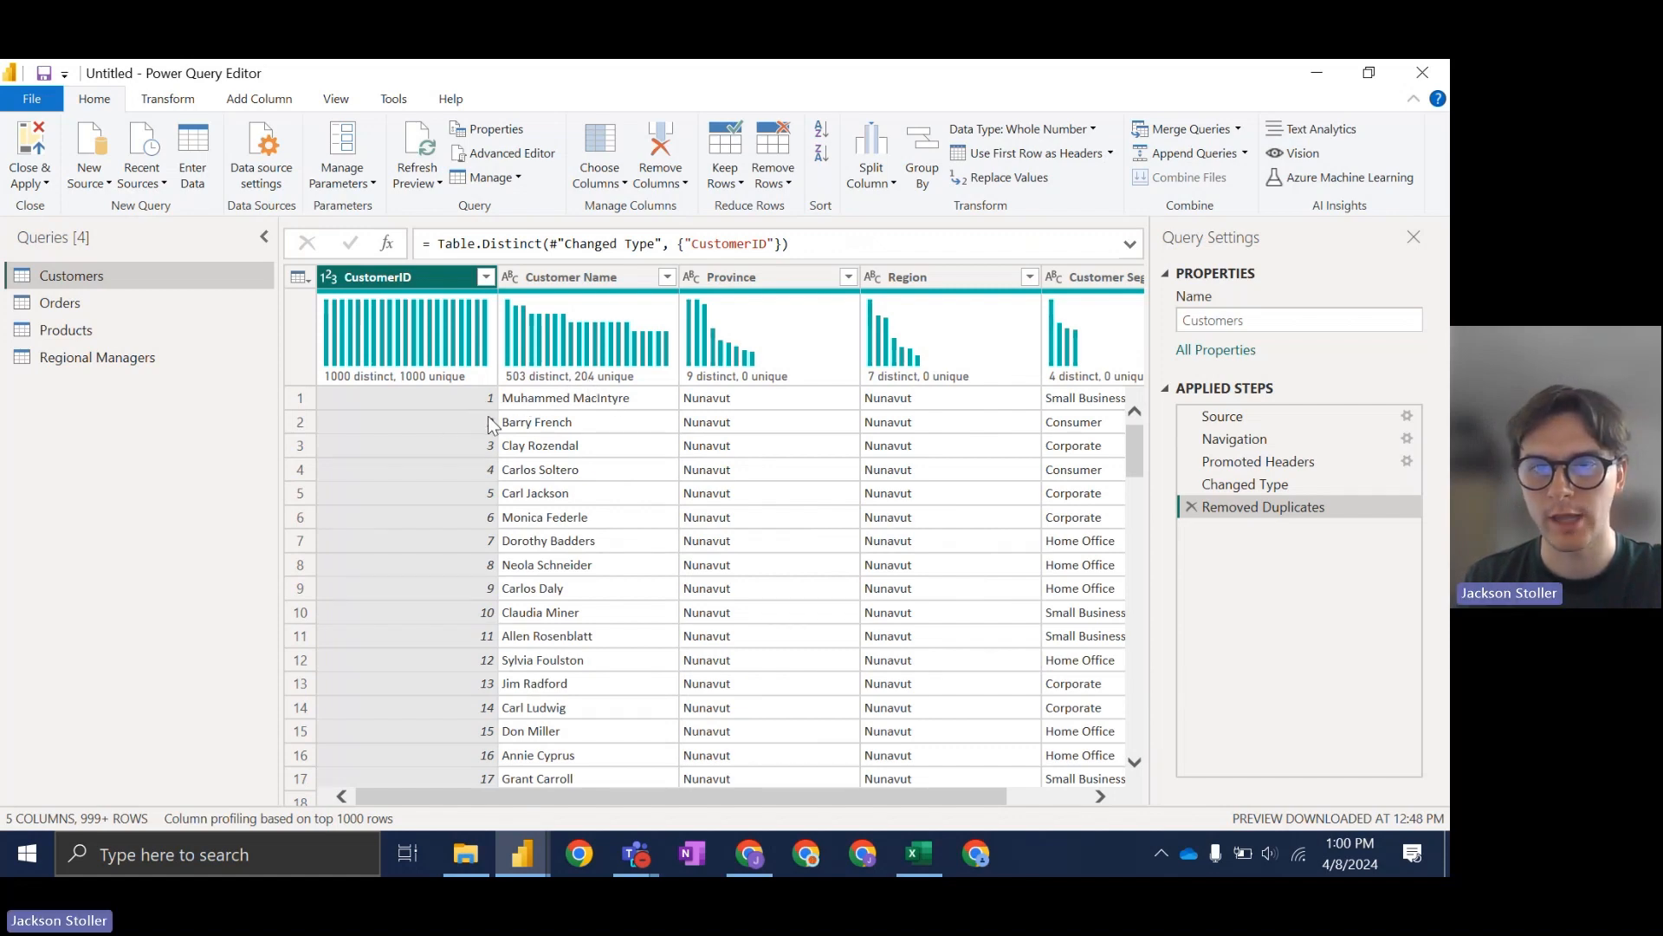
pyautogui.click(1434, 78)
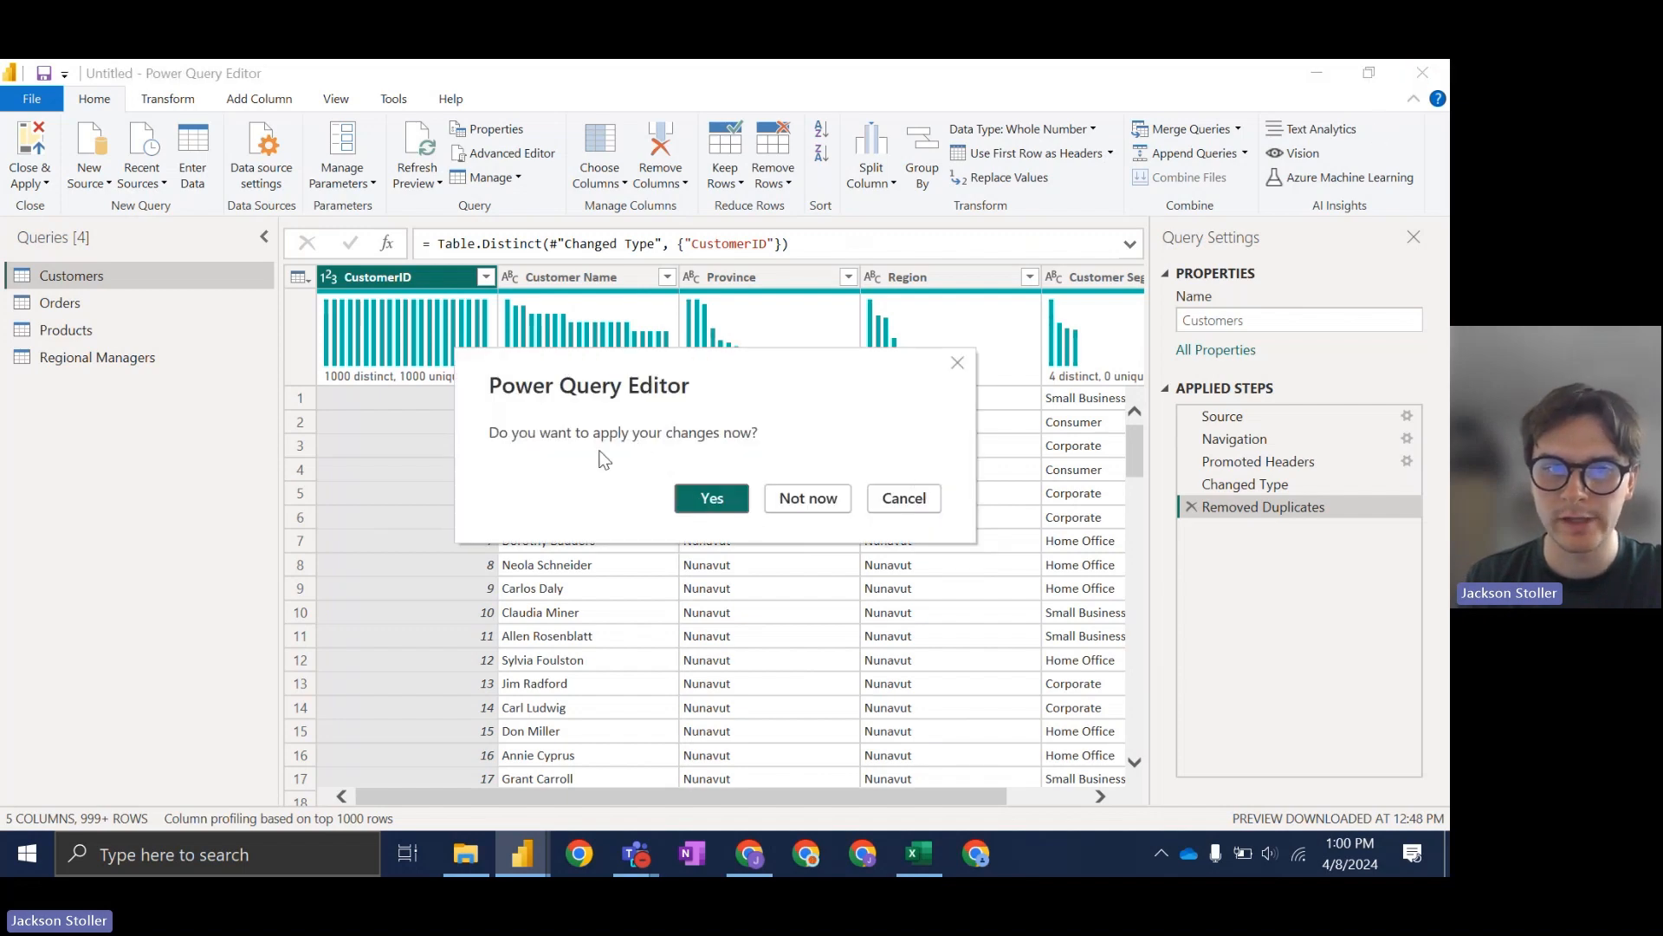
pyautogui.click(711, 499)
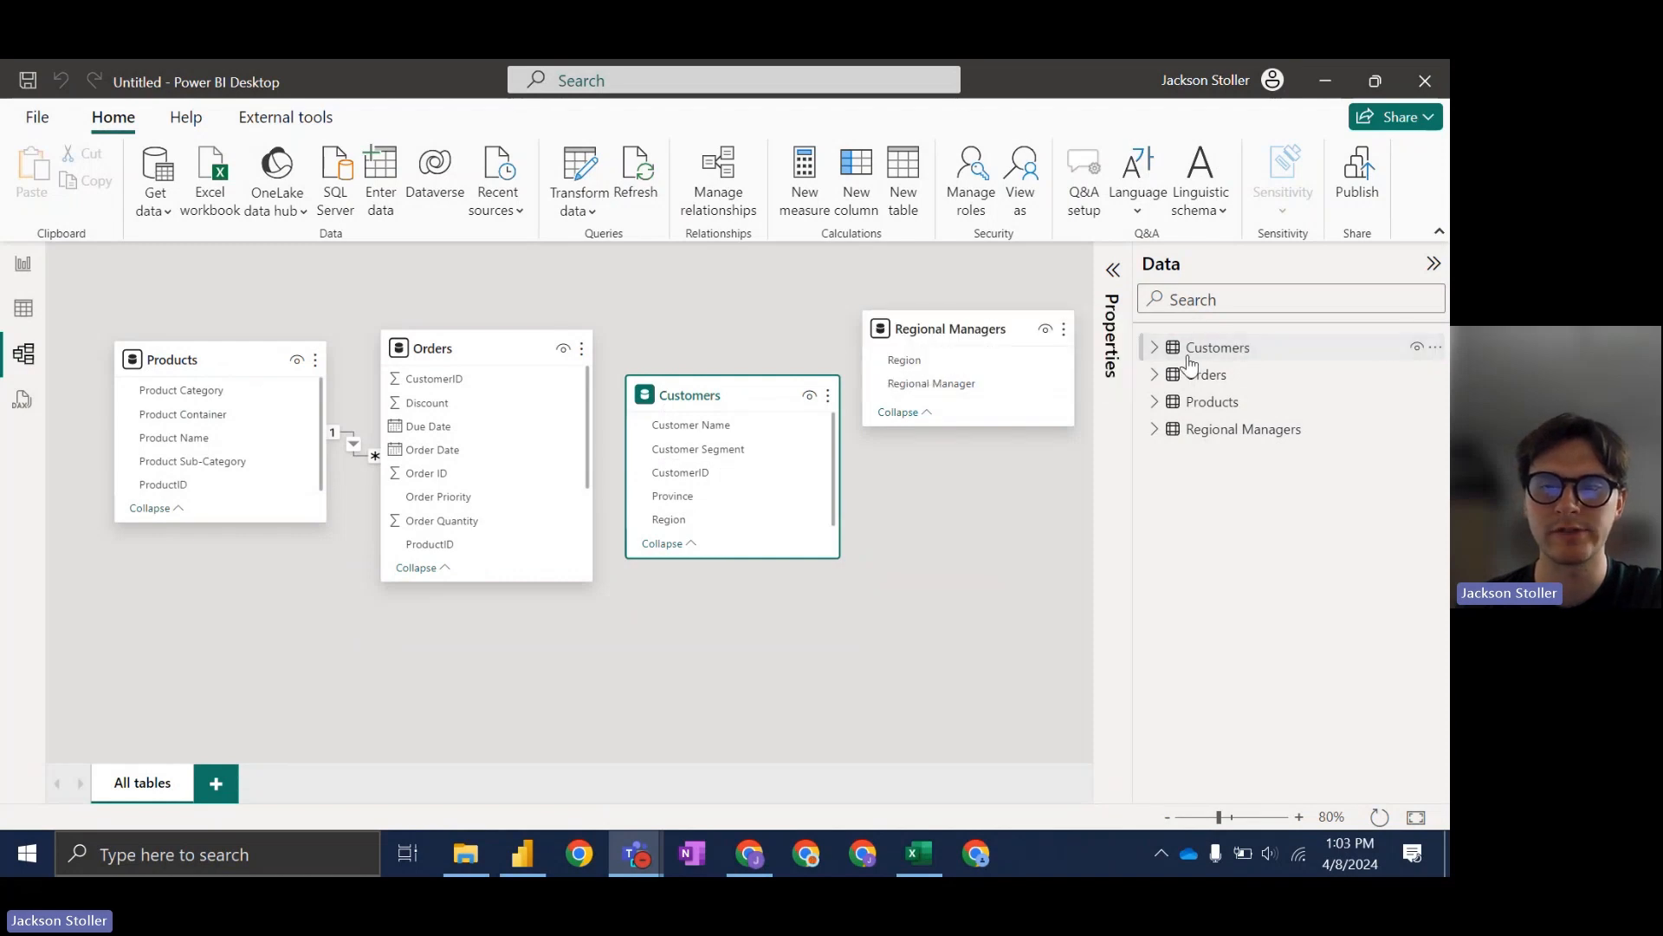
pyautogui.click(1274, 355)
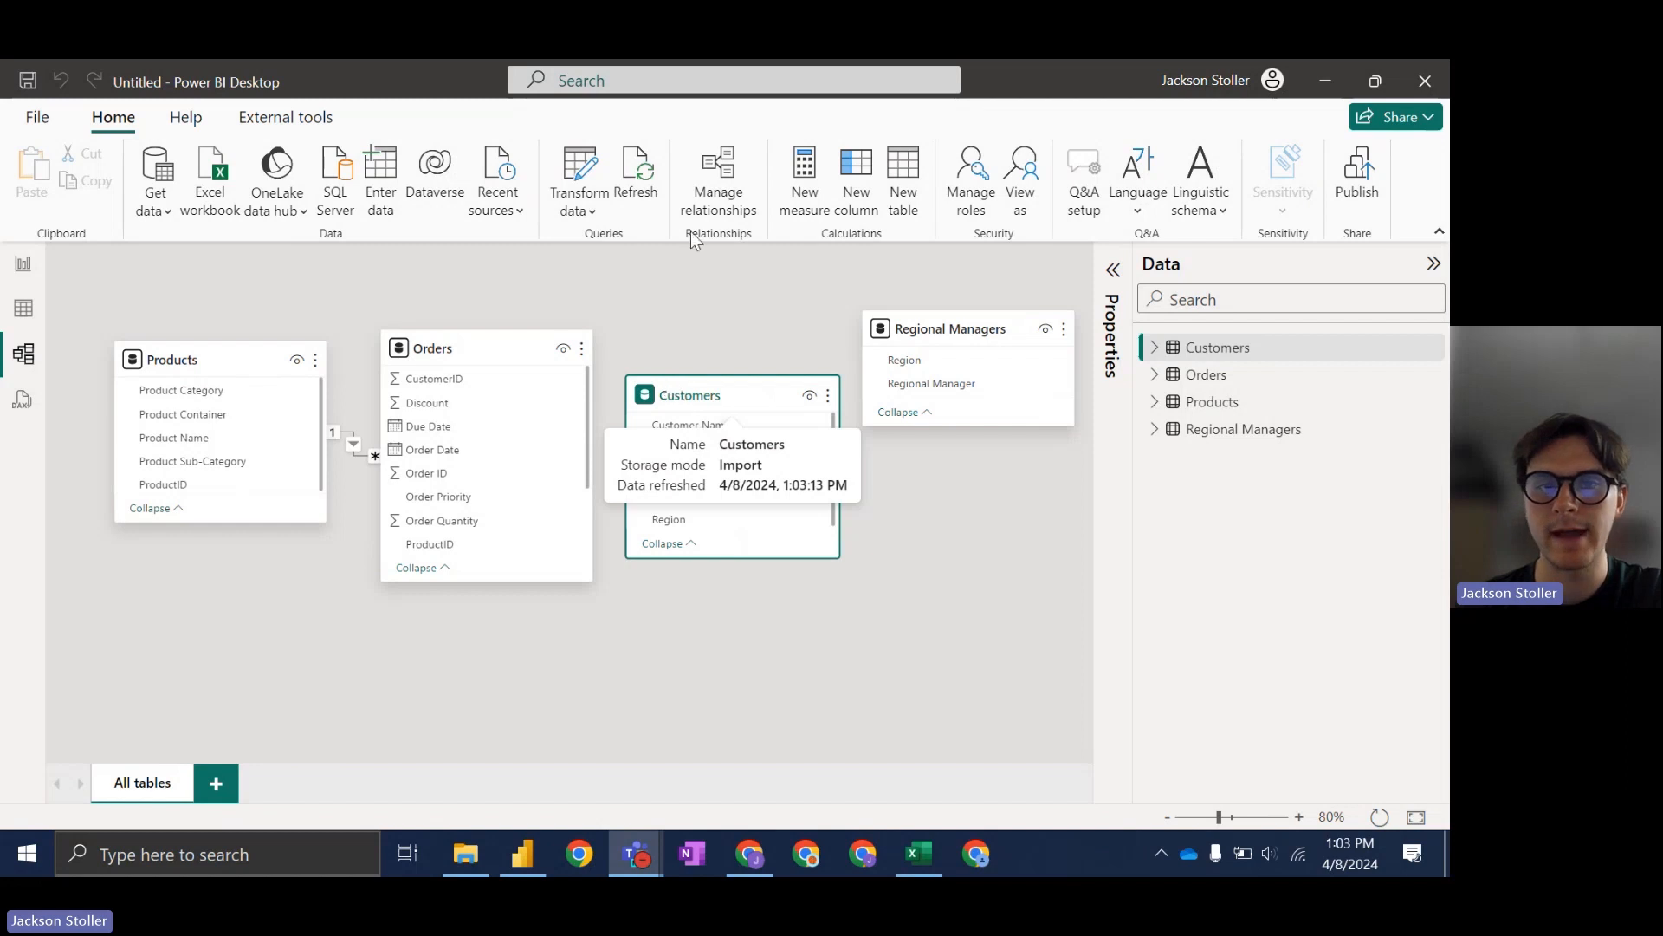
# Step: Create an active many-to-one Orders–Customers relationship on CustomerID, then close the relationships list
pyautogui.click(725, 196)
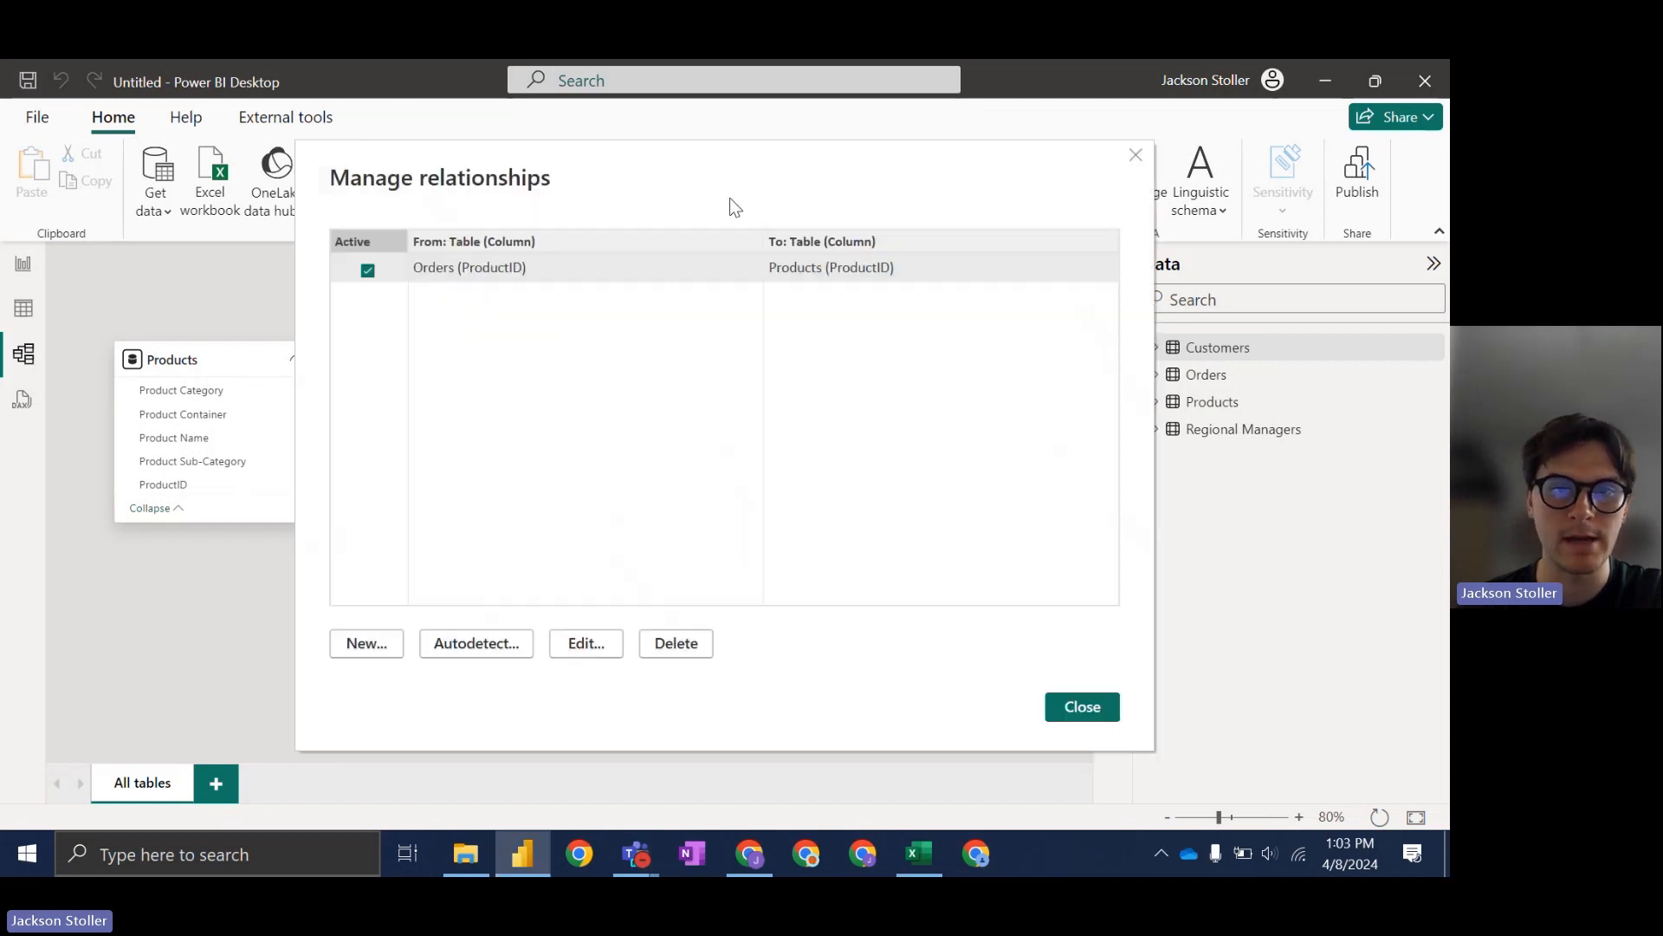
pyautogui.click(383, 638)
pyautogui.click(460, 234)
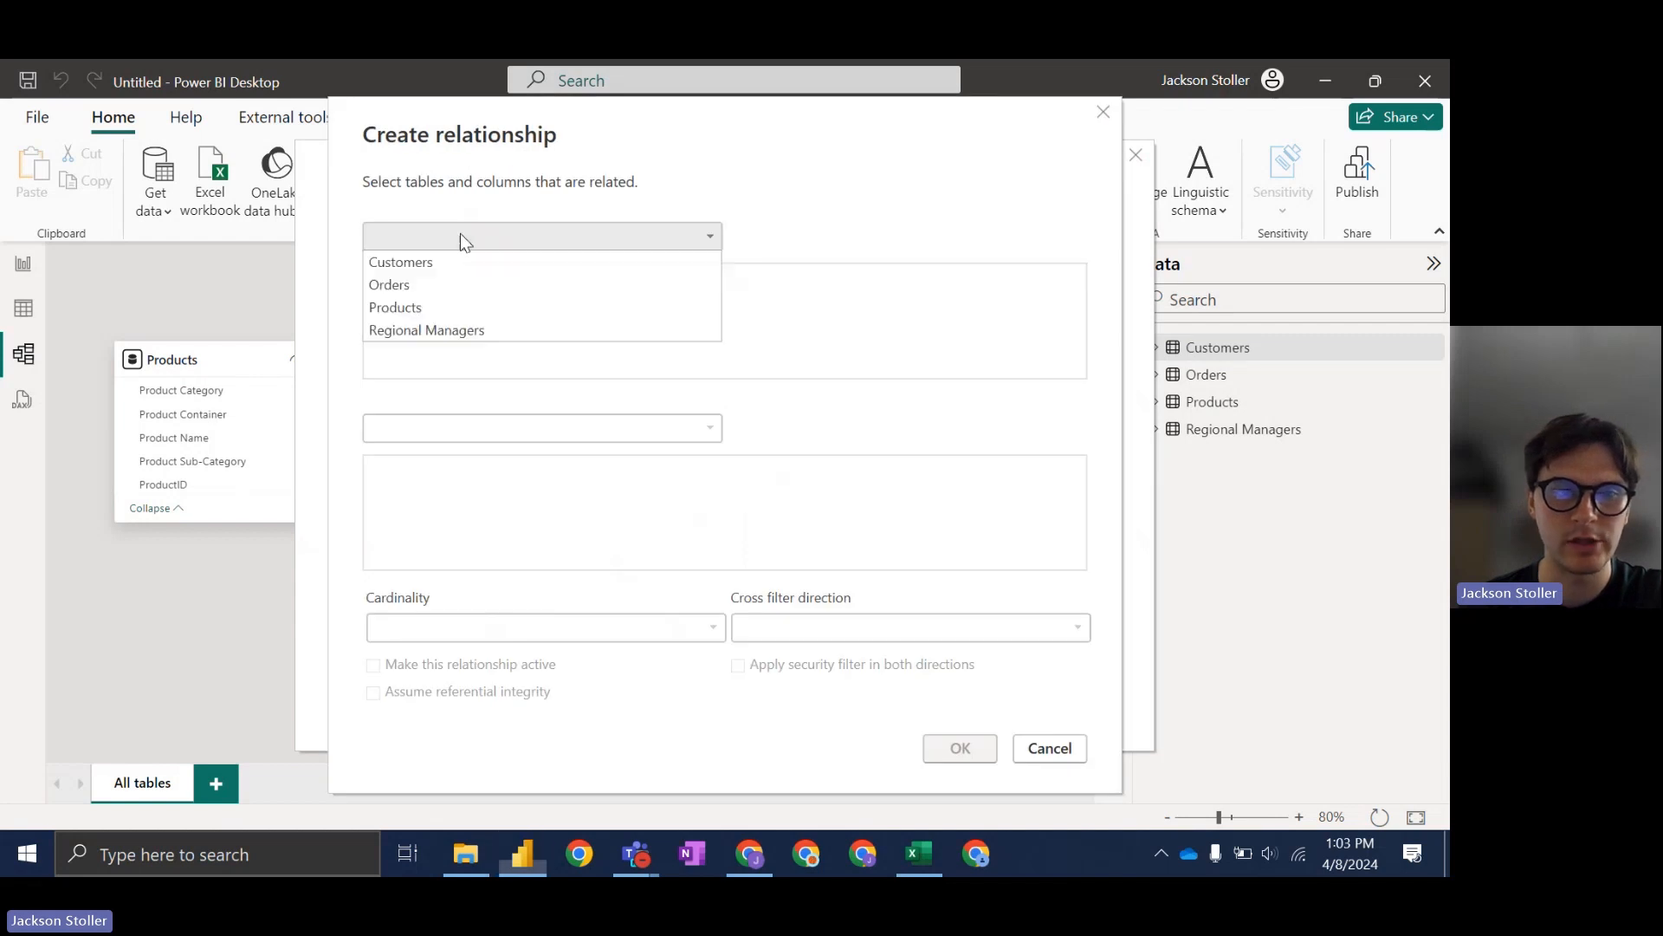
pyautogui.click(427, 284)
pyautogui.click(464, 427)
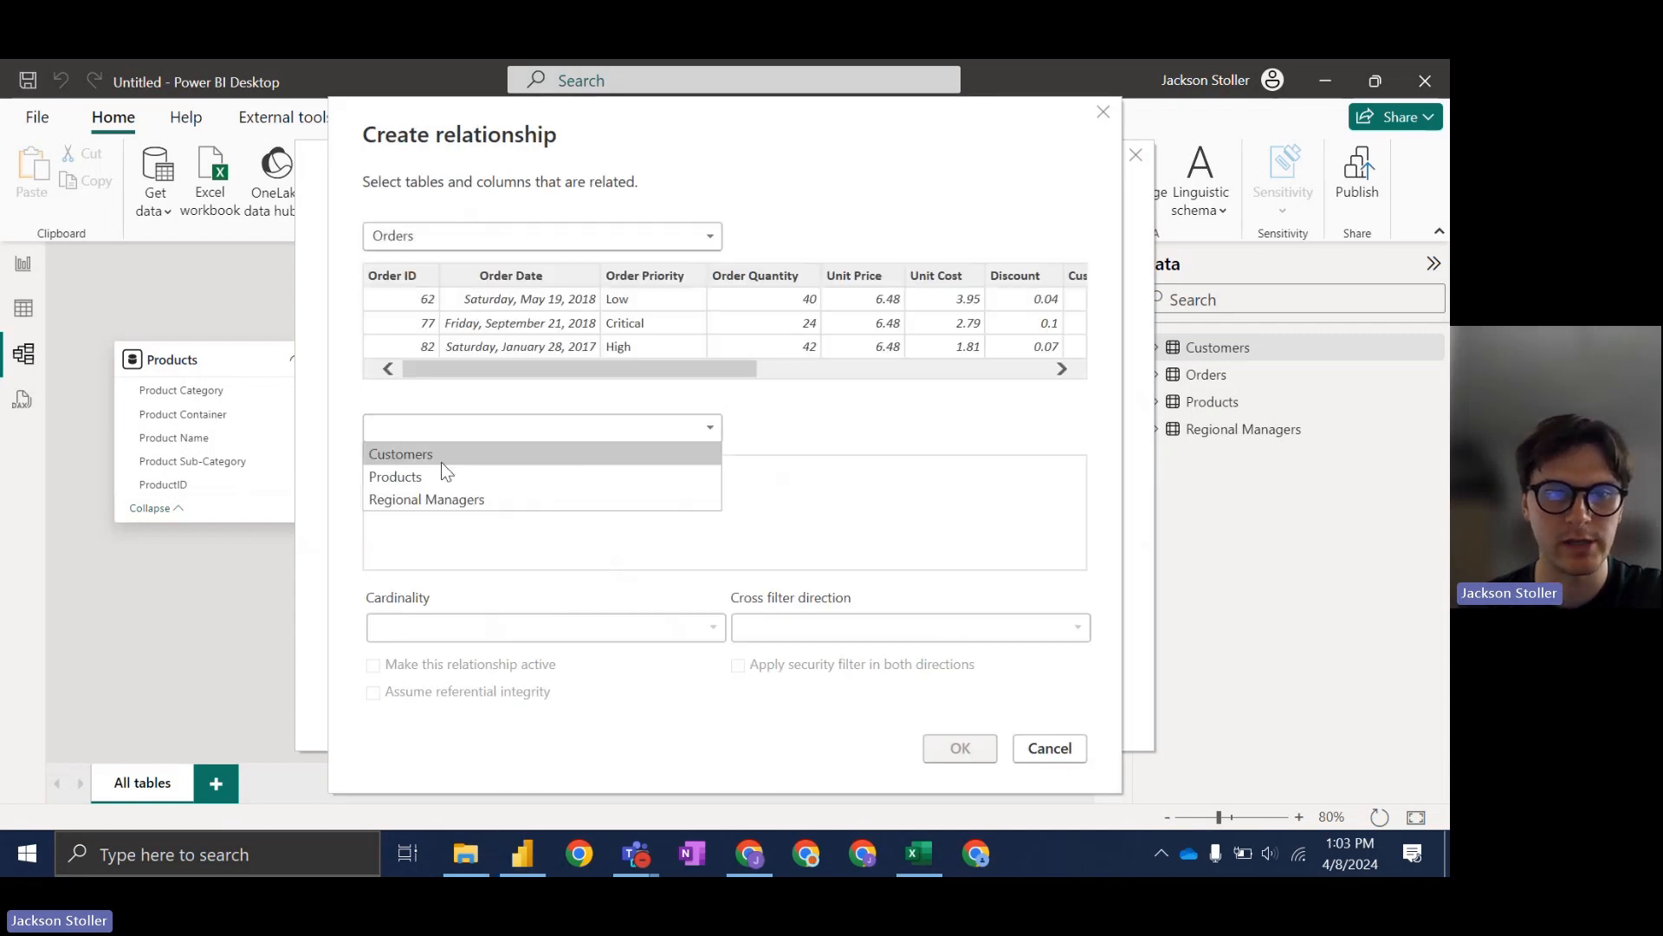
pyautogui.click(441, 454)
pyautogui.click(424, 466)
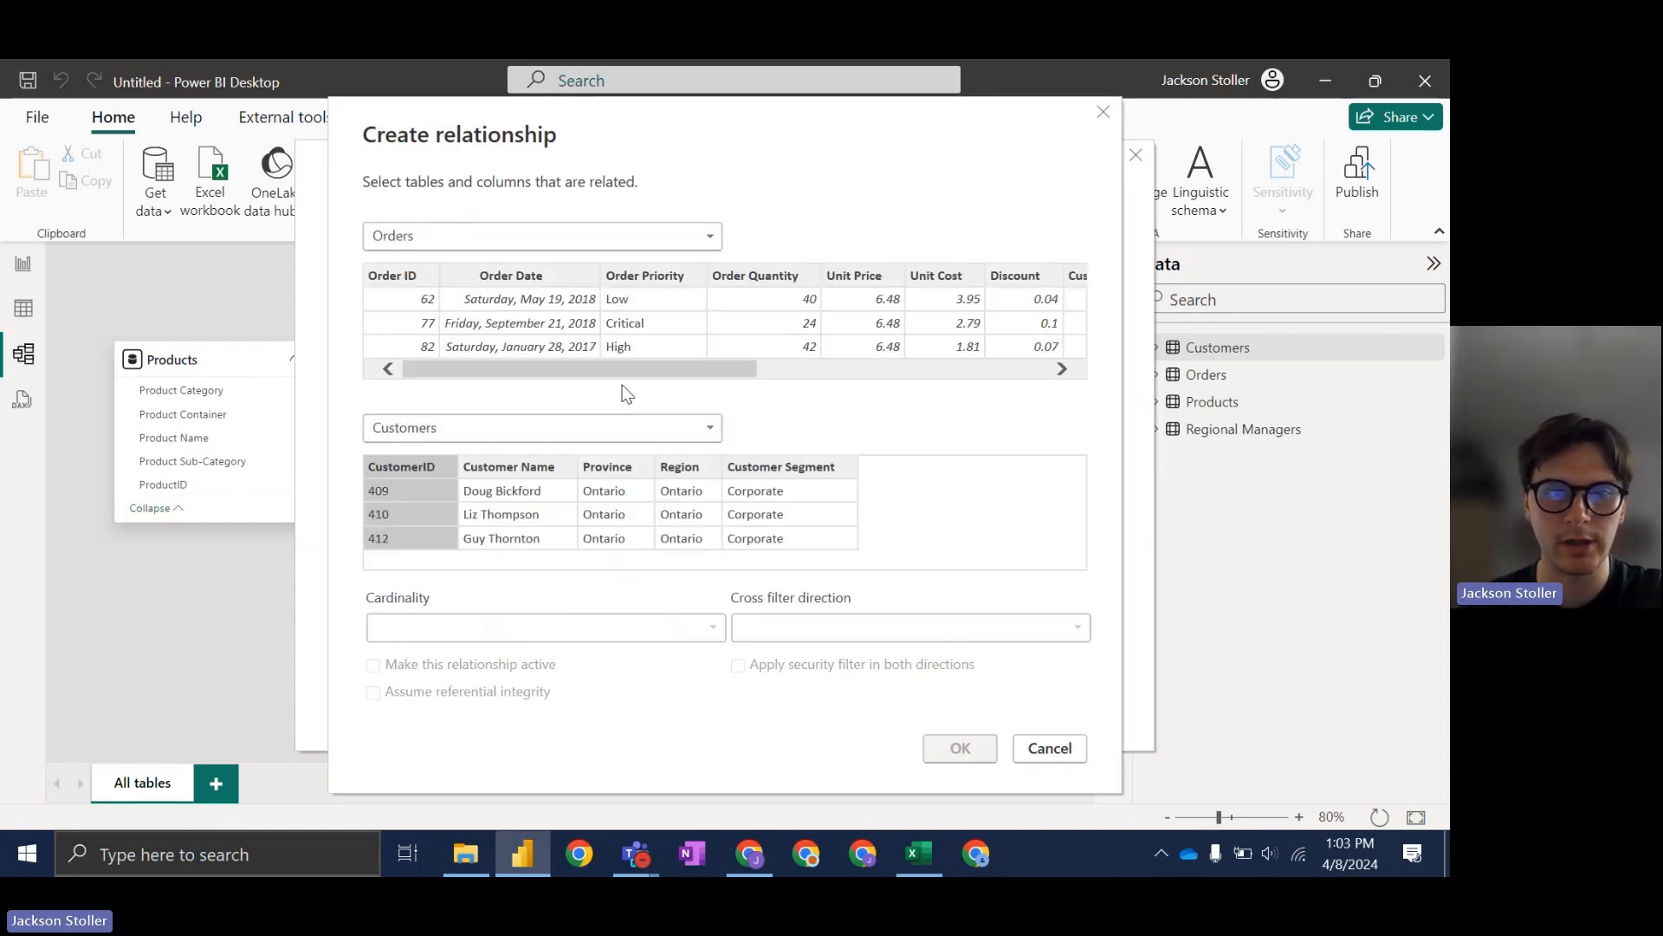
pyautogui.moveTo(638, 369); pyautogui.dragTo(857, 379)
pyautogui.click(667, 288)
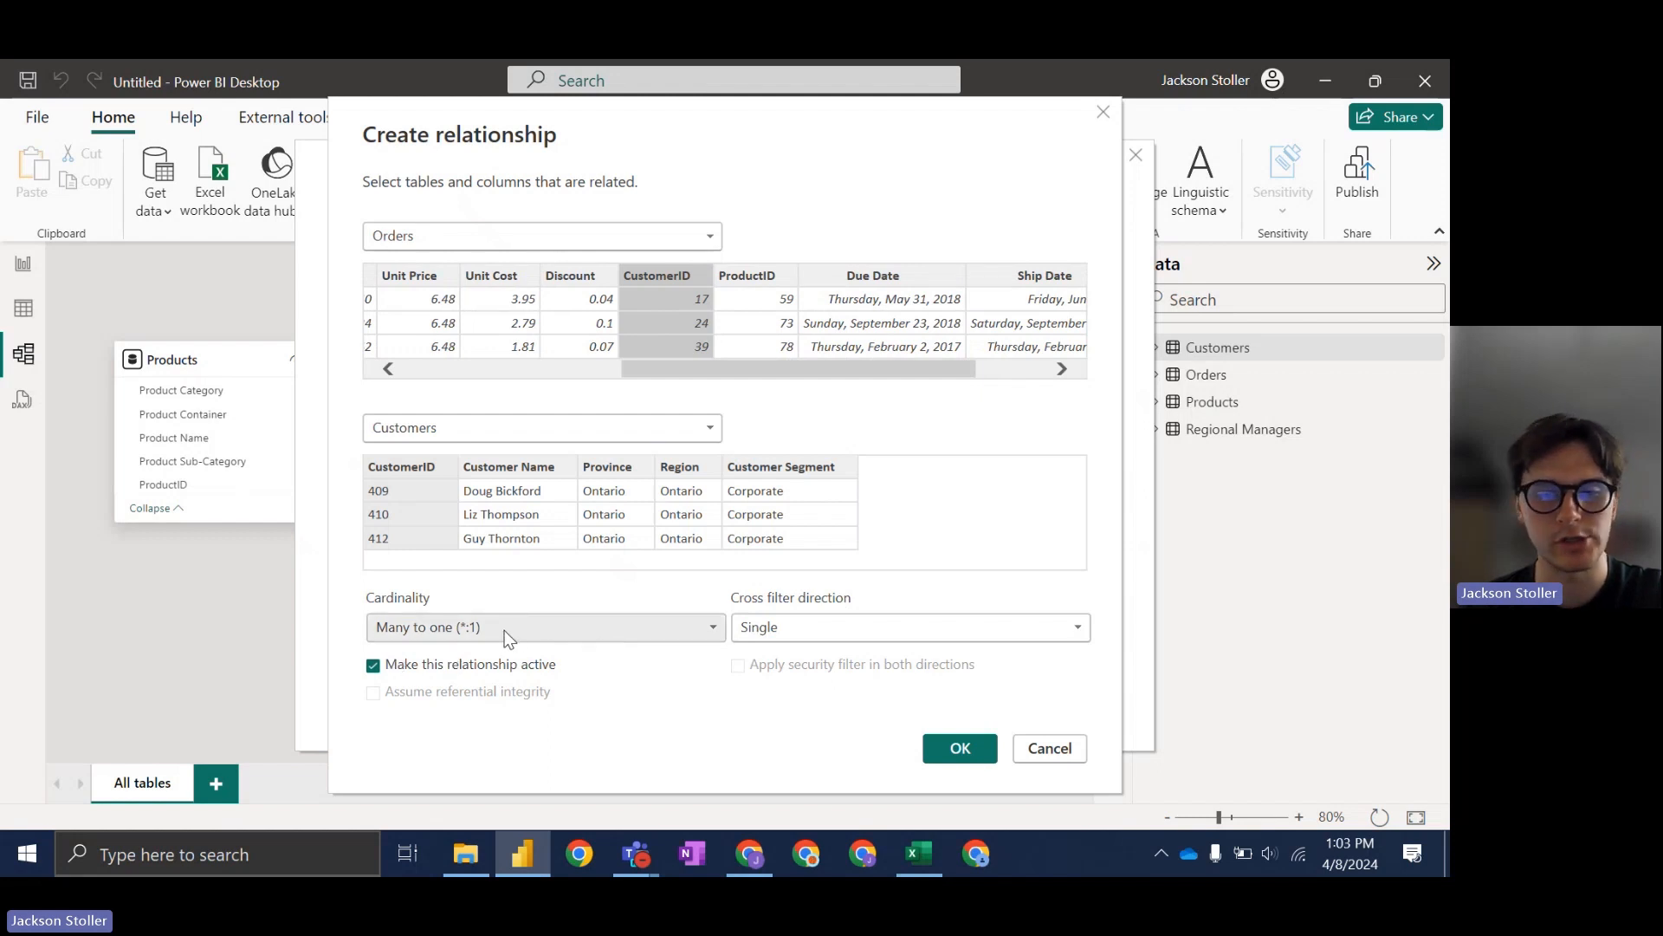
pyautogui.click(961, 752)
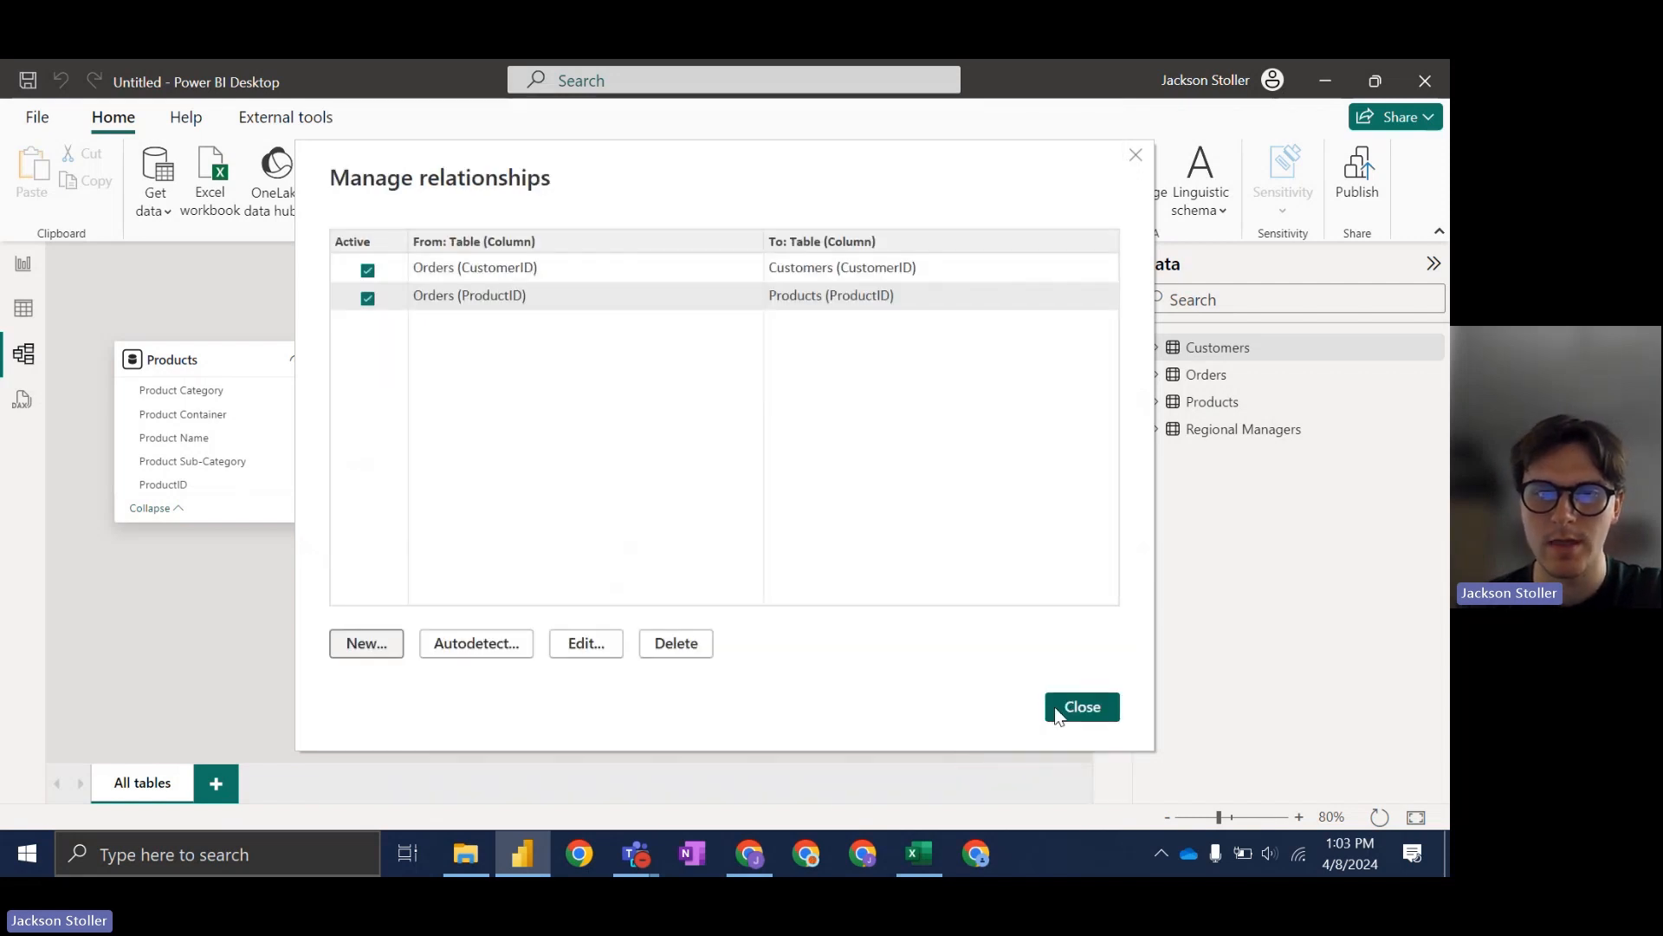
pyautogui.moveTo(787, 163); pyautogui.dragTo(711, 224)
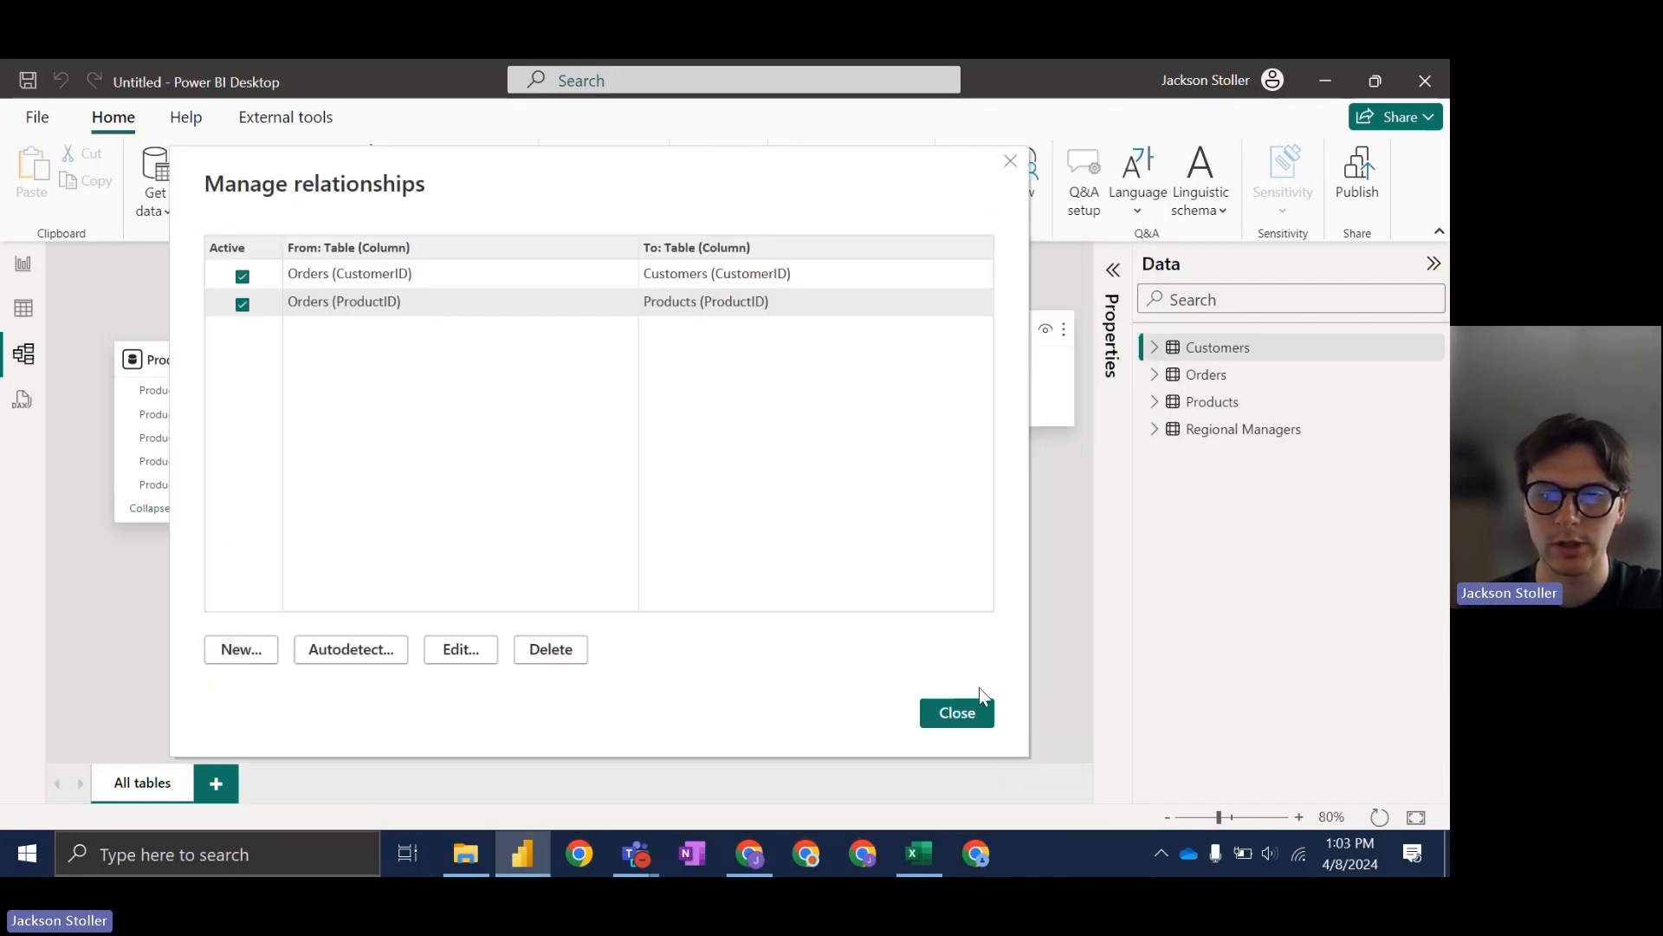
pyautogui.click(957, 721)
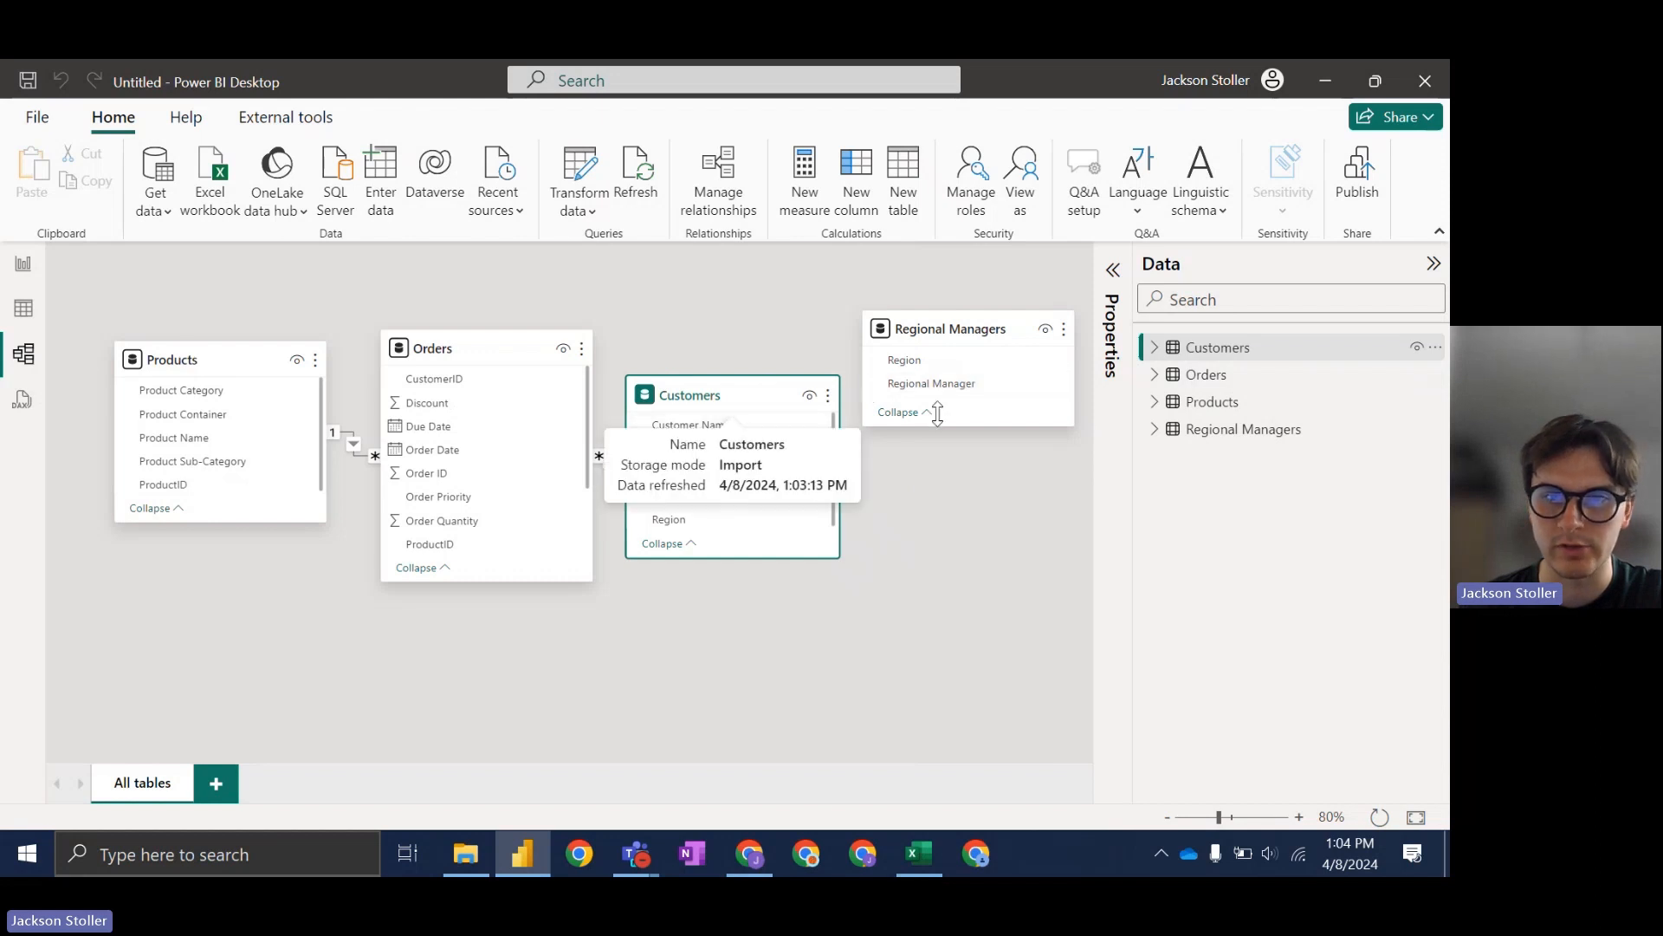
# Step: Lengthen the Customers and Orders cards to show all fields, then reopen Manage relationships
pyautogui.moveTo(717, 556); pyautogui.dragTo(719, 611)
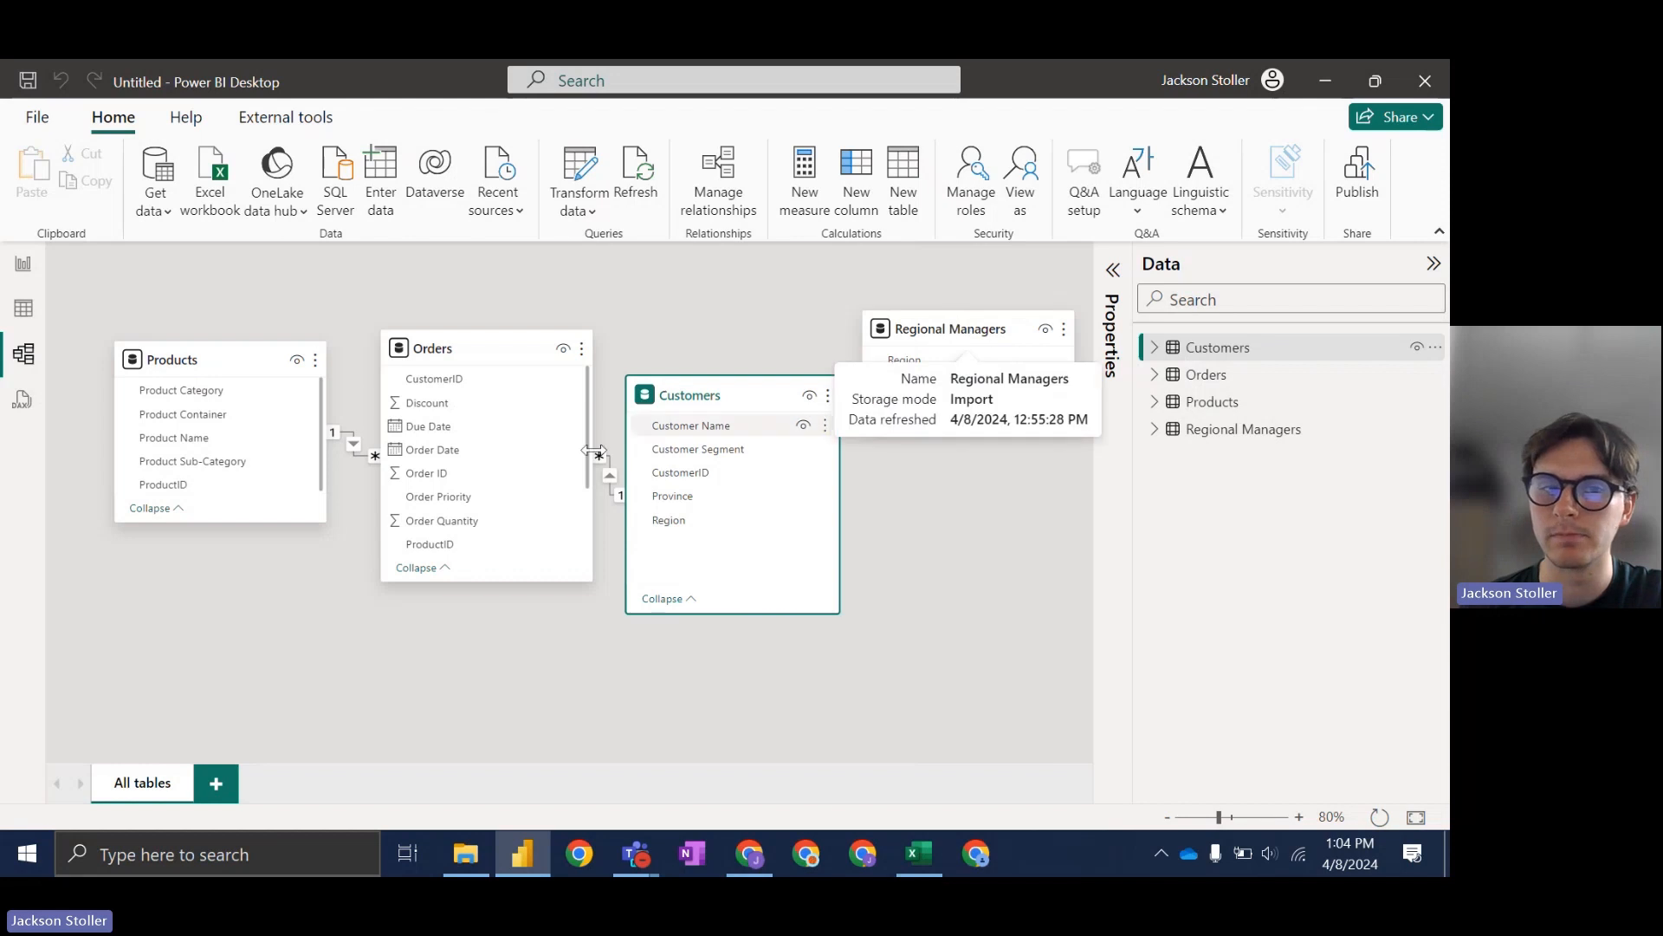
pyautogui.moveTo(511, 581); pyautogui.dragTo(512, 722)
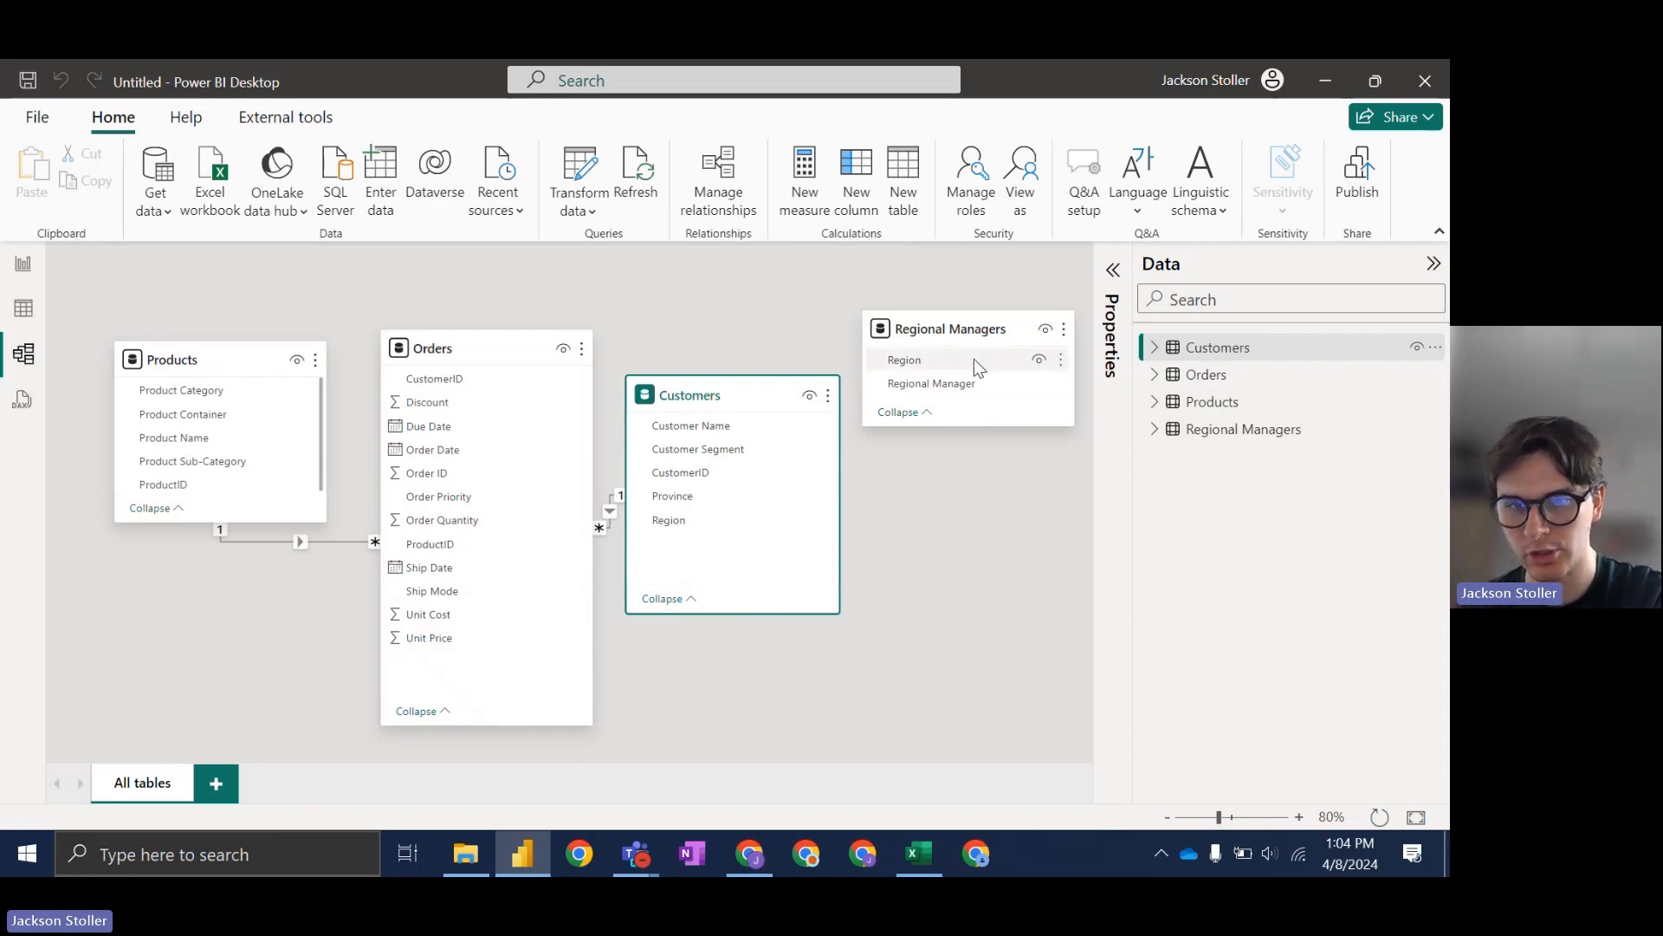
pyautogui.click(731, 212)
# Step: Link Regional Managers to Customers on Region, then show slide 129, Building the Calendar Table
pyautogui.click(372, 643)
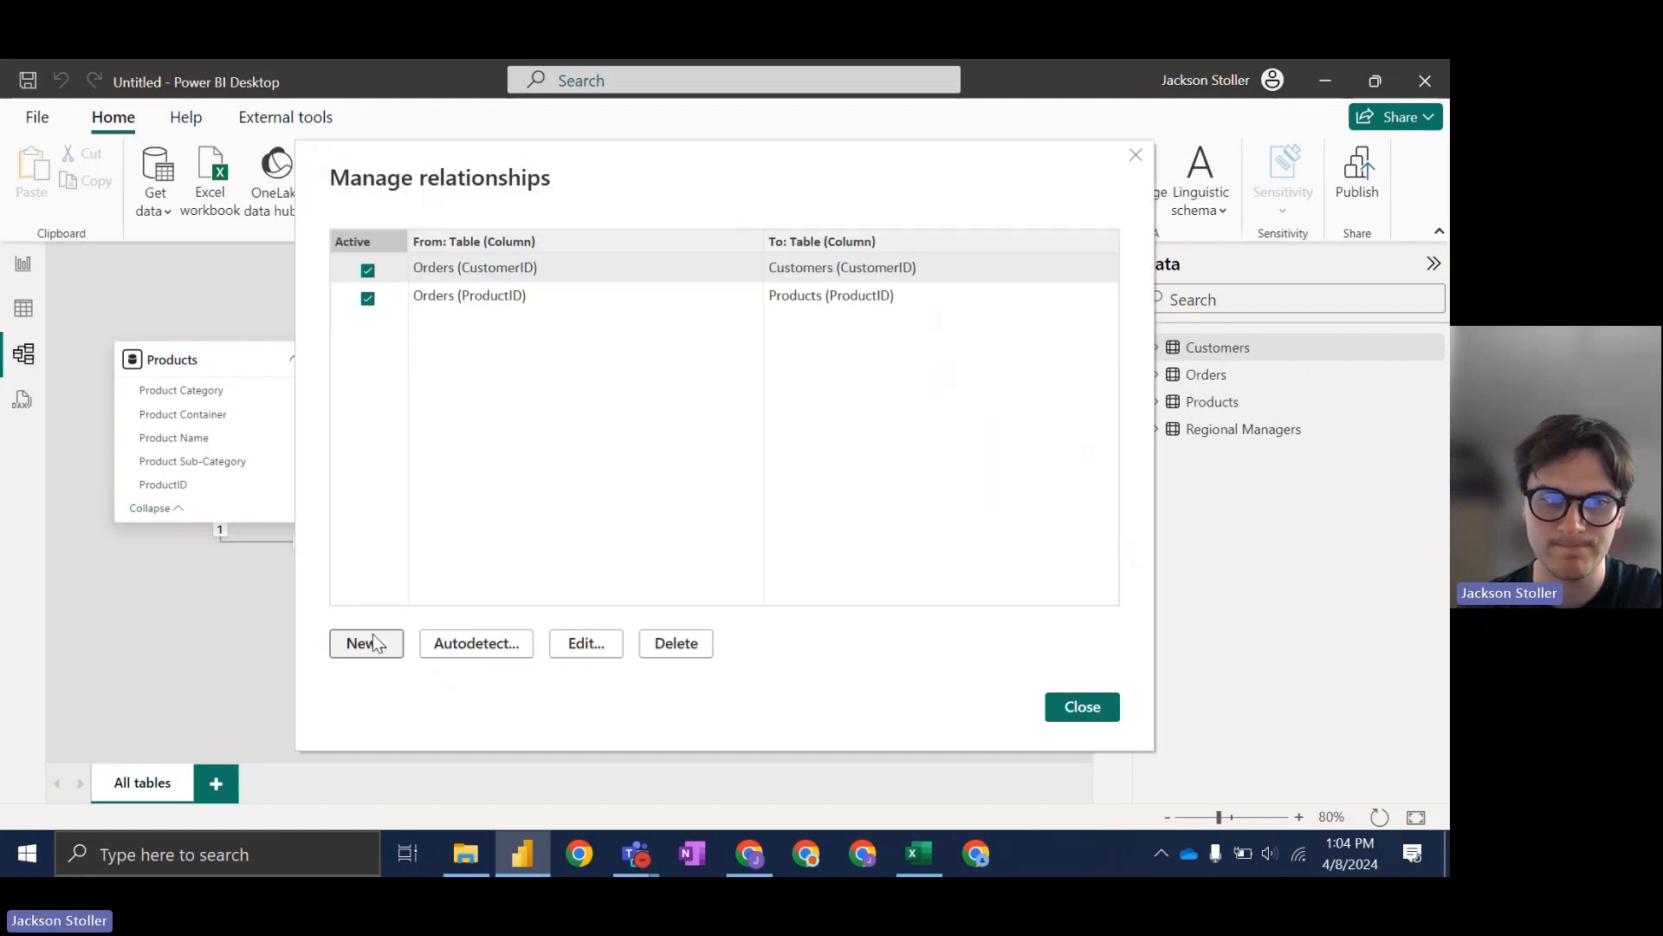
pyautogui.click(549, 247)
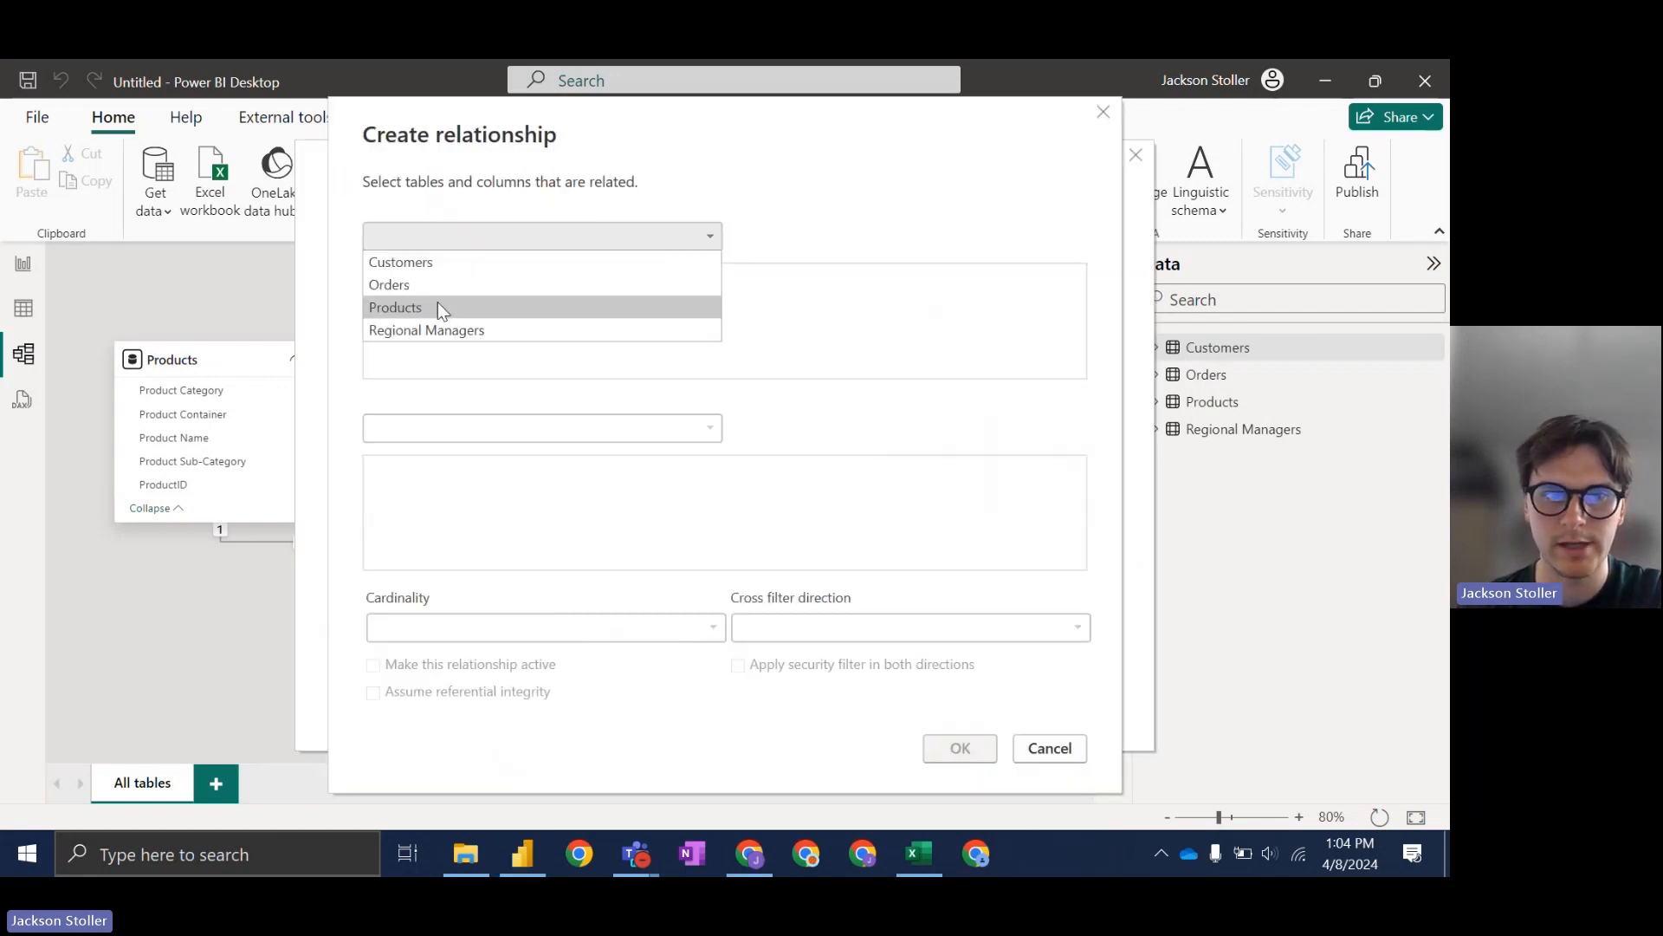
pyautogui.click(438, 326)
pyautogui.click(504, 427)
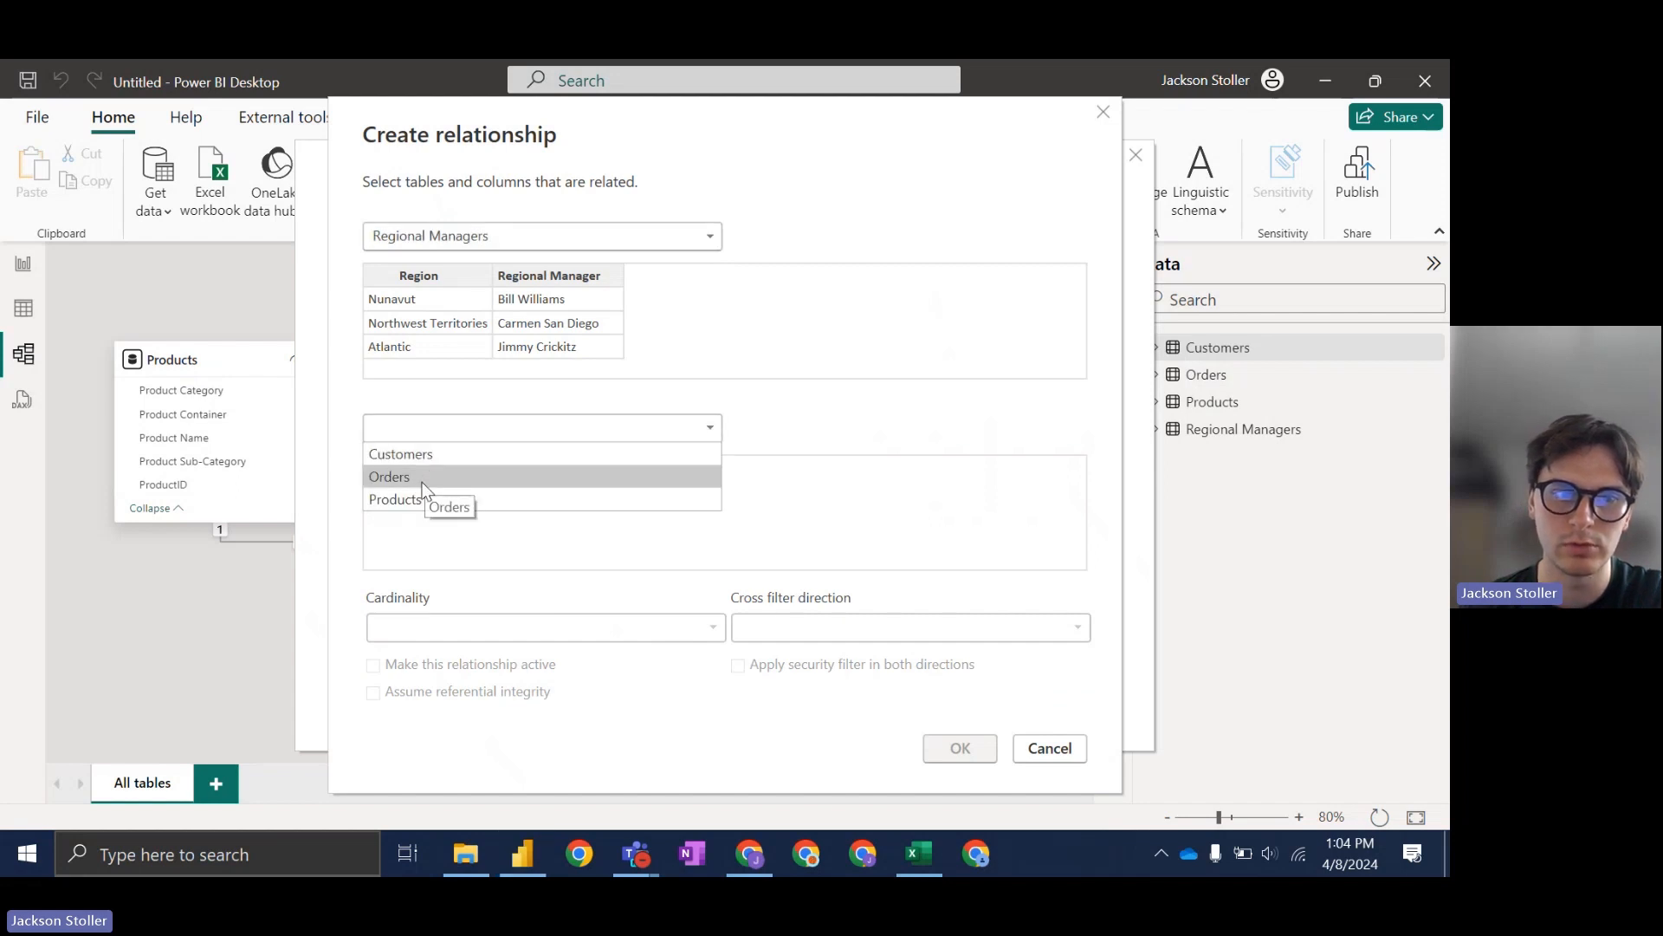
pyautogui.click(424, 455)
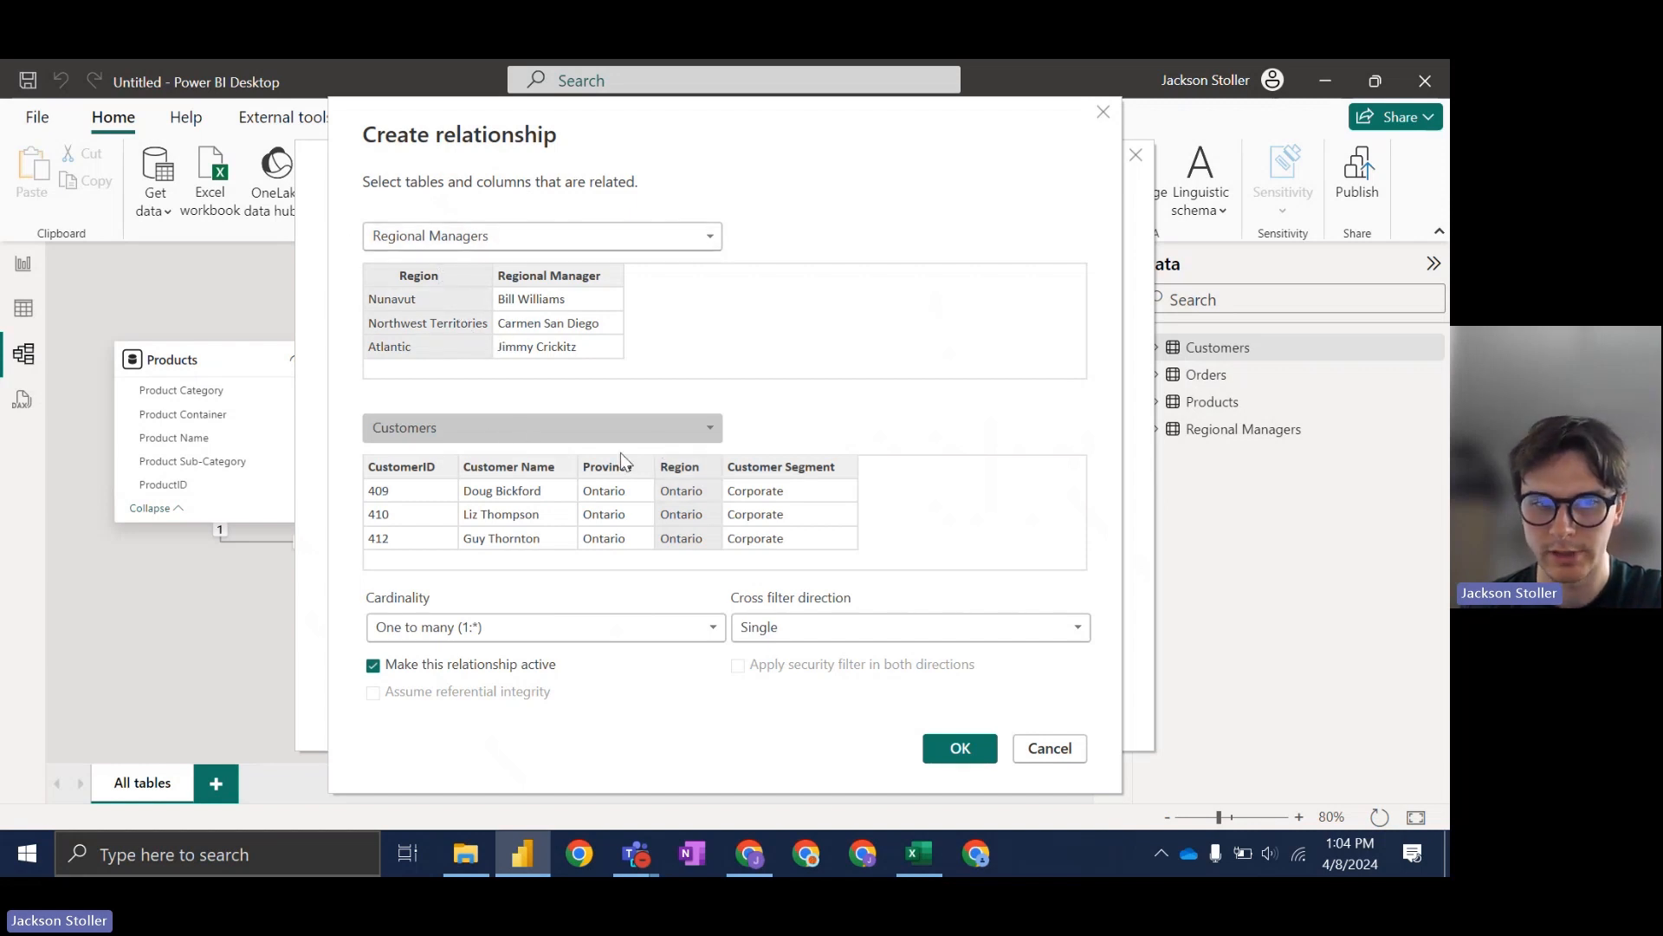
pyautogui.click(962, 748)
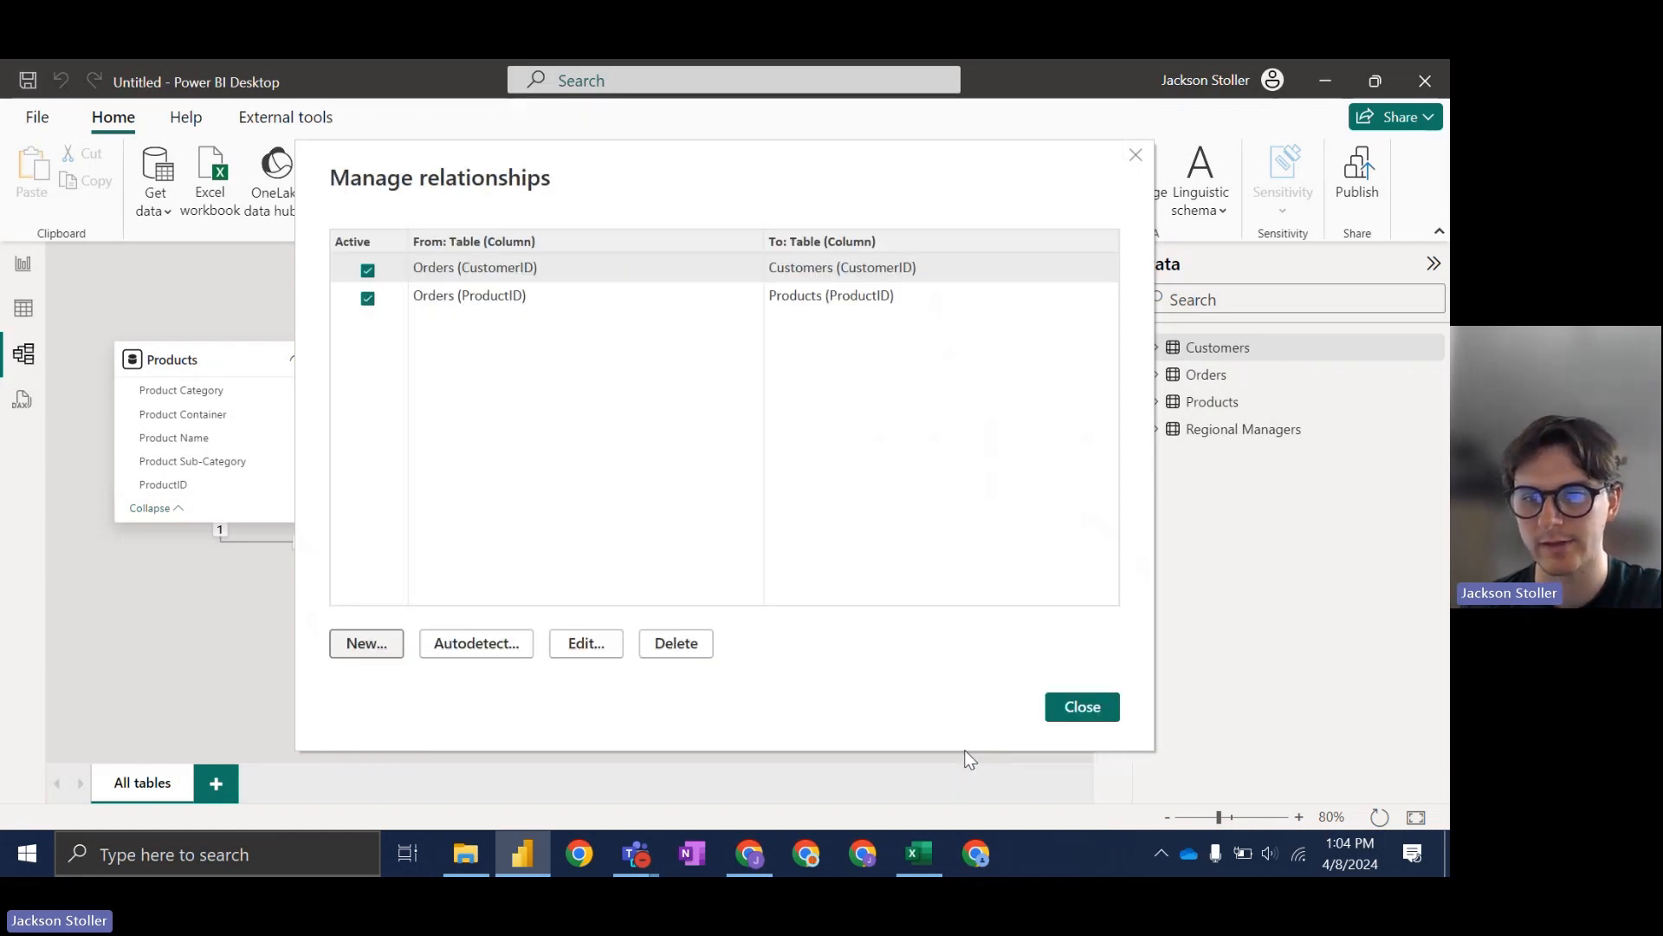
pyautogui.click(1065, 710)
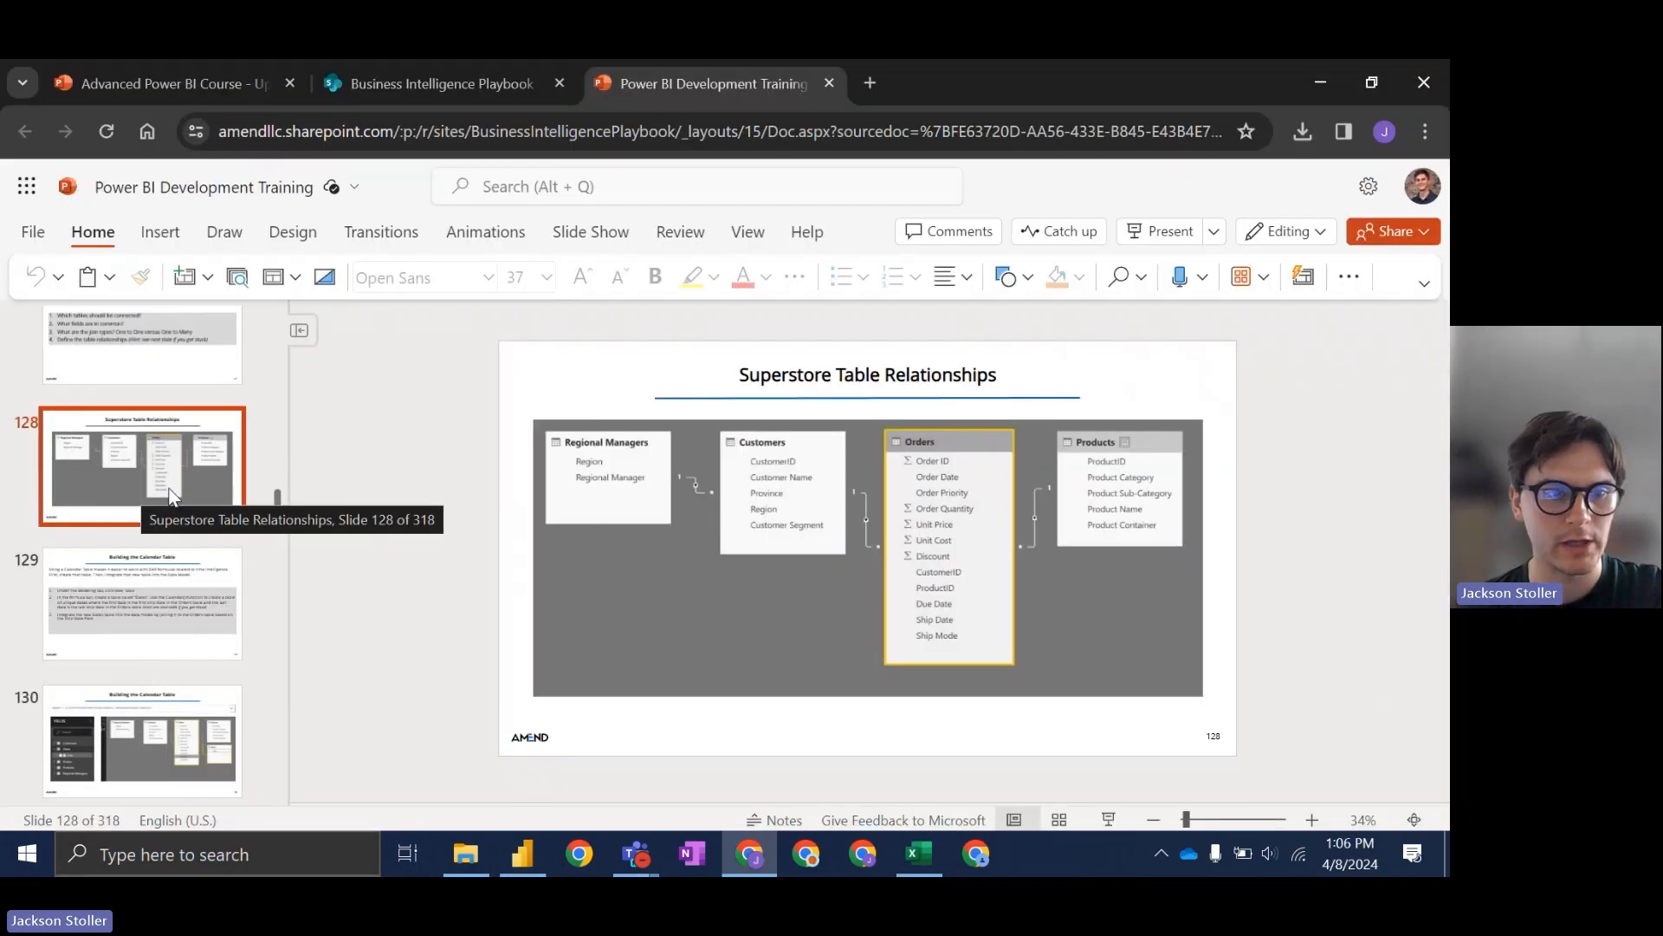
pyautogui.click(173, 597)
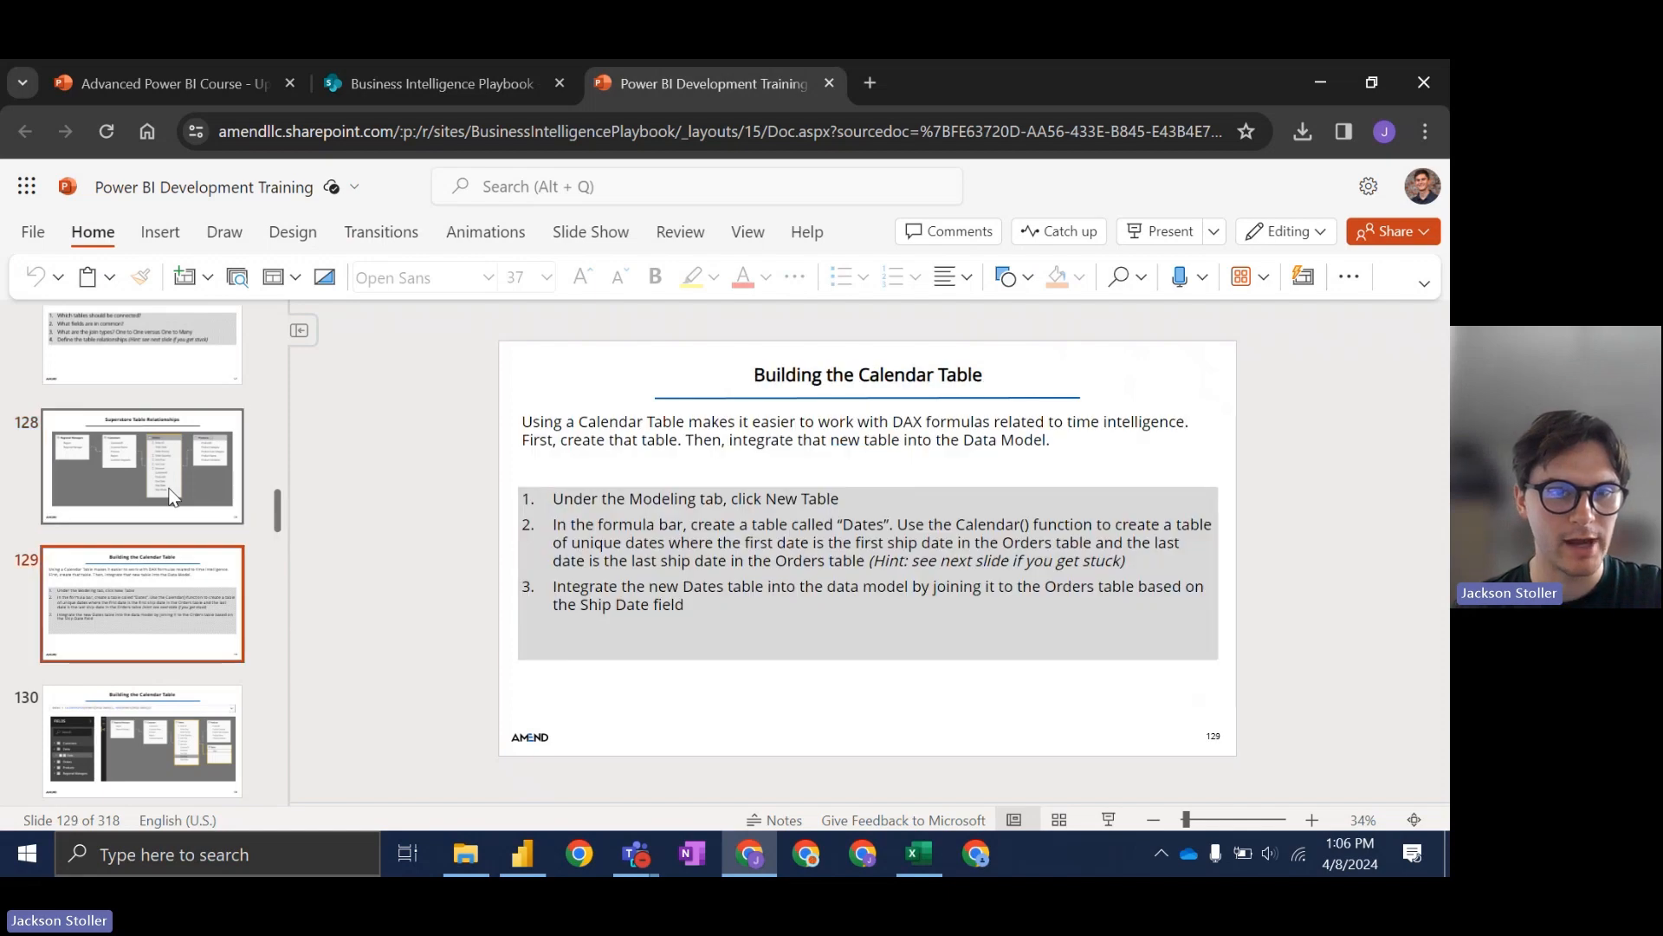
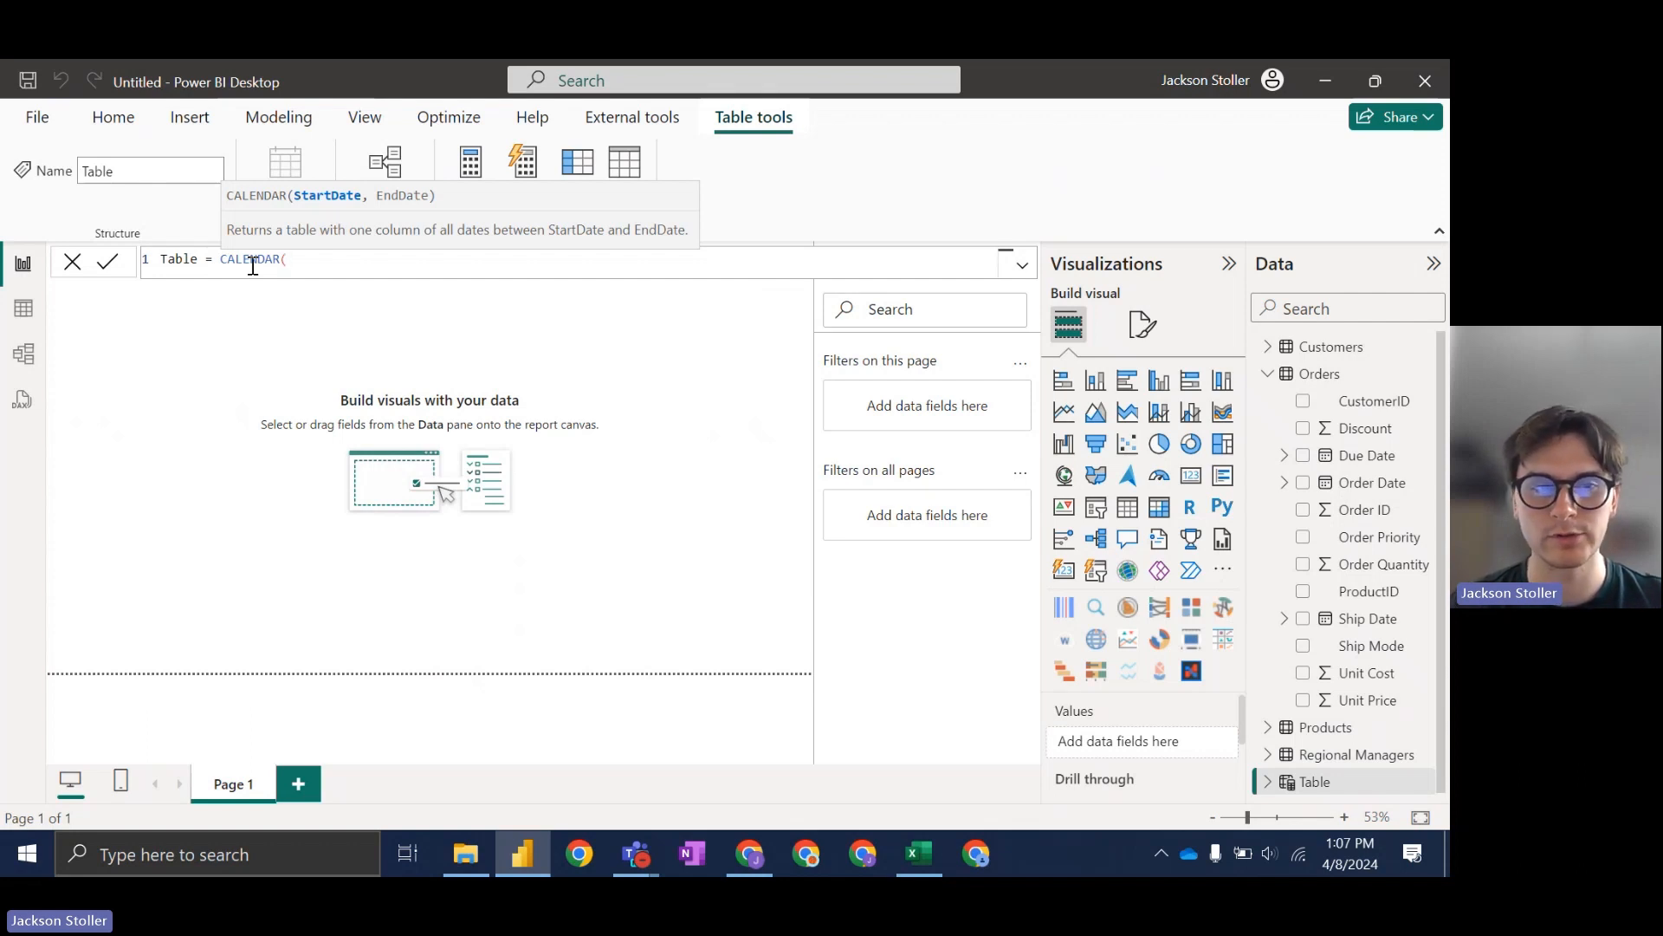
# Step: Define the table as CALENDAR(MIN(Orders[Ship Date]), MAX(Orders[Ship Date])) and name it Calendar
pyautogui.write('min')
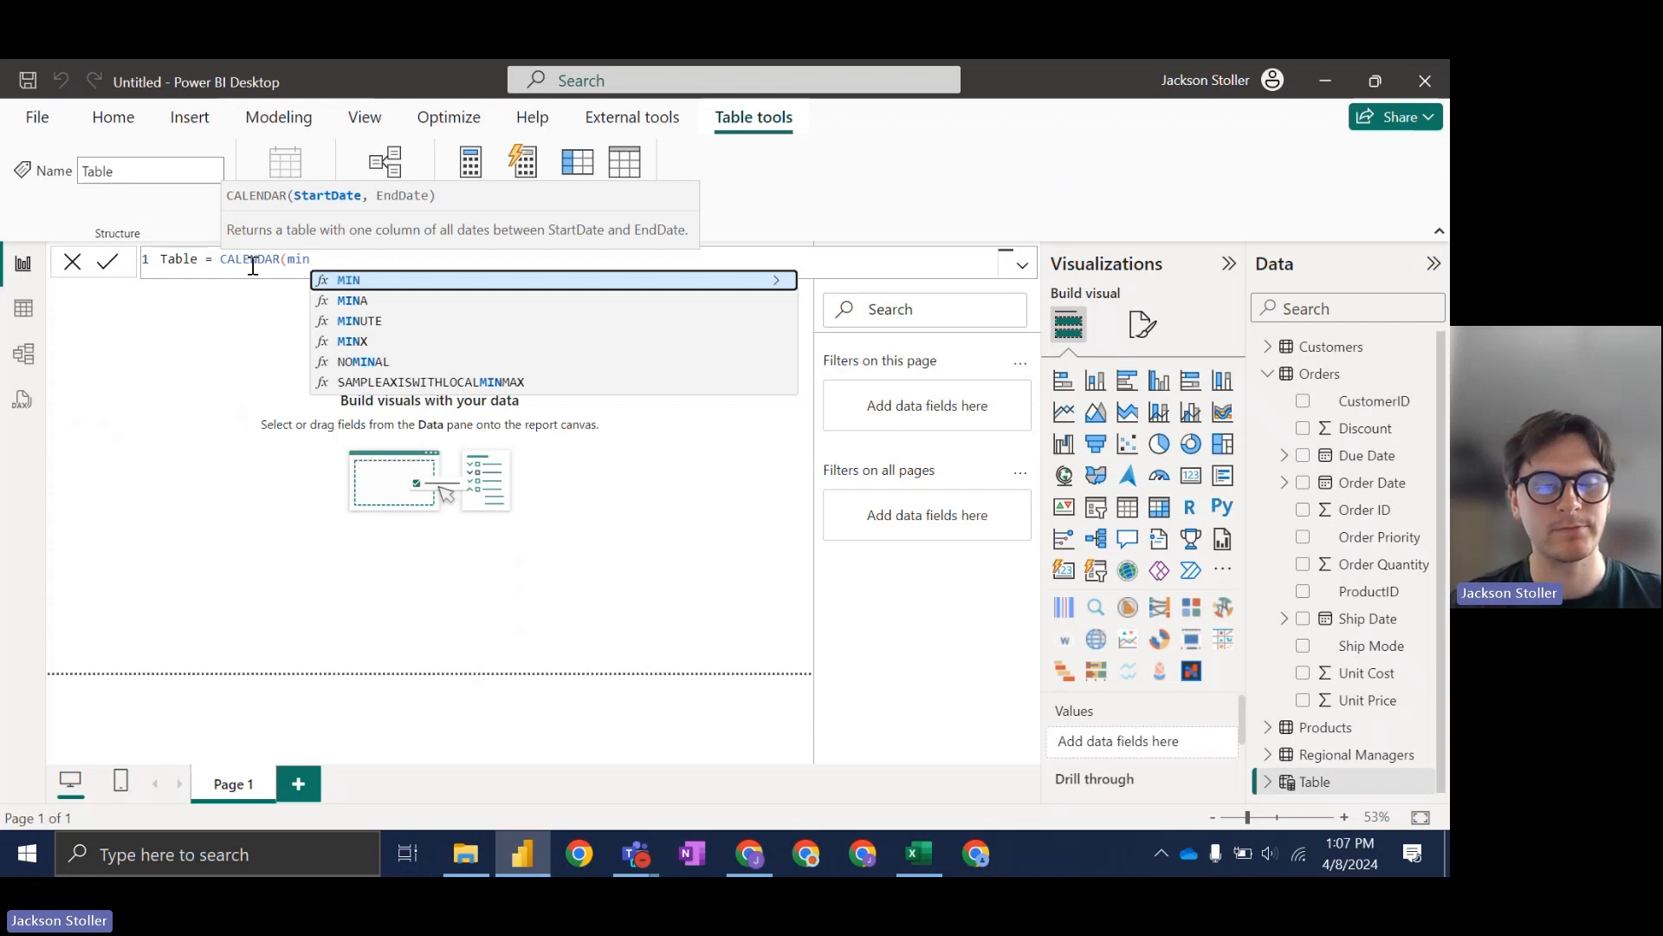
pyautogui.press('Tab')
pyautogui.write('ship')
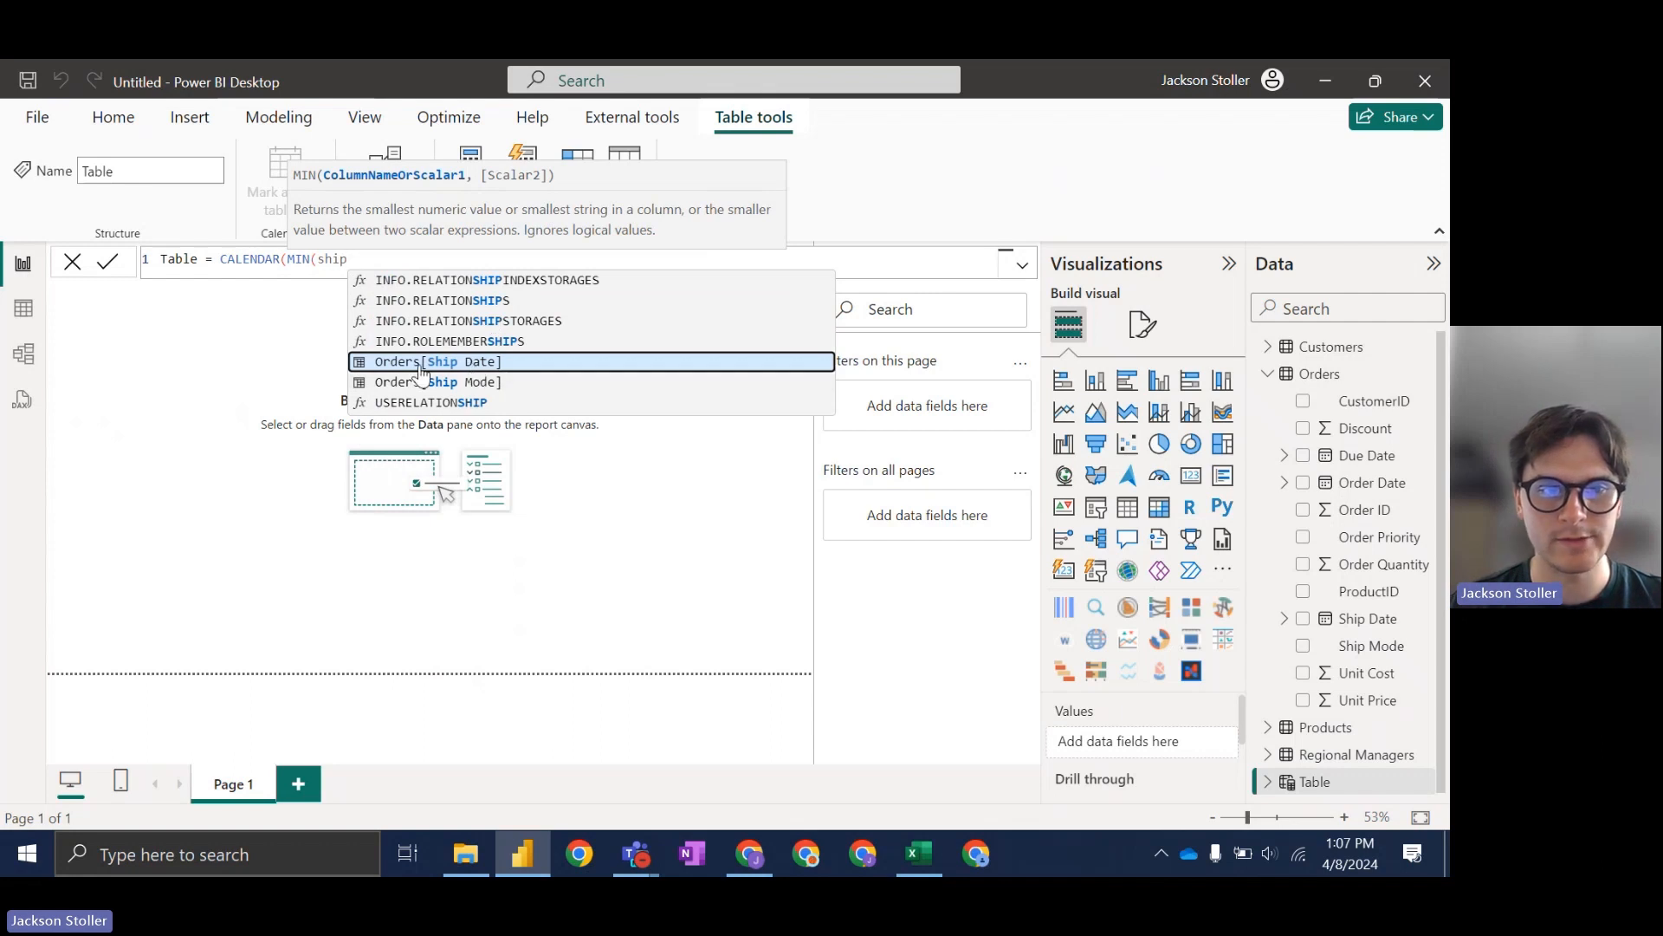
pyautogui.press('Tab')
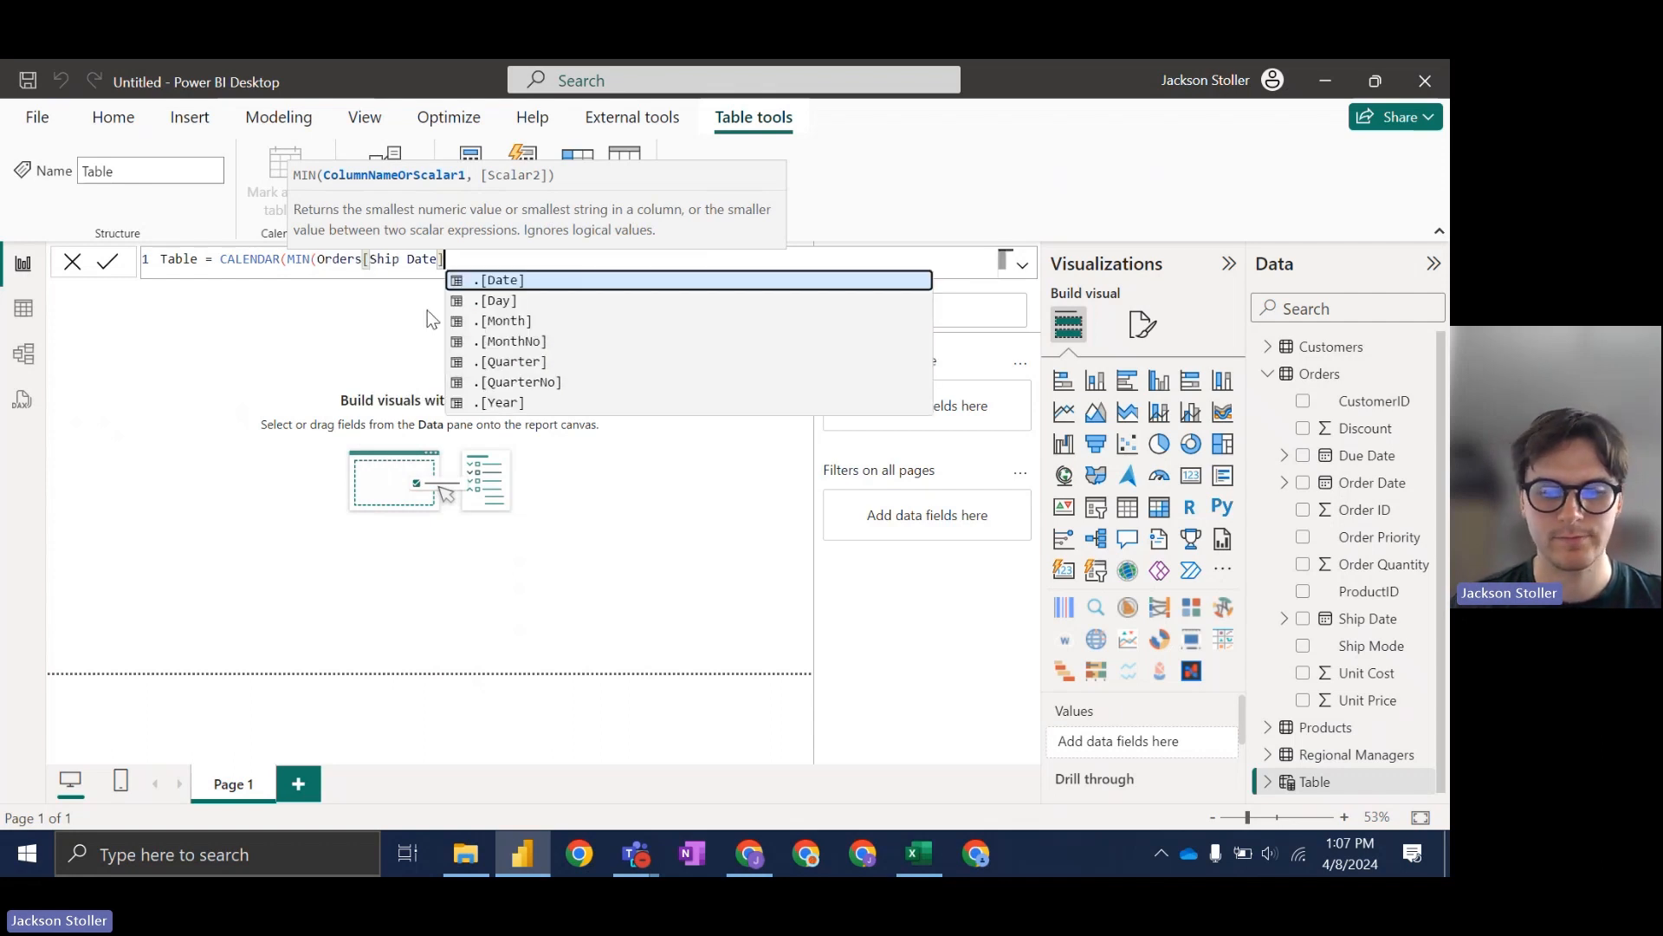
pyautogui.write('),')
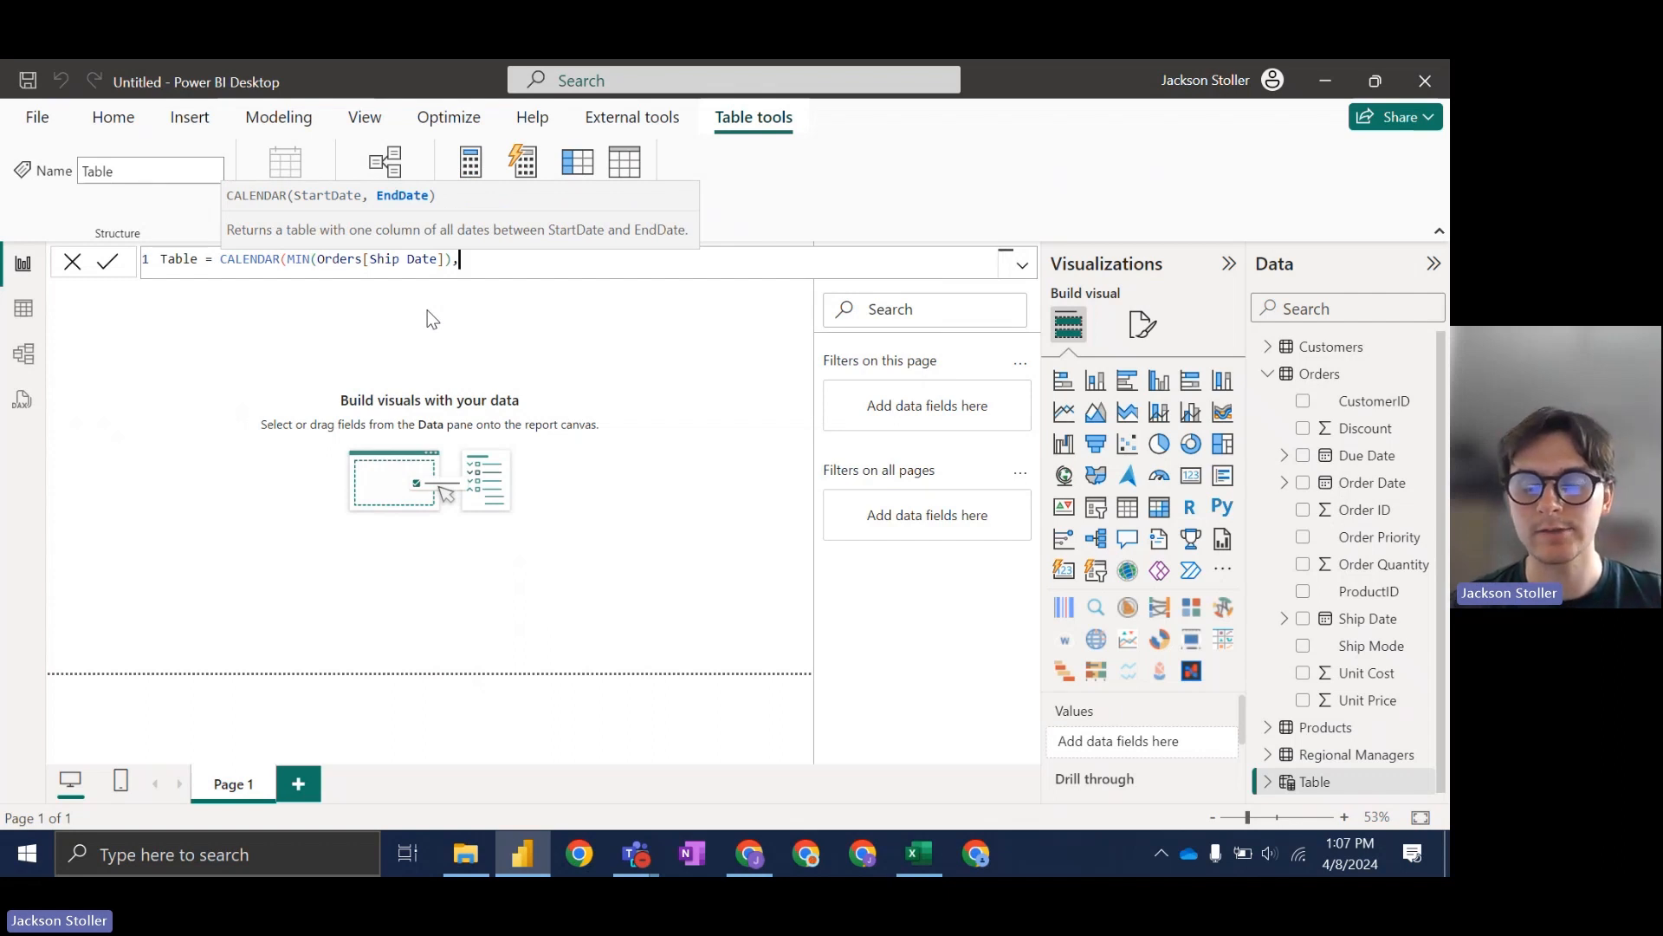
pyautogui.write('MAX(Order')
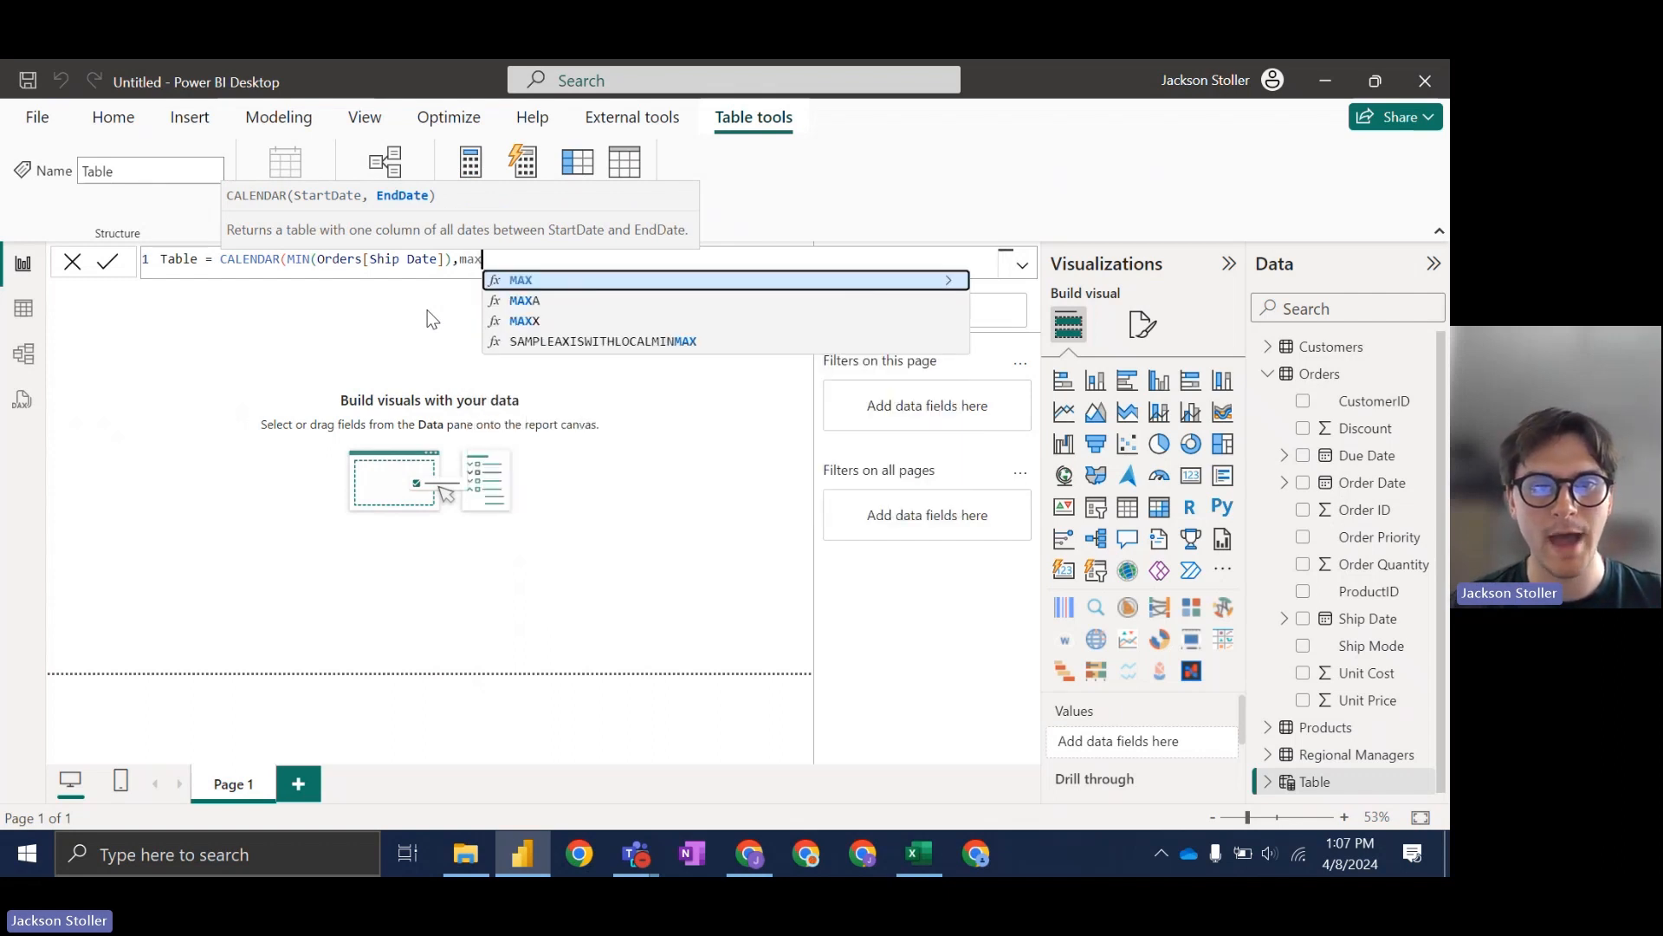
pyautogui.write('s[Ship')
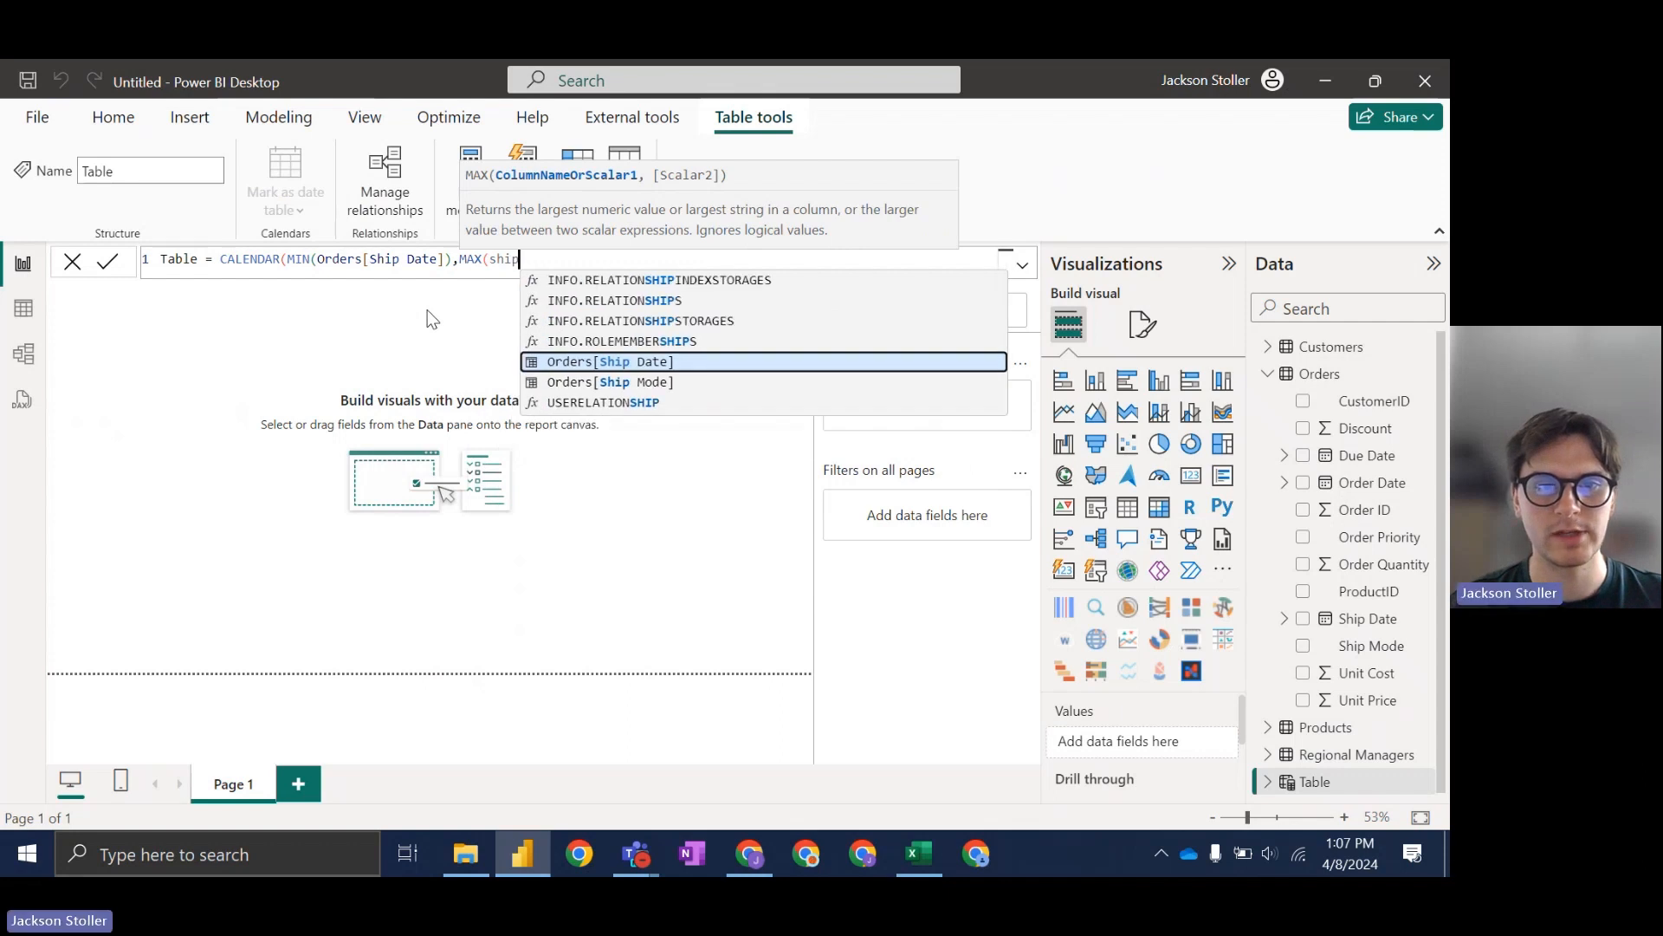
pyautogui.press('Tab')
pyautogui.write(')')
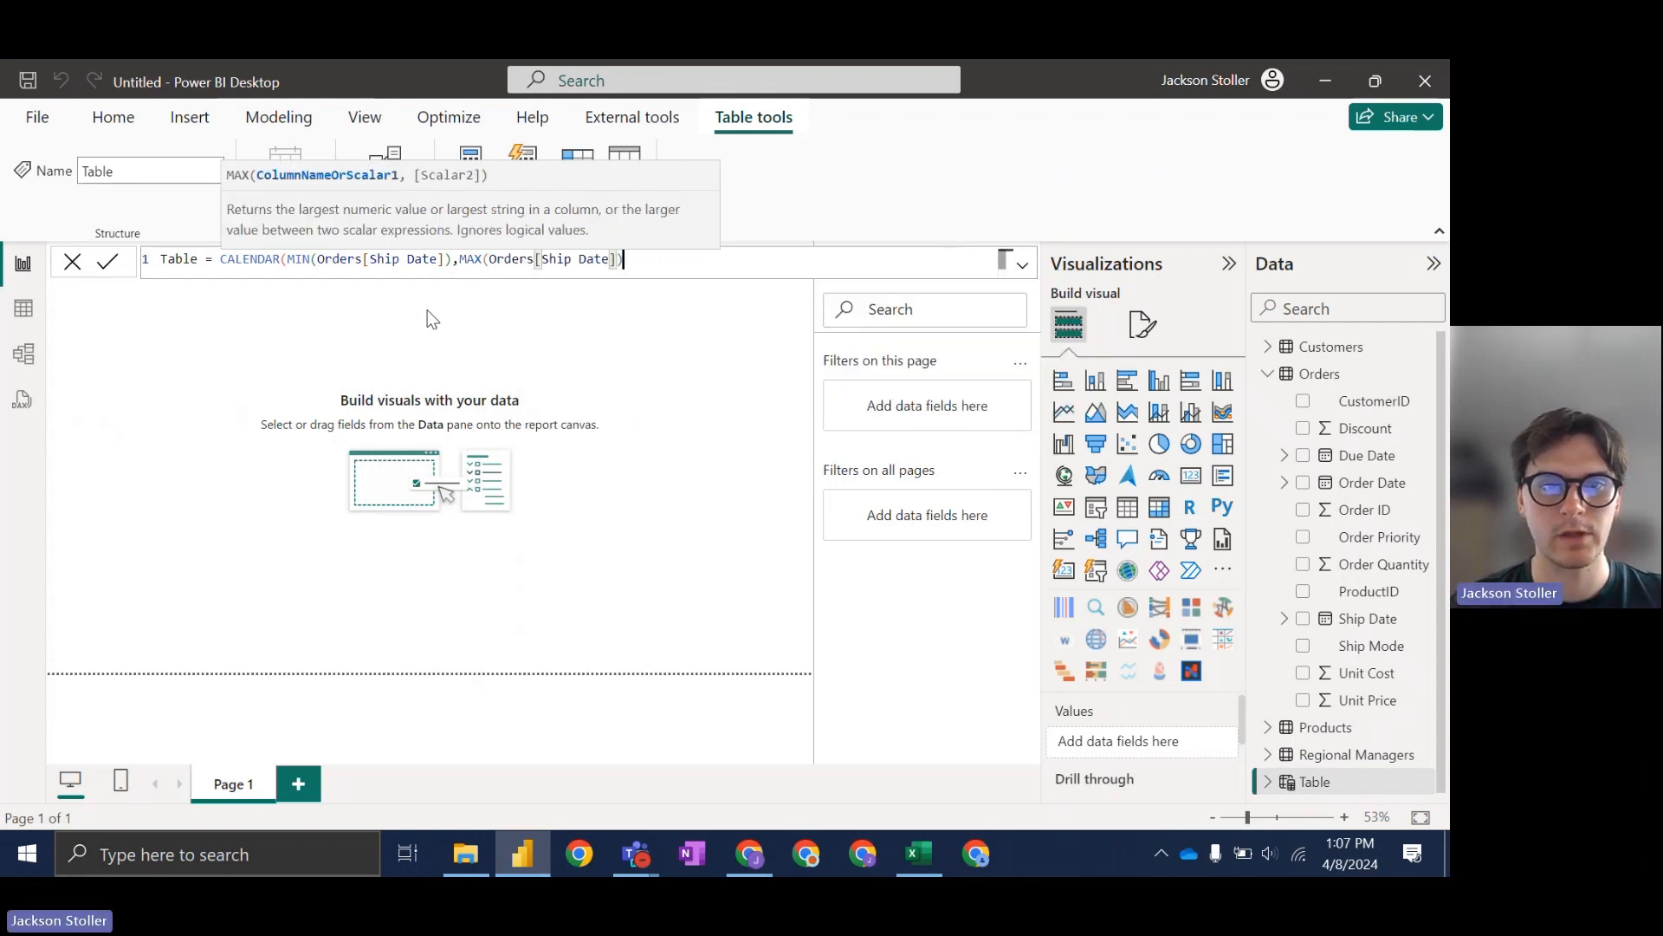
pyautogui.write(')')
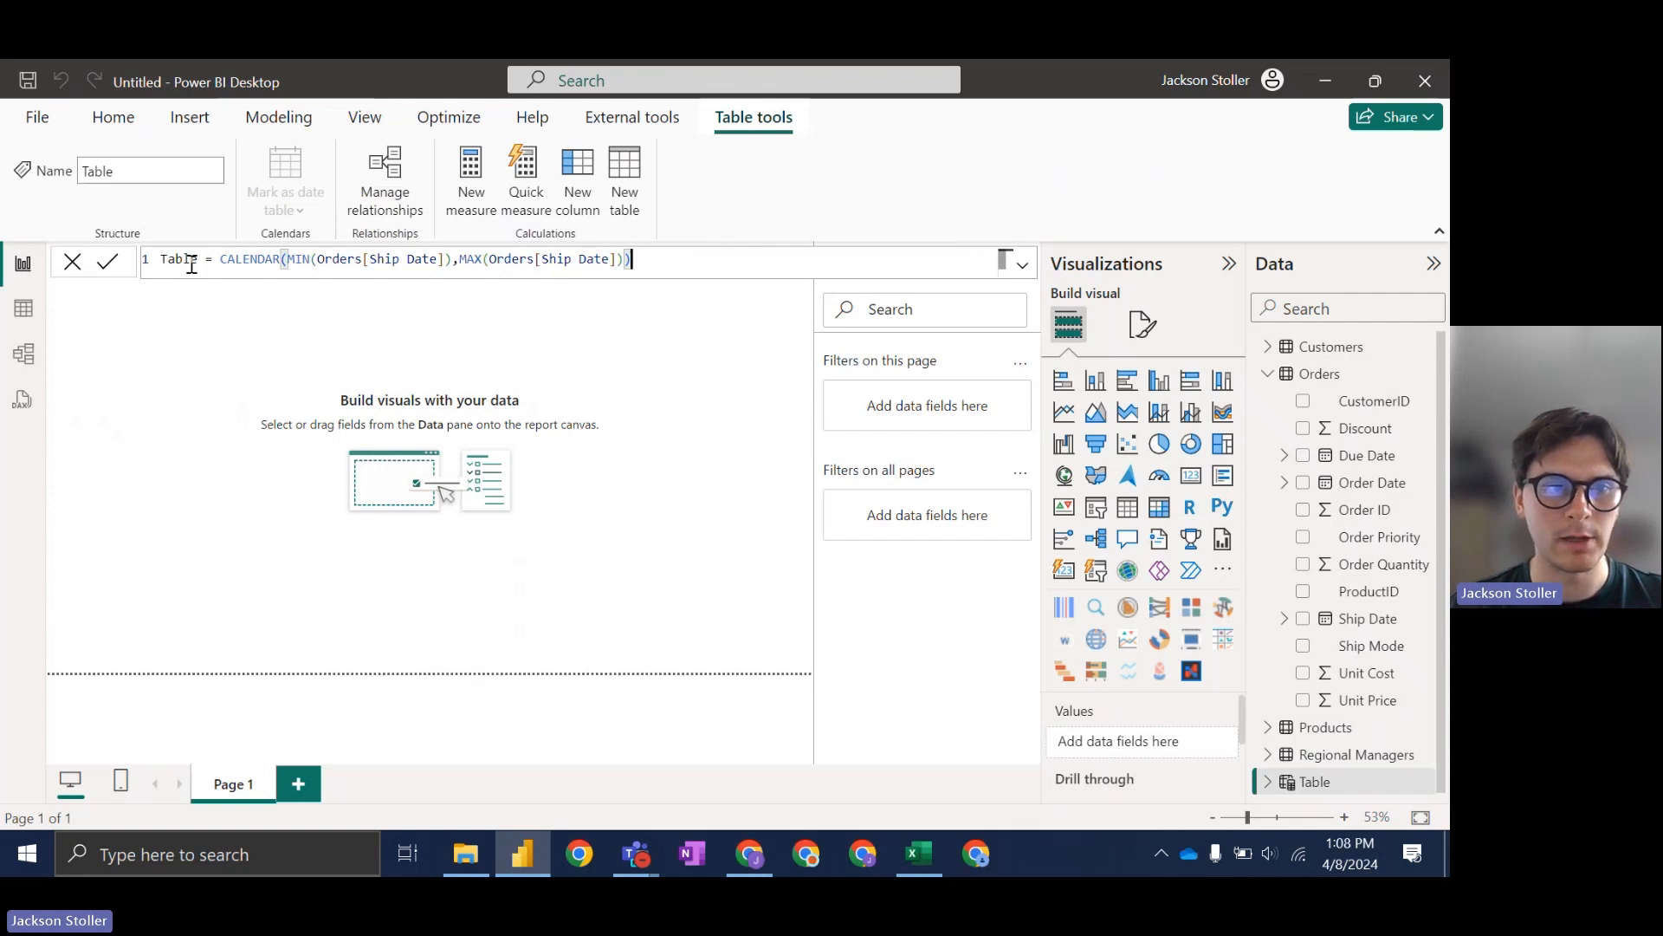
pyautogui.moveTo(198, 259); pyautogui.dragTo(151, 257)
pyautogui.write('Calendar')
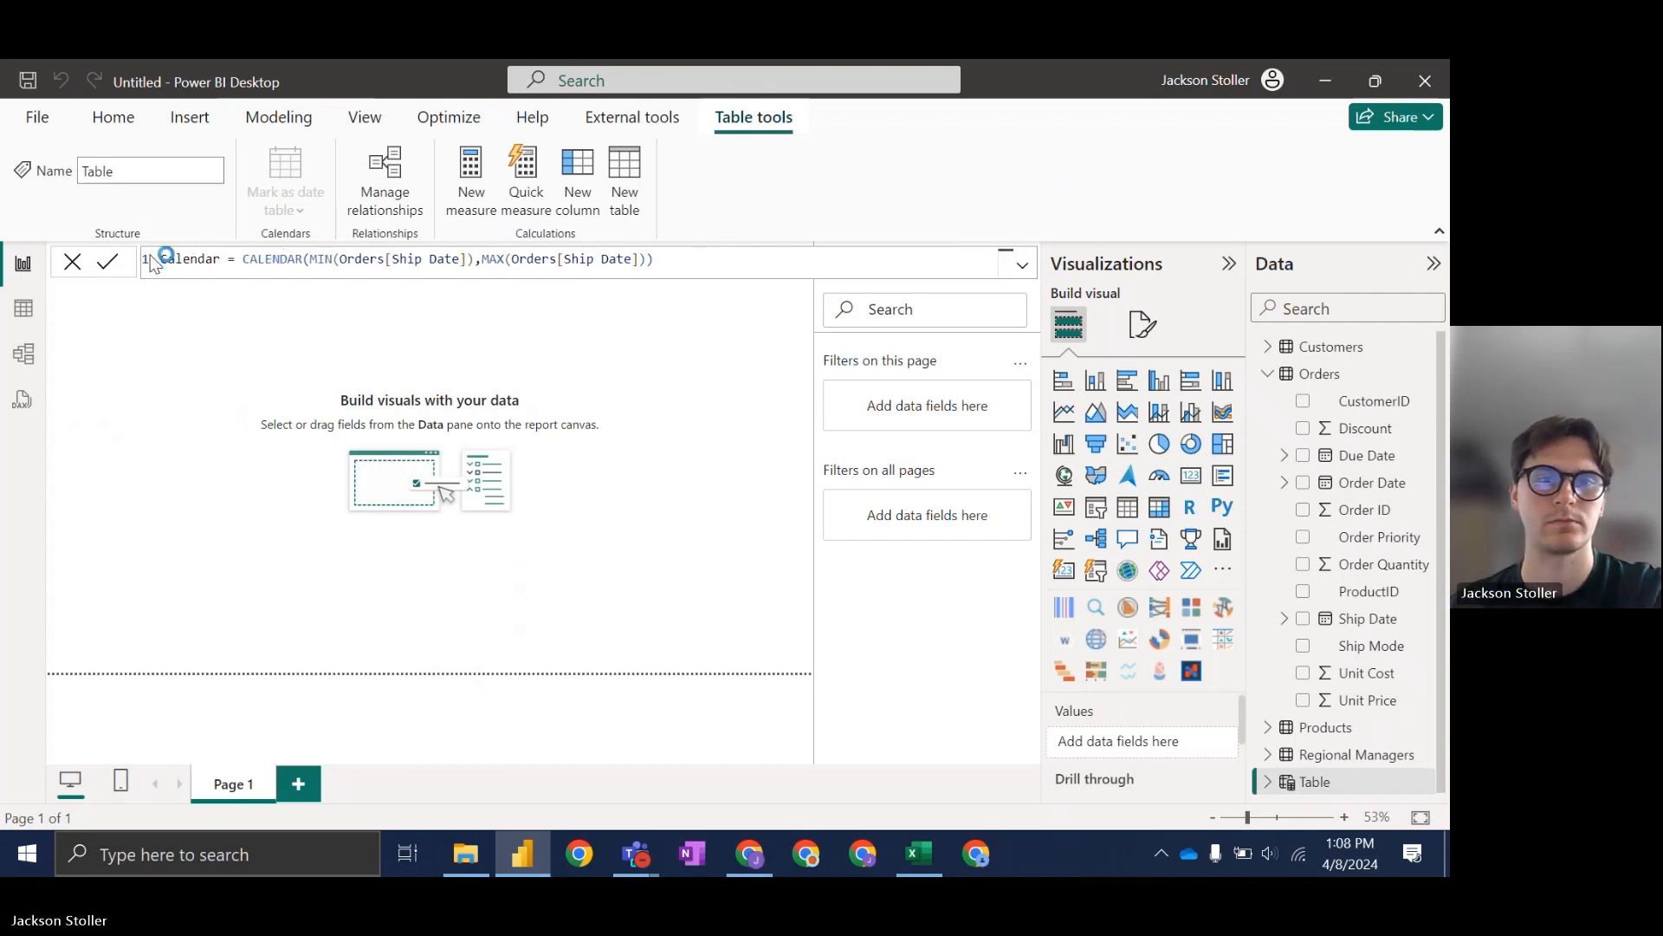
pyautogui.press('Return')
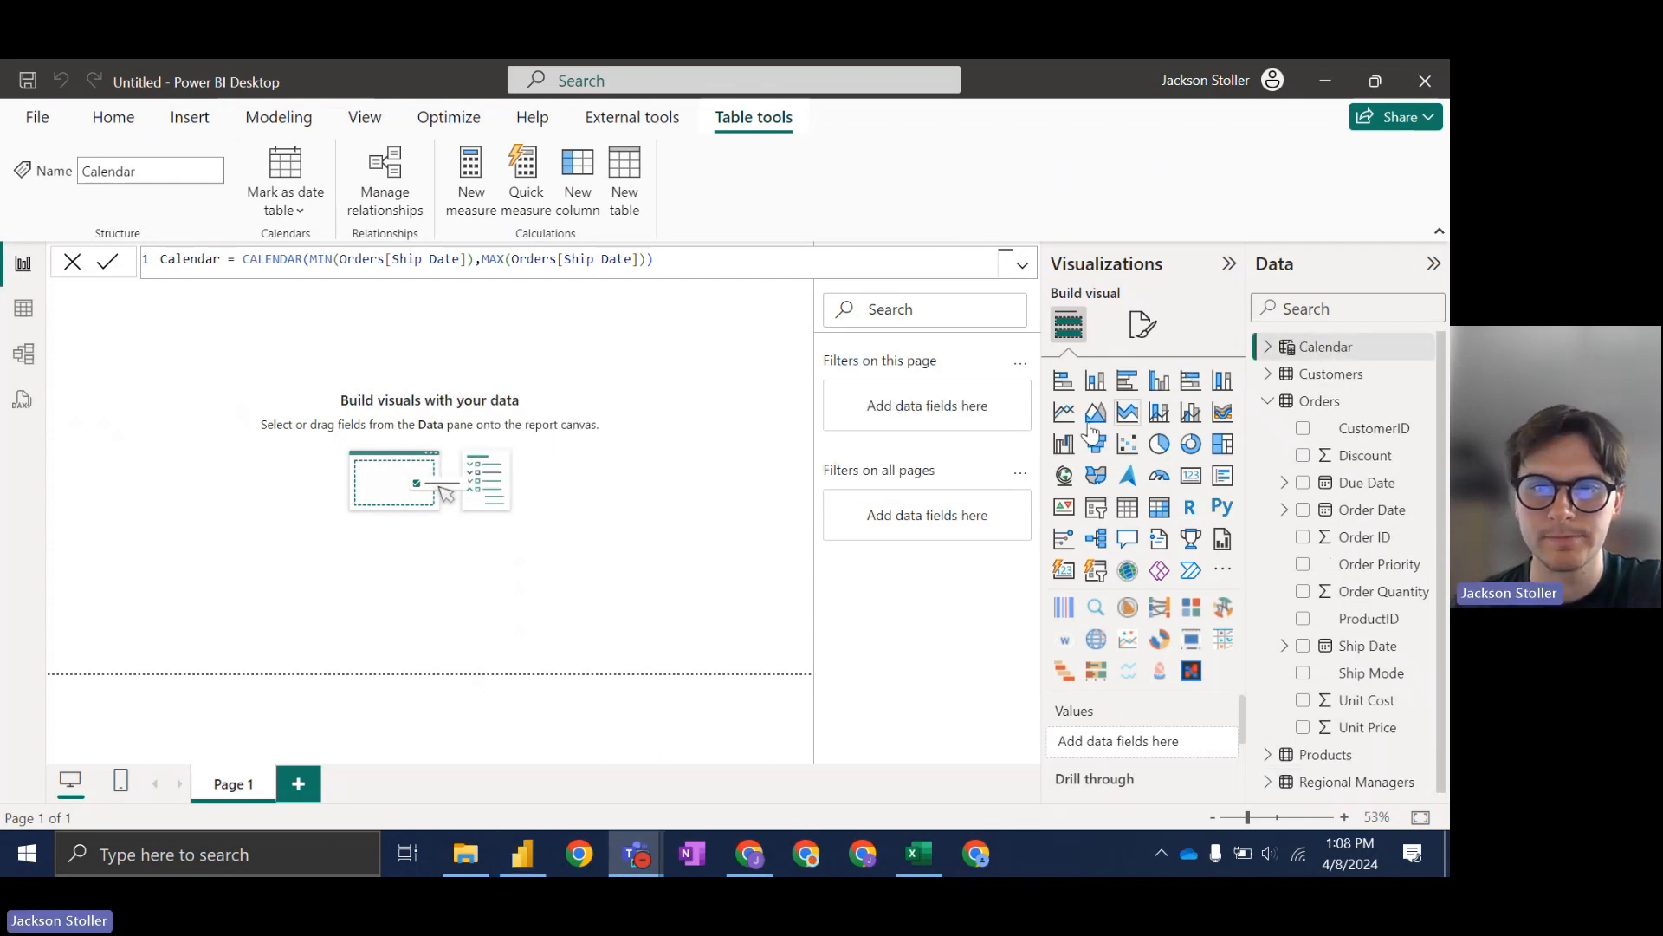
# Step: Scroll through the Calendar table's 730 dates, 1/1/2017 to 12/31/2018, then bring up the training slides
pyautogui.click(19, 313)
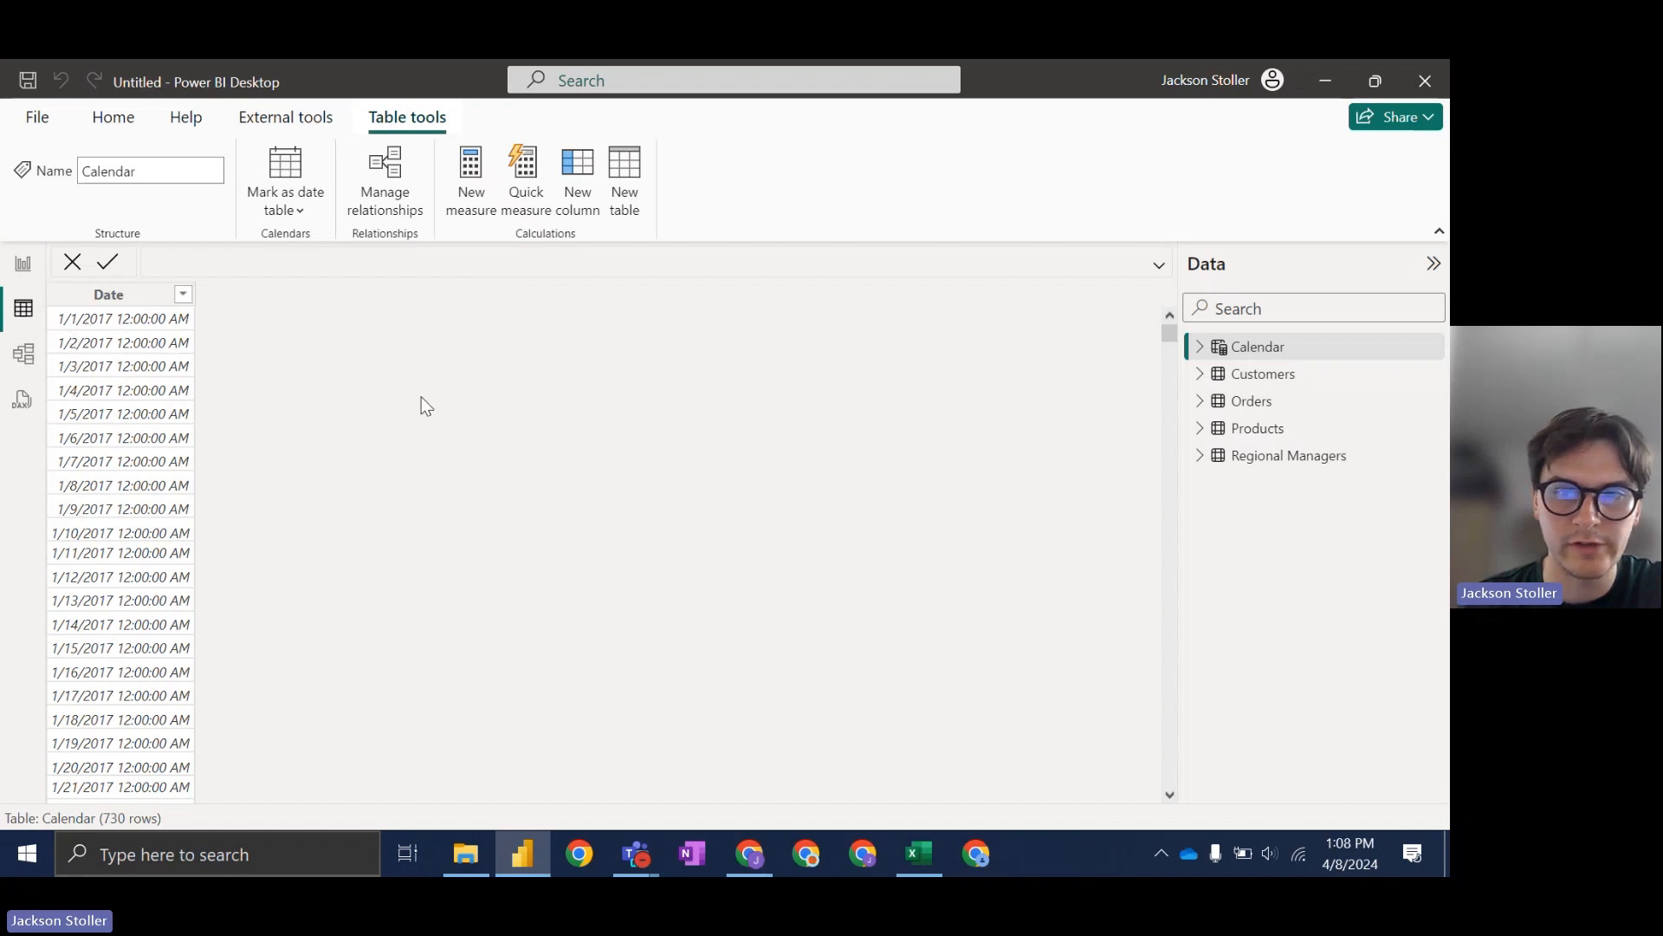
pyautogui.moveTo(1173, 338); pyautogui.dragTo(1213, 809)
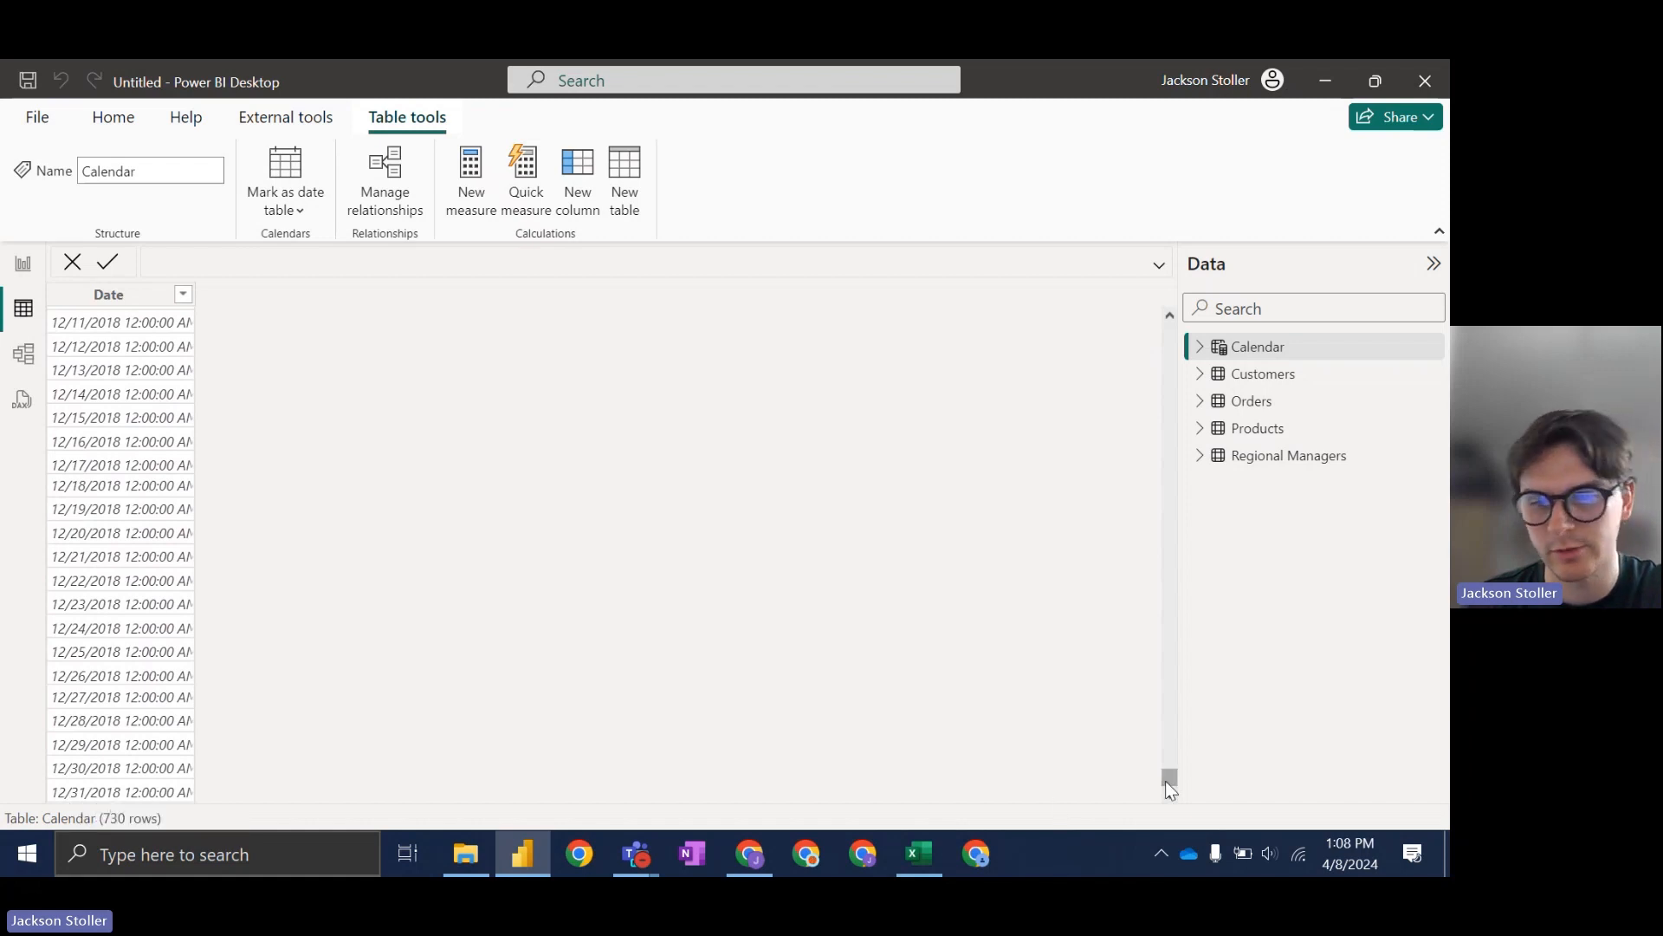
pyautogui.moveTo(1170, 784); pyautogui.dragTo(1171, 336)
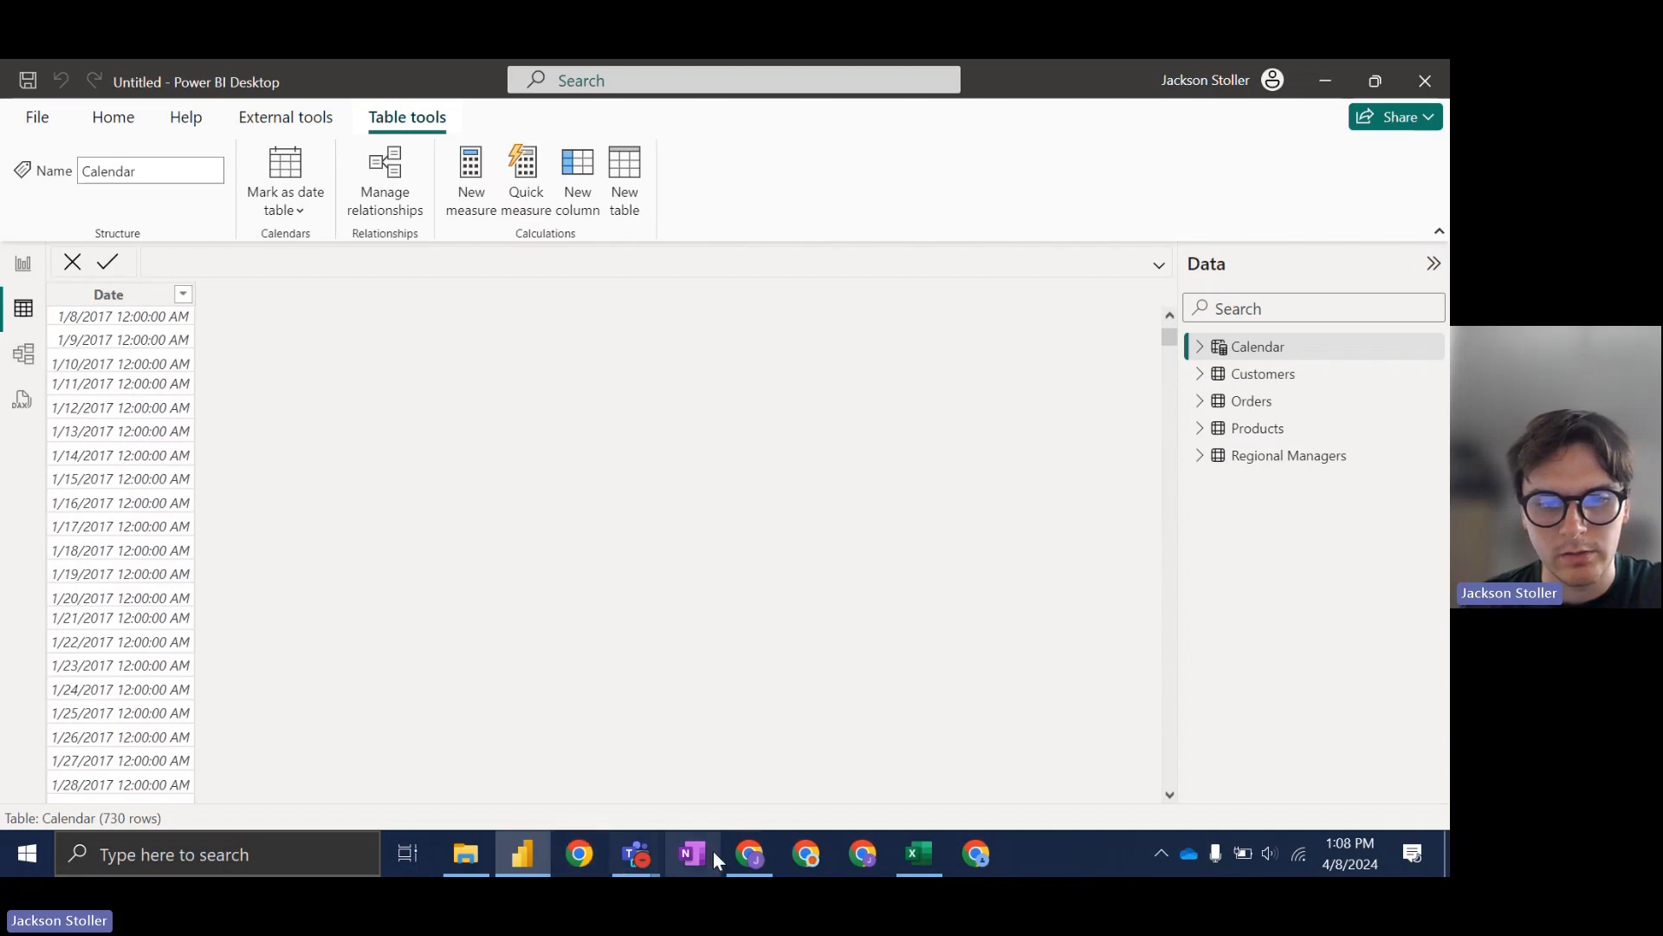
pyautogui.click(751, 854)
# Step: Read slide 129's Calendar table steps, then minimize the slides to return to Power BI
pyautogui.click(201, 678)
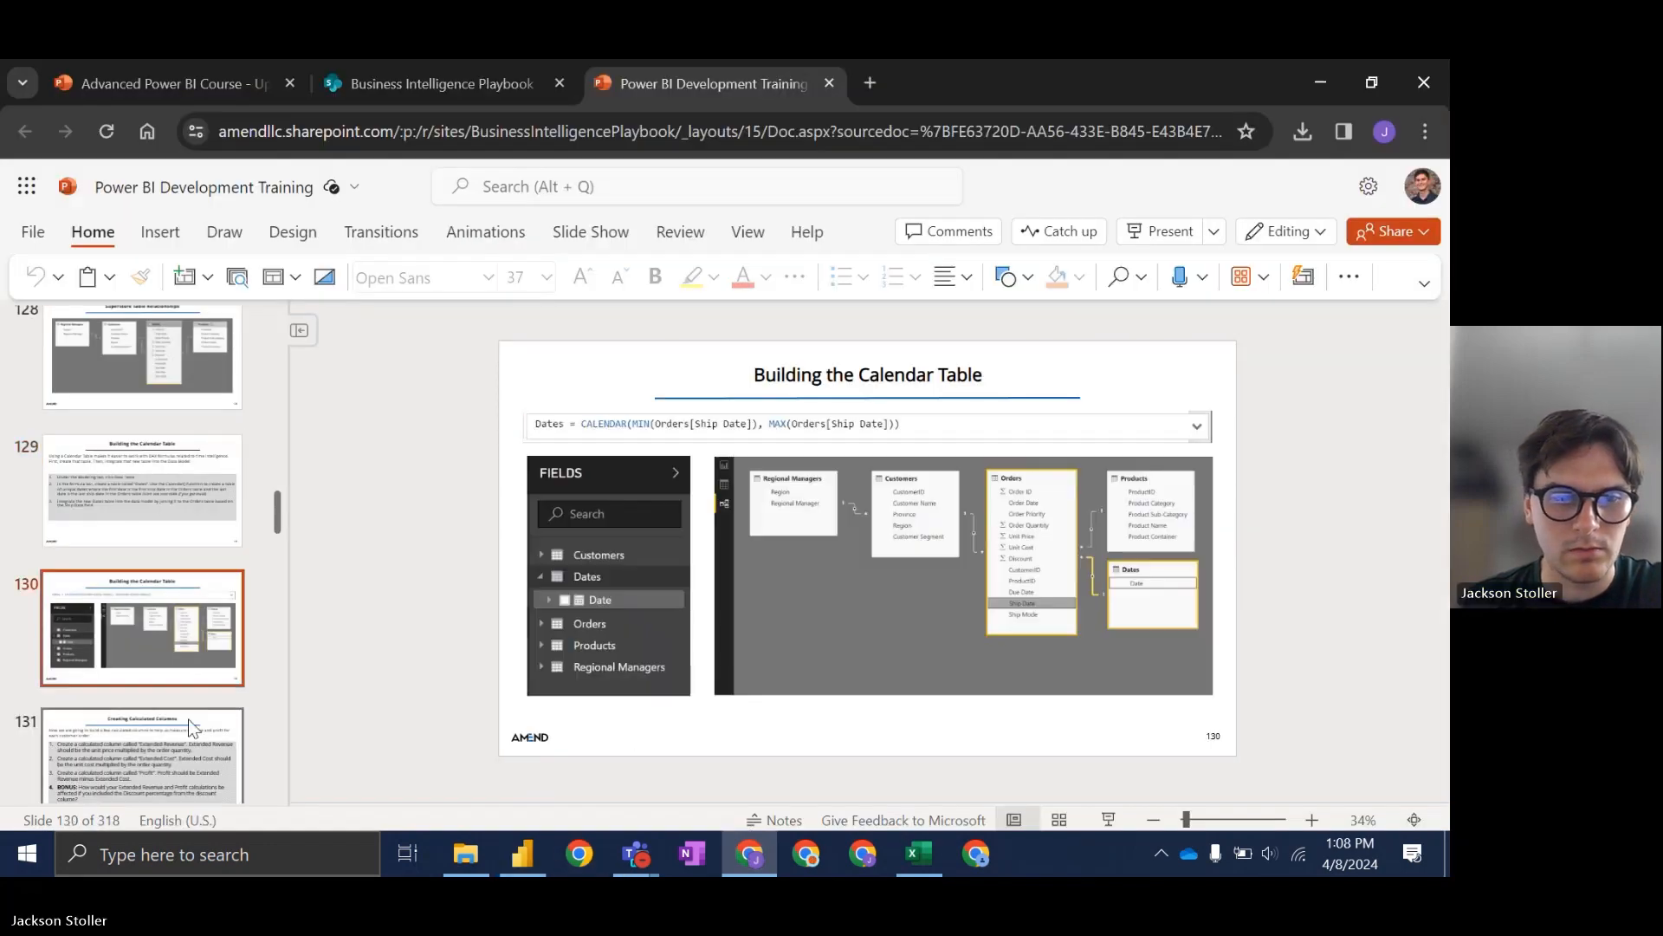
pyautogui.click(166, 516)
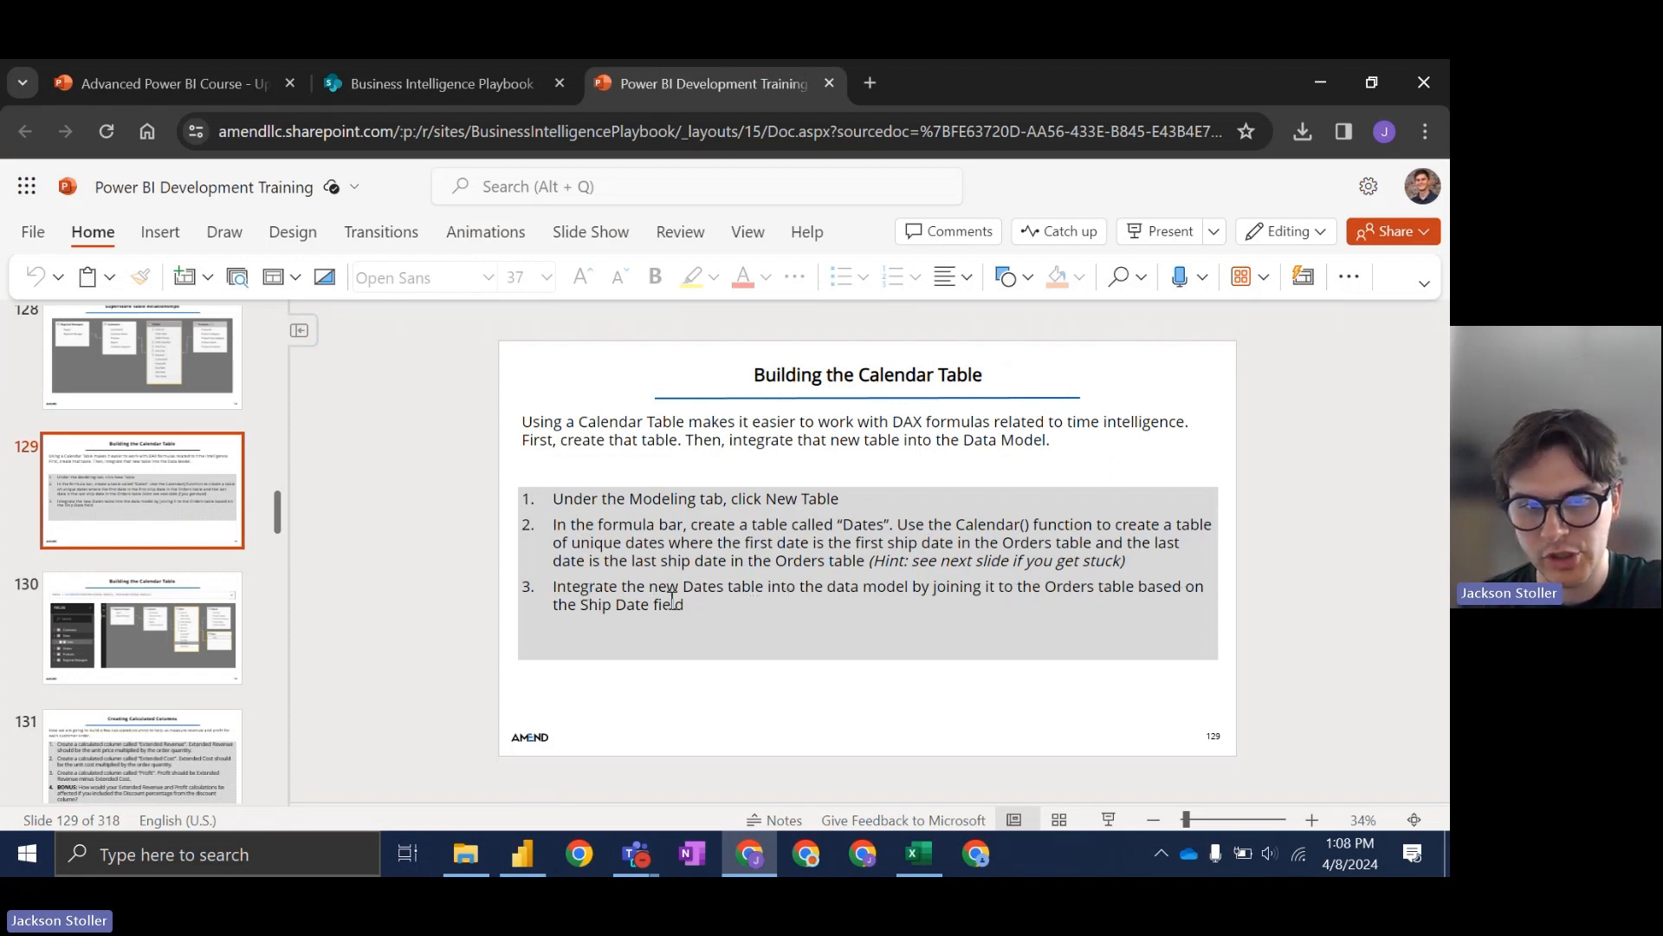
pyautogui.moveTo(747, 863)
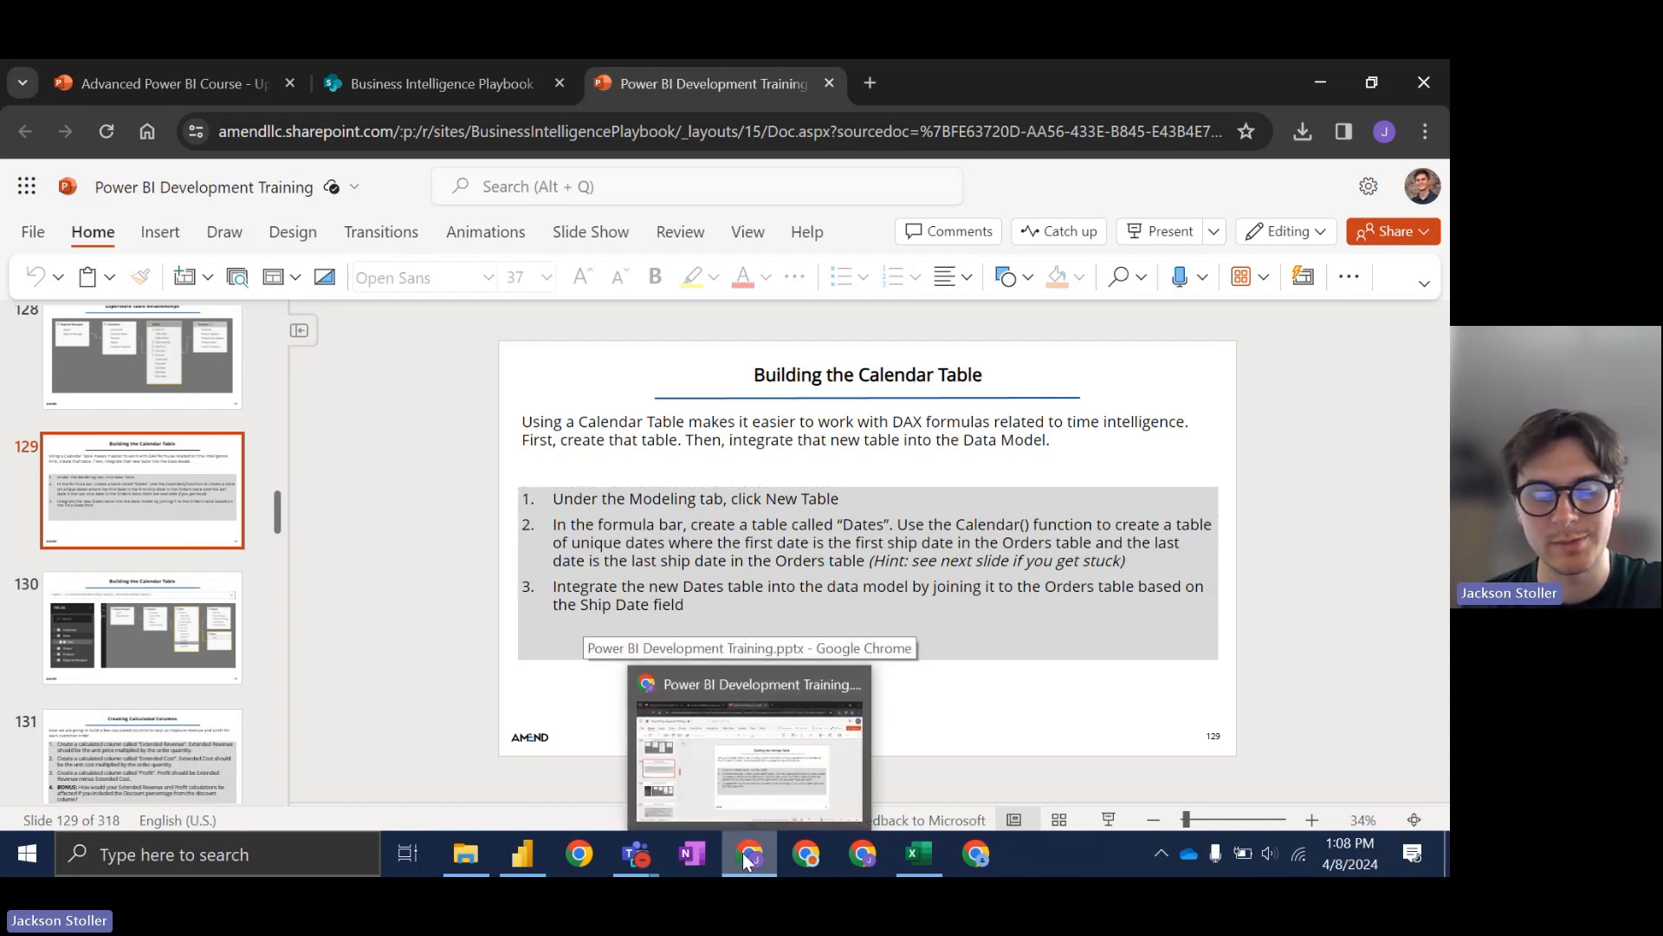
pyautogui.click(745, 855)
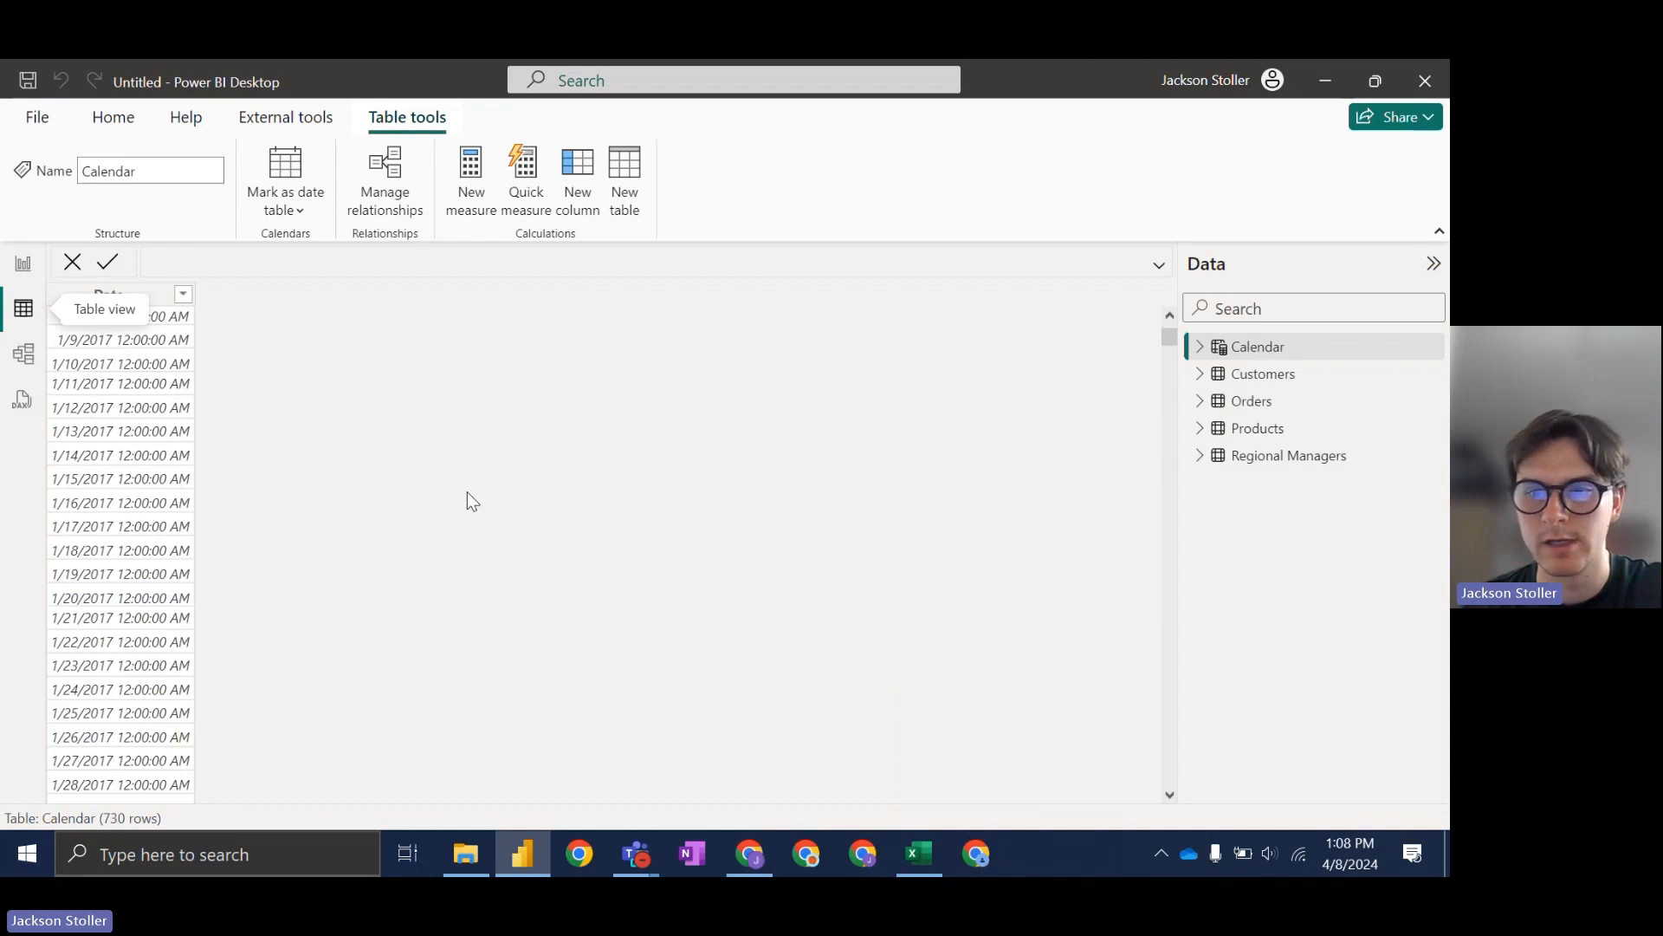
# Step: Set the Calendar Date column's data type to Date, then place the Calendar card in the model diagram
pyautogui.click(1263, 401)
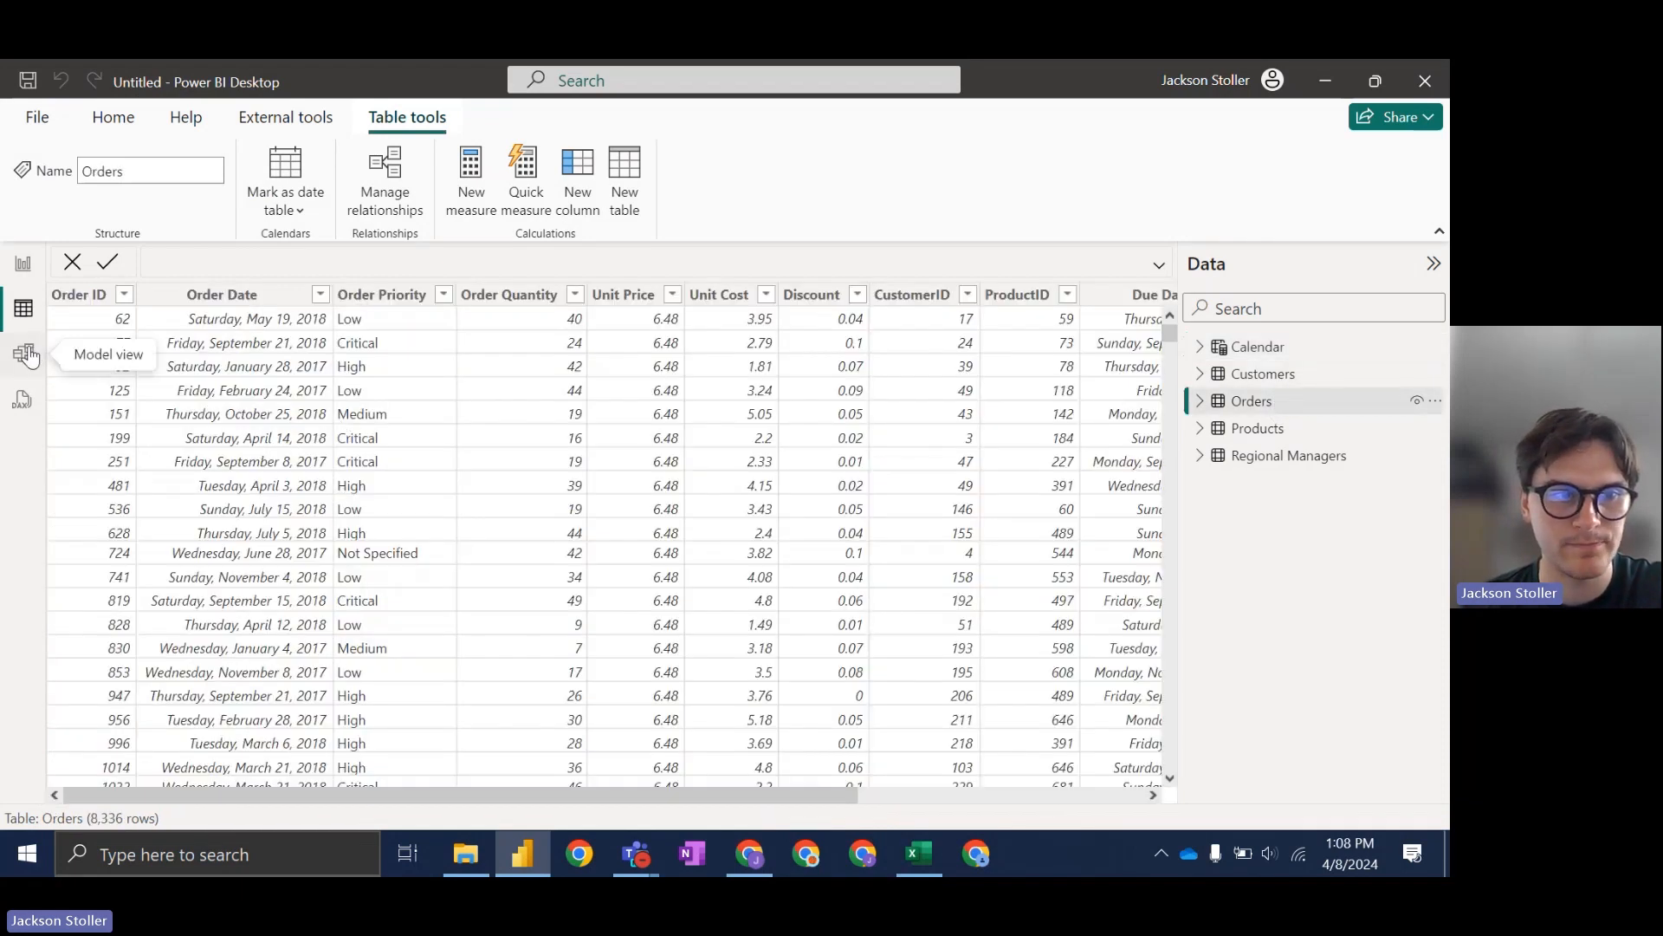
pyautogui.click(1277, 355)
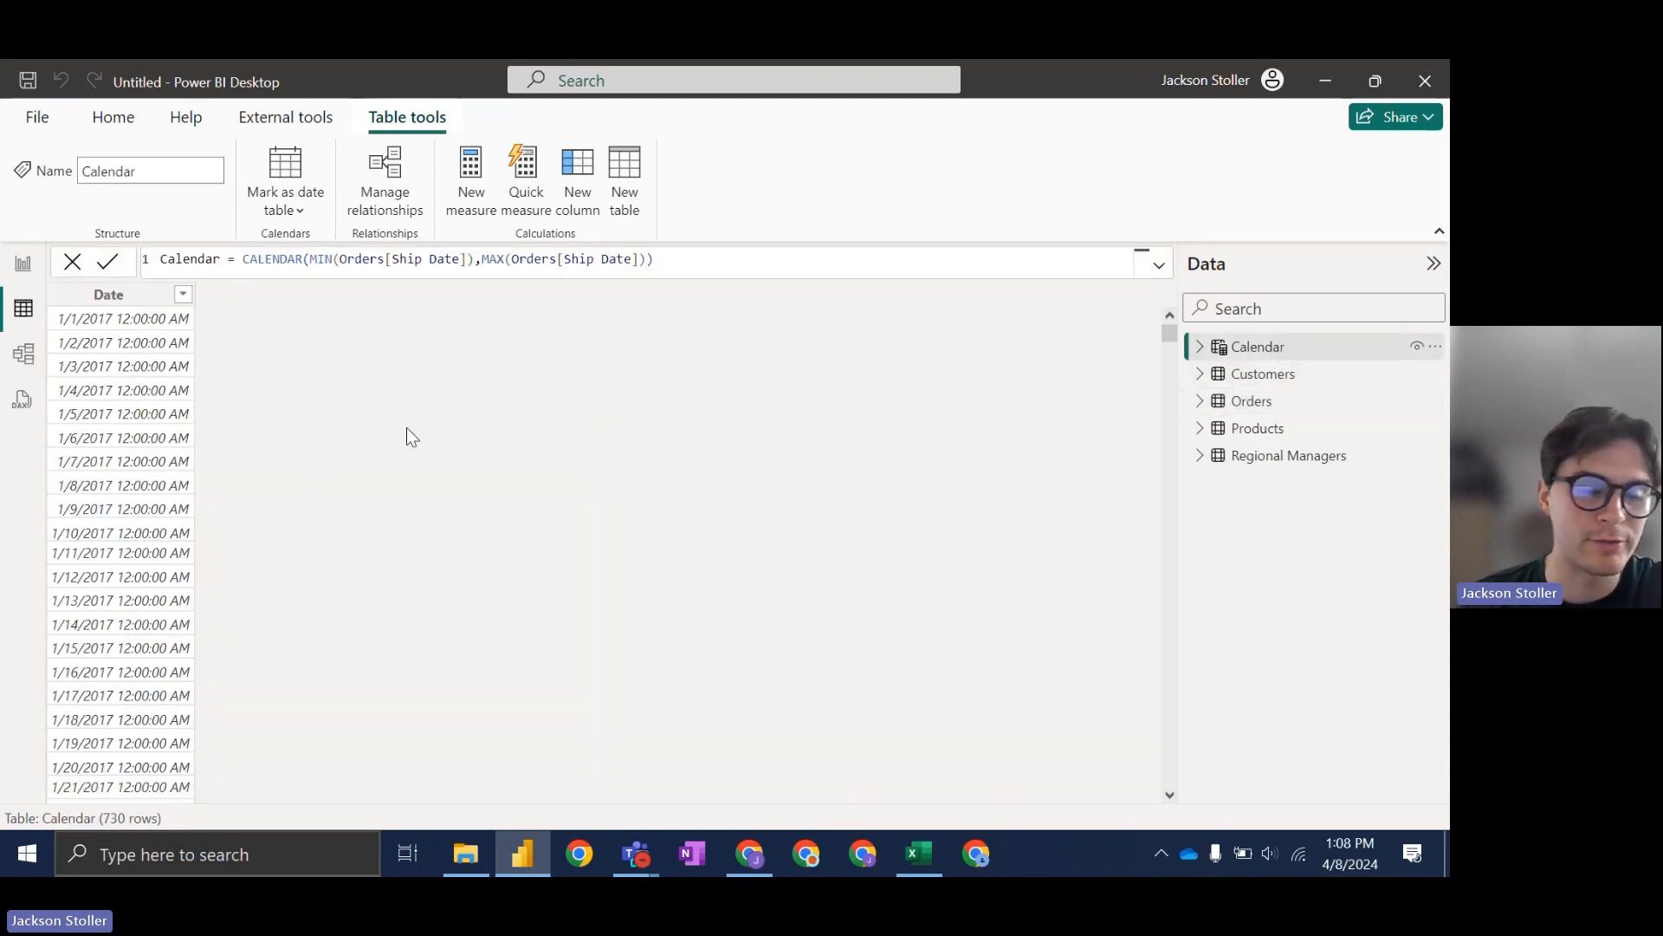
pyautogui.click(114, 299)
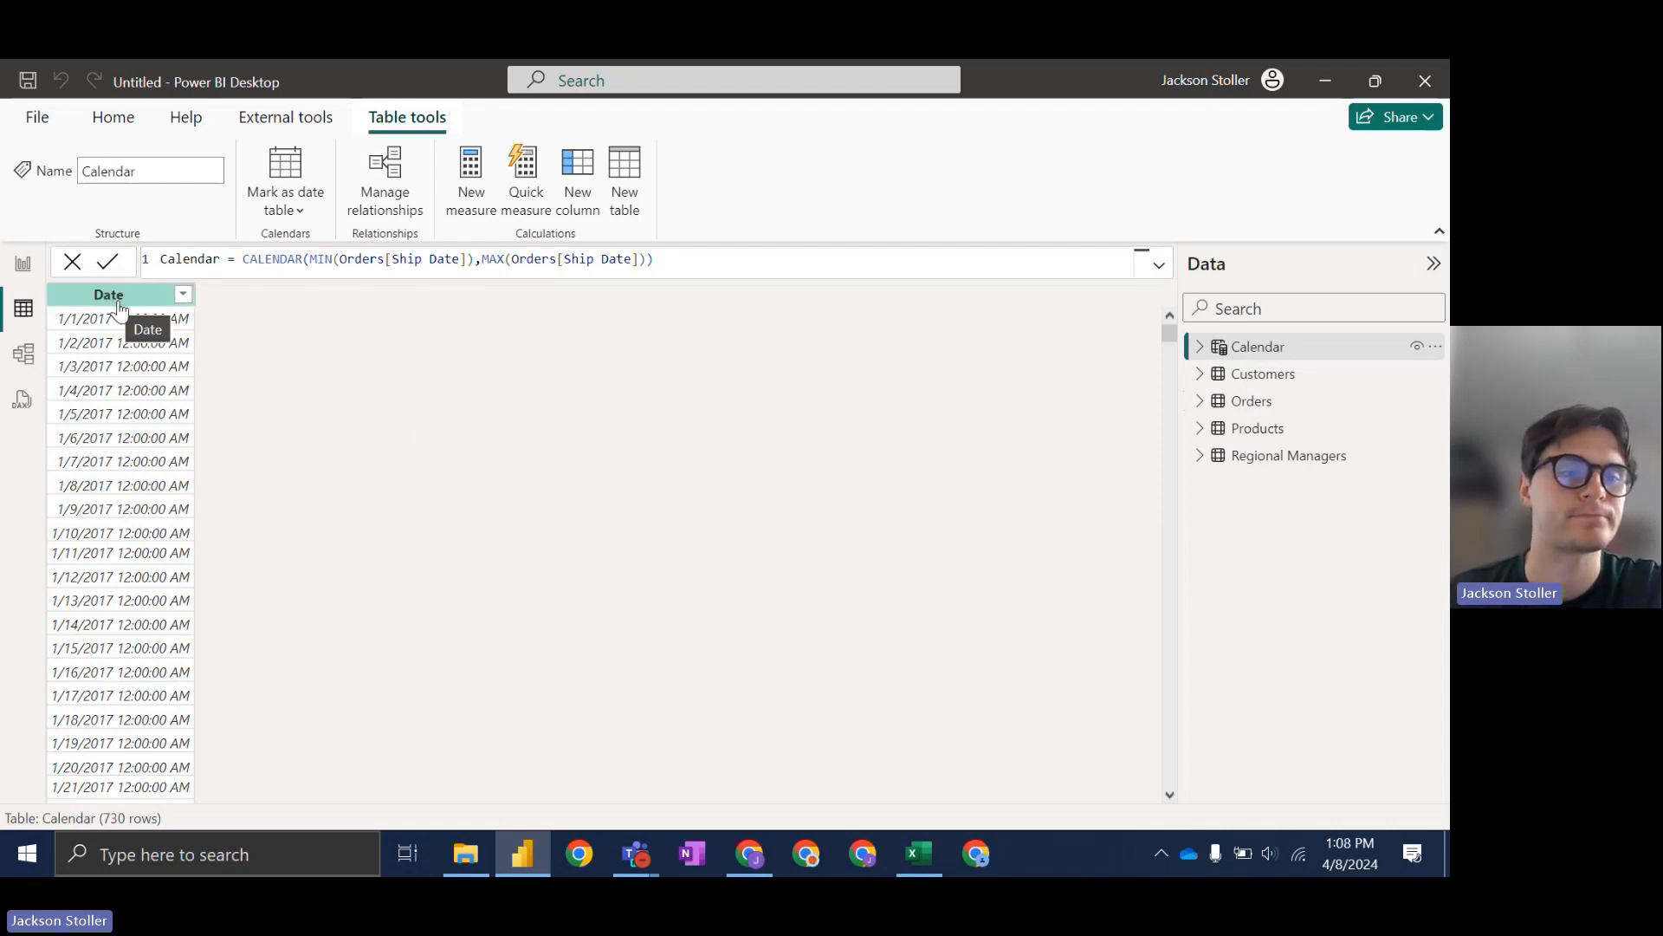
pyautogui.click(119, 303)
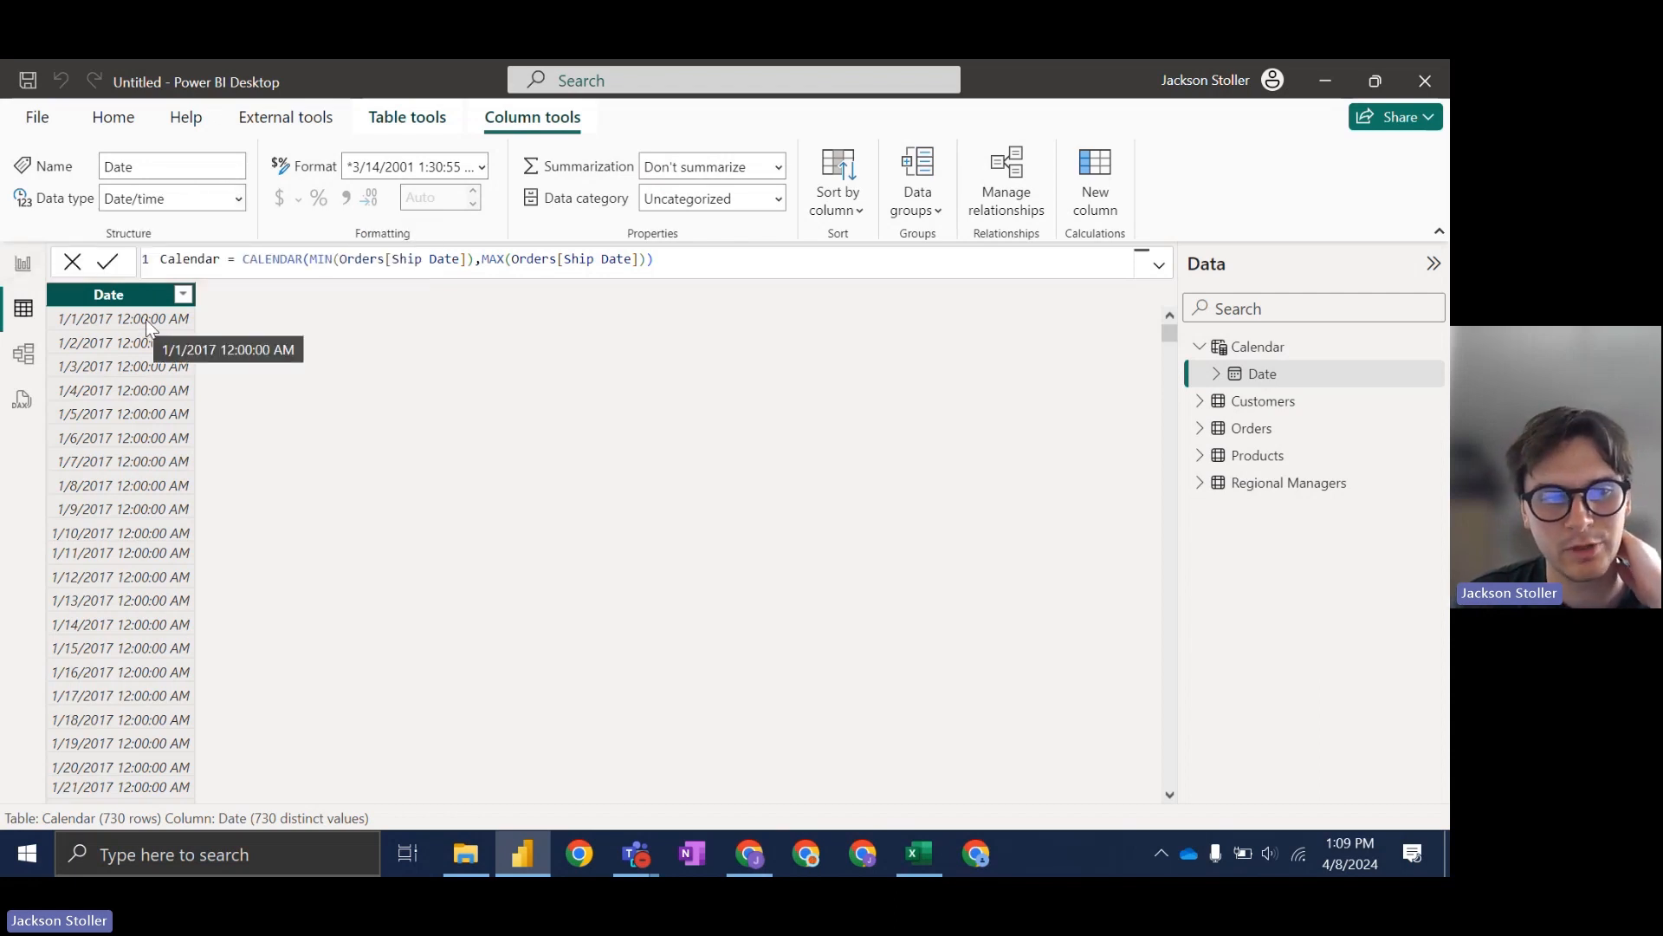
pyautogui.click(239, 199)
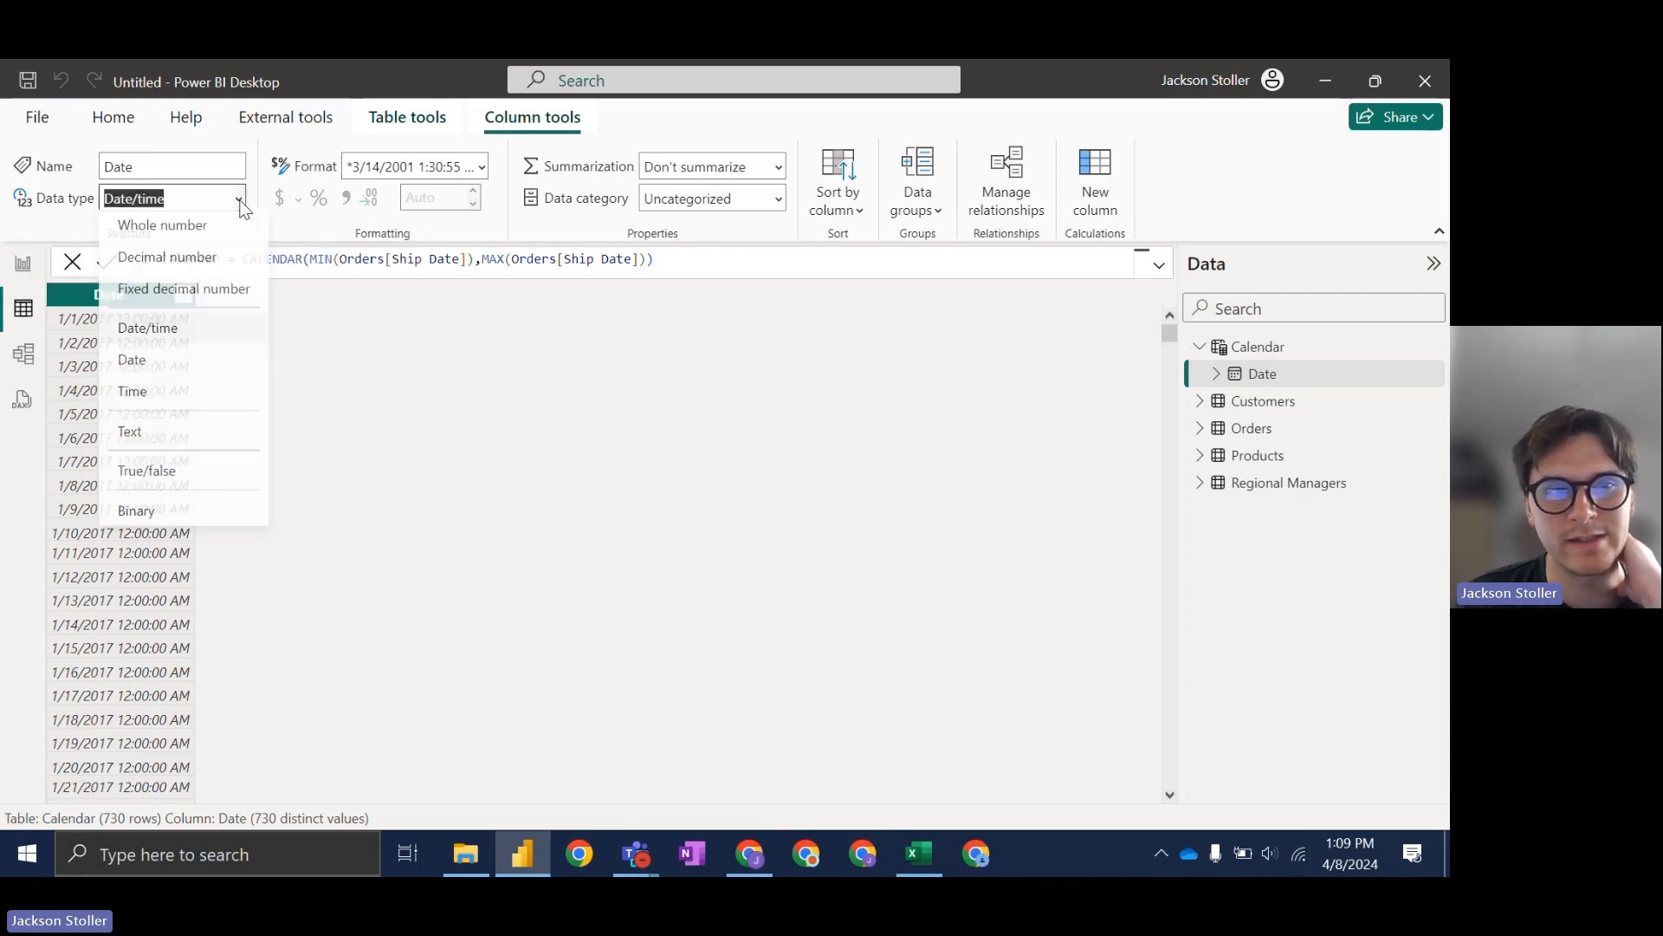
pyautogui.click(168, 363)
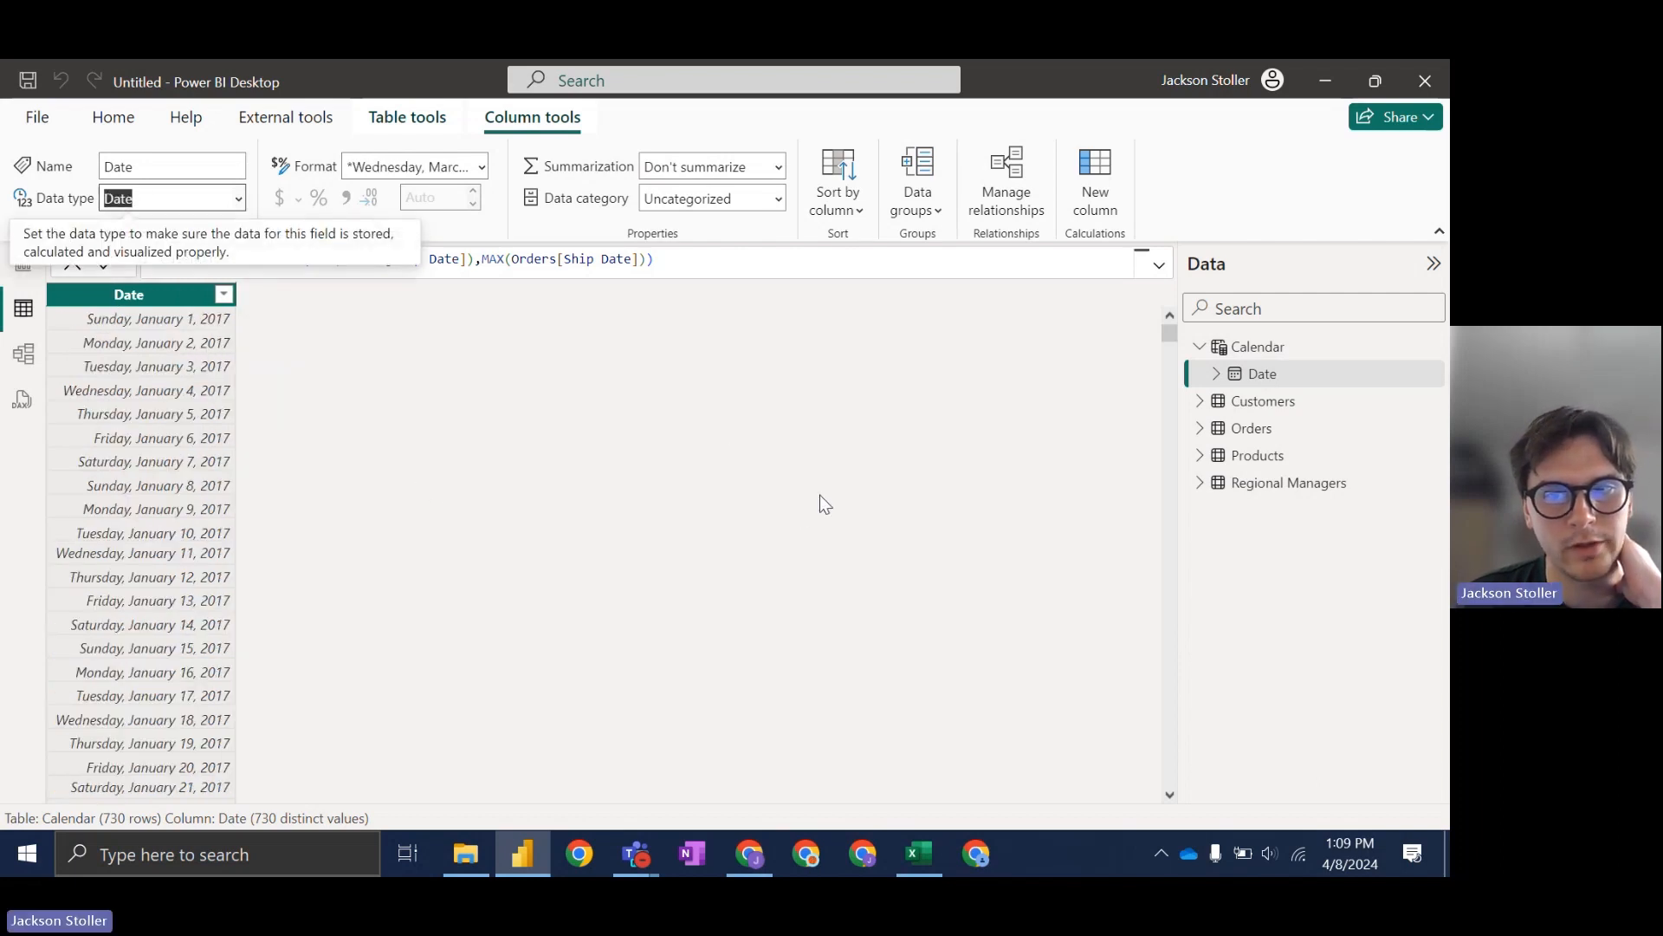
pyautogui.click(25, 368)
pyautogui.moveTo(1003, 457); pyautogui.dragTo(818, 584)
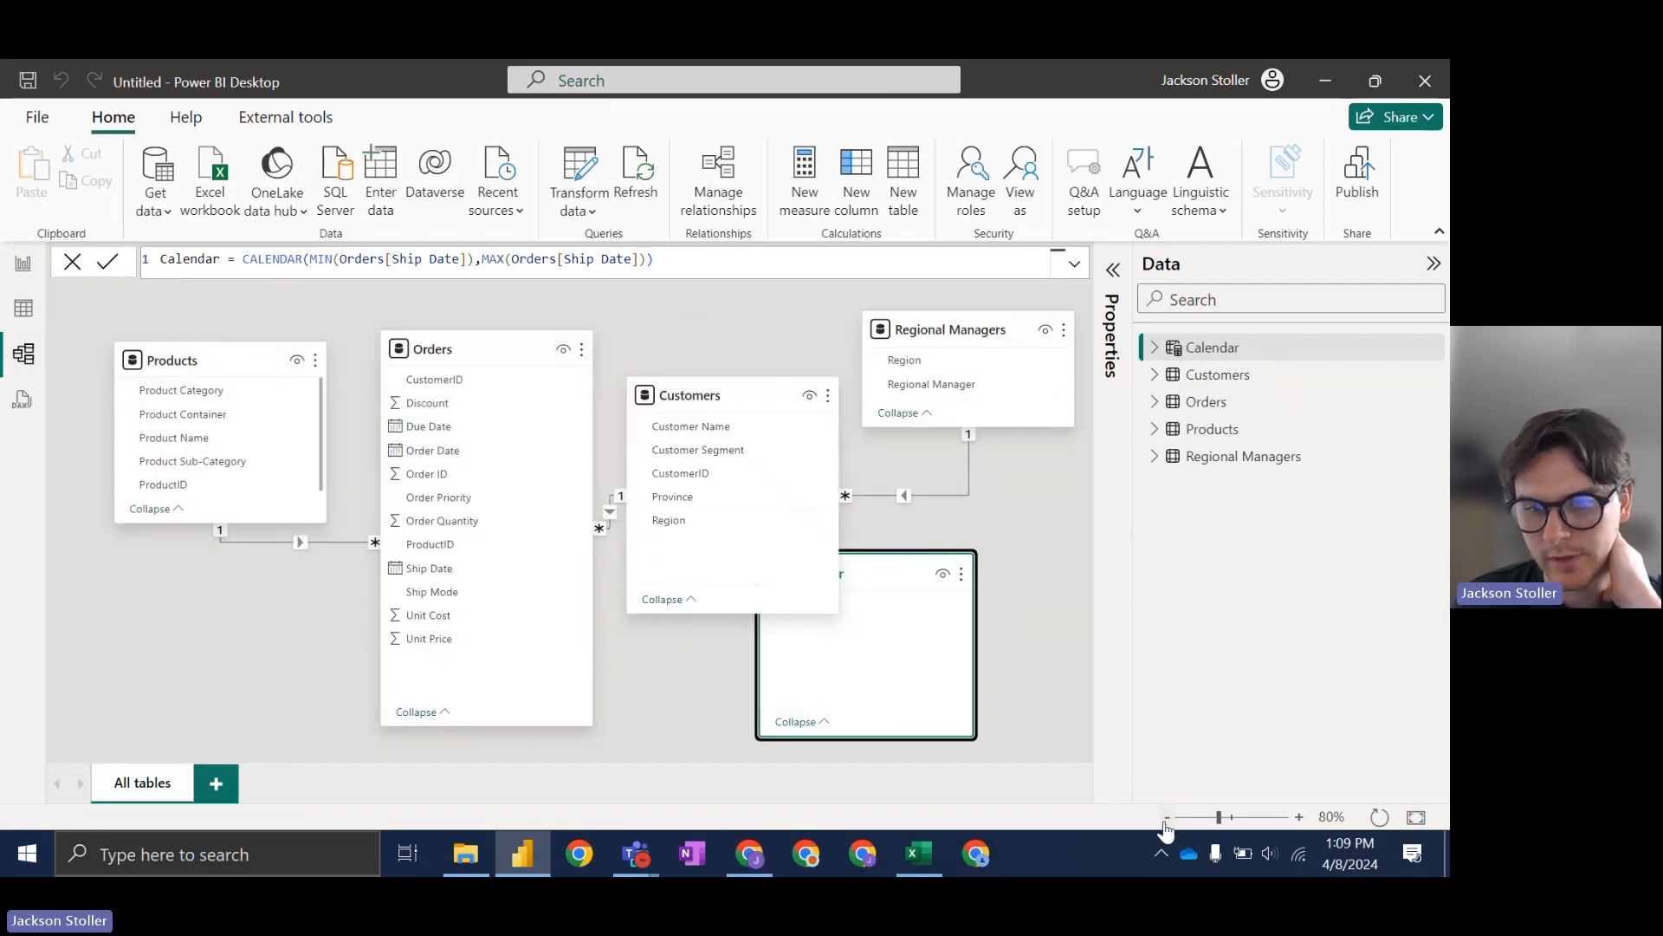
# Step: Create a many-to-one relationship from Orders Ship Date to Calendar Date in Manage relationships
pyautogui.click(1166, 819)
pyautogui.moveTo(787, 524); pyautogui.dragTo(795, 624)
pyautogui.click(704, 192)
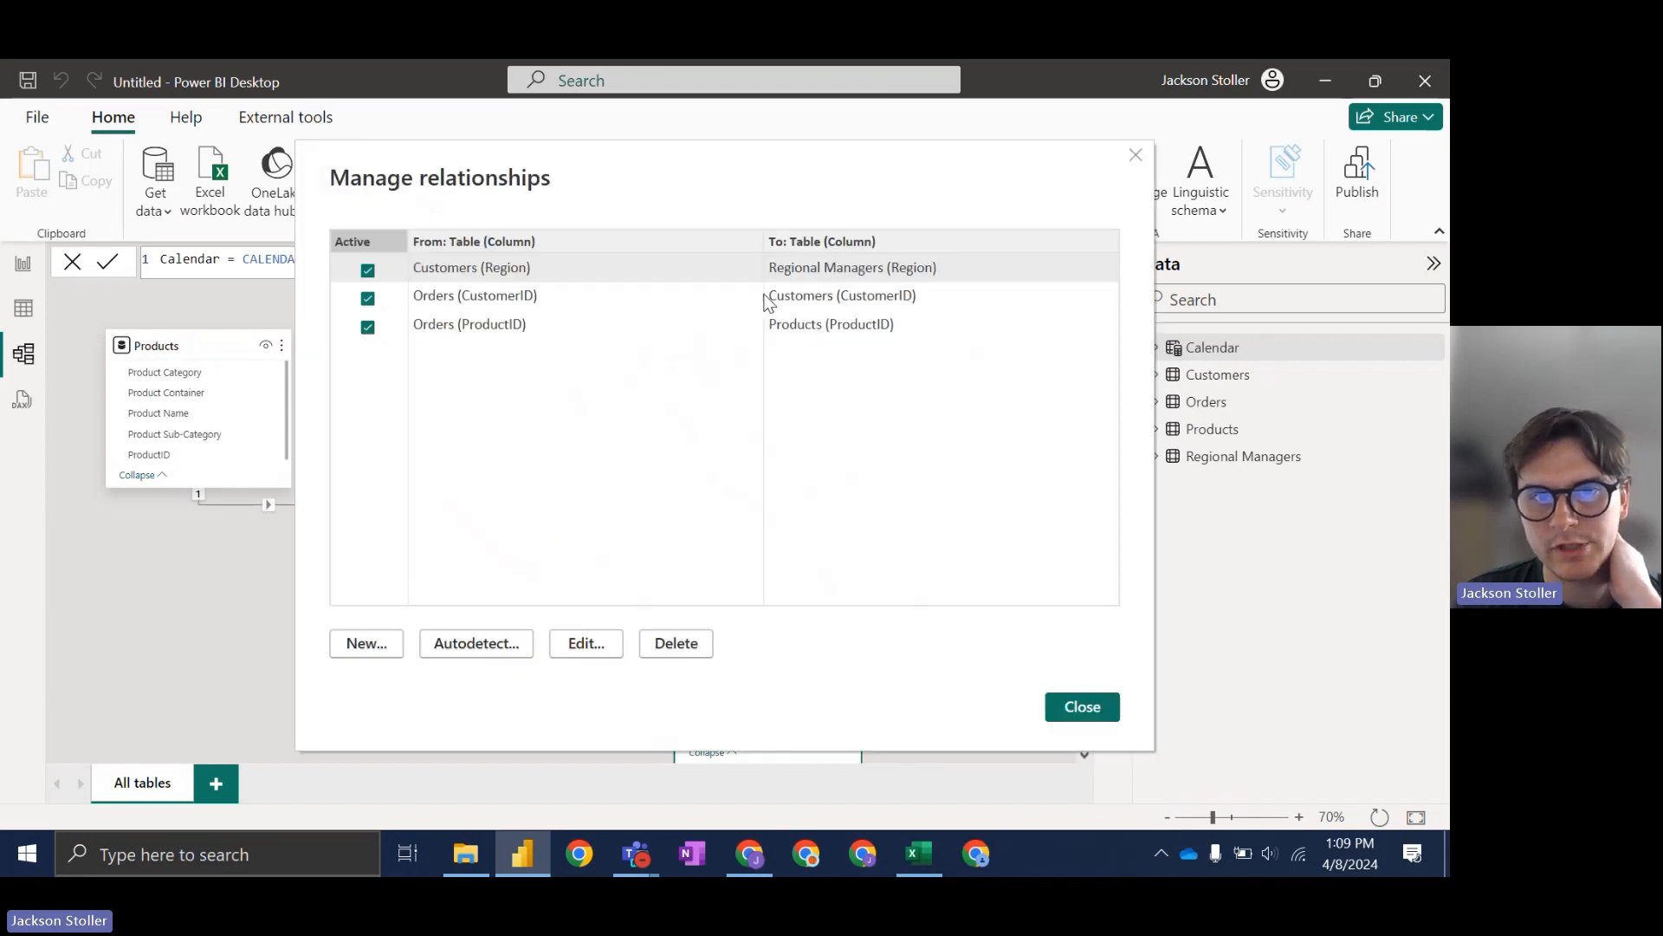
pyautogui.click(392, 639)
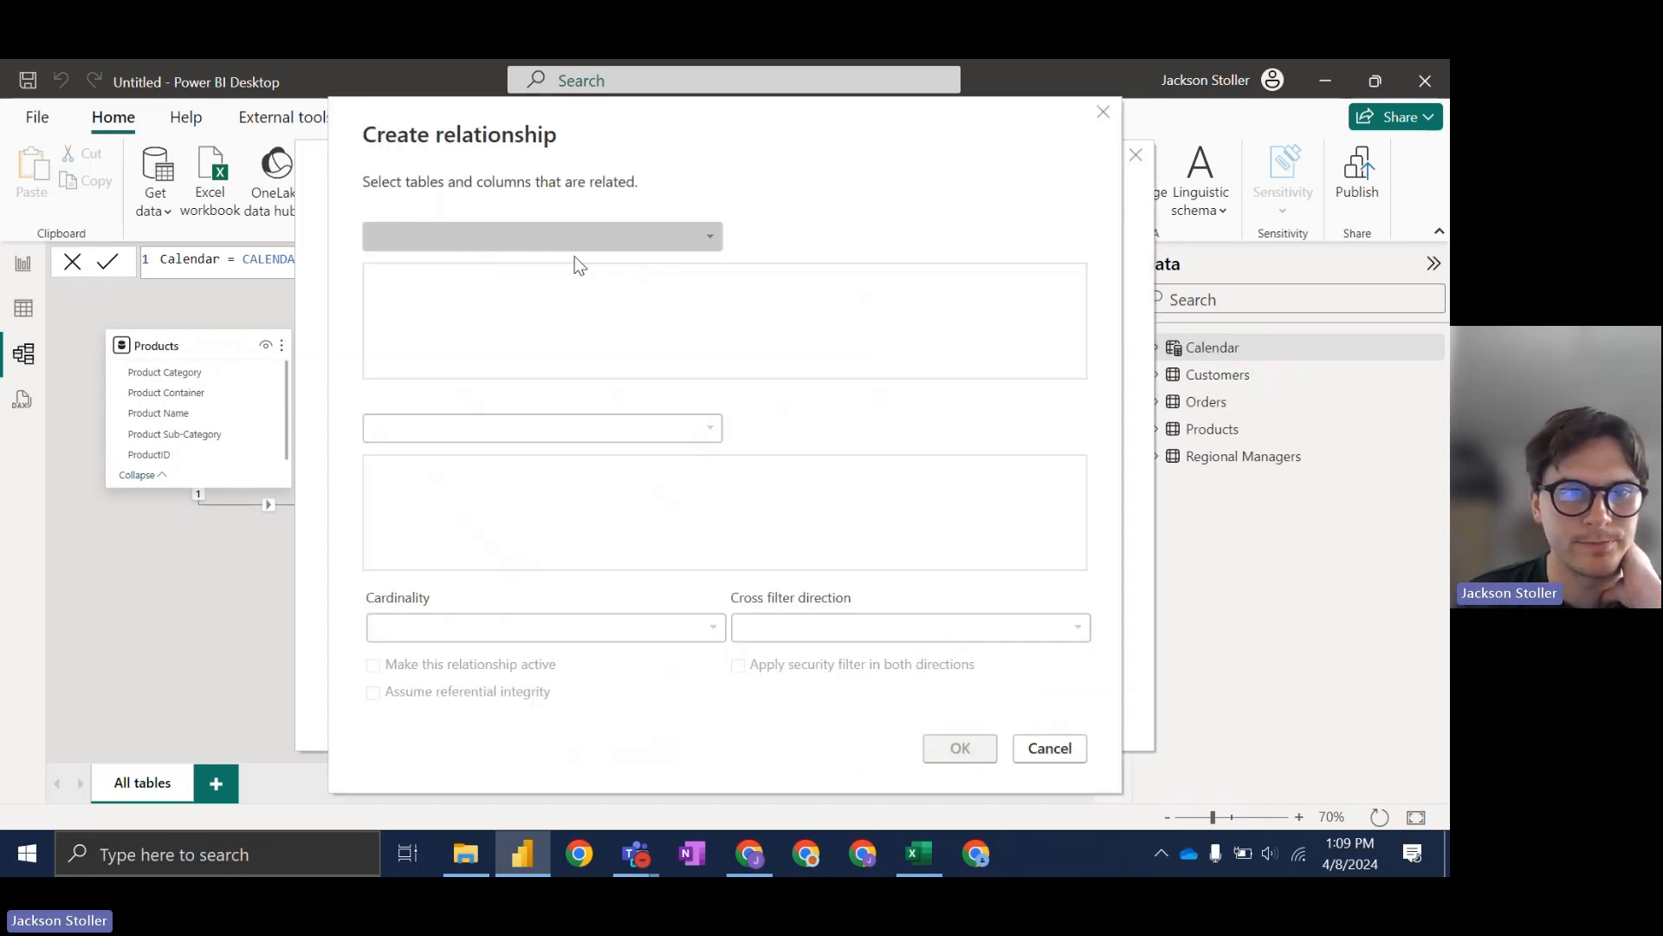
pyautogui.click(574, 239)
pyautogui.click(464, 305)
pyautogui.click(460, 427)
pyautogui.click(454, 452)
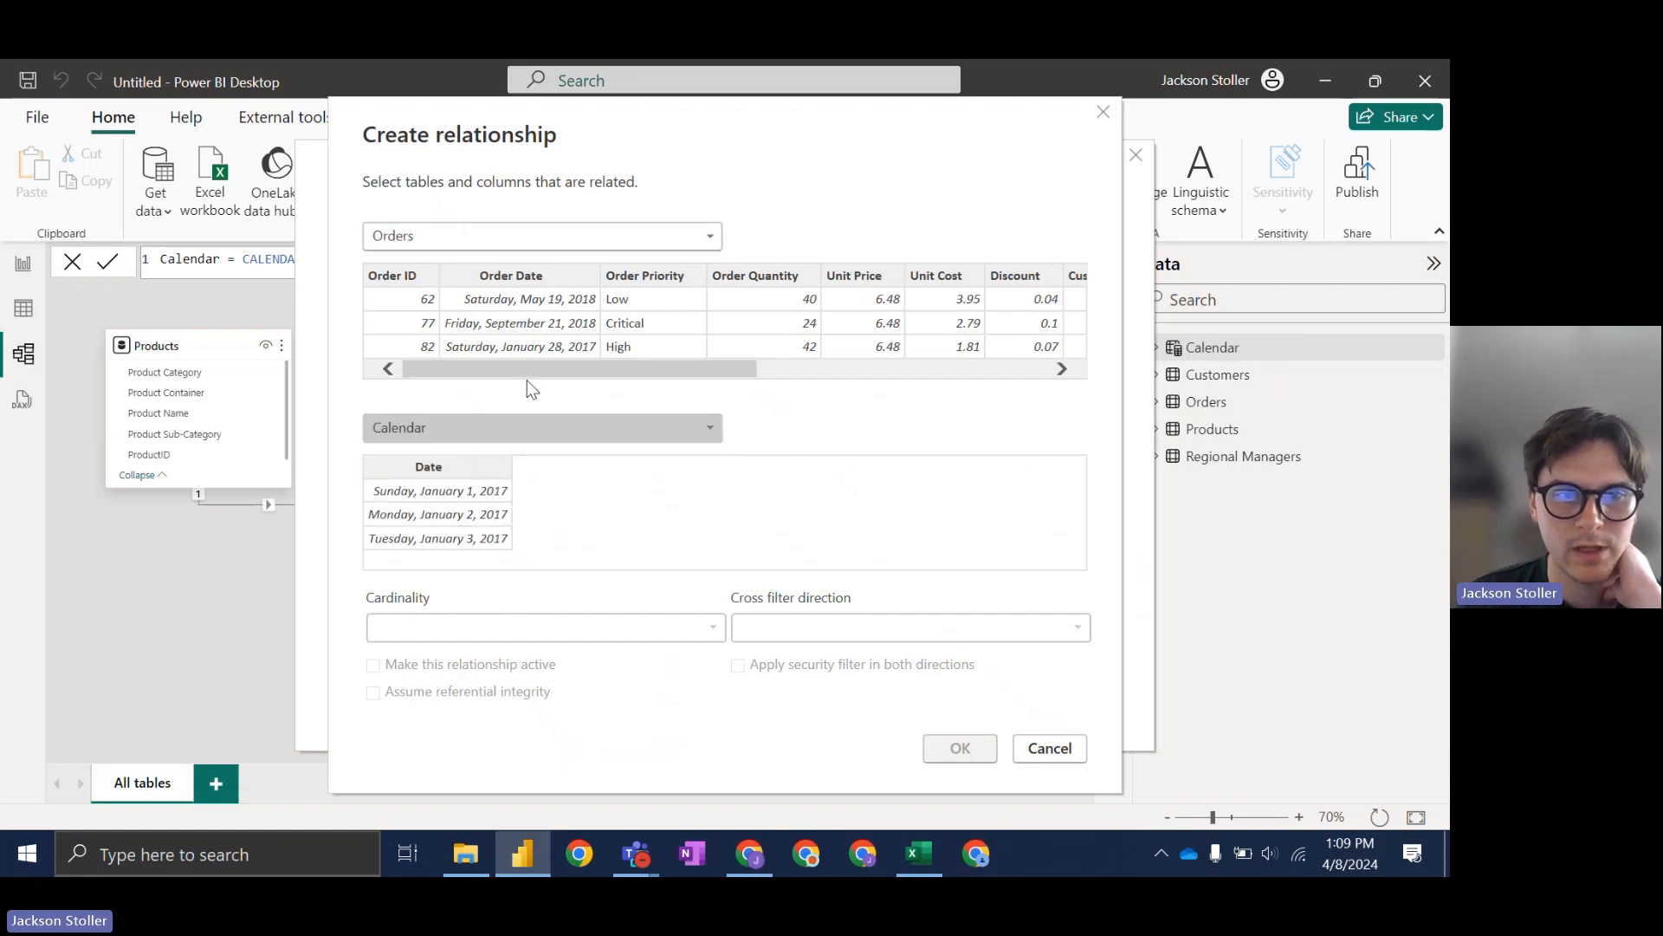
pyautogui.click(433, 472)
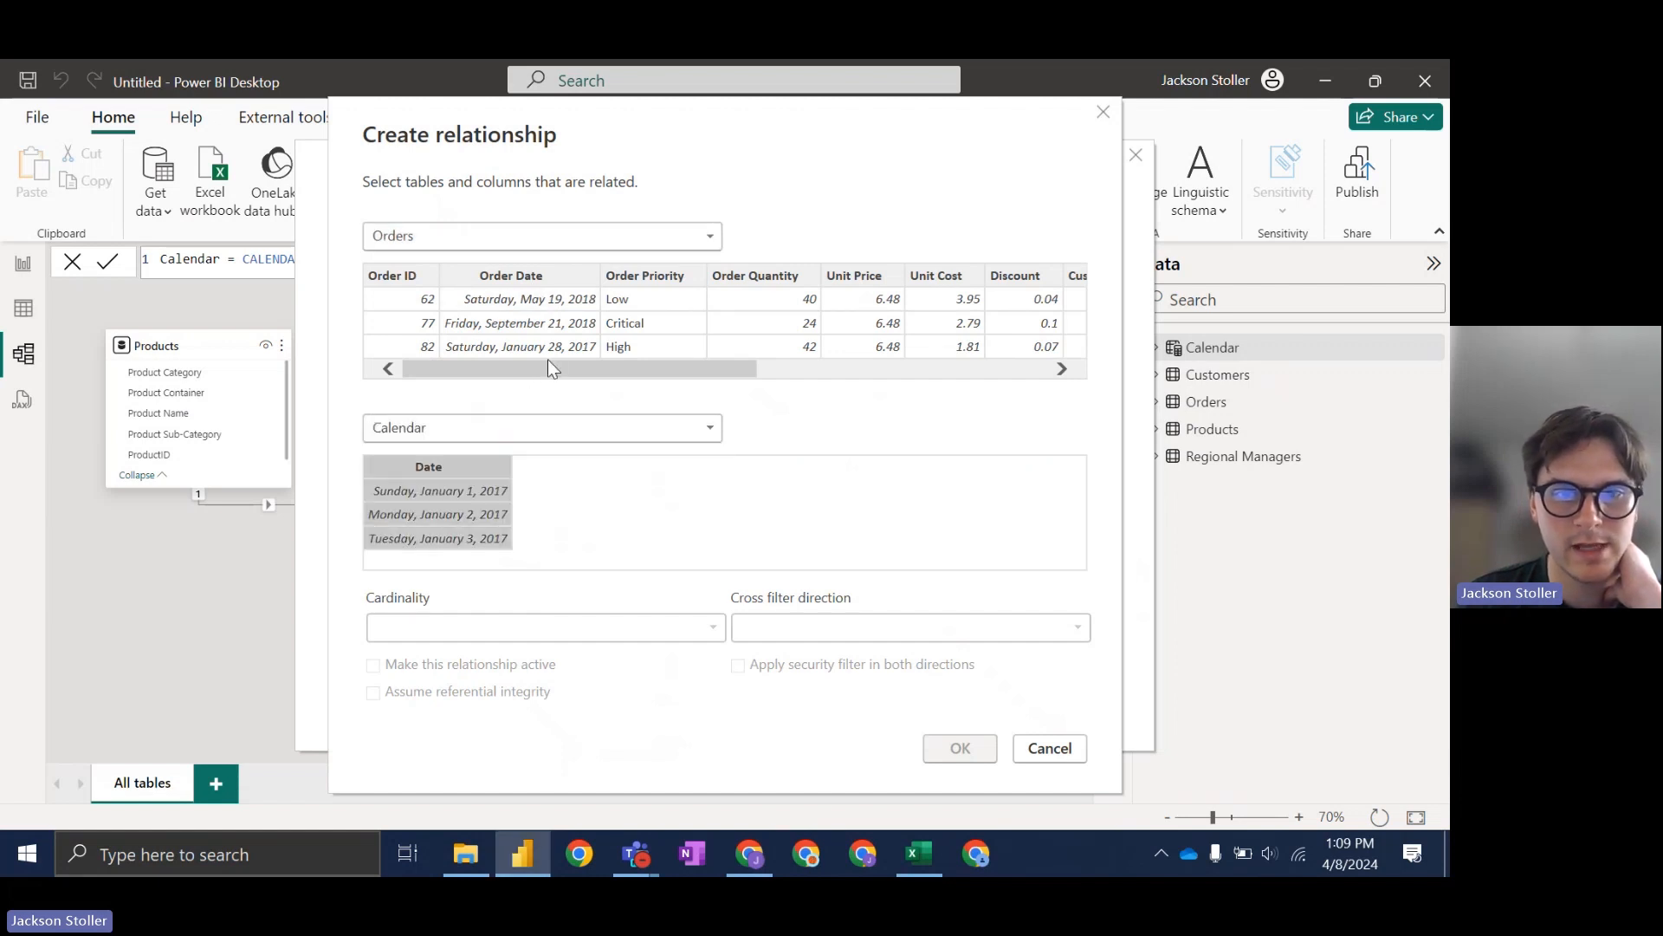
pyautogui.moveTo(648, 368); pyautogui.dragTo(944, 367)
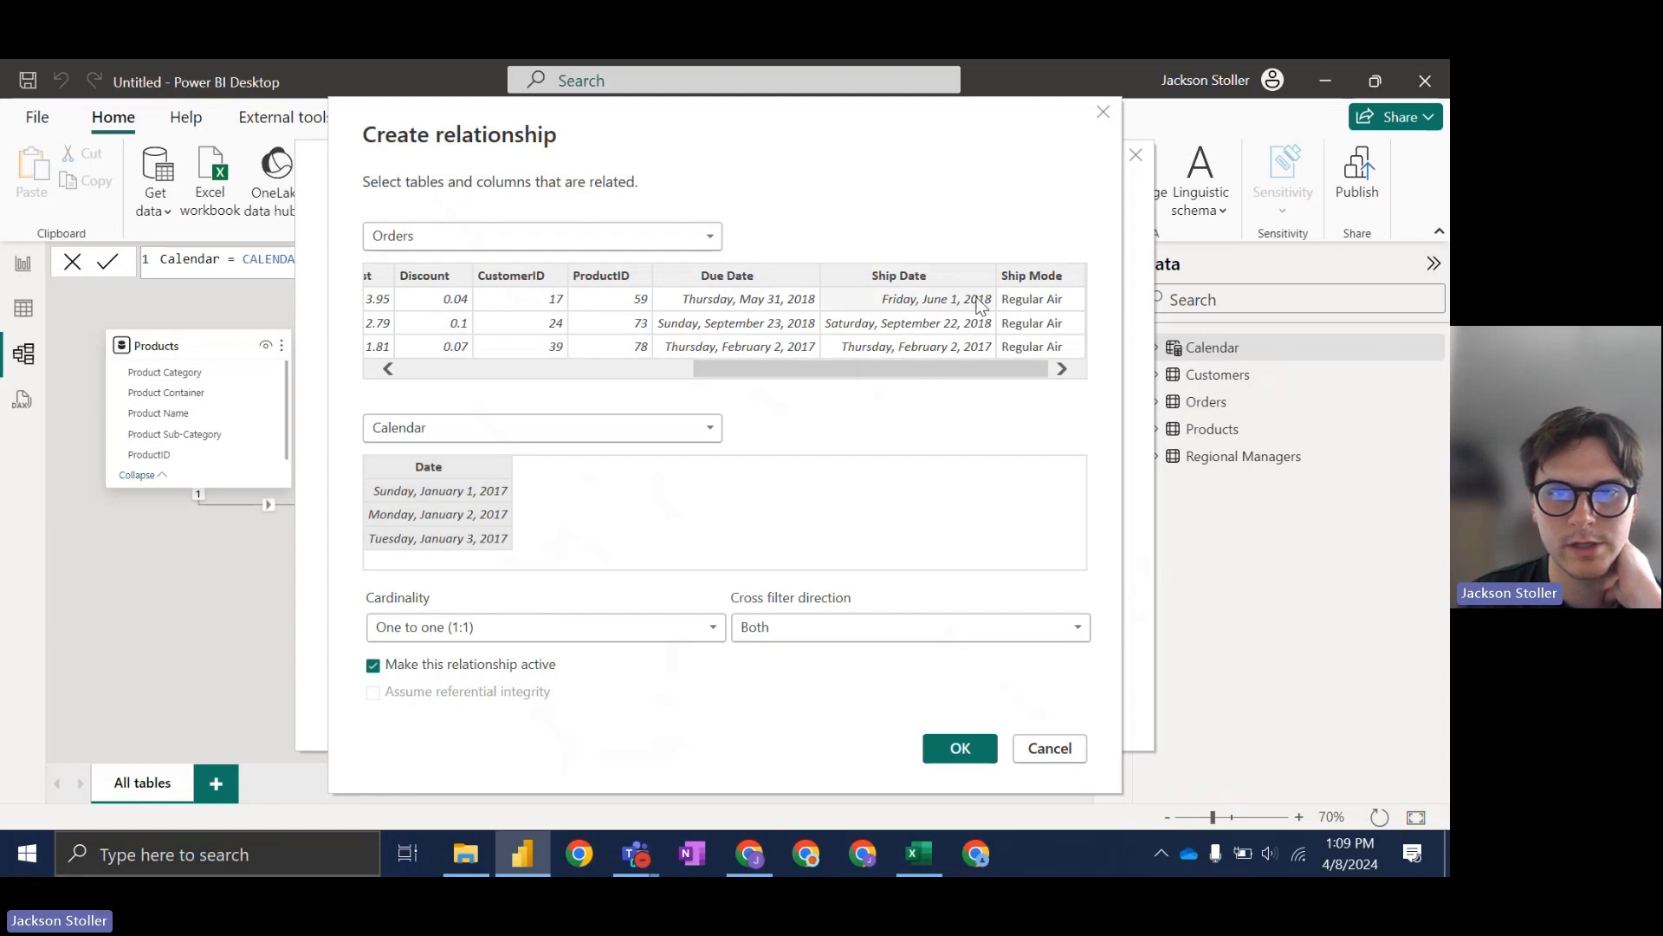
pyautogui.click(969, 278)
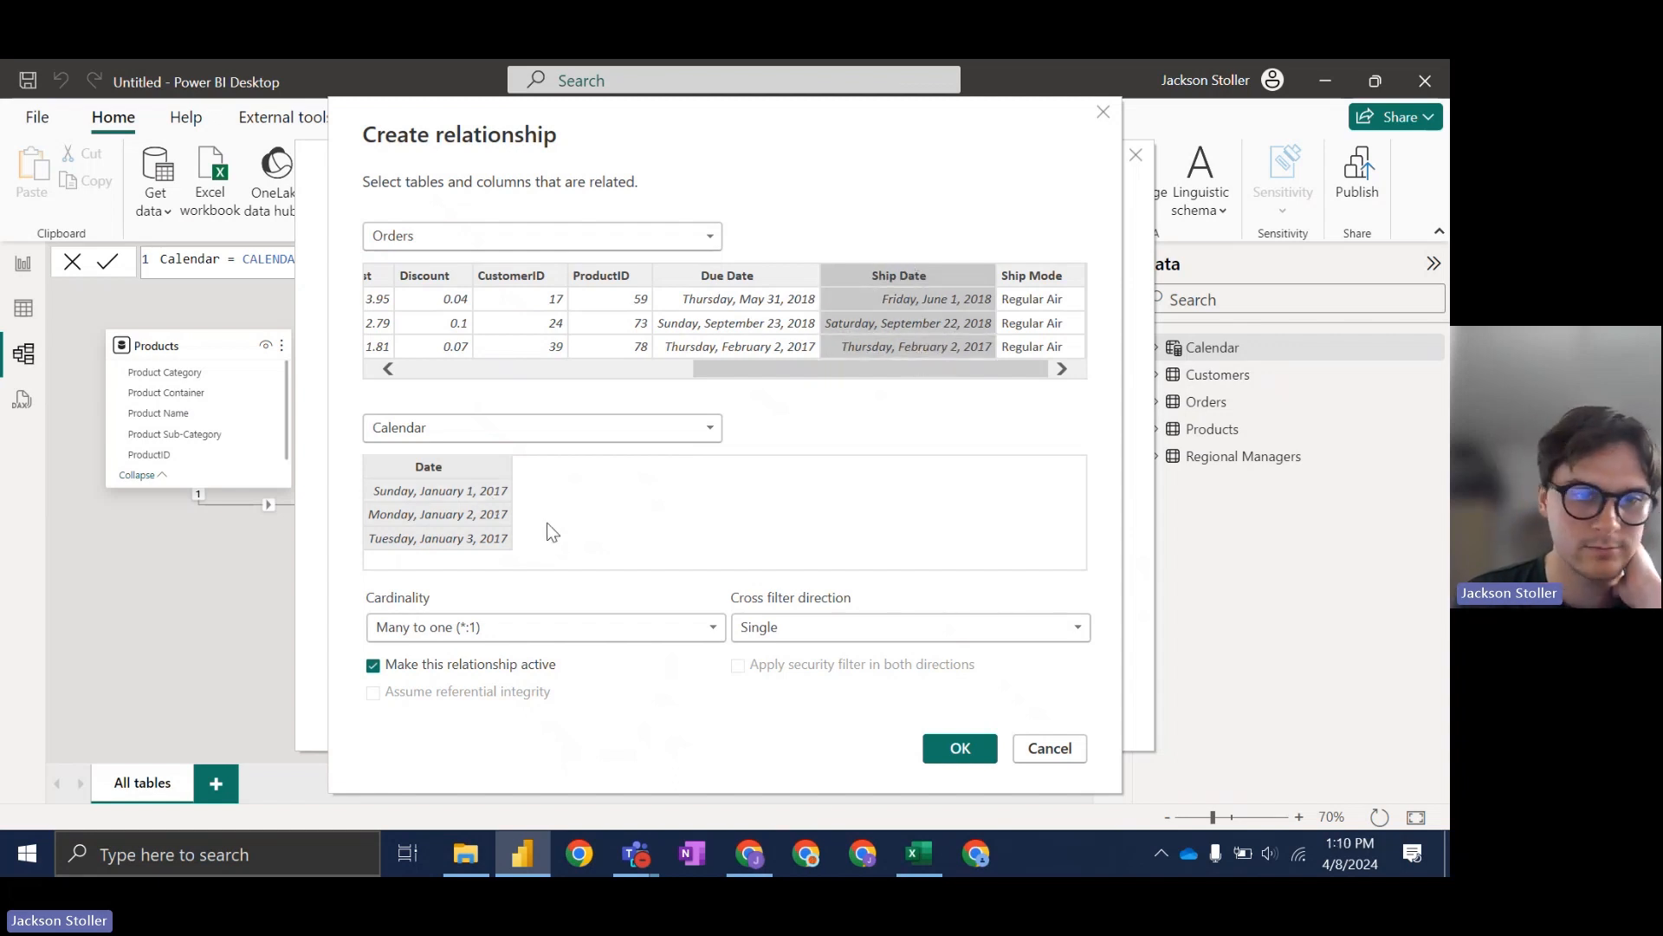
pyautogui.click(950, 747)
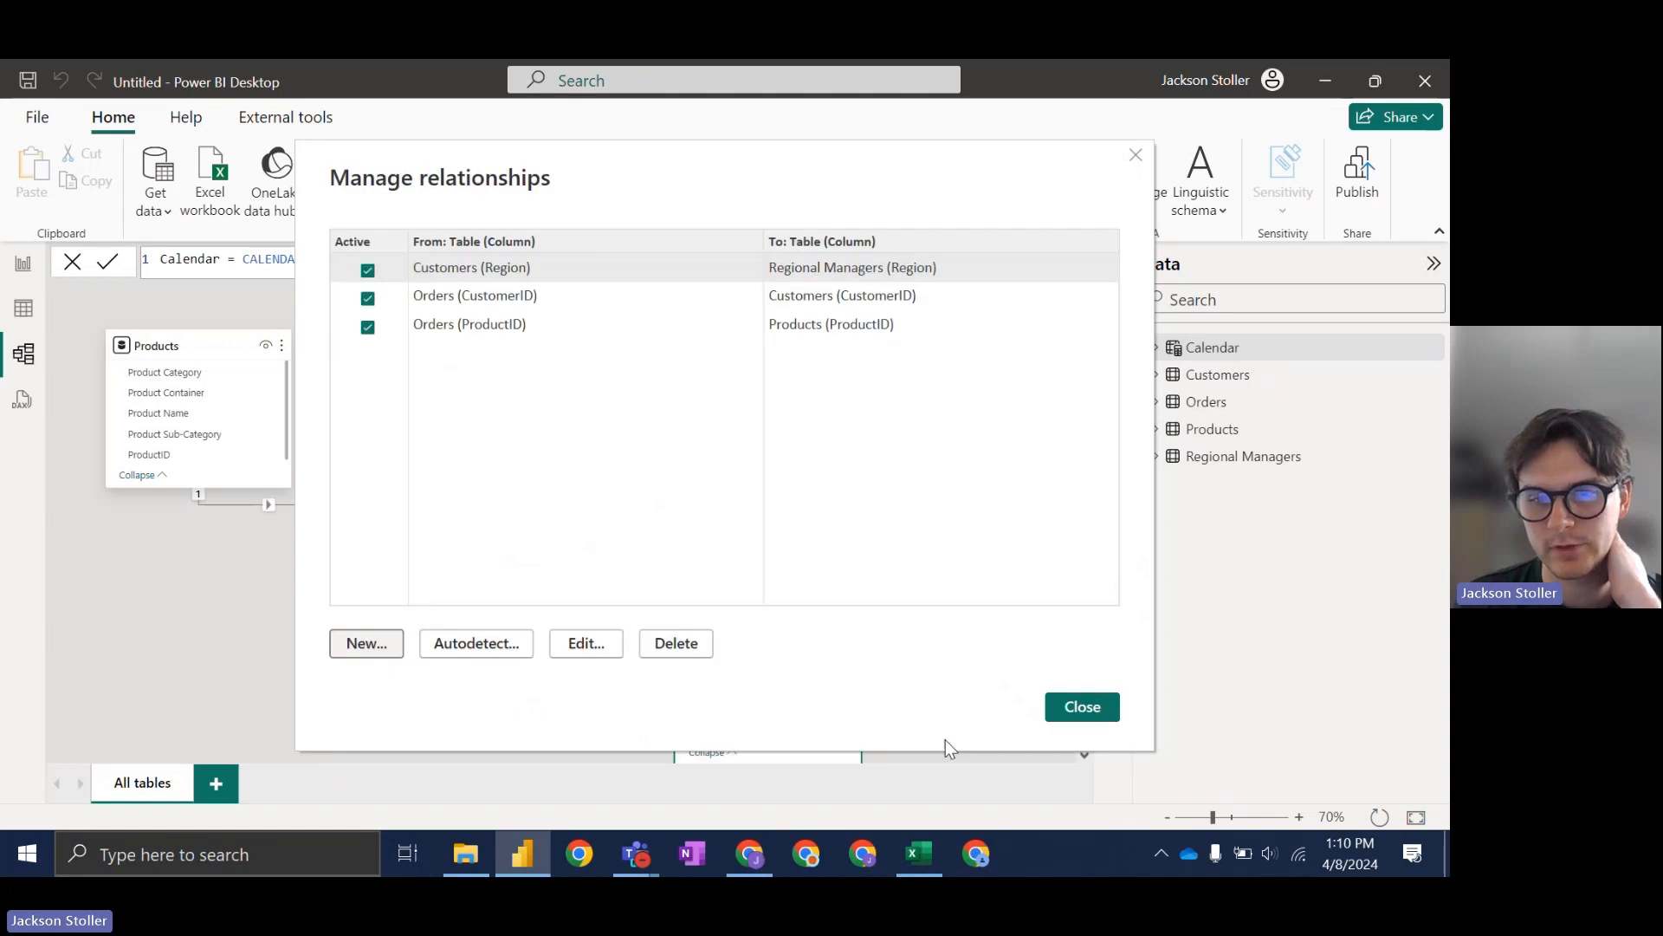
pyautogui.click(1085, 704)
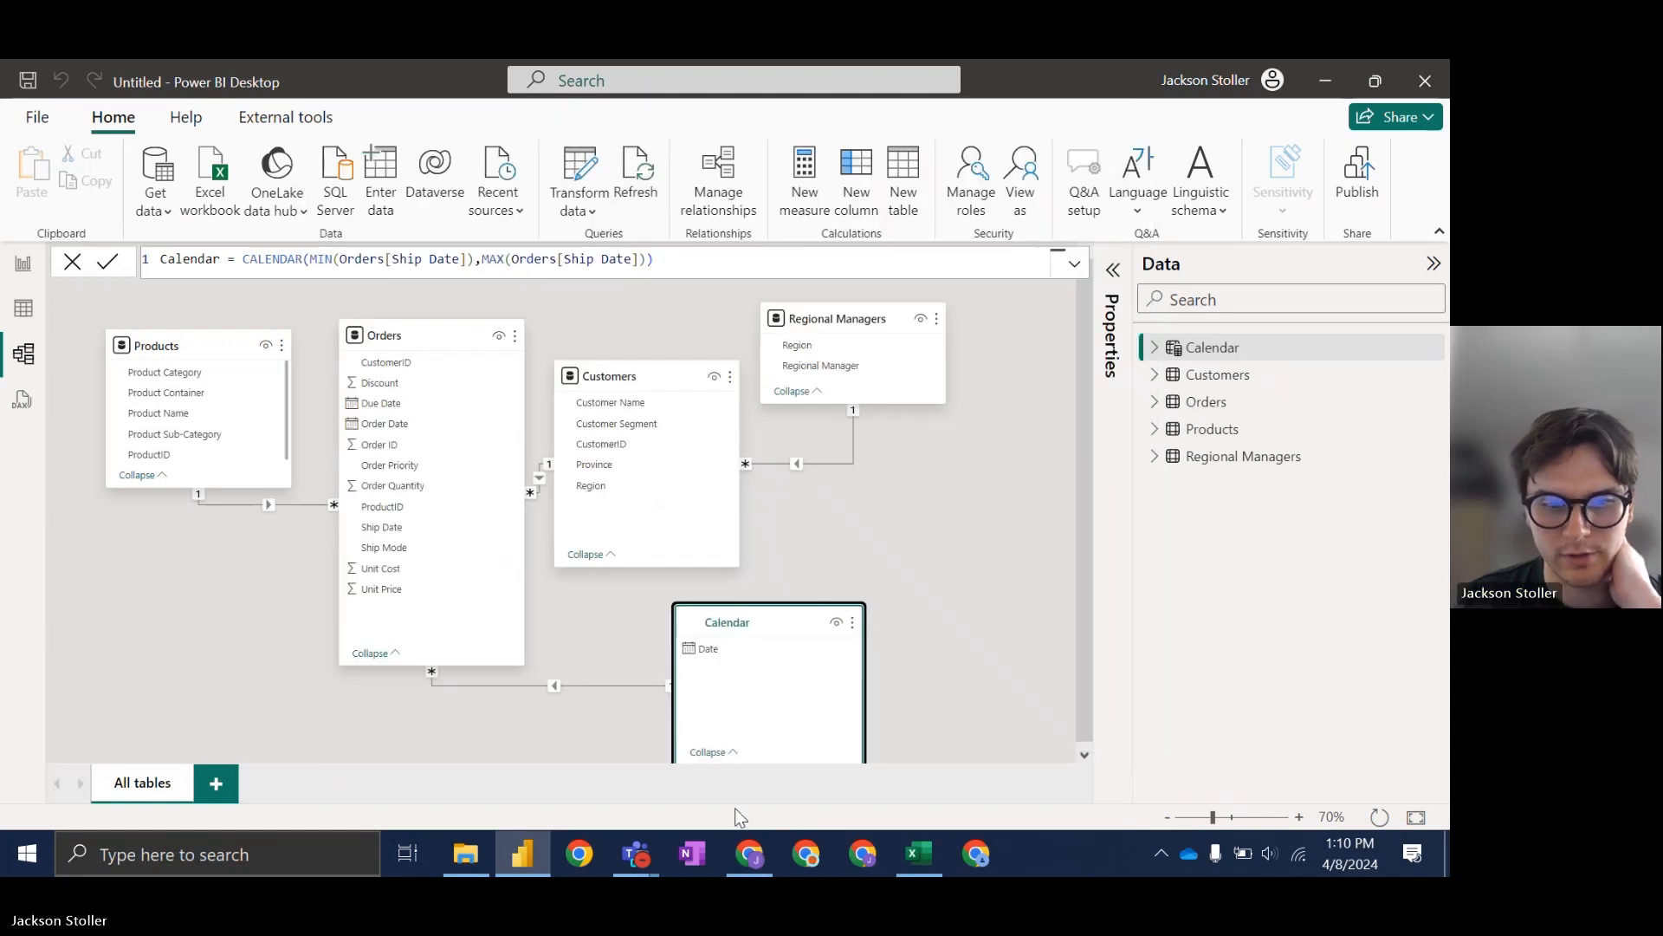
# Step: Page from slide 130 to slide 131, Creating Calculated Columns, in the training deck
pyautogui.click(750, 853)
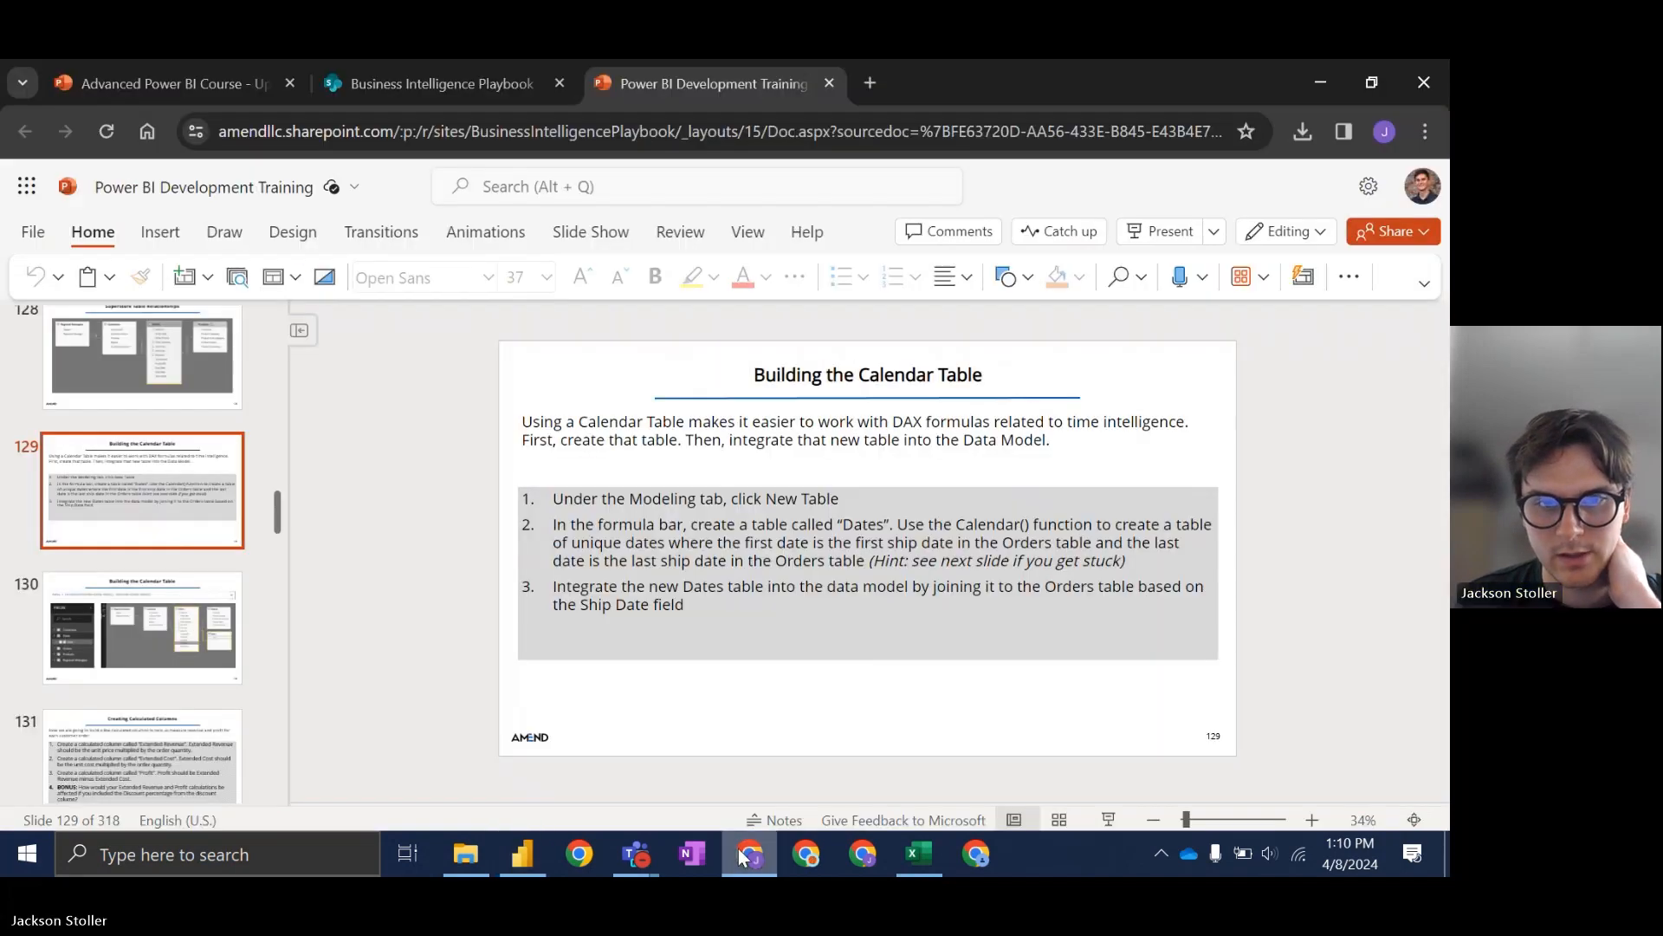
pyautogui.click(181, 597)
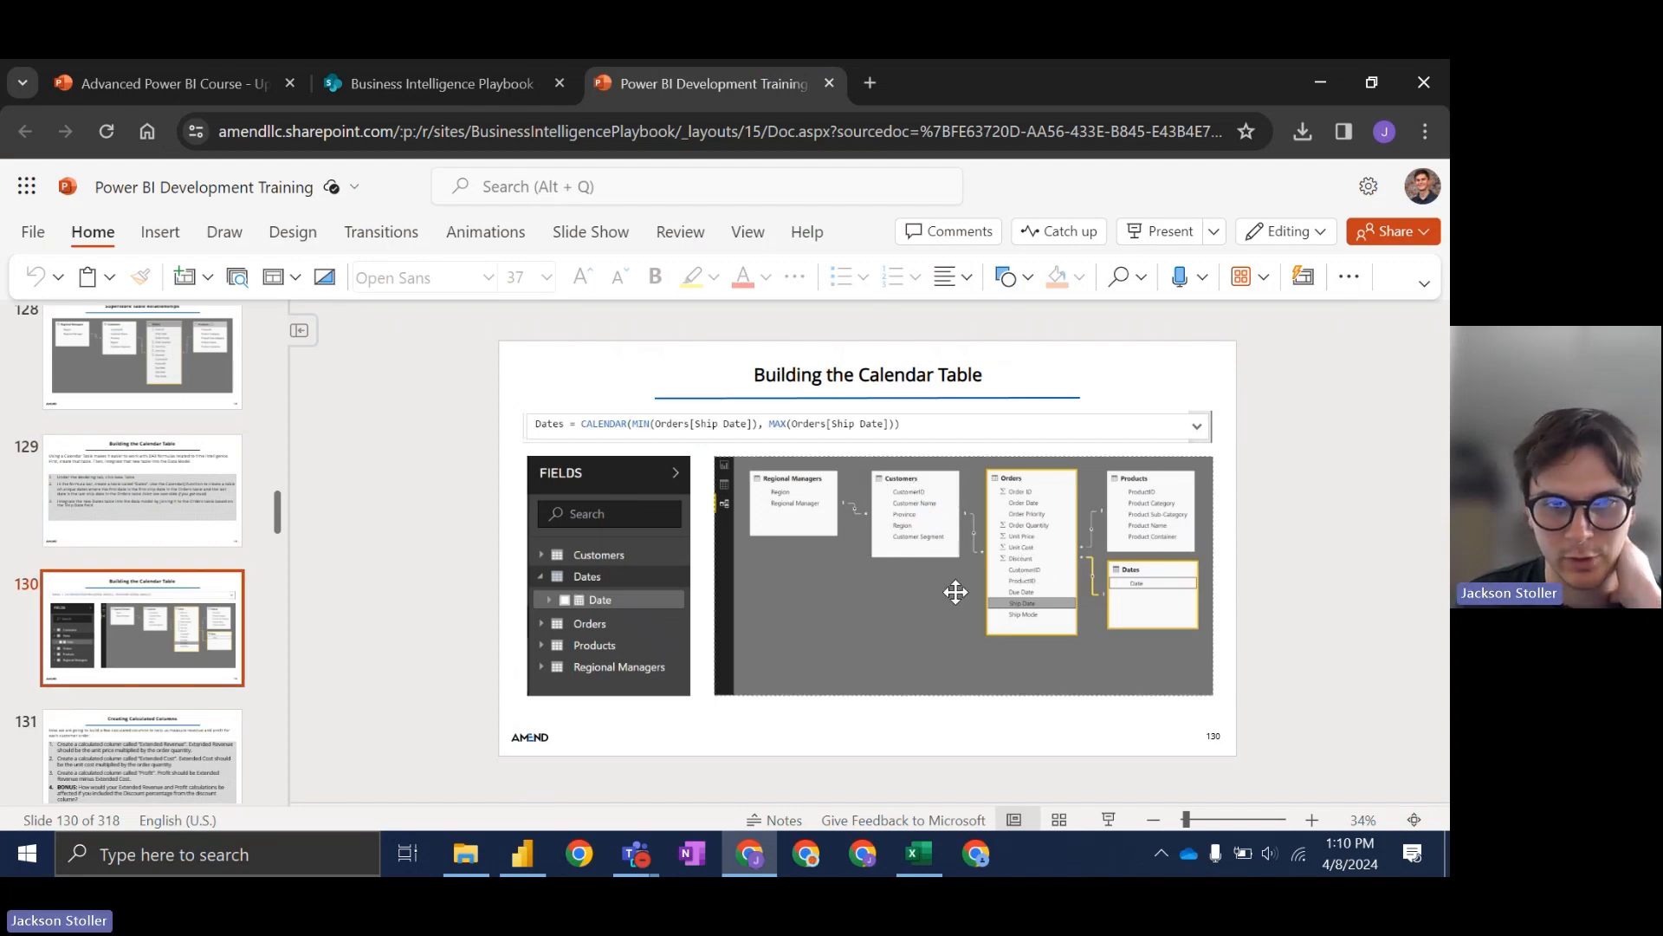
pyautogui.scroll(-1, 180, 635)
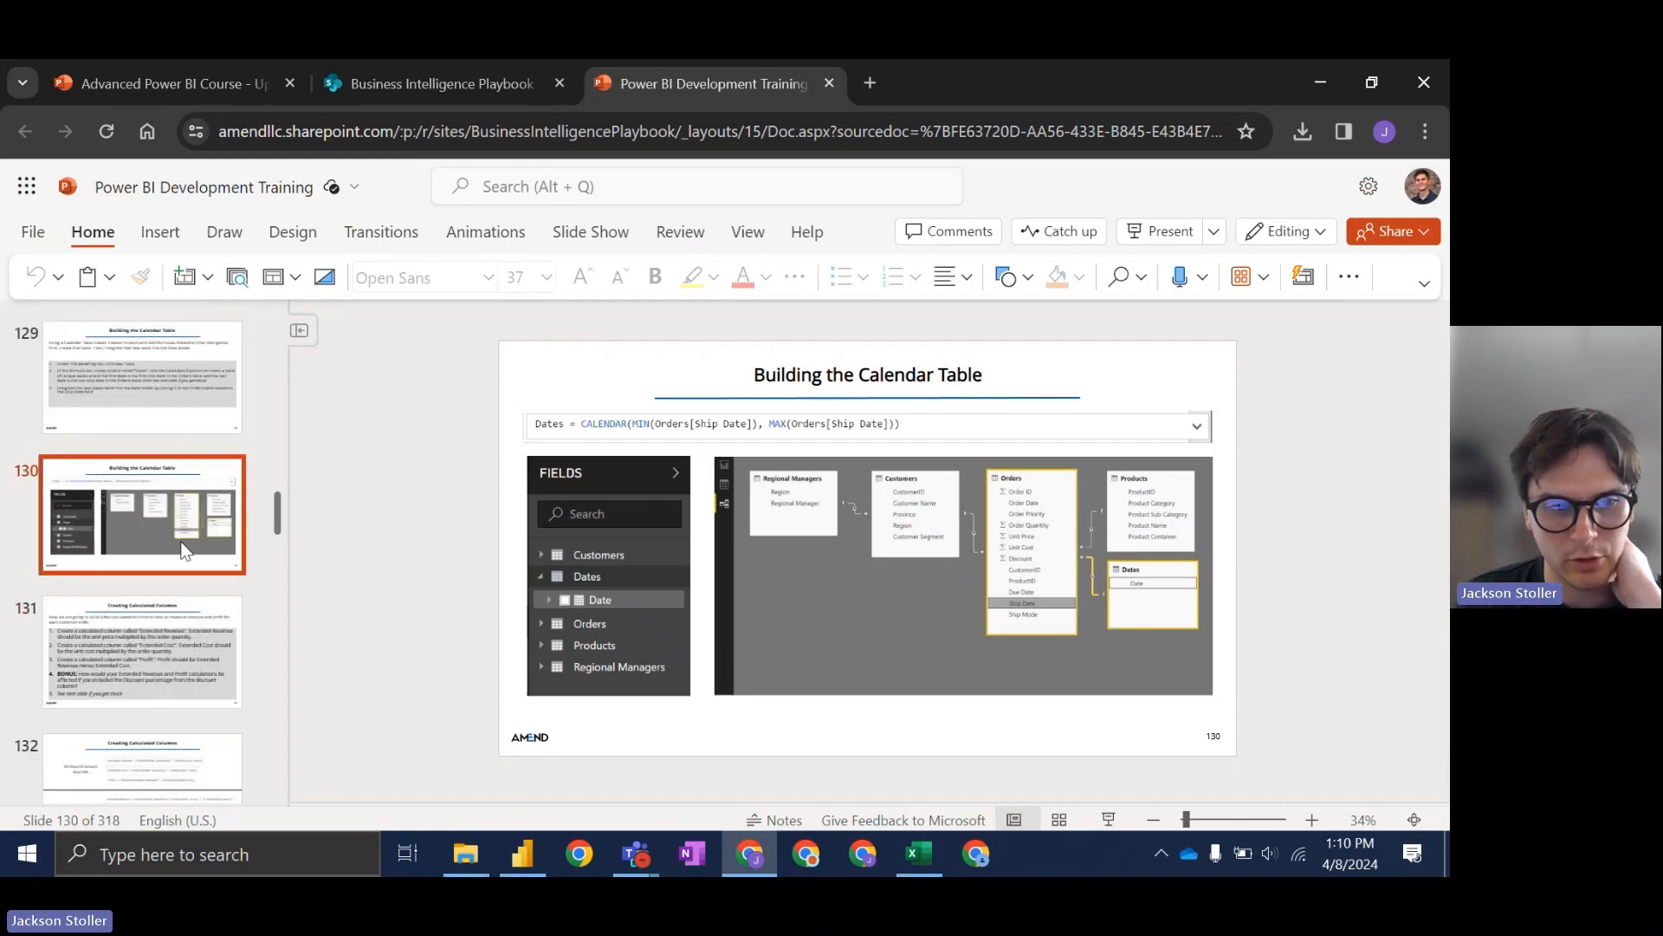
pyautogui.scroll(-1, 185, 549)
pyautogui.click(191, 543)
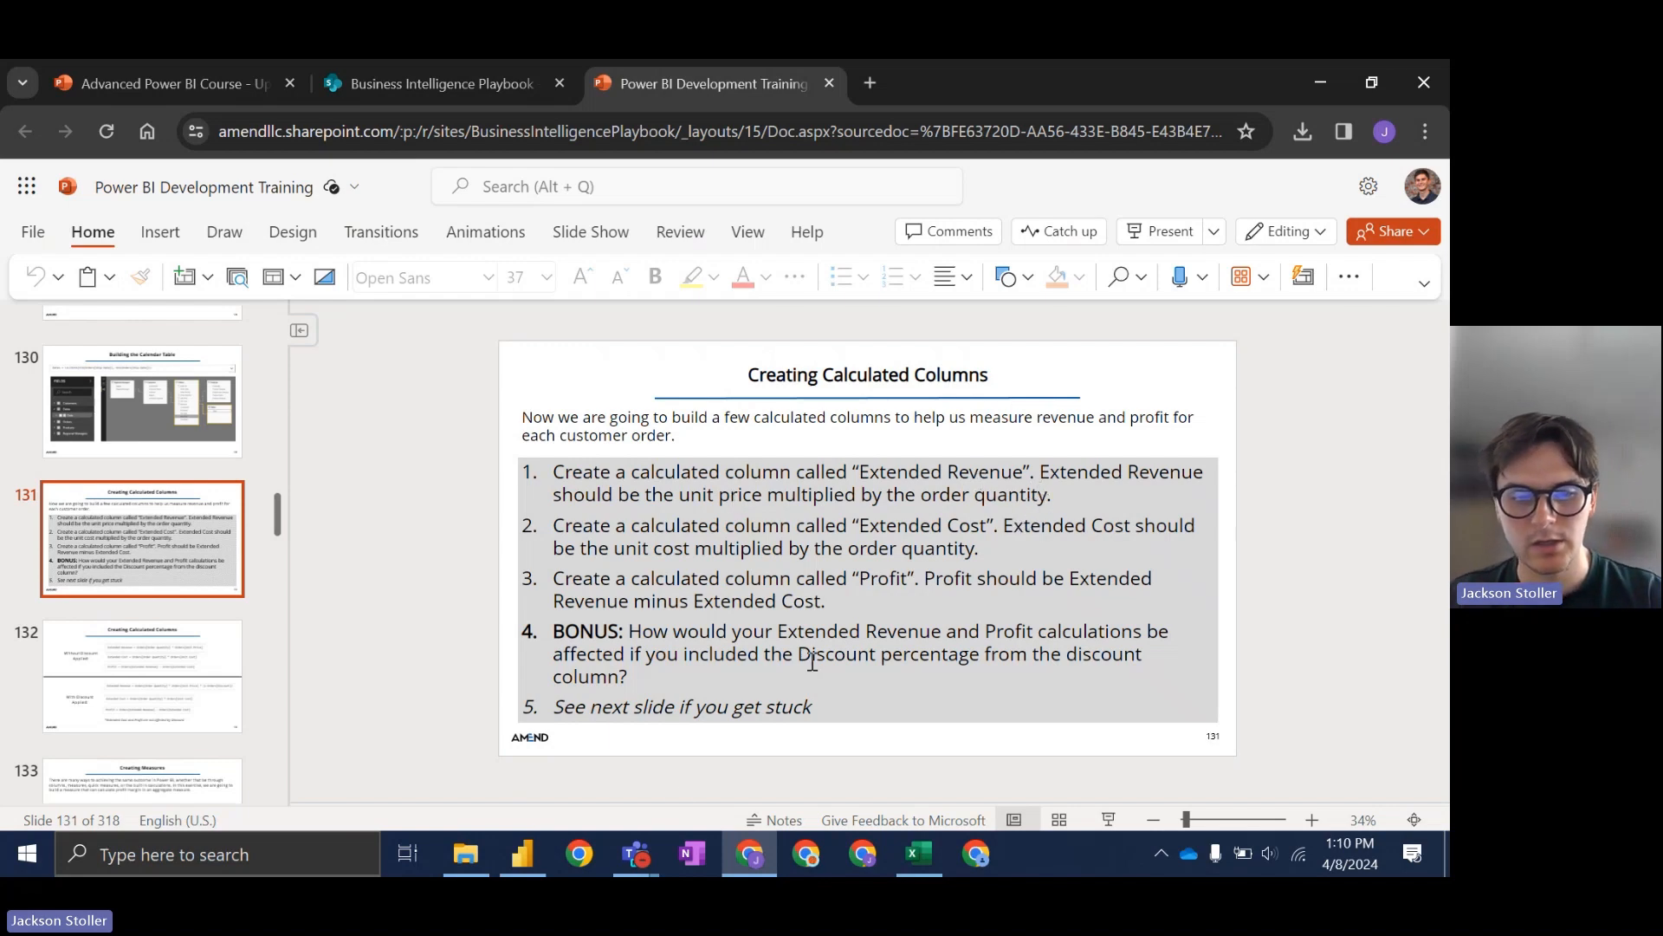
pyautogui.moveTo(761, 843)
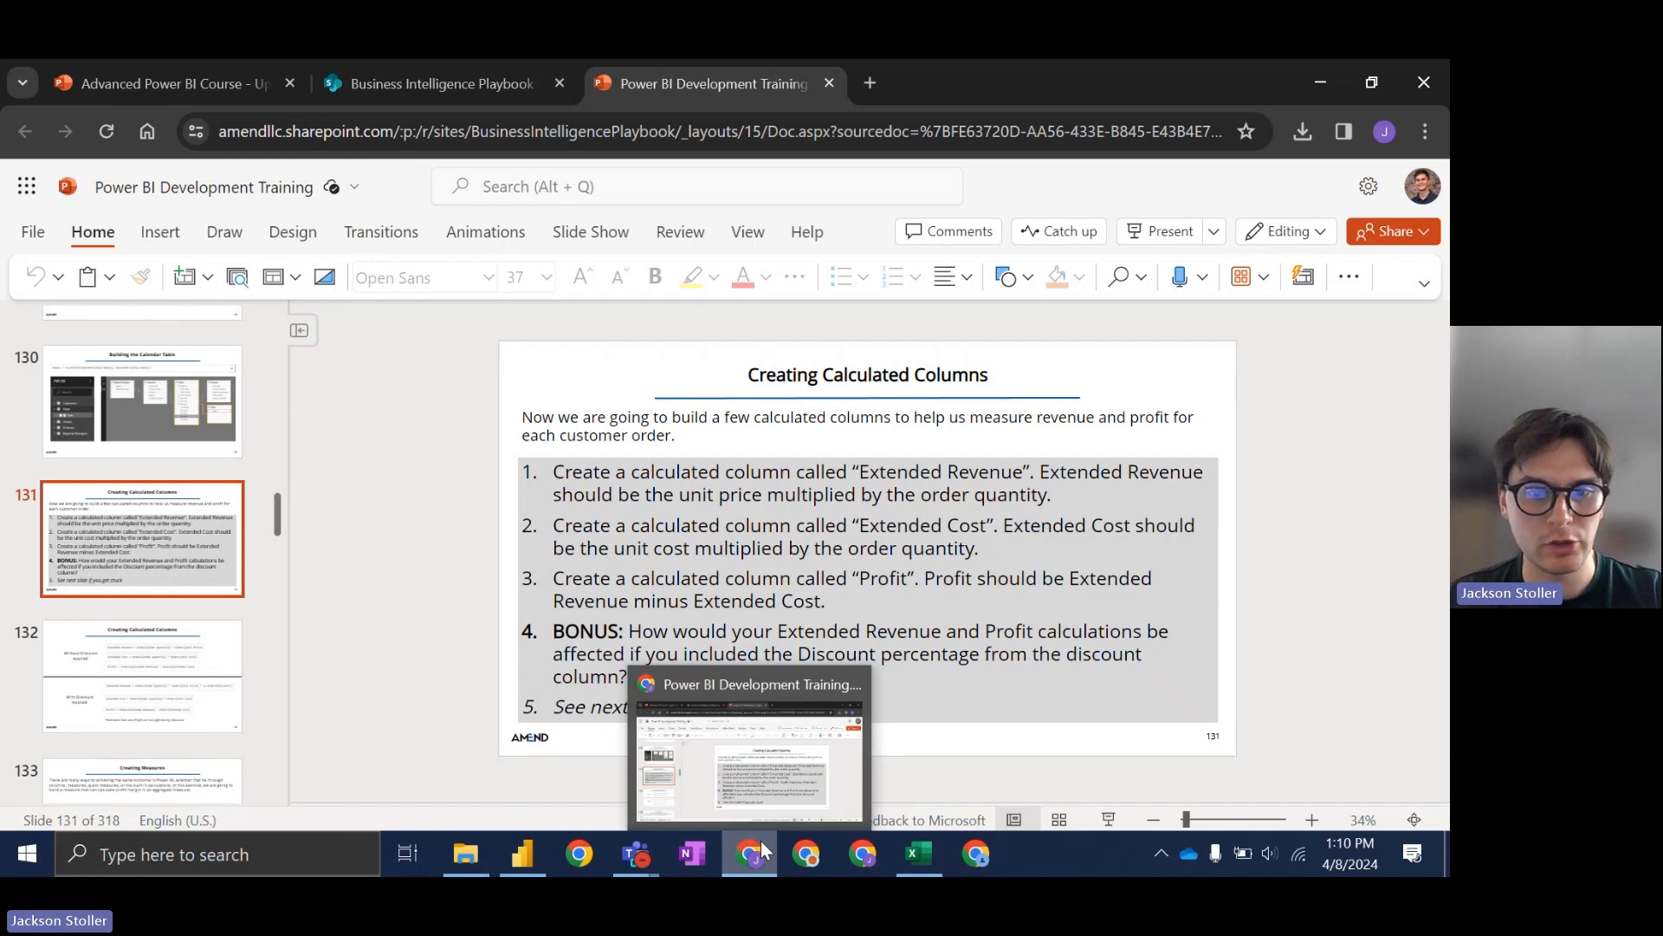
# Step: Show the Orders table's rows in Table view and scroll across to the Unit Price column
pyautogui.click(761, 840)
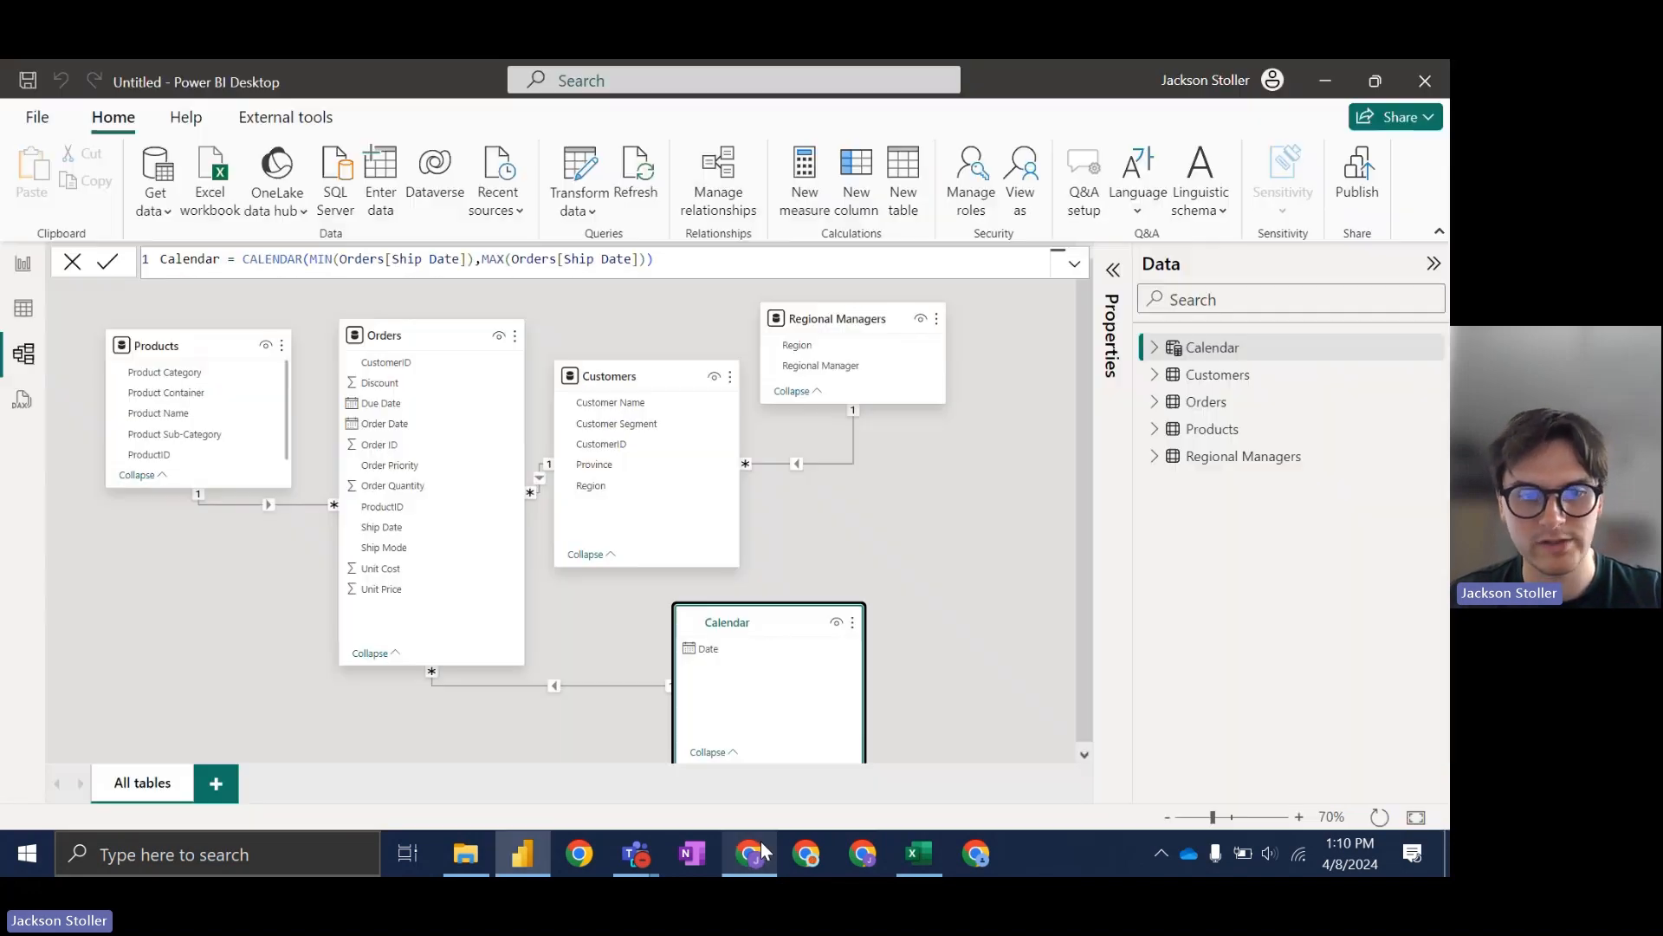
pyautogui.click(28, 323)
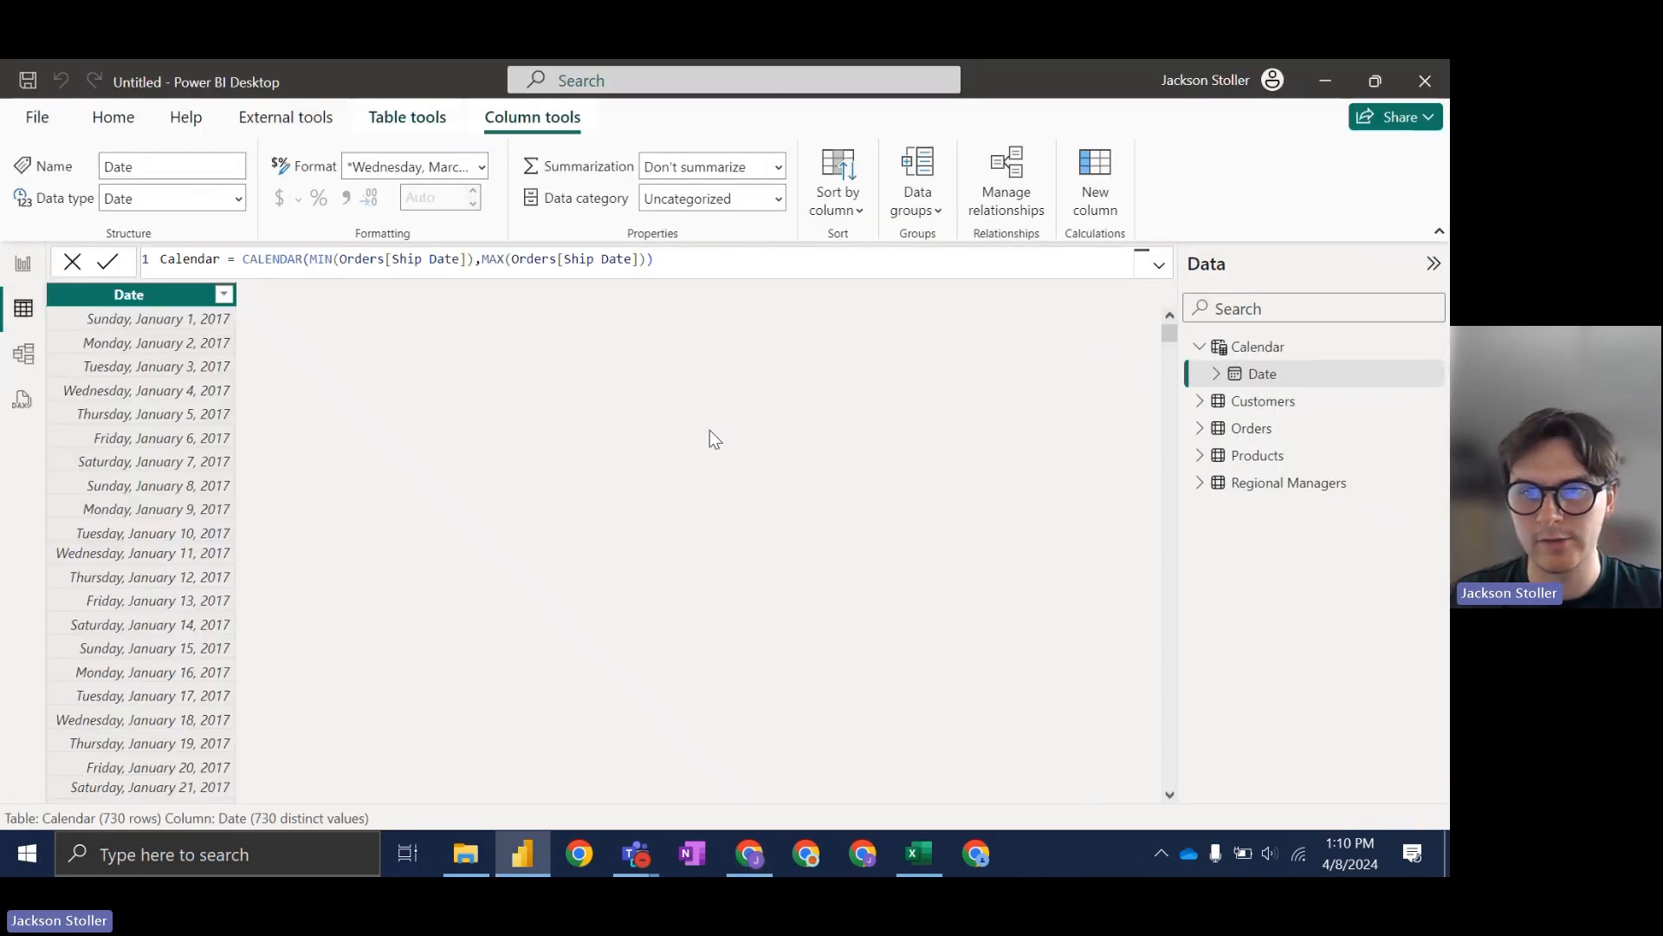
pyautogui.click(1262, 431)
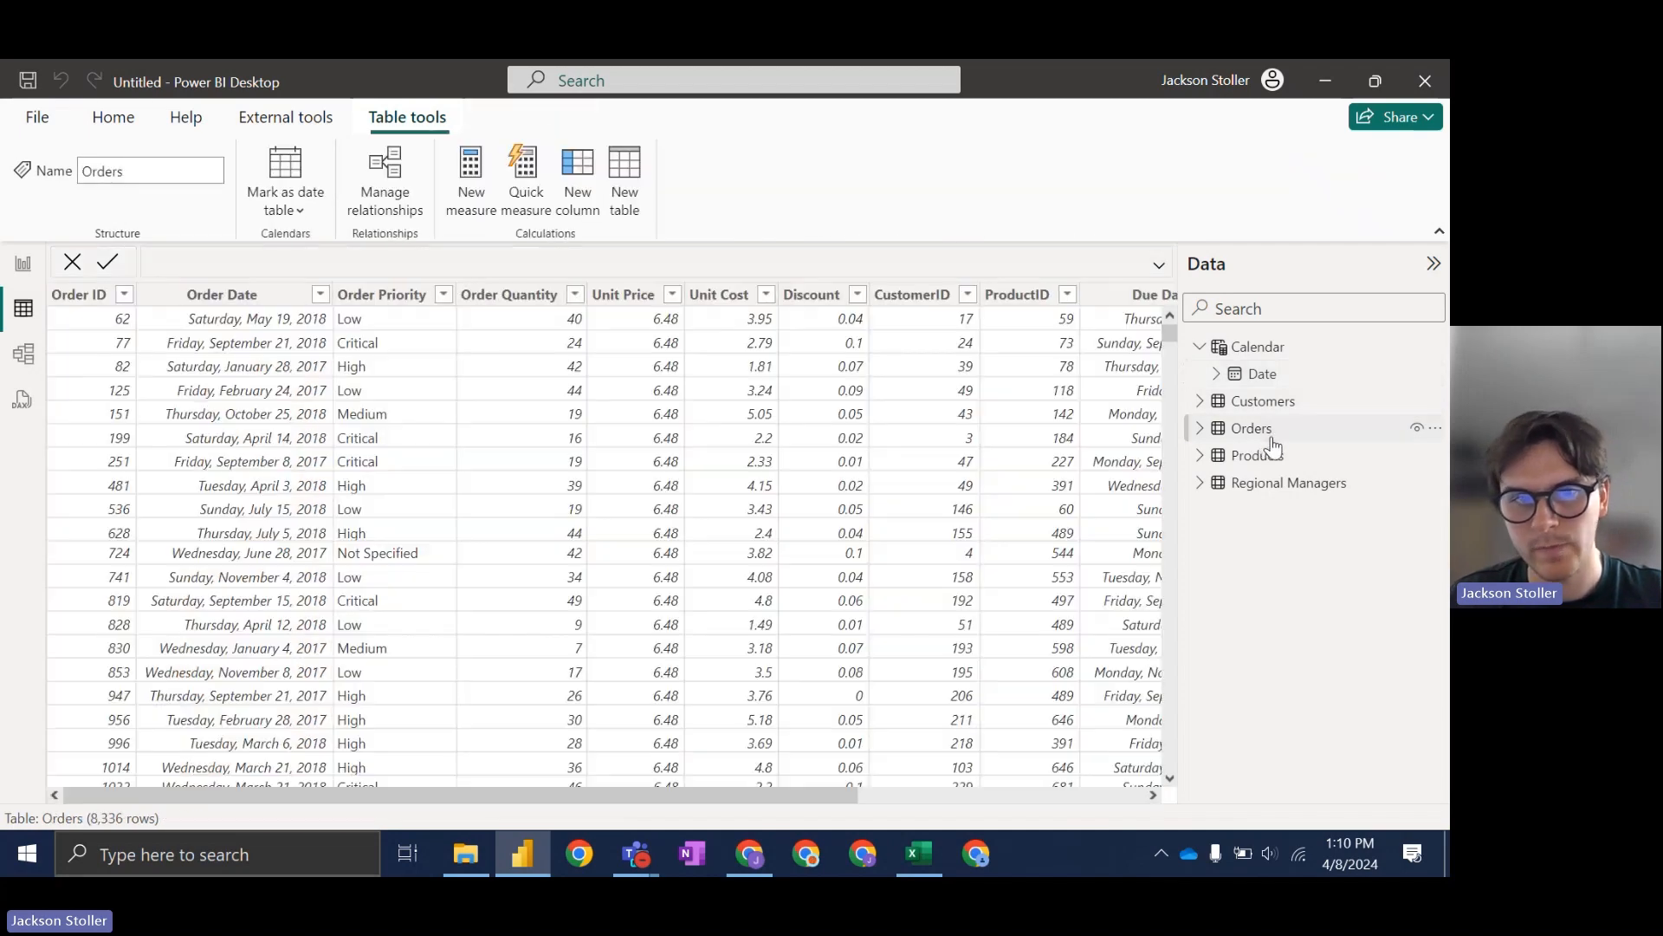
pyautogui.hscroll(3, 759, 801)
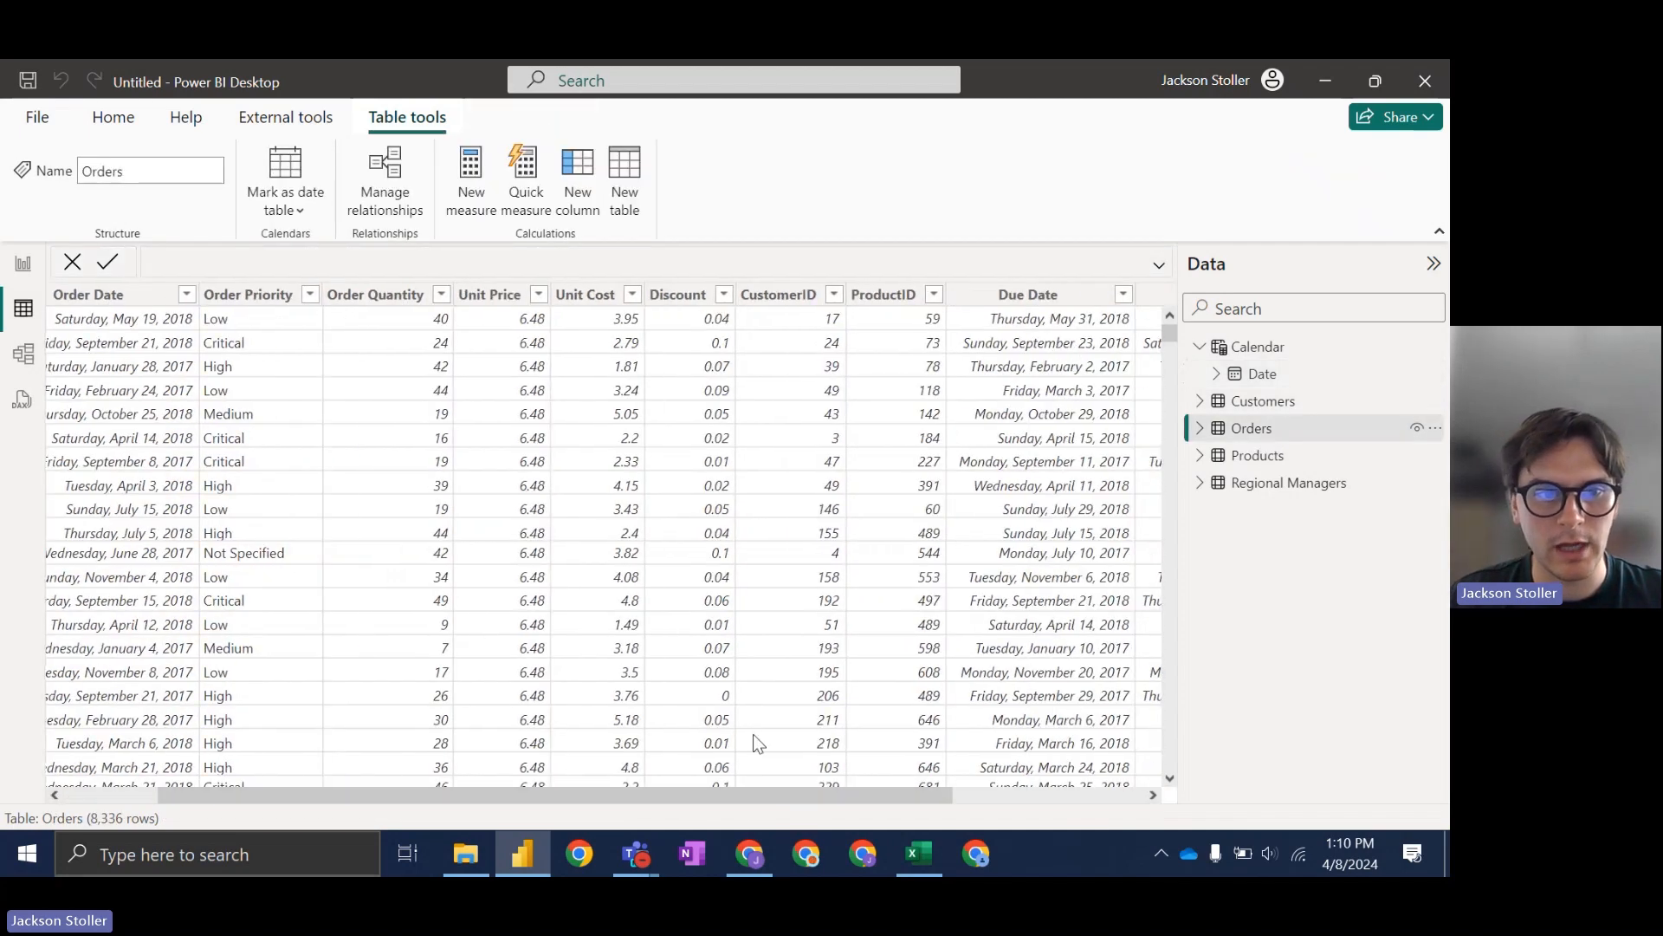
pyautogui.click(491, 295)
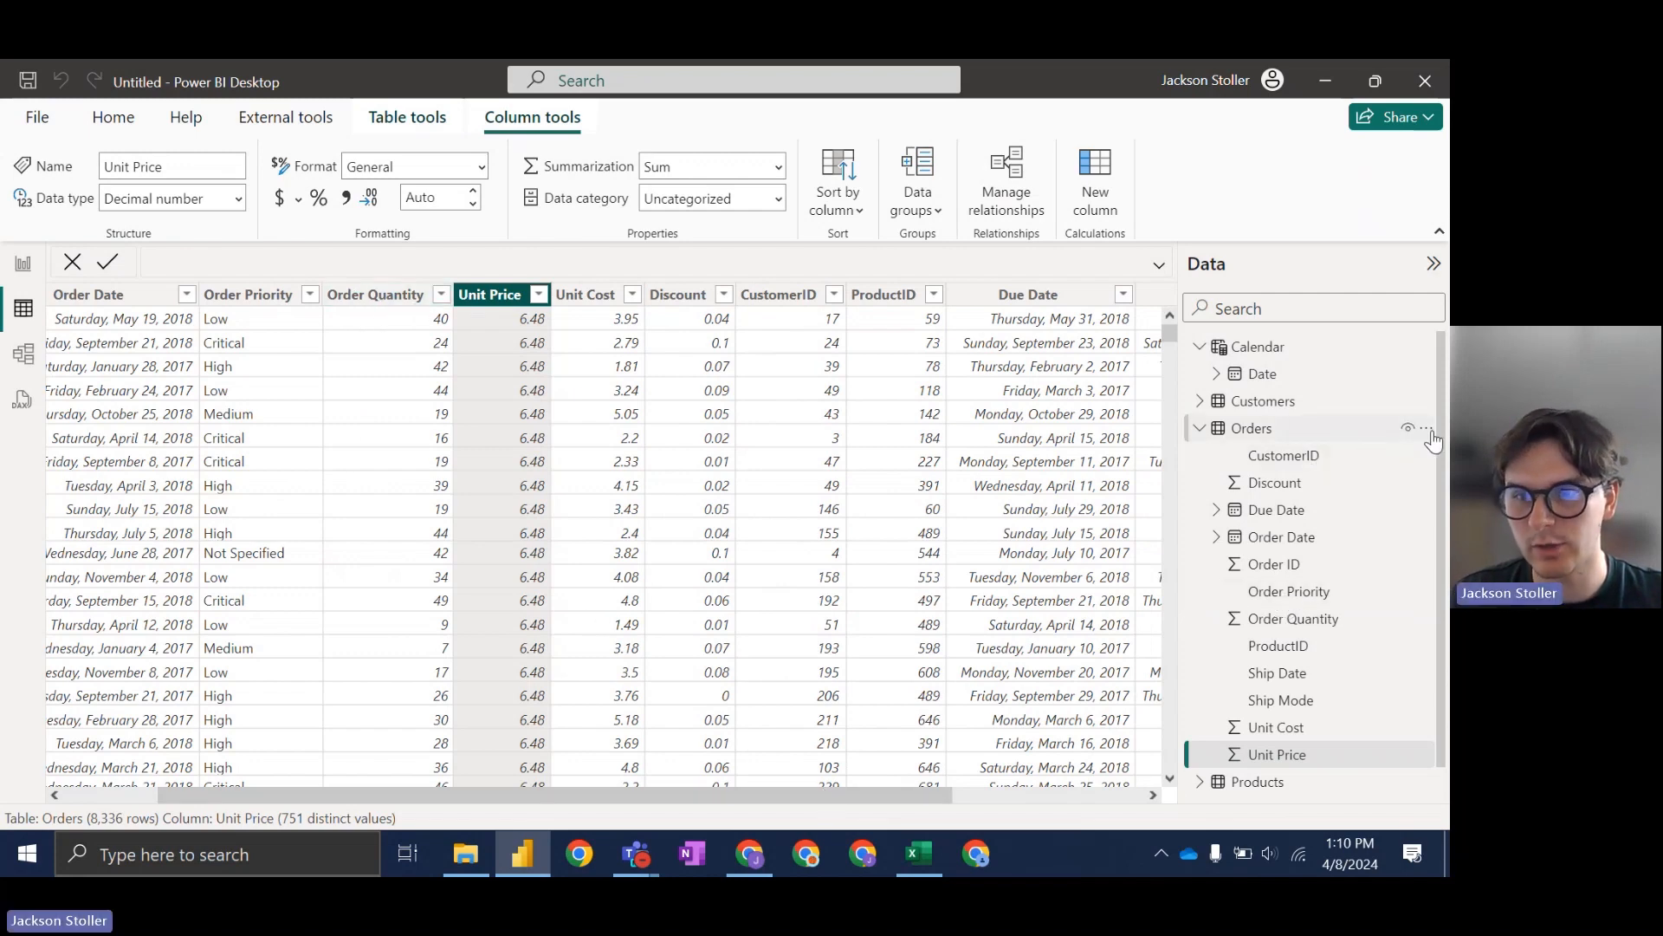
# Step: Look over the Orders table's options and ribbon commands, ending on its context menu
pyautogui.click(1426, 433)
pyautogui.click(1250, 209)
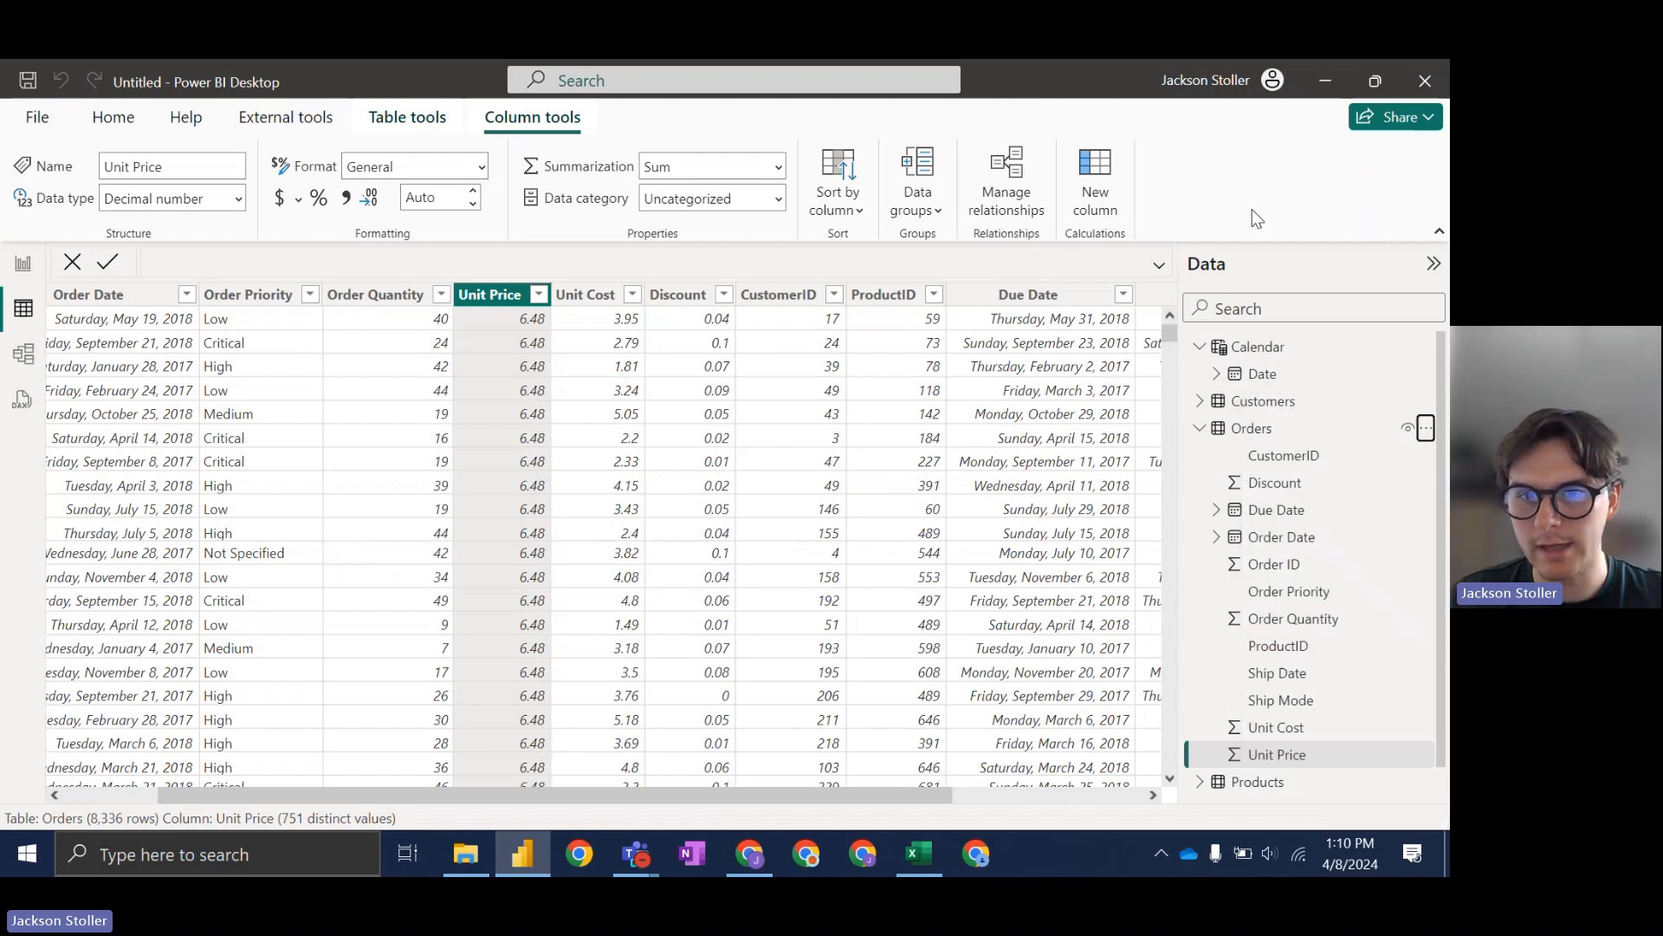
pyautogui.moveTo(686, 794); pyautogui.dragTo(590, 806)
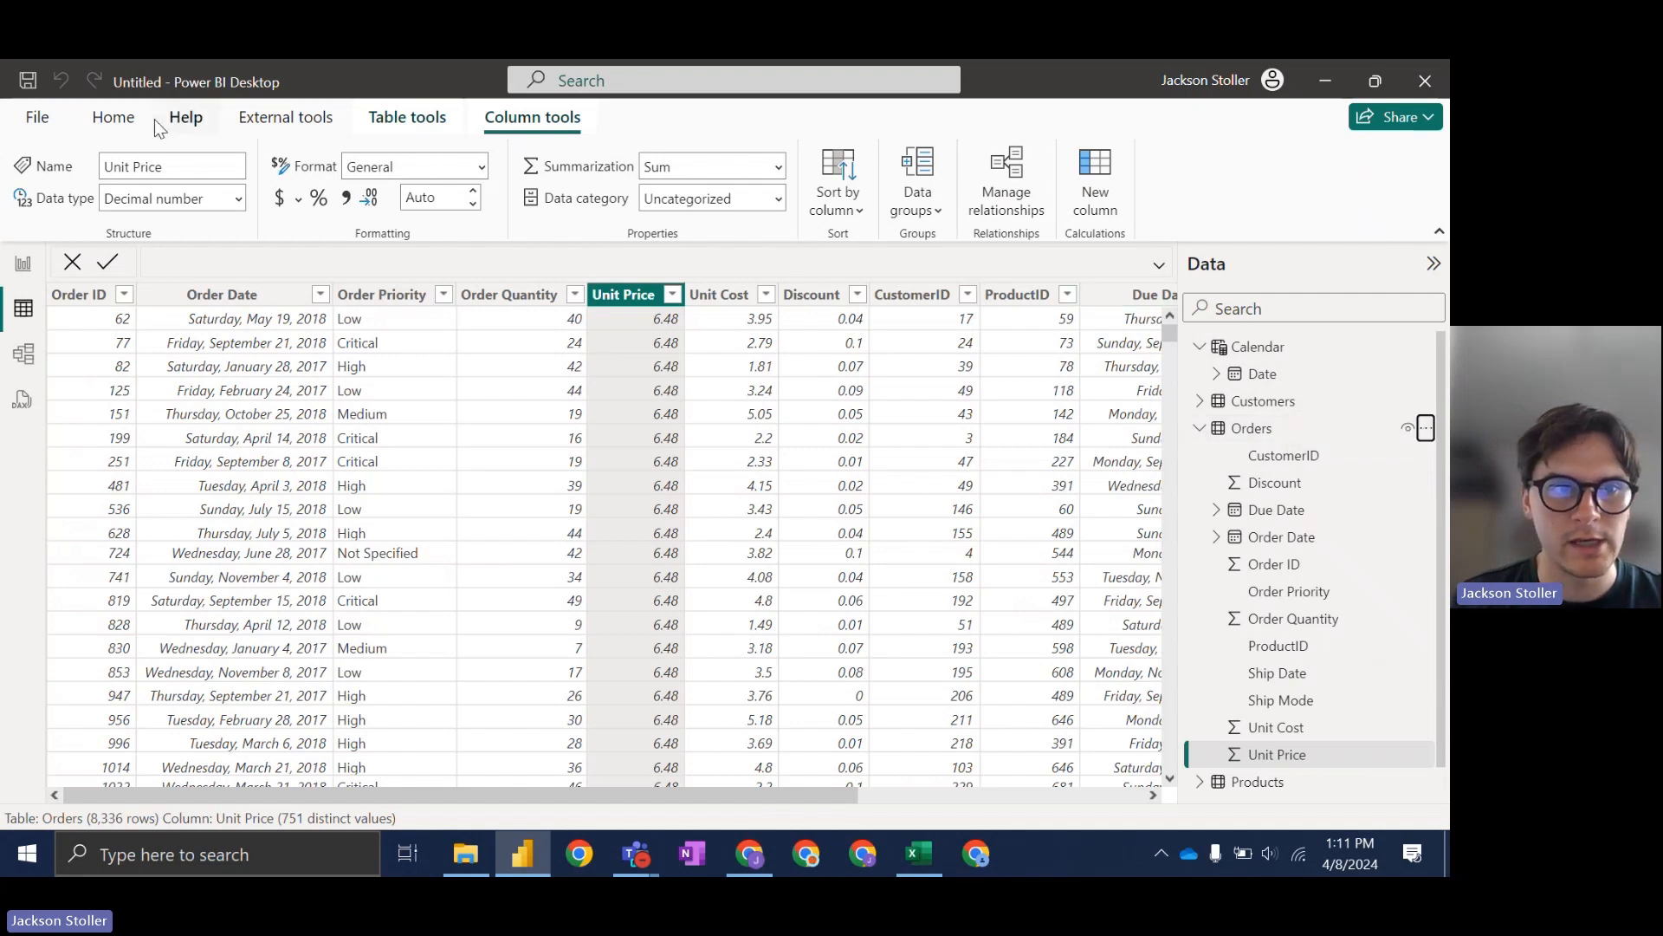
pyautogui.click(111, 118)
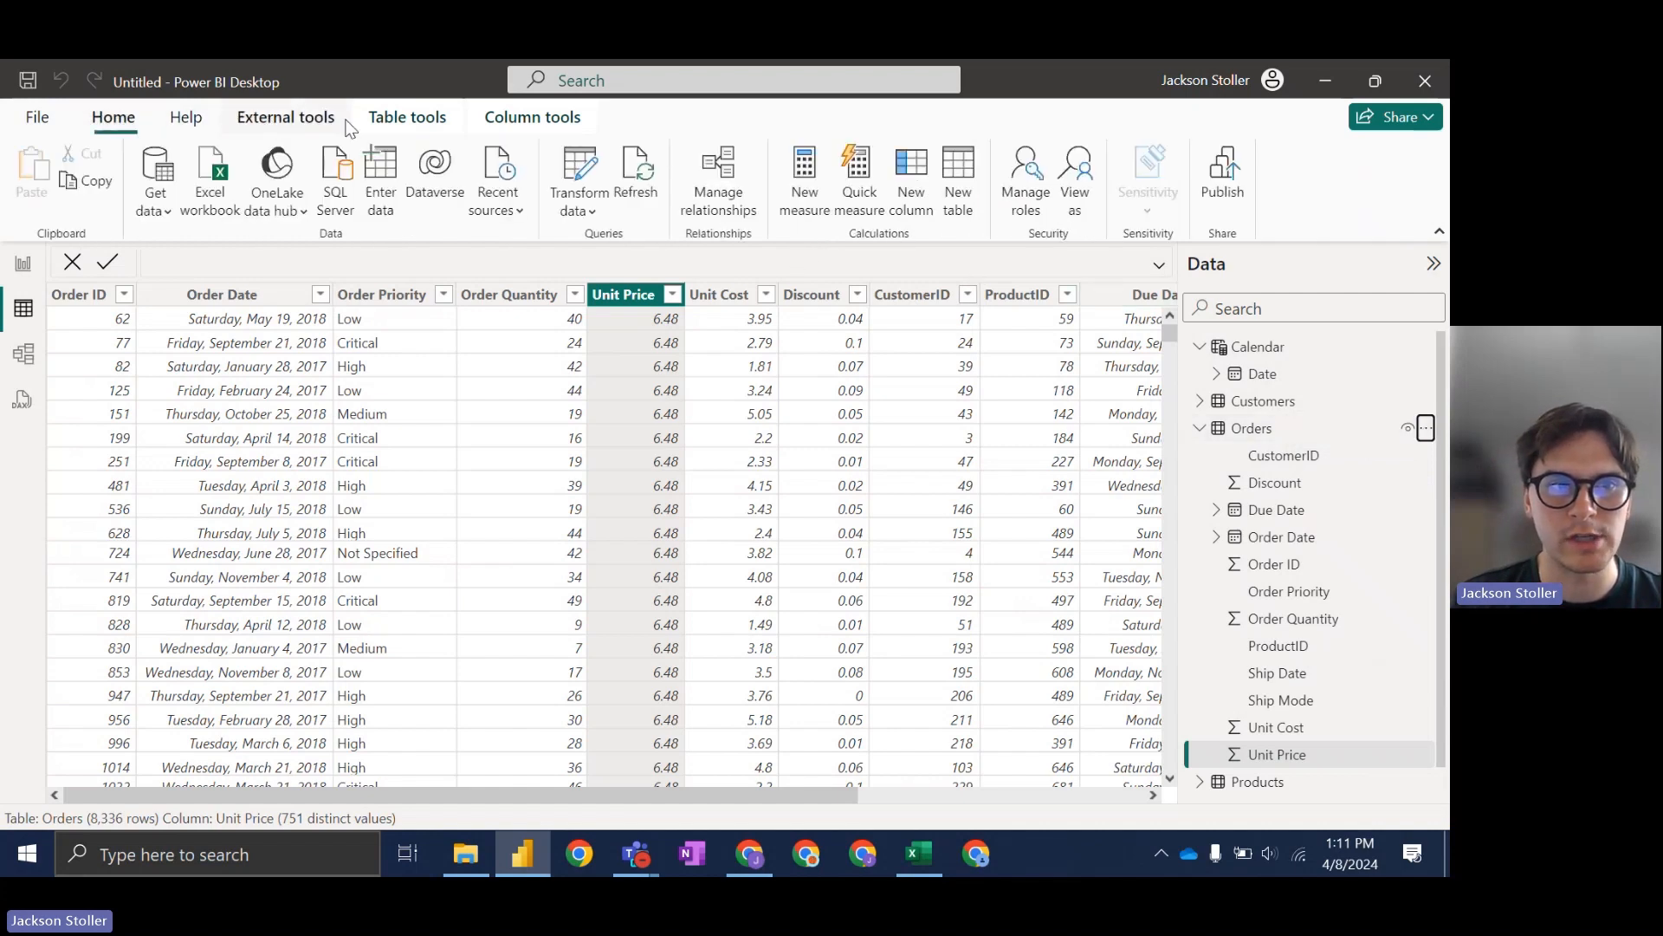
pyautogui.click(405, 119)
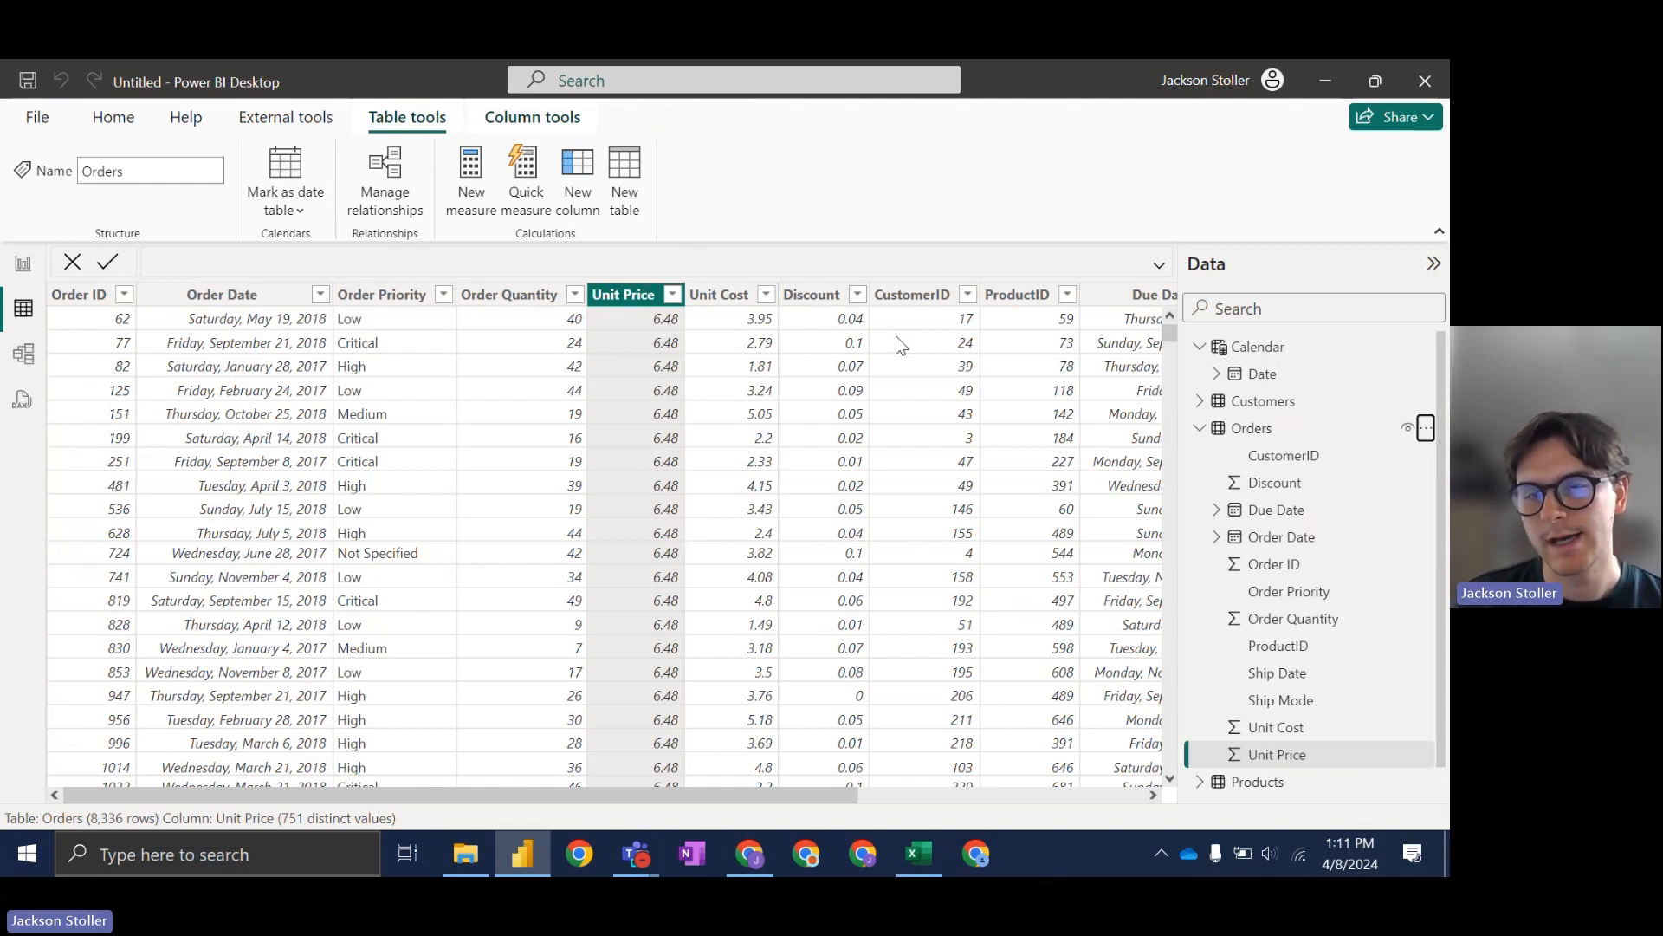
pyautogui.rightClick(1291, 433)
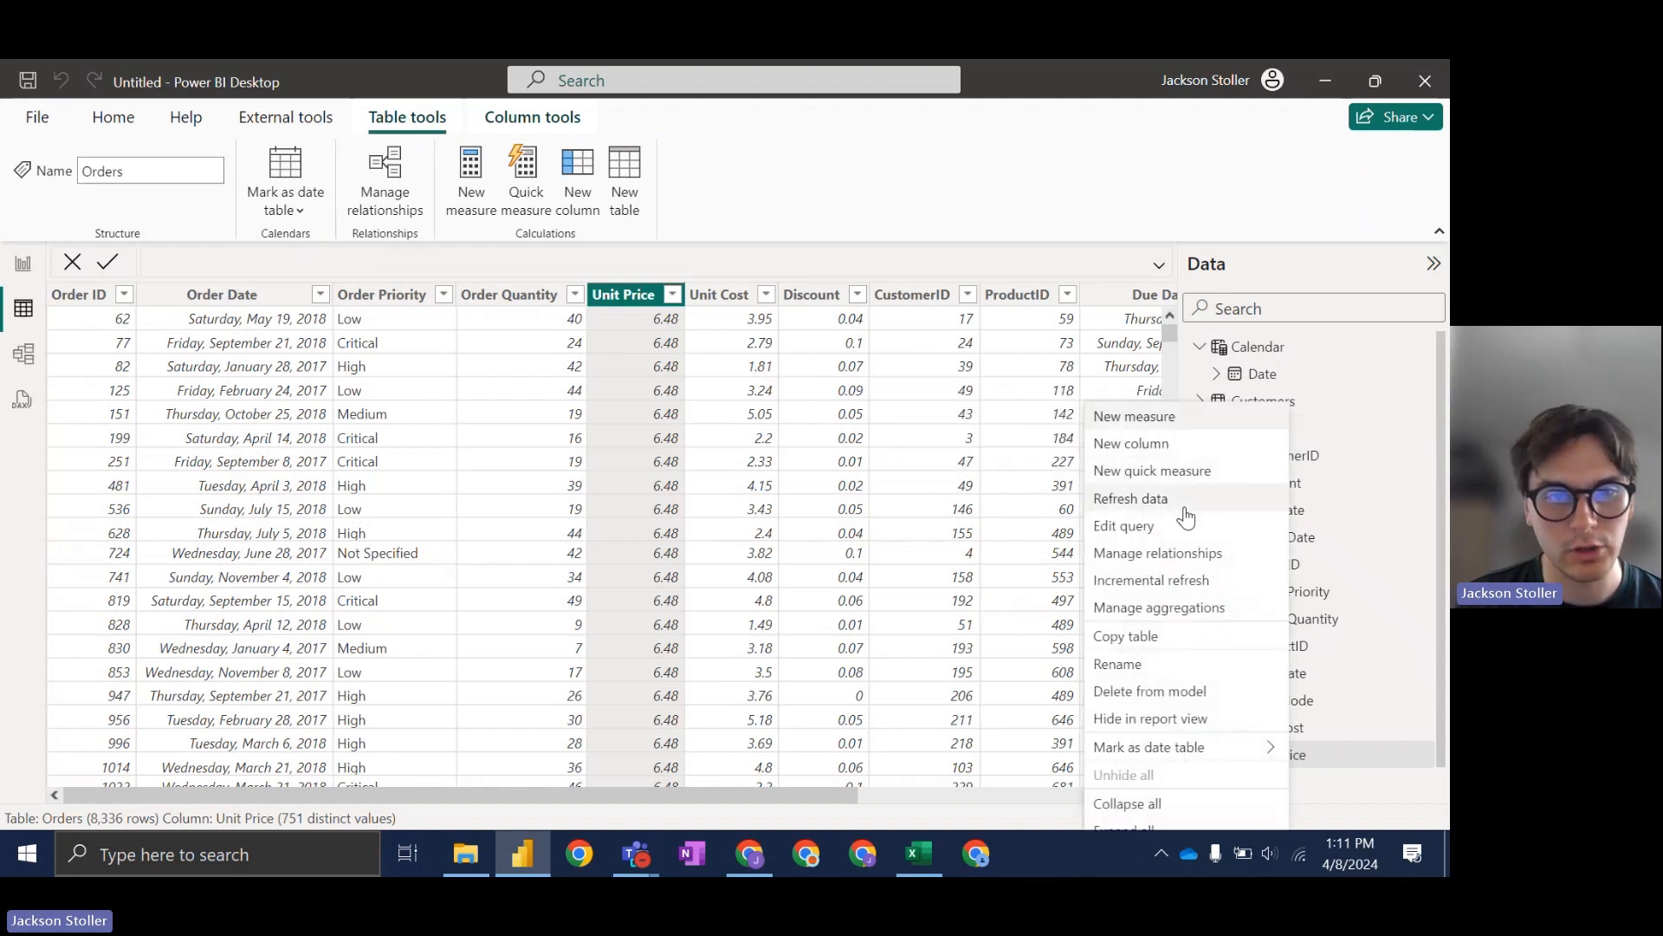
# Step: Add the Orders column Extended Revenue = Orders[Unit Price] * Orders[Order Quantity]
pyautogui.click(1142, 444)
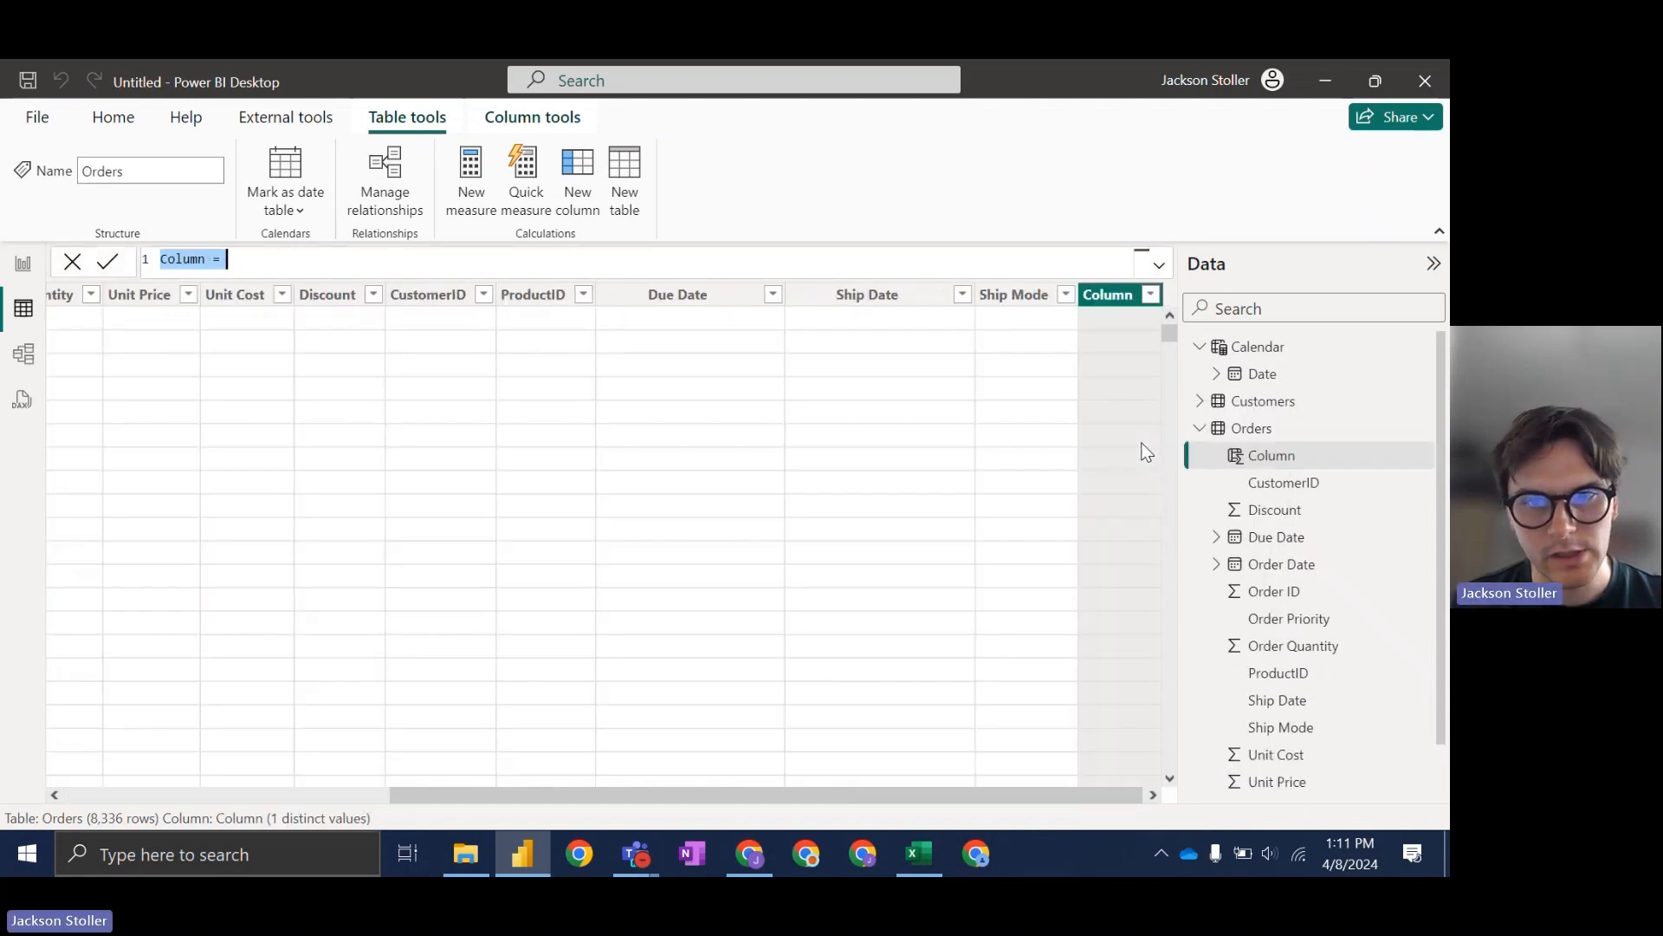
pyautogui.click(286, 264)
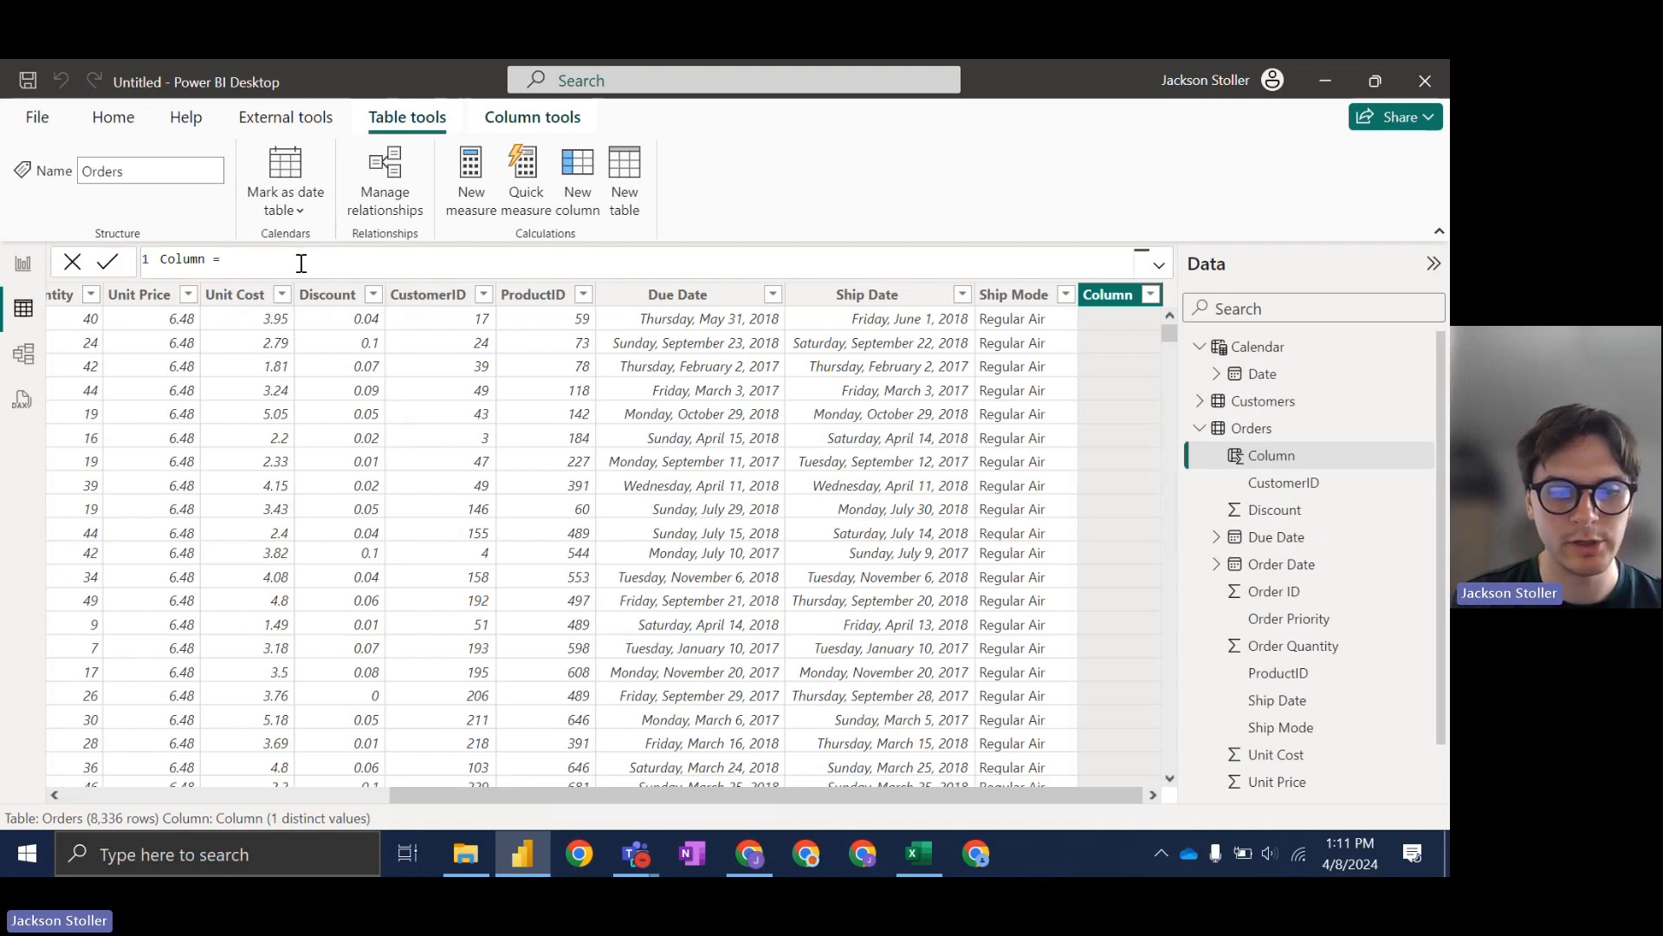
pyautogui.write('uni')
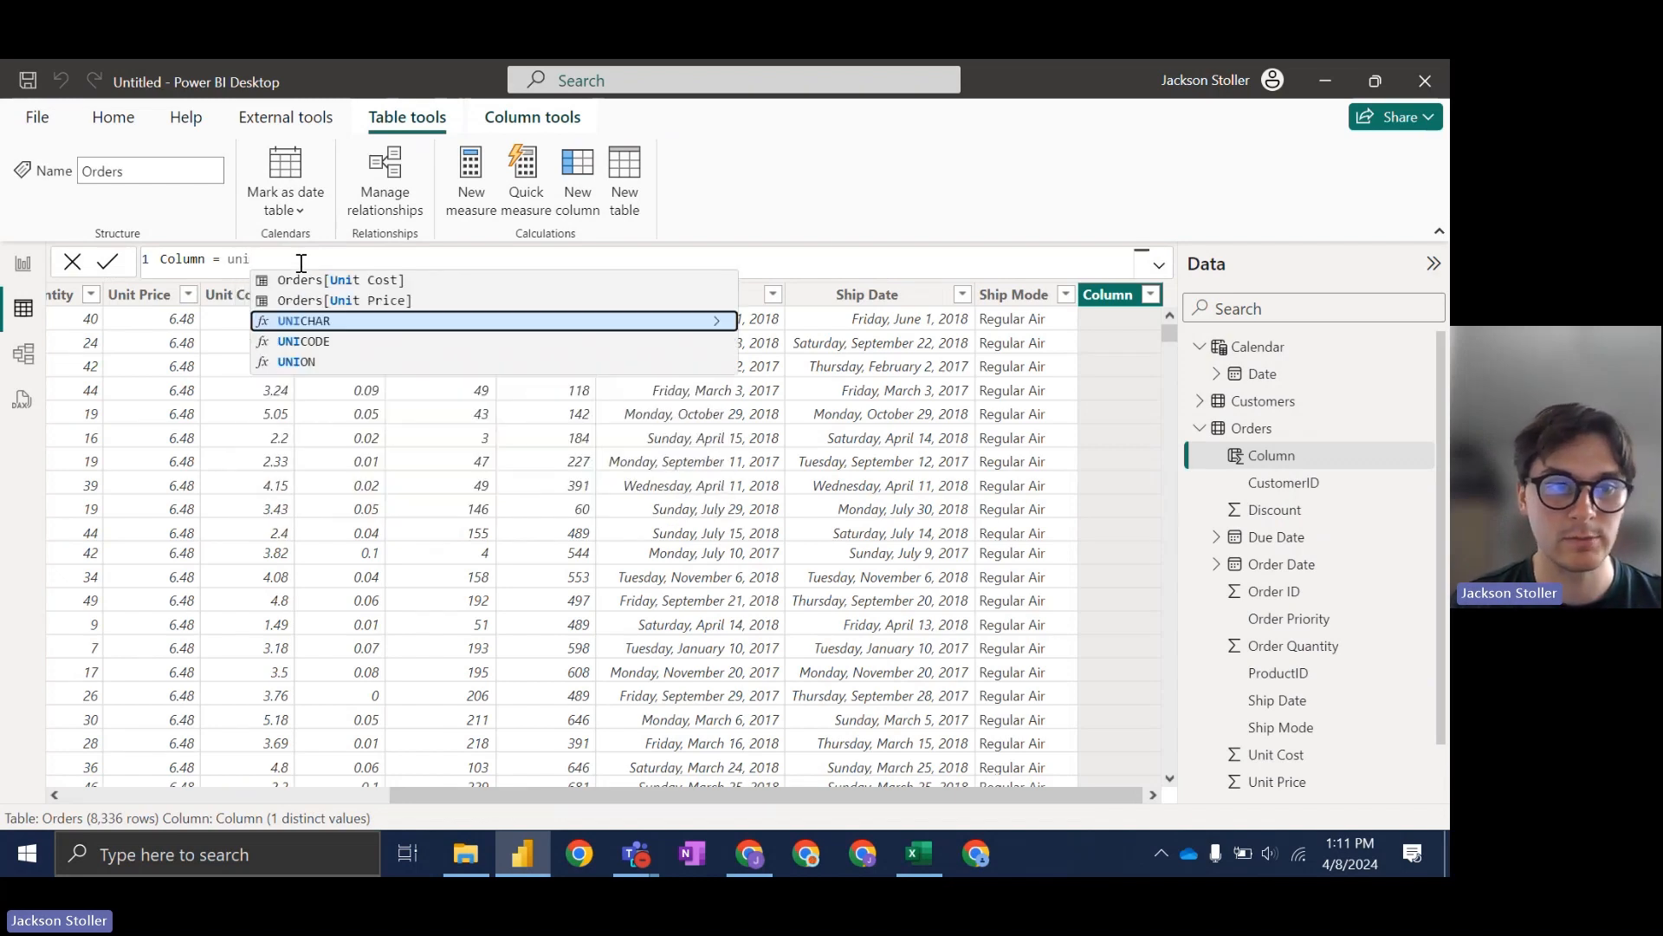
pyautogui.press('Up')
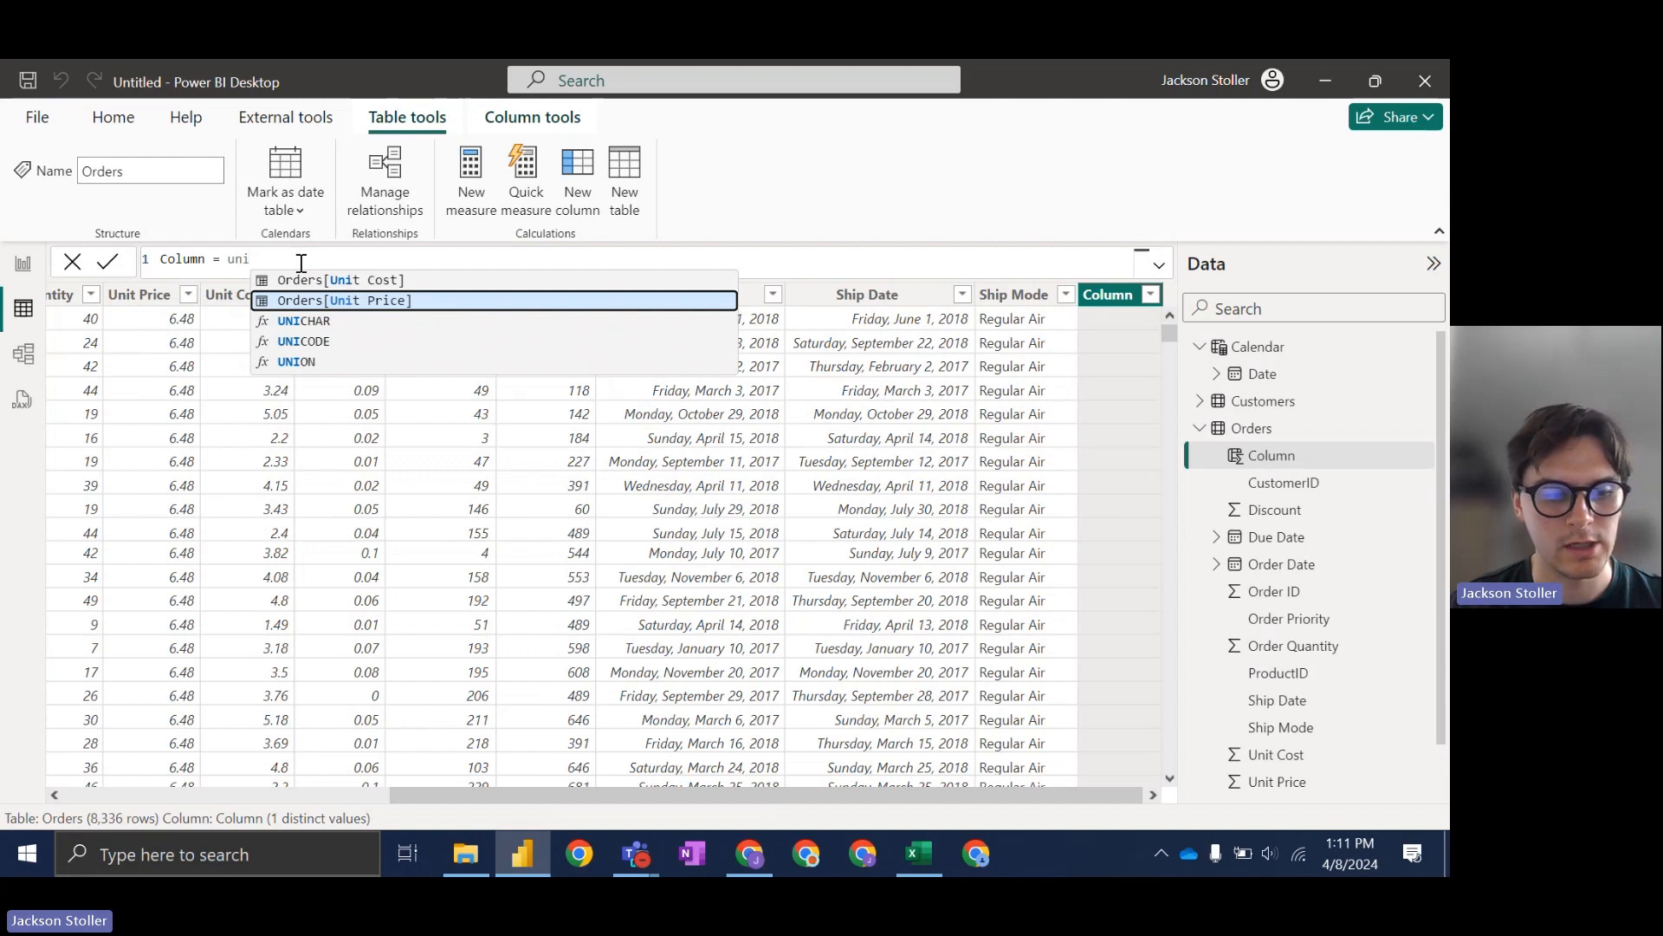
pyautogui.press('Tab')
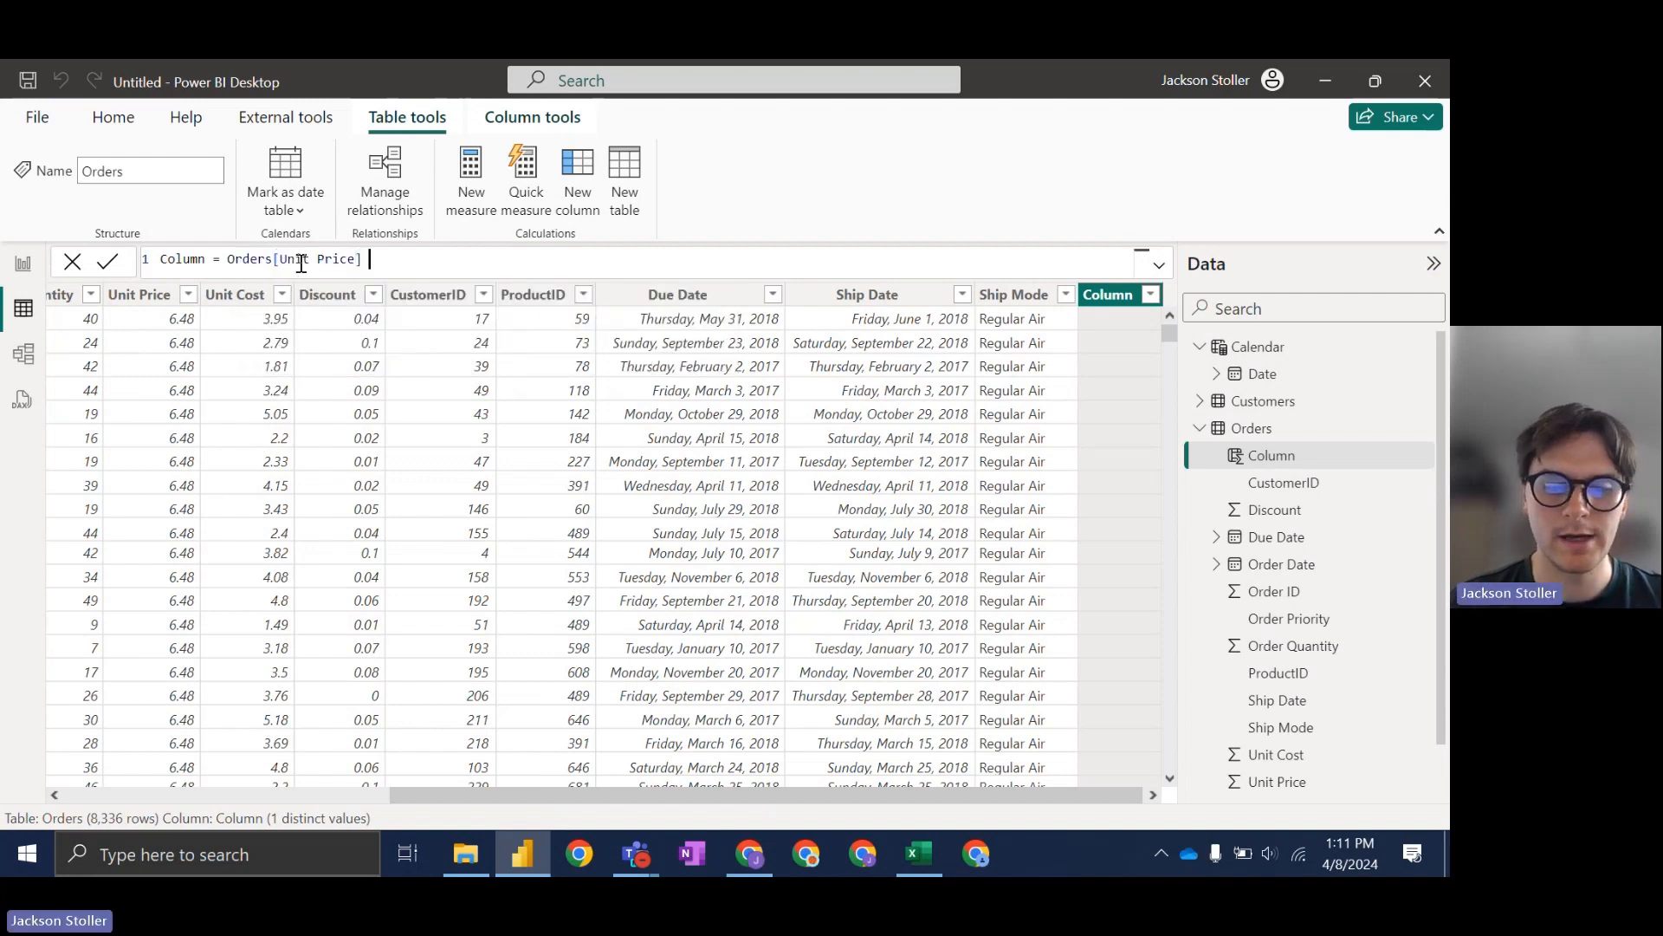
pyautogui.write('*')
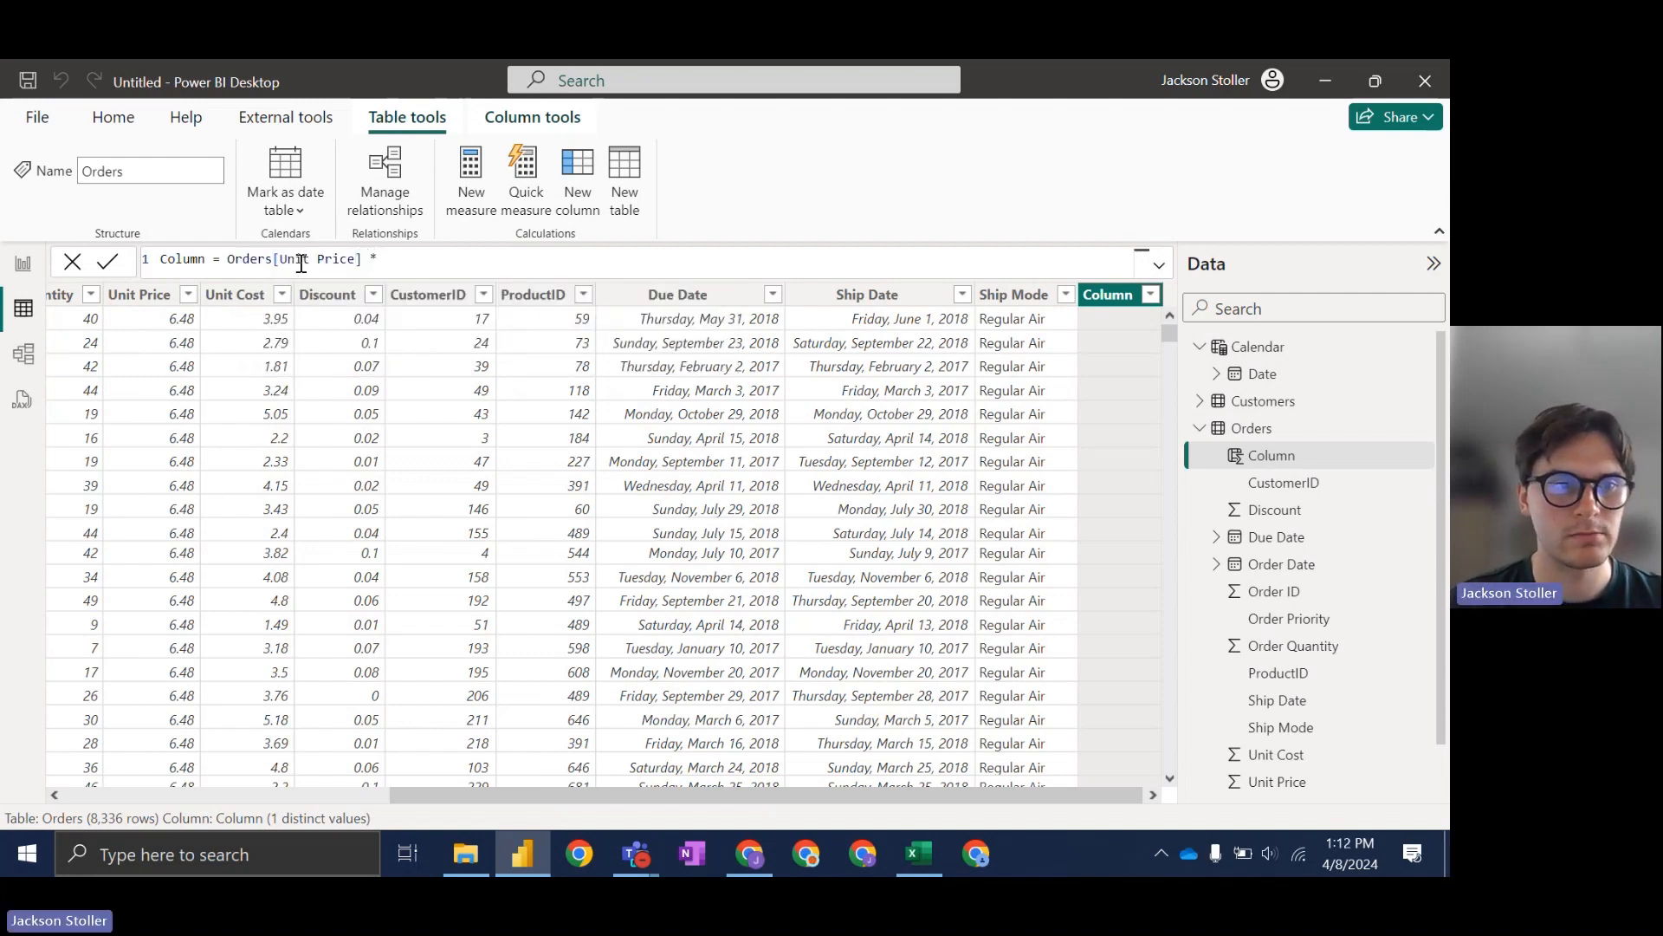
pyautogui.write(' quan')
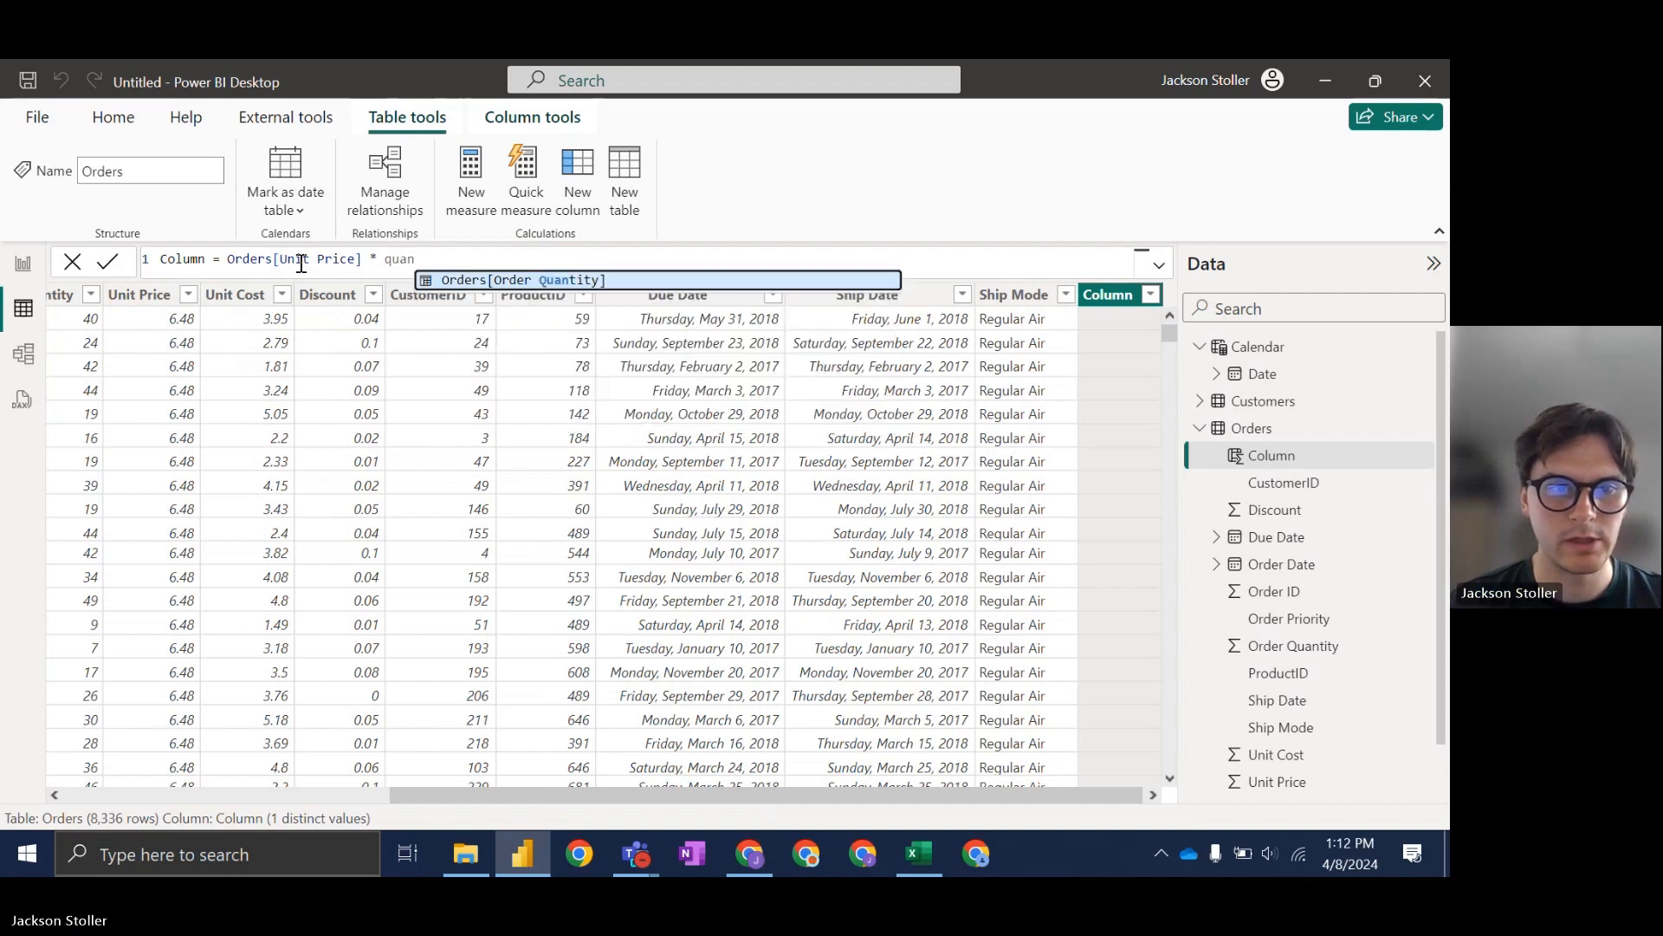
pyautogui.click(525, 279)
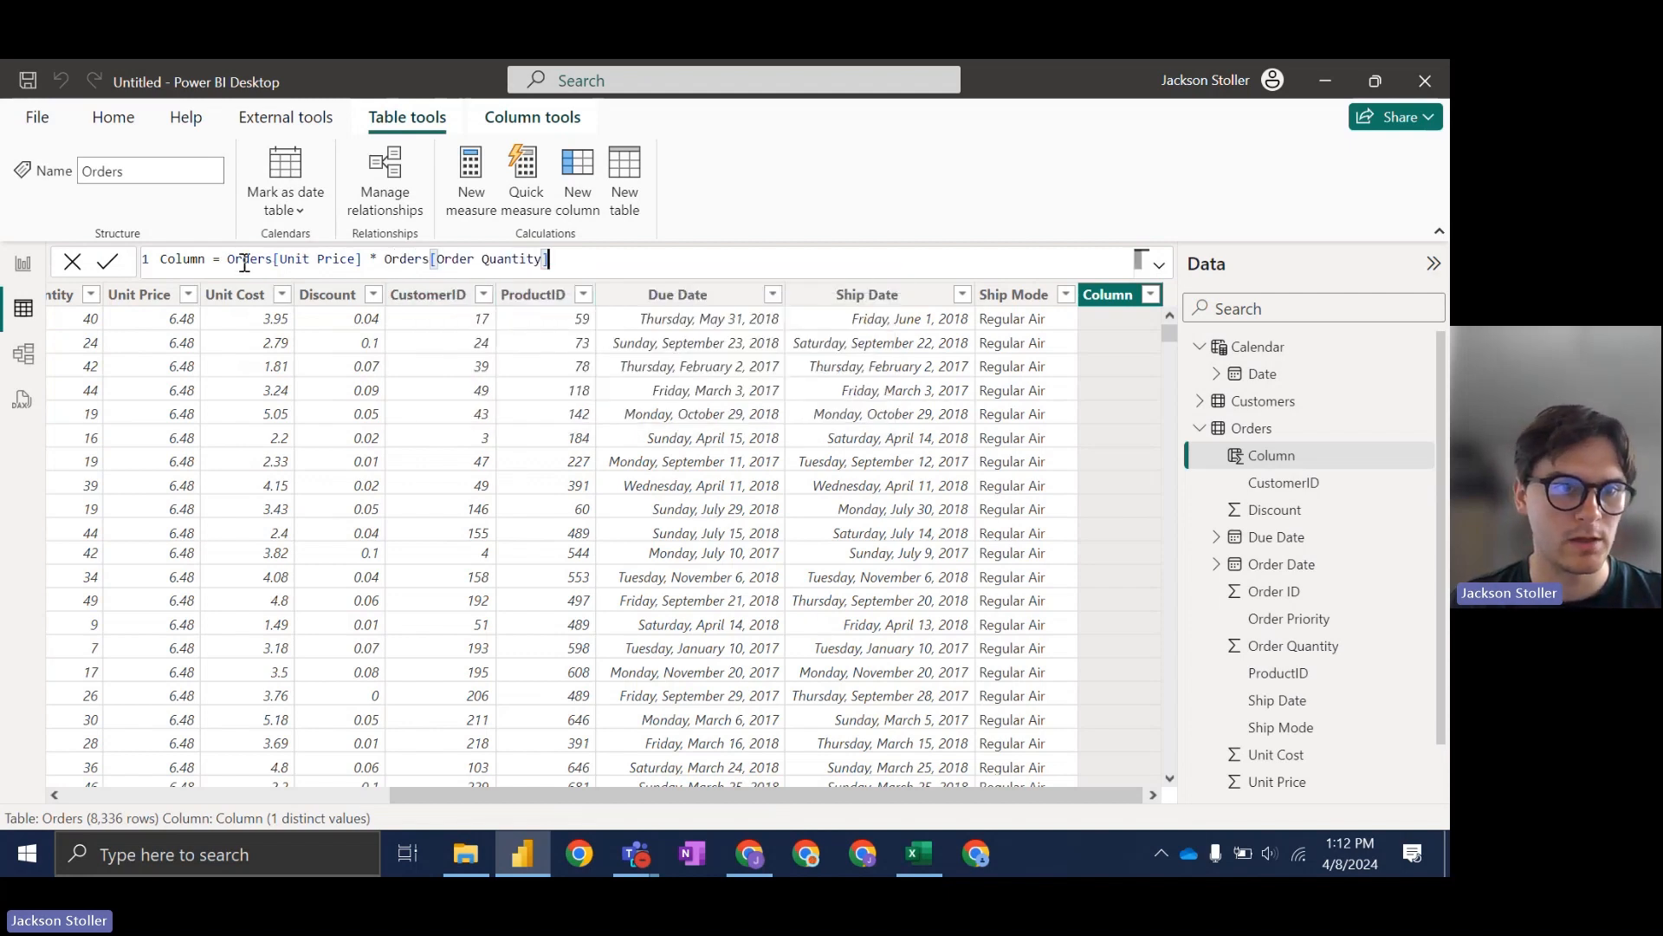
pyautogui.moveTo(207, 259); pyautogui.dragTo(130, 272)
pyautogui.write('Extended Revenue')
pyautogui.press('Return')
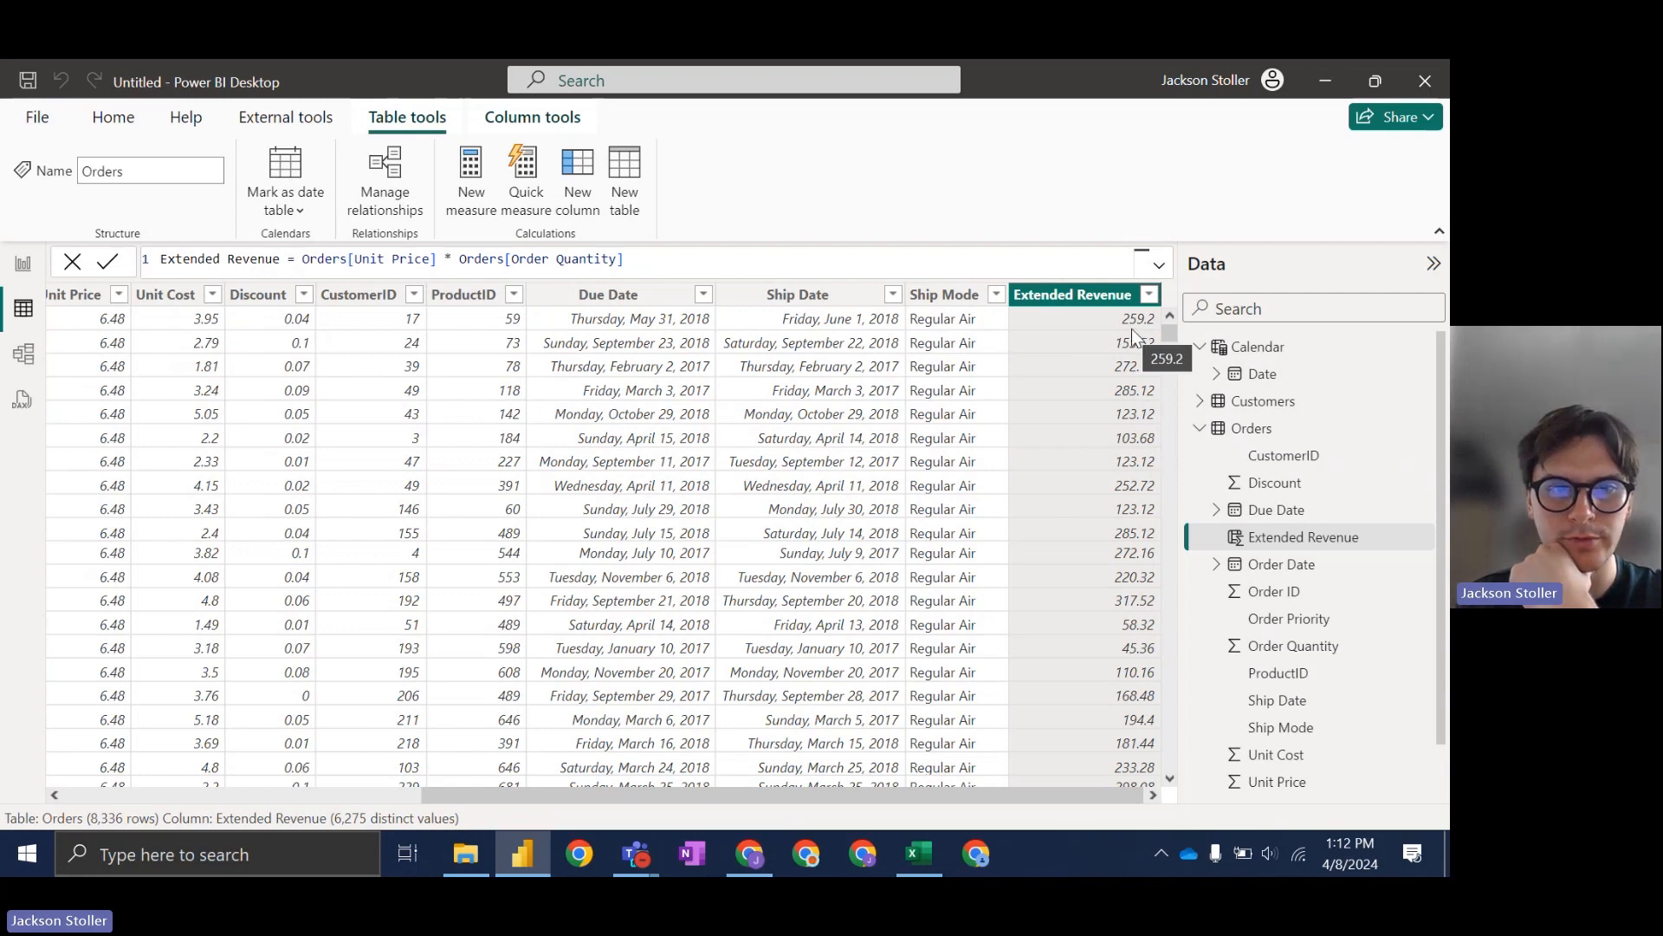
pyautogui.moveTo(696, 797); pyautogui.dragTo(582, 792)
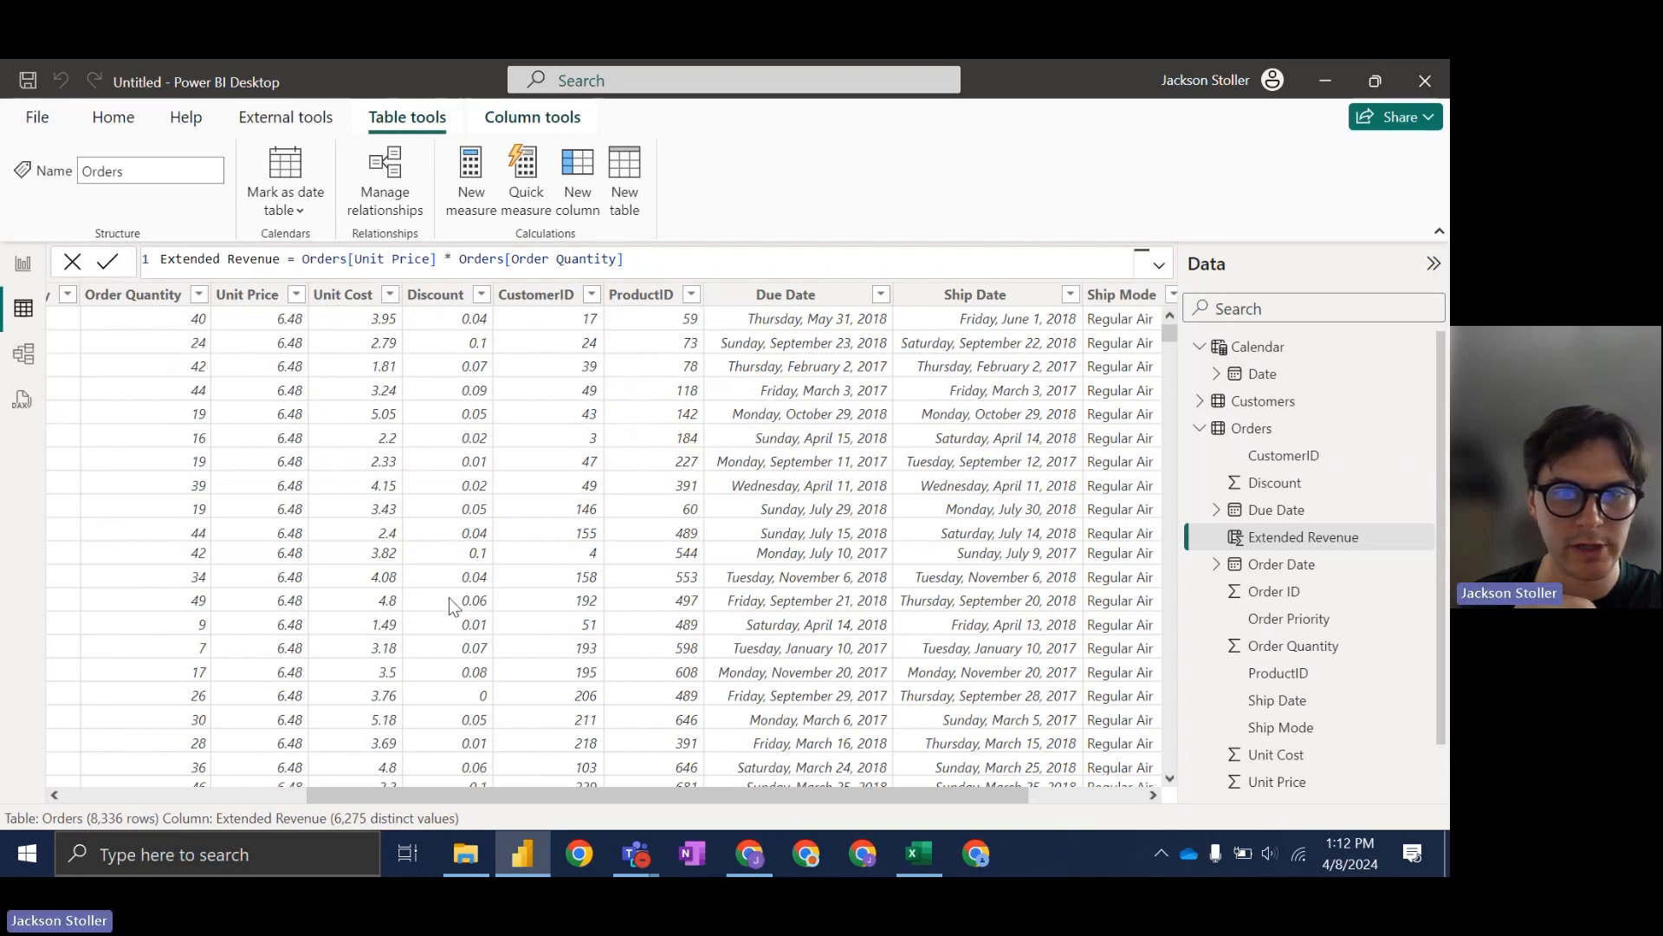
pyautogui.moveTo(518, 795); pyautogui.dragTo(272, 797)
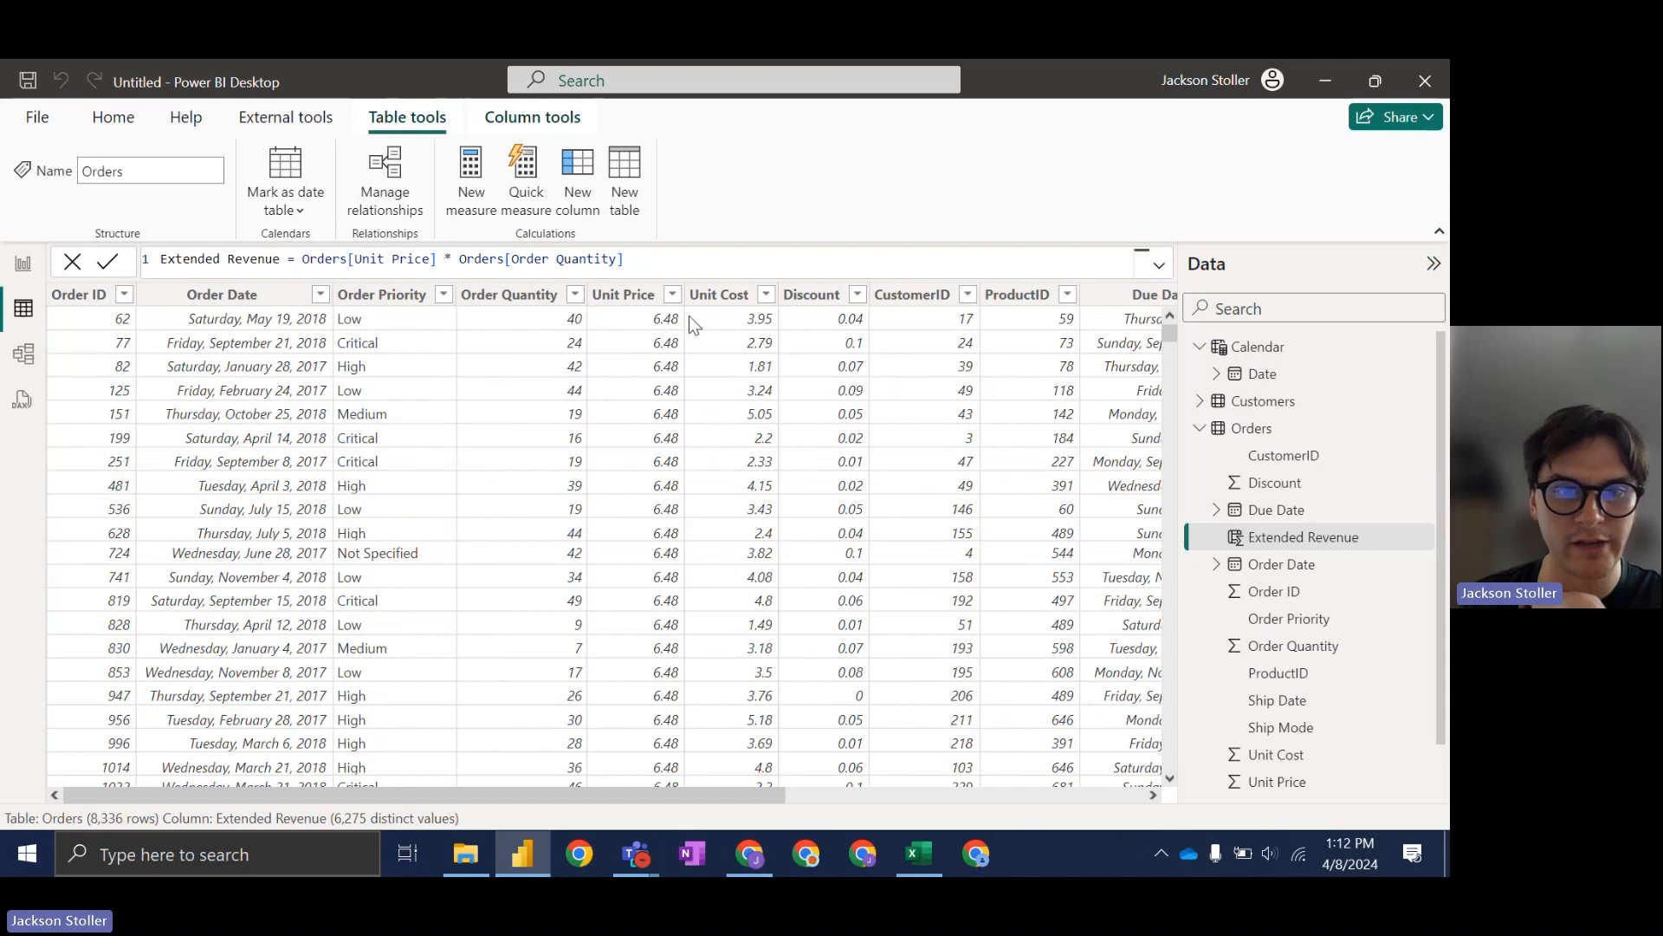
pyautogui.moveTo(762, 795); pyautogui.dragTo(1118, 180)
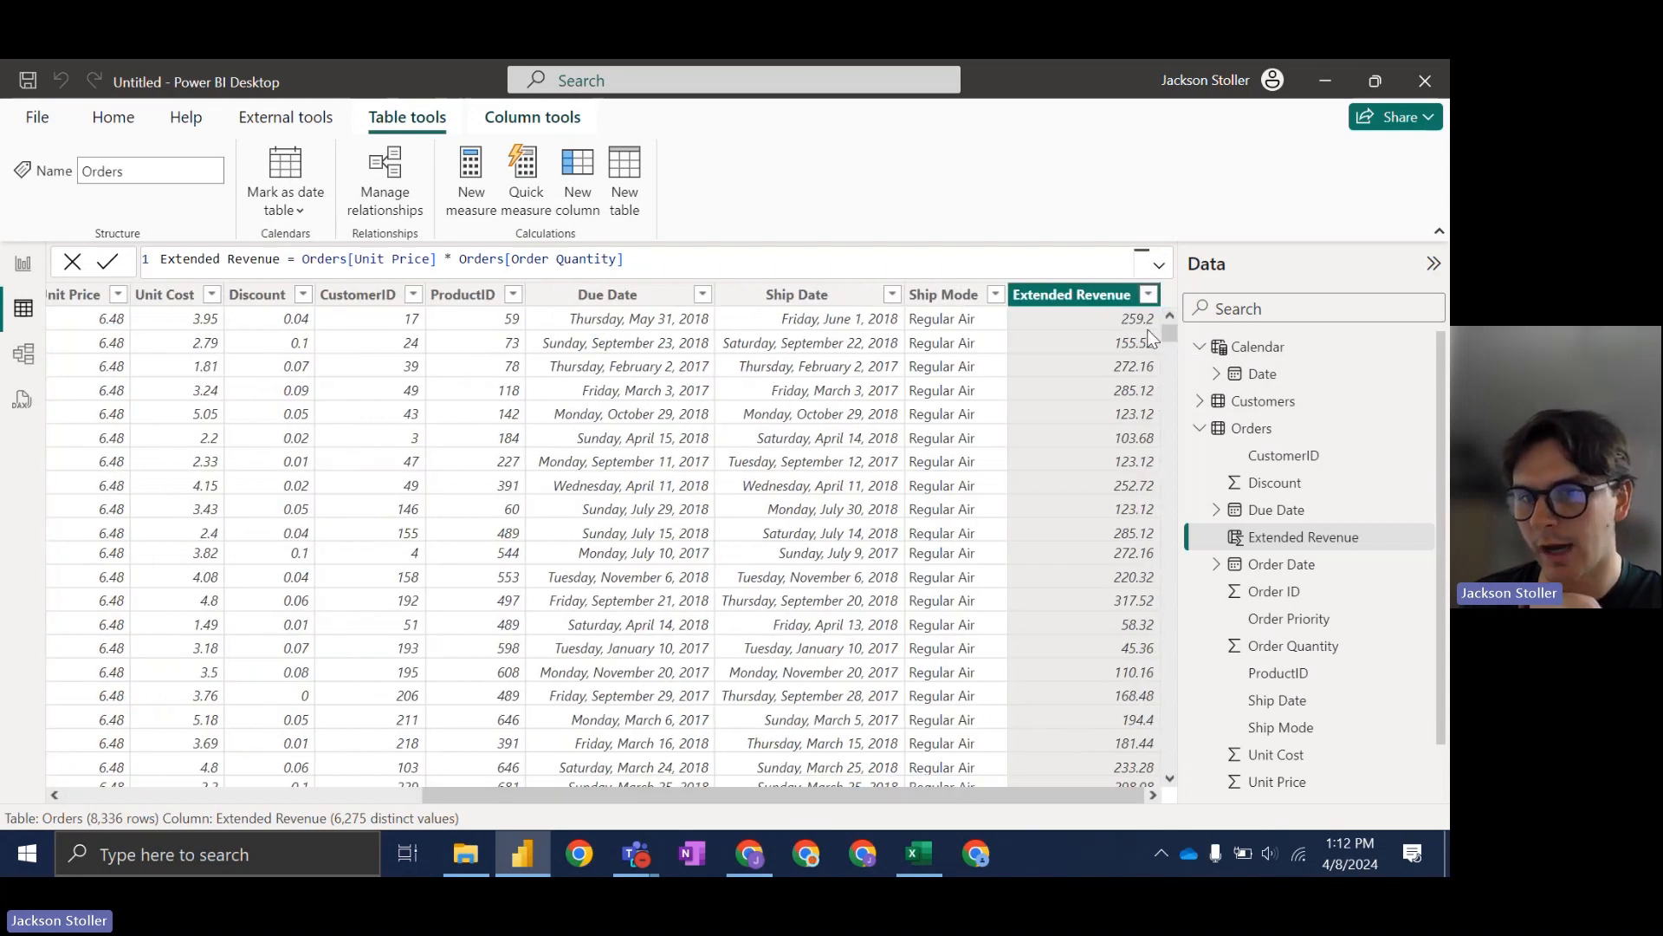
pyautogui.moveTo(1012, 795); pyautogui.dragTo(527, 795)
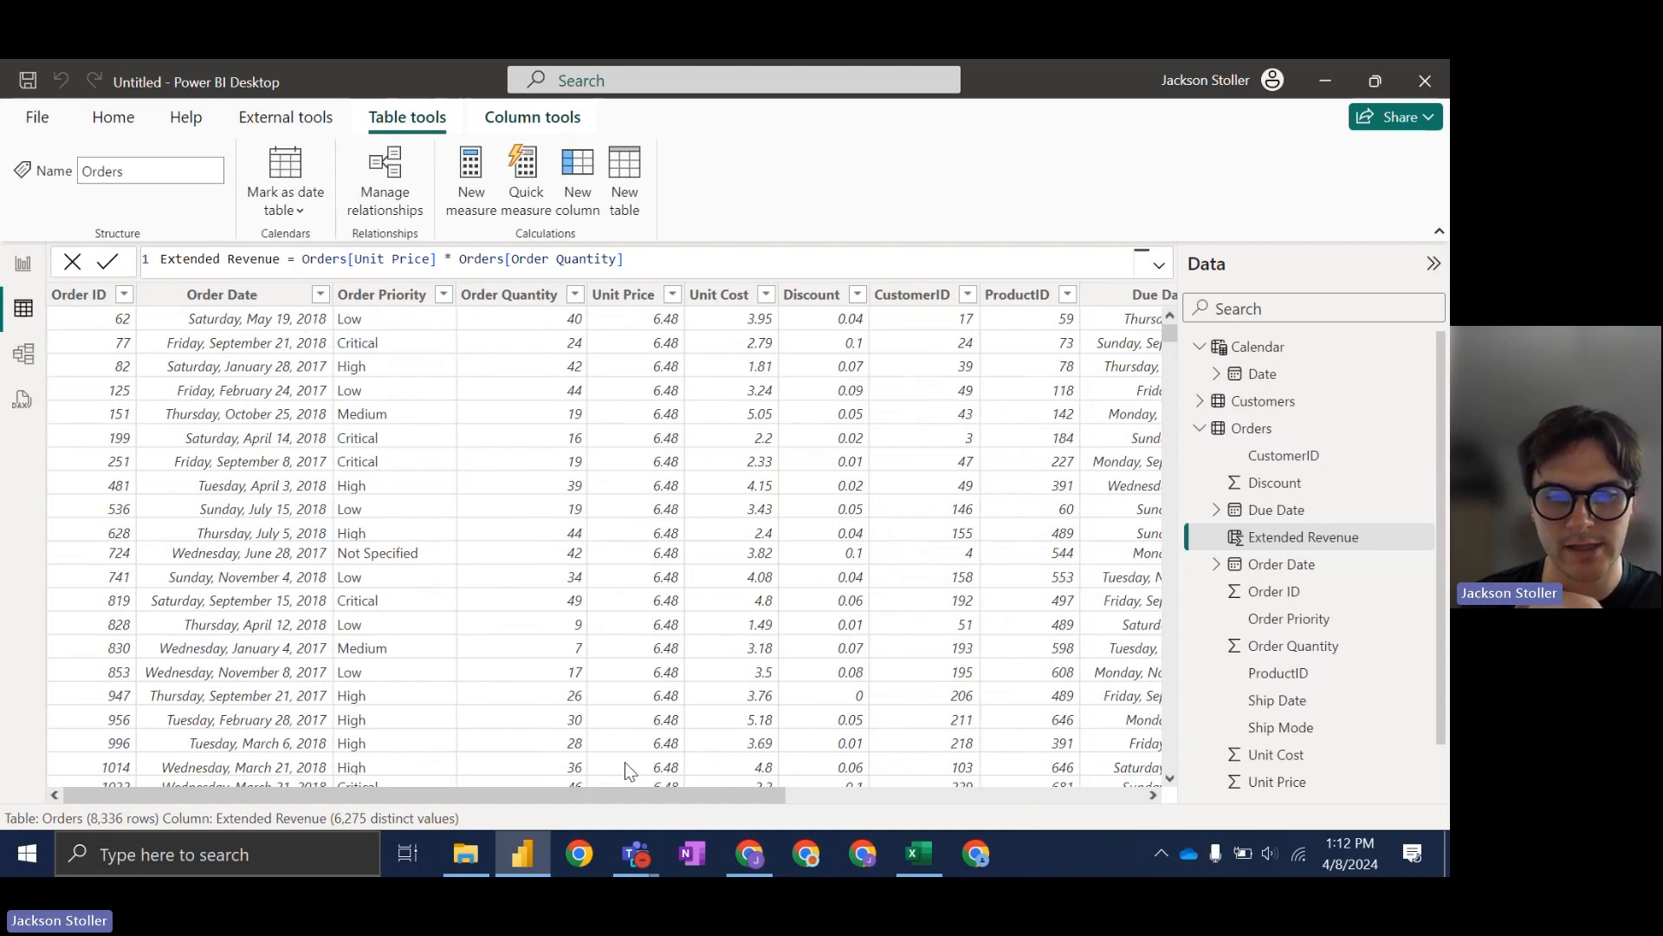
pyautogui.click(539, 847)
pyautogui.click(543, 845)
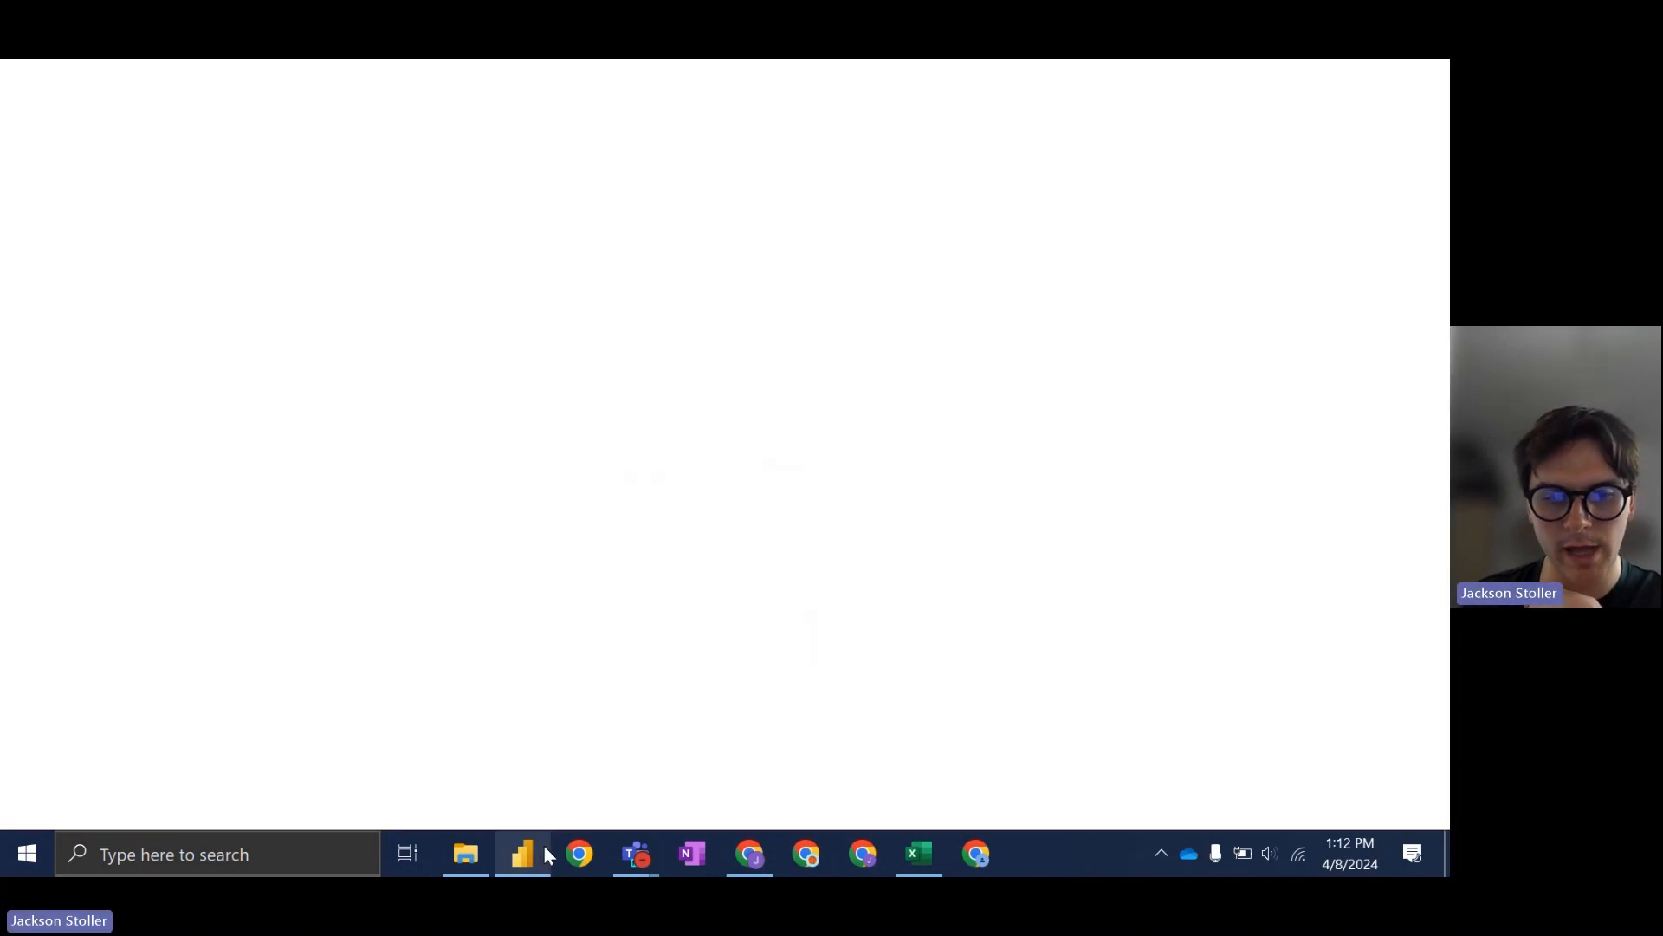
pyautogui.click(737, 855)
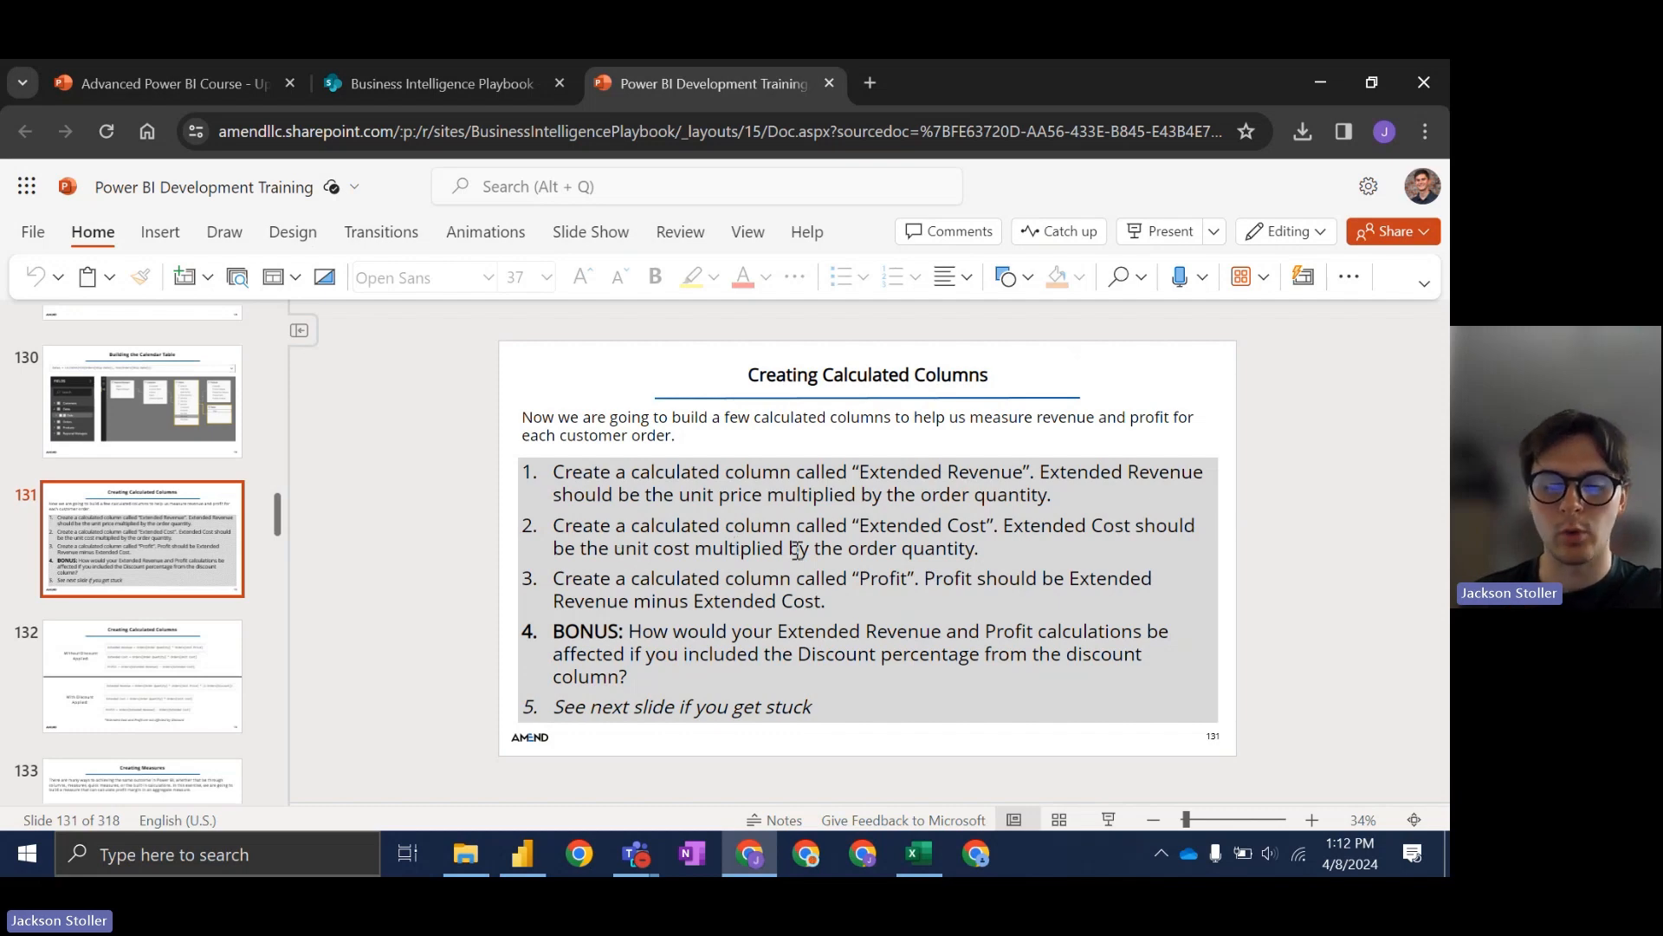
pyautogui.click(733, 858)
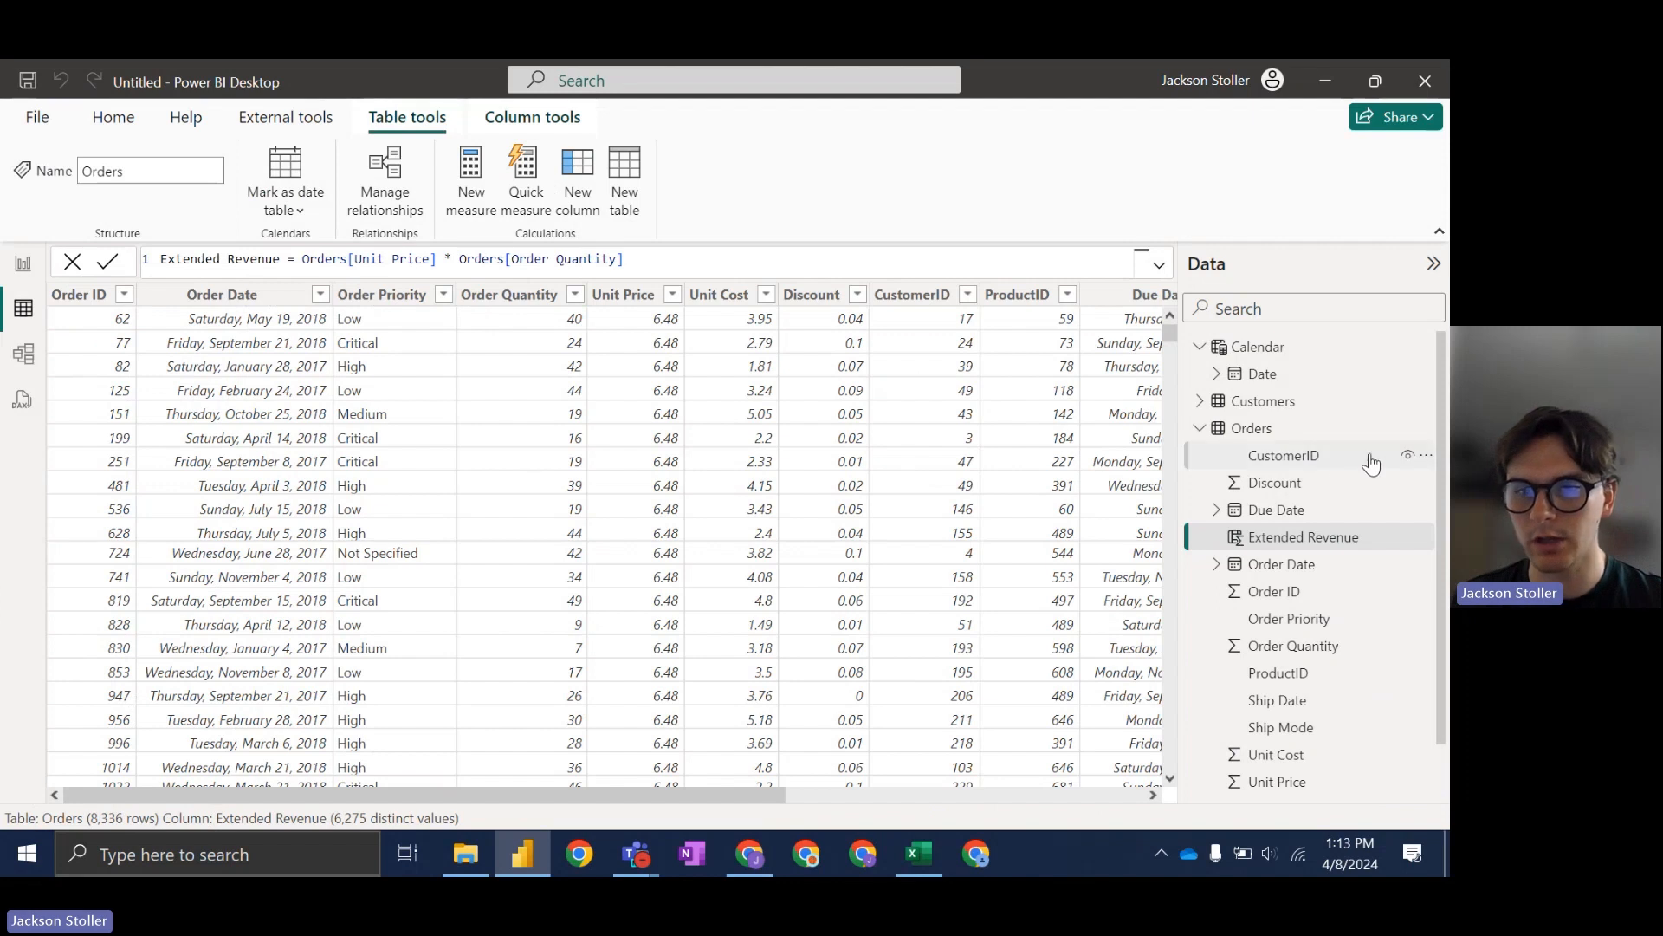
# Step: Start a new Orders column with the formula Orders[Unit Cost] * Orders[Order Quantity]
pyautogui.click(1426, 428)
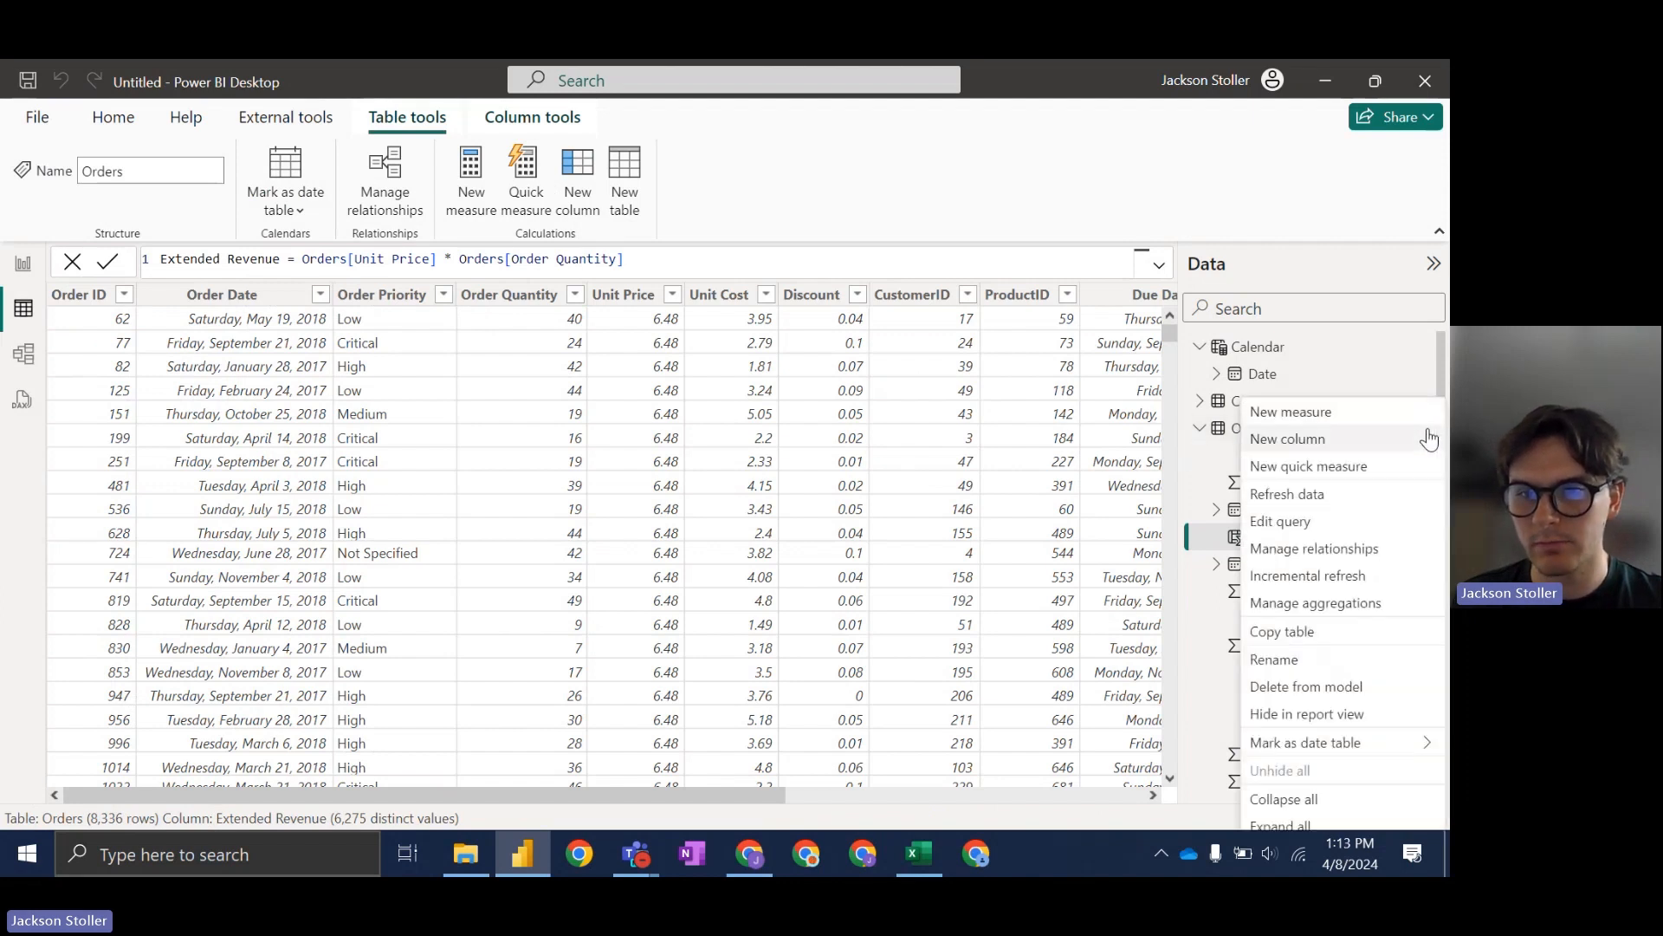
pyautogui.click(1314, 441)
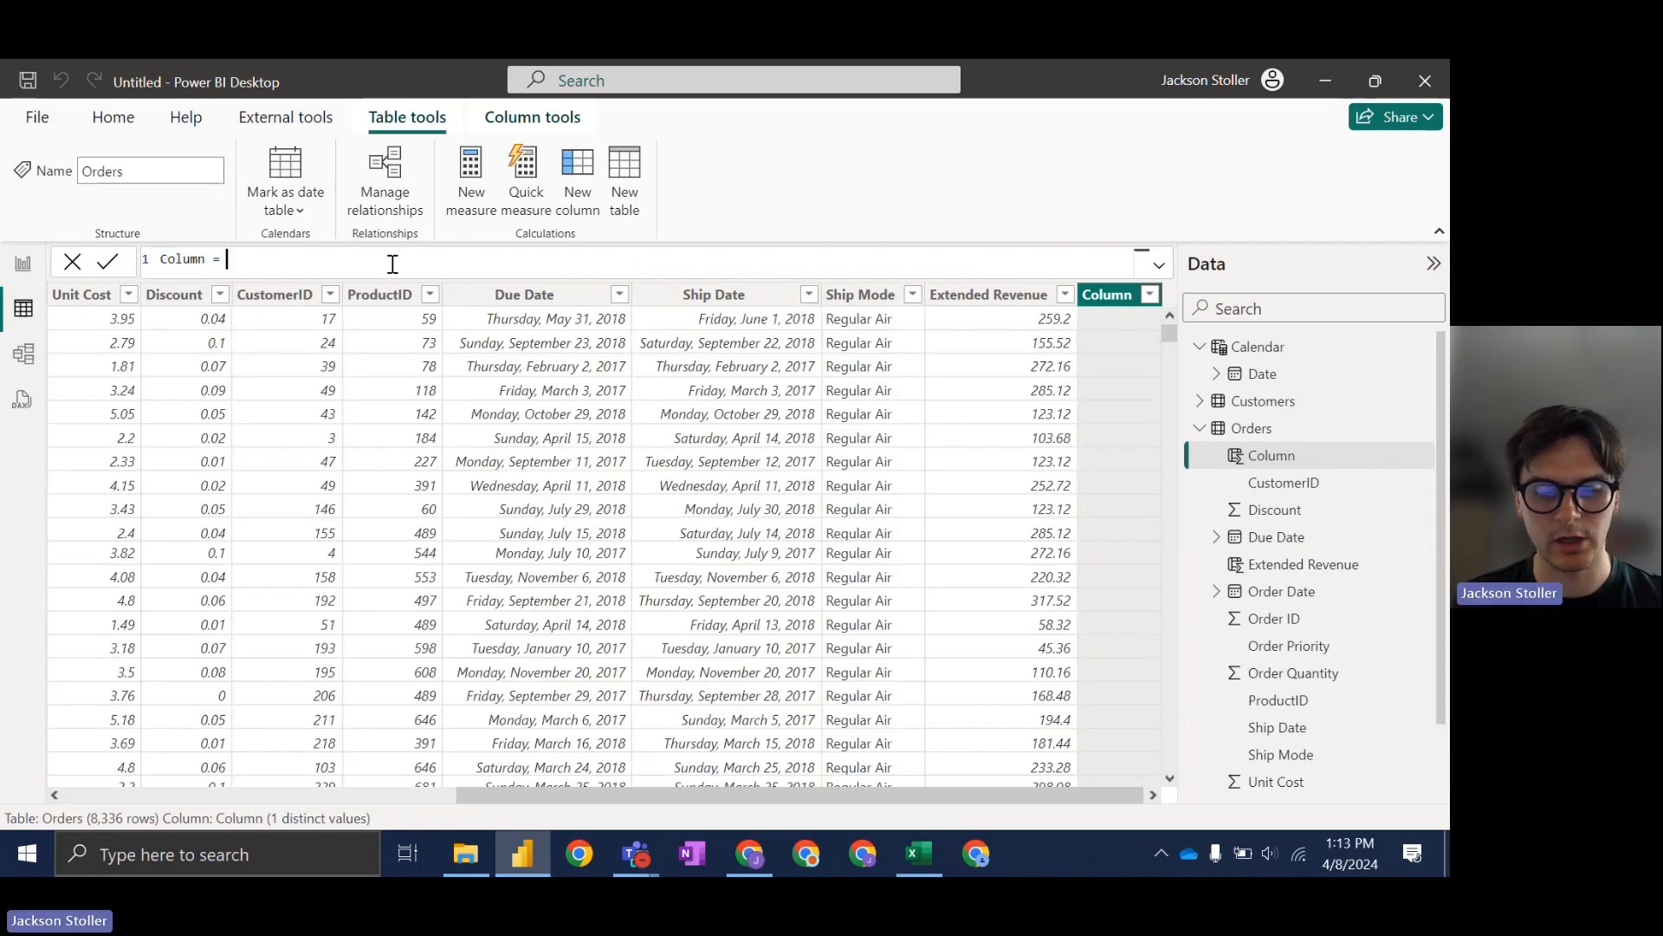
pyautogui.write('cost')
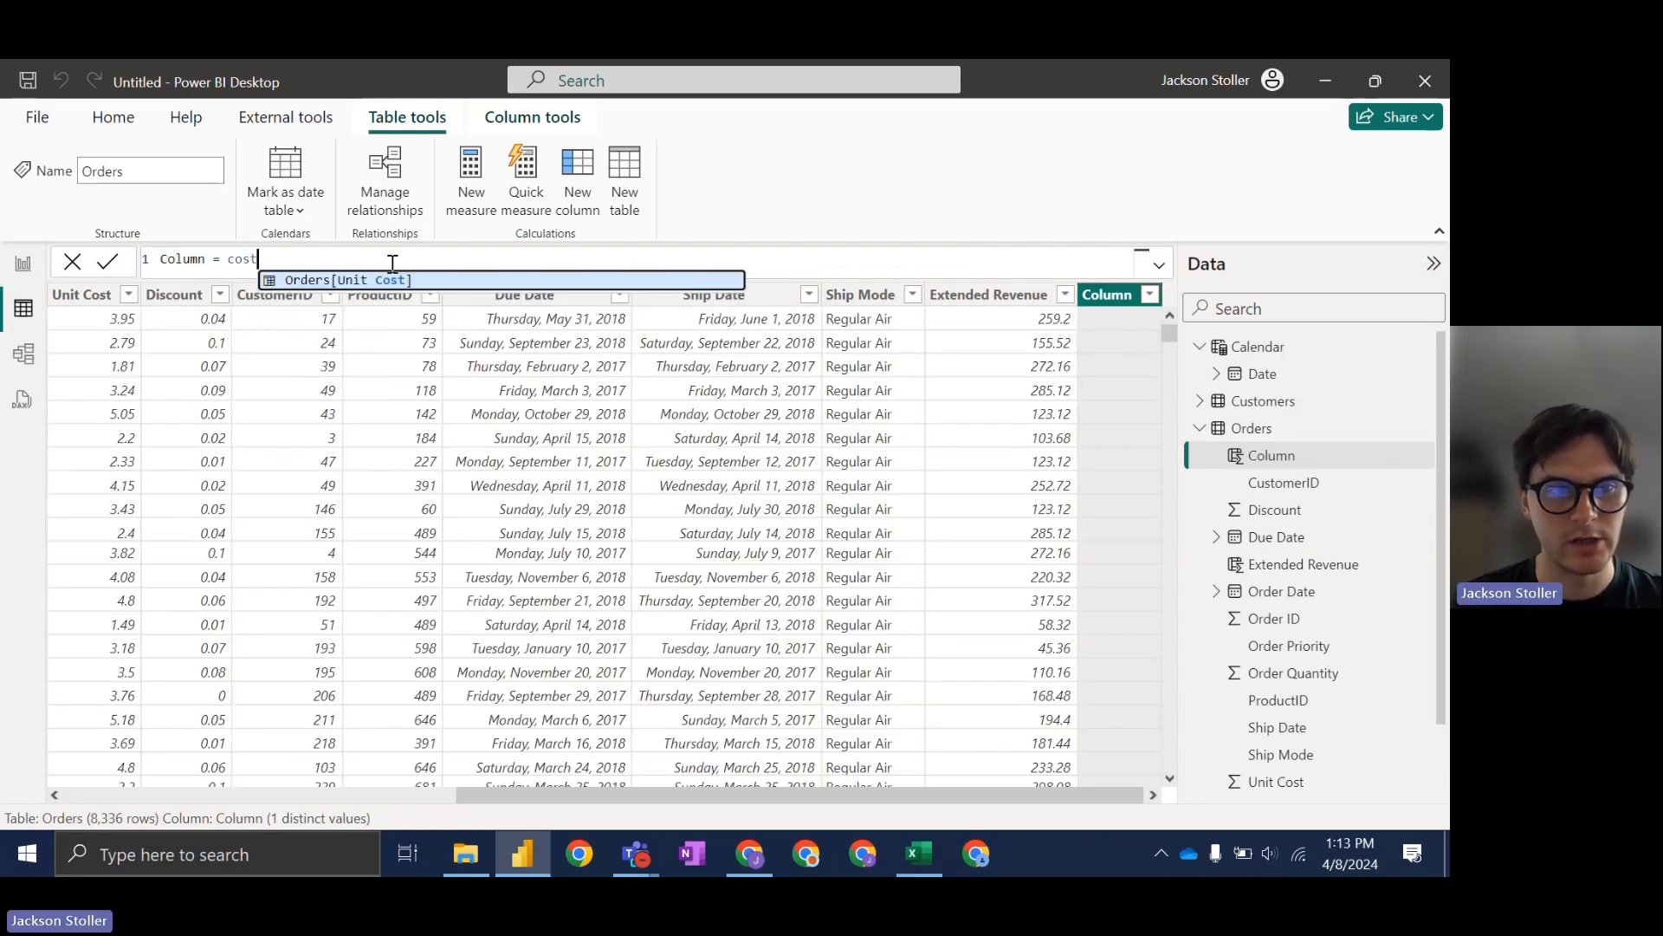
pyautogui.press('Tab')
pyautogui.write('*')
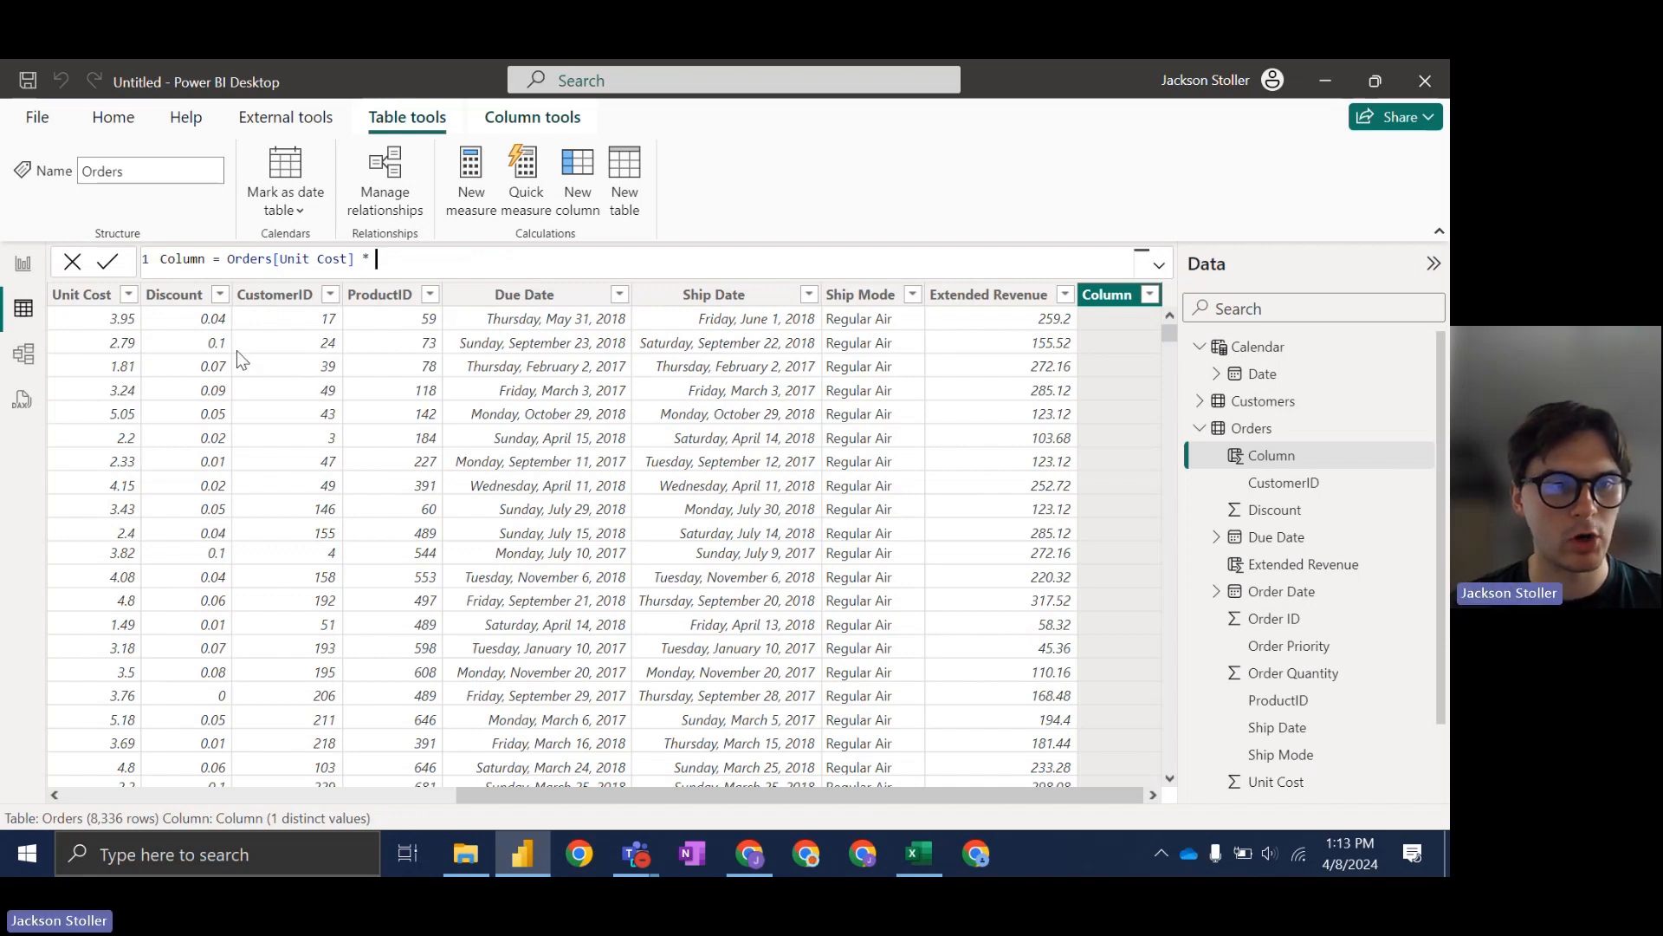
pyautogui.hscroll(-5, 236, 350)
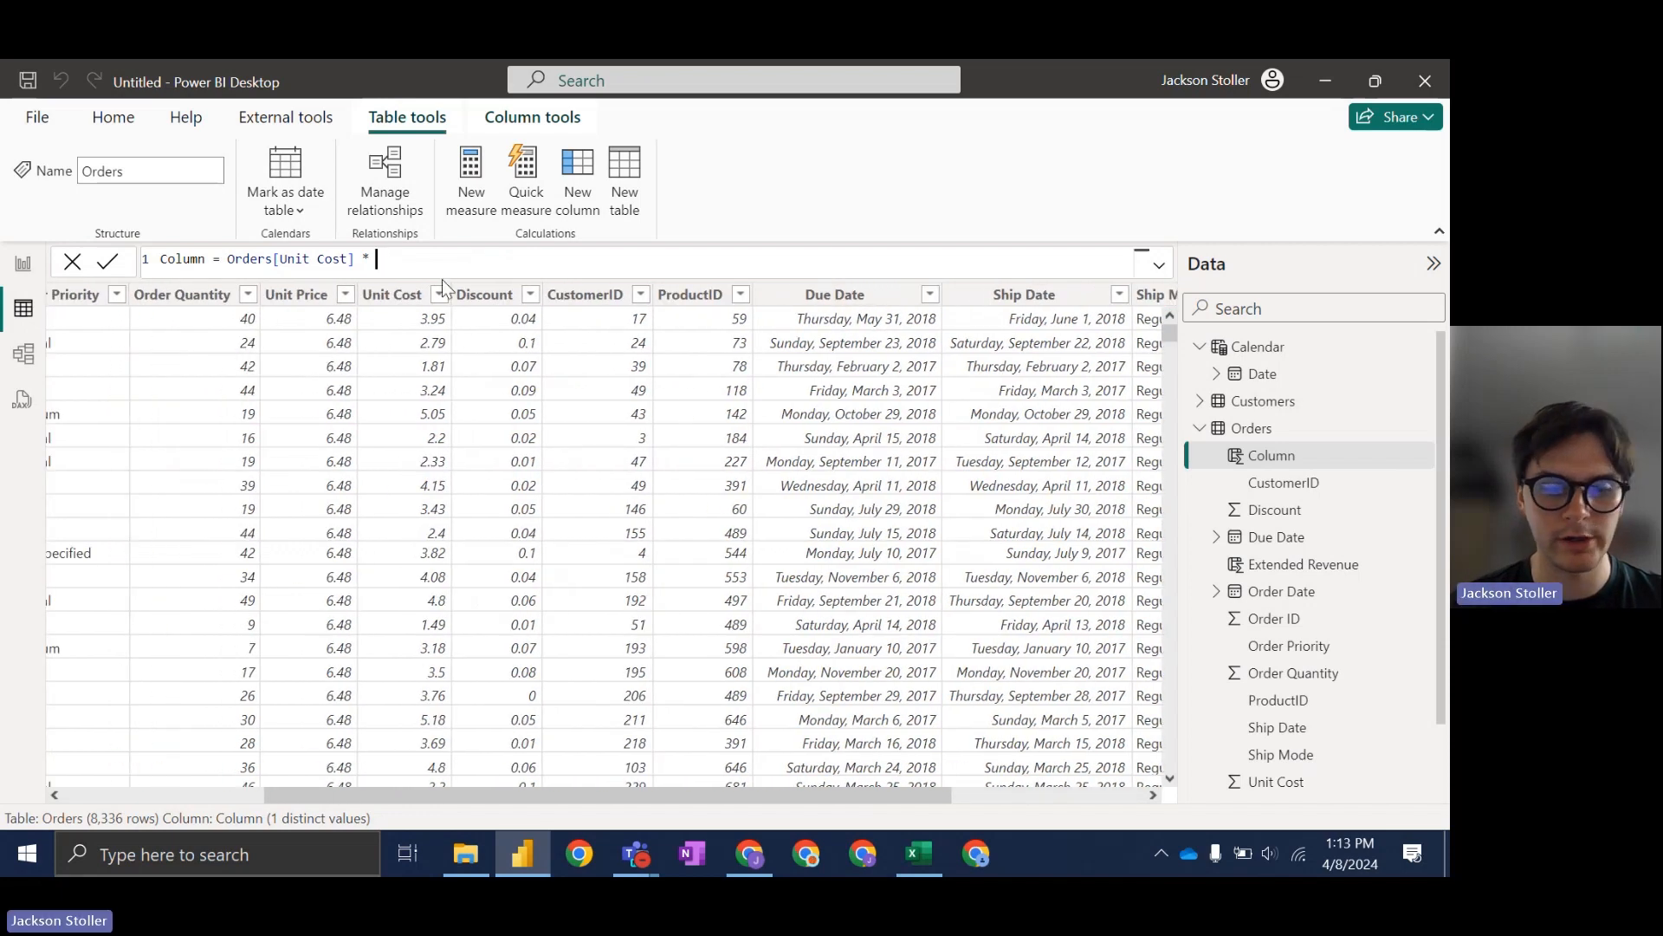
pyautogui.write('order')
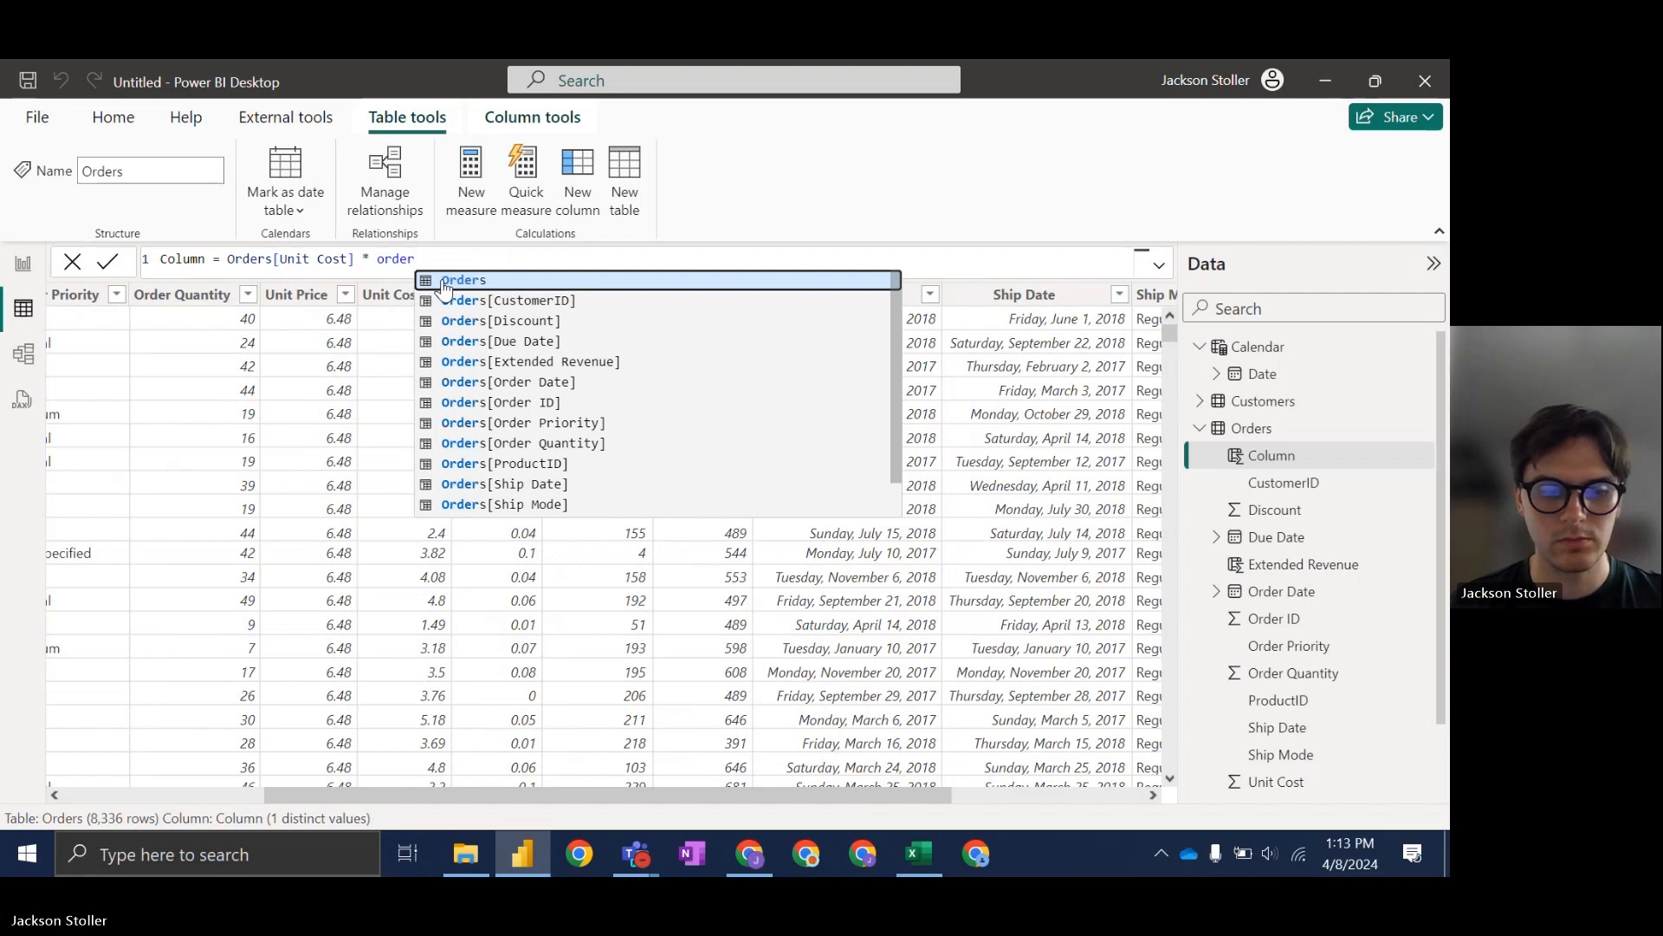
pyautogui.write(' qu')
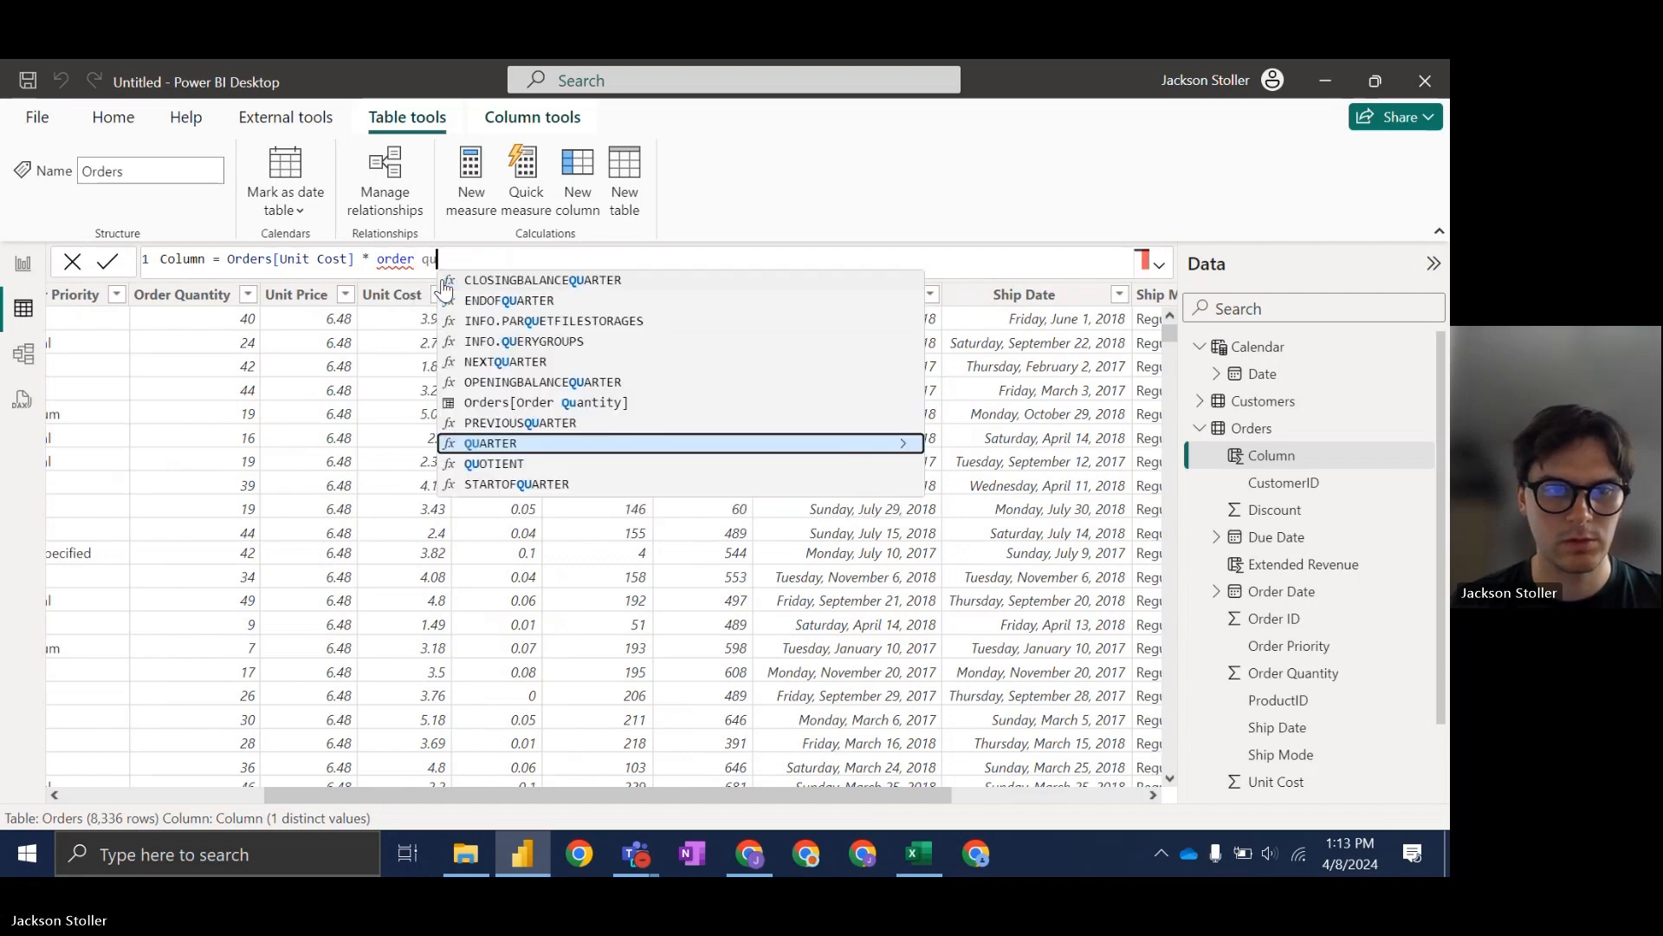
pyautogui.click(548, 402)
# Step: Remove the stray 'order' text, name the column 'Ettended Cost', and commit the formula
pyautogui.click(417, 267)
pyautogui.press('BackSpace')
pyautogui.press('BackSpace')
pyautogui.press('BackSpace')
pyautogui.press('BackSpace')
pyautogui.press('BackSpace')
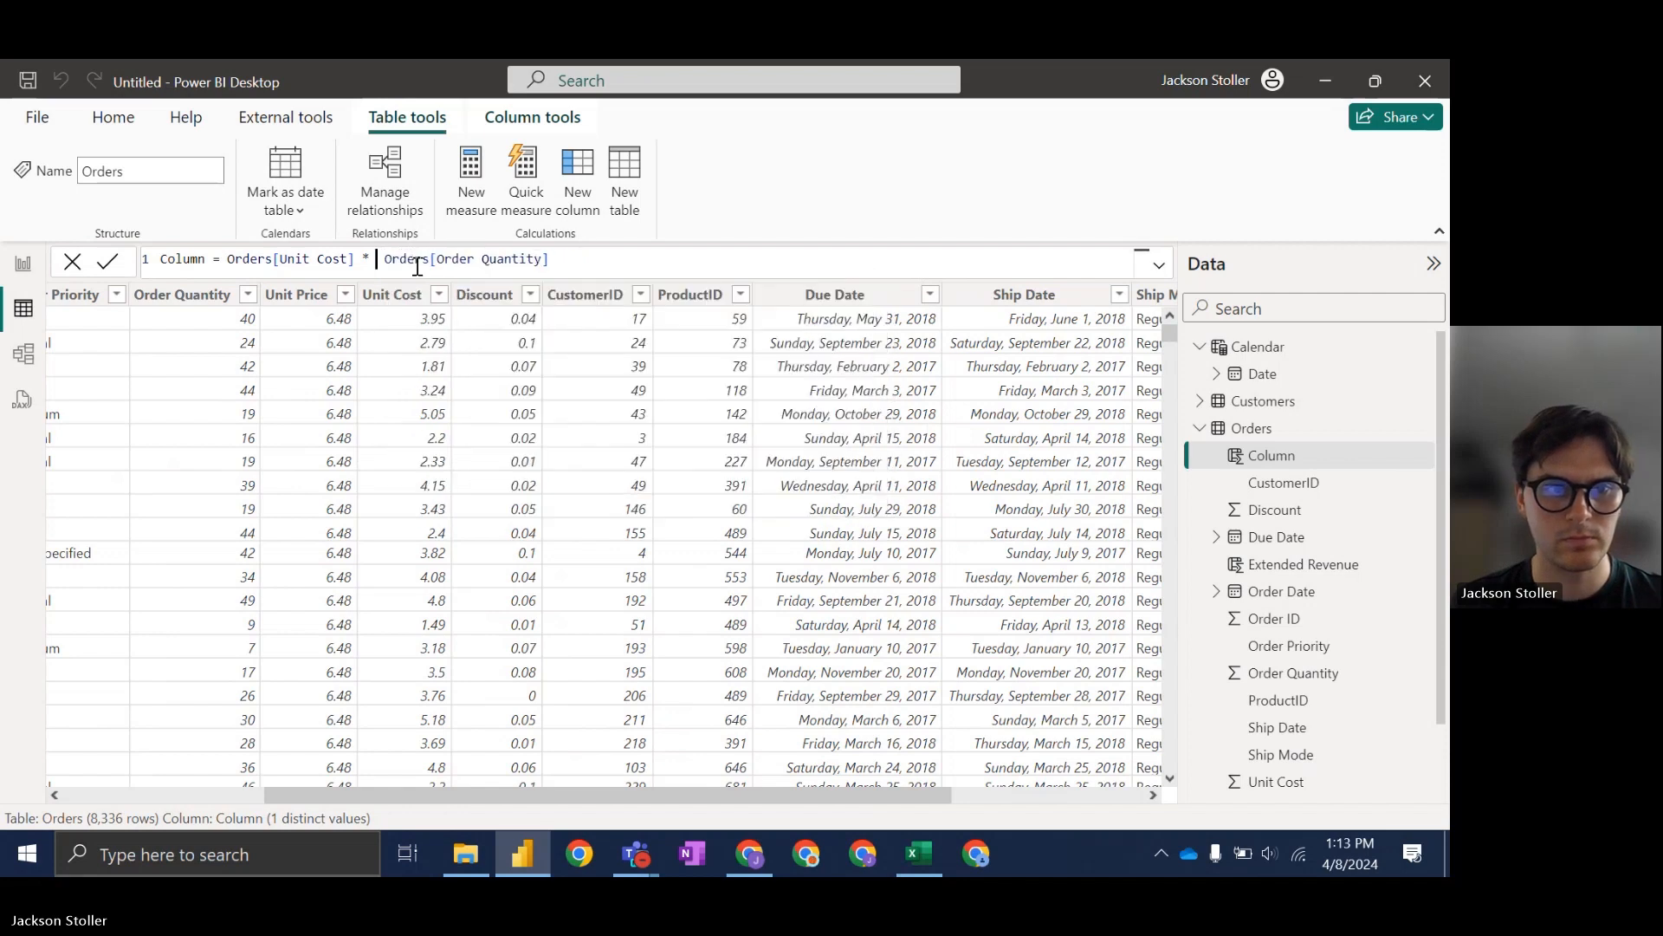
pyautogui.press('BackSpace')
pyautogui.moveTo(206, 264); pyautogui.dragTo(86, 260)
pyautogui.write('Et')
pyautogui.write('tend')
pyautogui.write('ed Cost')
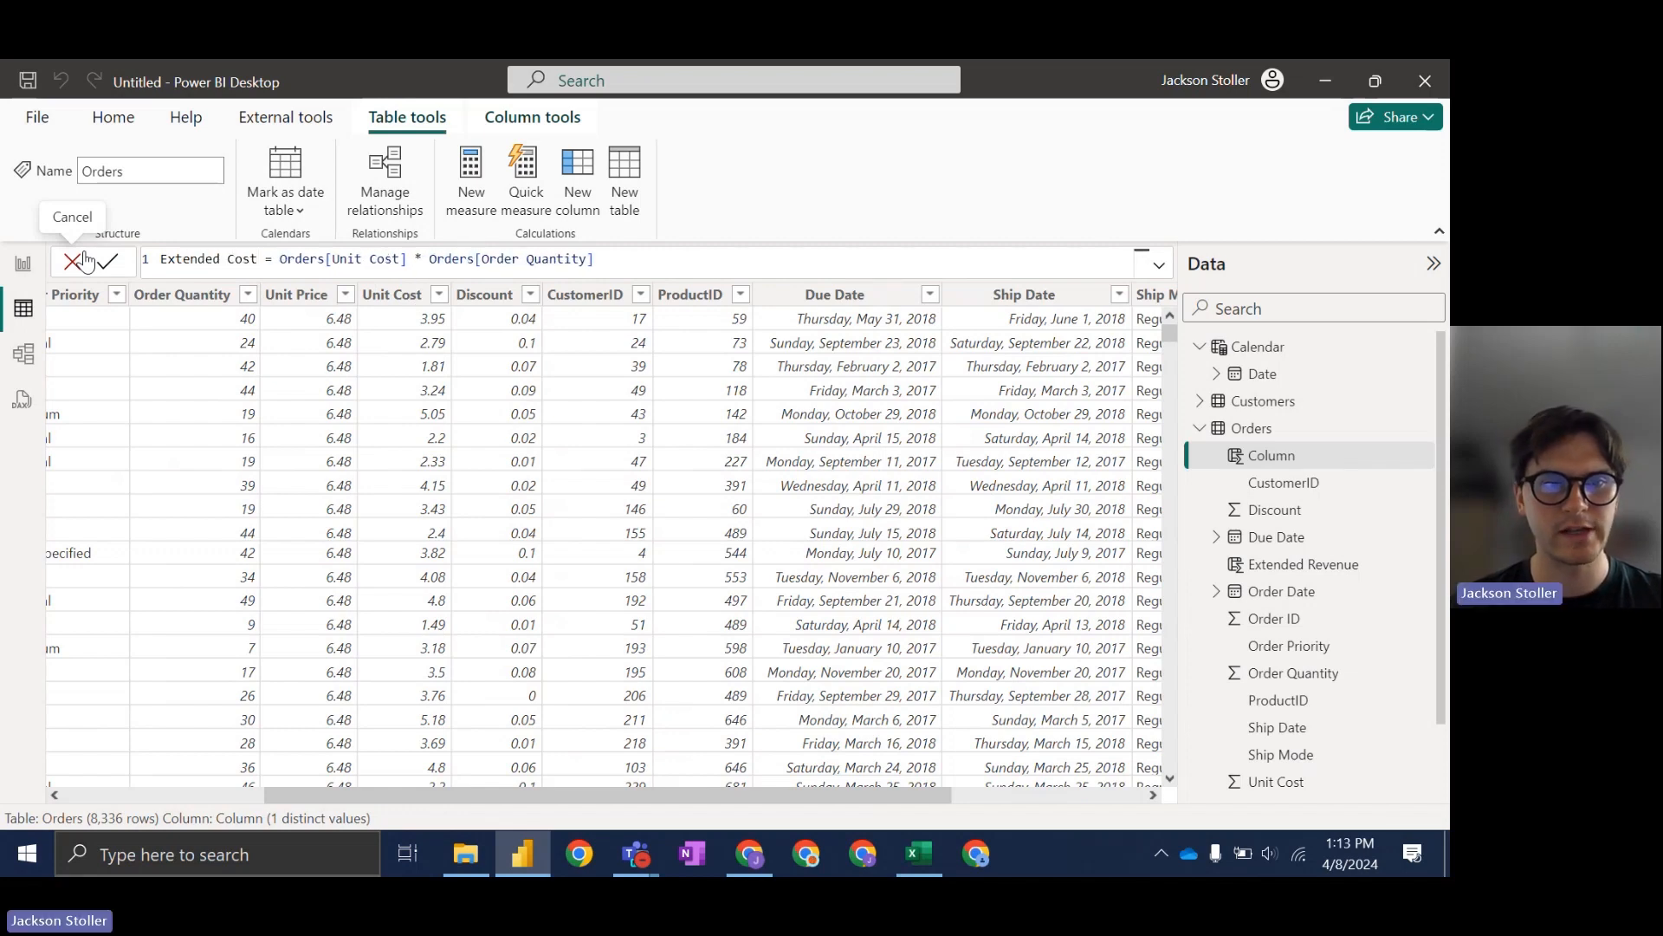
pyautogui.press('Return')
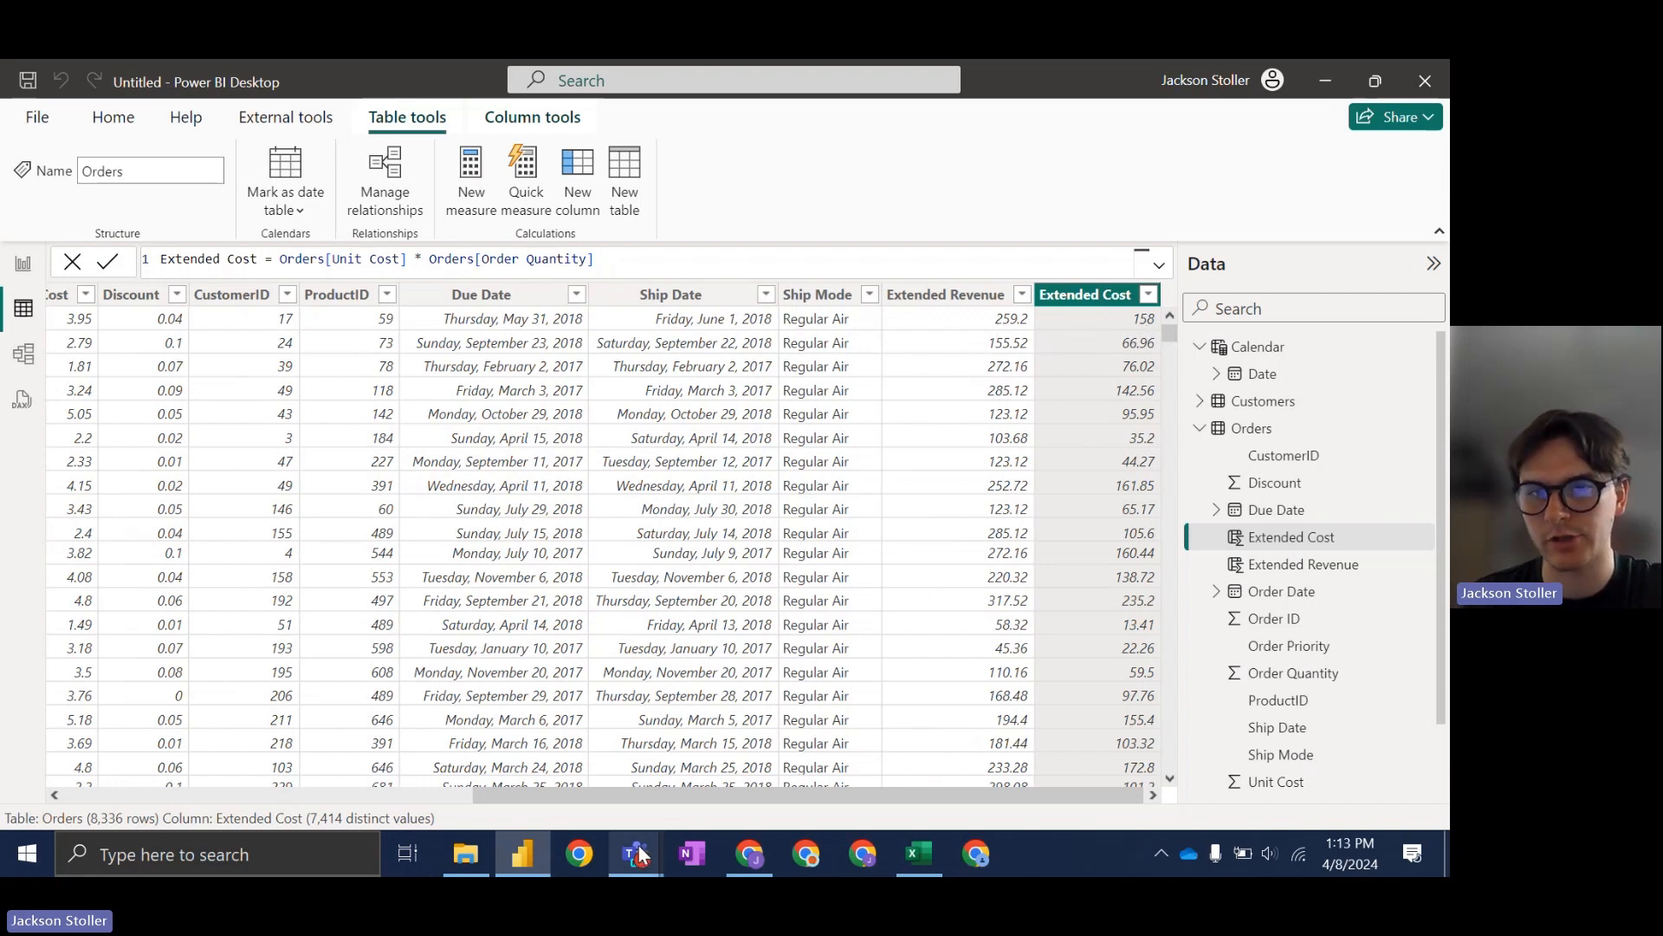
pyautogui.click(754, 864)
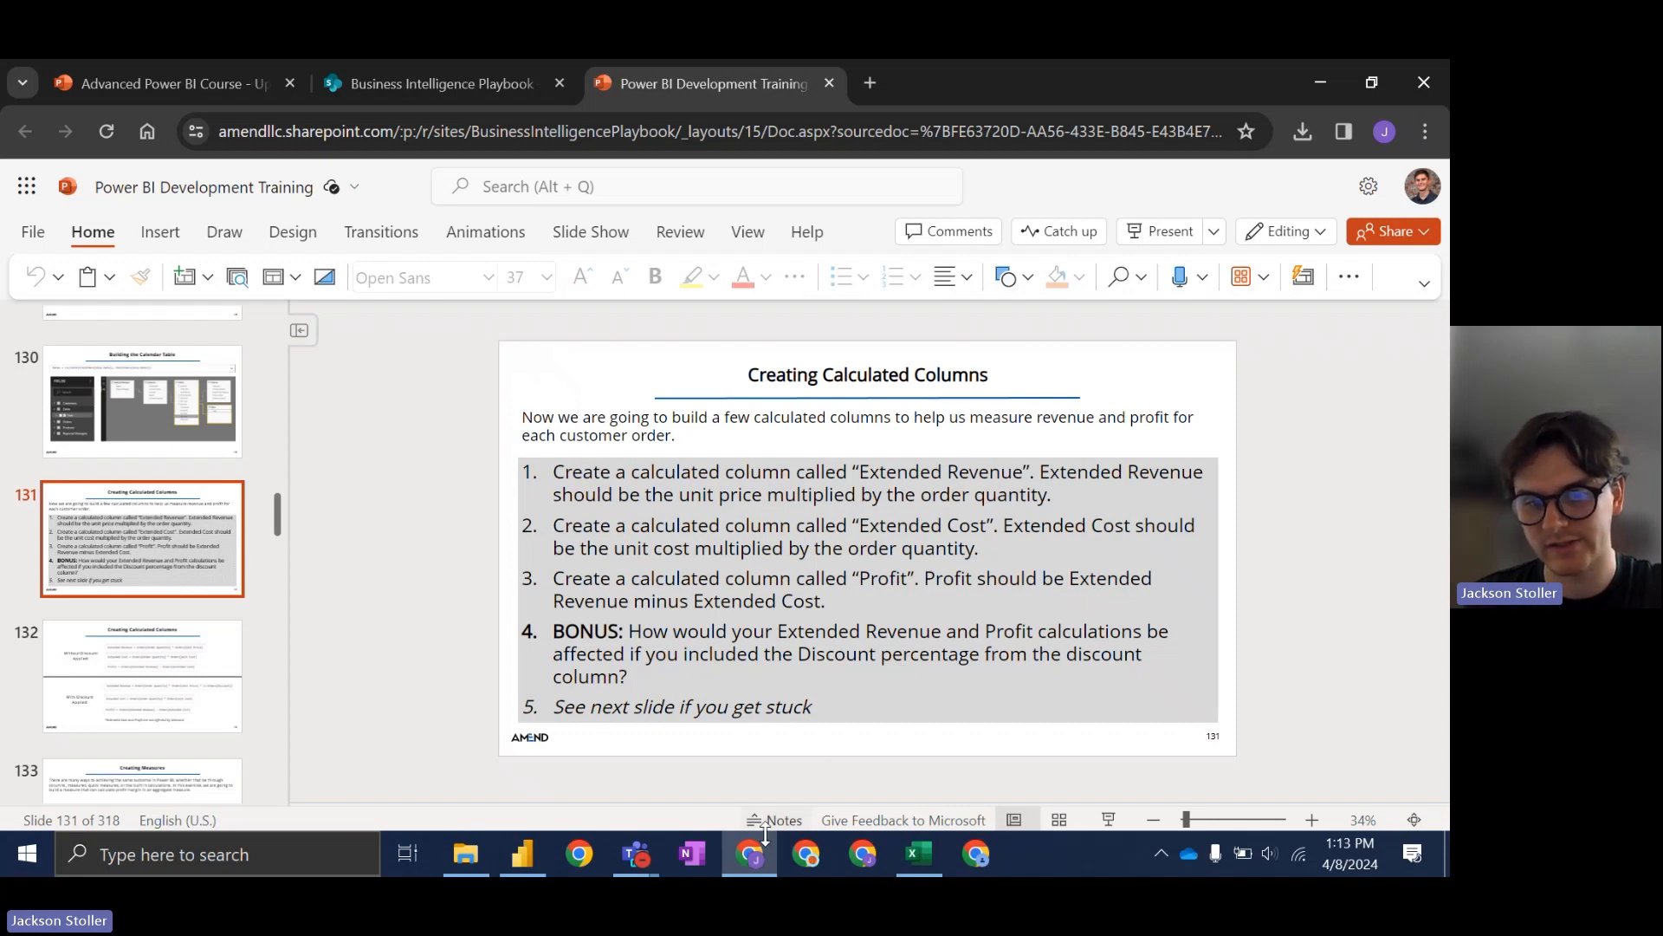
pyautogui.moveTo(753, 861)
pyautogui.hotkey('alt', 'Tab')
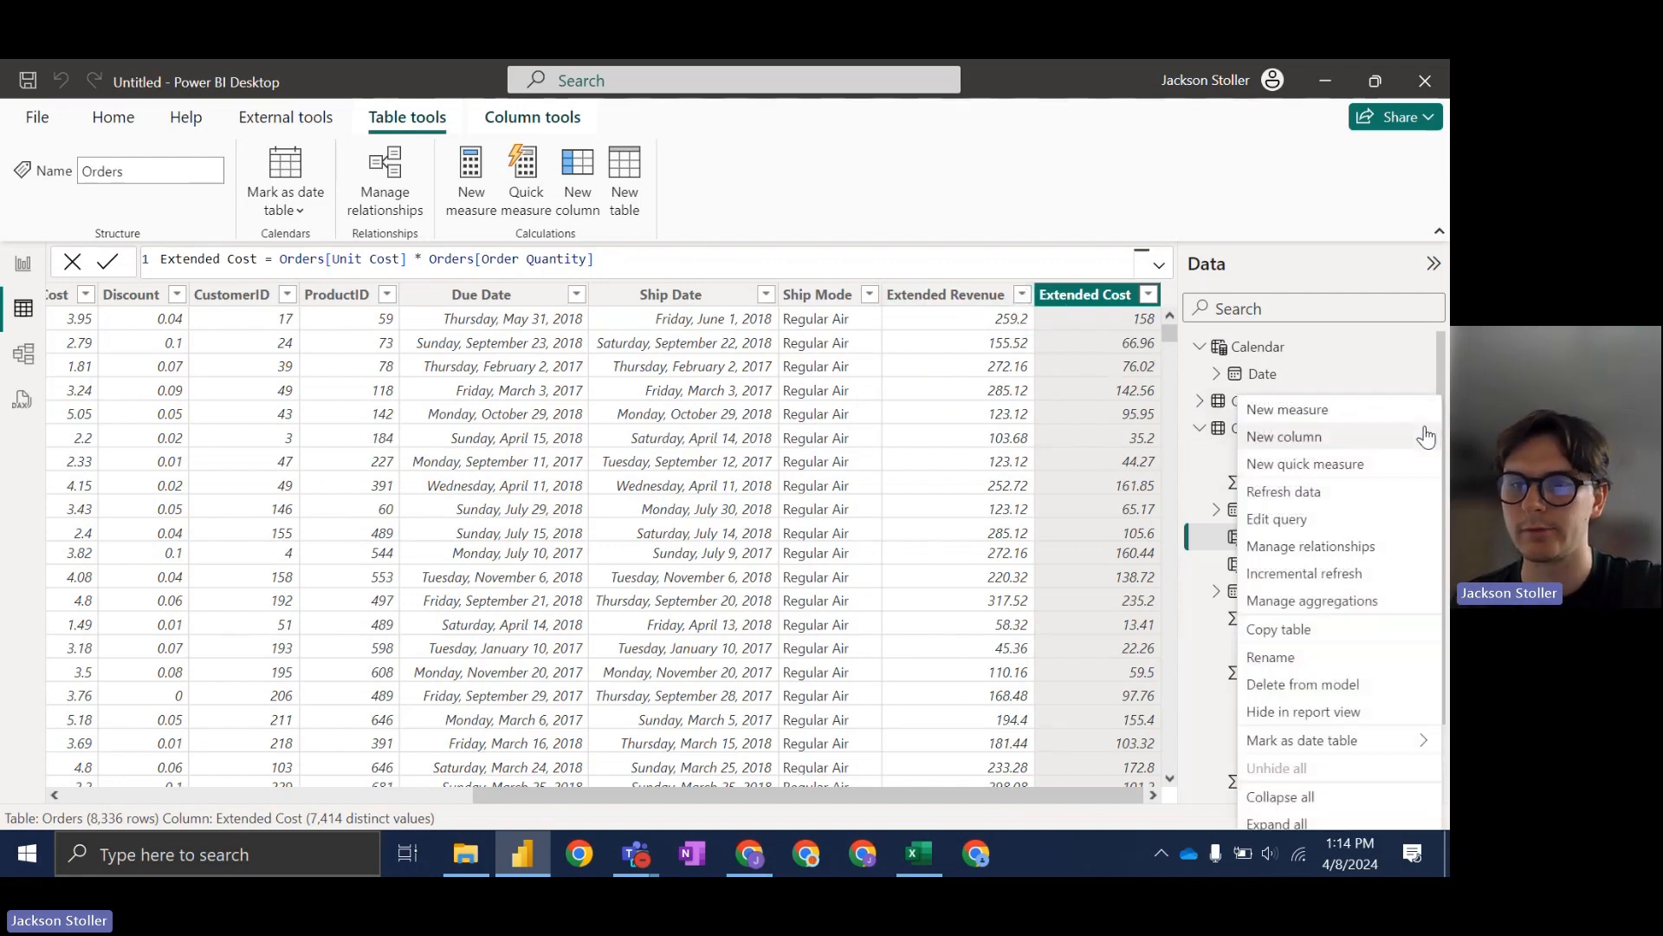
# Step: Add the Orders column Profit = Orders[Extended Revenue] - Orders[Extended Cost]
pyautogui.click(1354, 442)
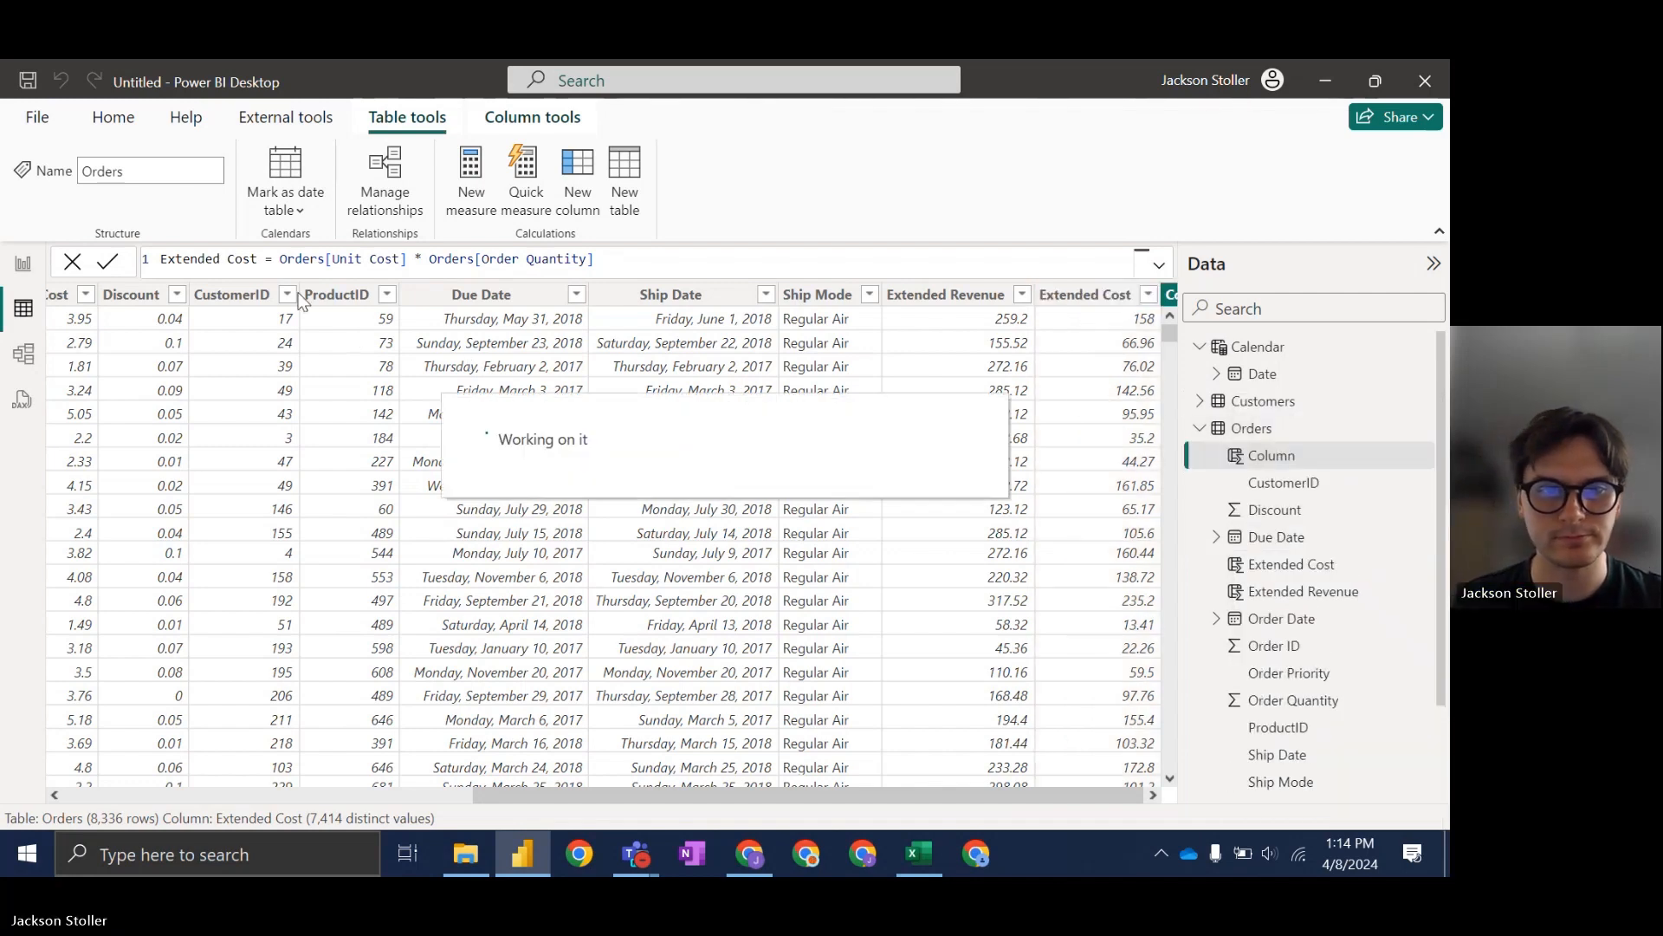
pyautogui.write('rever')
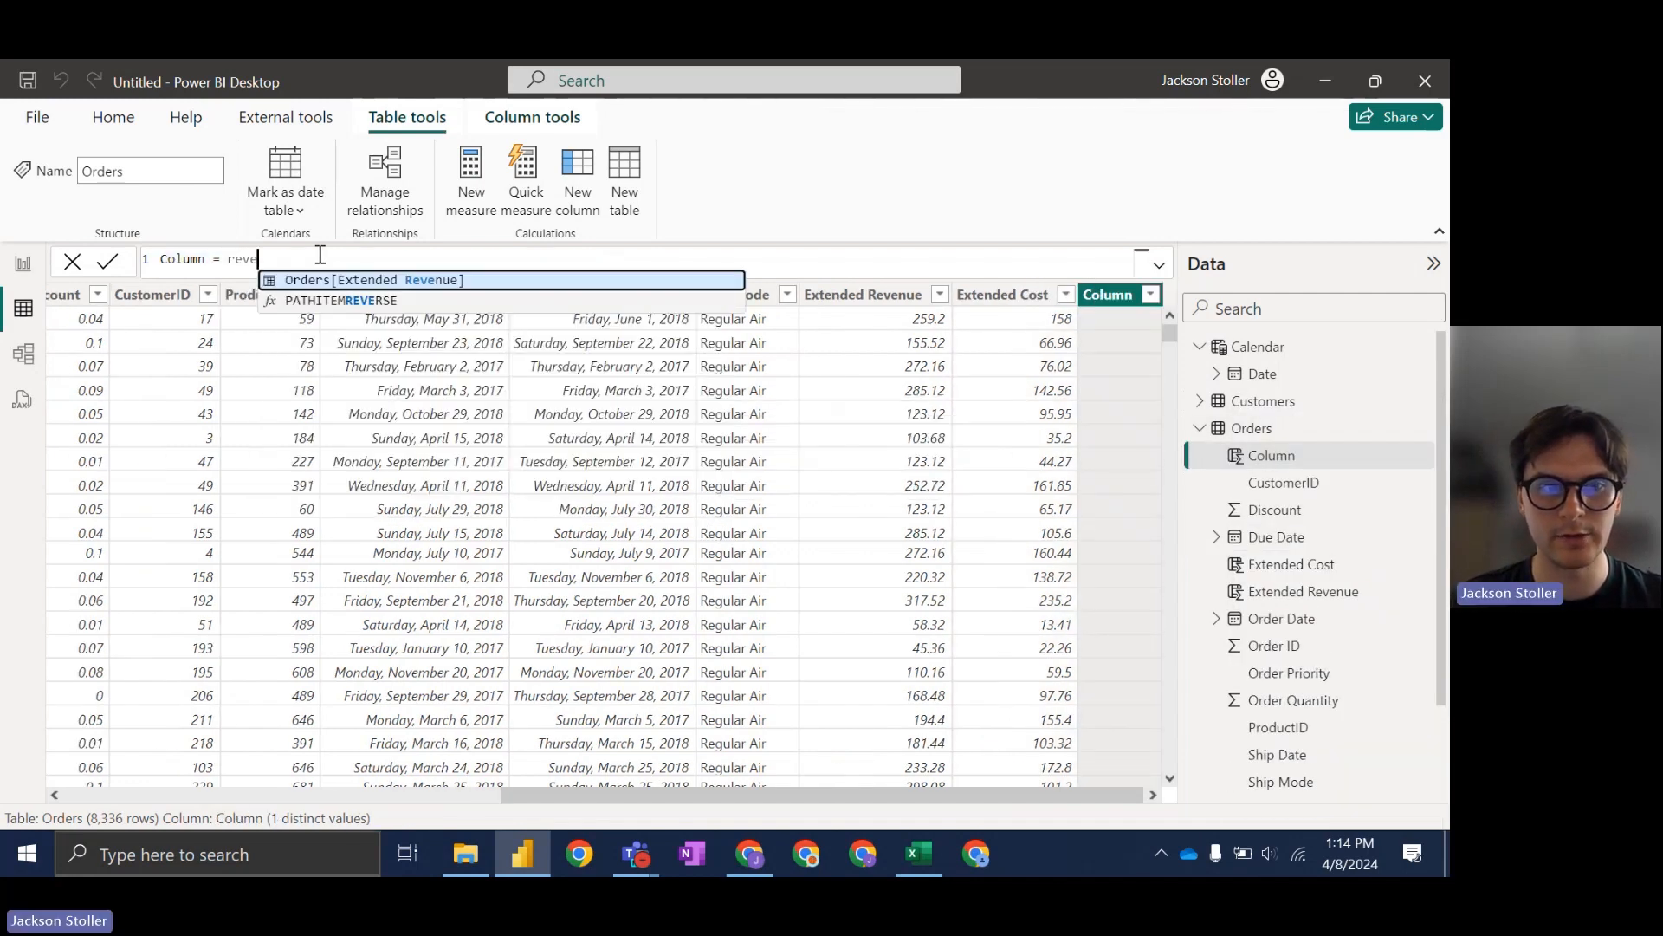
pyautogui.click(455, 281)
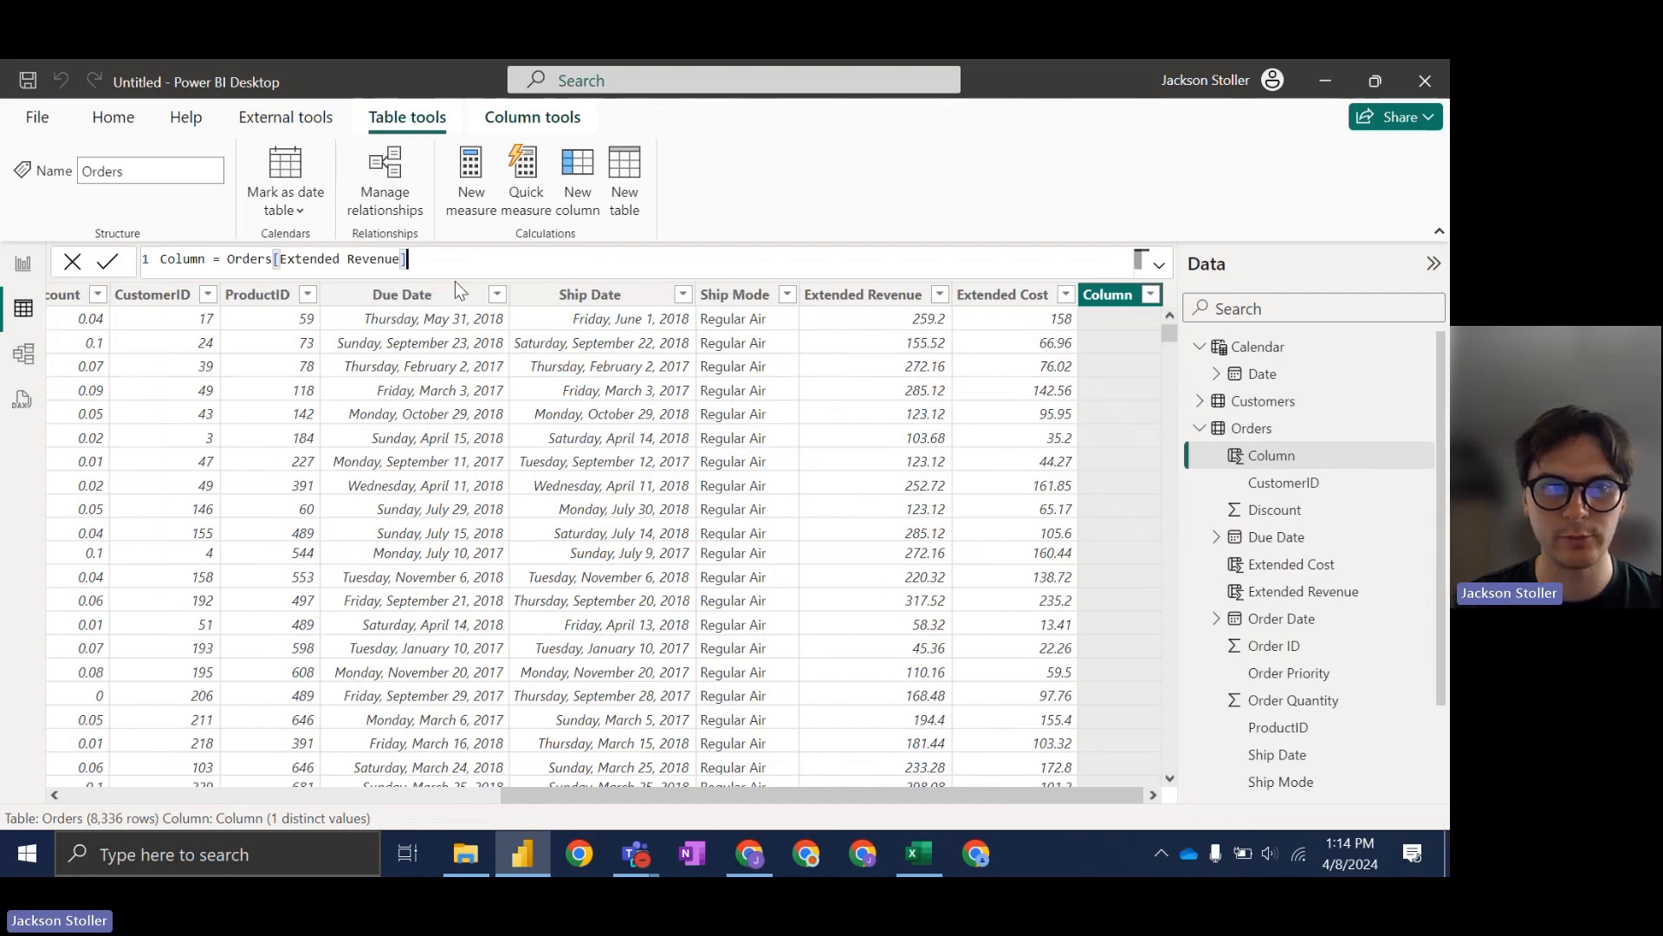
pyautogui.write('- ')
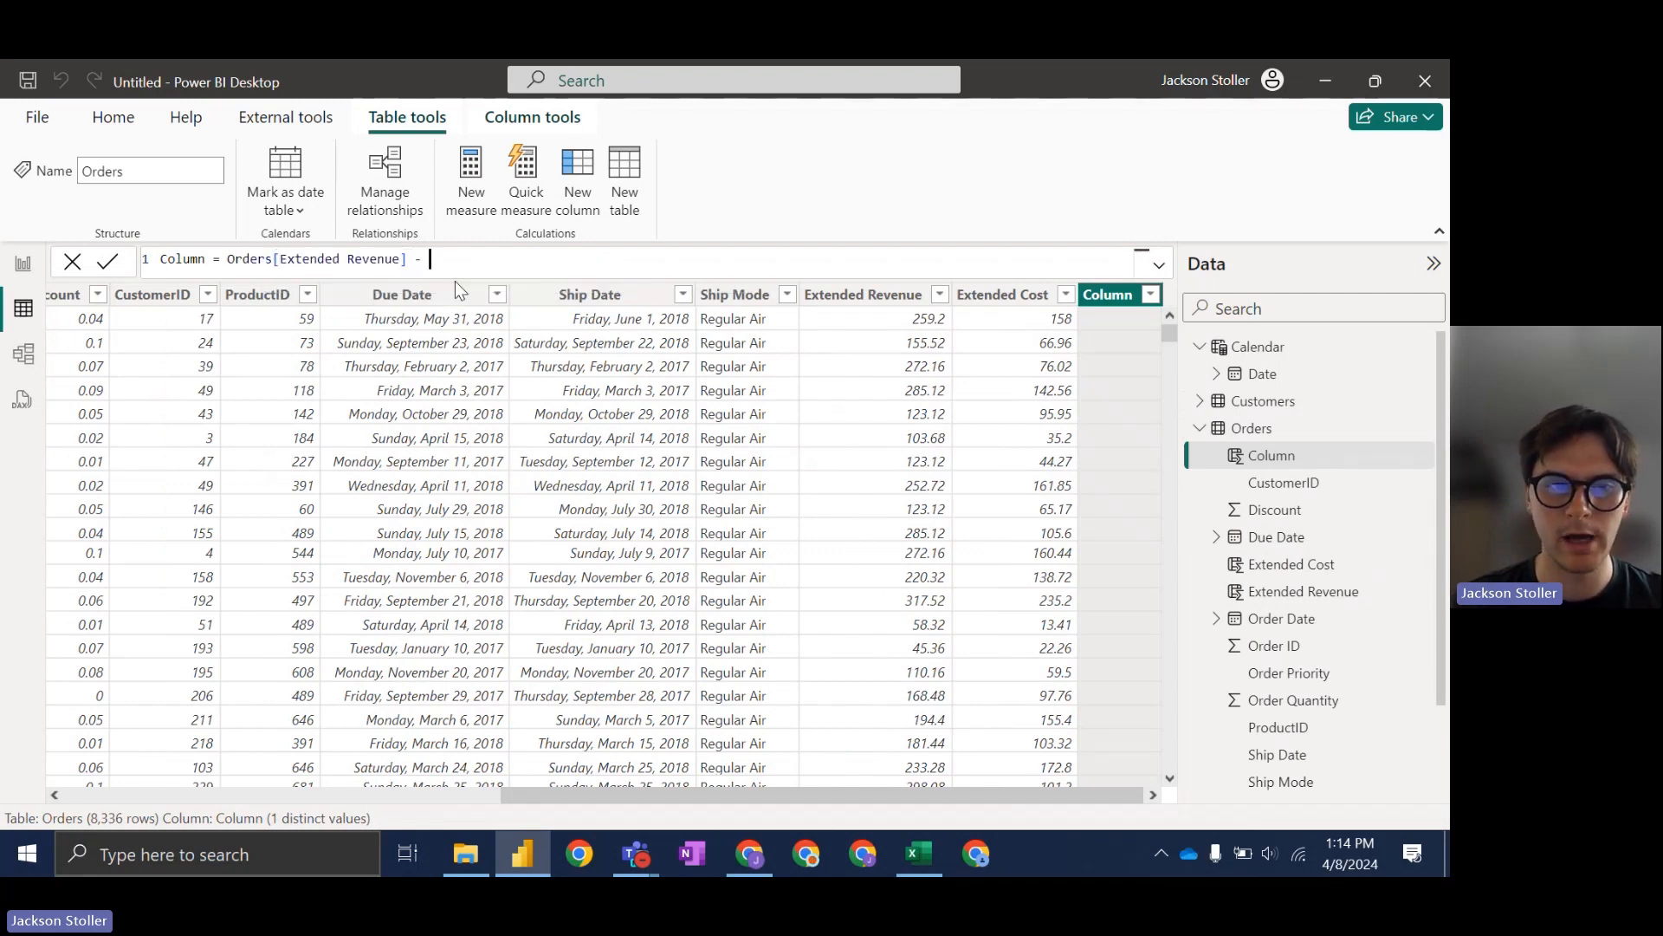
pyautogui.write('cost')
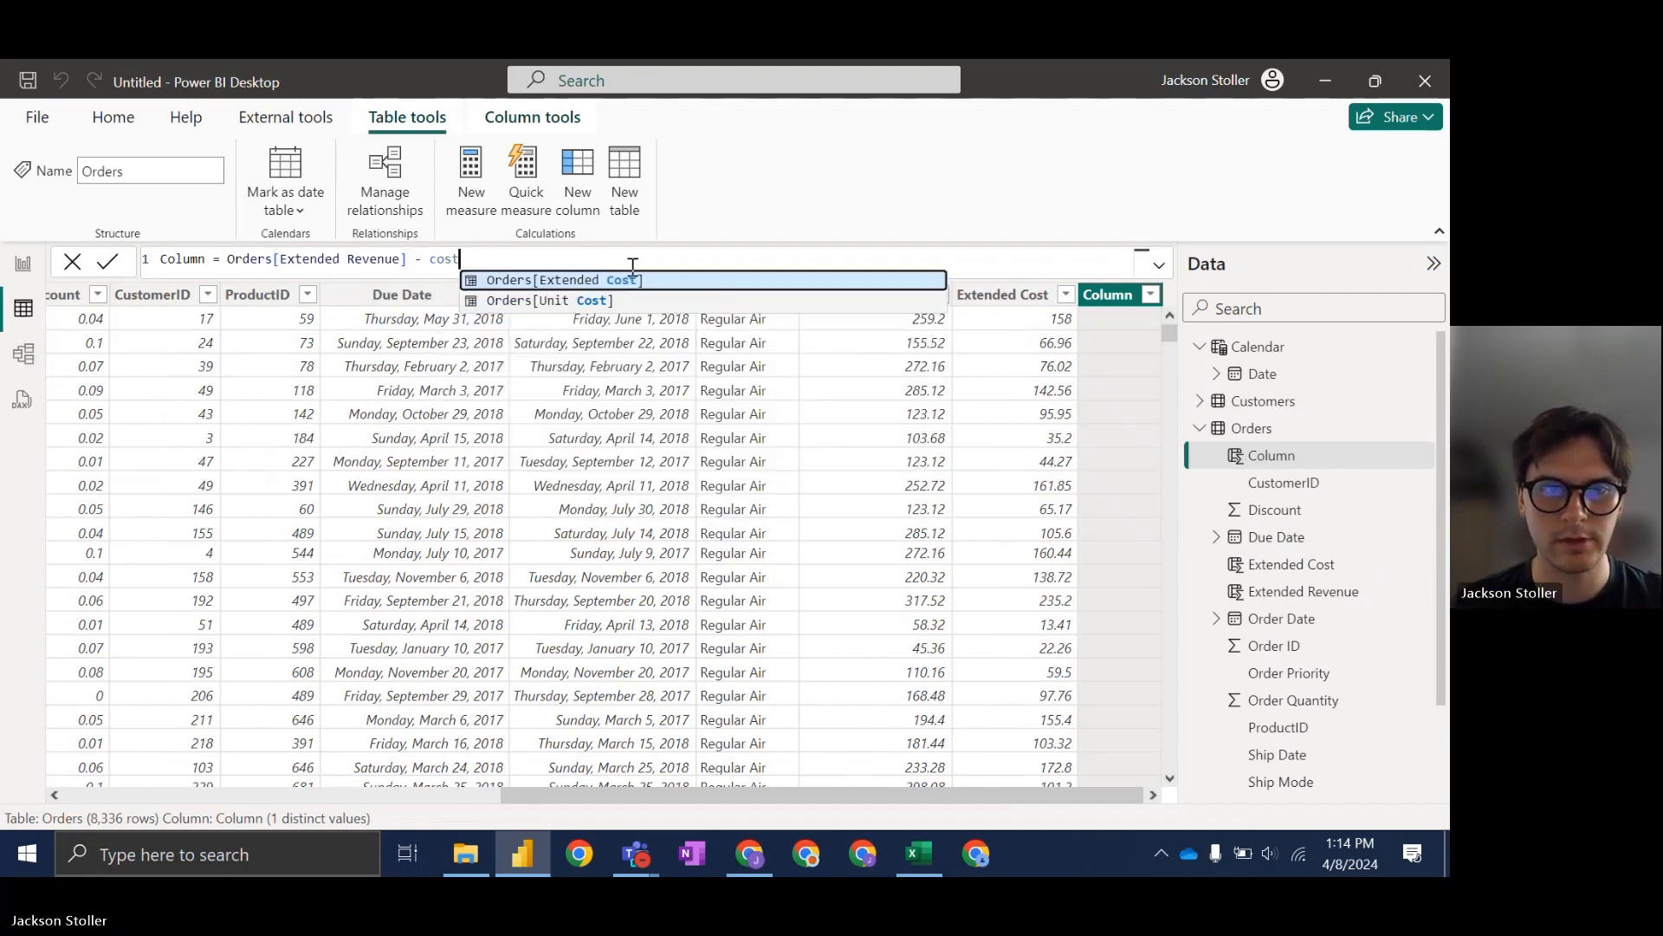
pyautogui.click(642, 278)
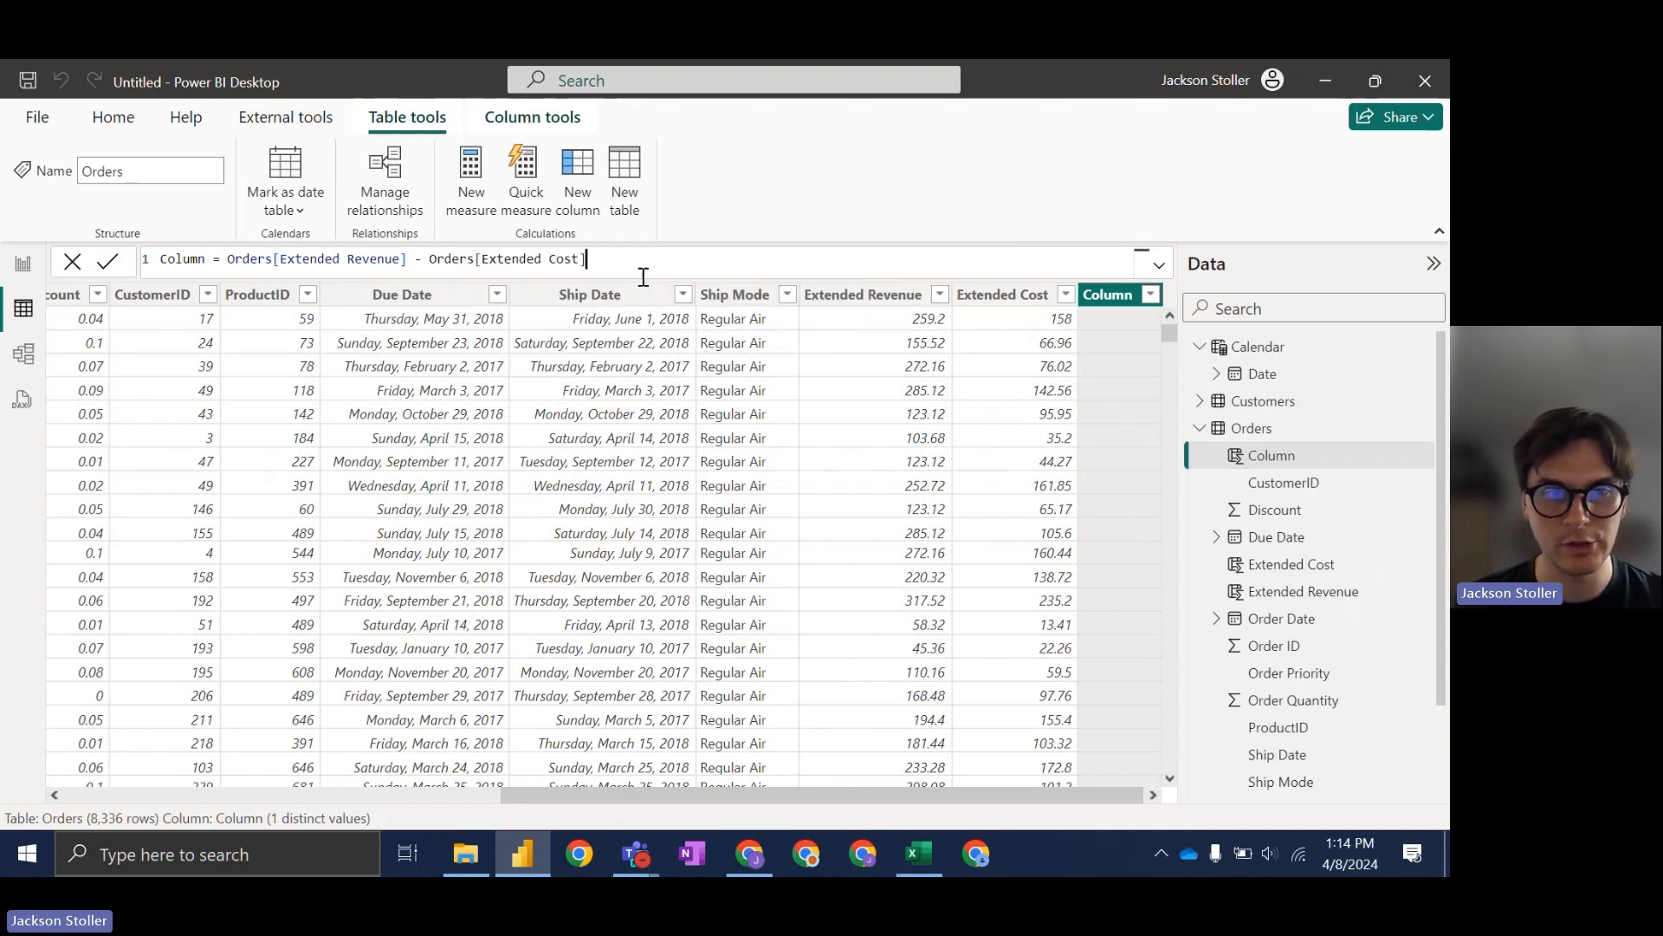
pyautogui.moveTo(206, 259); pyautogui.dragTo(130, 264)
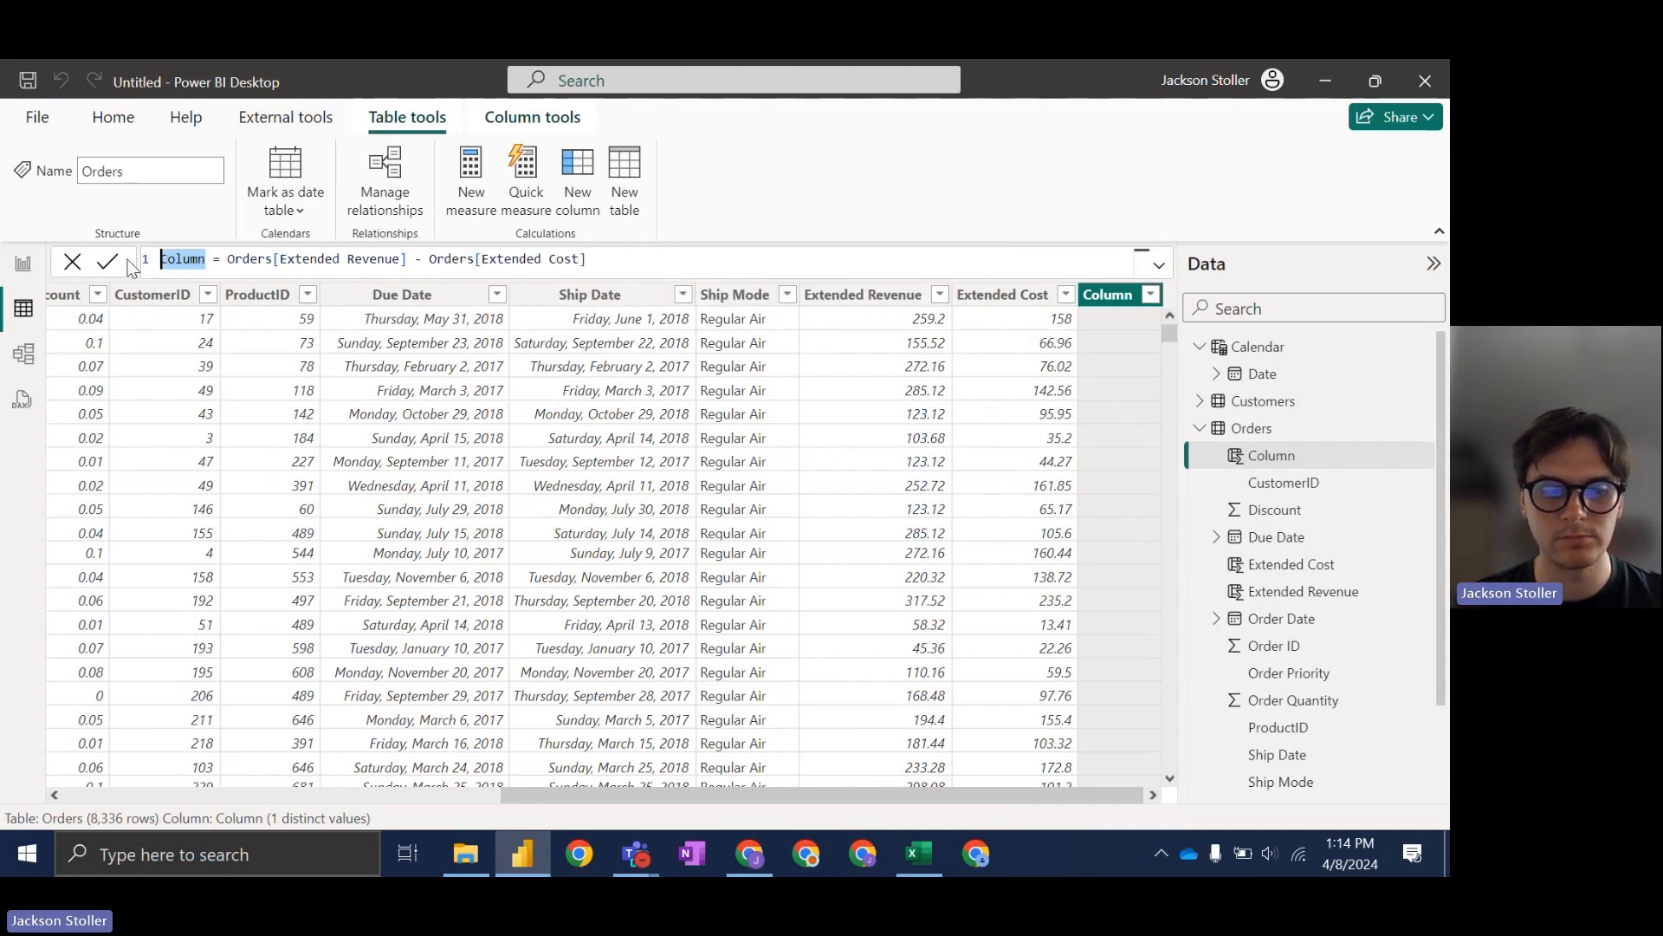
pyautogui.write('Profit')
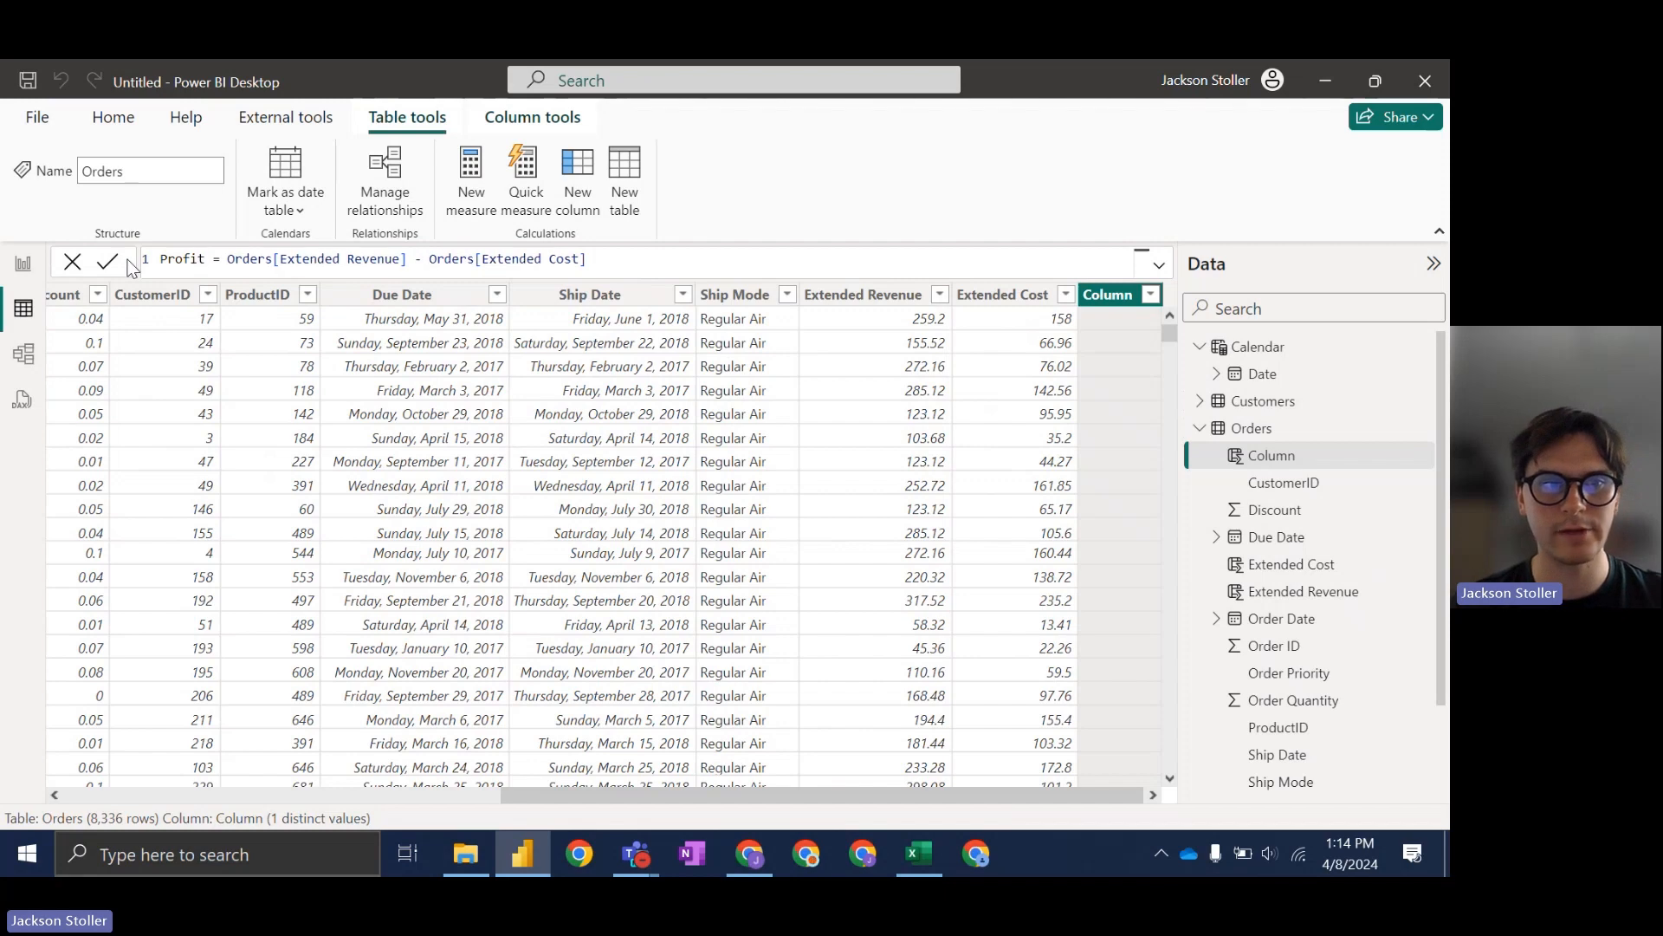
pyautogui.press('Return')
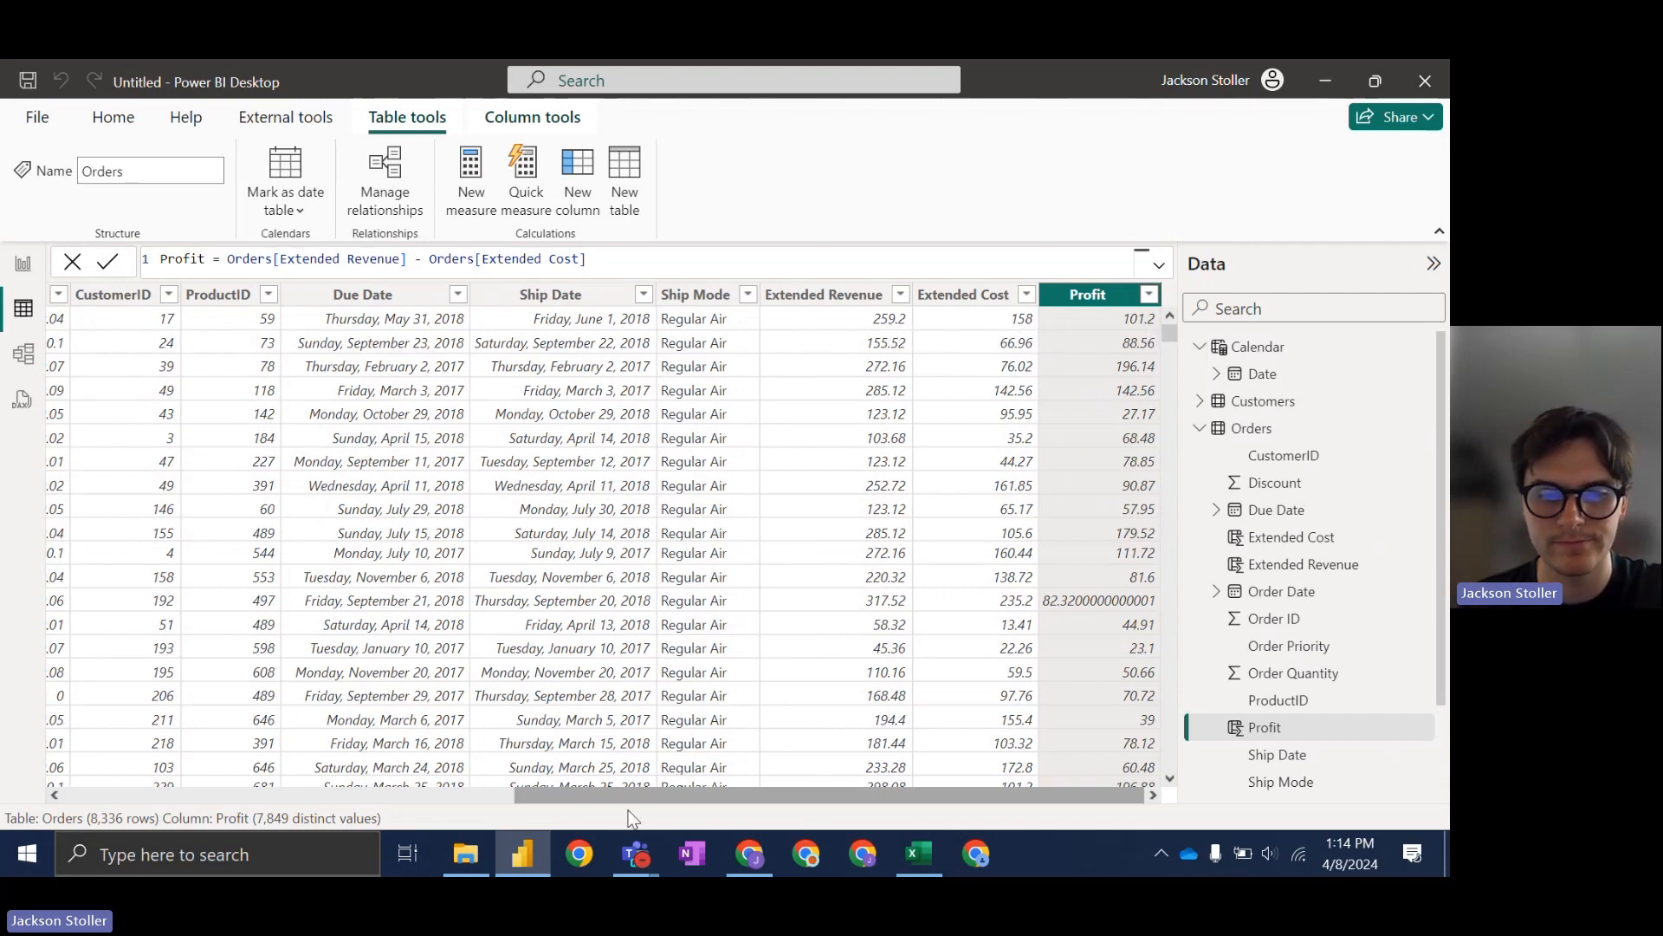
pyautogui.click(762, 851)
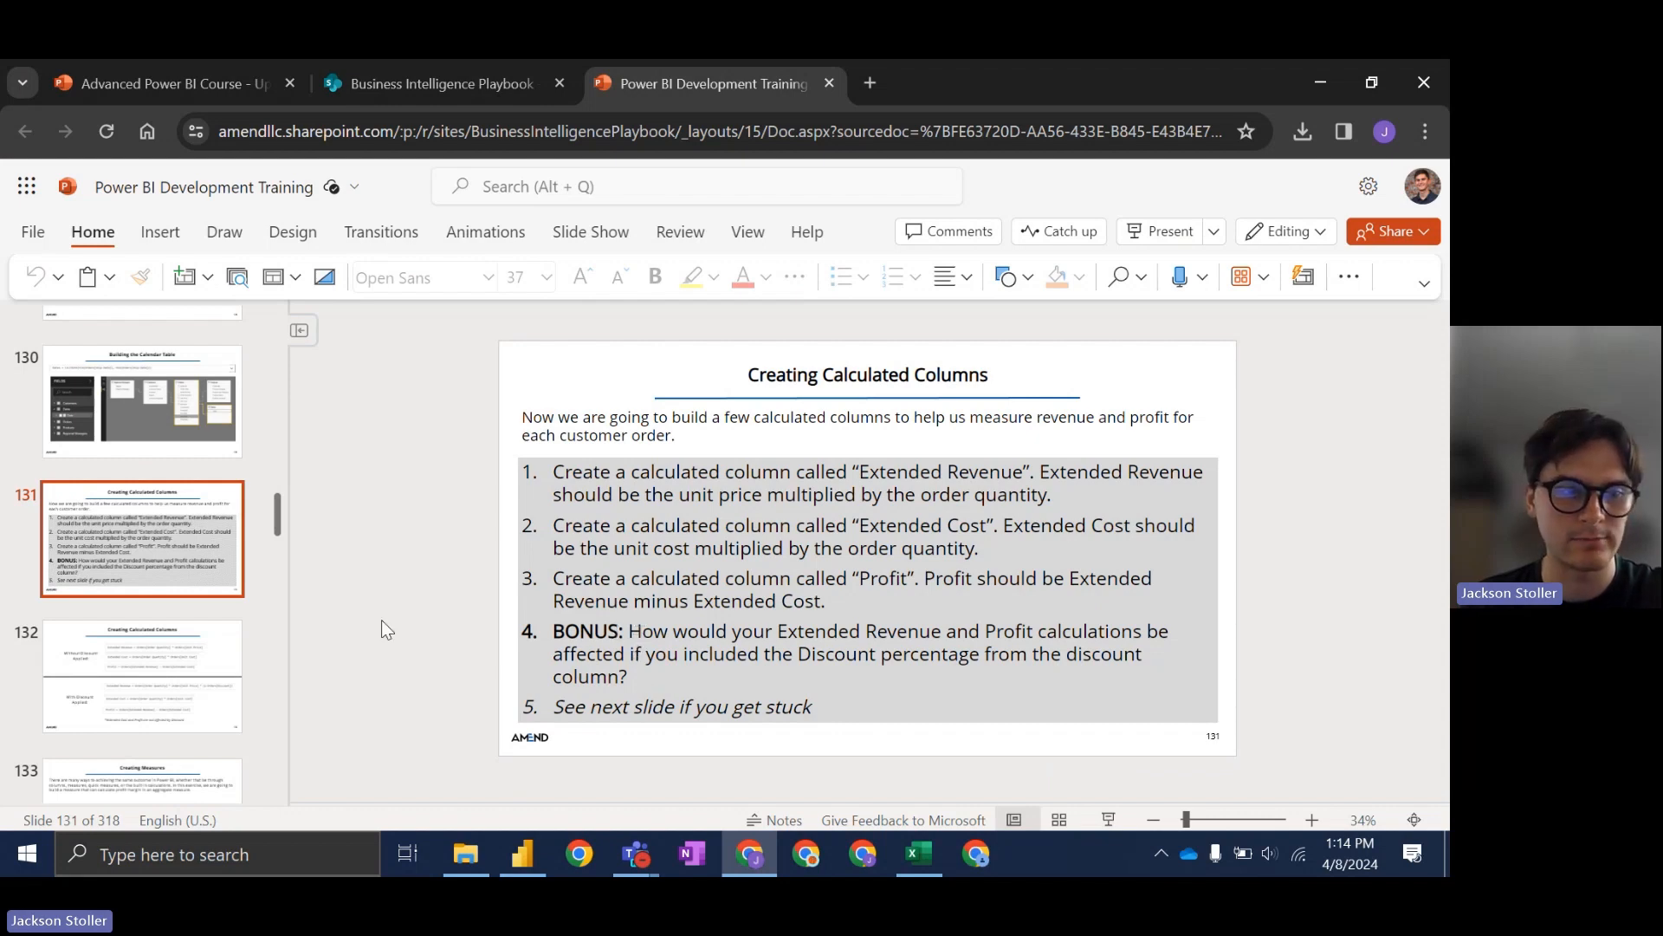
pyautogui.click(179, 656)
pyautogui.click(171, 588)
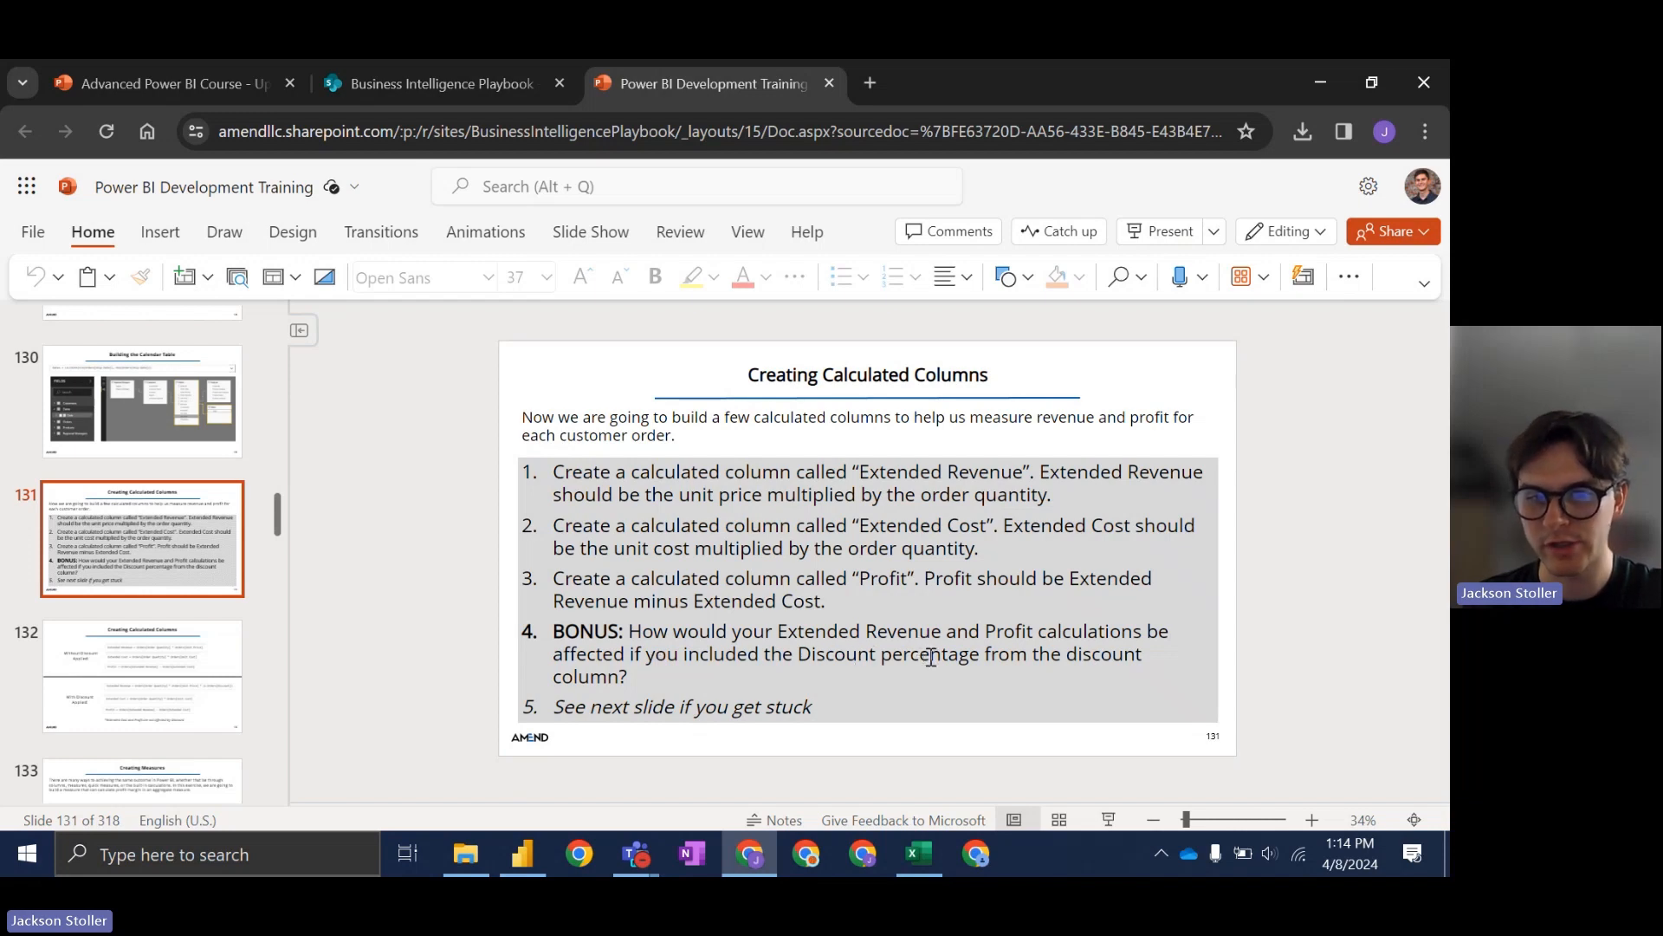
pyautogui.click(757, 855)
pyautogui.moveTo(797, 799); pyautogui.dragTo(564, 821)
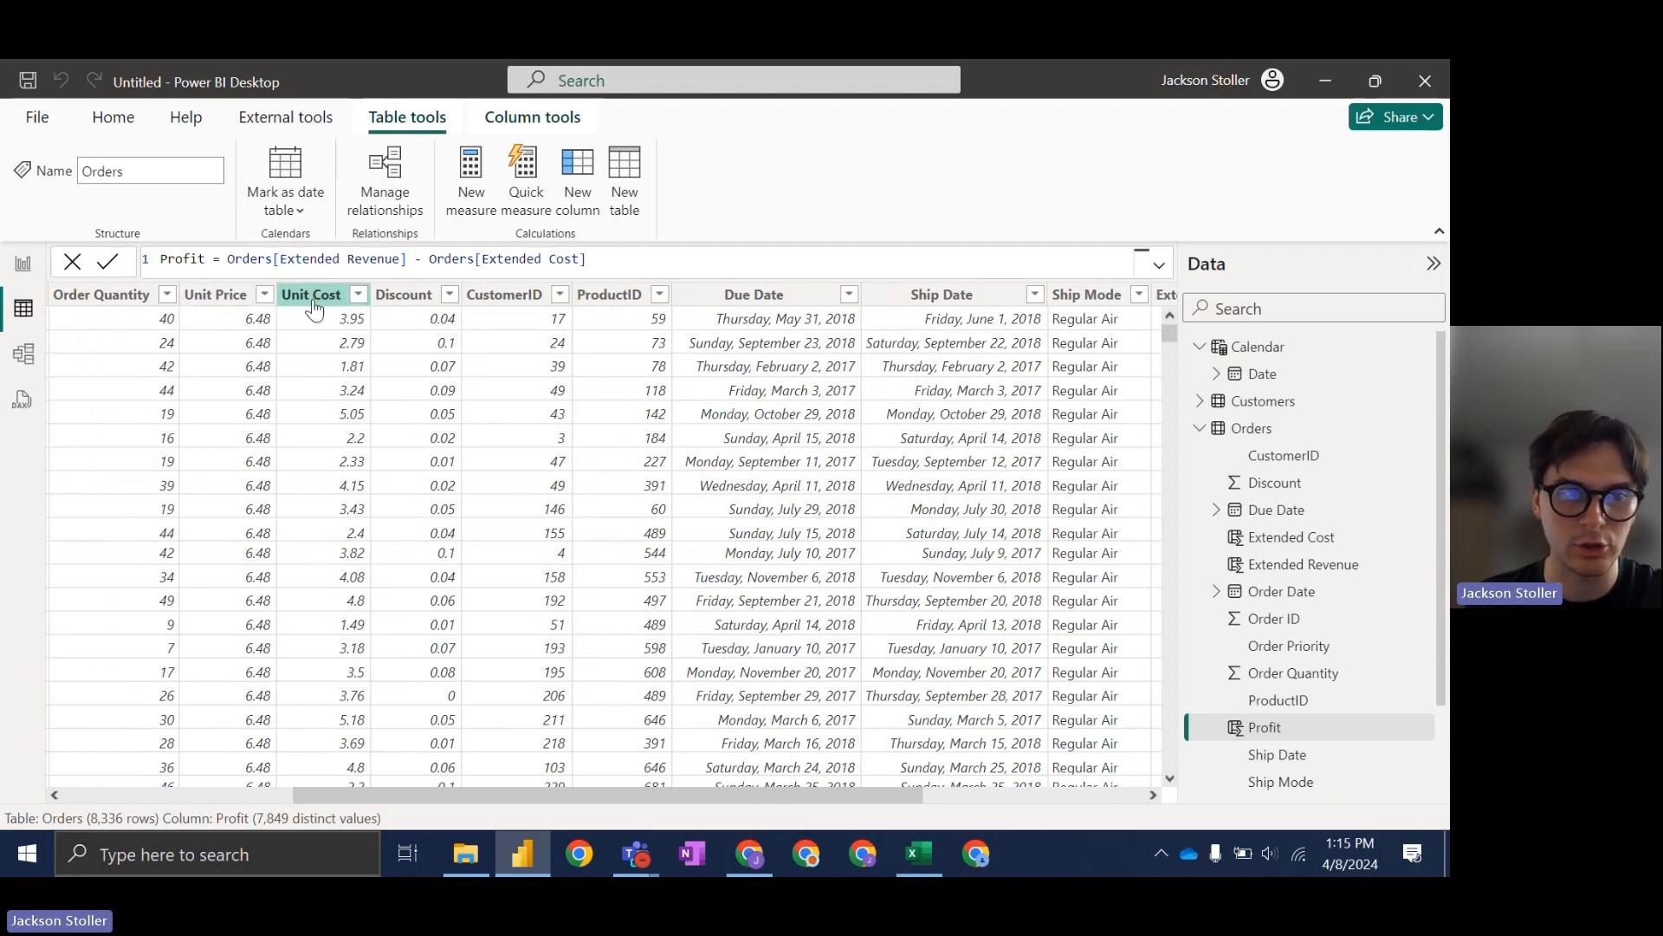
pyautogui.moveTo(606, 799); pyautogui.dragTo(814, 804)
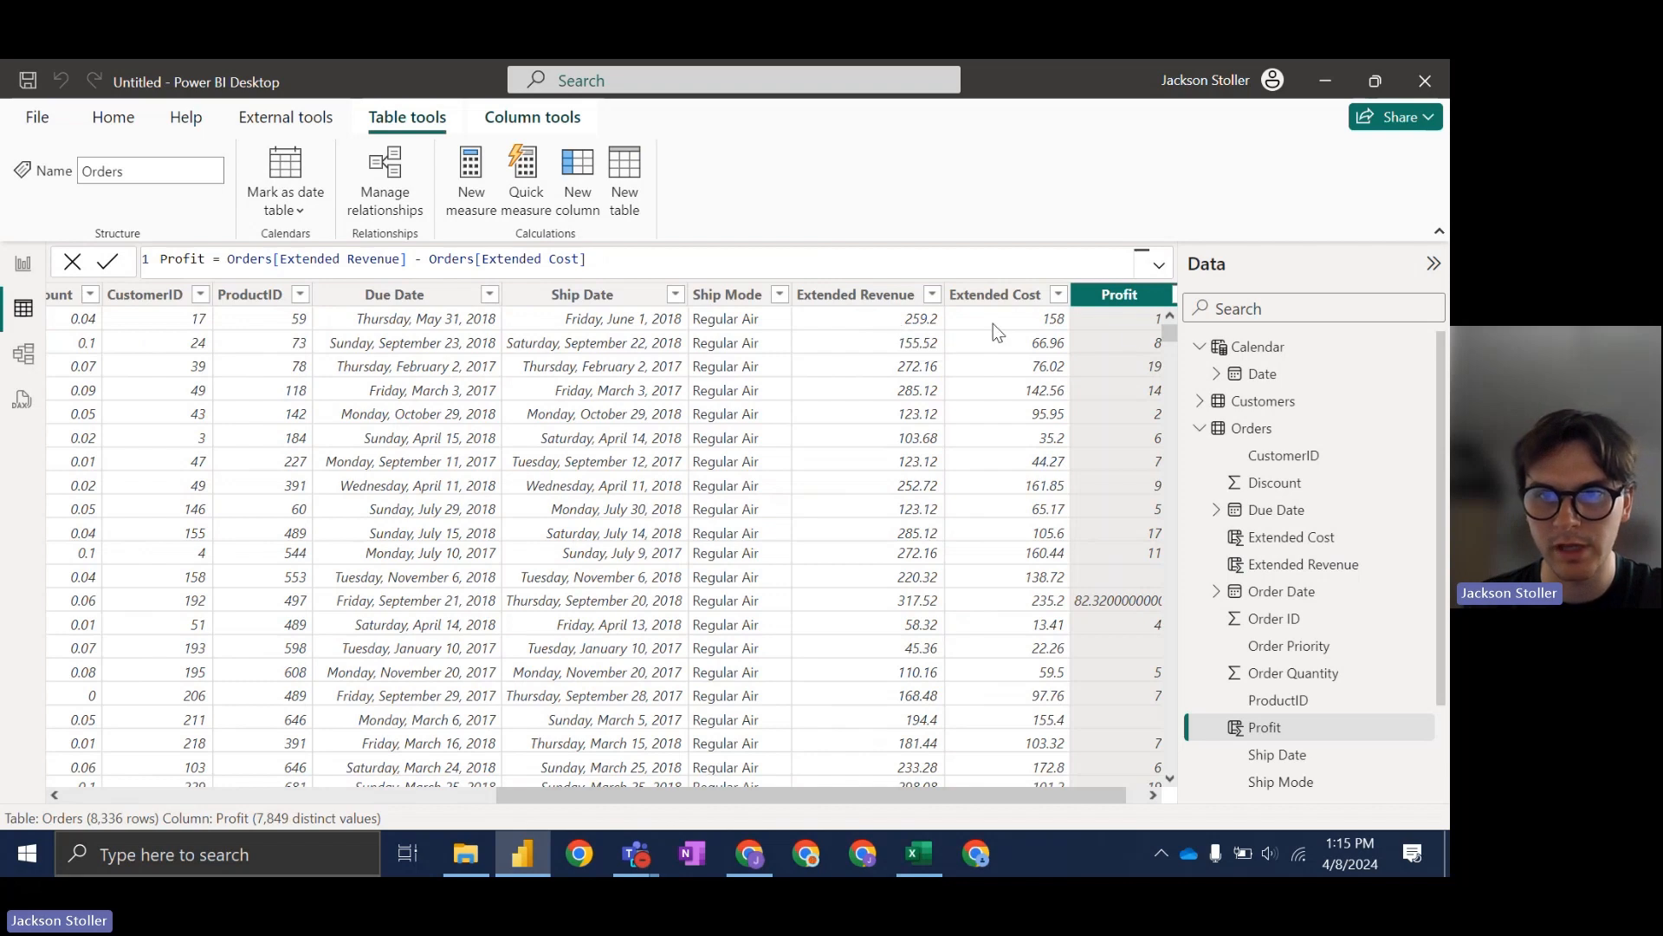
pyautogui.moveTo(1050, 795); pyautogui.dragTo(1068, 795)
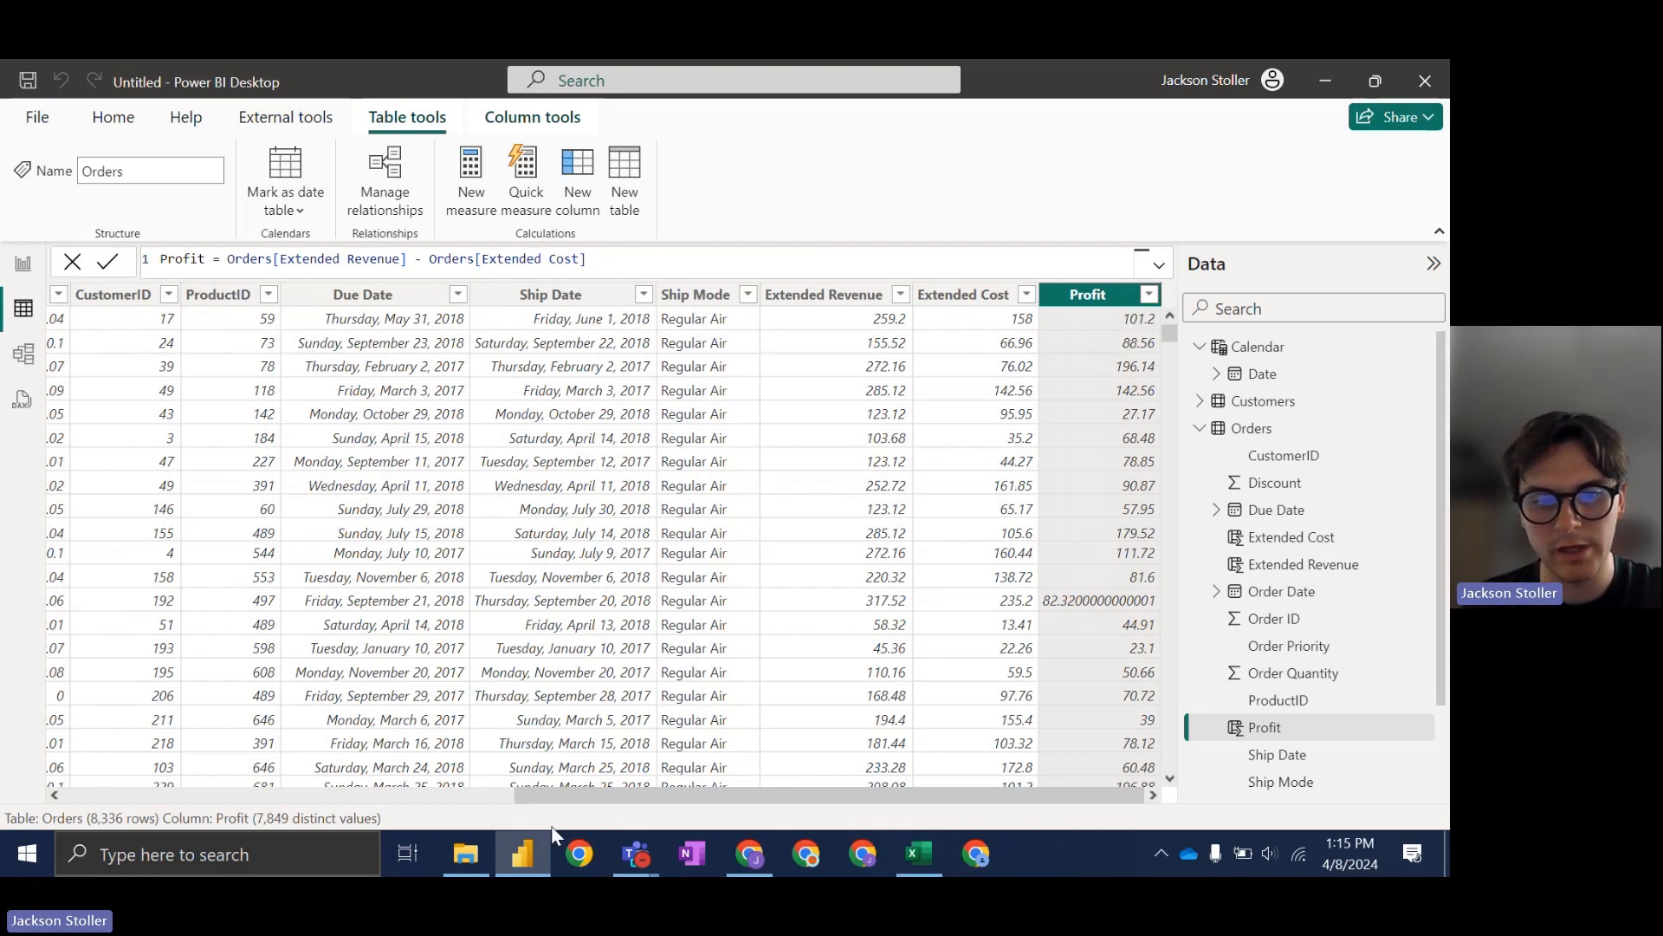
# Step: Check the column formulas against slide 132's answers, then move on to slide 133, Creating Measures
pyautogui.click(749, 853)
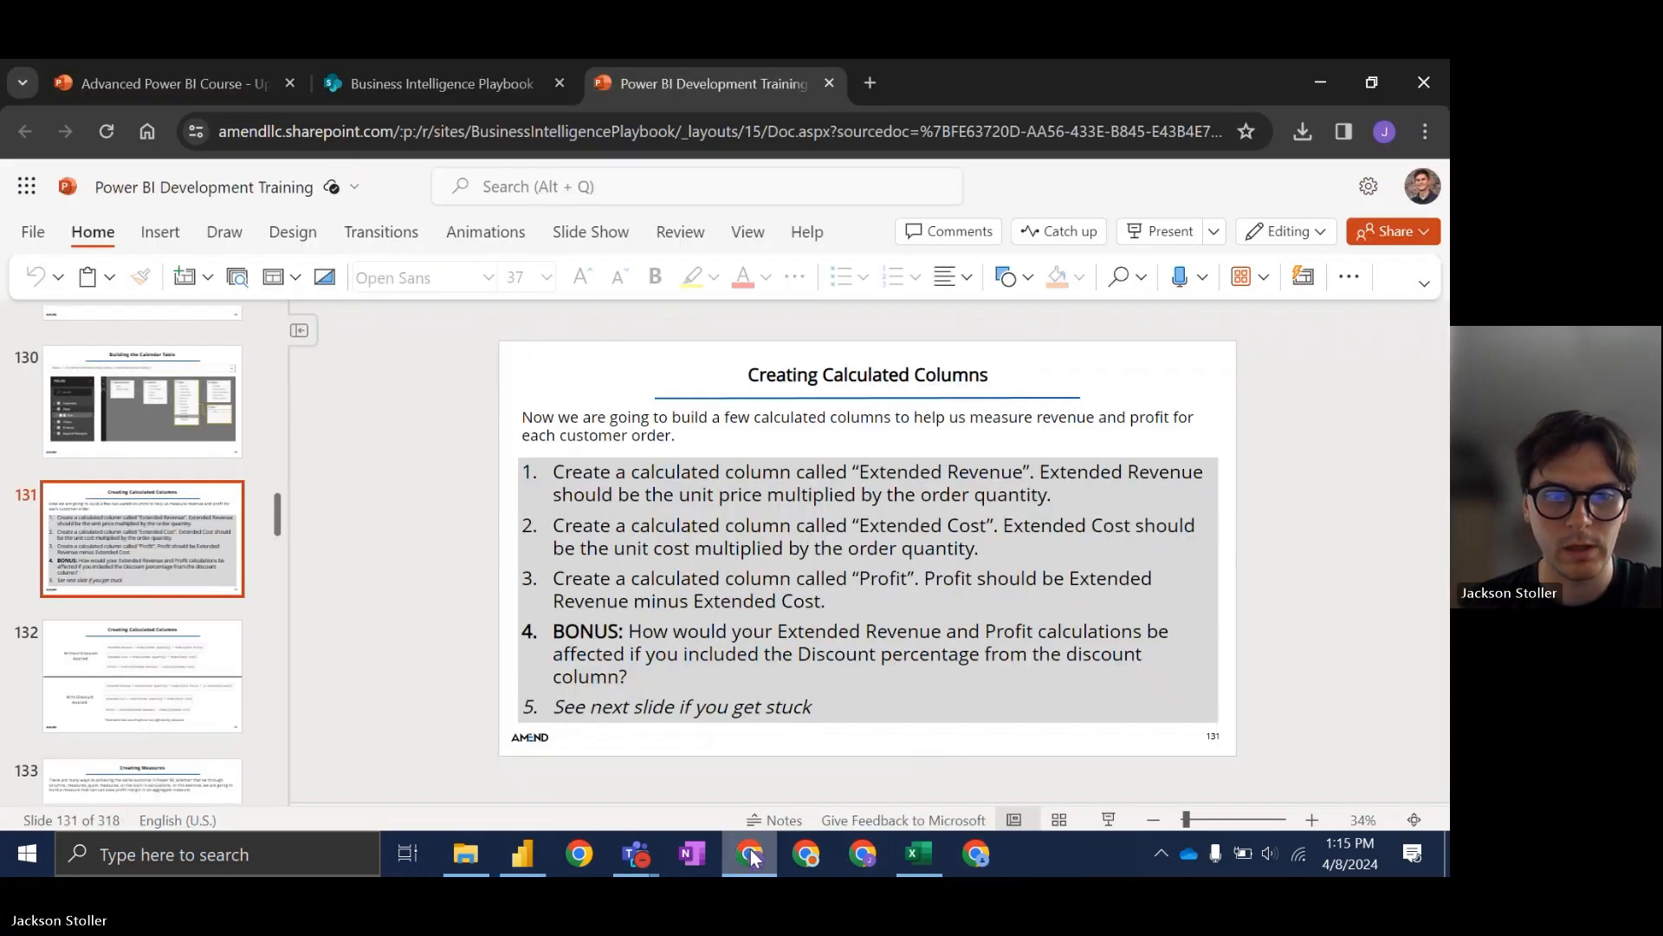
pyautogui.click(142, 680)
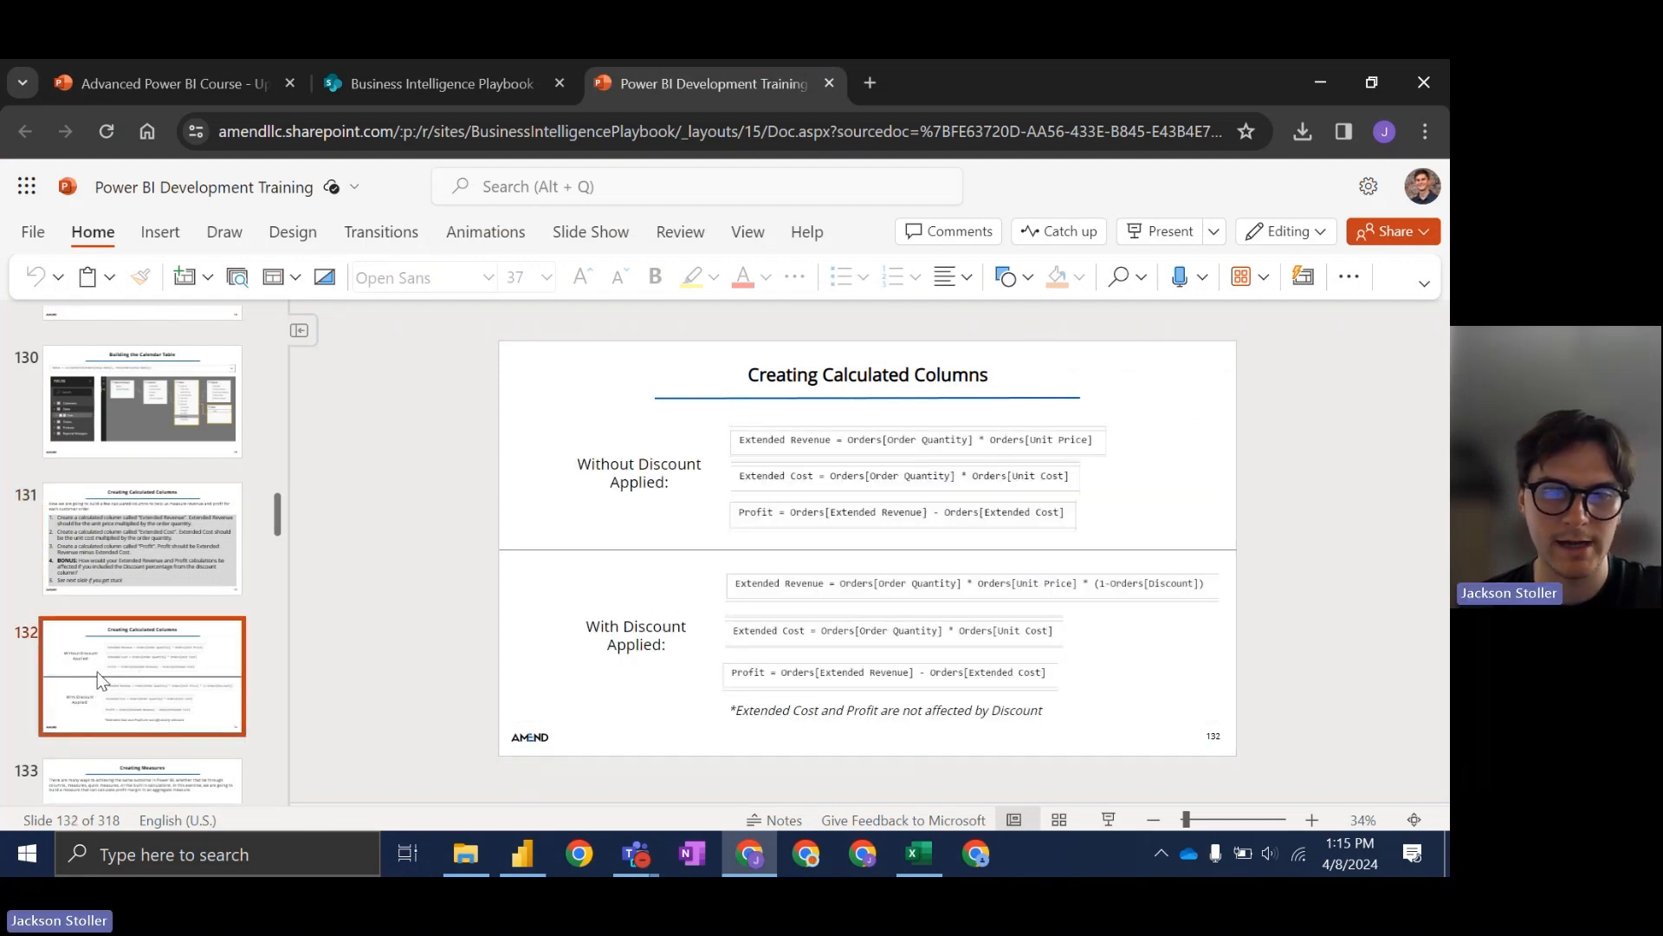
pyautogui.scroll(-1, 97, 672)
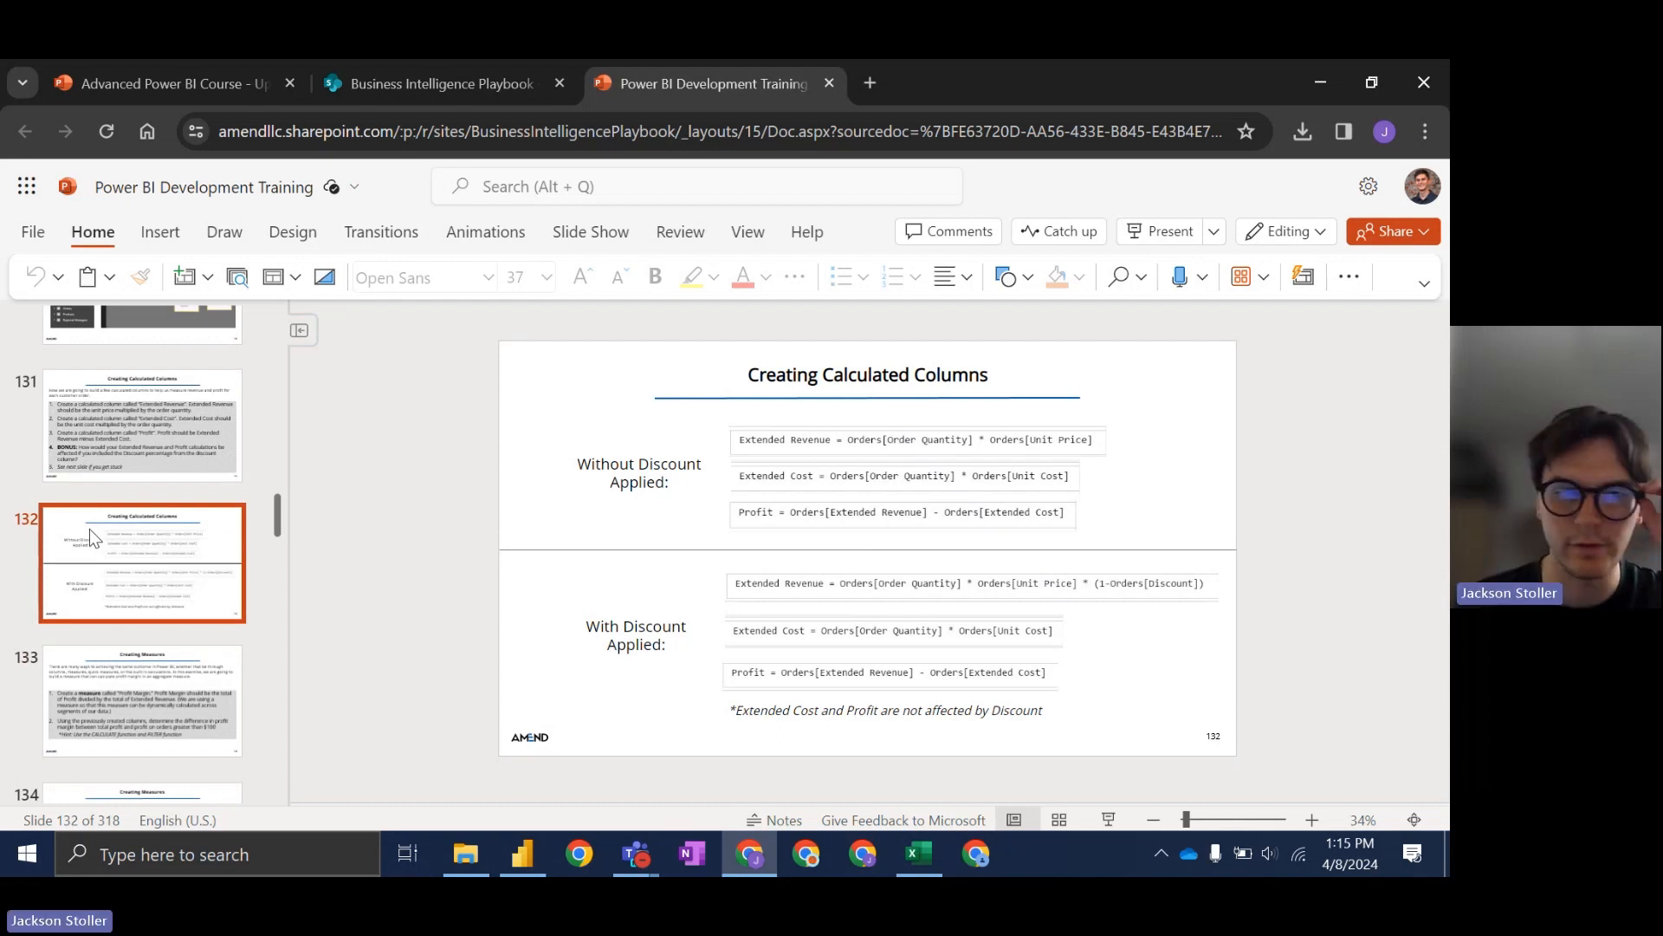
pyautogui.scroll(-1, 92, 523)
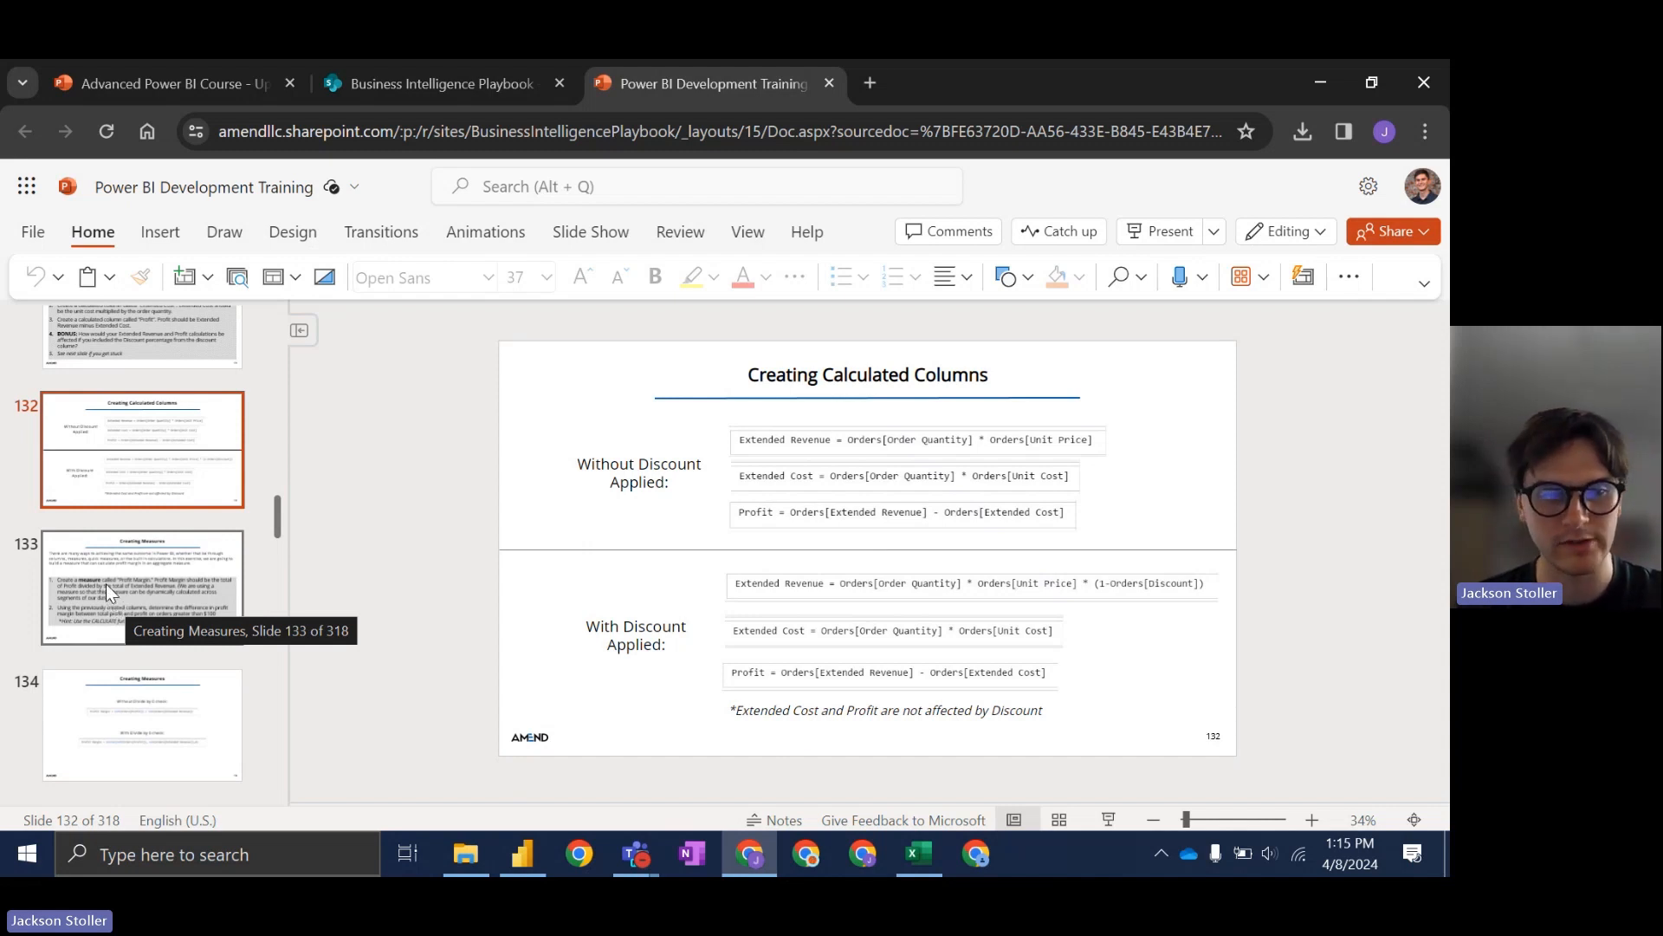
pyautogui.click(106, 584)
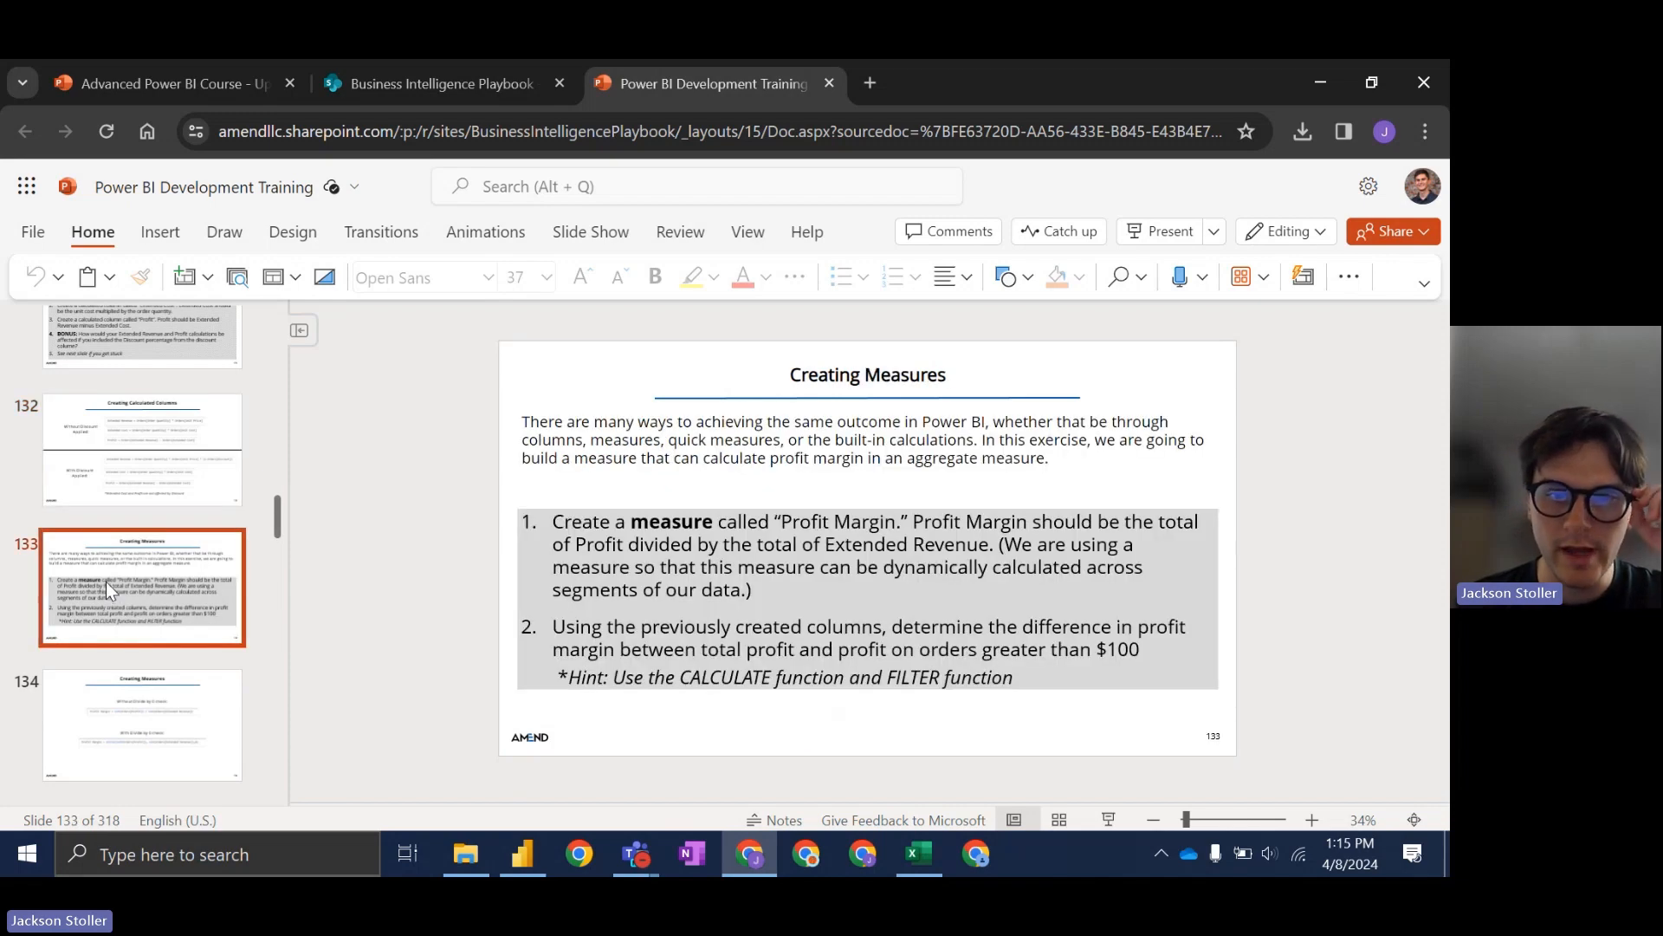
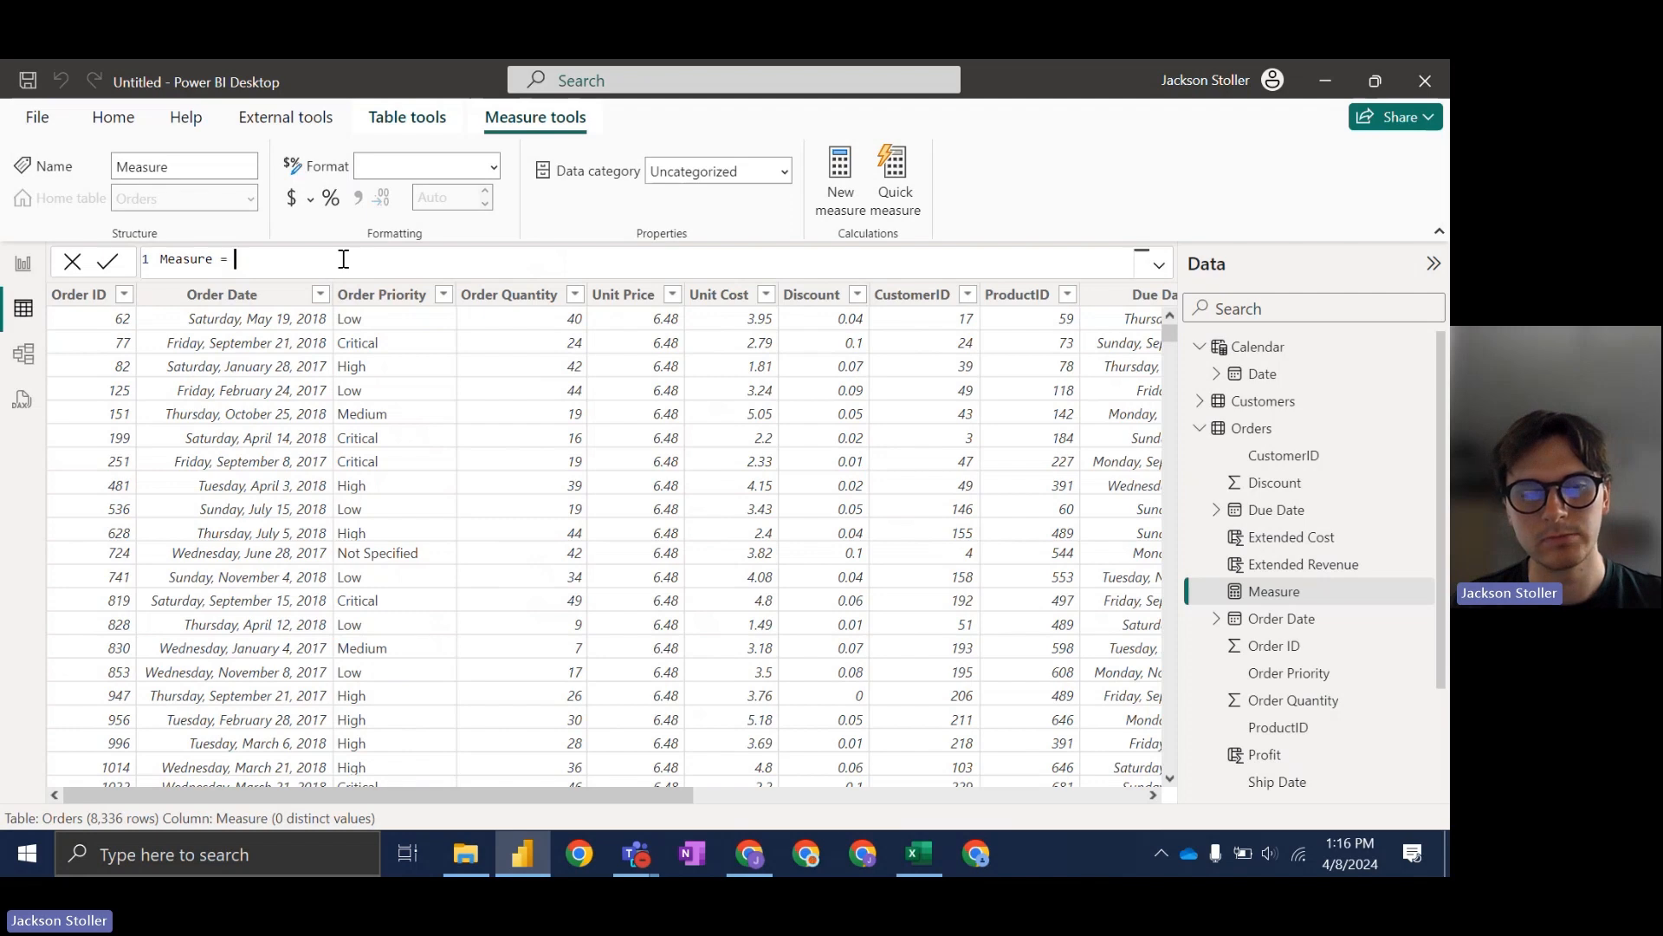
# Step: Write the measure formula SUM(Orders[Profit]) / SUM(Orders[Extended Revenue]), checking the slides along the way
pyautogui.write('sum')
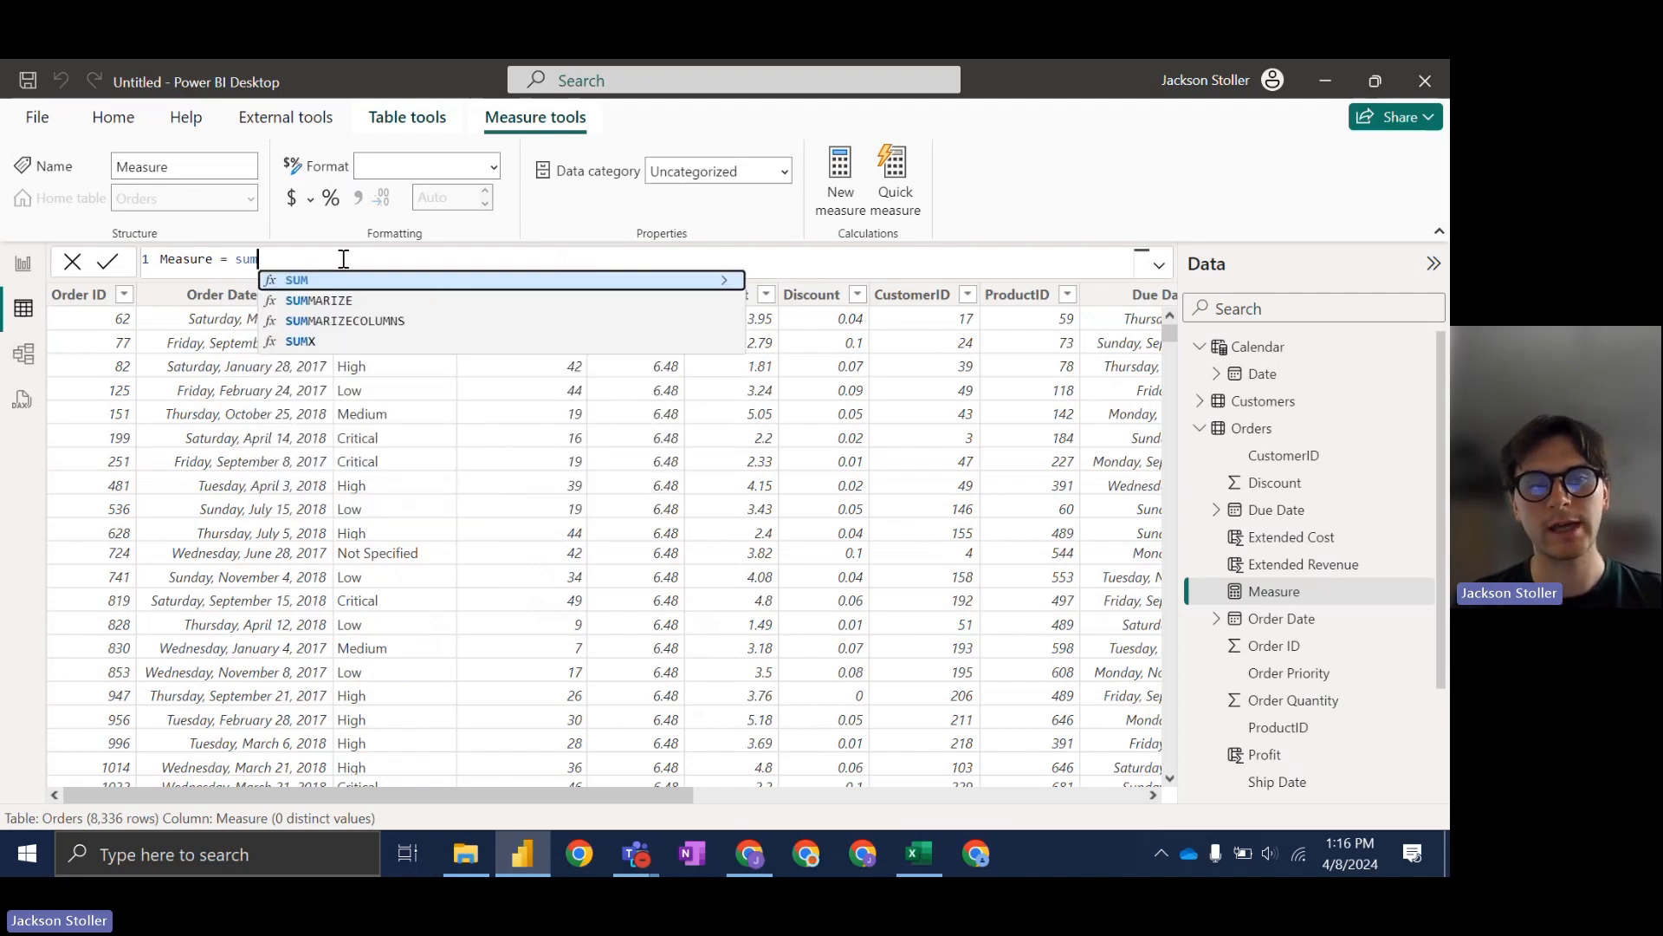
pyautogui.write('(')
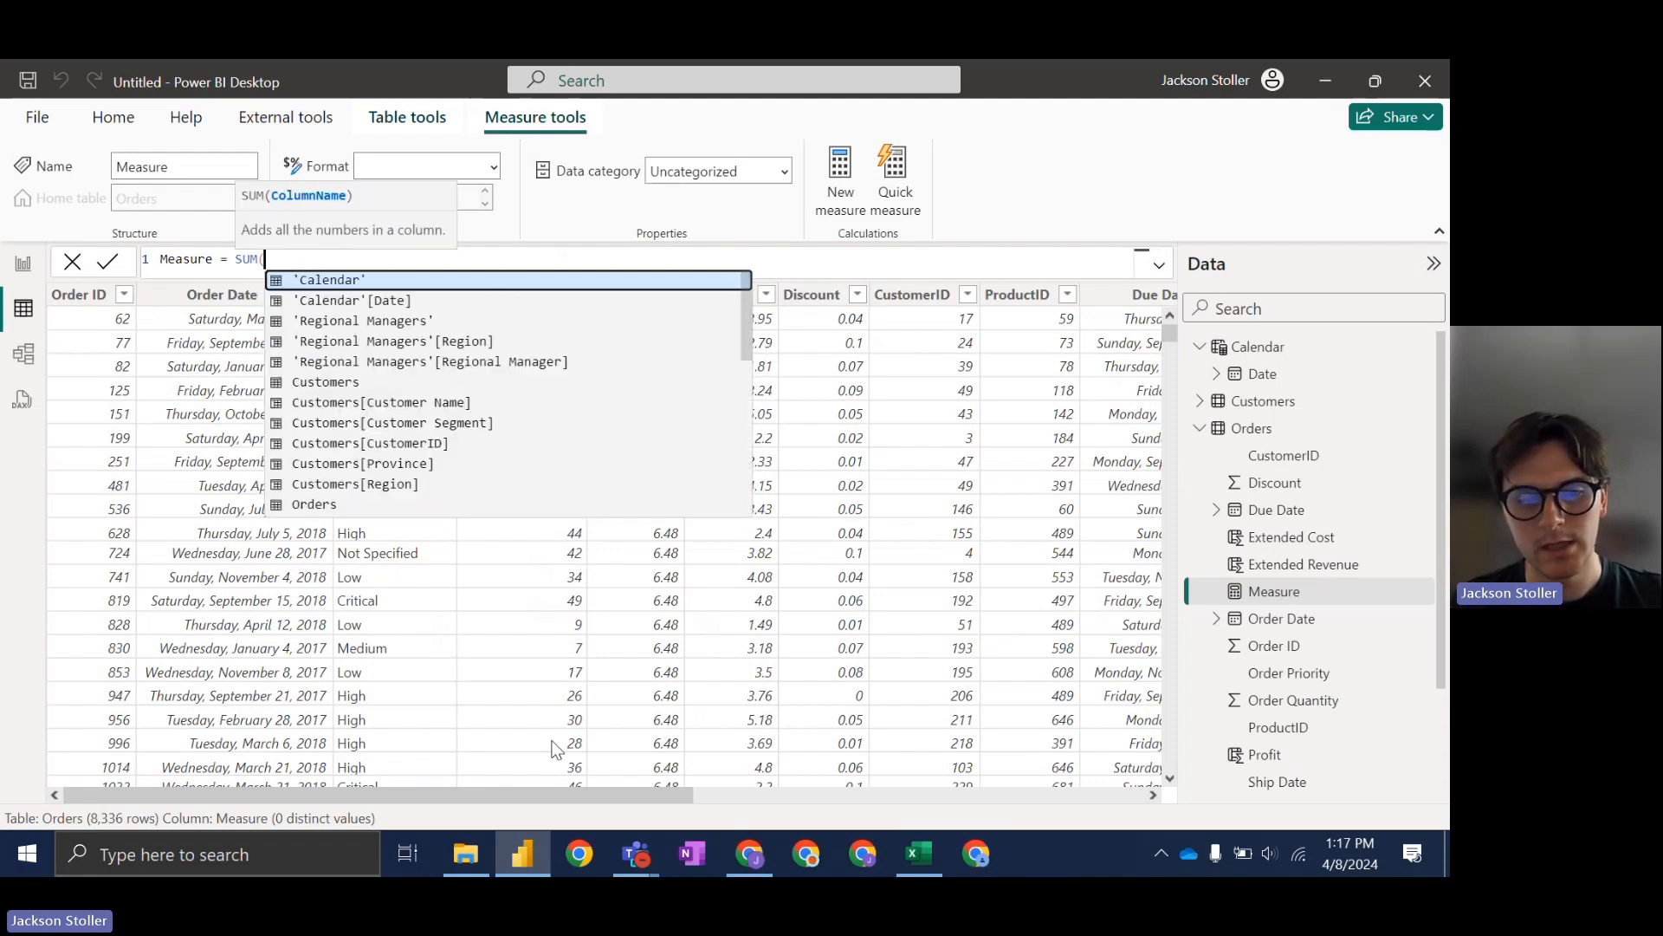
pyautogui.click(750, 866)
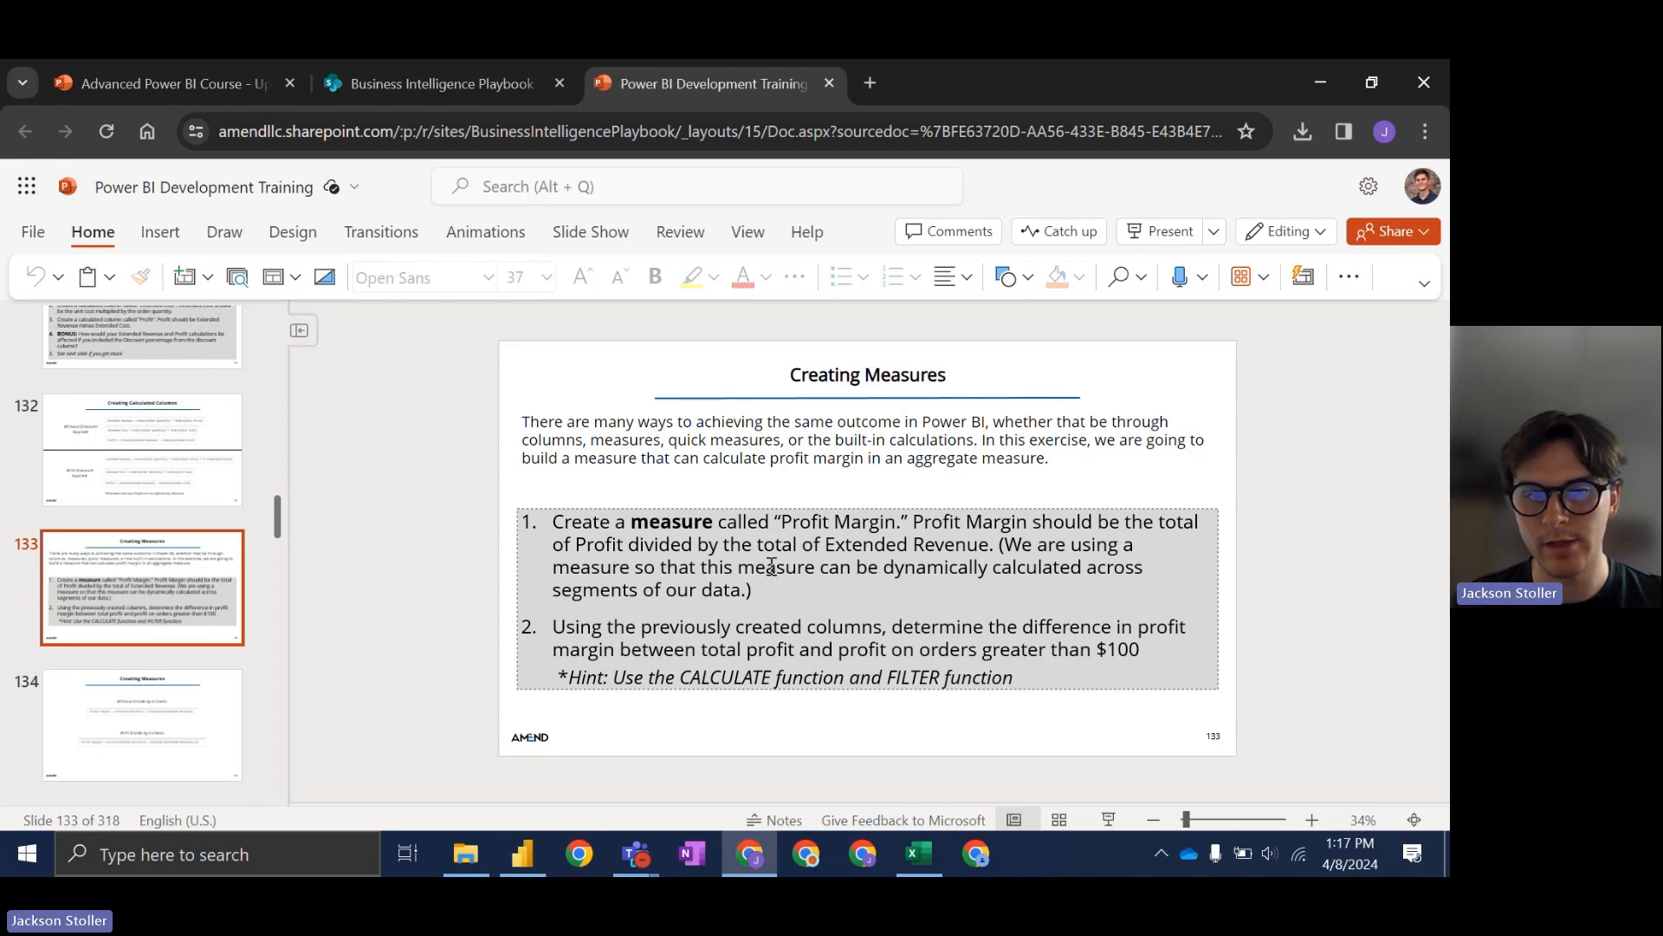
pyautogui.click(761, 856)
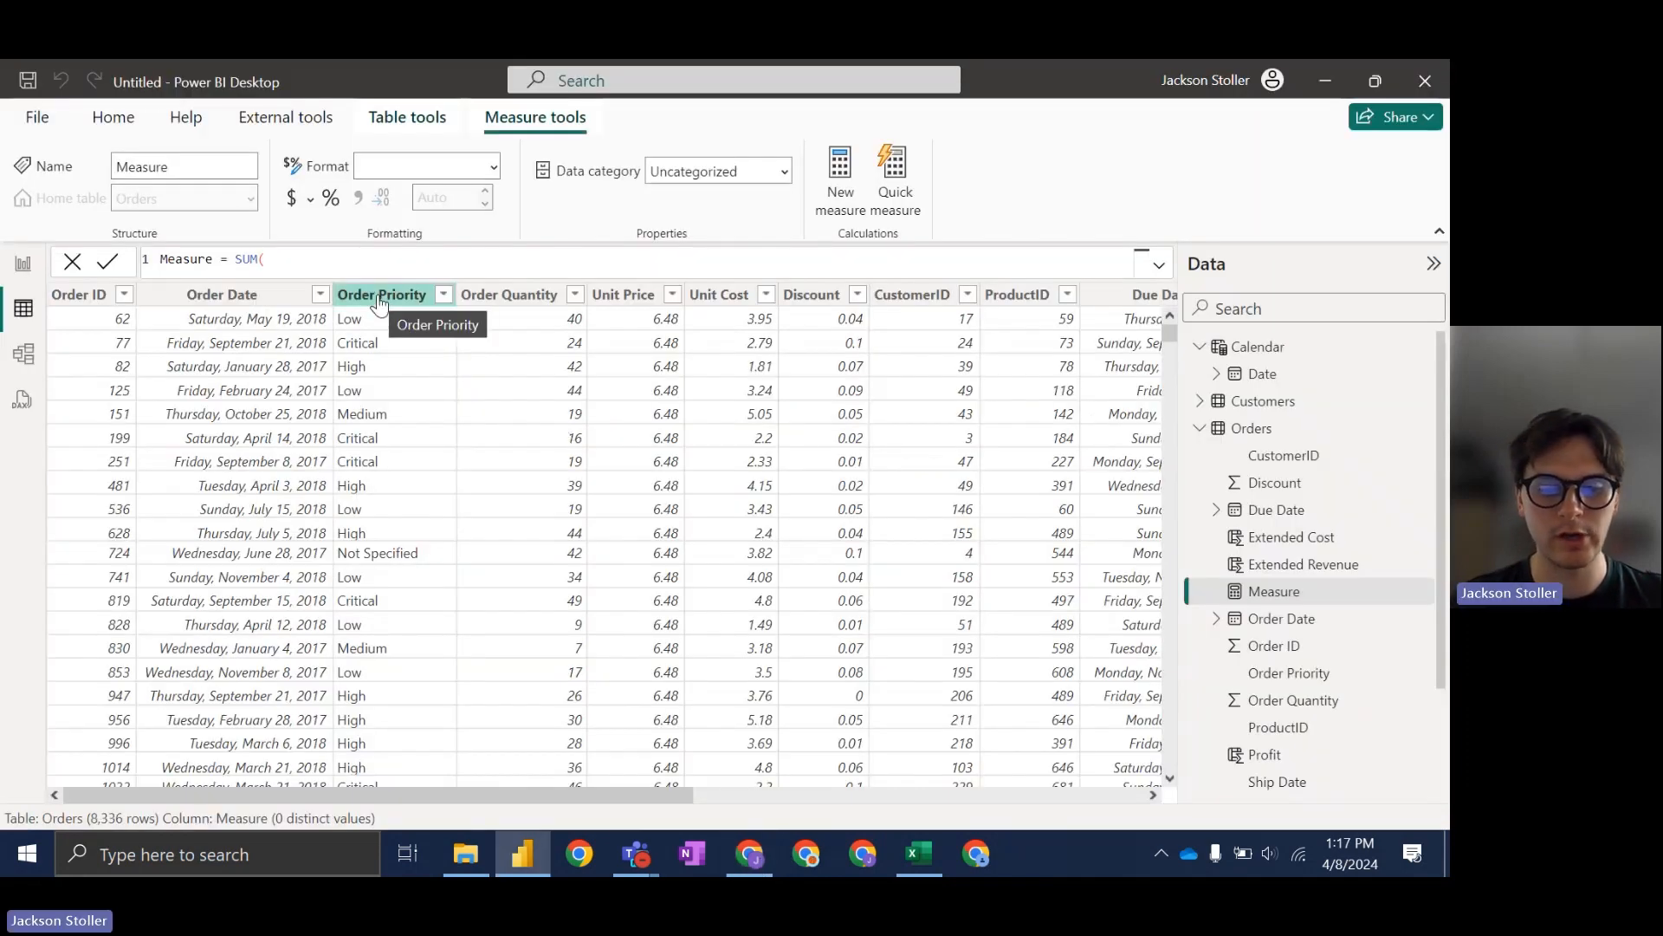
pyautogui.write('prof')
pyautogui.press('Tab')
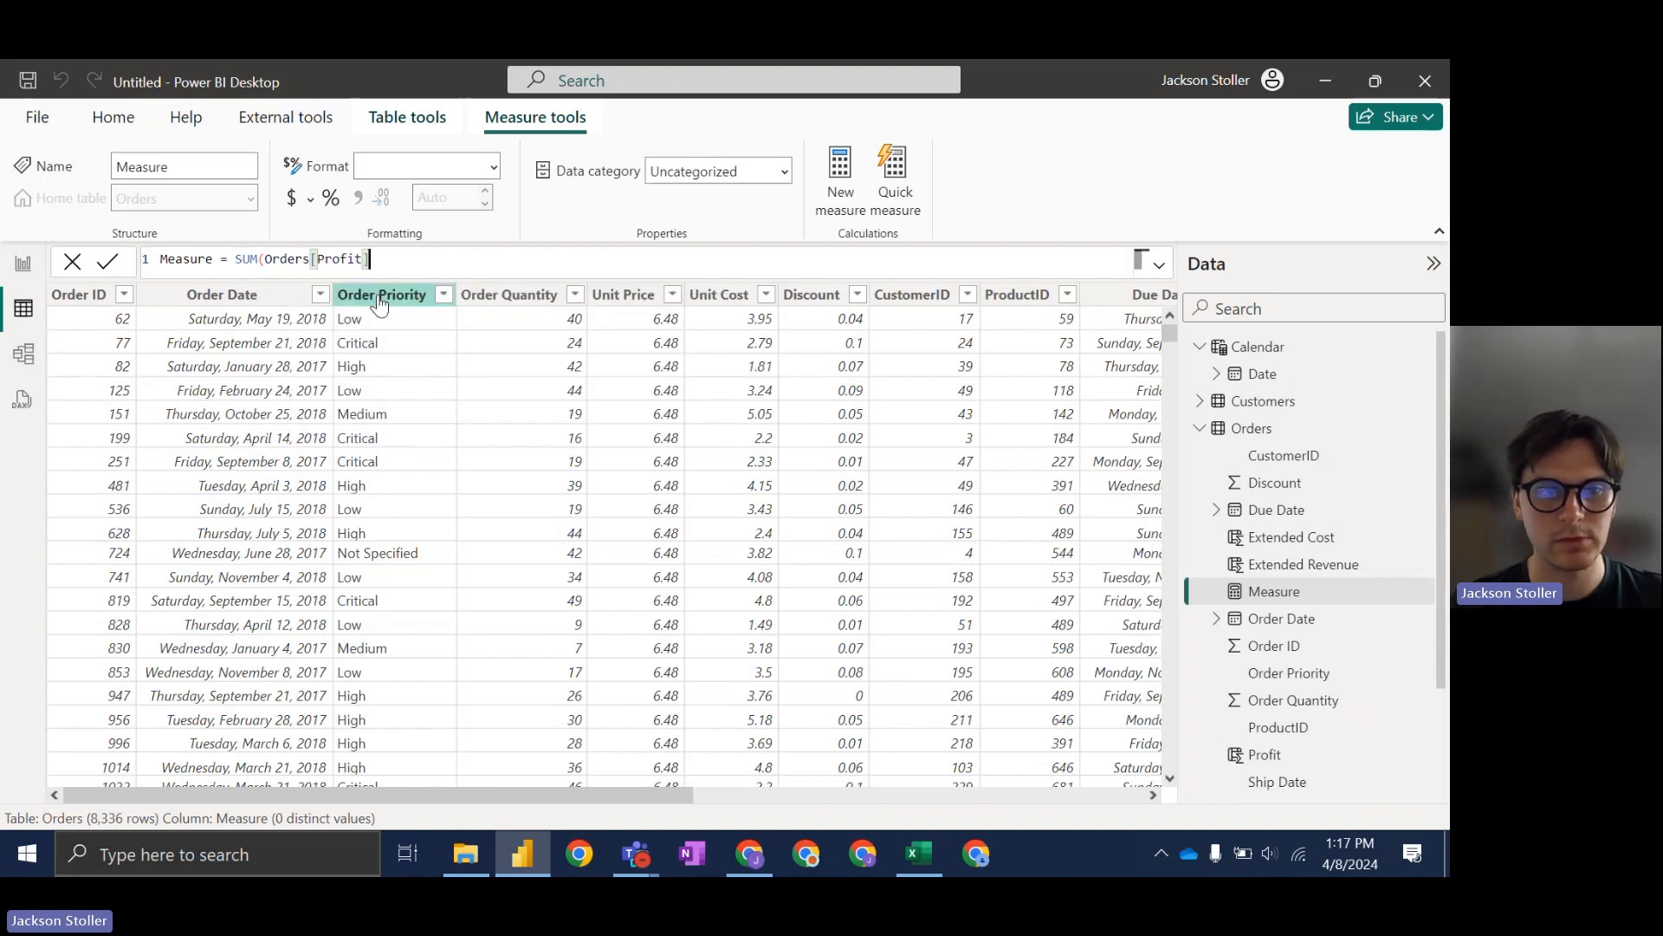
pyautogui.write(') ')
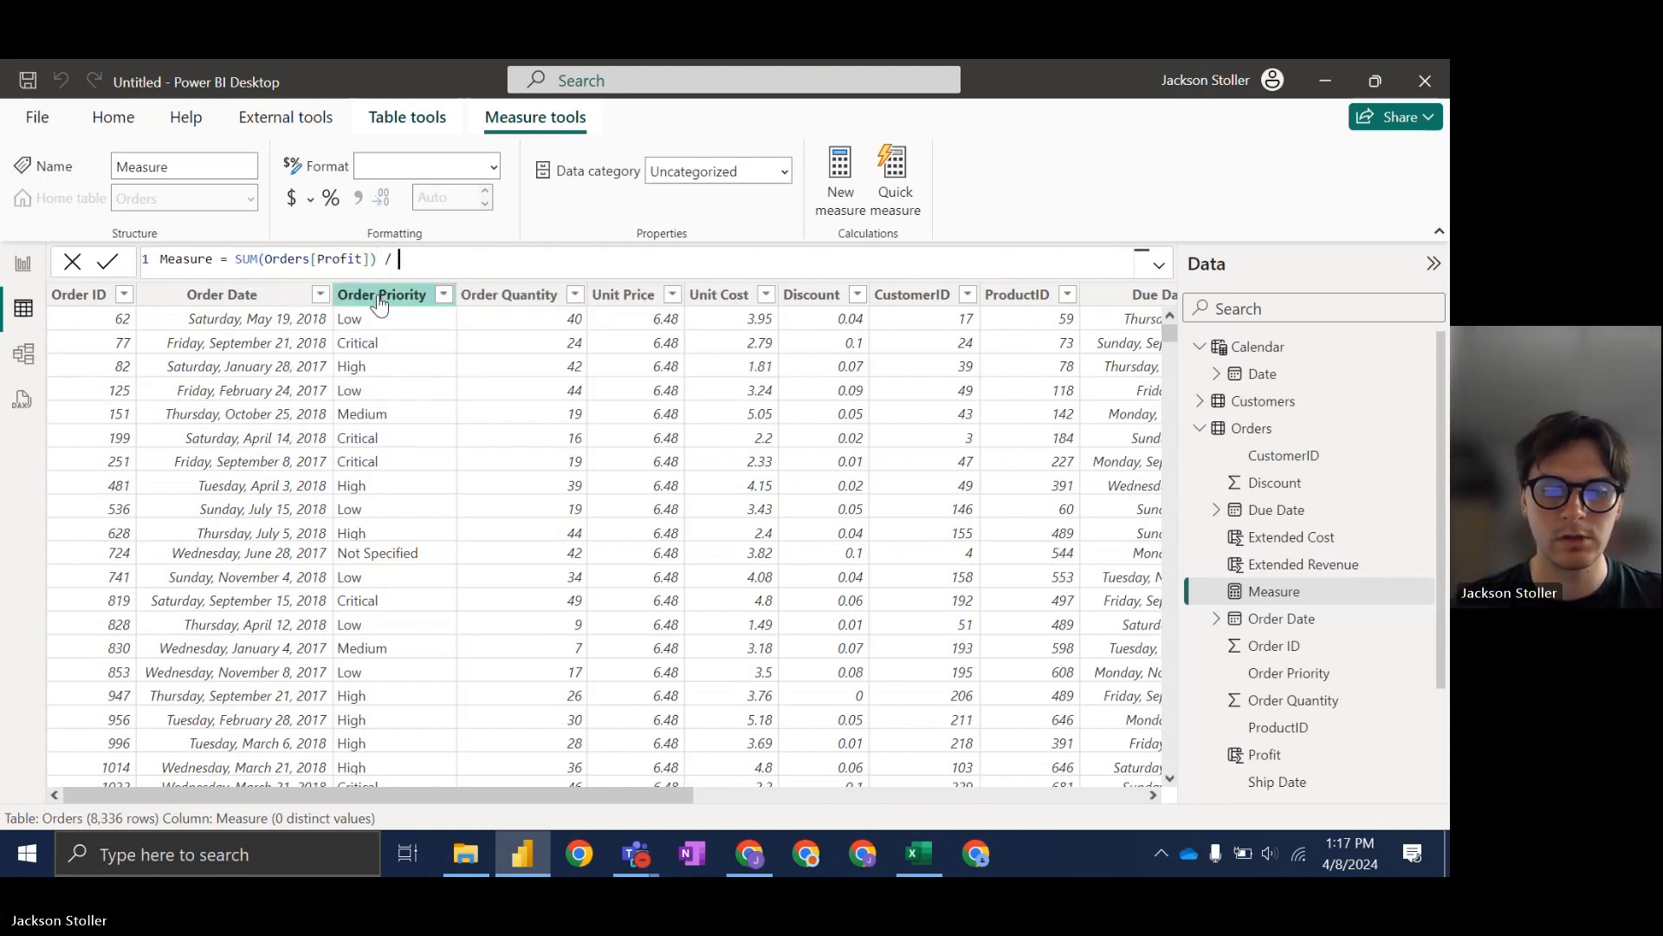
pyautogui.write('/ SUM(')
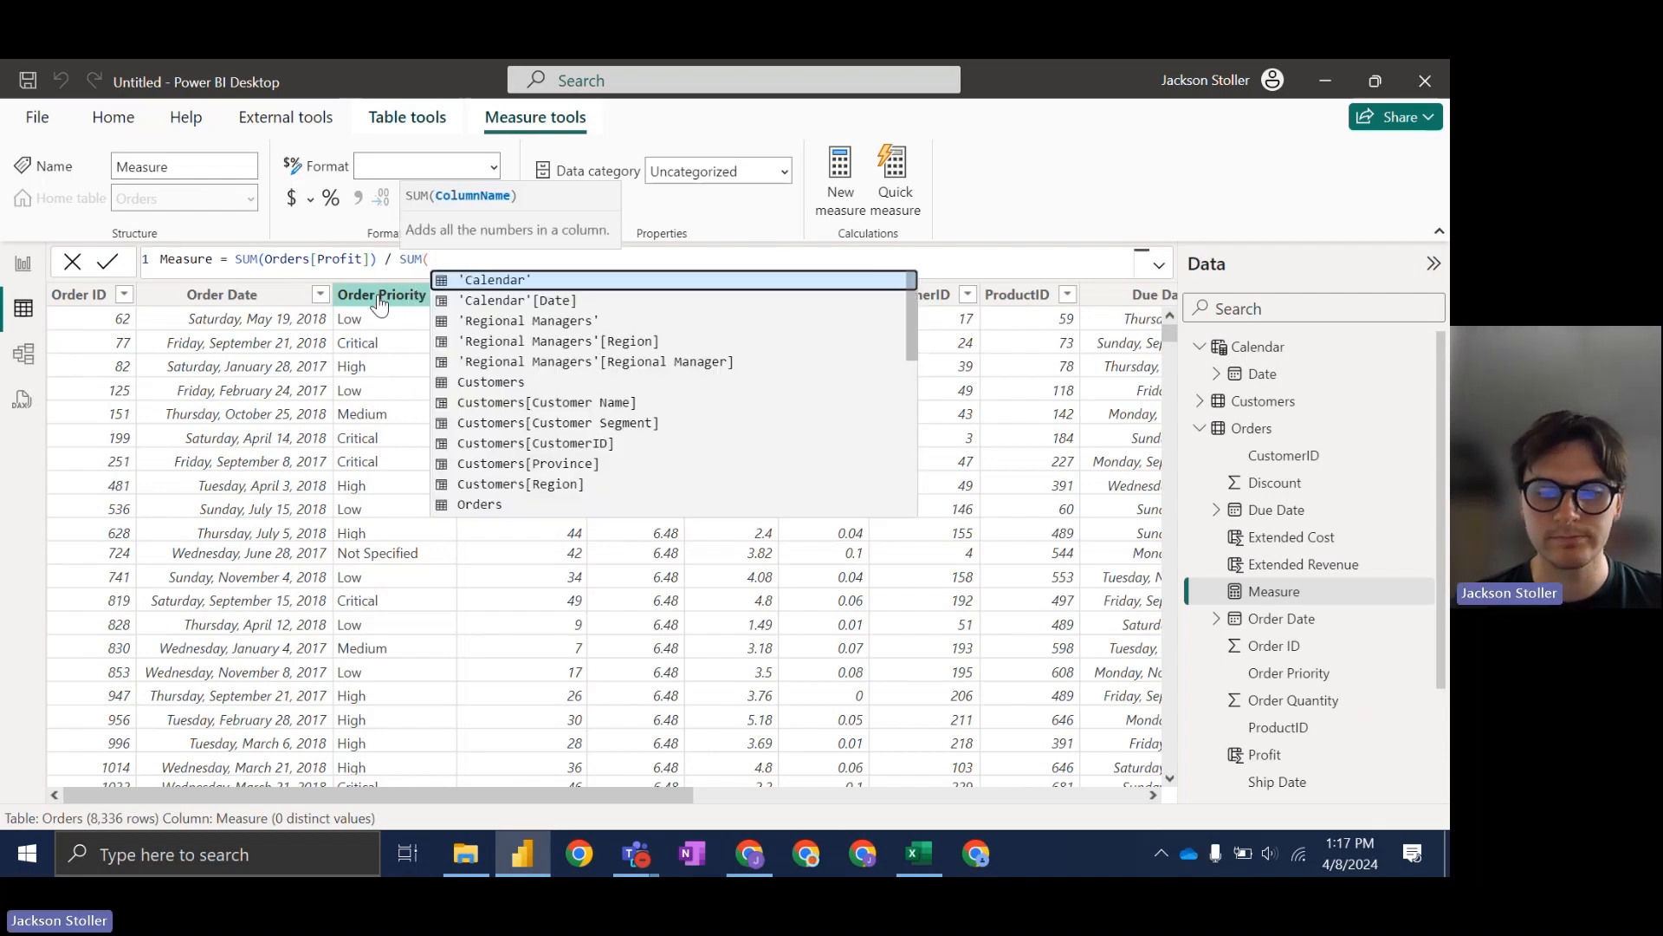
pyautogui.click(752, 855)
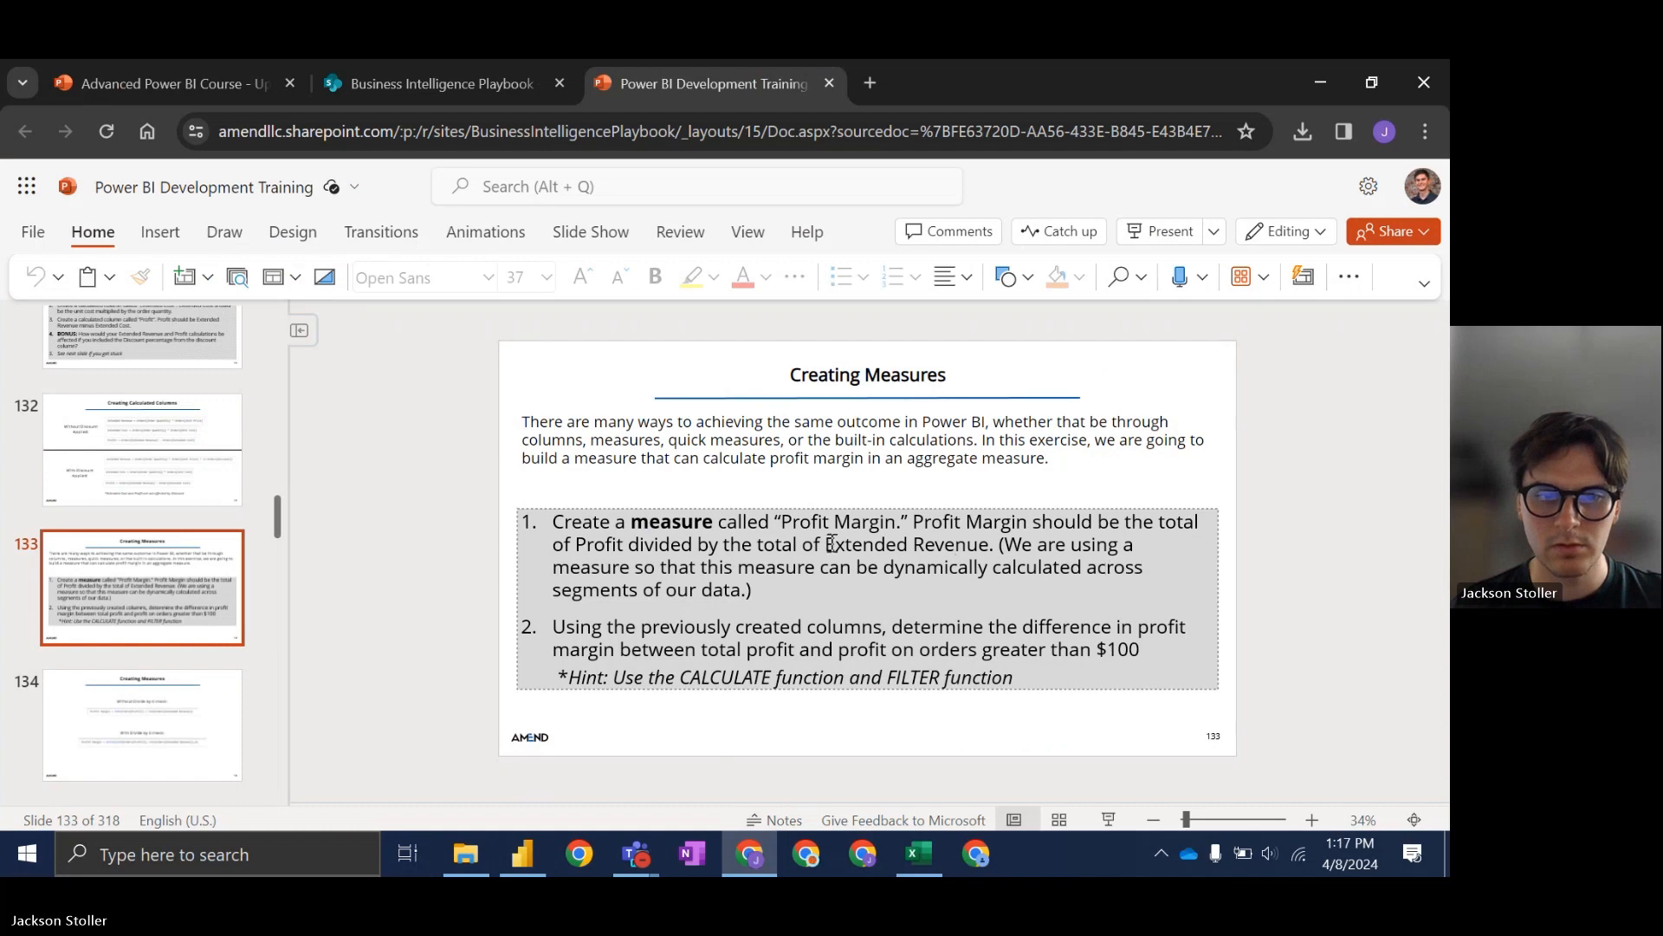
pyautogui.click(751, 855)
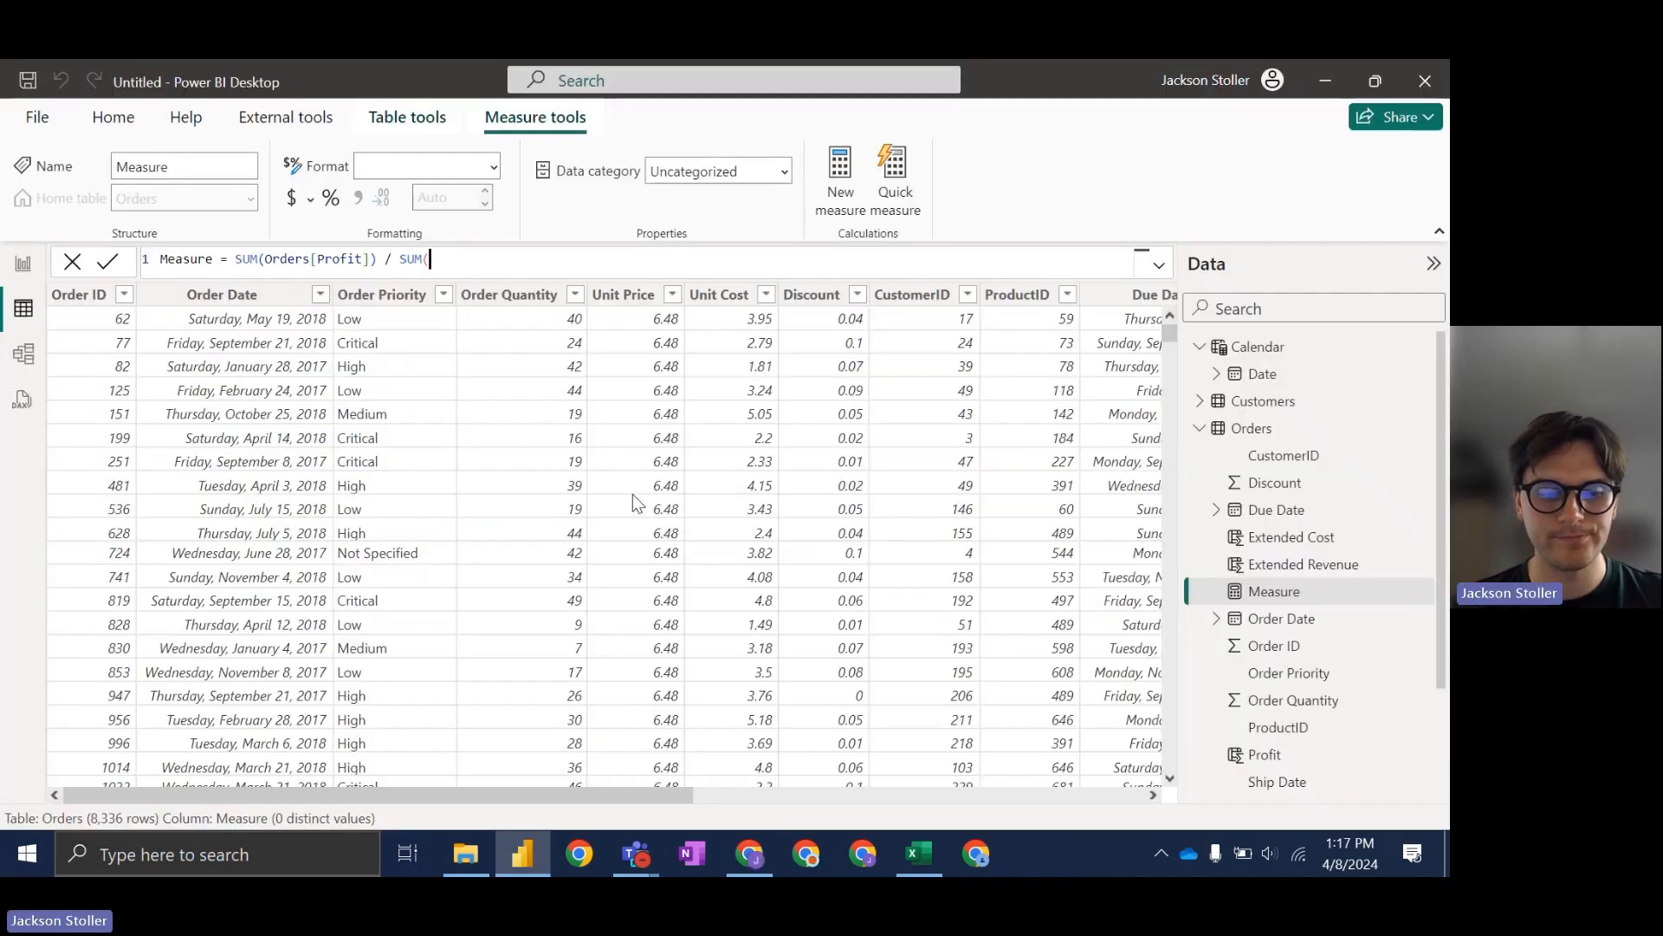
pyautogui.write('exten')
pyautogui.press('Down')
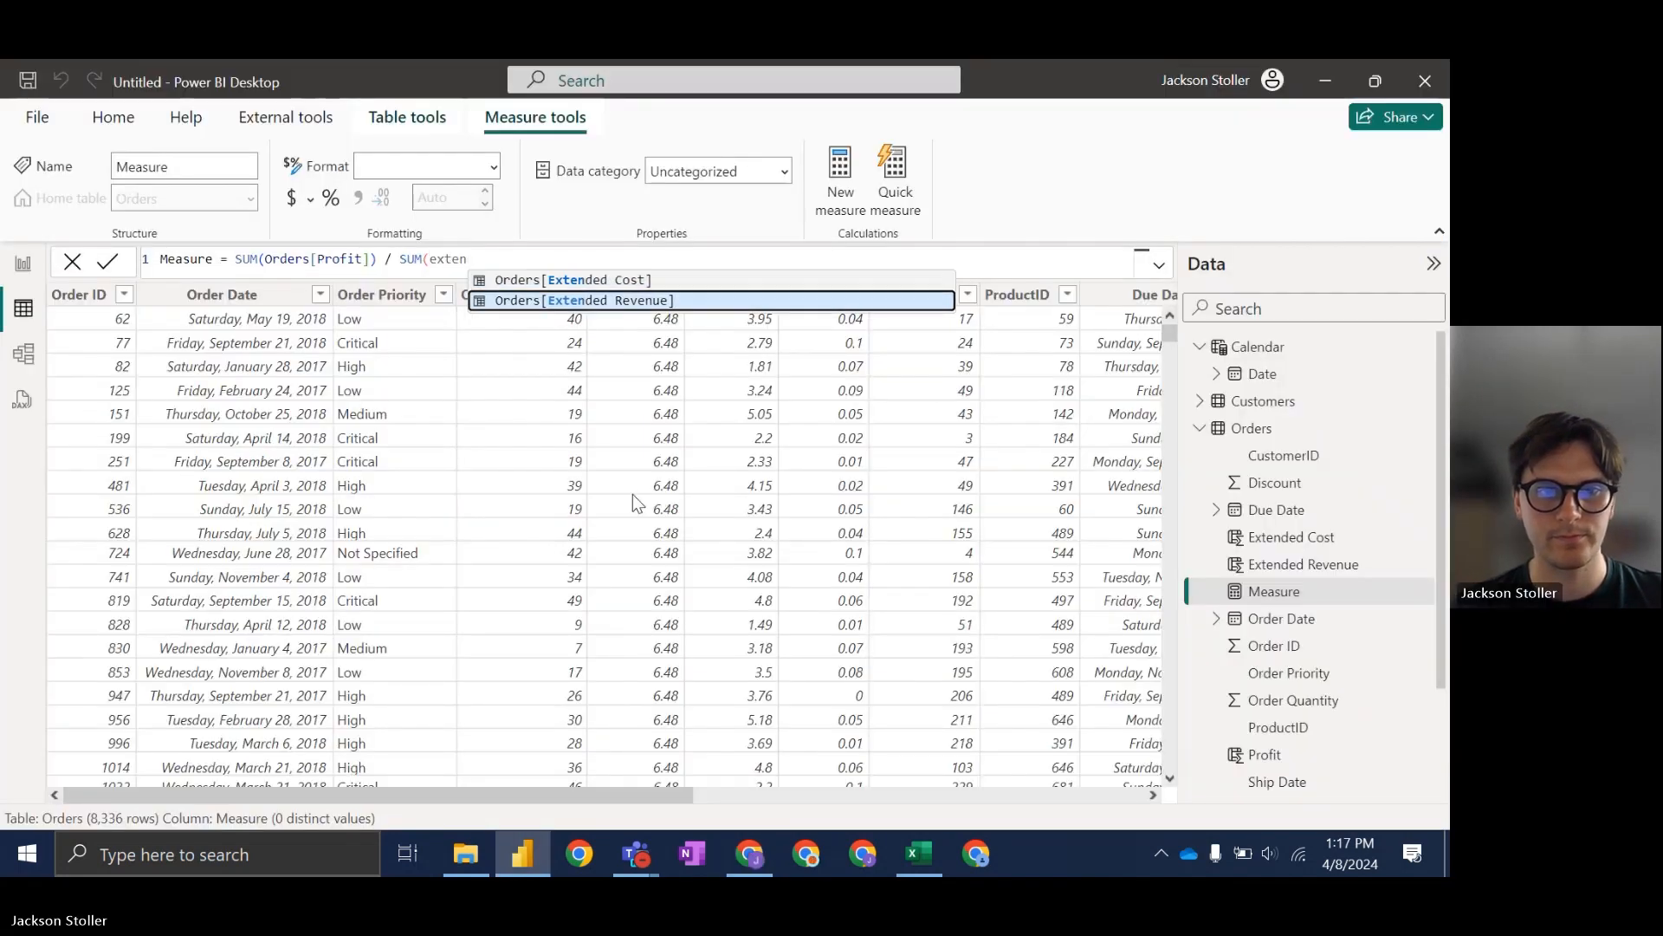
pyautogui.press('Tab')
pyautogui.write(')')
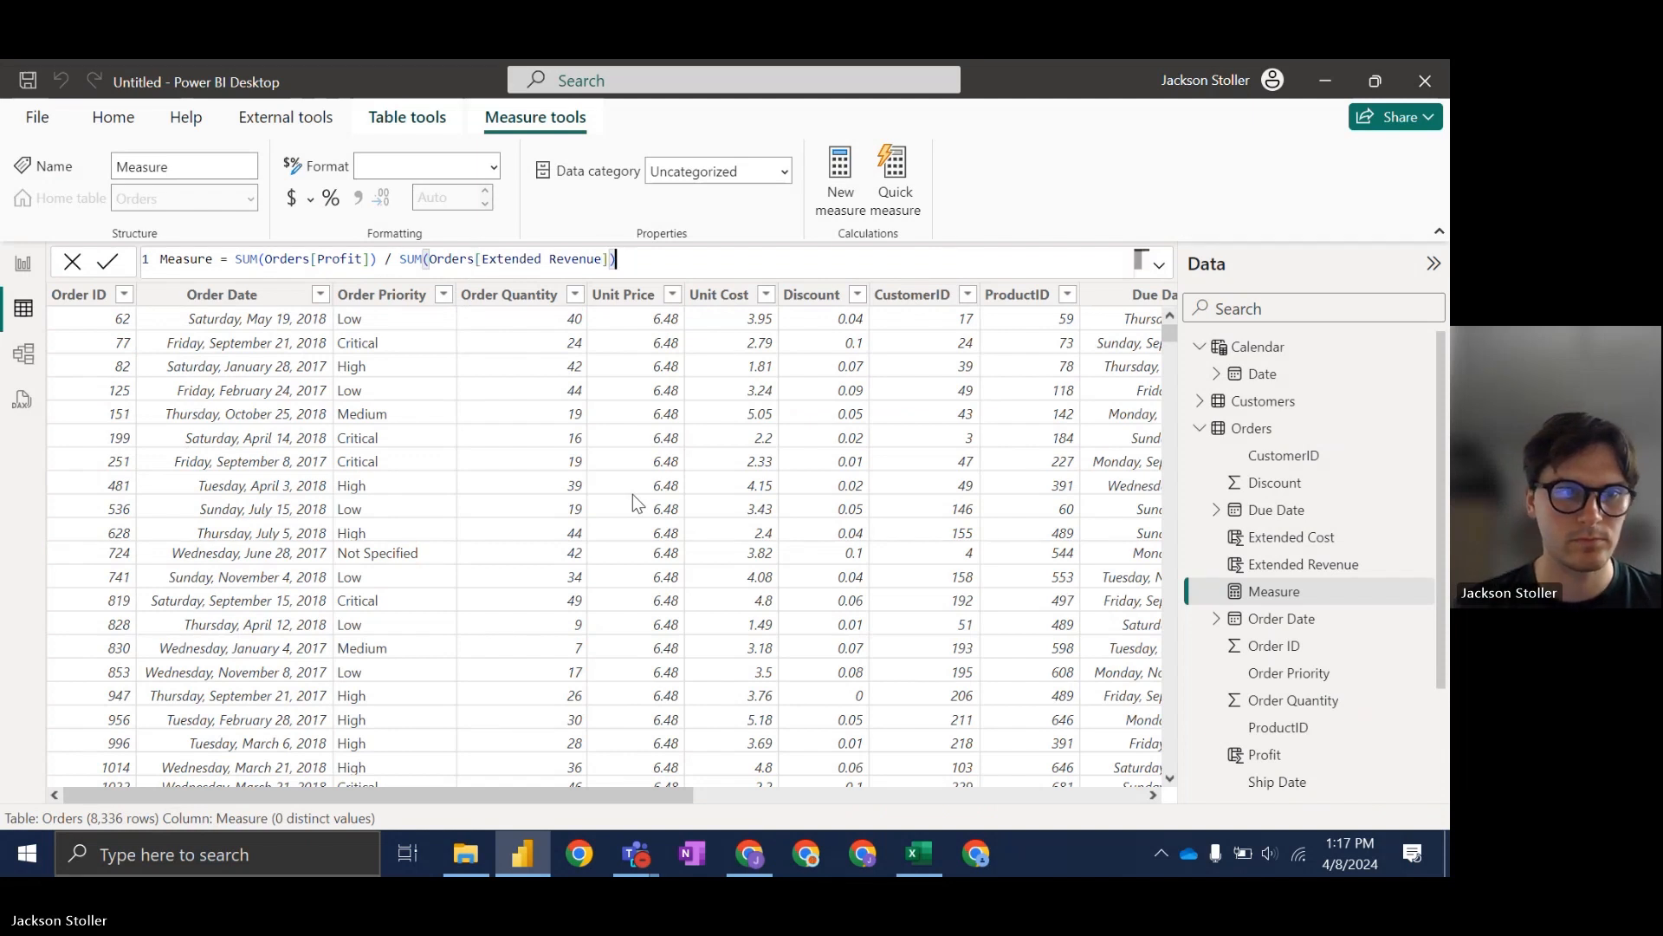
# Step: Rename the measure to 'Profit Margin' and commit it
pyautogui.moveTo(210, 264); pyautogui.dragTo(152, 253)
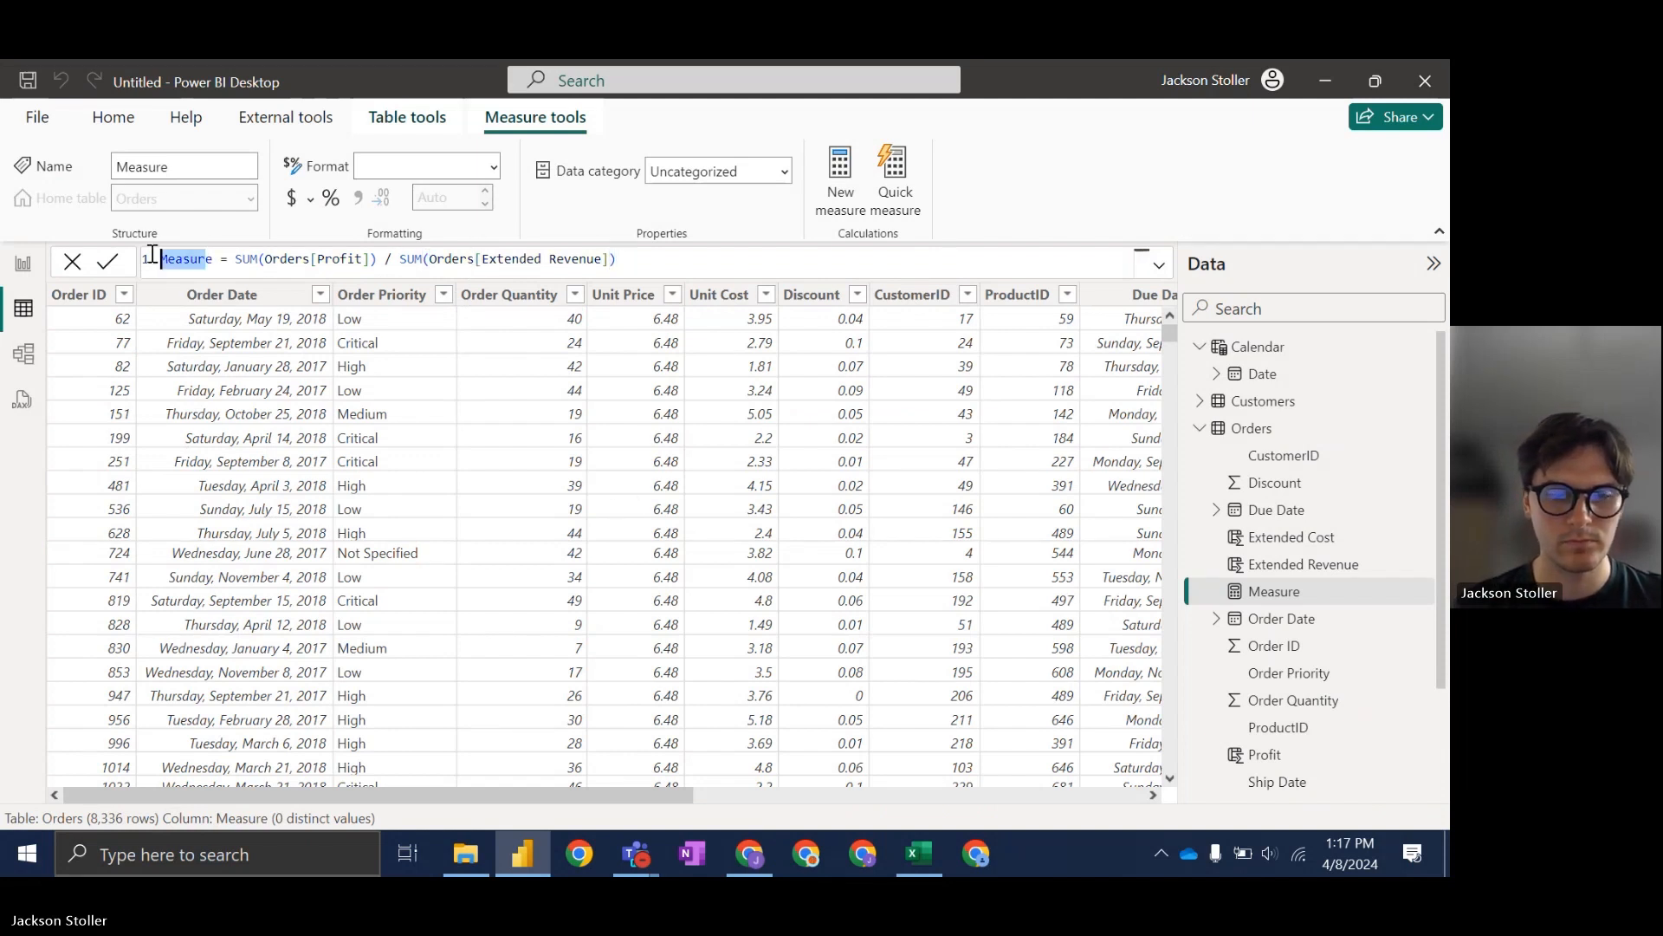
pyautogui.write('Profit ')
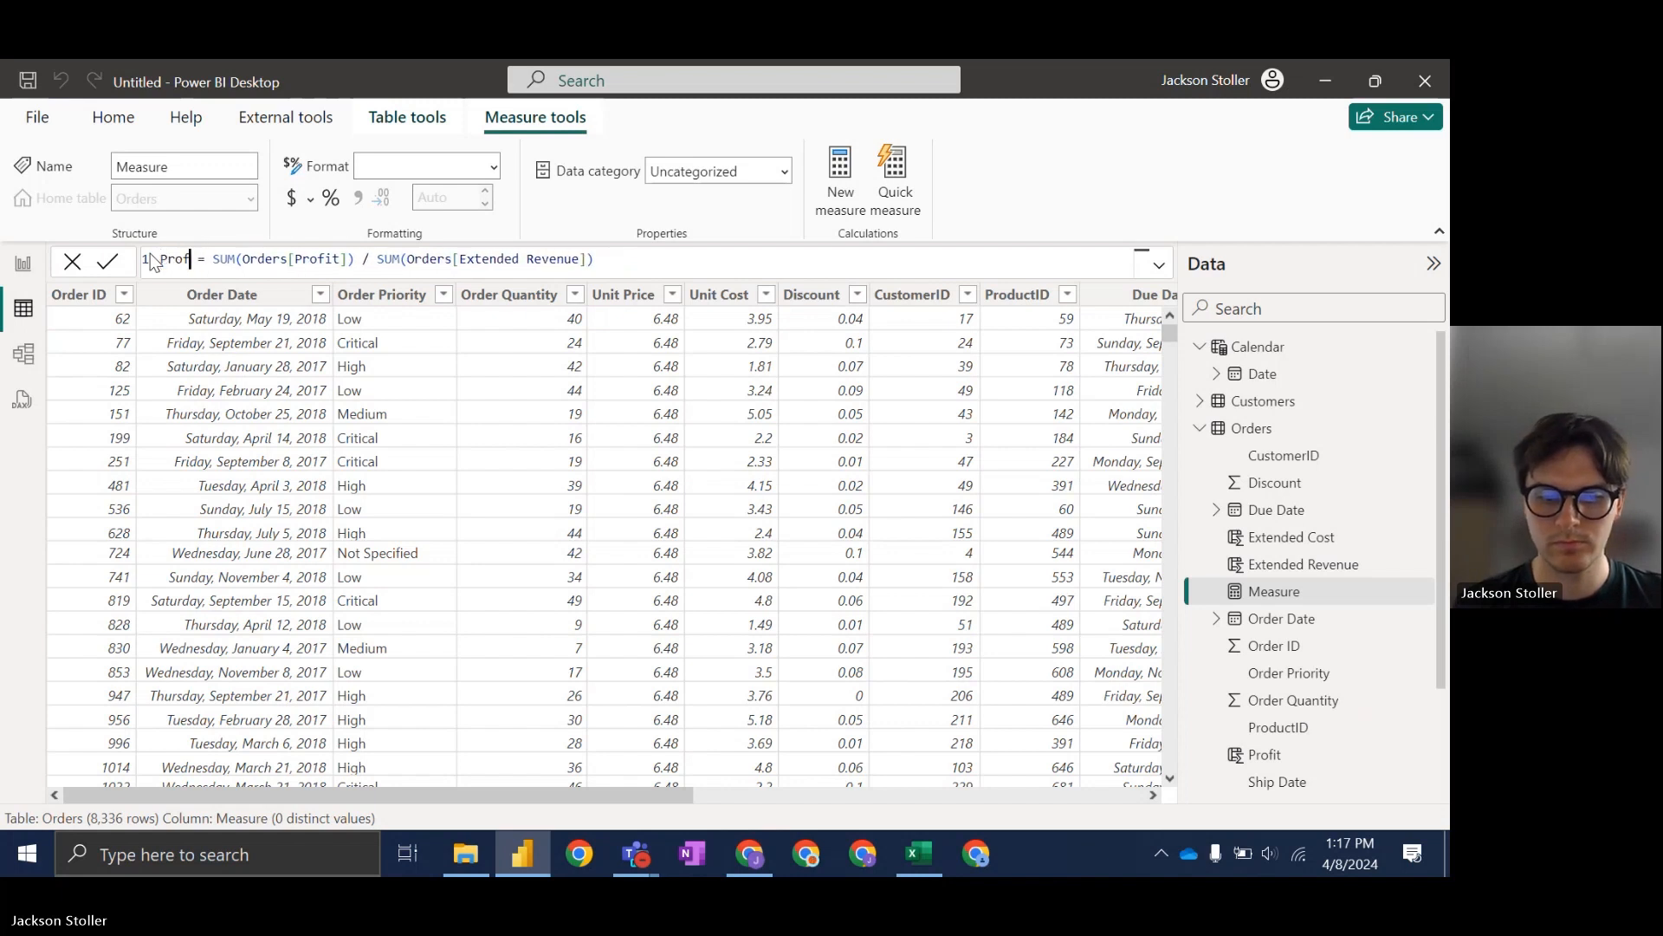
pyautogui.write('Margin')
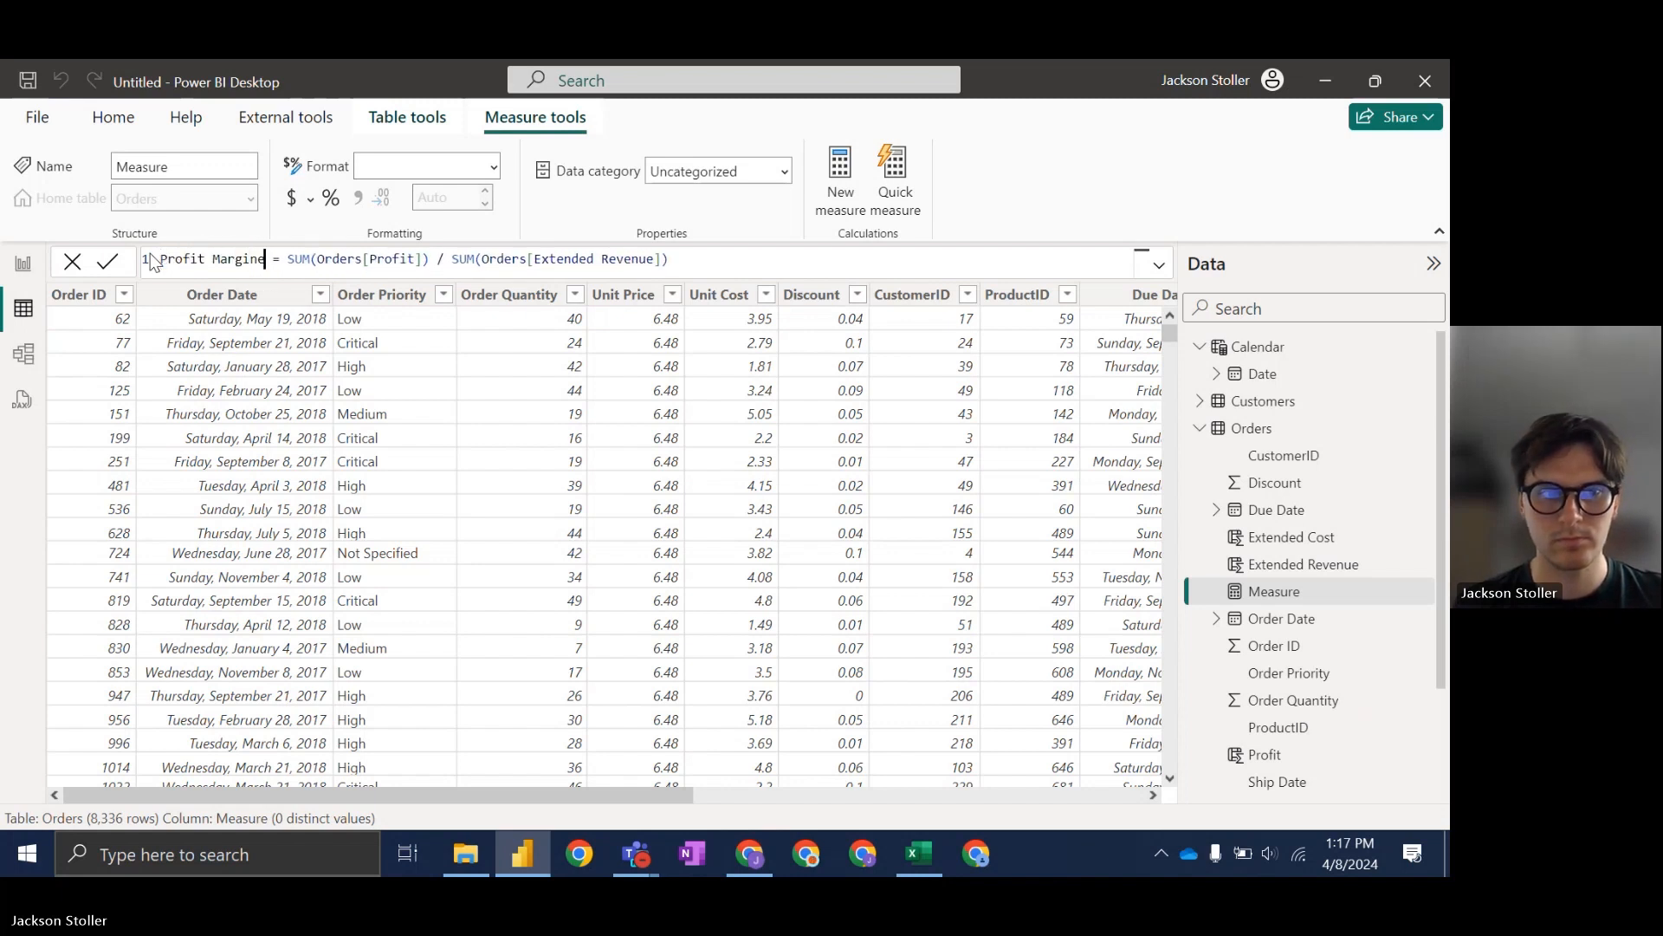
pyautogui.press('Return')
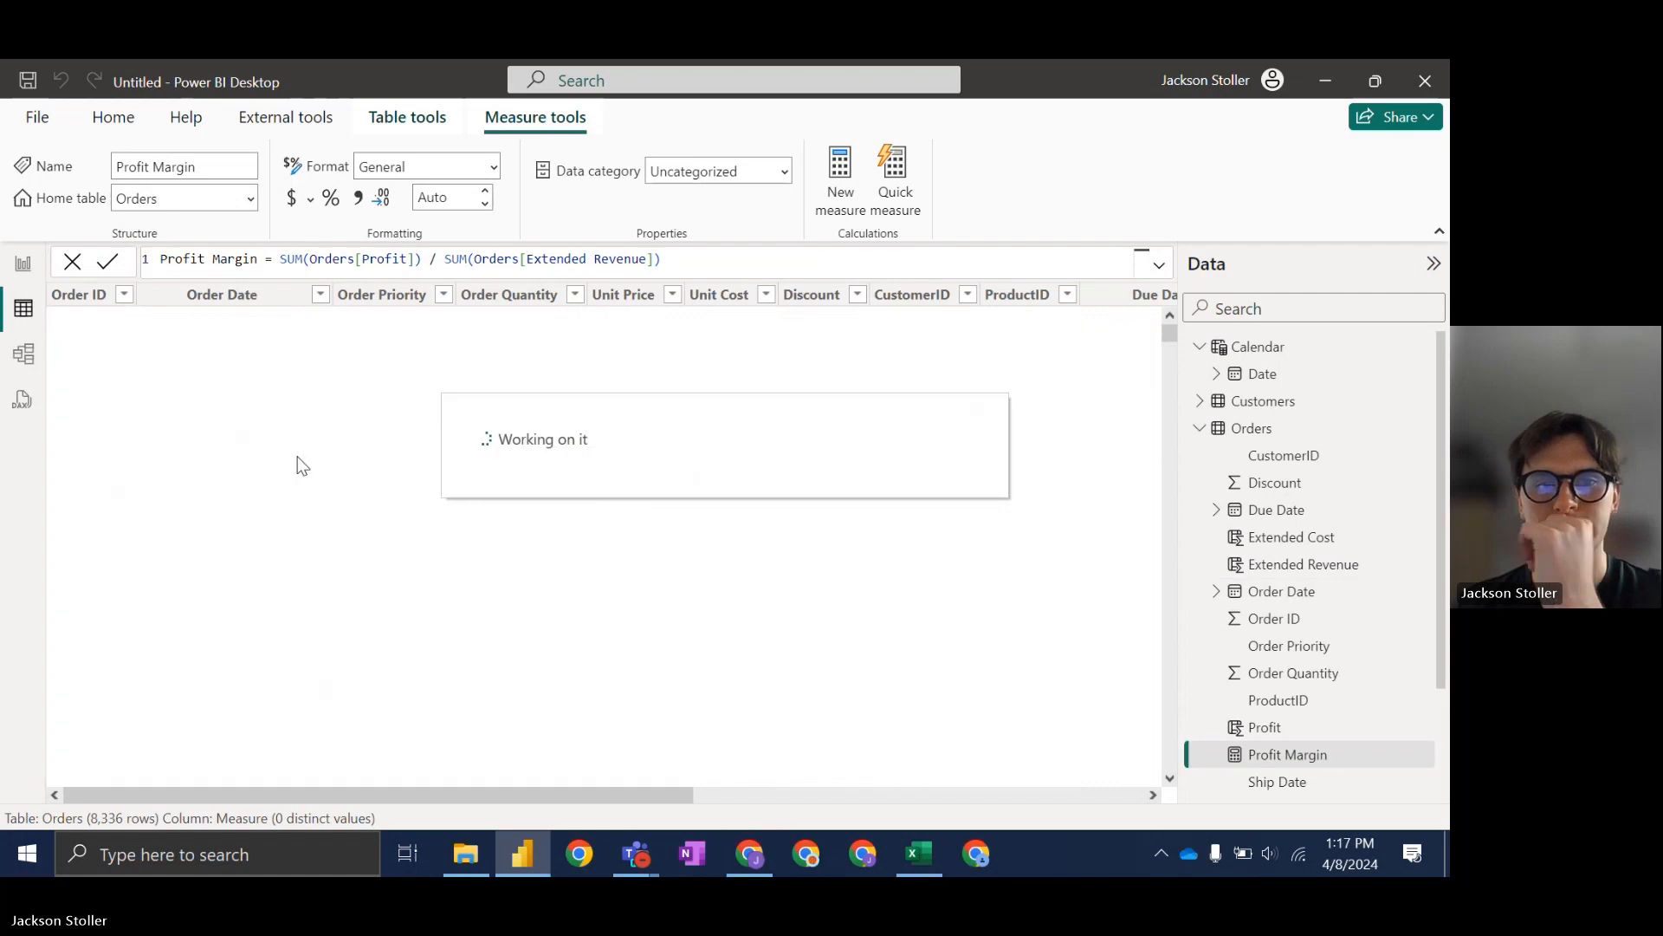
# Step: Switch from the Orders data view to the empty report canvas
pyautogui.moveTo(632, 799); pyautogui.dragTo(276, 489)
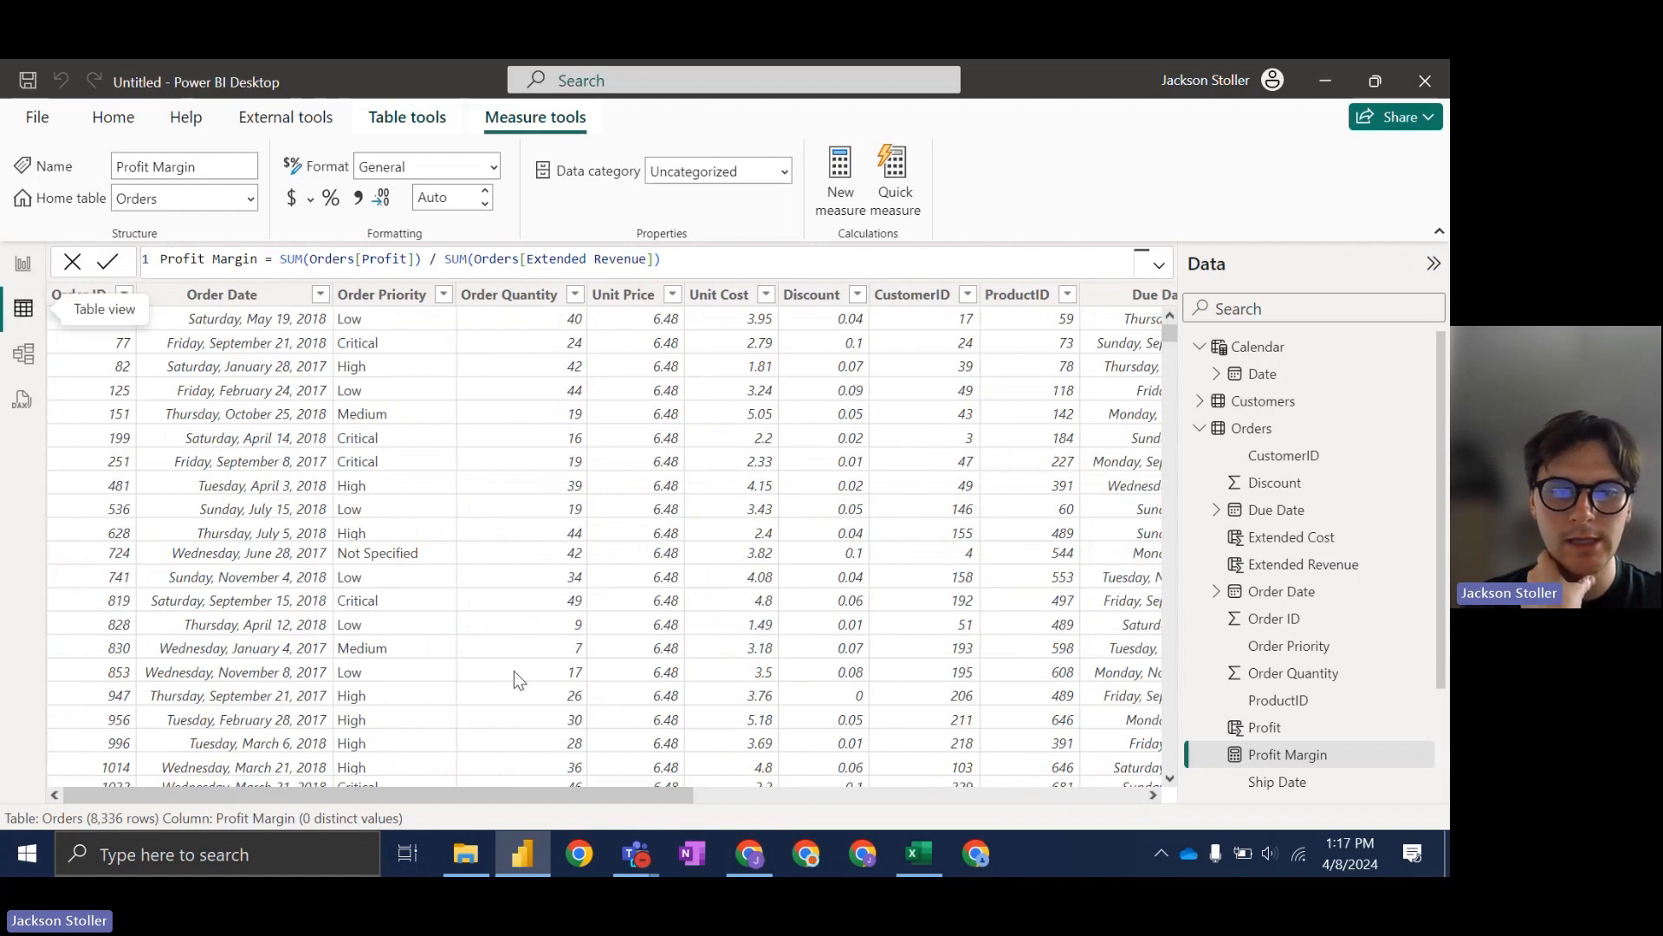
pyautogui.moveTo(596, 790); pyautogui.dragTo(409, 855)
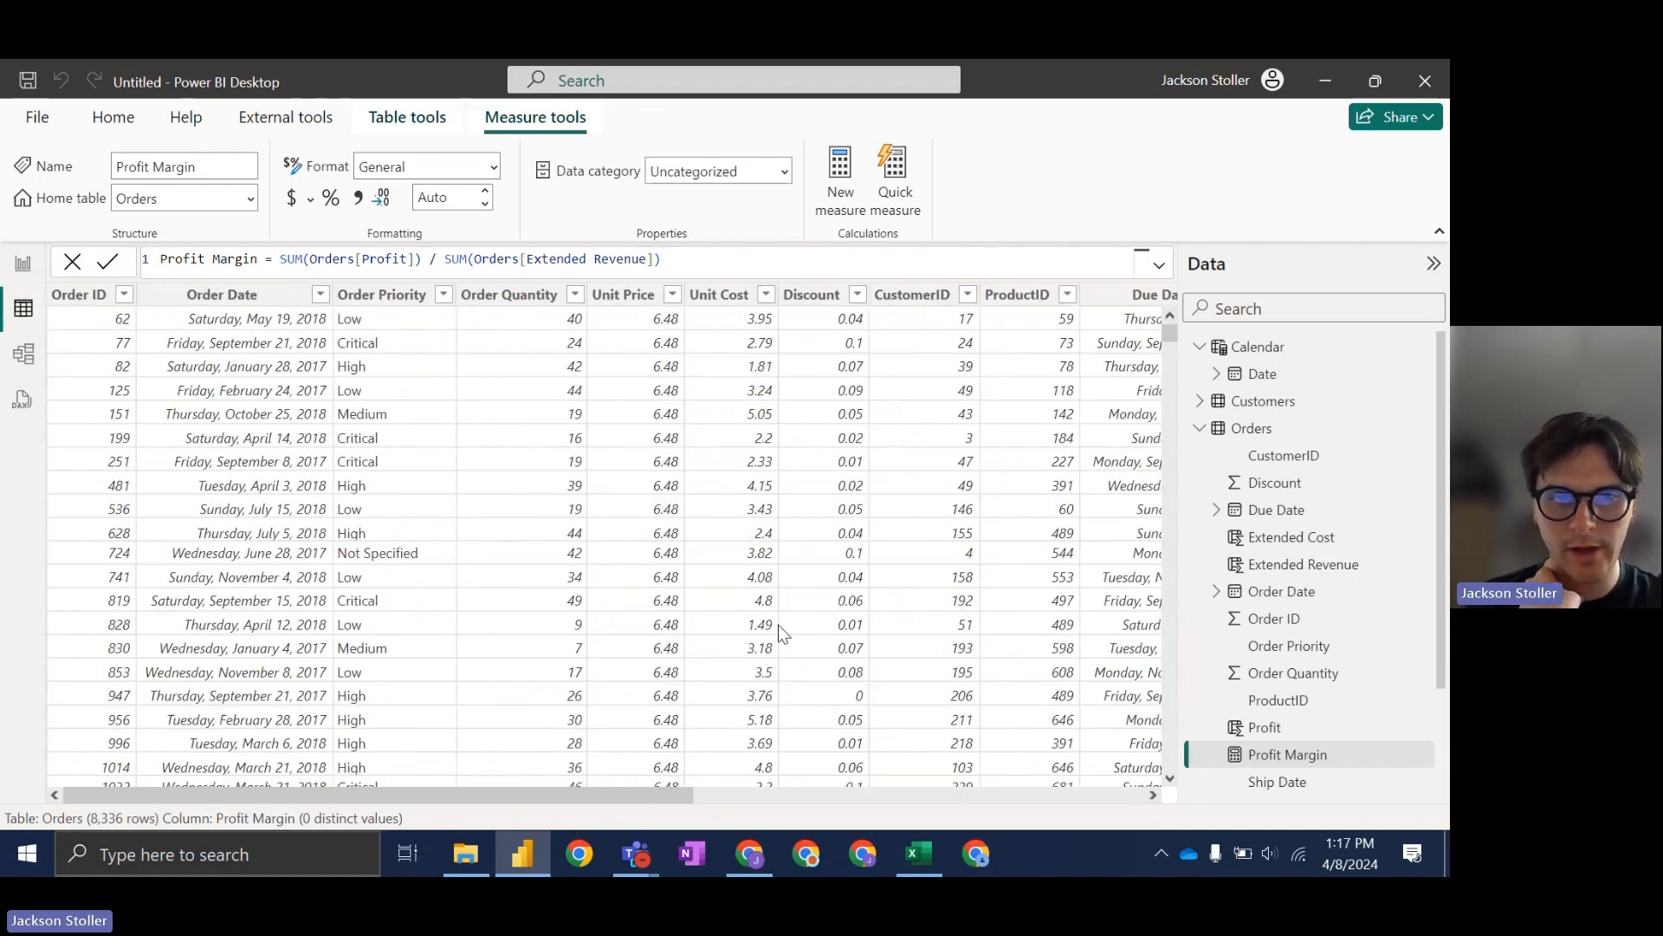
pyautogui.click(25, 264)
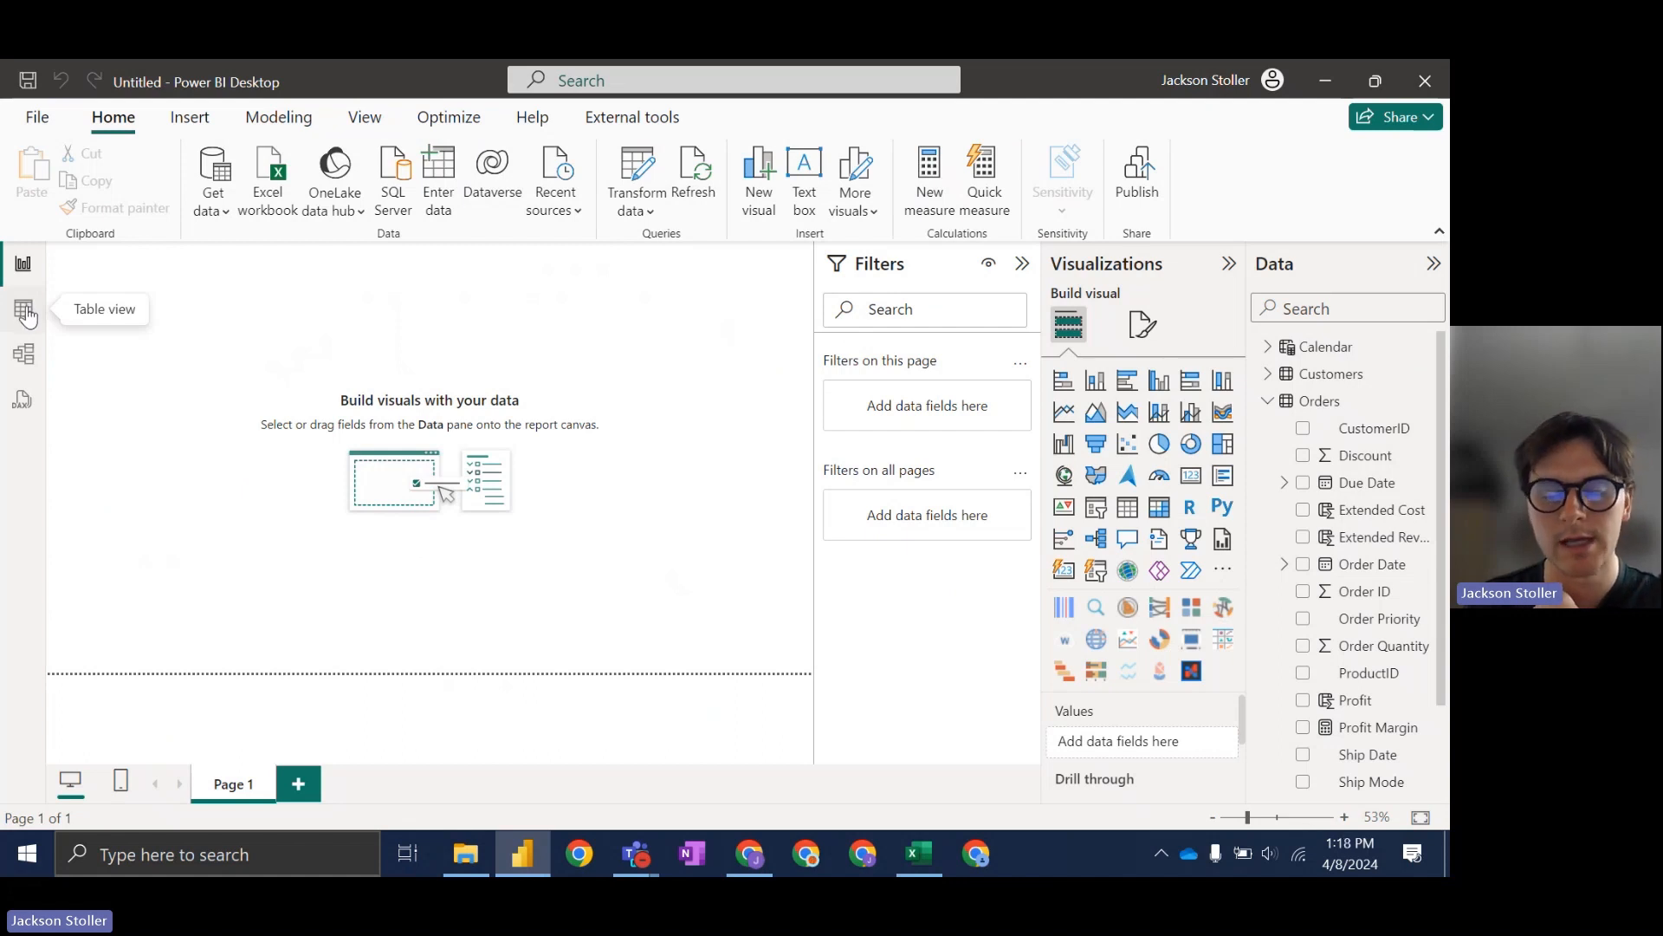
pyautogui.moveTo(532, 848)
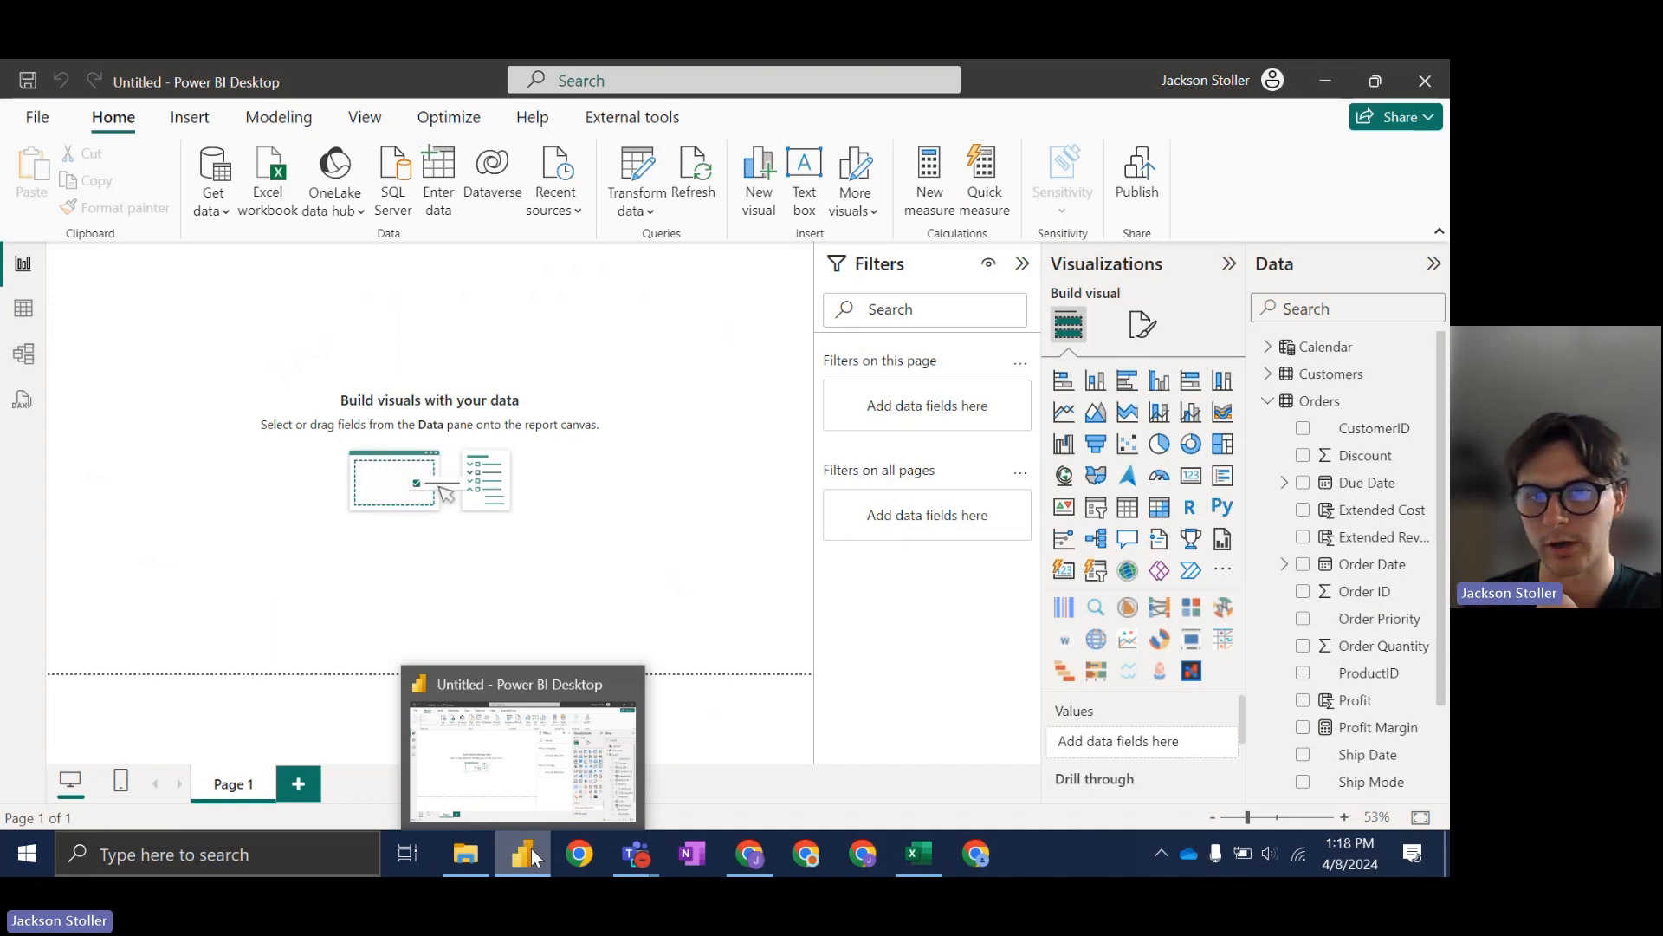
# Step: Minimize Power BI and bring up slide 135 with the data analysis questions
pyautogui.click(517, 856)
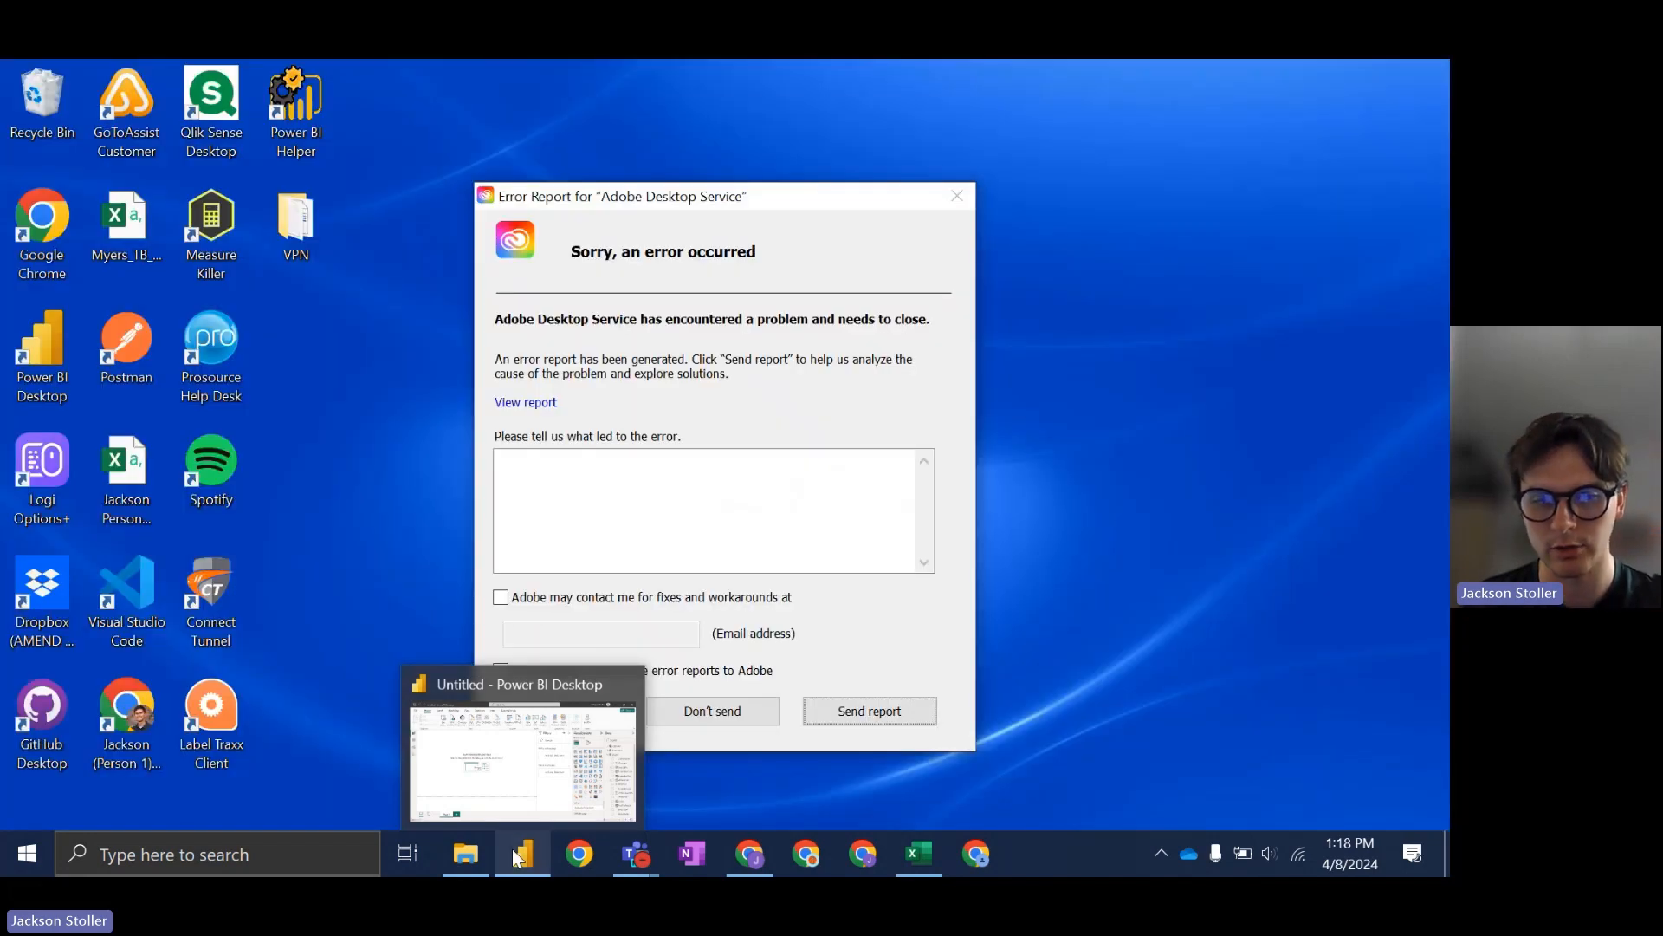
pyautogui.click(707, 753)
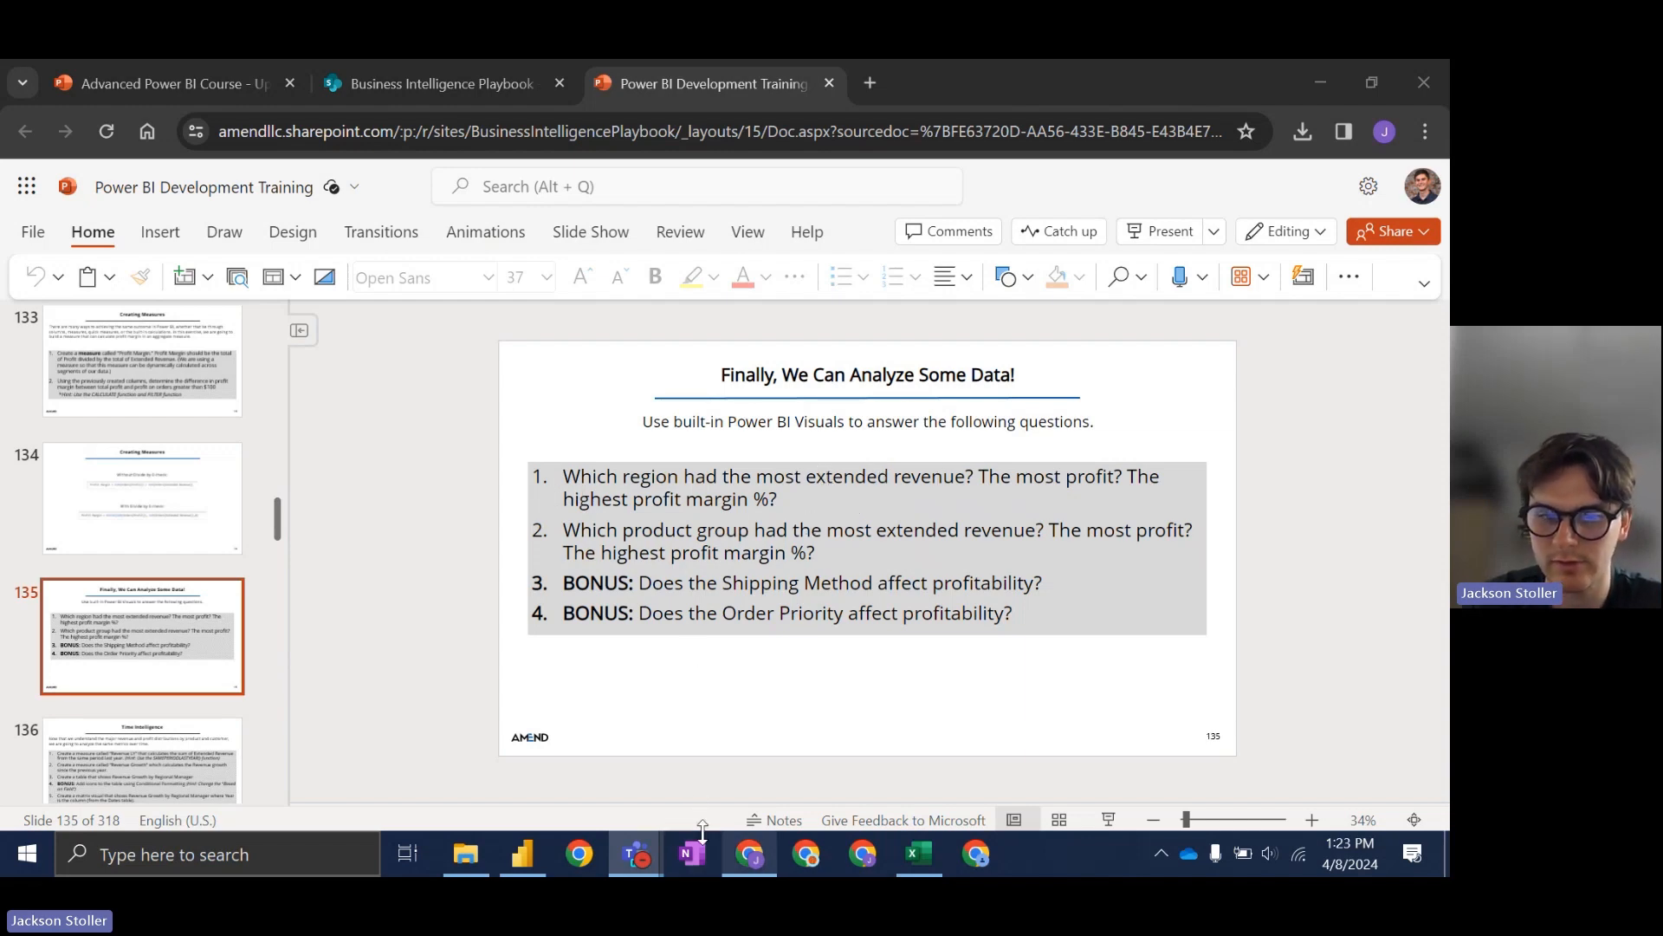
# Step: Return to Power BI and place a blank table visual on the report page
pyautogui.click(539, 853)
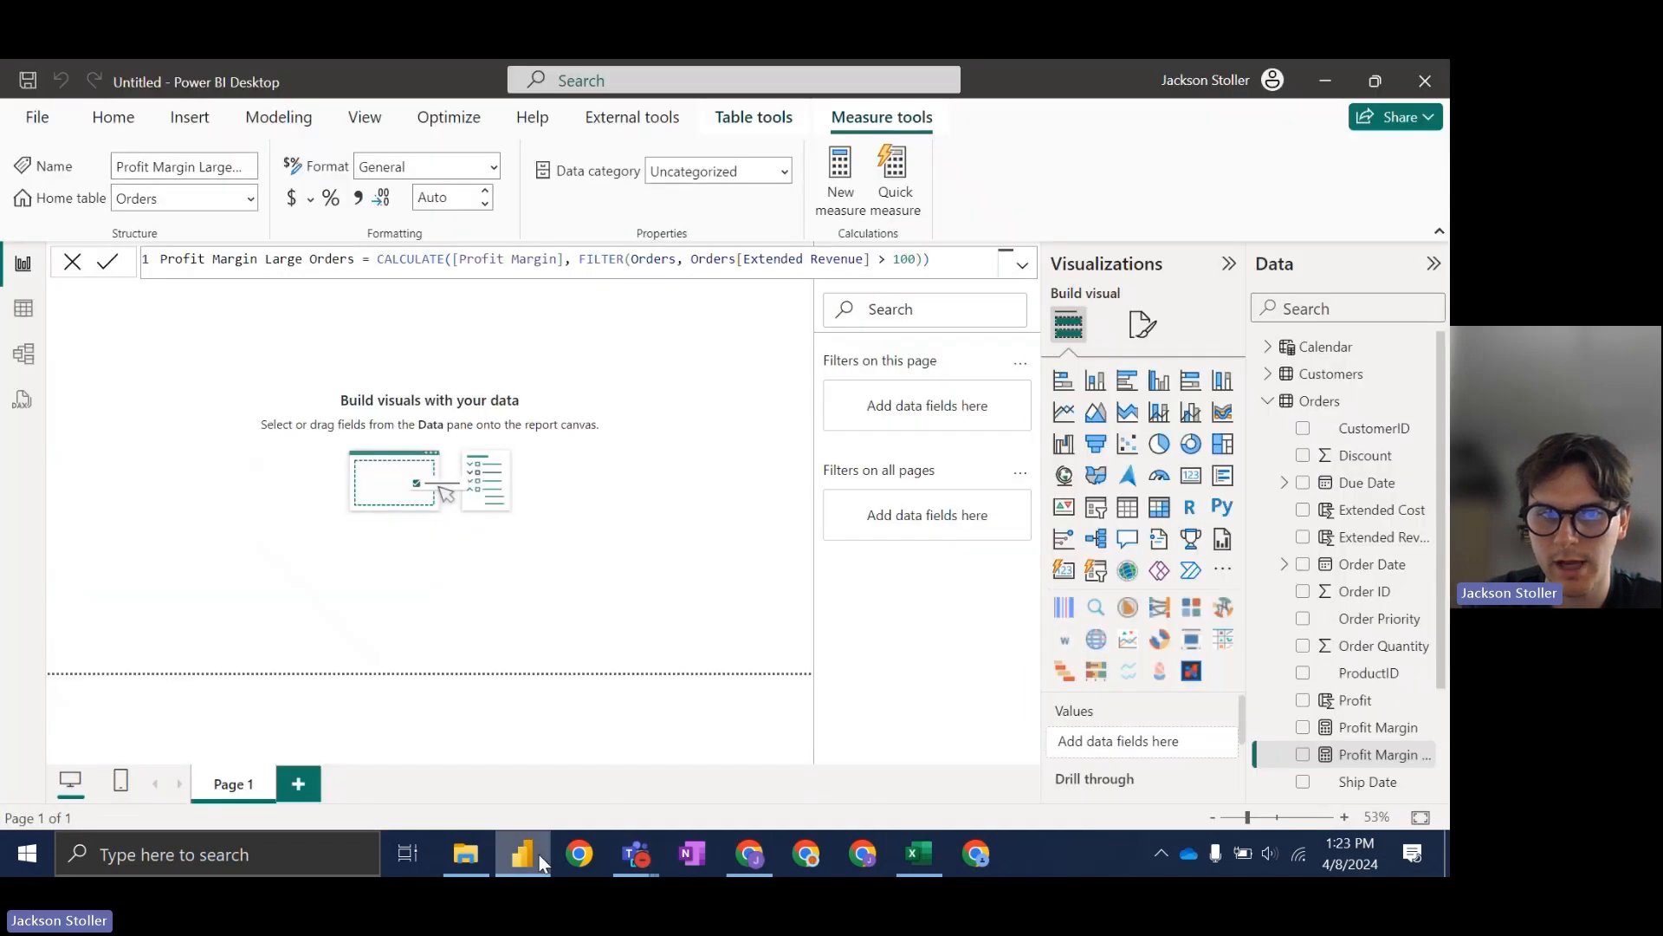
pyautogui.click(554, 449)
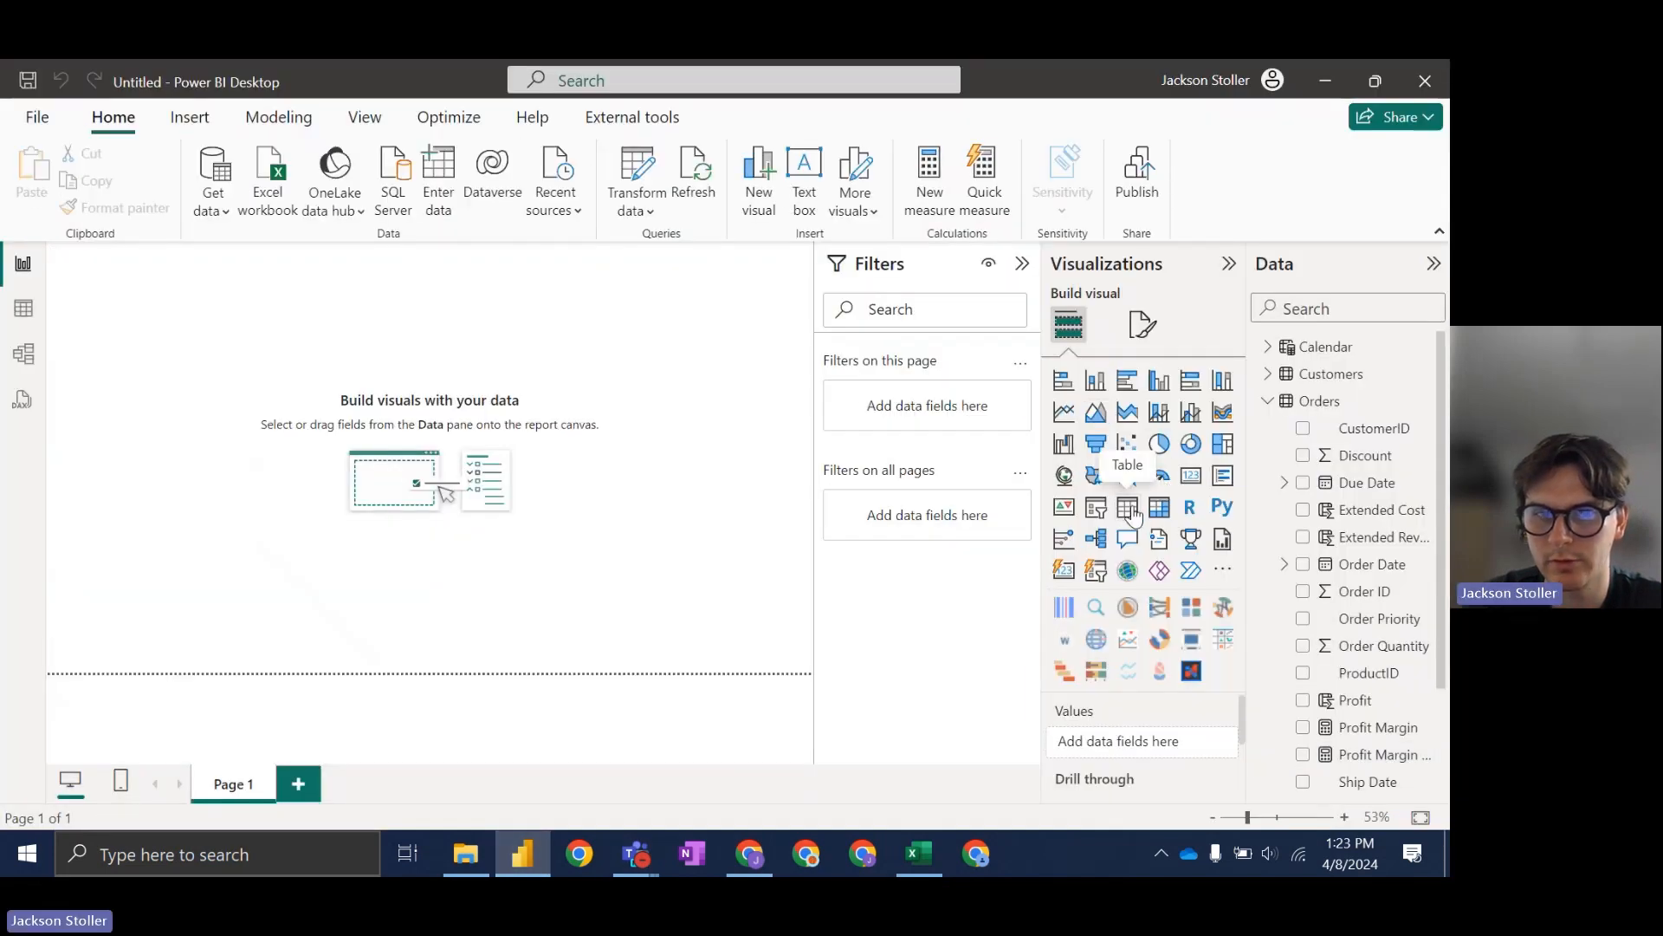
pyautogui.click(1127, 507)
pyautogui.moveTo(183, 374); pyautogui.dragTo(220, 445)
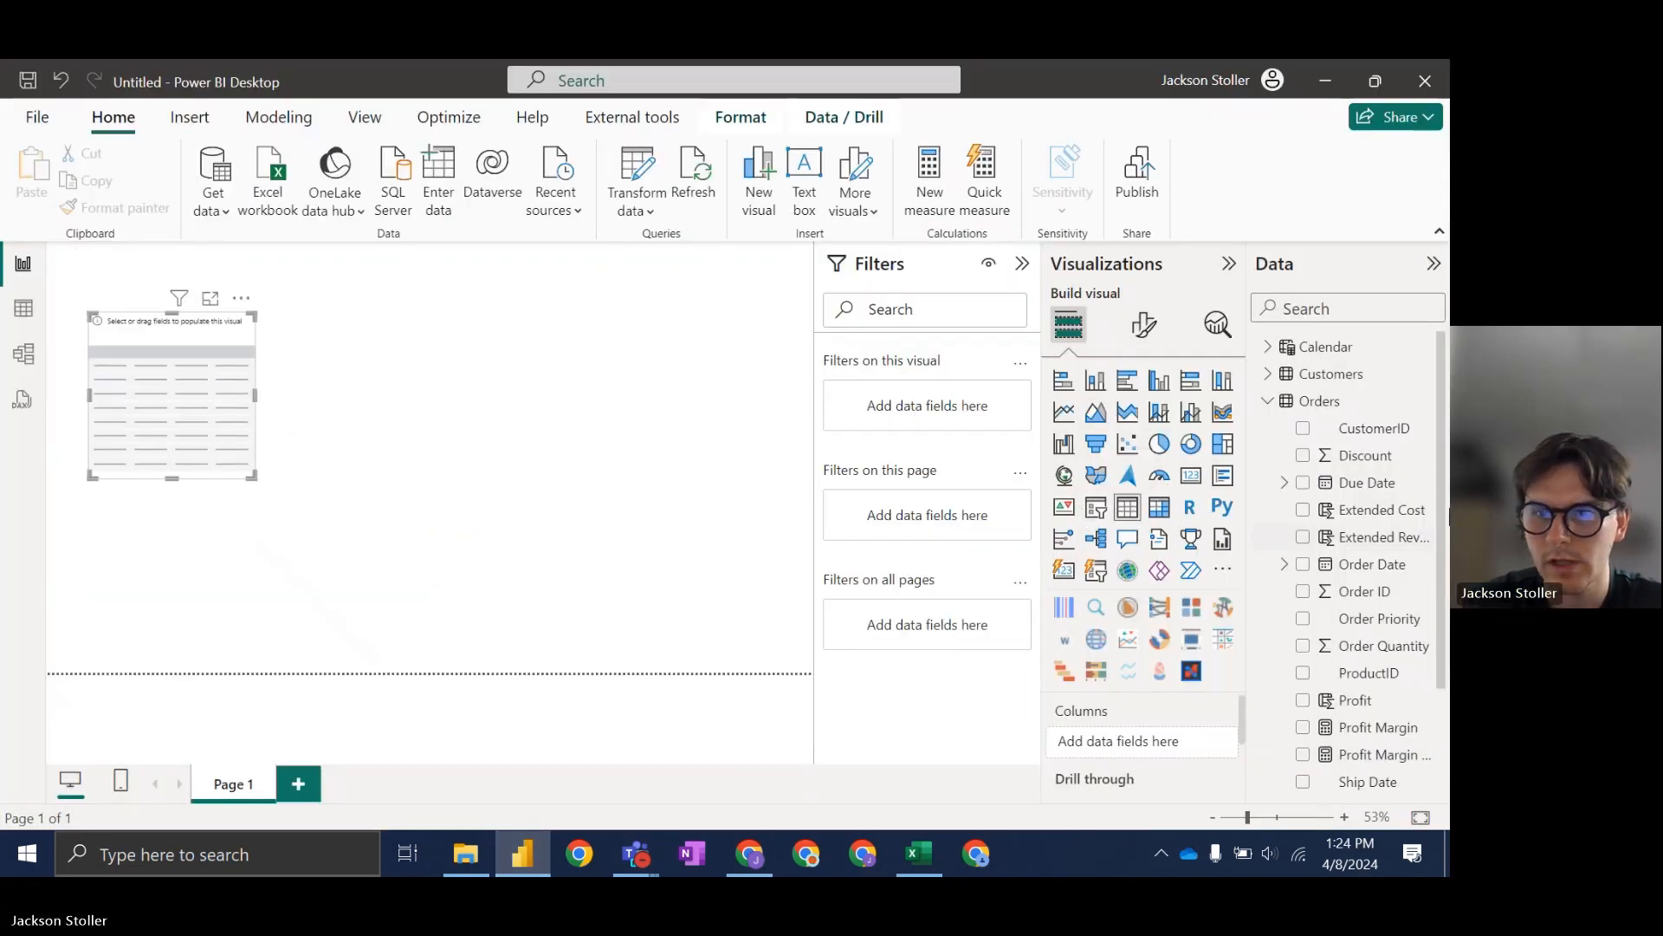
# Step: Browse the Orders, Products and Customers fields, add Region to the table, and widen it
pyautogui.click(1268, 402)
pyautogui.click(1269, 402)
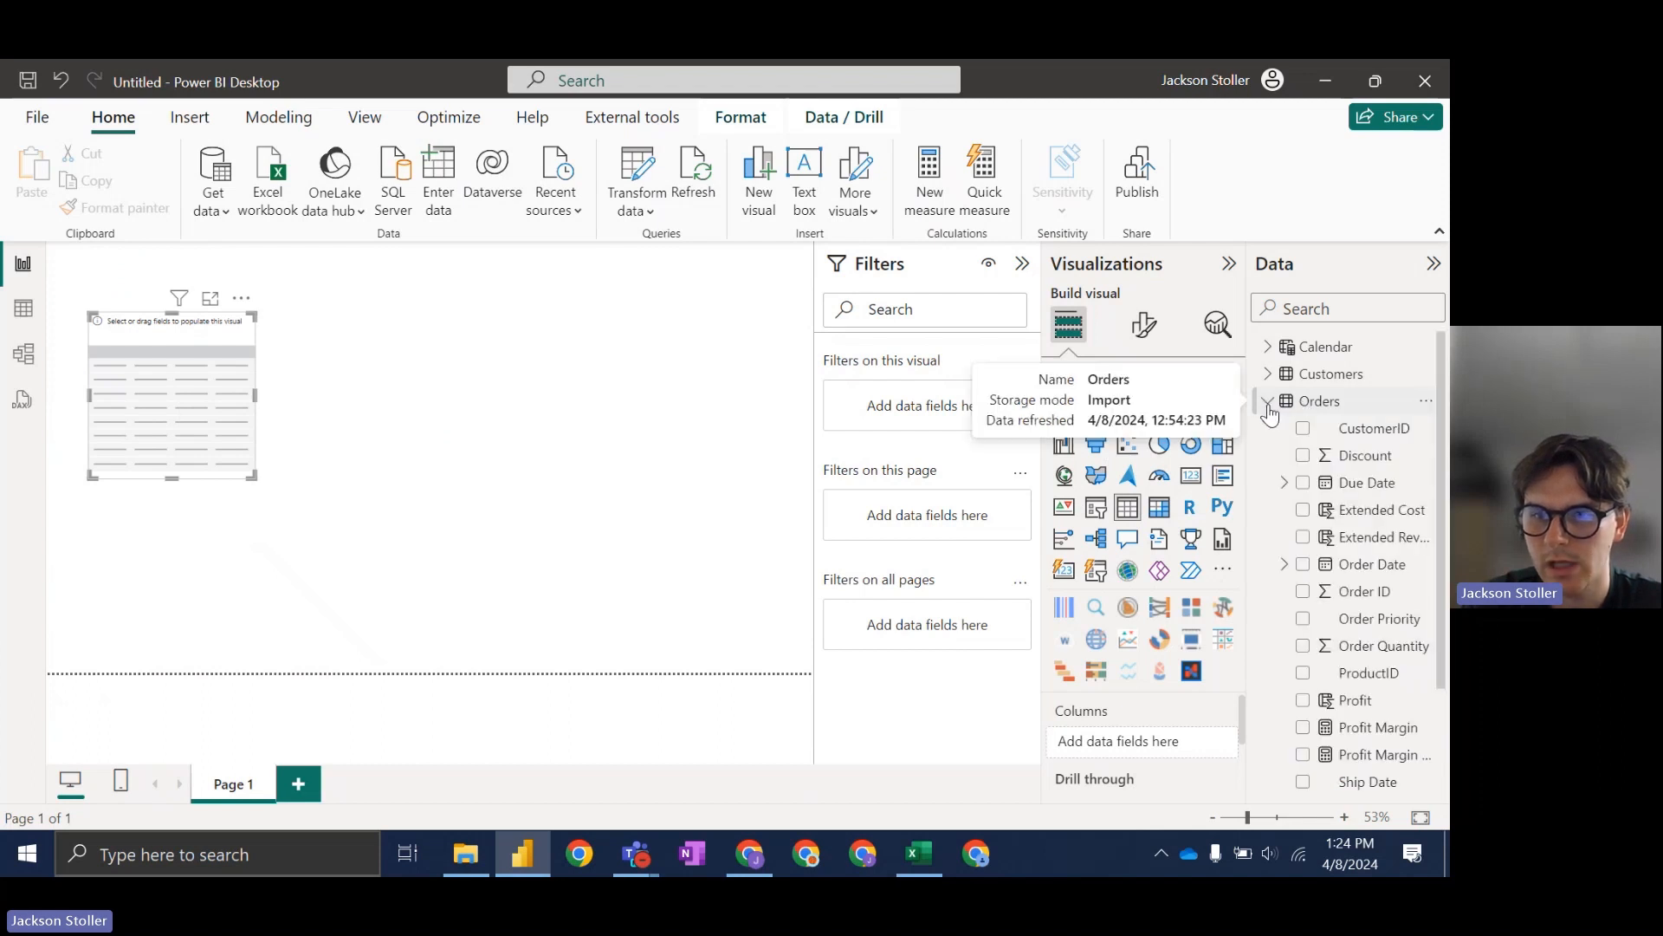
pyautogui.click(1268, 404)
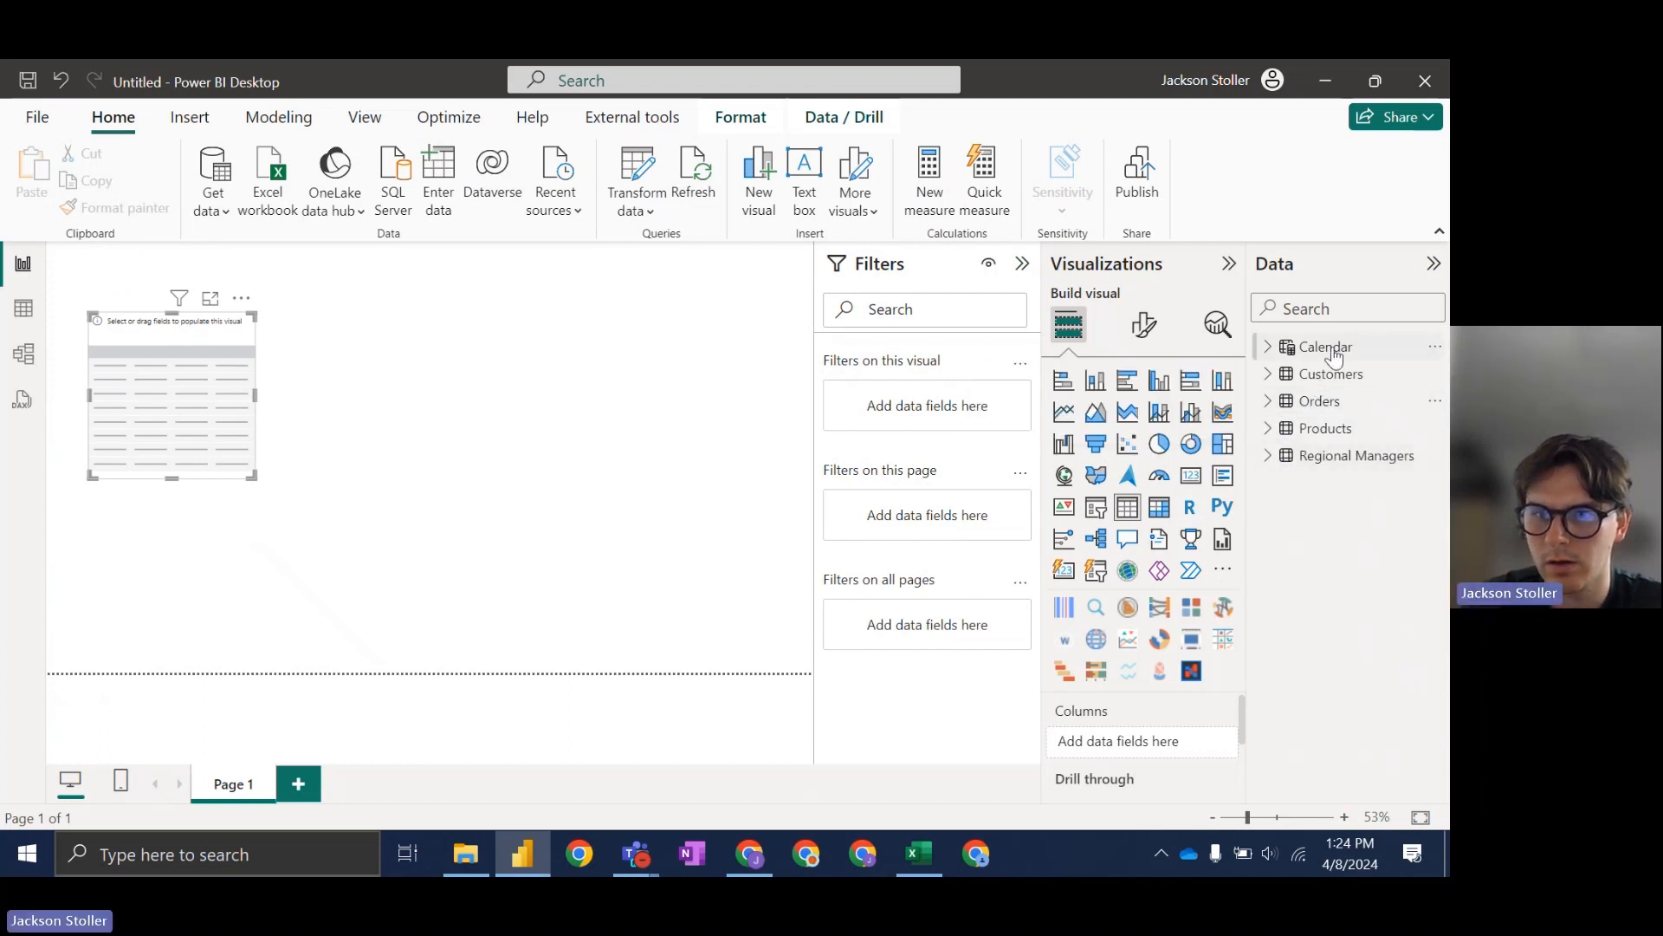
pyautogui.click(1270, 407)
pyautogui.scroll(-3, 1330, 567)
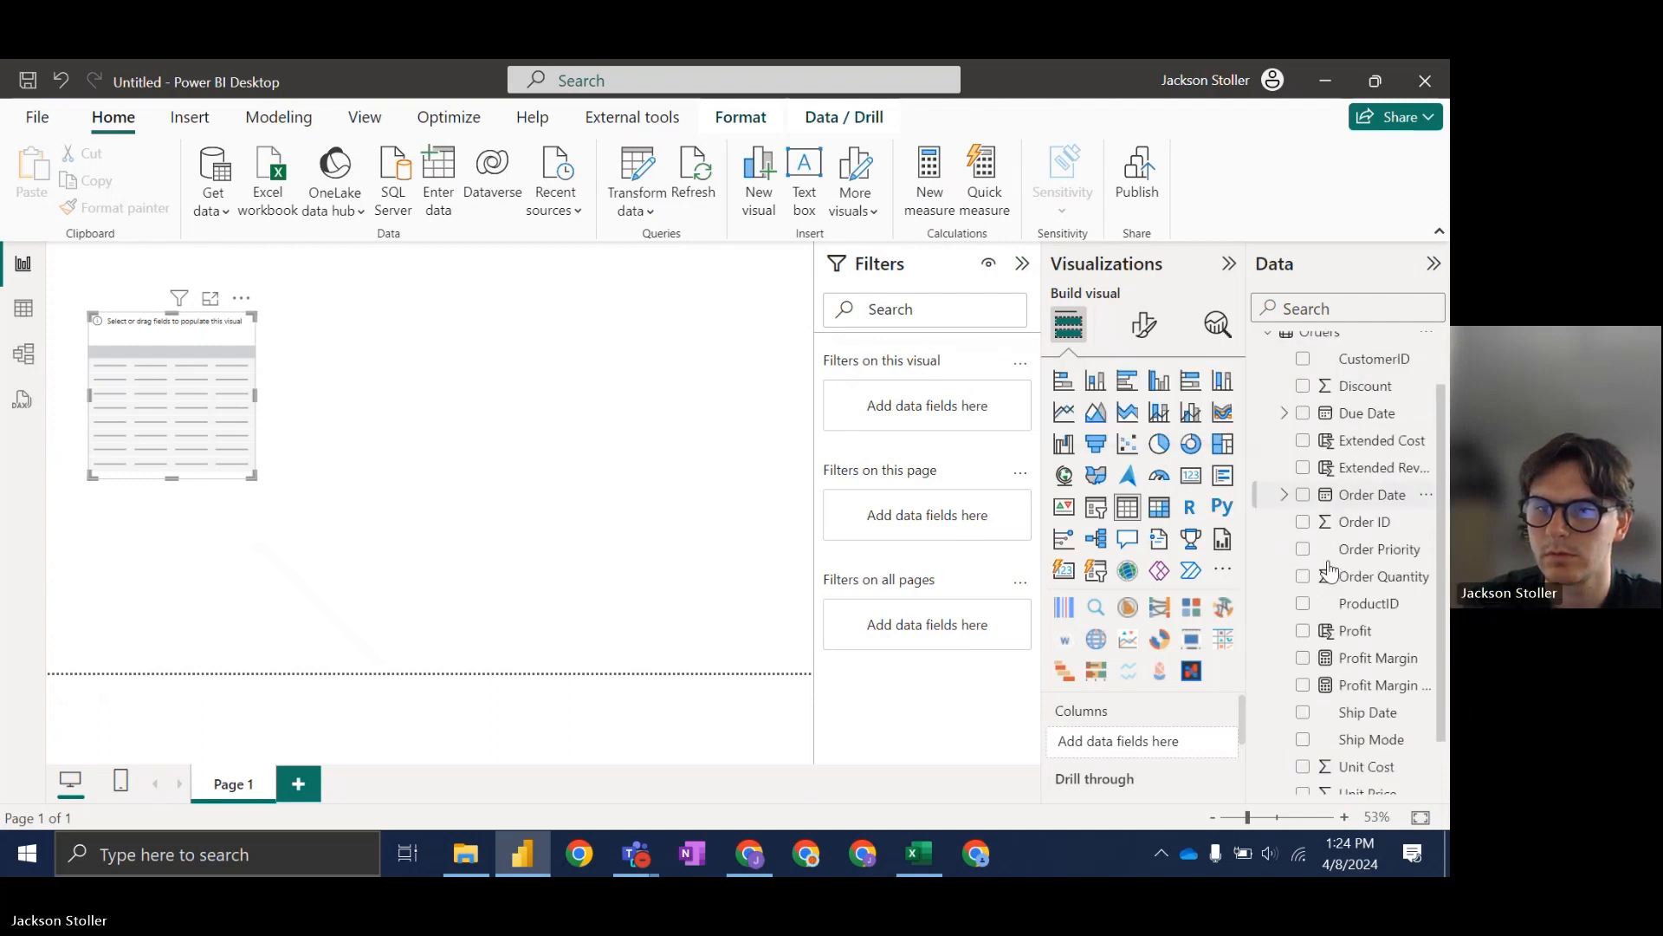
pyautogui.scroll(3, 1338, 641)
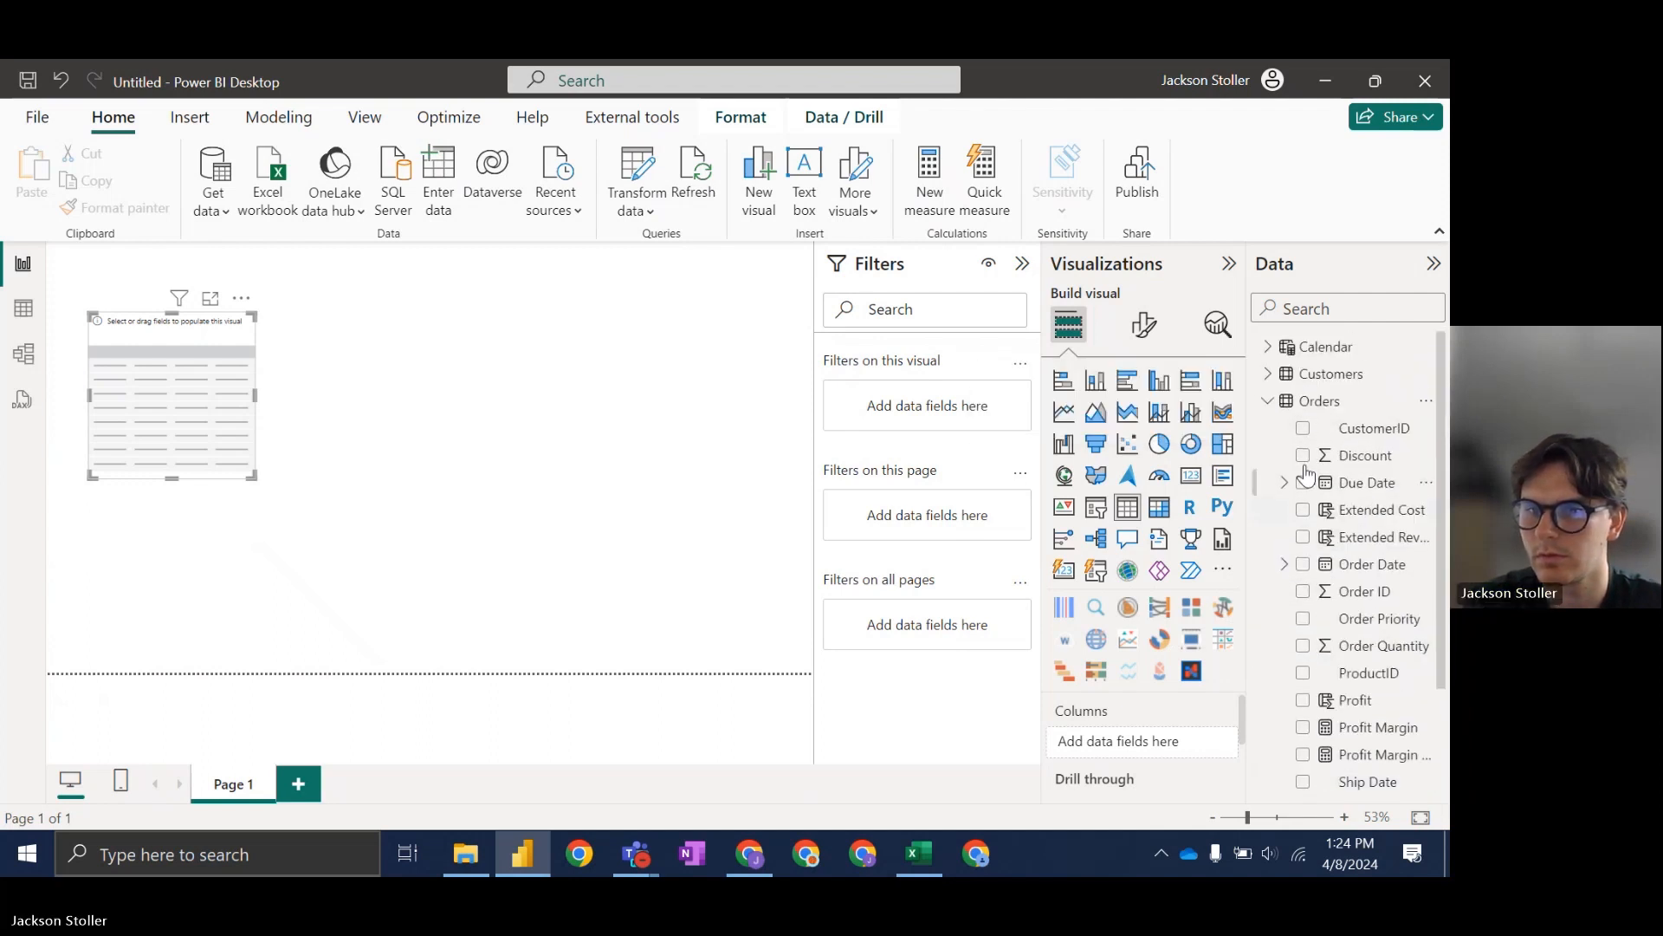
pyautogui.click(1280, 406)
pyautogui.click(1269, 429)
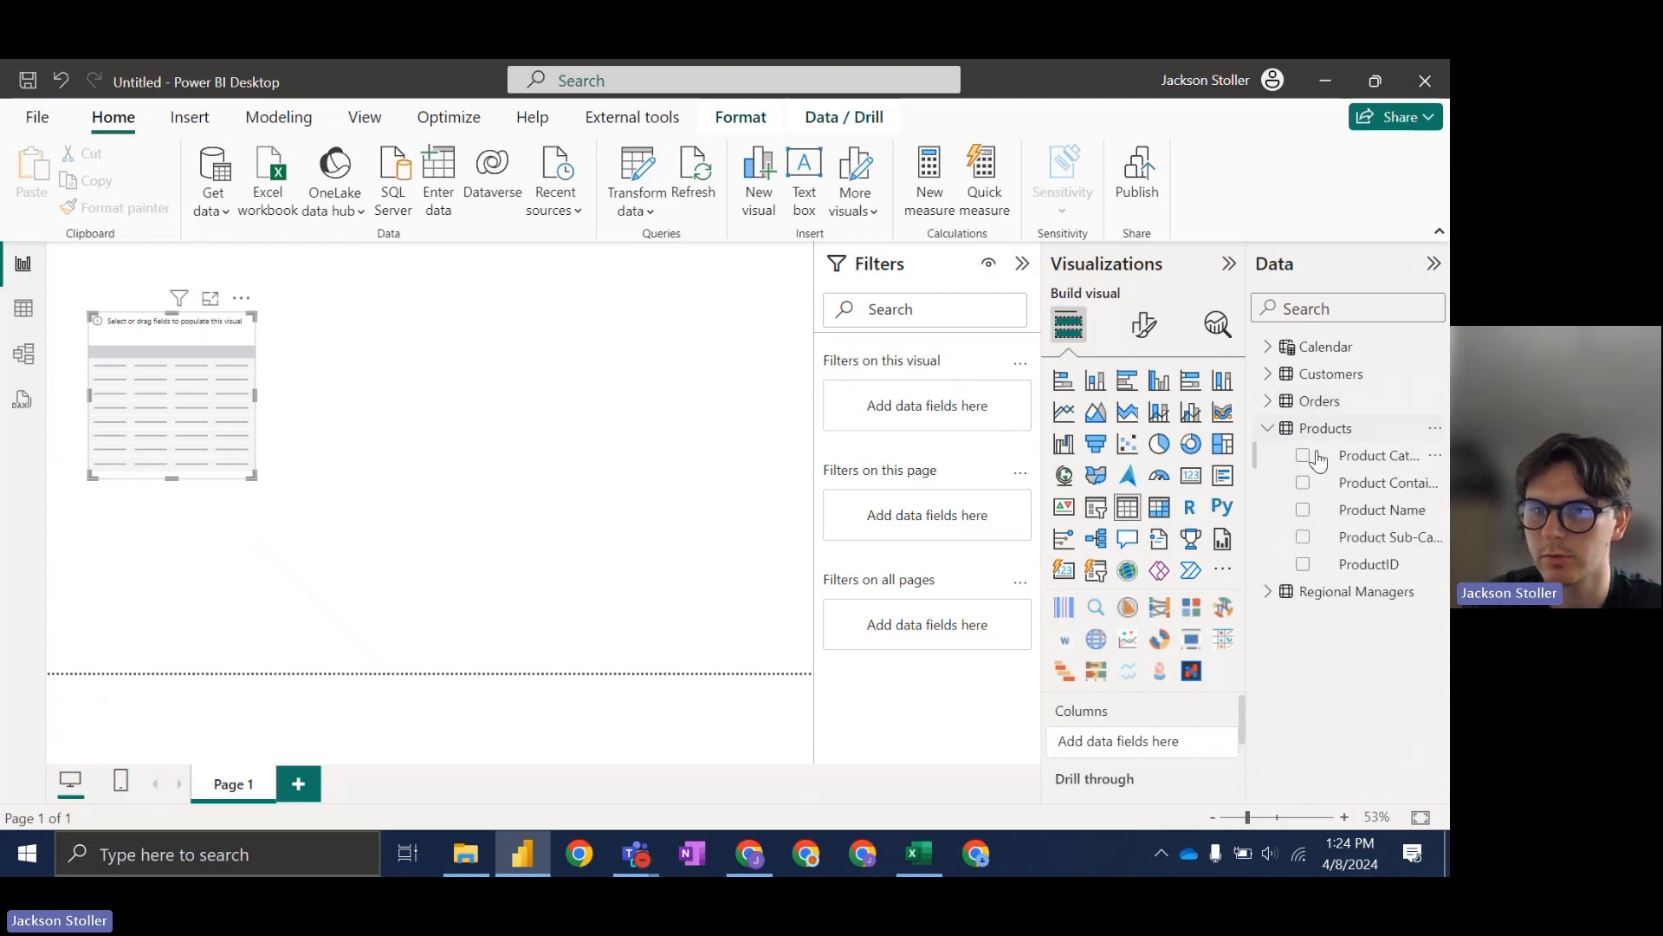
pyautogui.click(1268, 428)
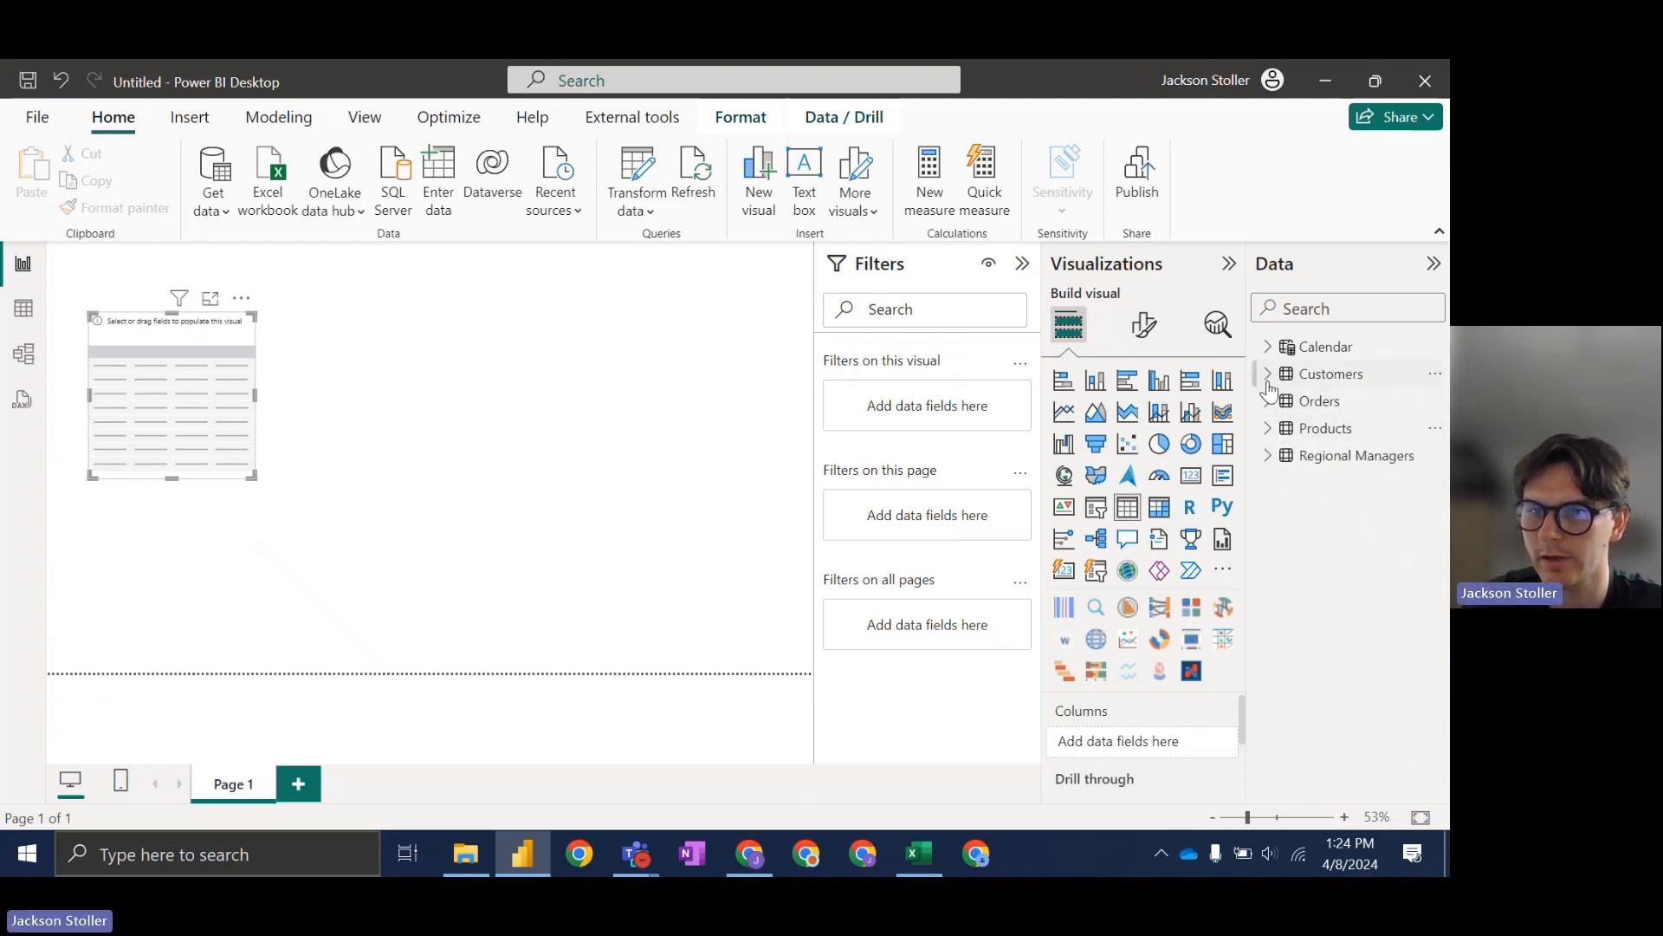
pyautogui.click(1267, 382)
pyautogui.moveTo(1352, 512); pyautogui.dragTo(1149, 745)
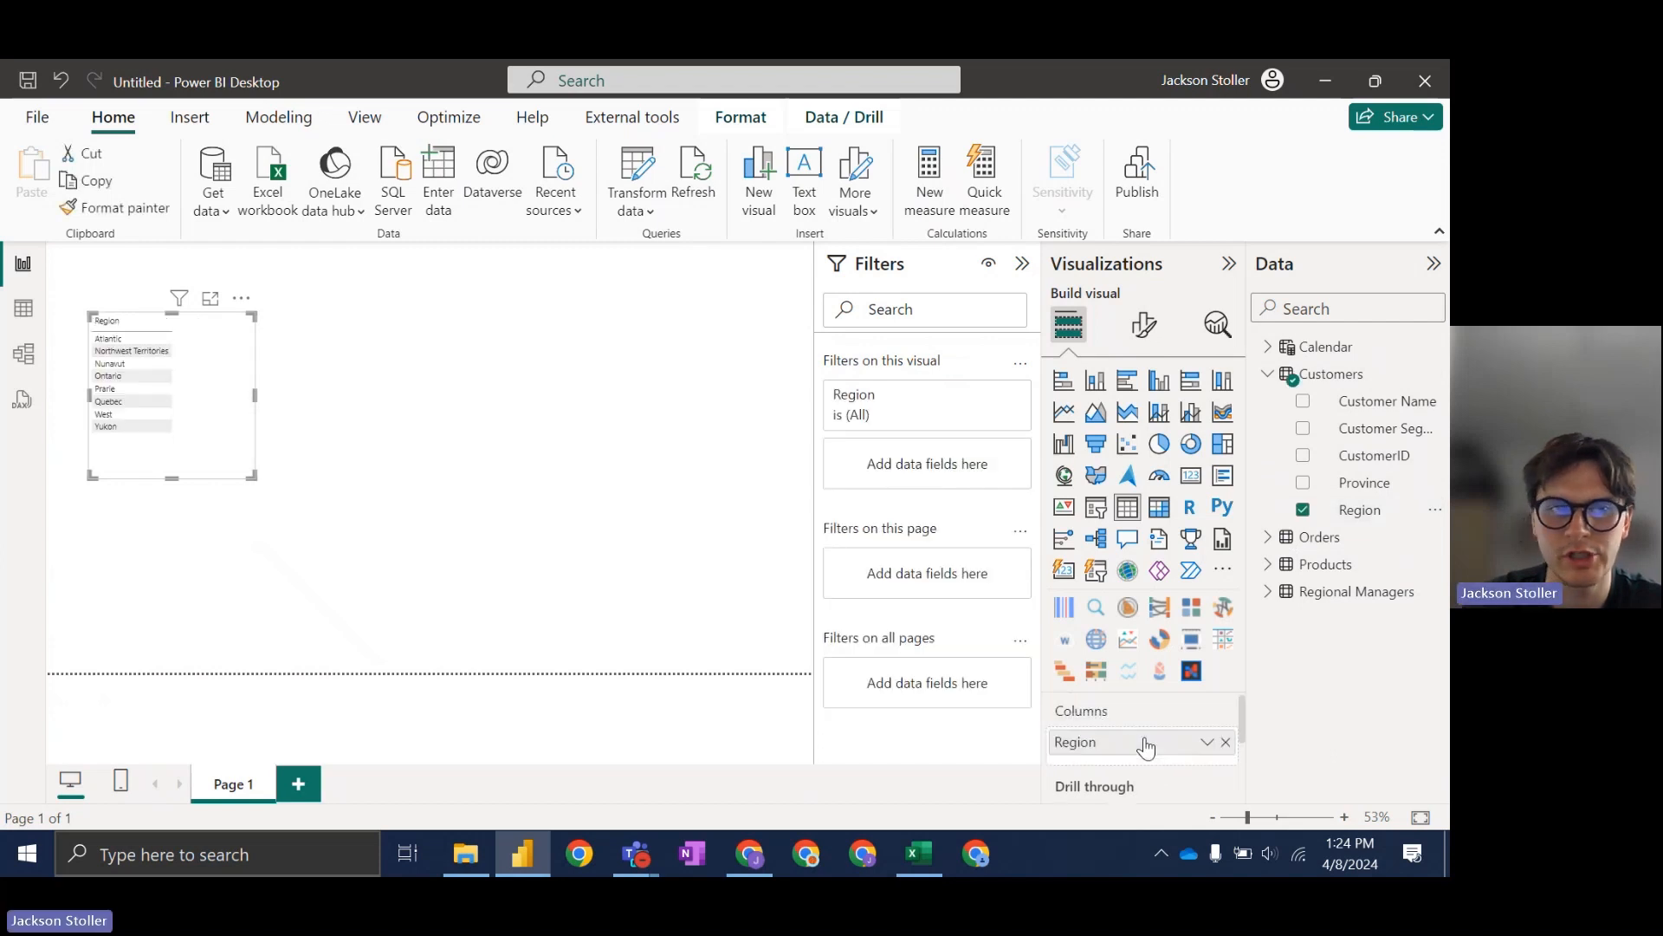
pyautogui.moveTo(255, 395); pyautogui.dragTo(482, 395)
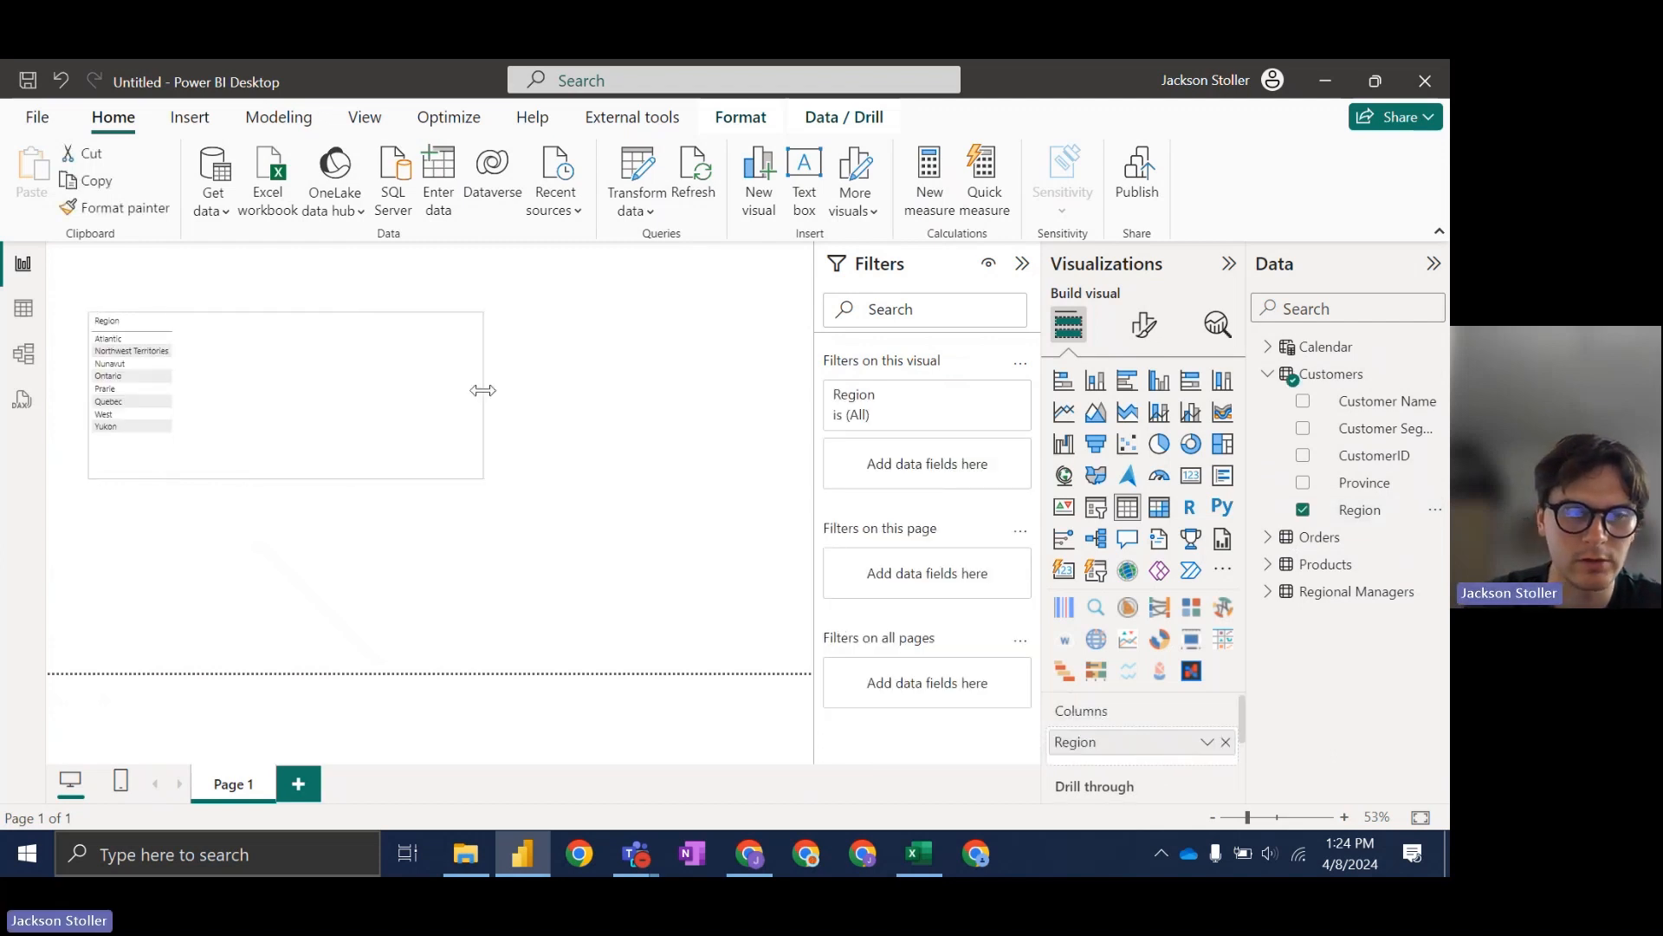
# Step: Add Extended Revenue to the table, glancing at the exercise slide in between
pyautogui.click(1270, 378)
pyautogui.click(1268, 400)
pyautogui.scroll(-3, 1282, 425)
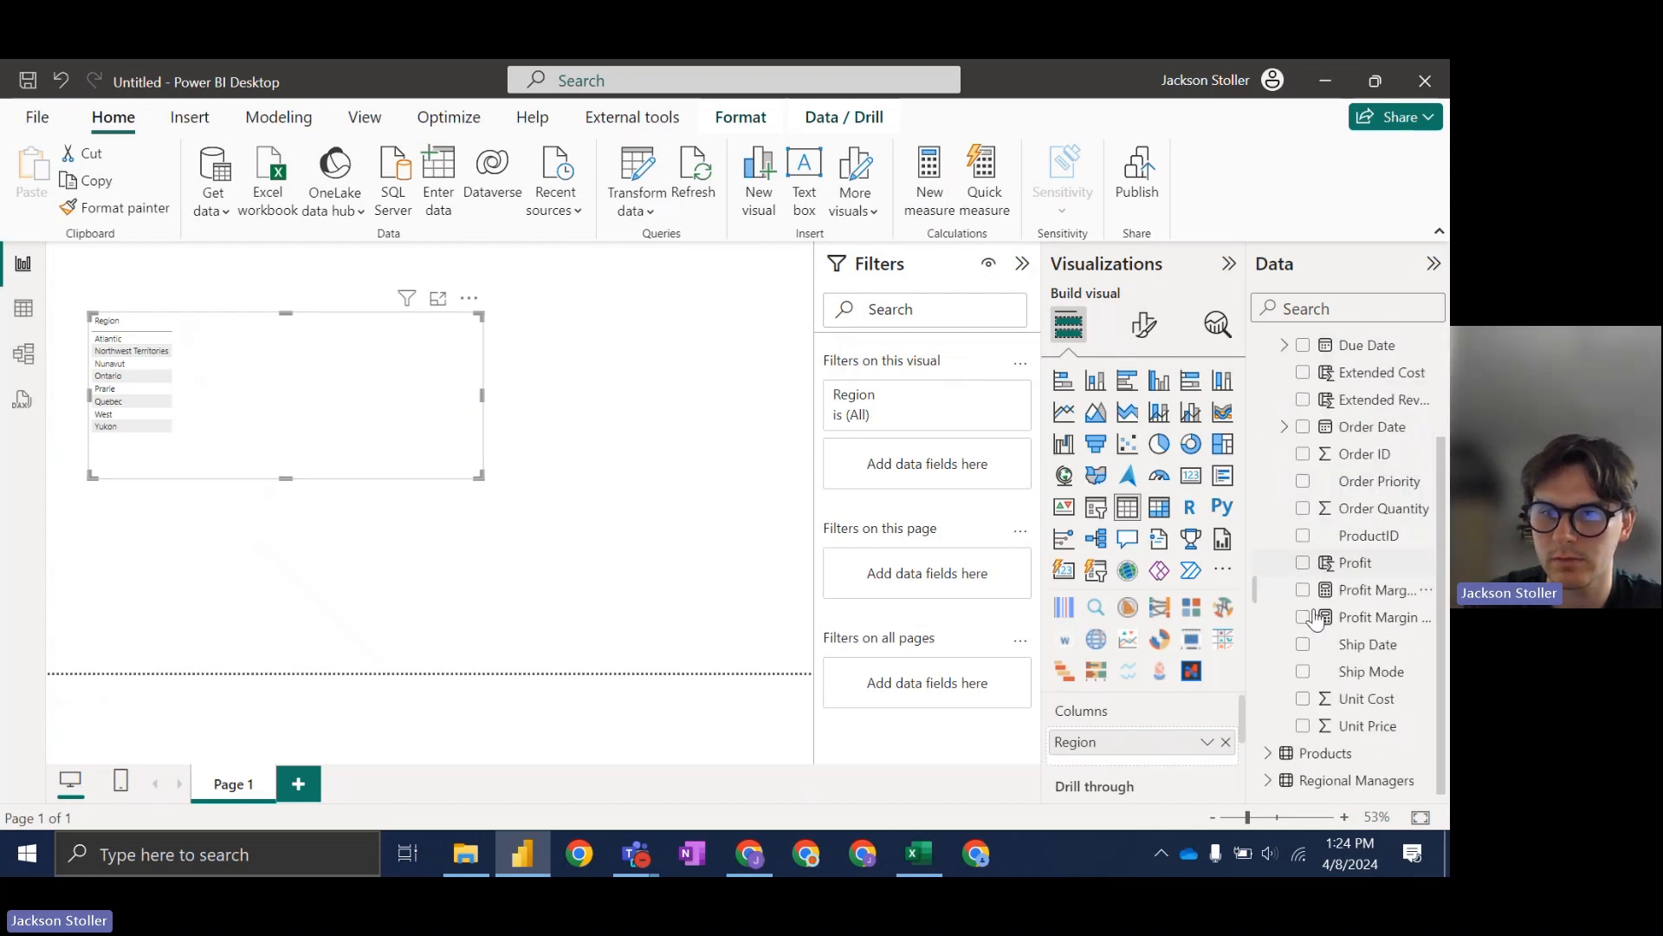
pyautogui.click(534, 845)
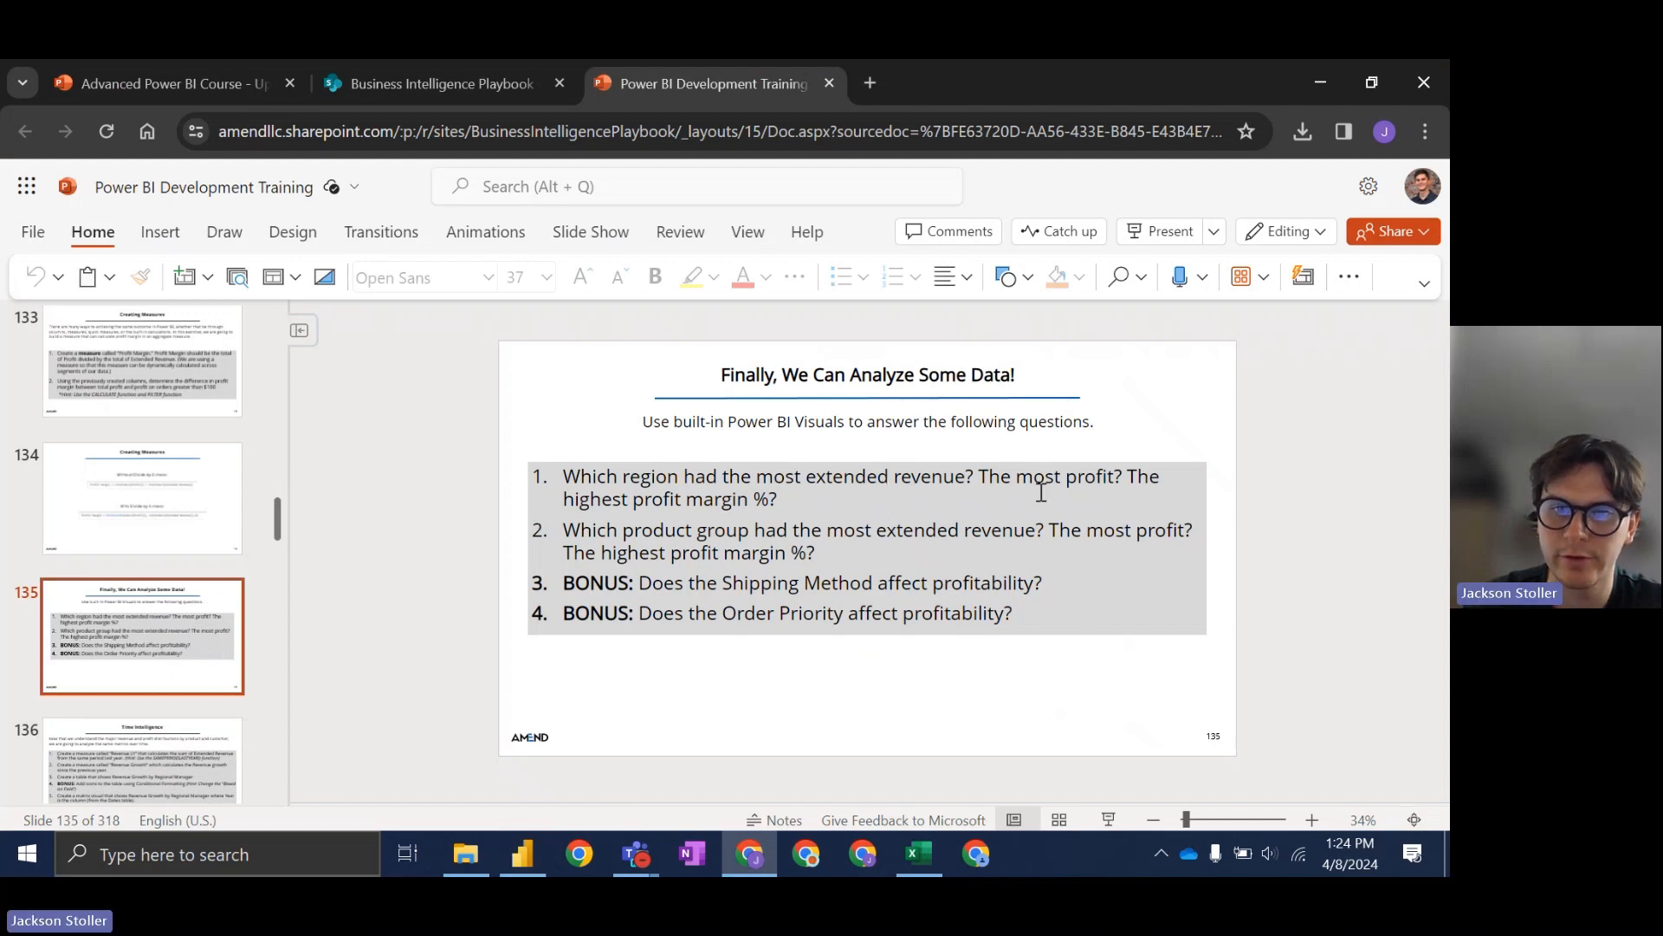
pyautogui.click(522, 854)
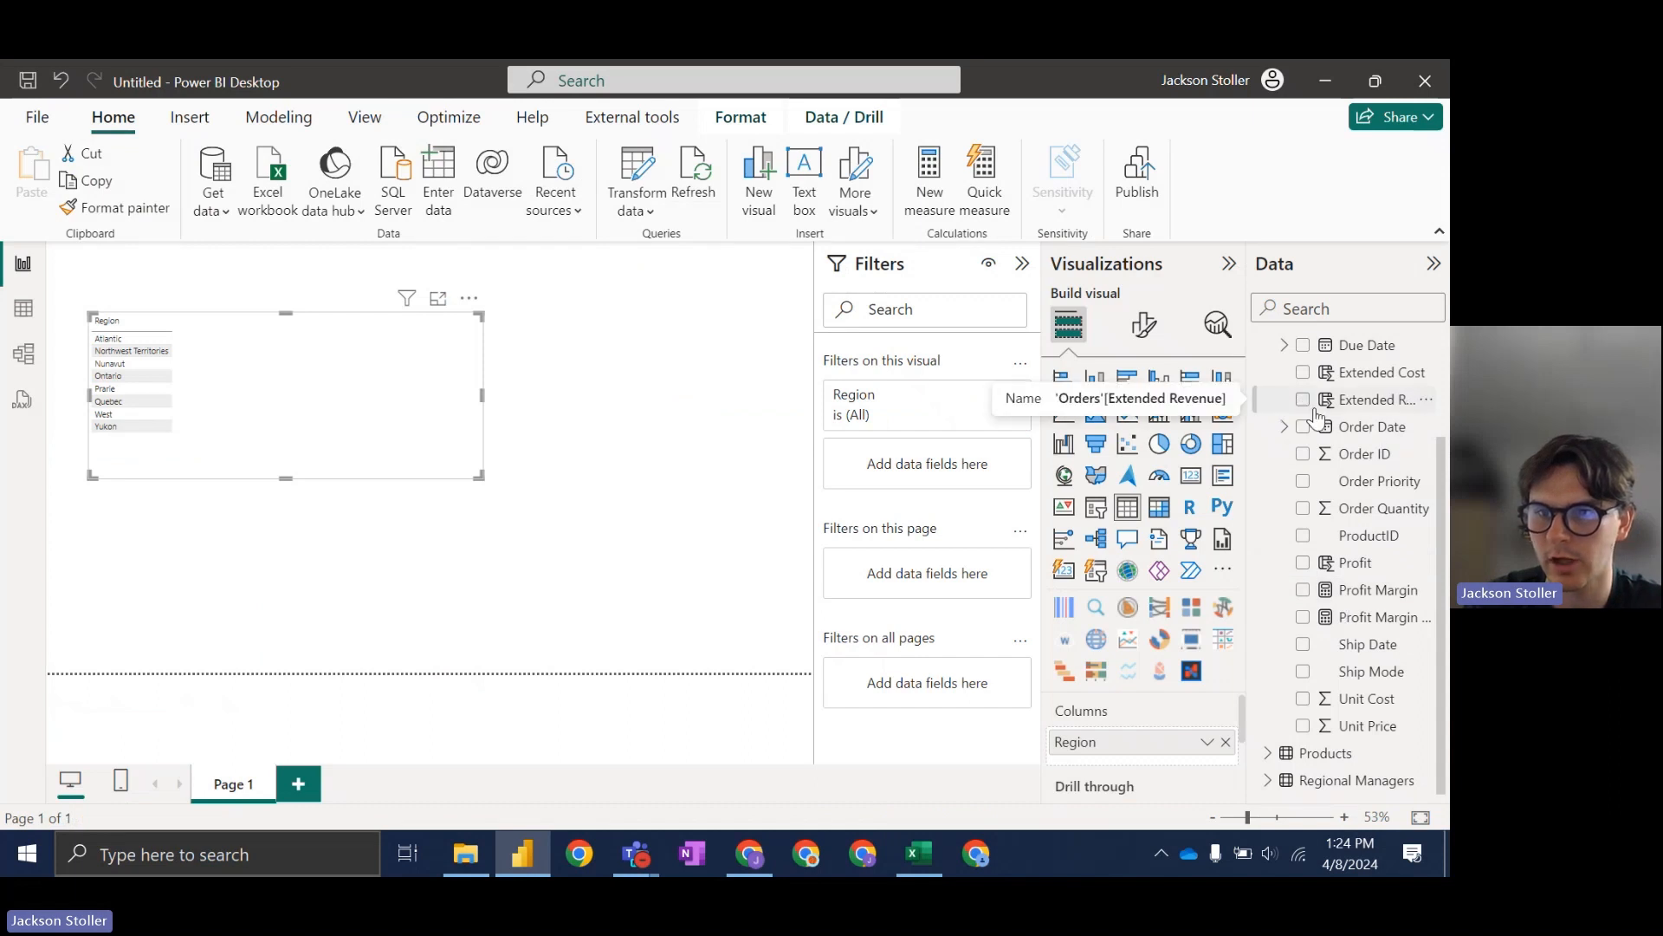
pyautogui.scroll(2, 1307, 408)
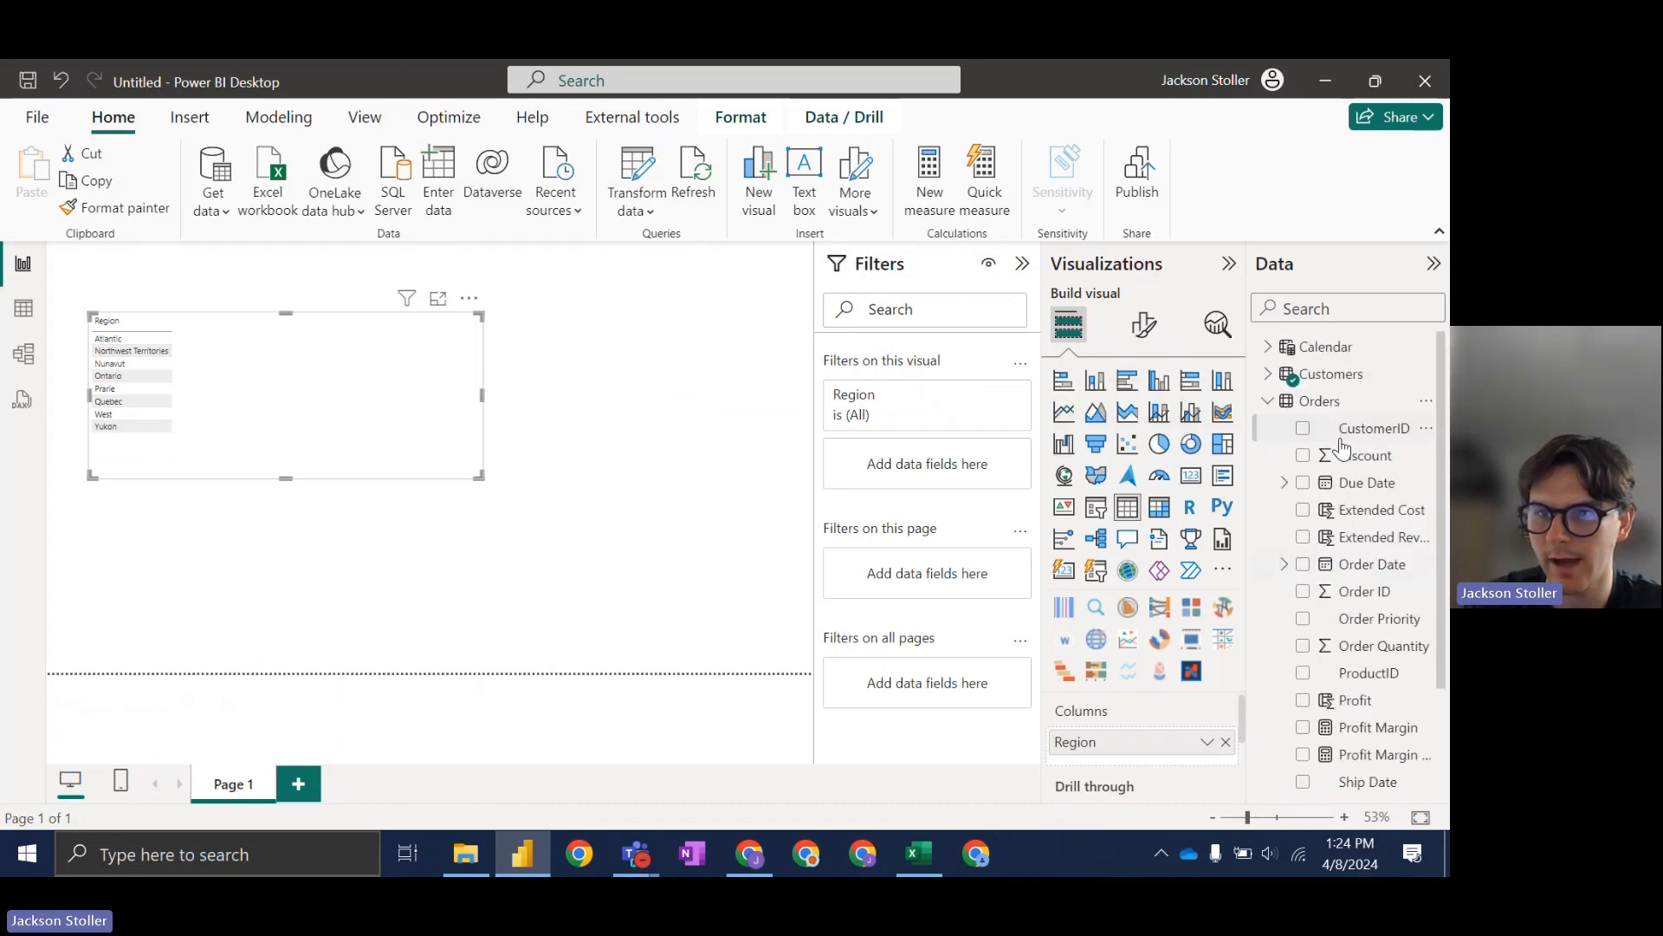
pyautogui.click(1304, 539)
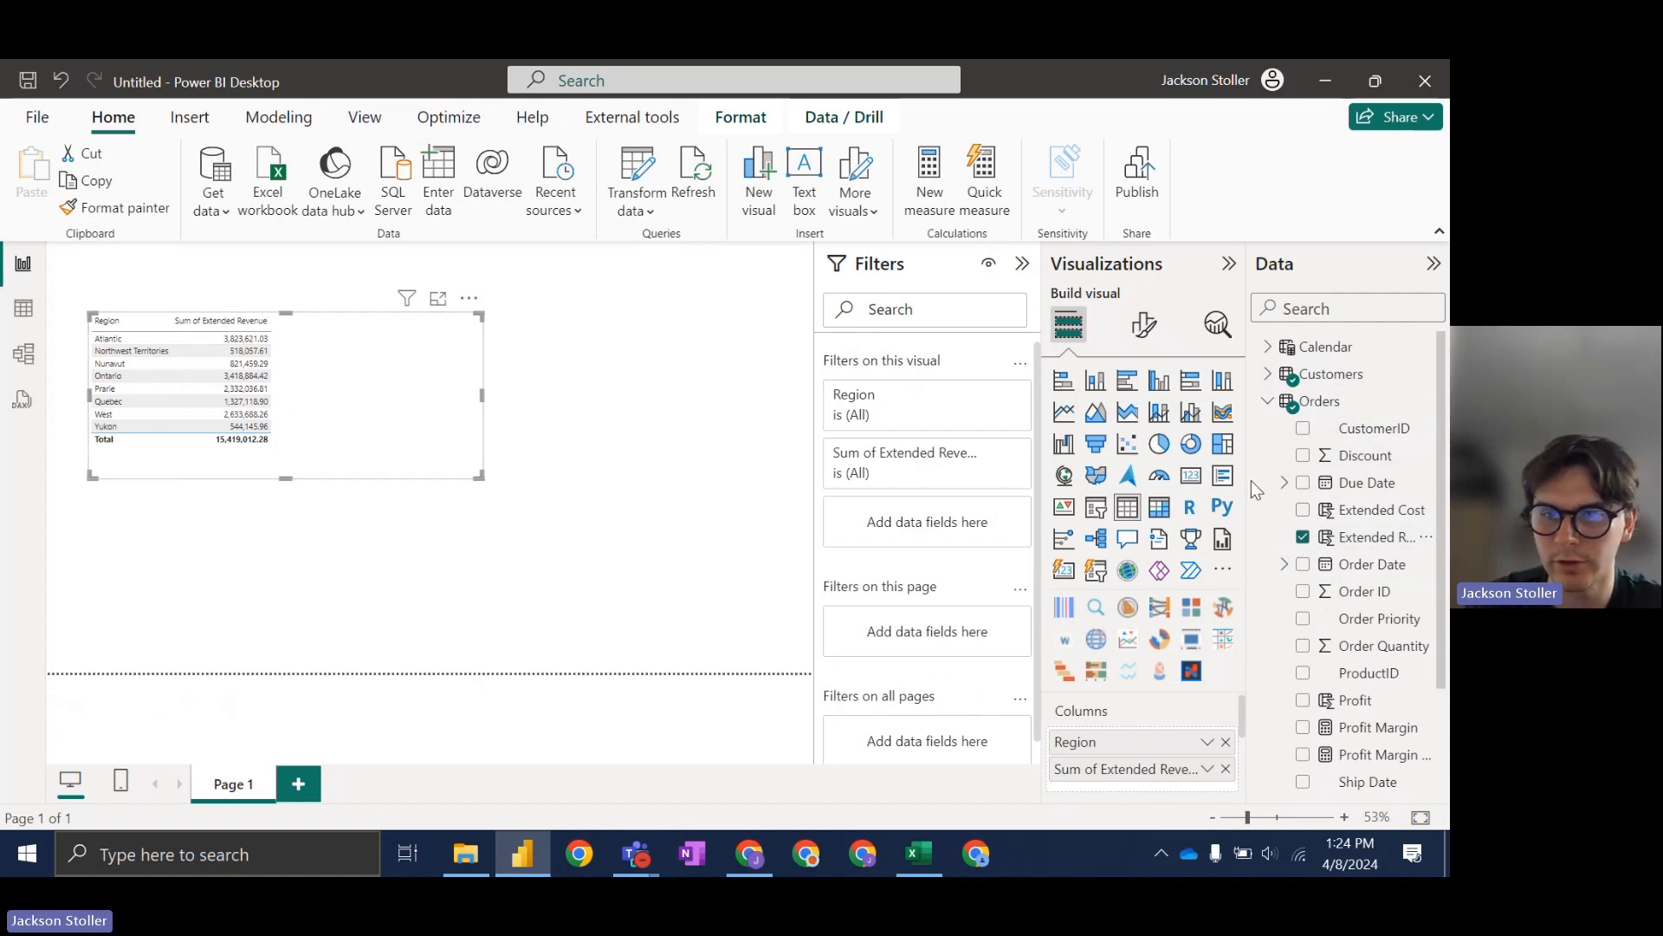
# Step: Add Profit and Profit Margin columns to the table, then select the Profit Margin measure
pyautogui.scroll(-1, 1270, 421)
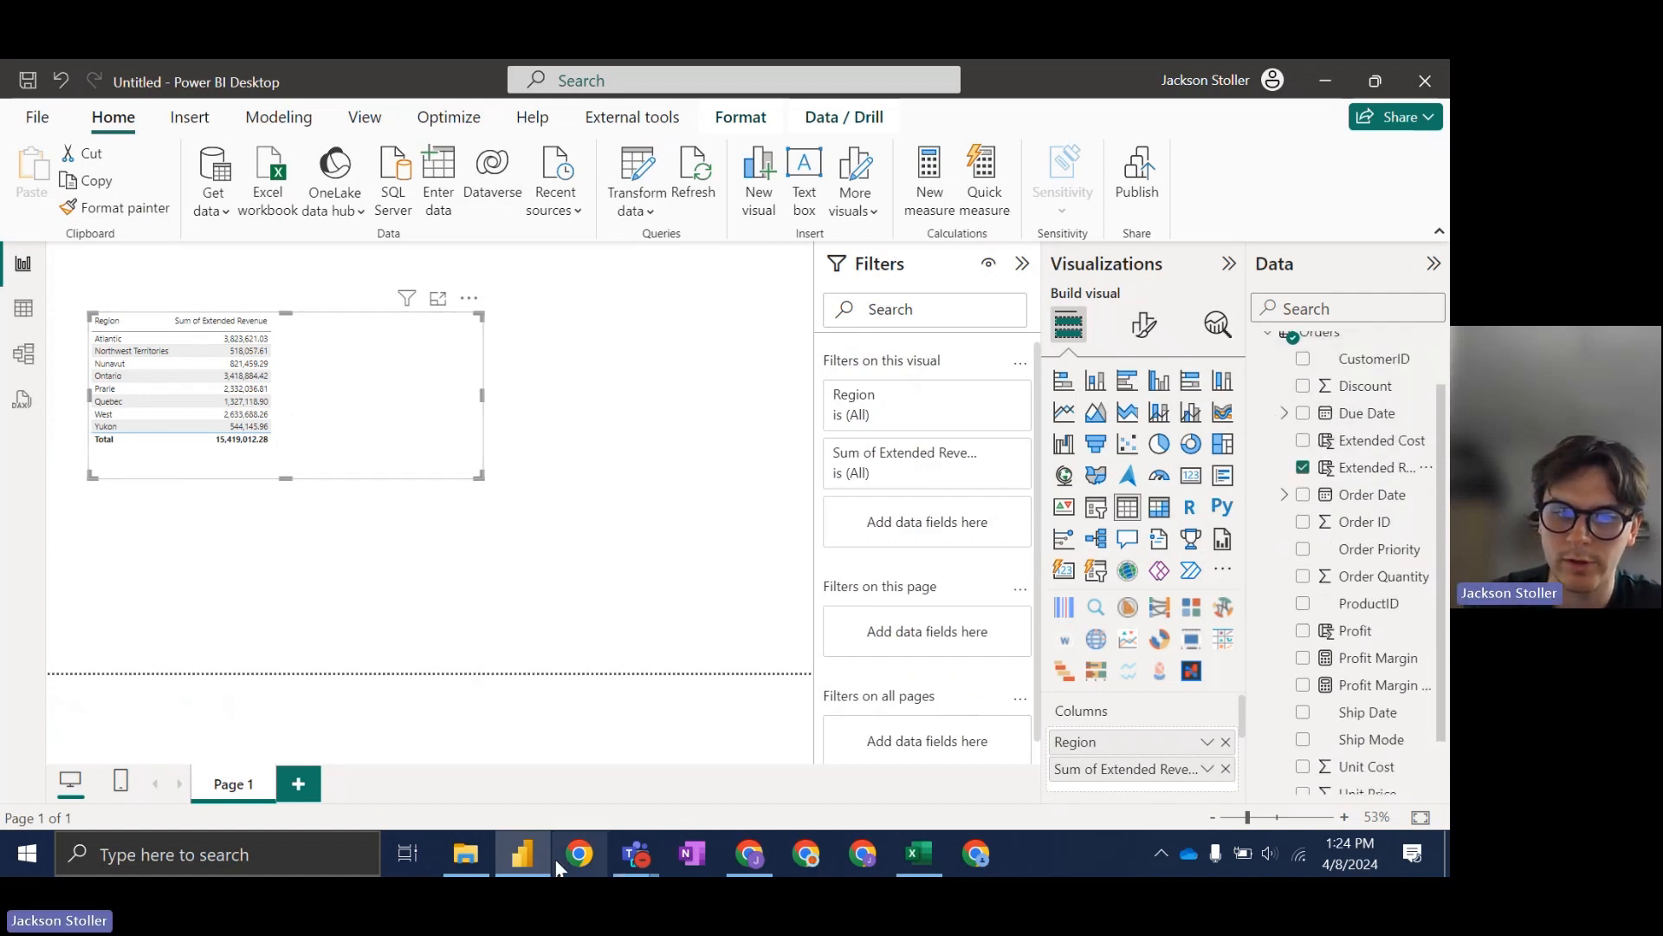
pyautogui.click(750, 854)
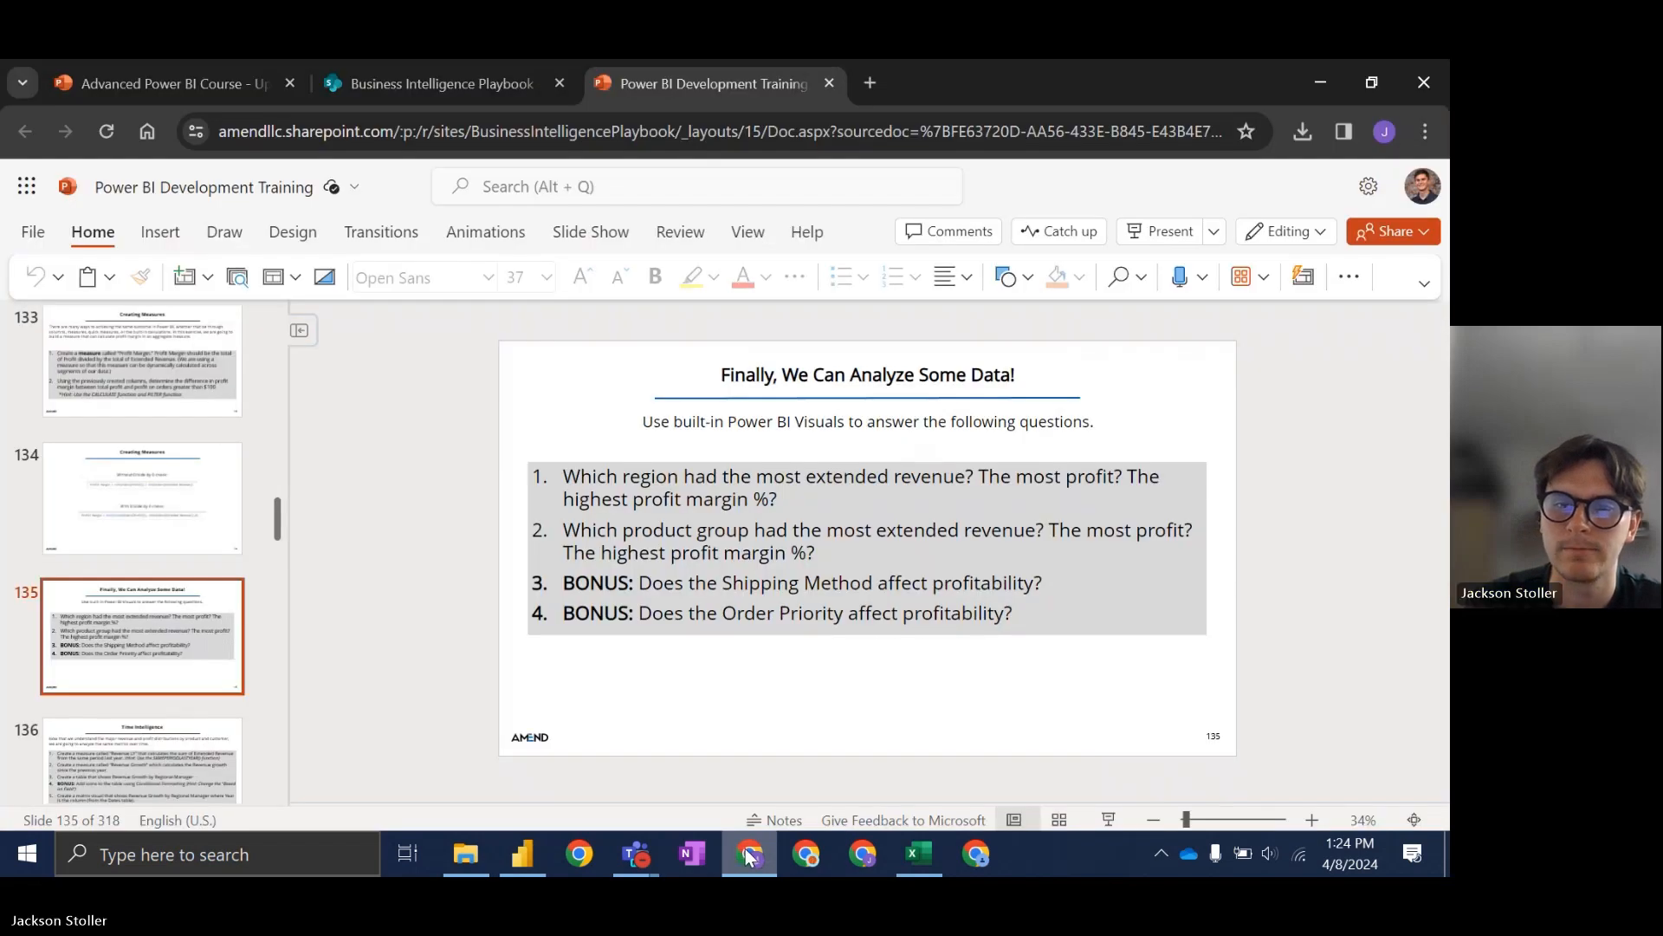
pyautogui.click(749, 853)
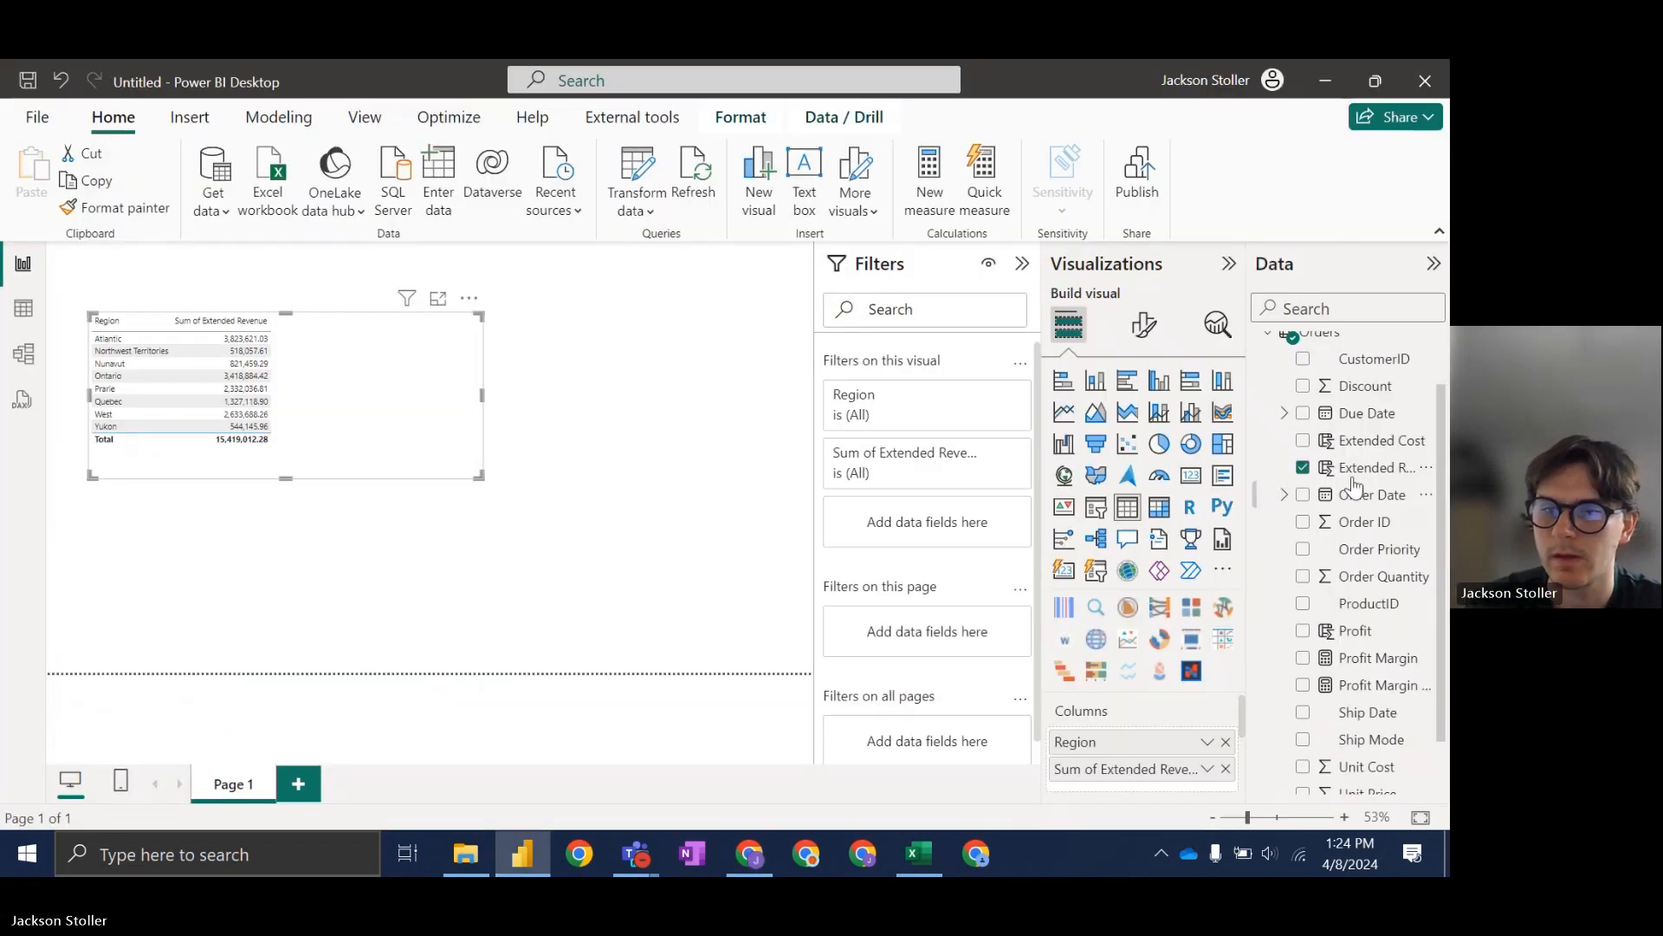
pyautogui.scroll(-2, 1367, 445)
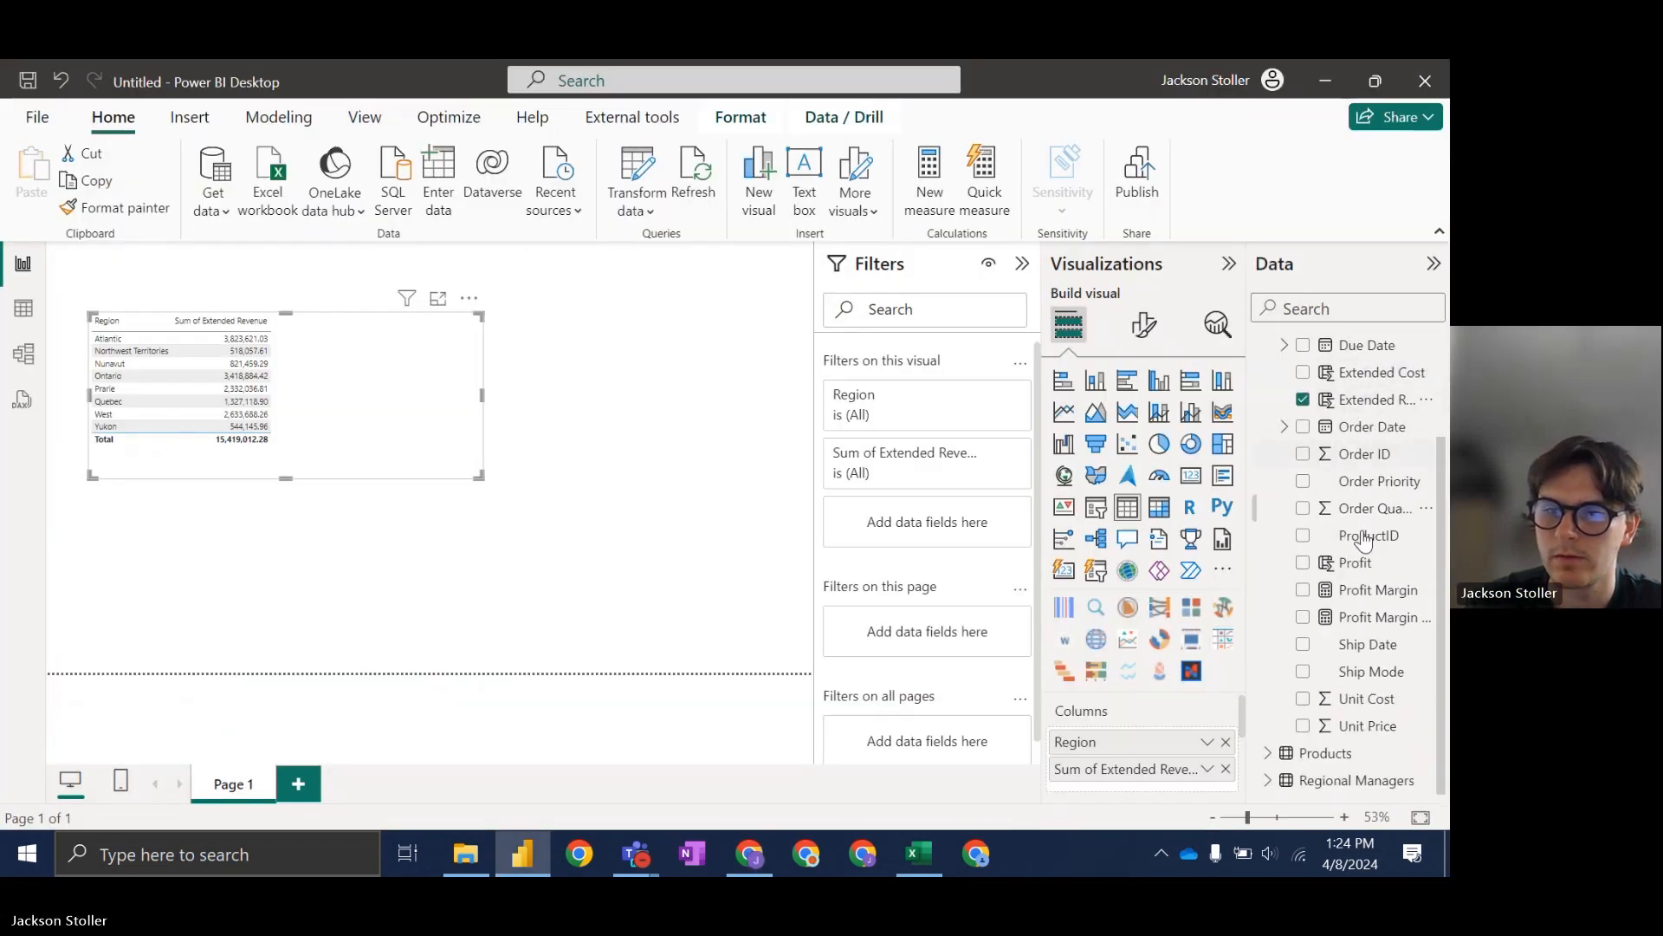
pyautogui.click(1303, 563)
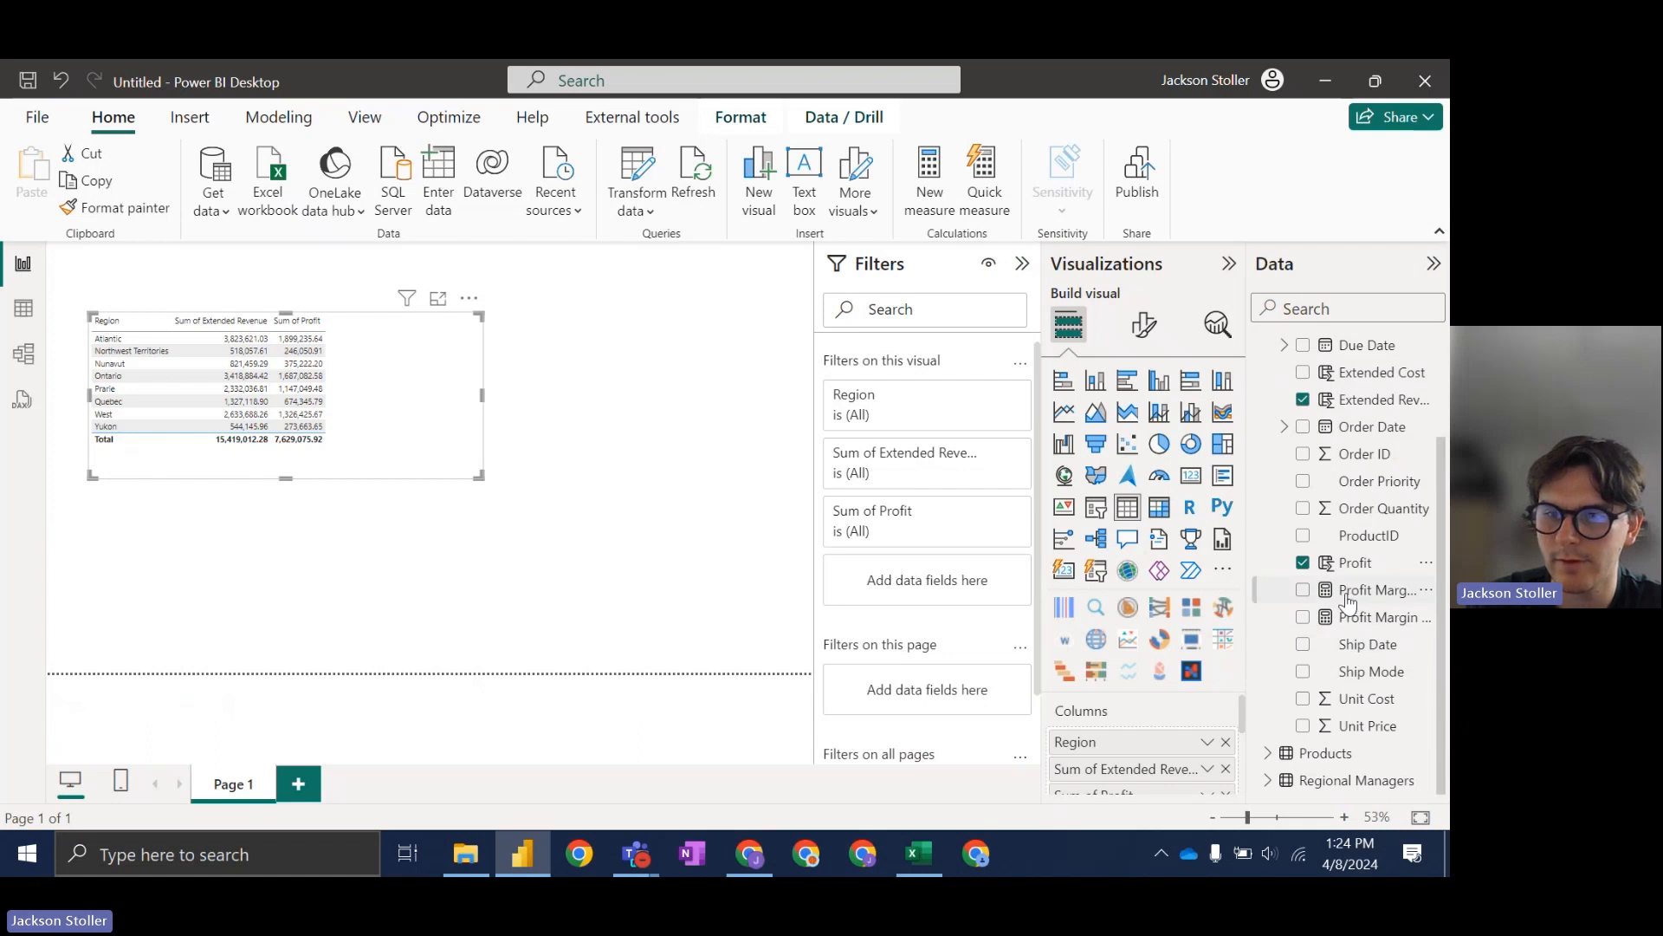
pyautogui.scroll(-1, 1228, 687)
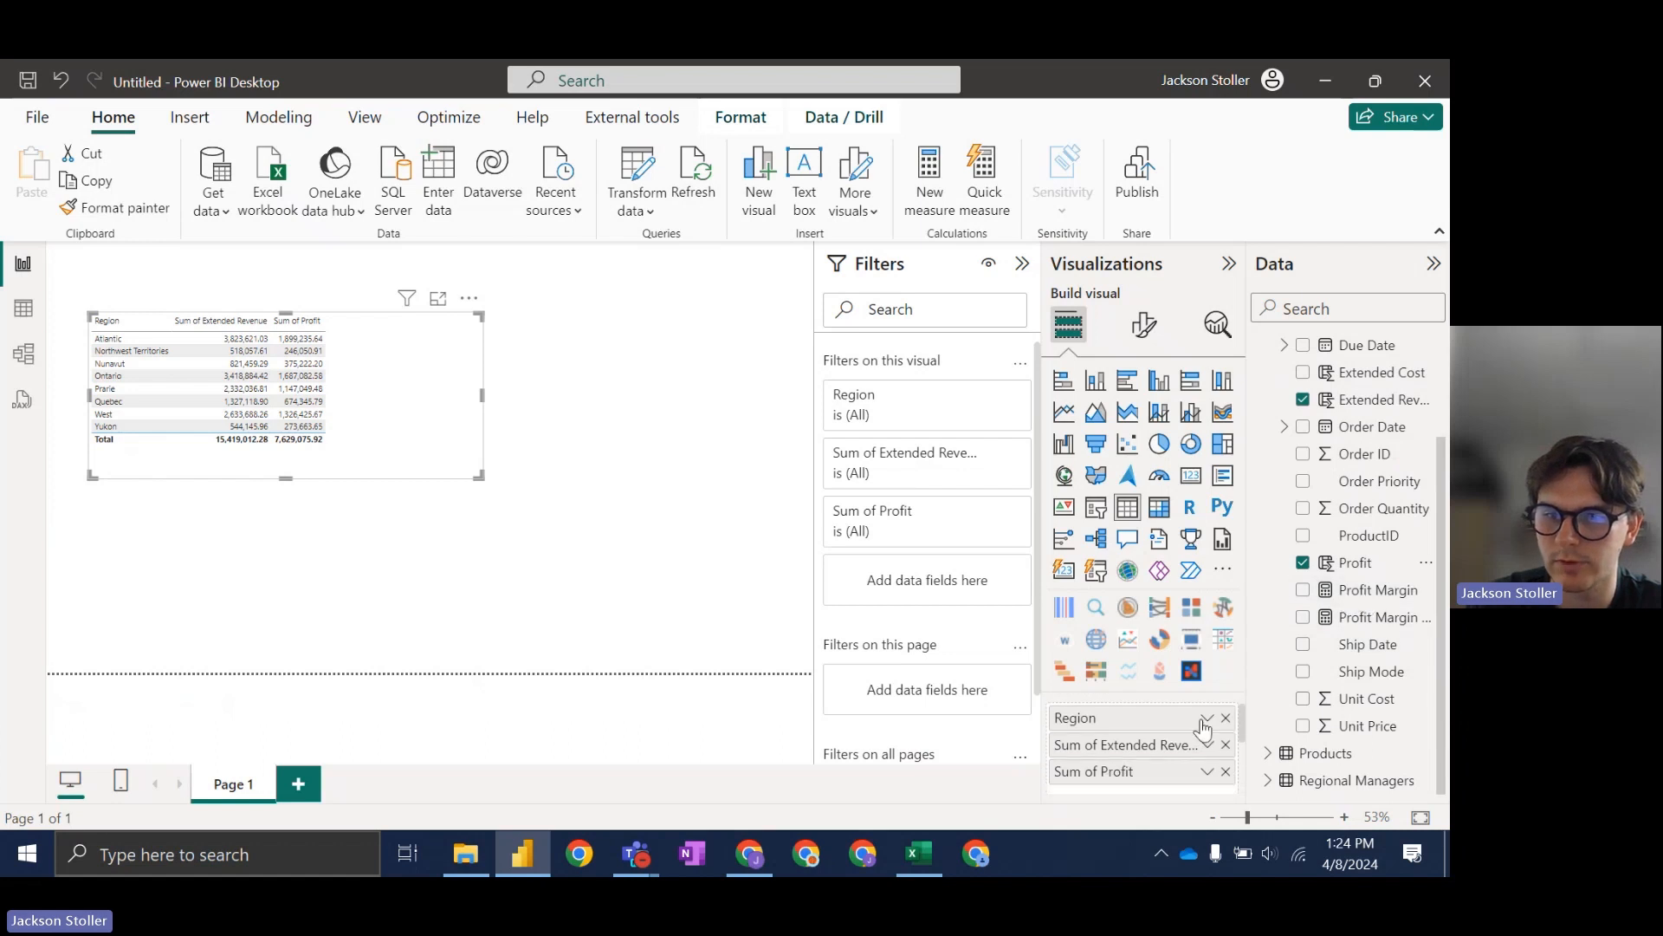
pyautogui.click(1304, 592)
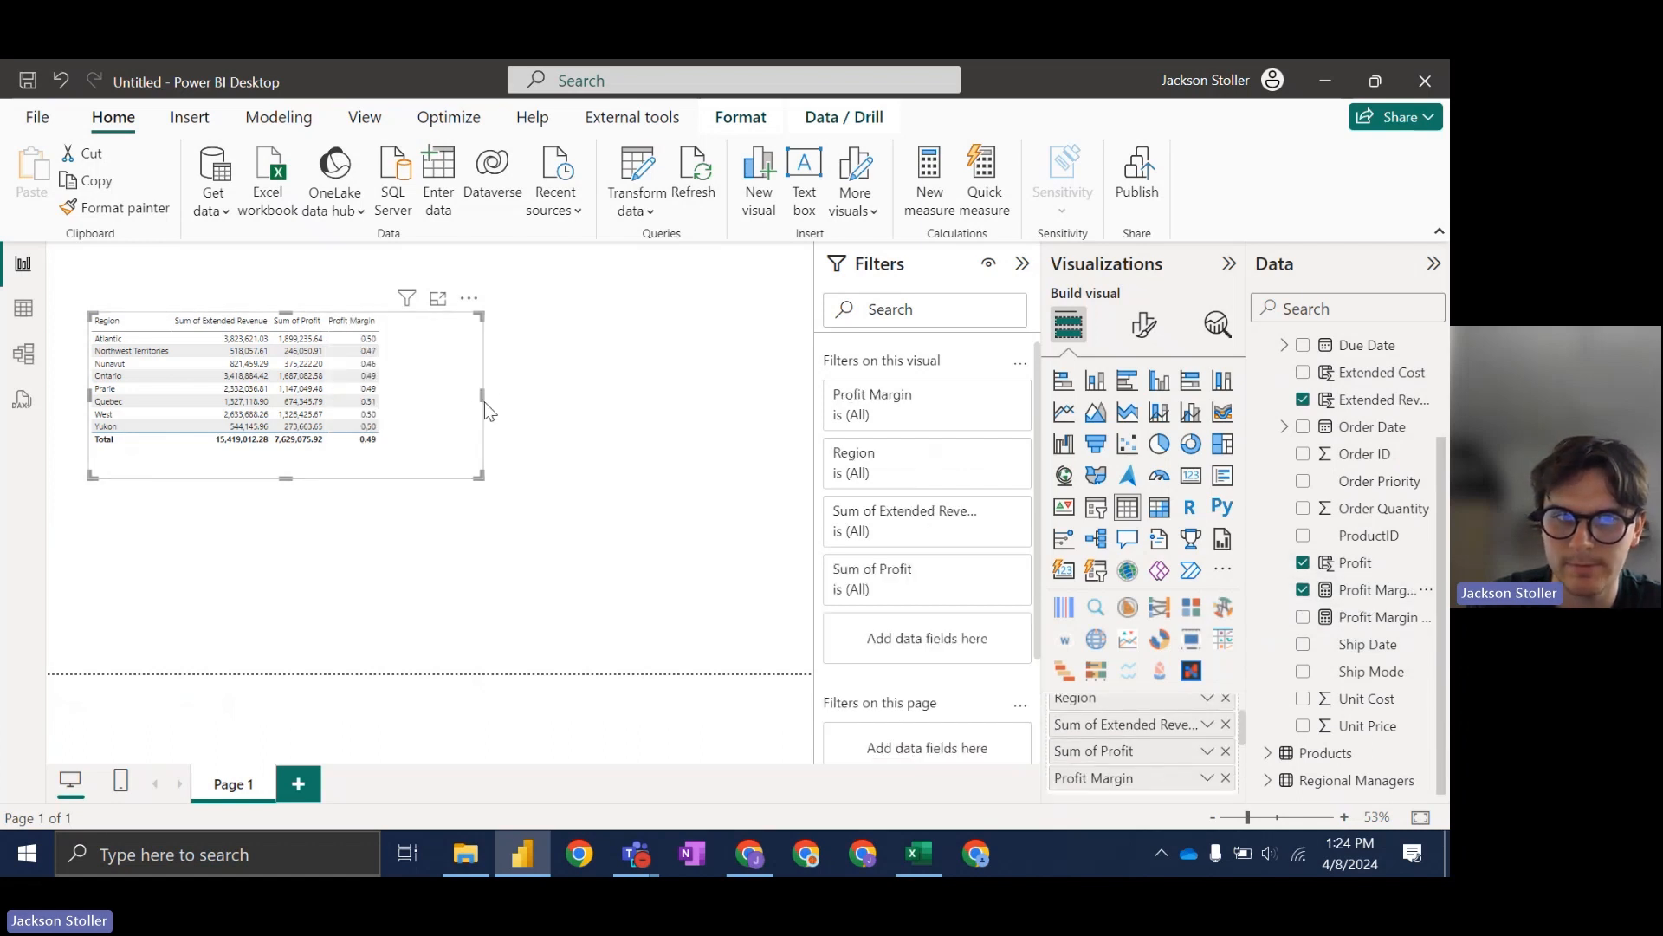
pyautogui.click(1376, 592)
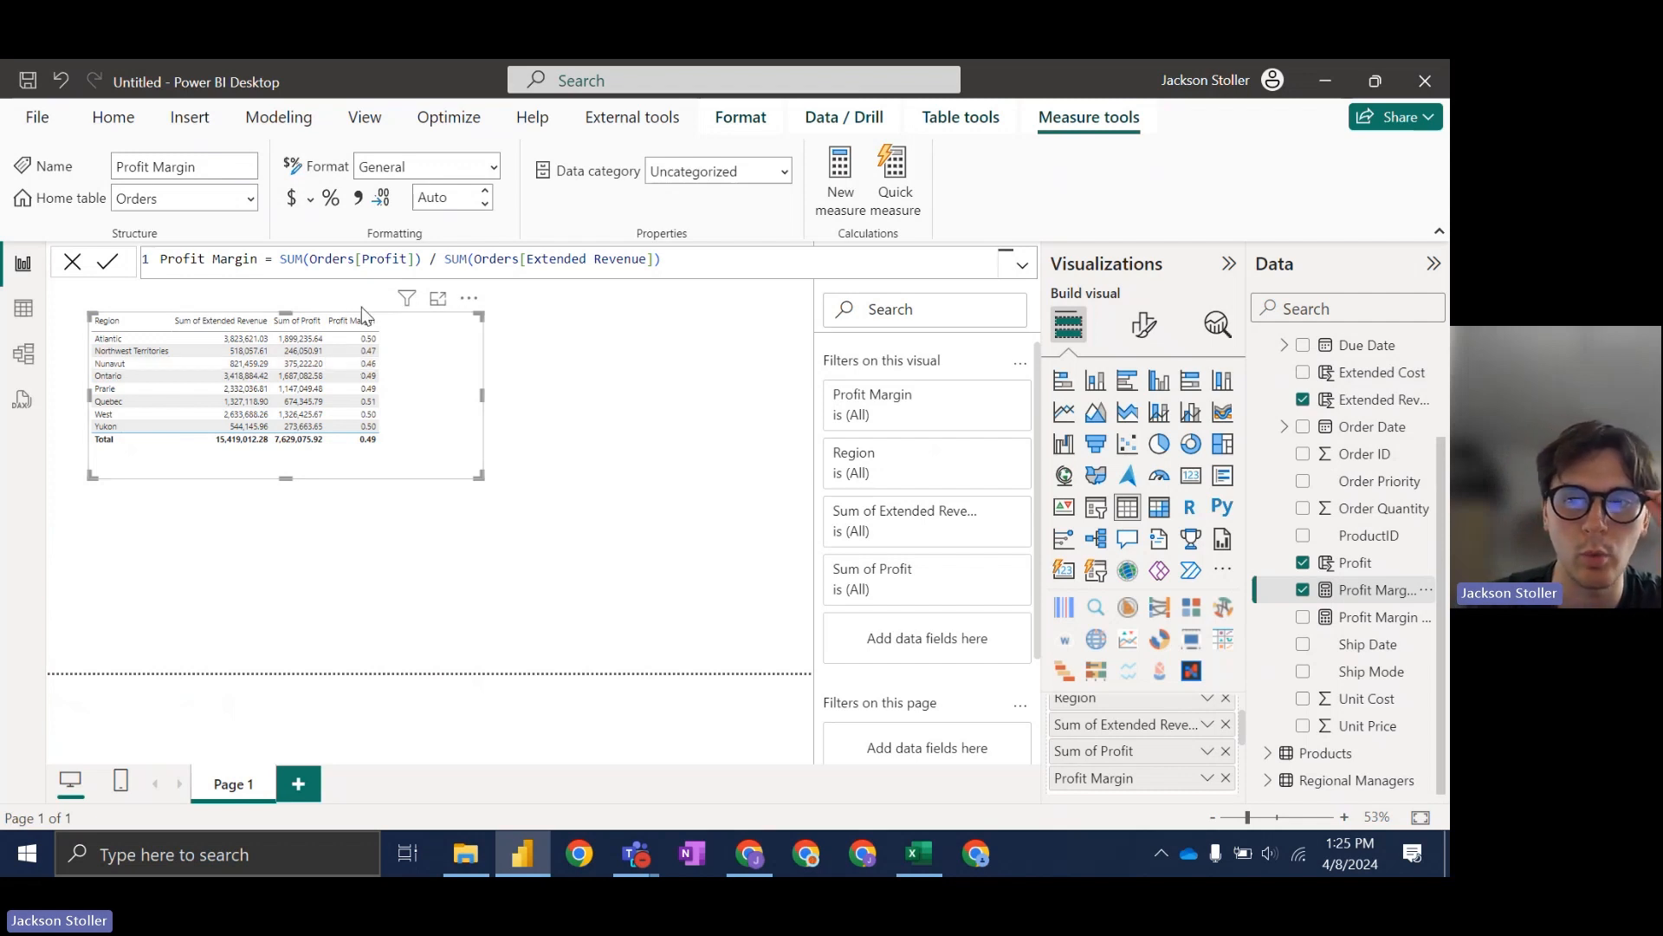
# Step: Format Profit Margin as a percentage and sort the table by Profit Margin, highest first
pyautogui.click(330, 198)
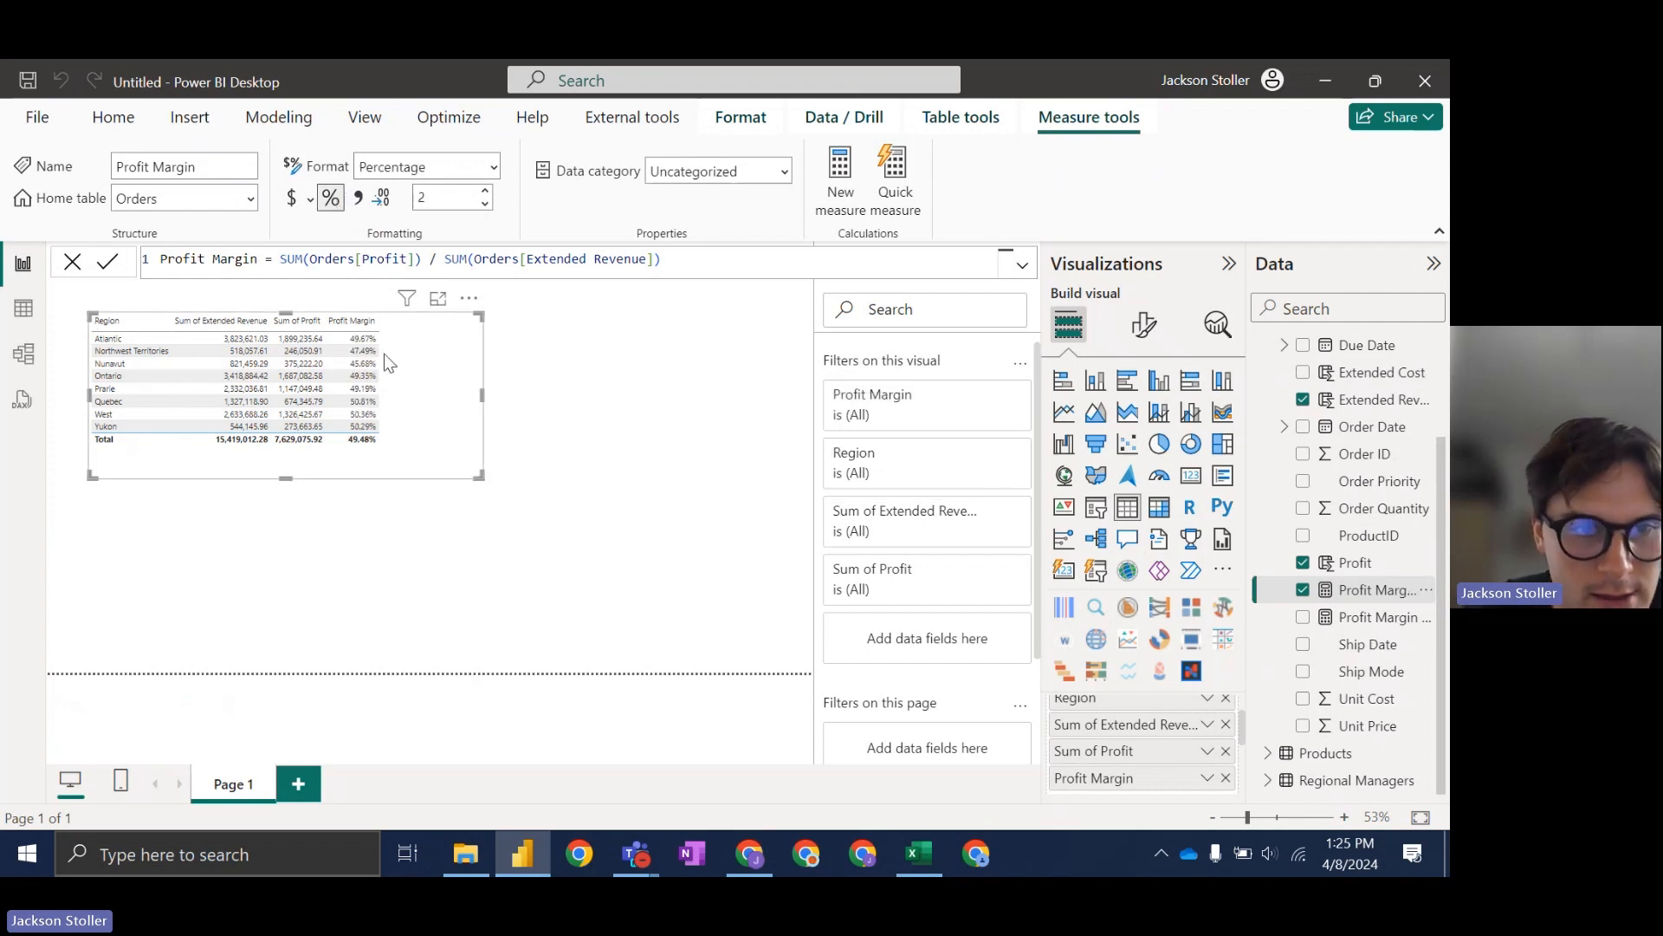
pyautogui.click(260, 322)
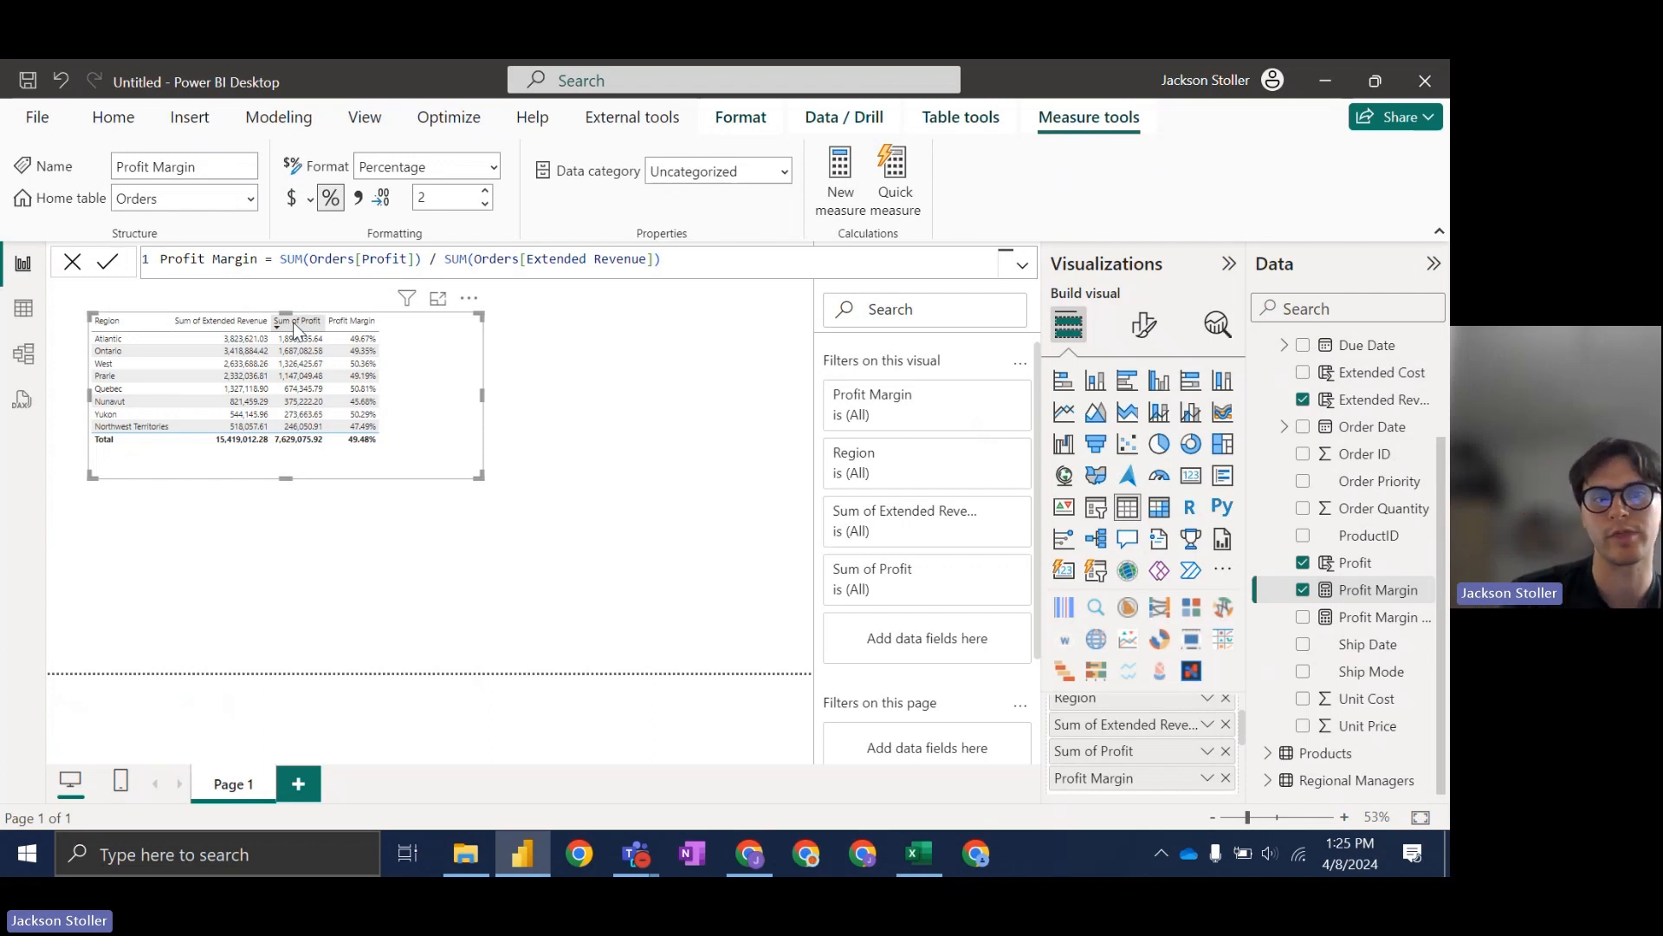
pyautogui.click(372, 321)
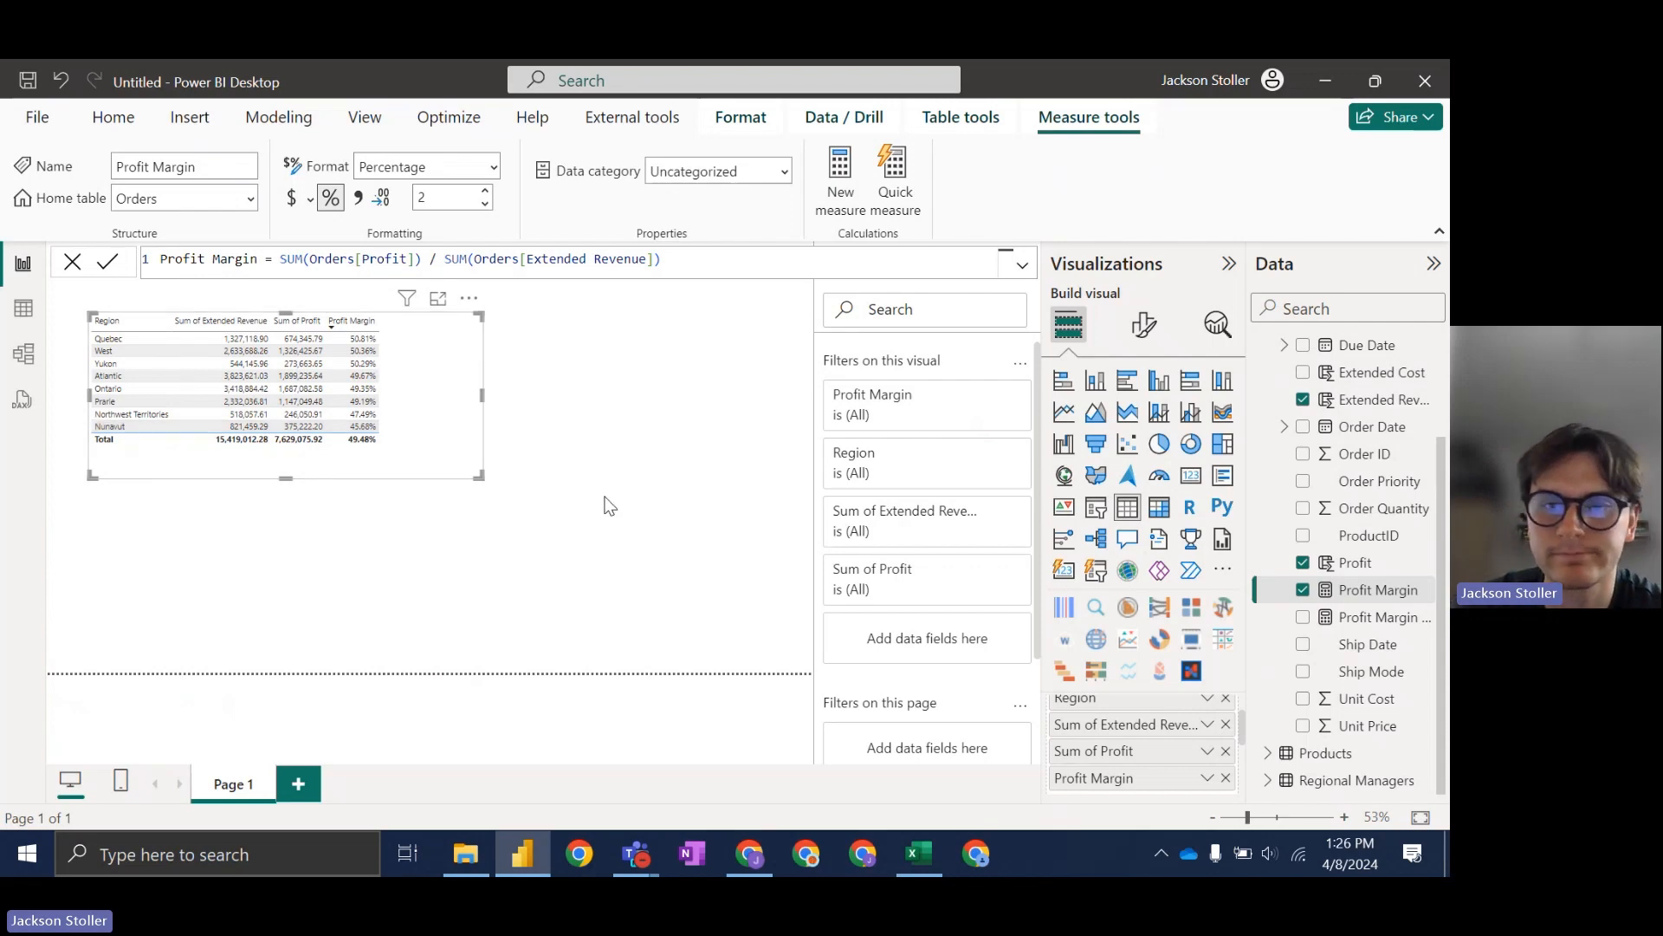
# Step: Check the analysis slide, then replace Region with Ship Mode, found by searching 'ship'
pyautogui.click(761, 853)
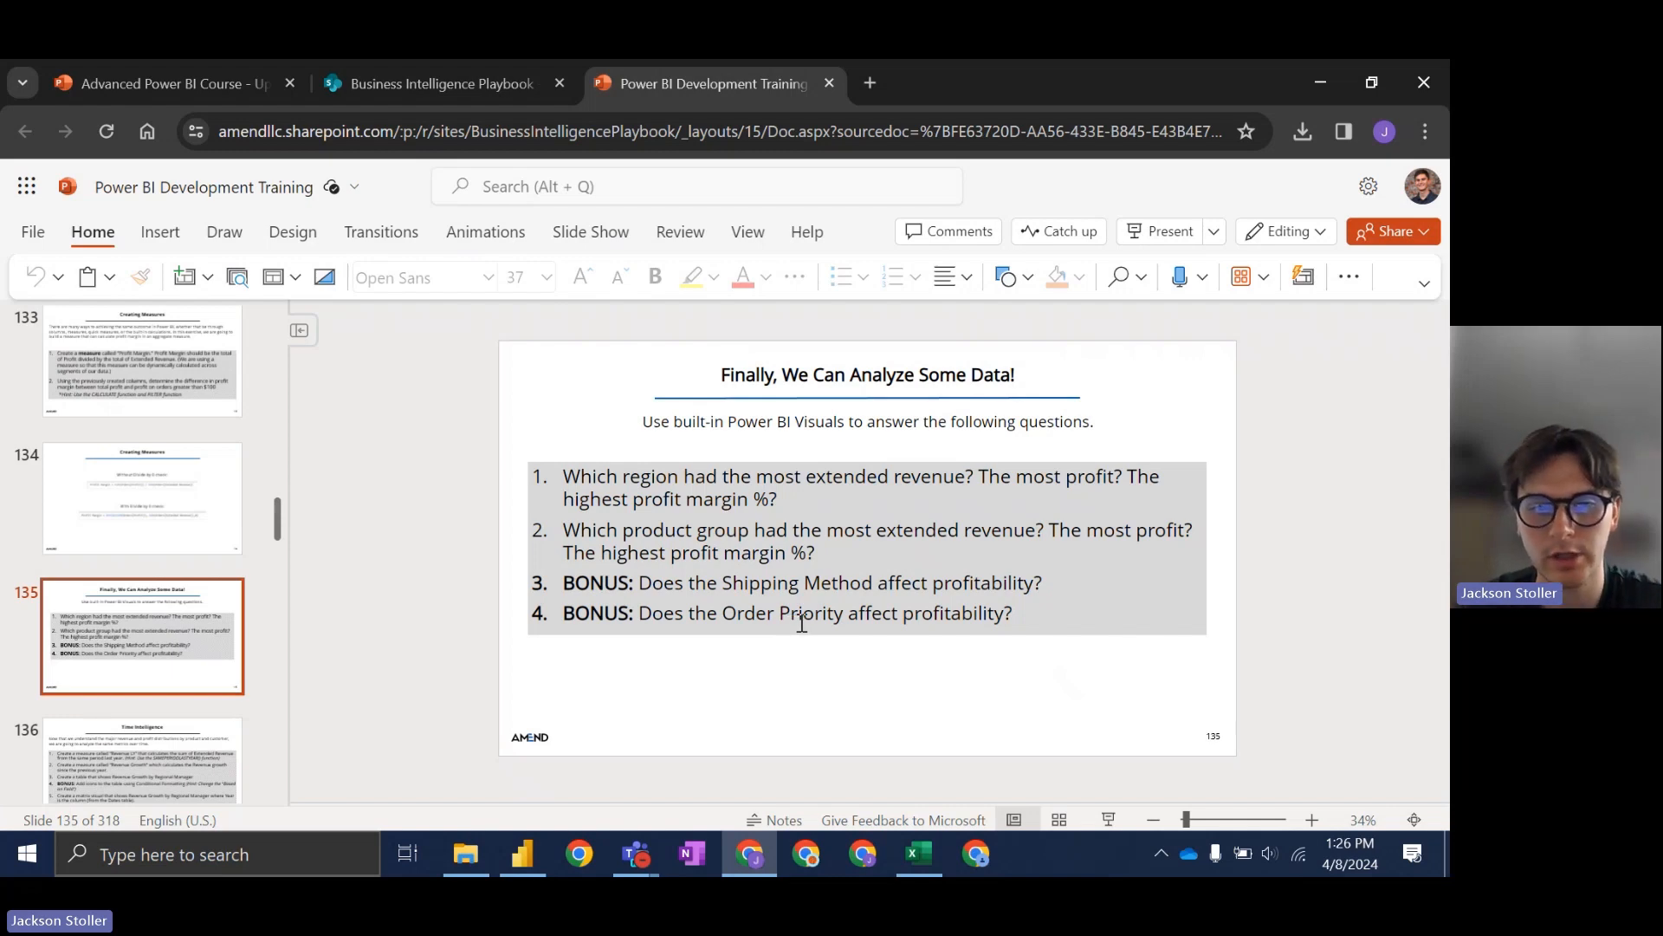
pyautogui.click(753, 858)
pyautogui.scroll(1, 1147, 750)
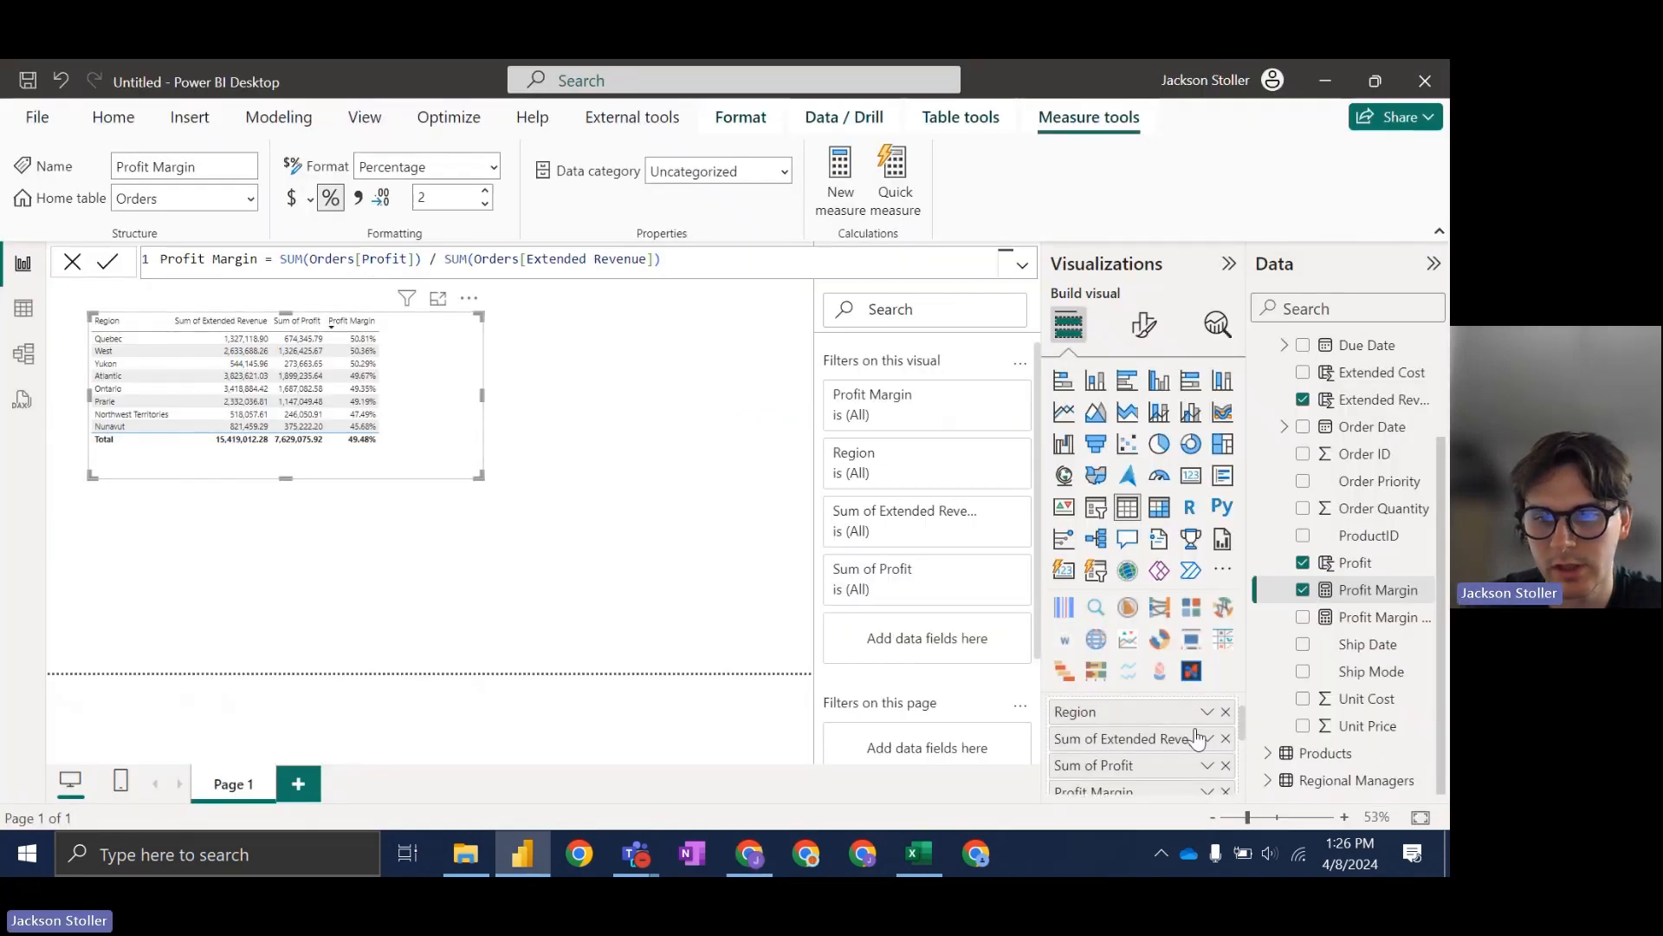
pyautogui.click(1225, 712)
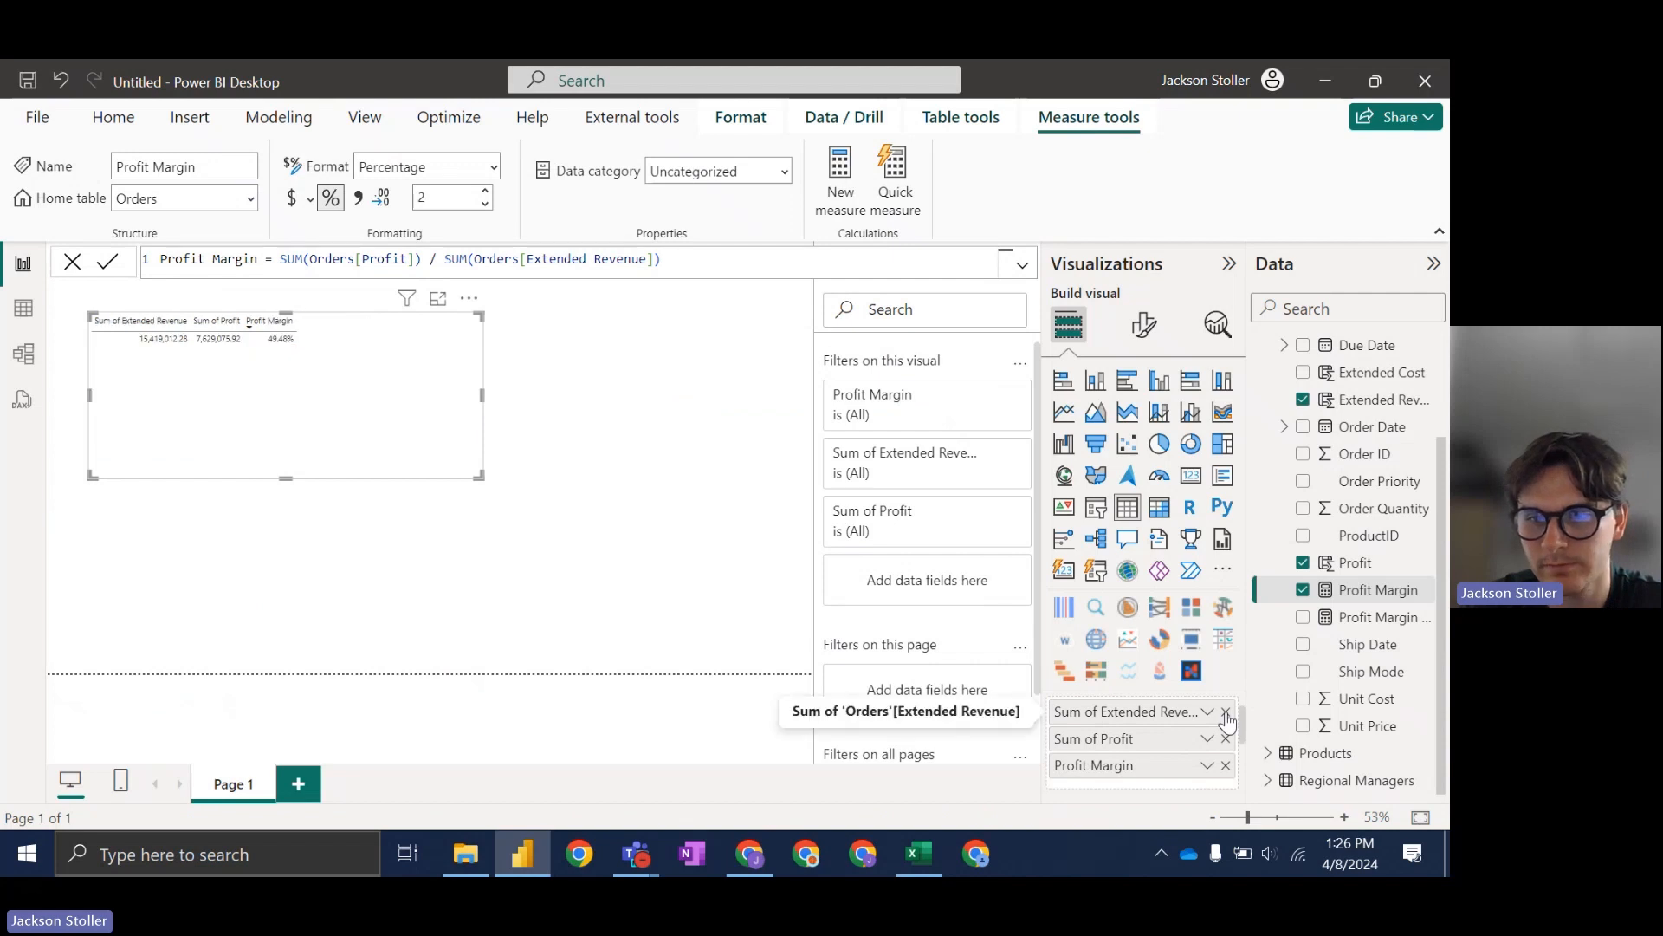
pyautogui.scroll(2, 1296, 667)
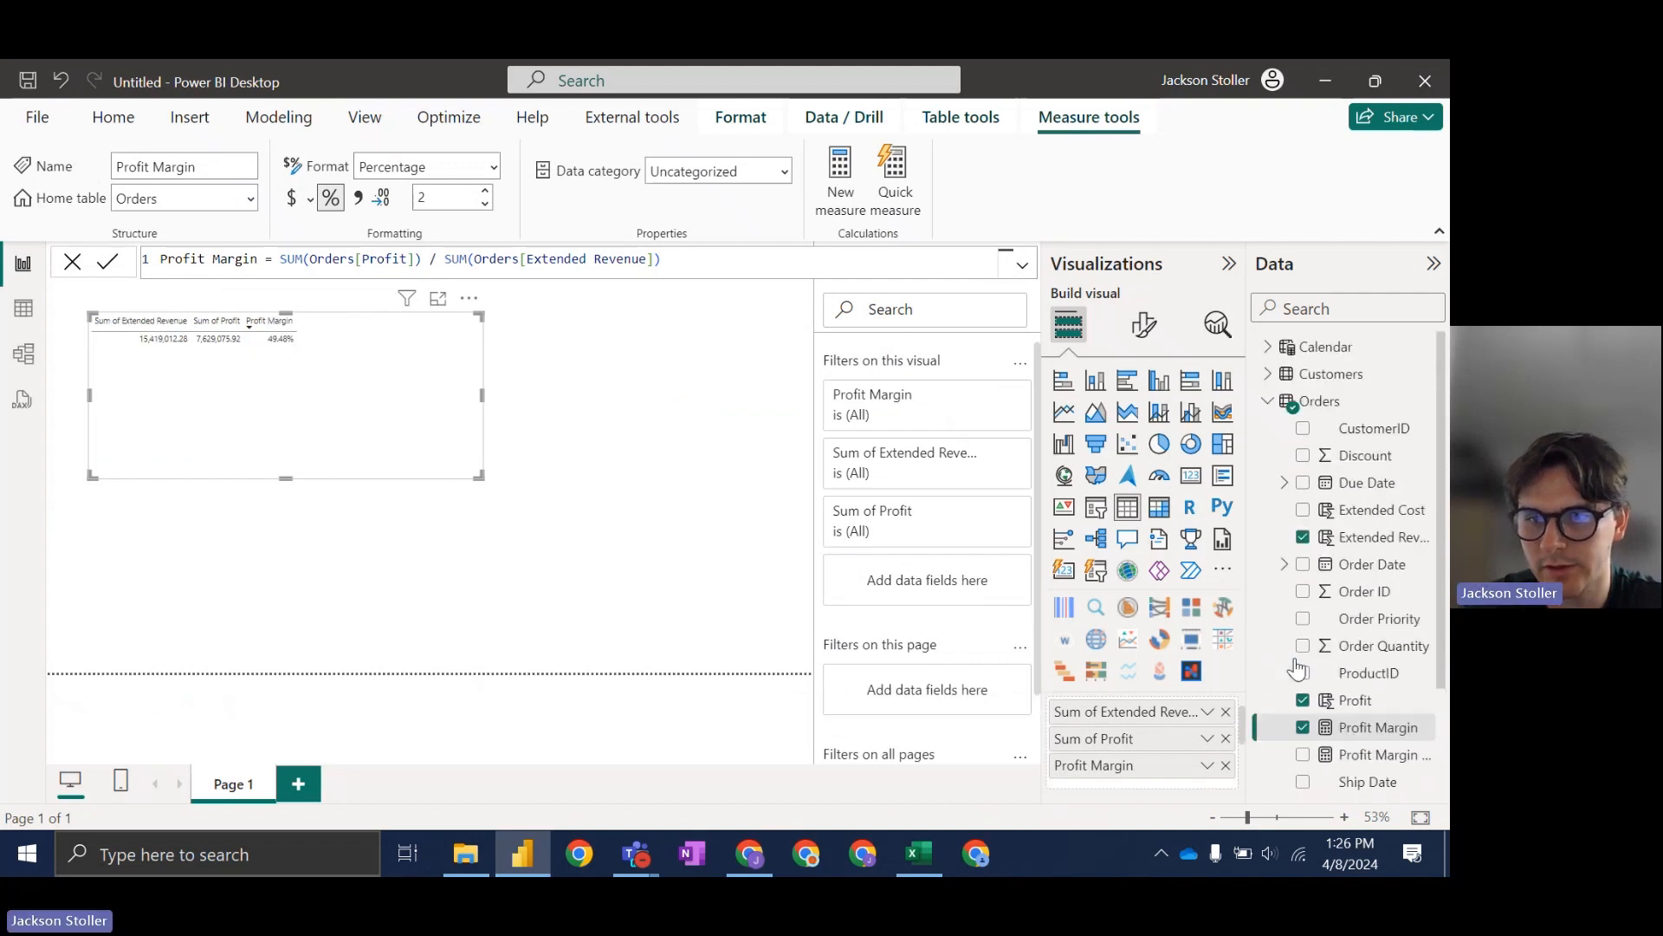
pyautogui.click(1265, 404)
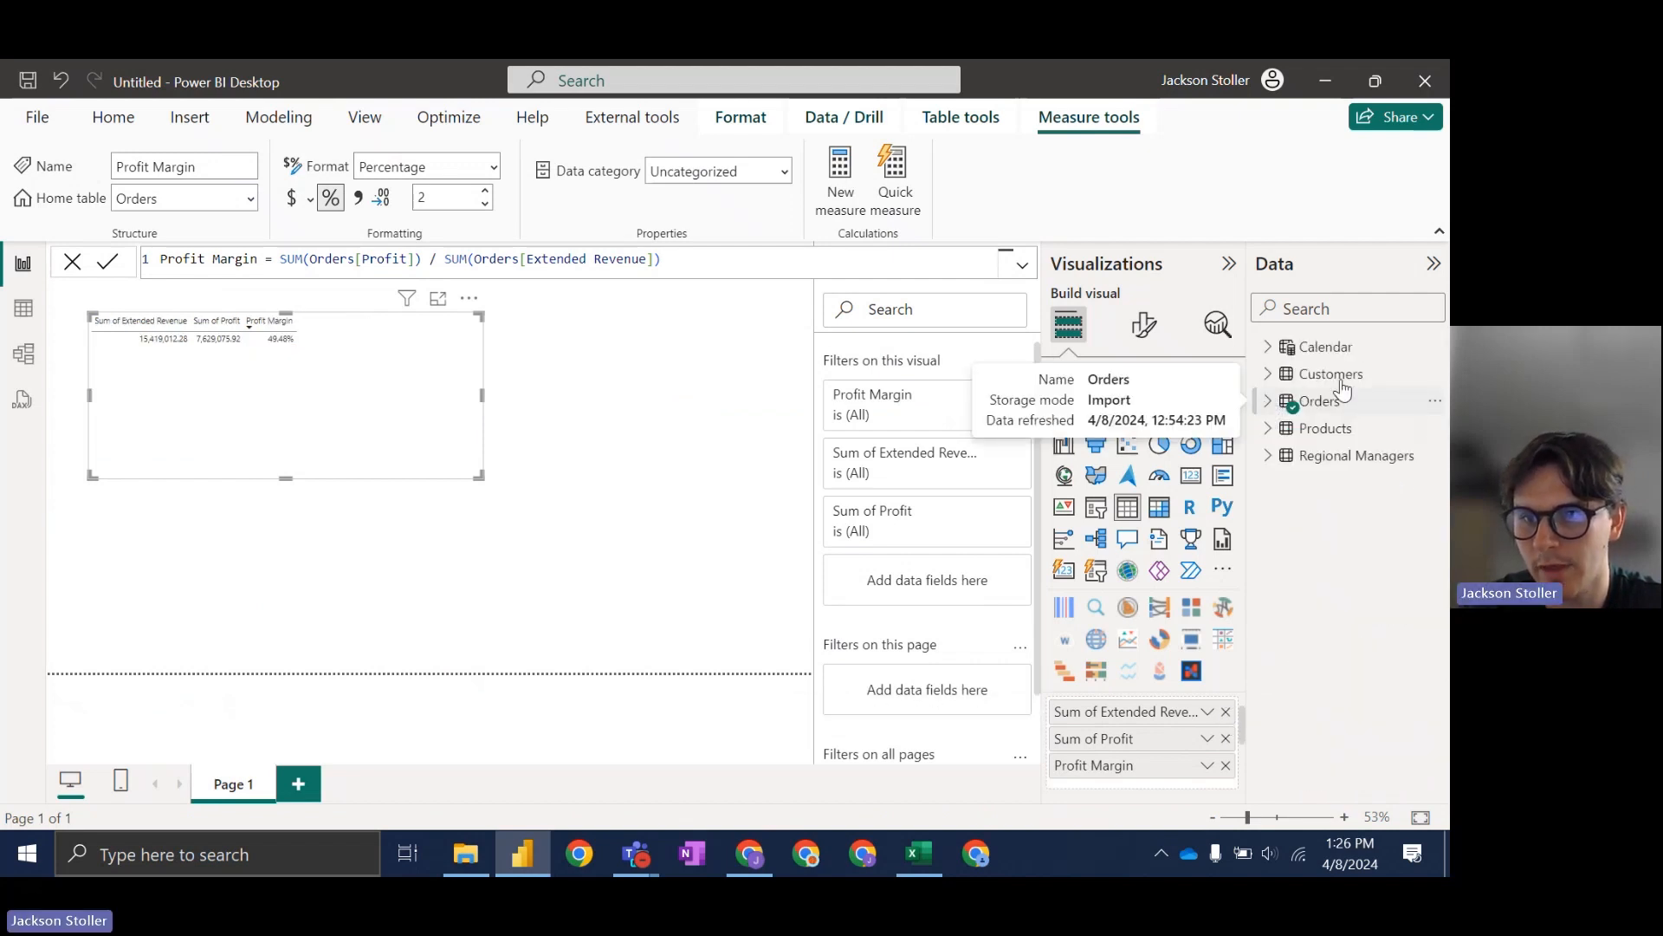
pyautogui.click(1353, 309)
pyautogui.write('ship')
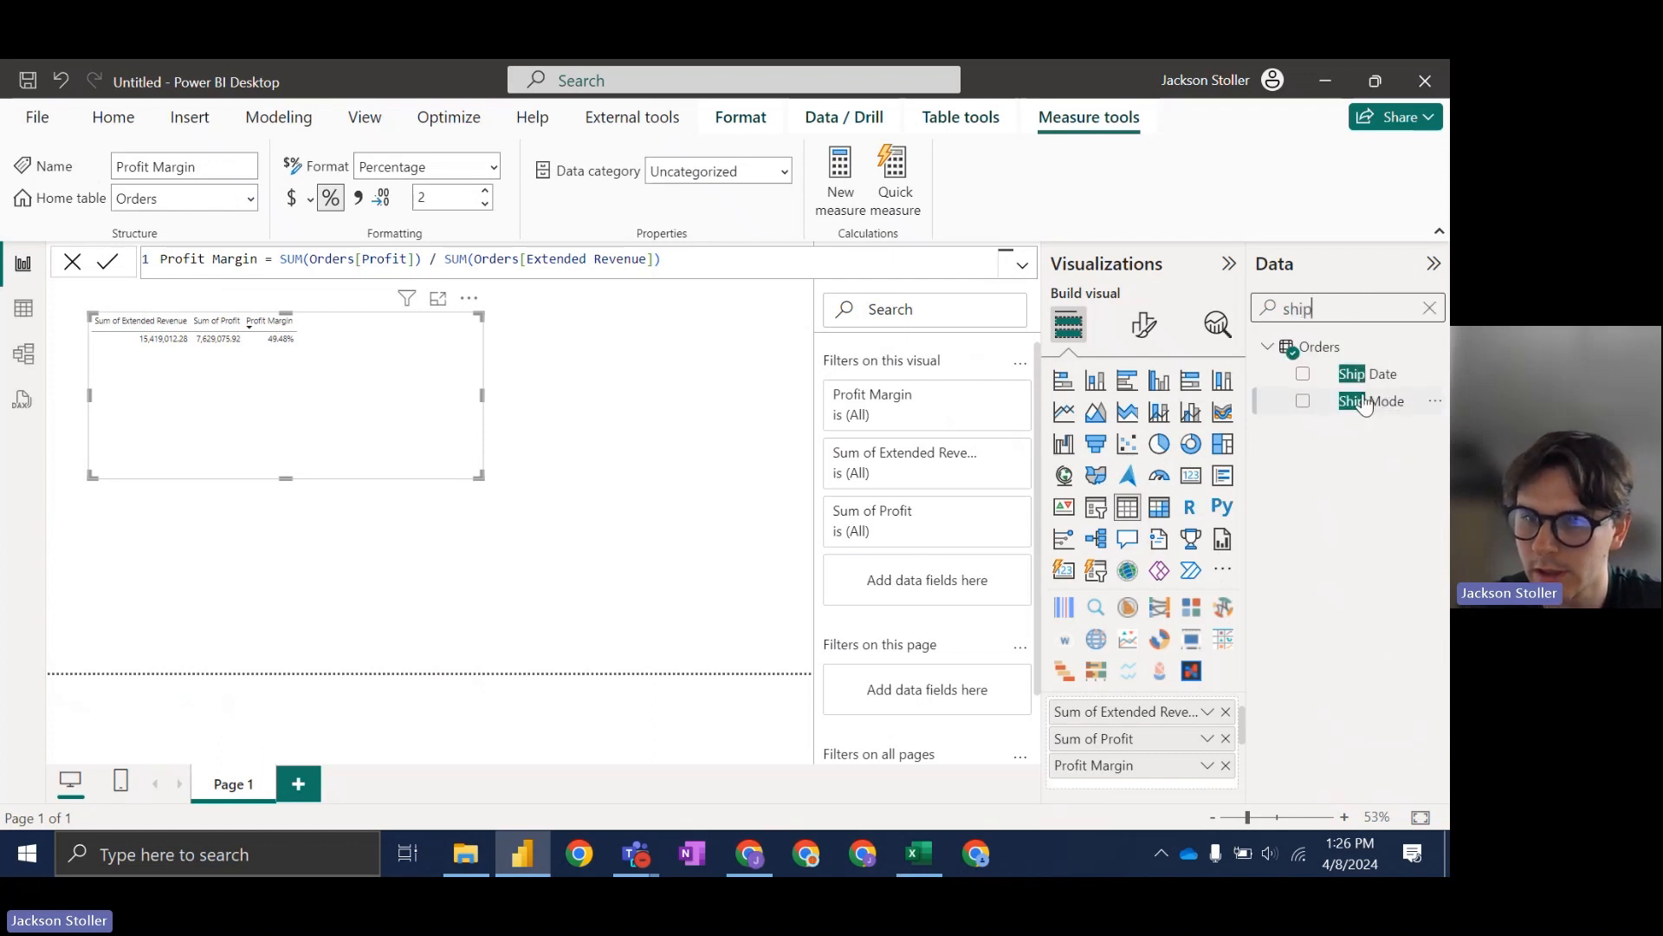
pyautogui.moveTo(1367, 401); pyautogui.dragTo(1173, 738)
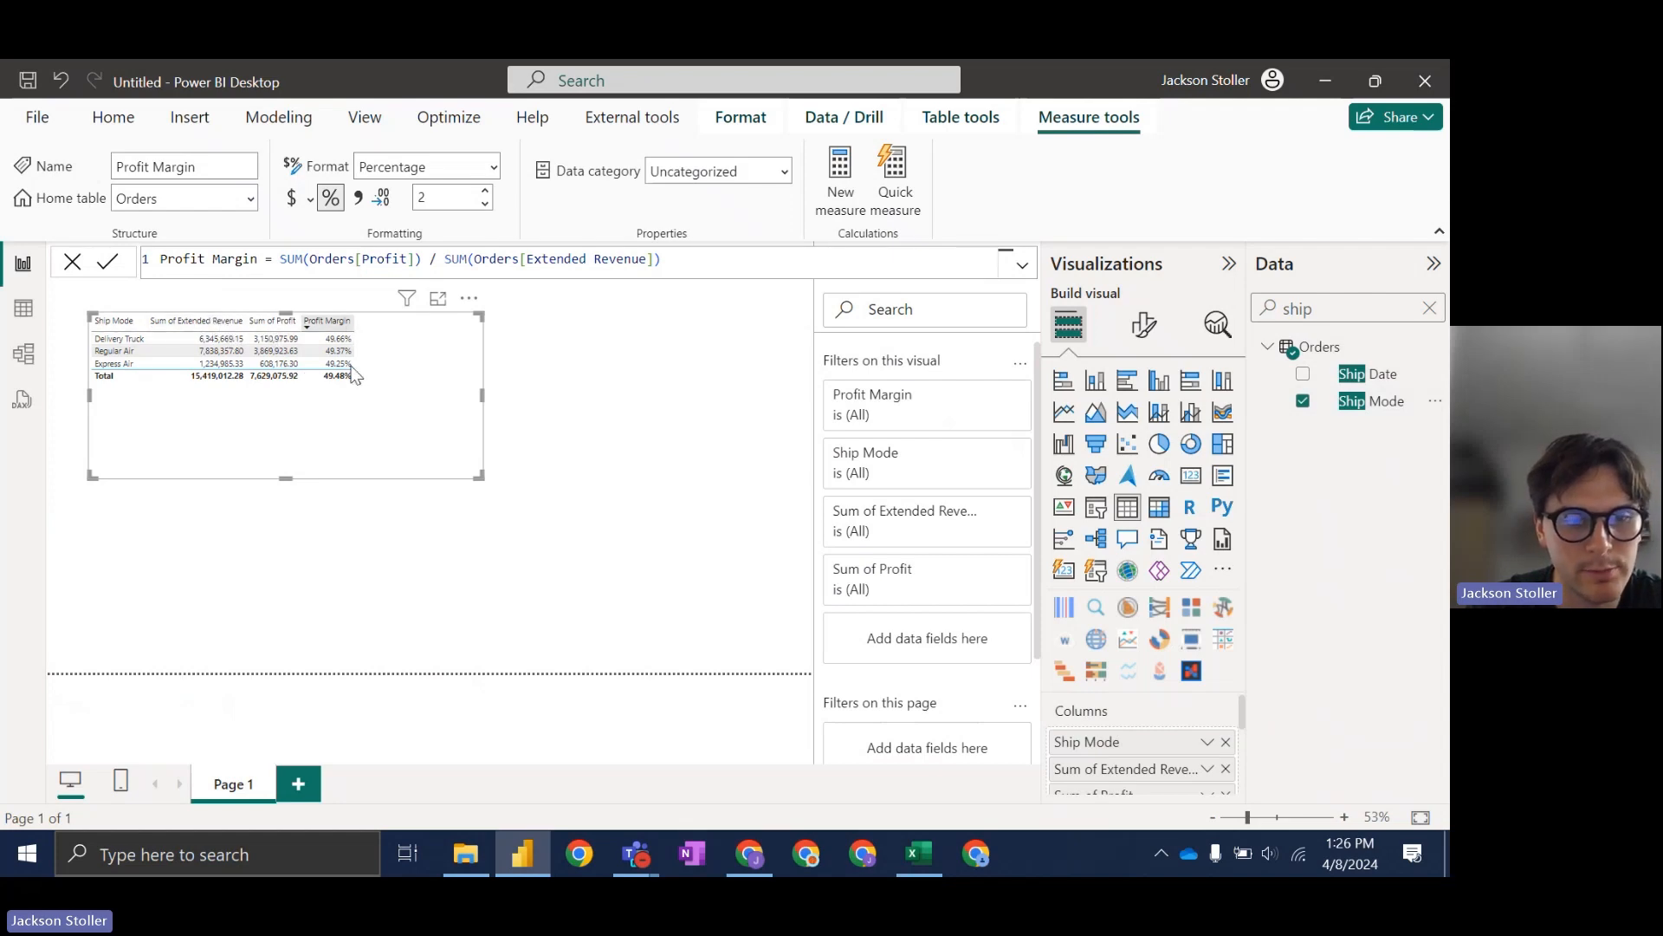
pyautogui.click(762, 849)
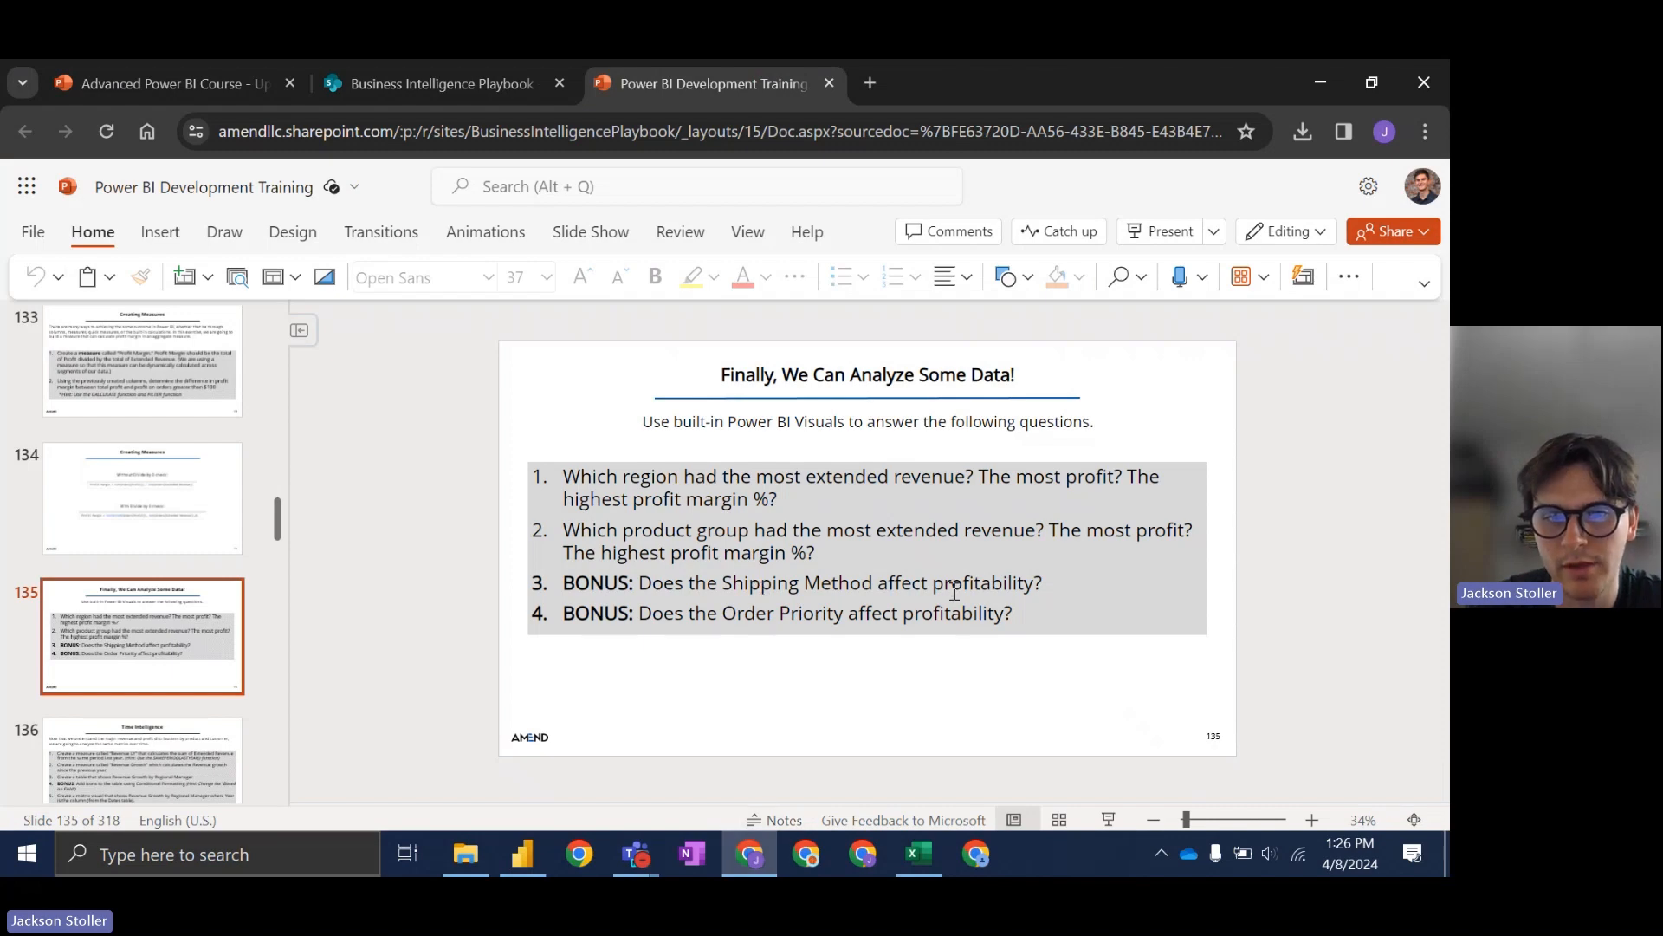
pyautogui.click(756, 858)
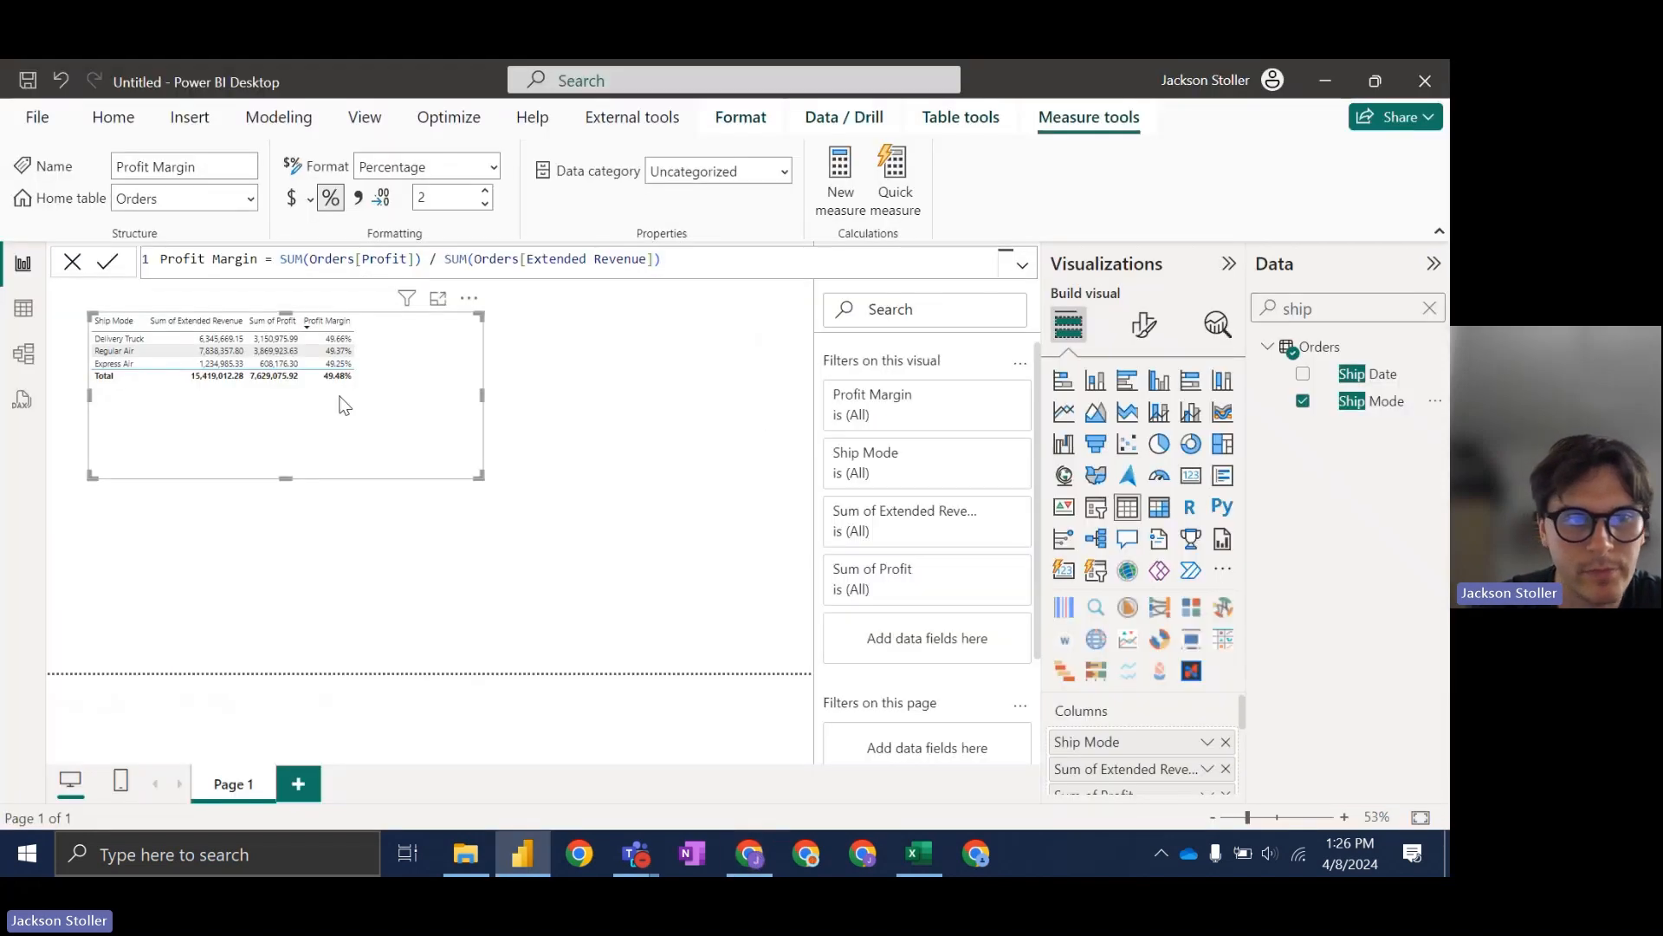
pyautogui.click(347, 323)
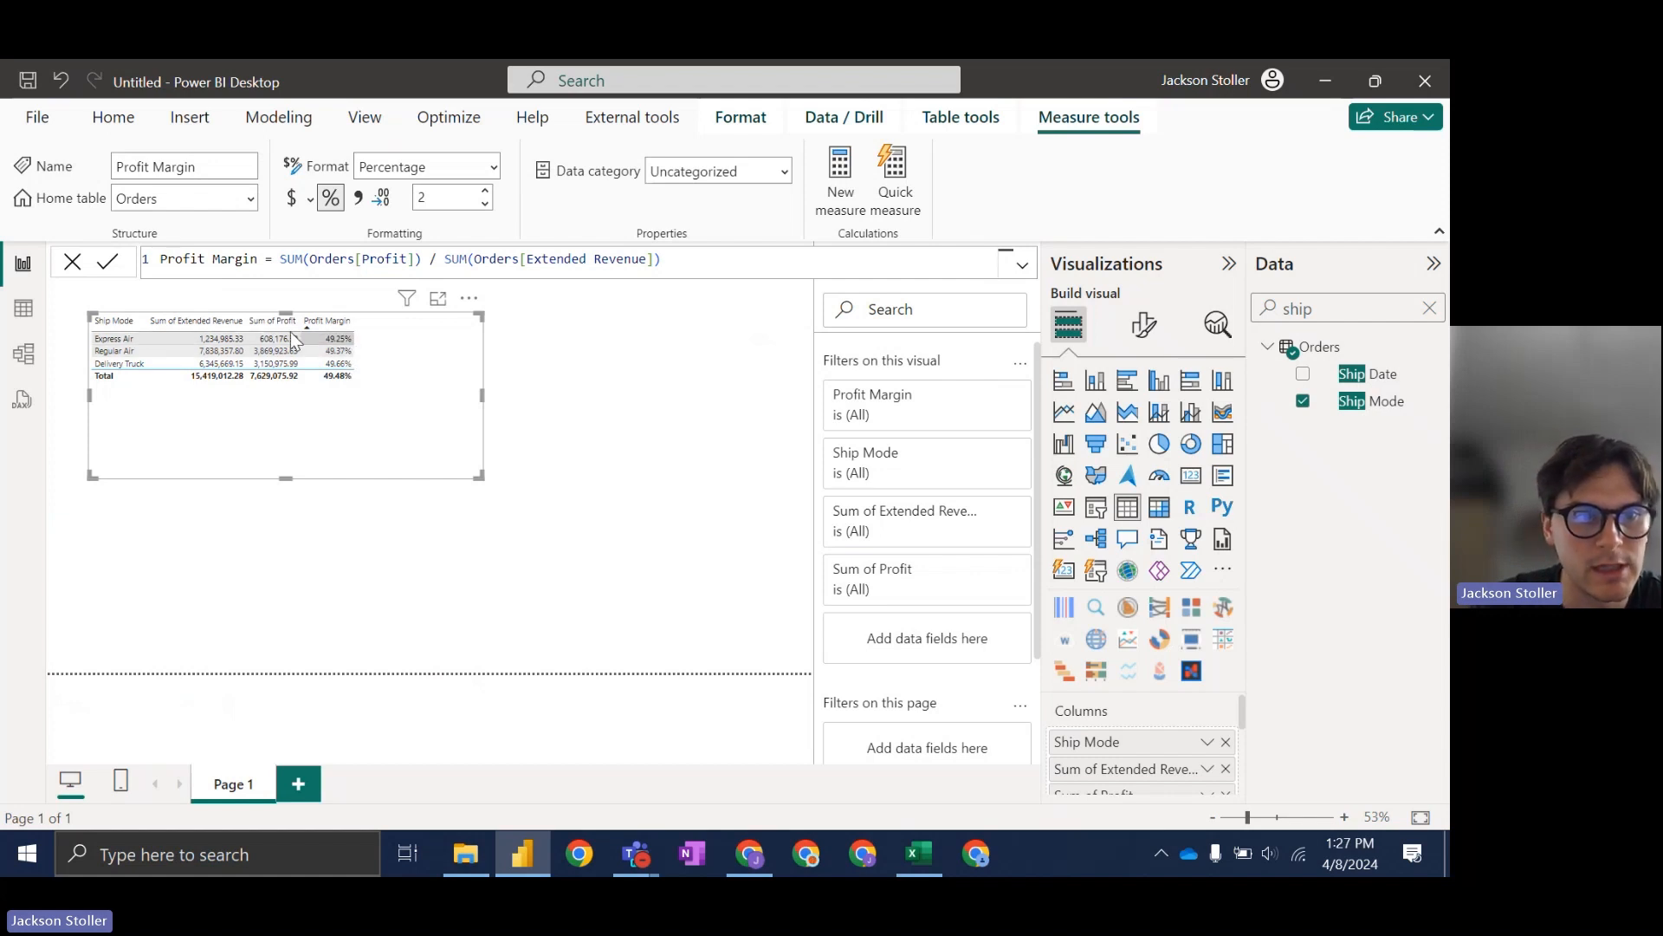
pyautogui.click(347, 323)
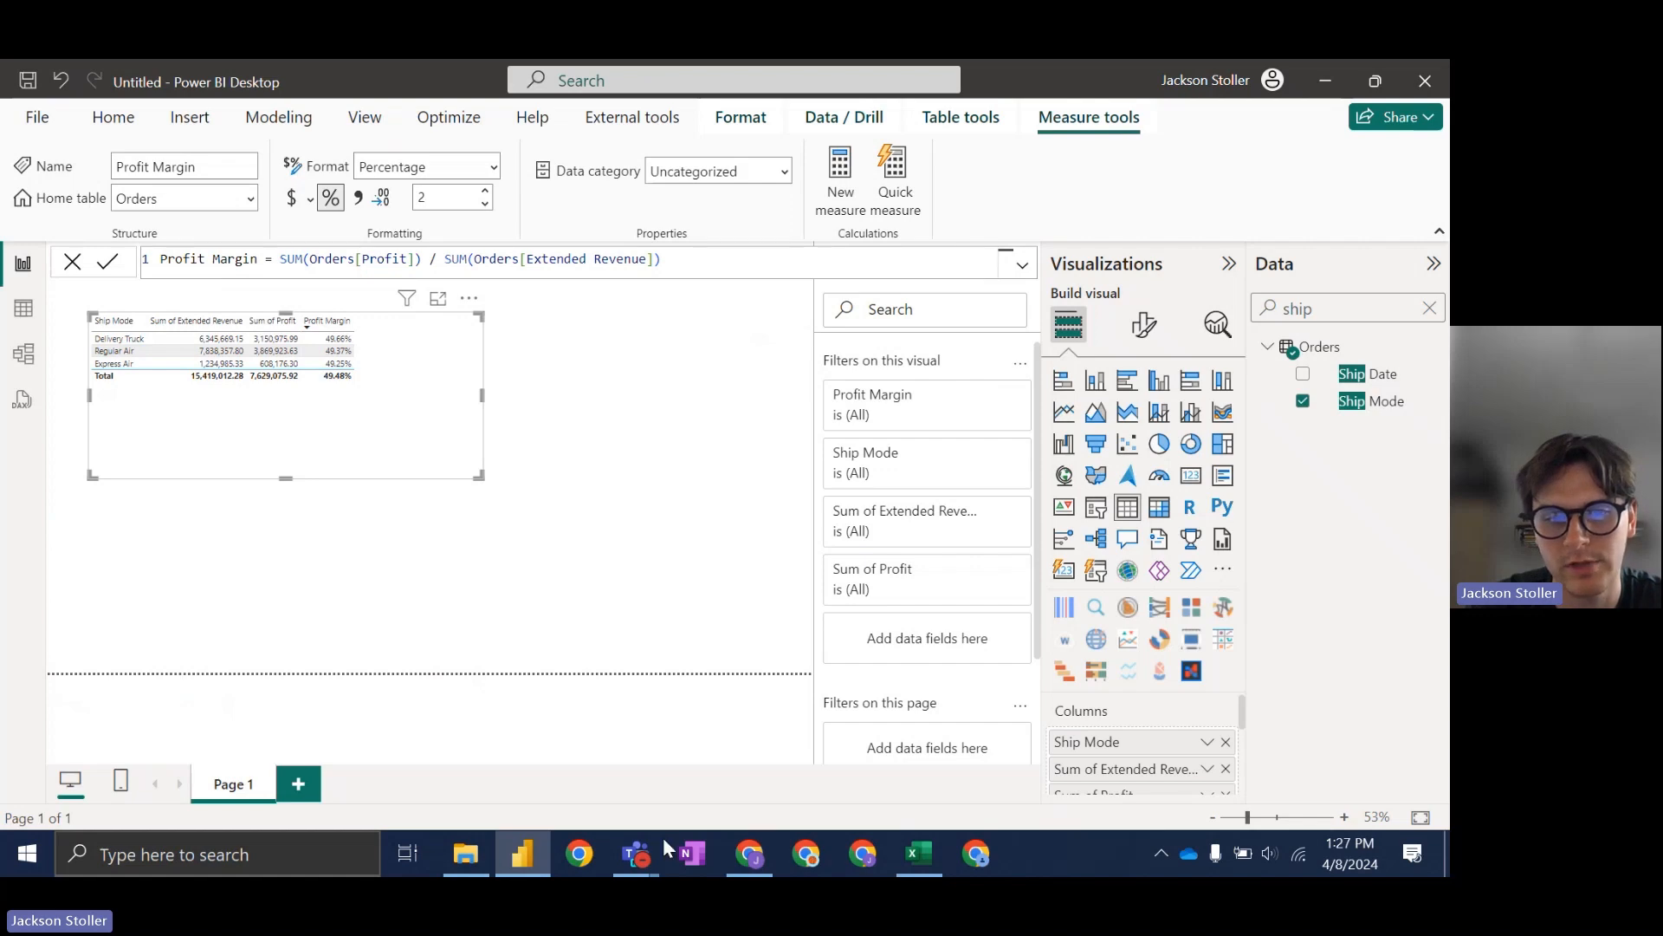
pyautogui.click(750, 853)
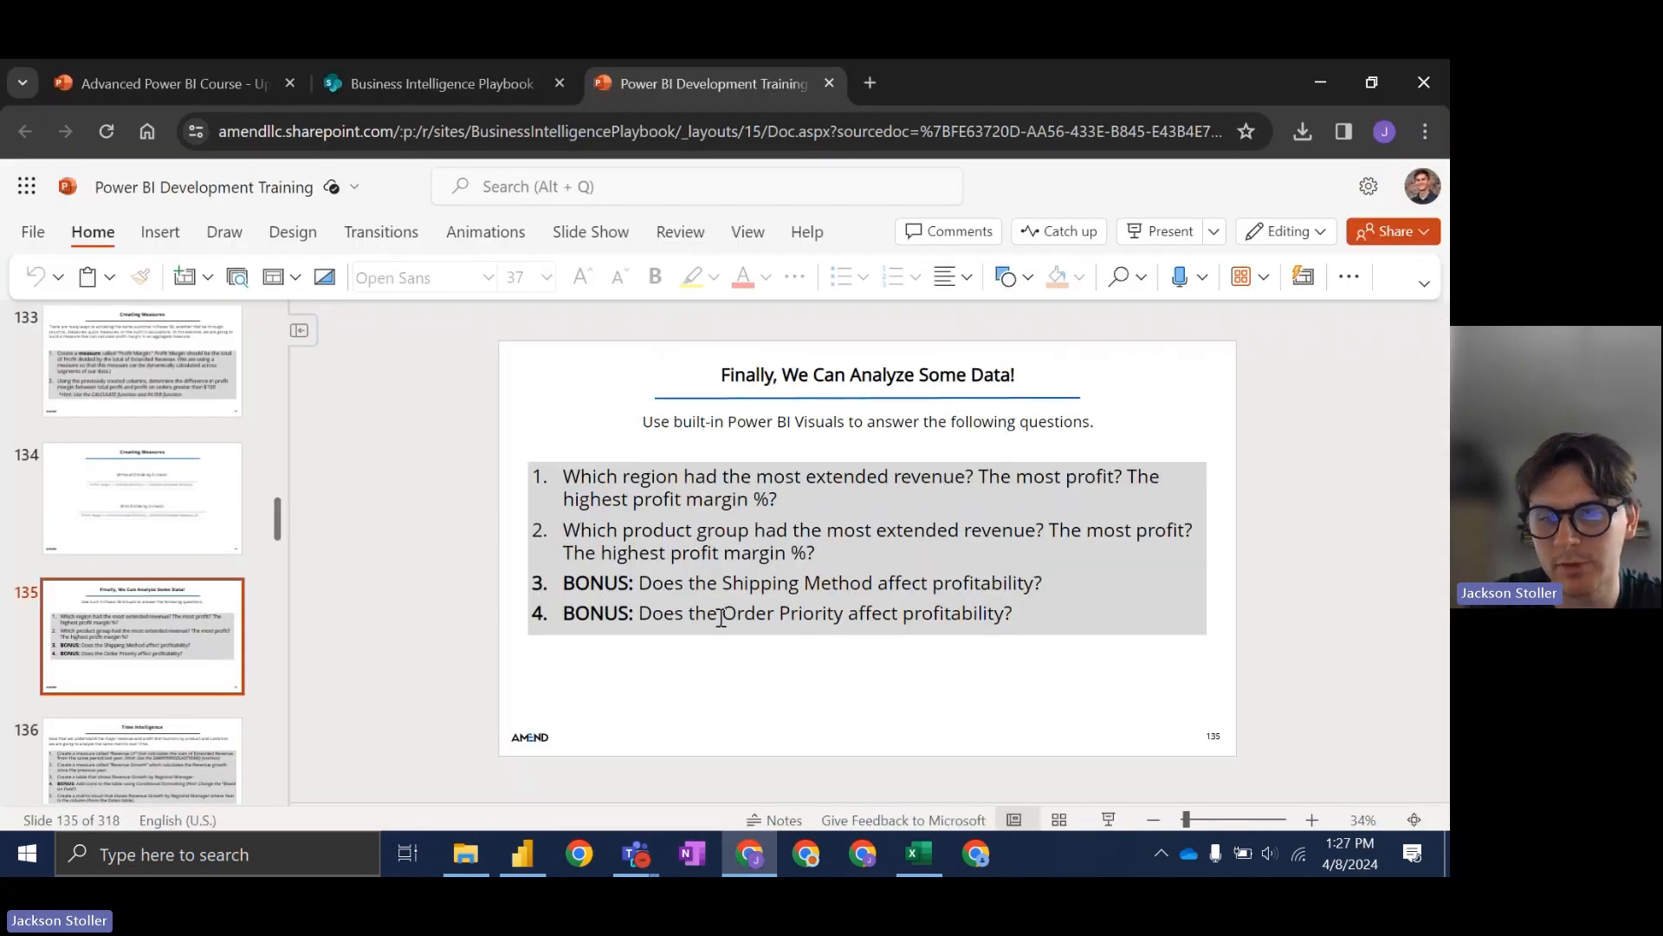
pyautogui.click(752, 858)
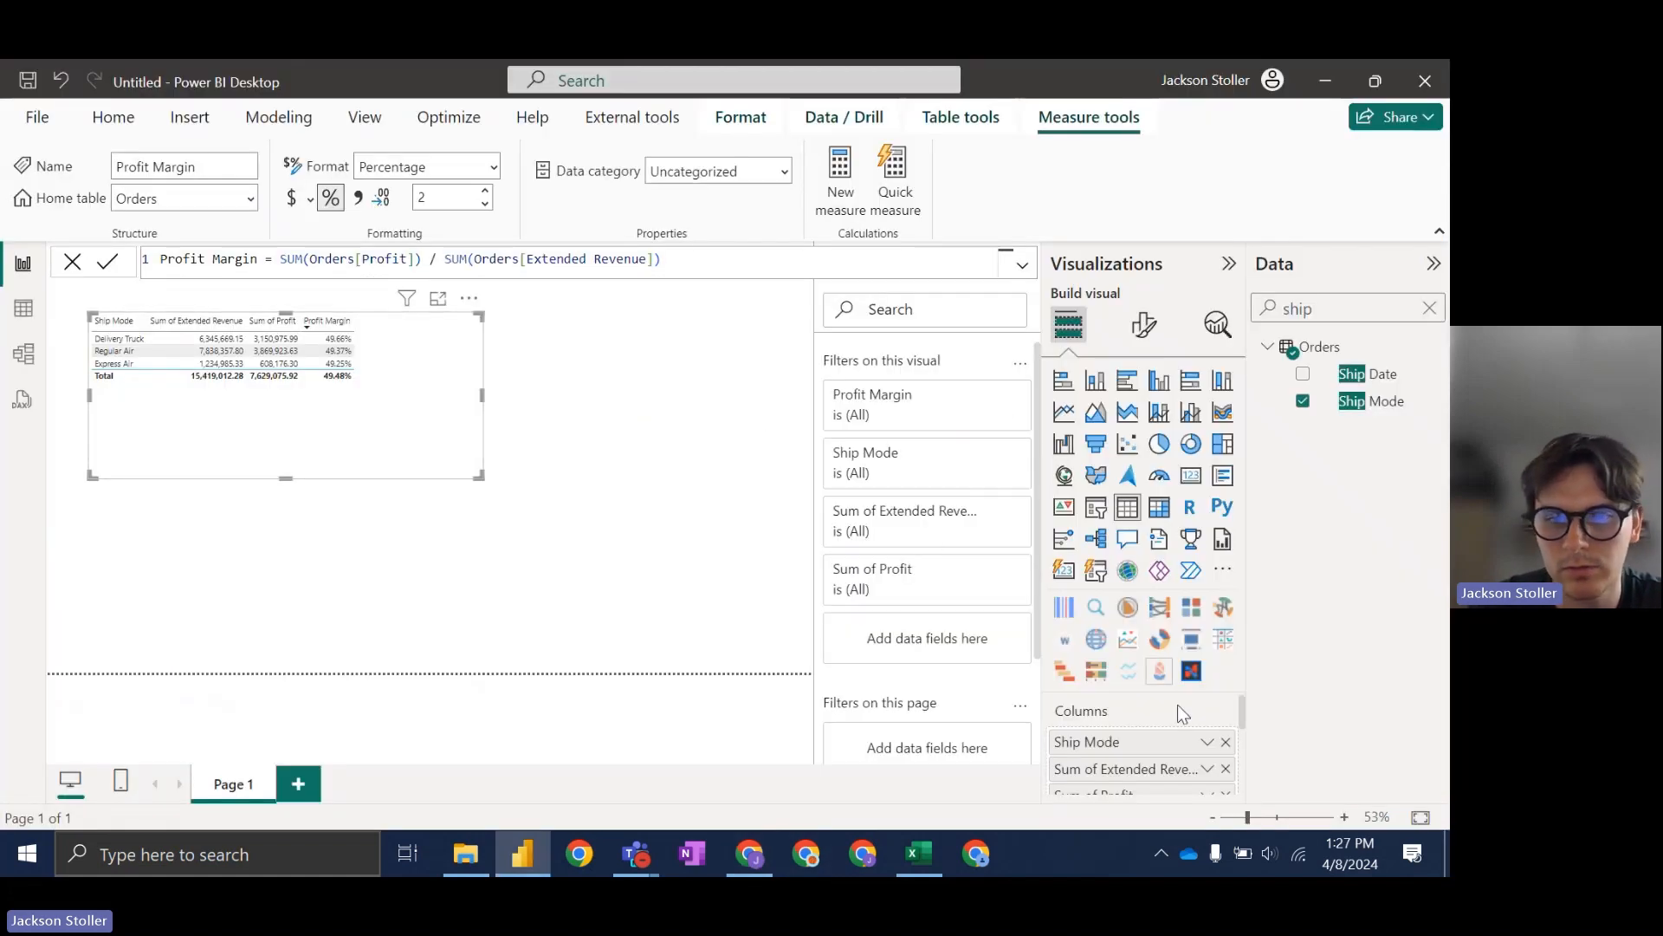
# Step: Remove Ship Mode and add Order Priority, found by searching 'prio', to the table
pyautogui.click(1225, 743)
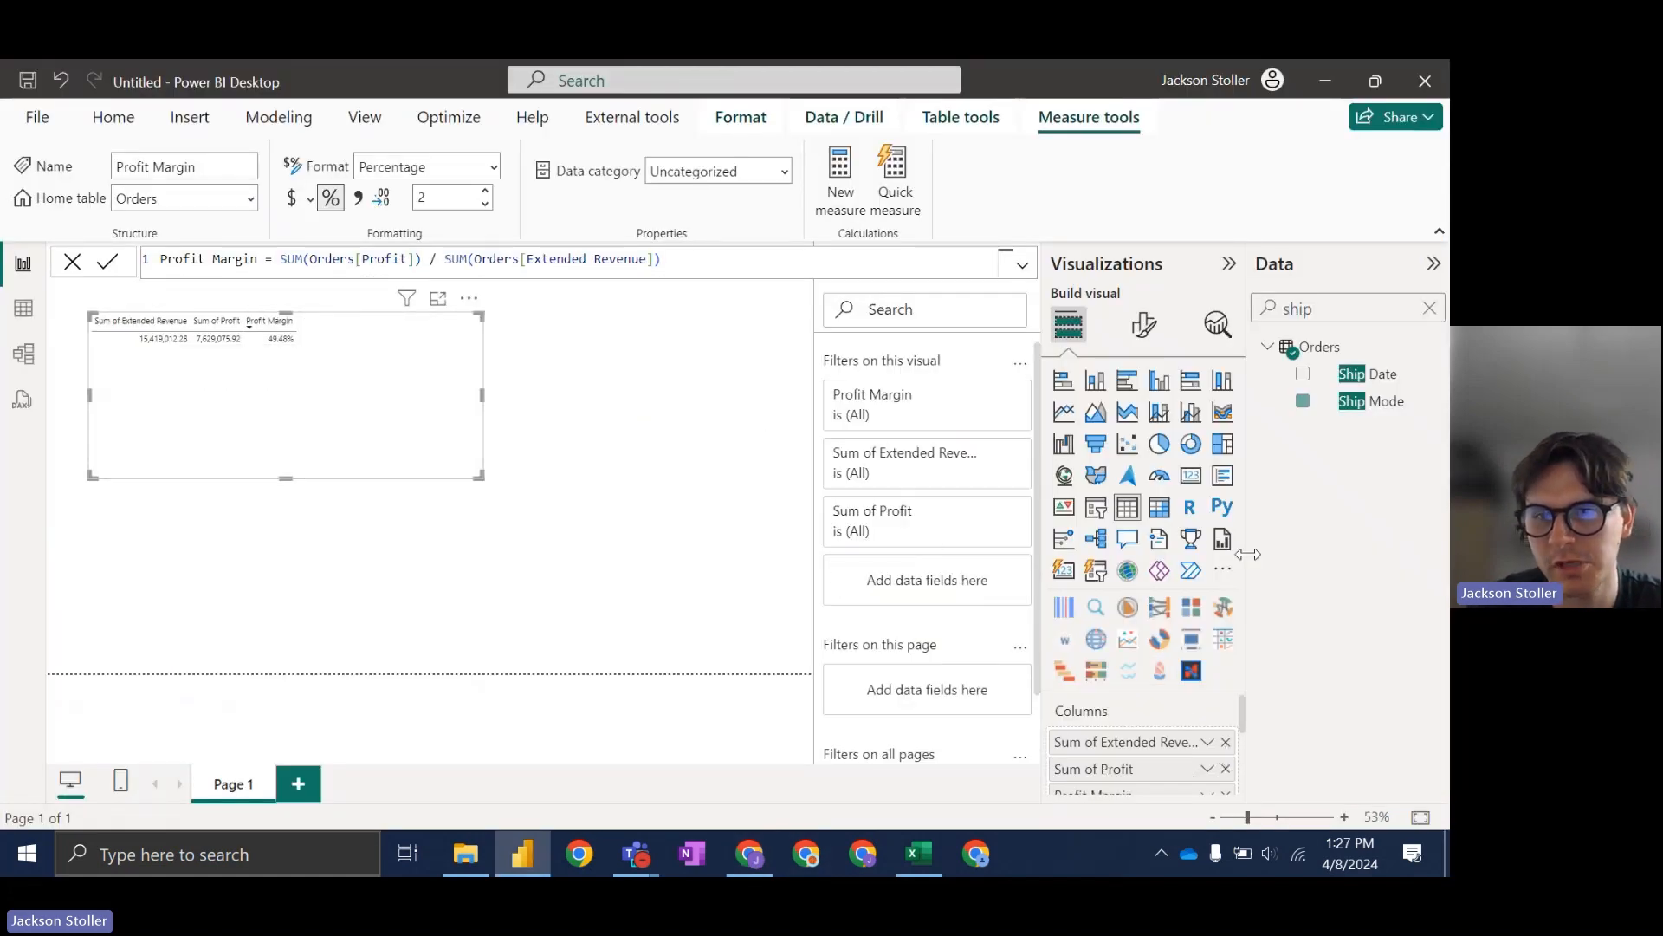
pyautogui.doubleClick(1360, 314)
pyautogui.write('prio')
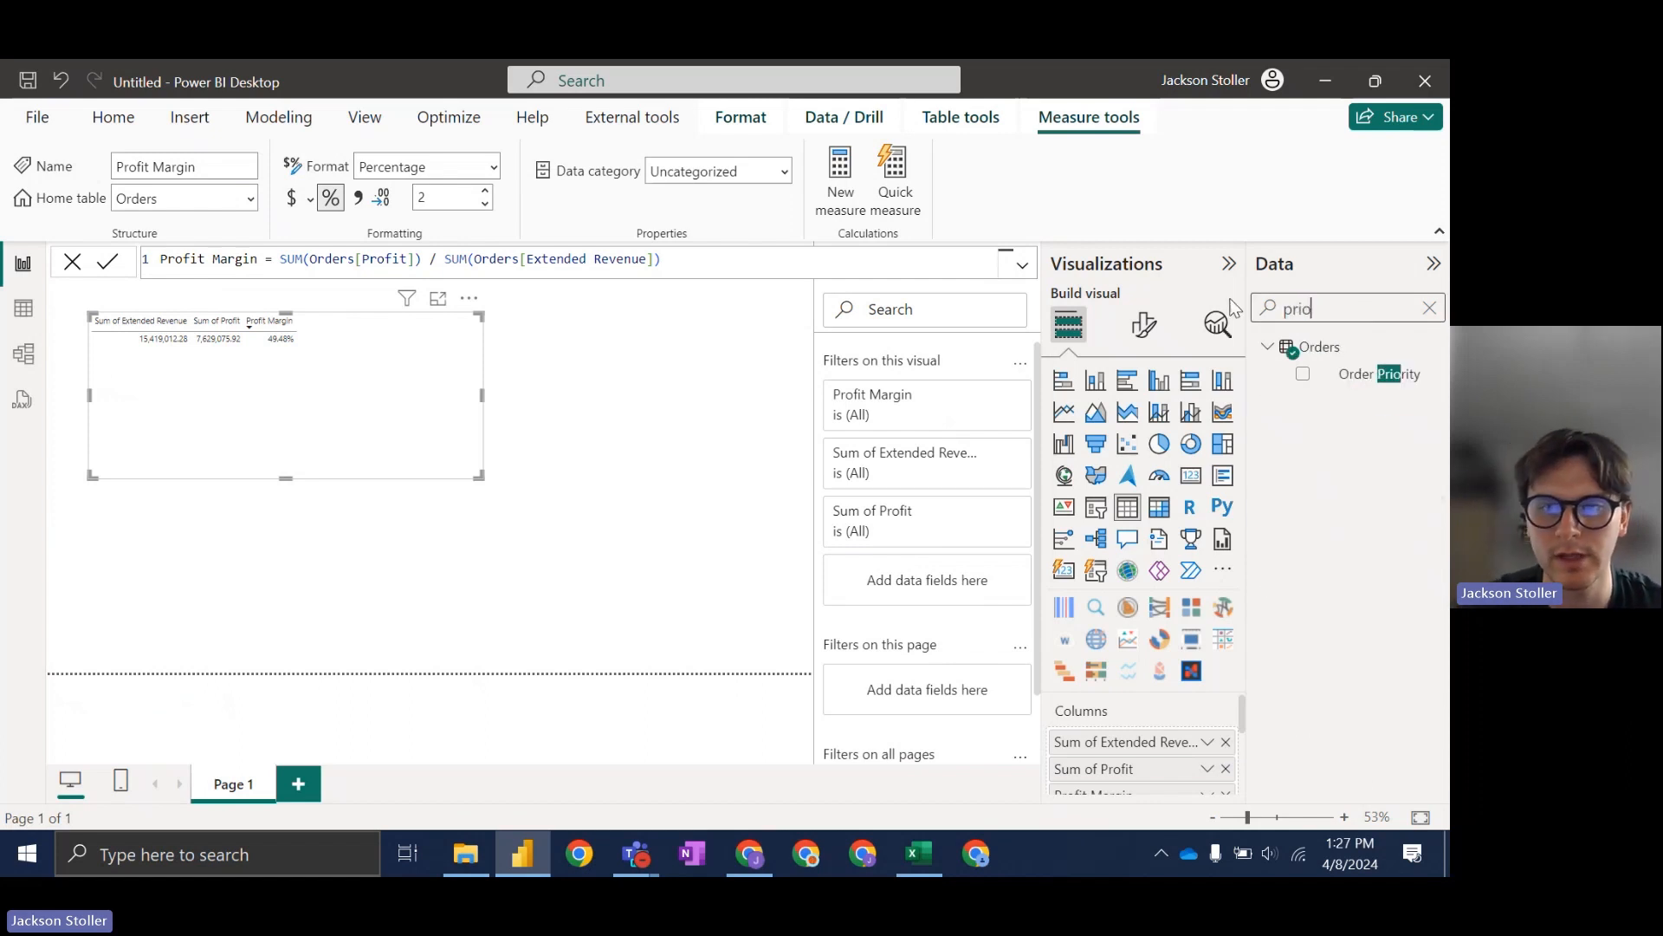
pyautogui.moveTo(1369, 375); pyautogui.dragTo(1190, 732)
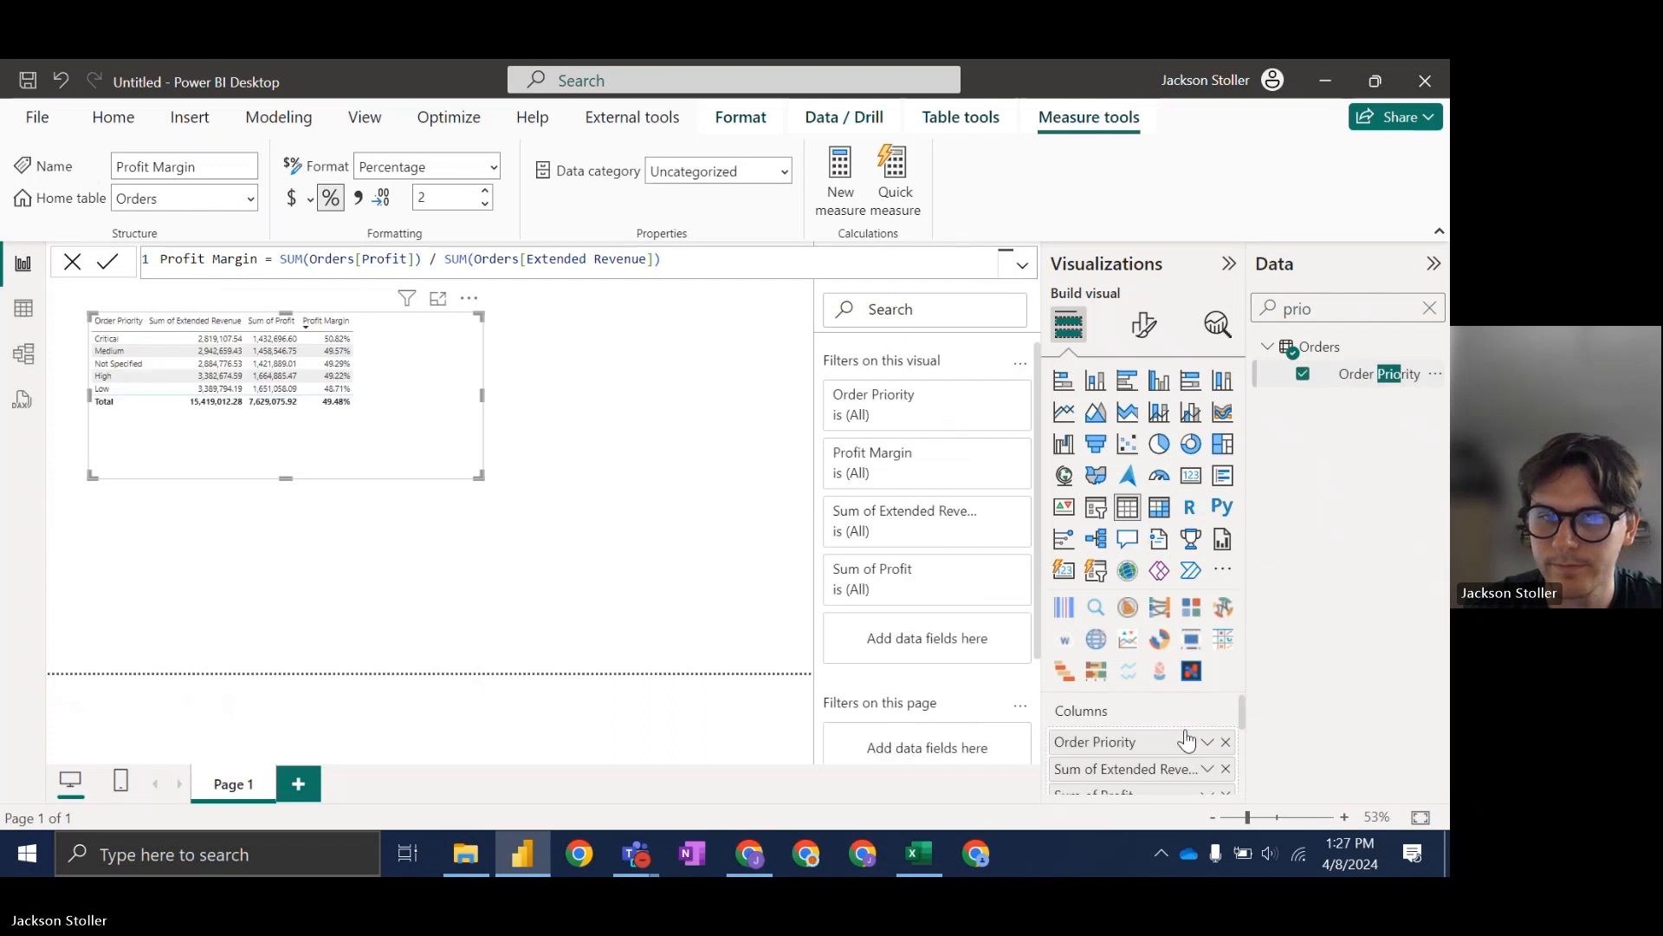